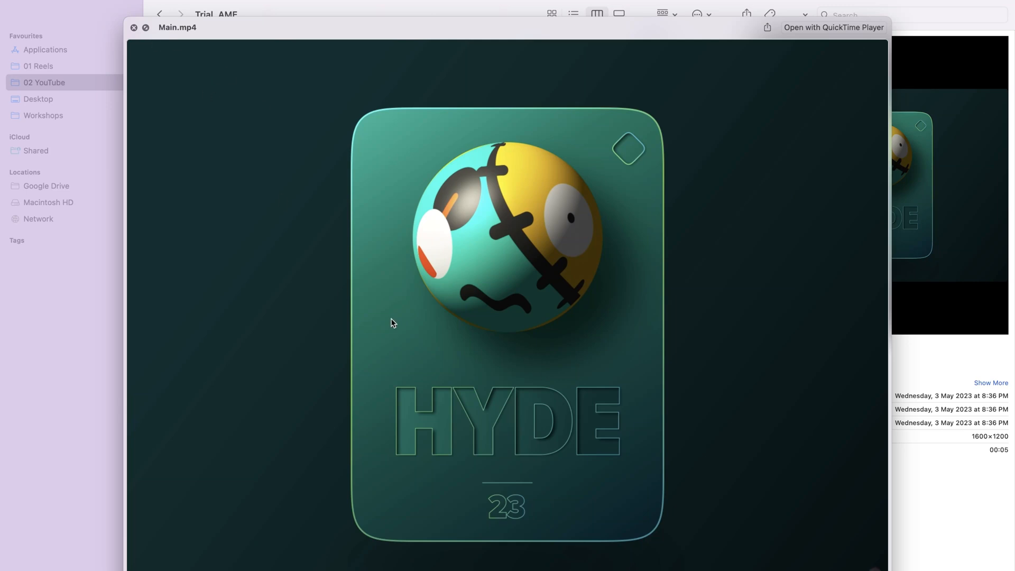
Close the Main.mp4 preview and switch to the NFT Emoji design file in Figma.
{"action": "left_click", "coordinate": [135, 28]}
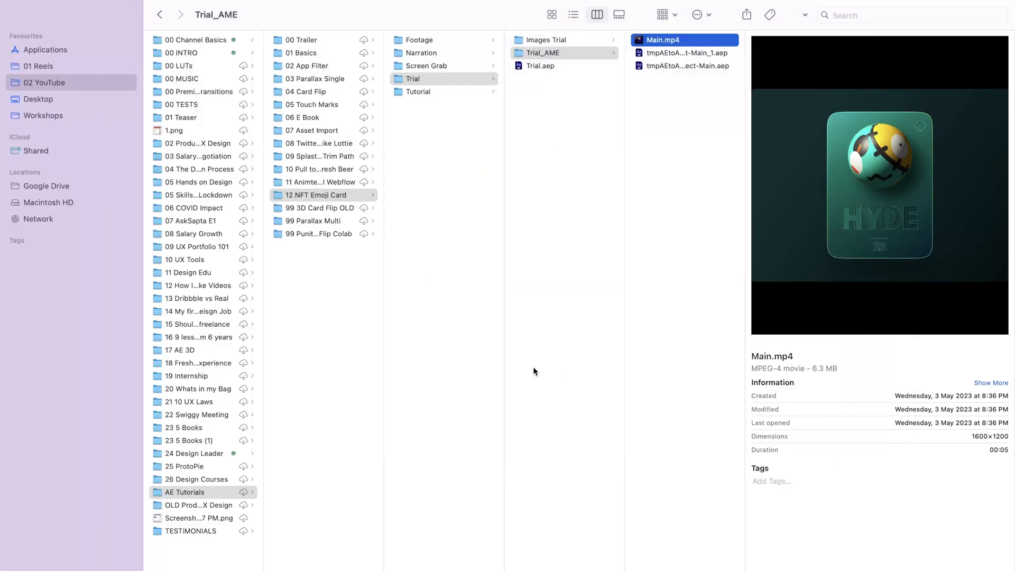
{"action": "key", "text": "ctrl+Left"}
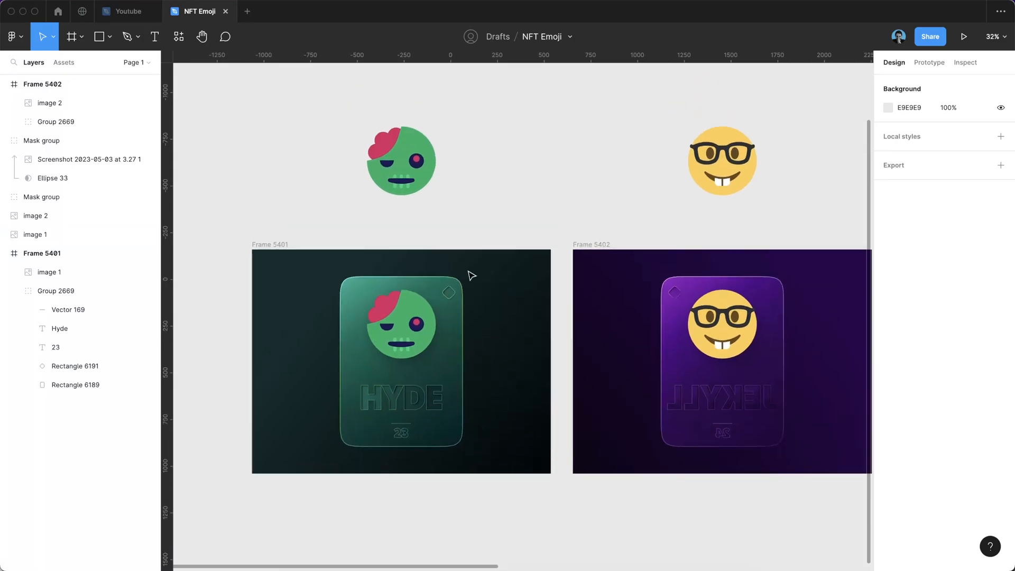
{"action": "scroll", "coordinate": [470, 276], "scroll_direction": "up", "scroll_amount": 3}
{"action": "scroll", "coordinate": [465, 276], "scroll_direction": "down", "scroll_amount": 4}
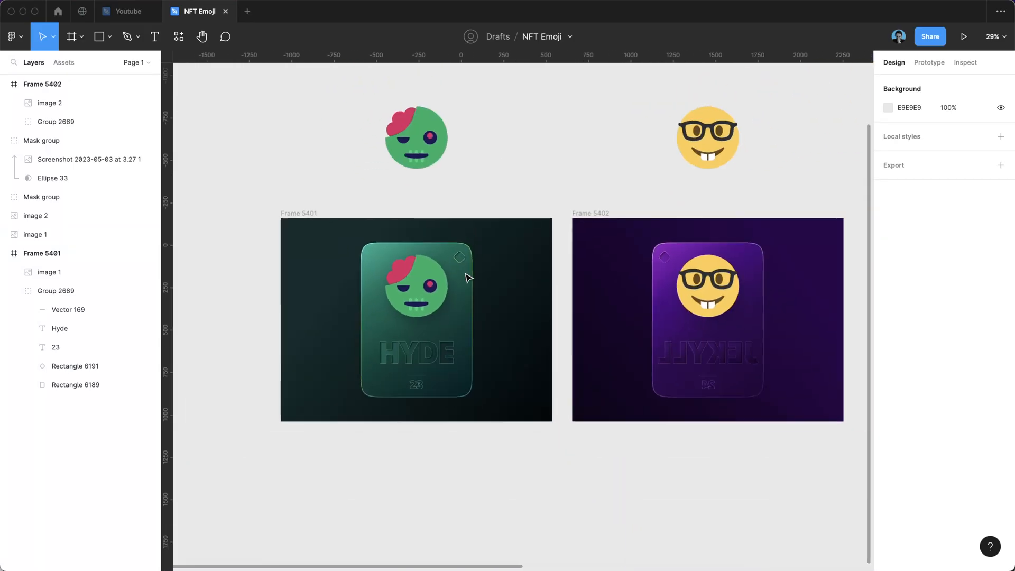
Examine the HYDE card group in Frame 5401 and the background rectangle inside it.
{"action": "left_click", "coordinate": [452, 328]}
{"action": "scroll", "coordinate": [453, 283], "scroll_direction": "up", "scroll_amount": 6}
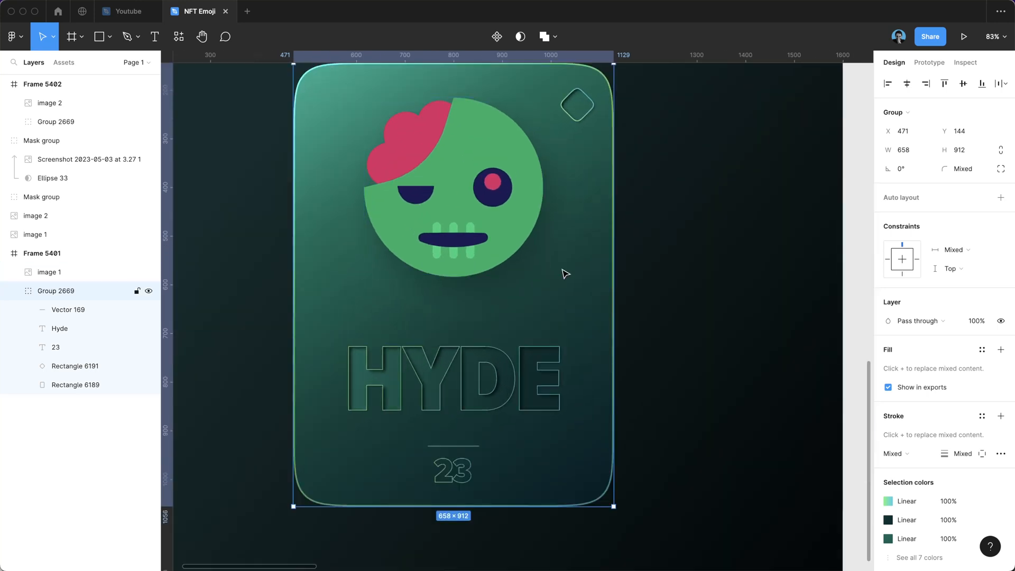
{"action": "scroll", "coordinate": [562, 270], "scroll_direction": "up", "scroll_amount": 2}
{"action": "left_click", "coordinate": [581, 258], "text": "super"}
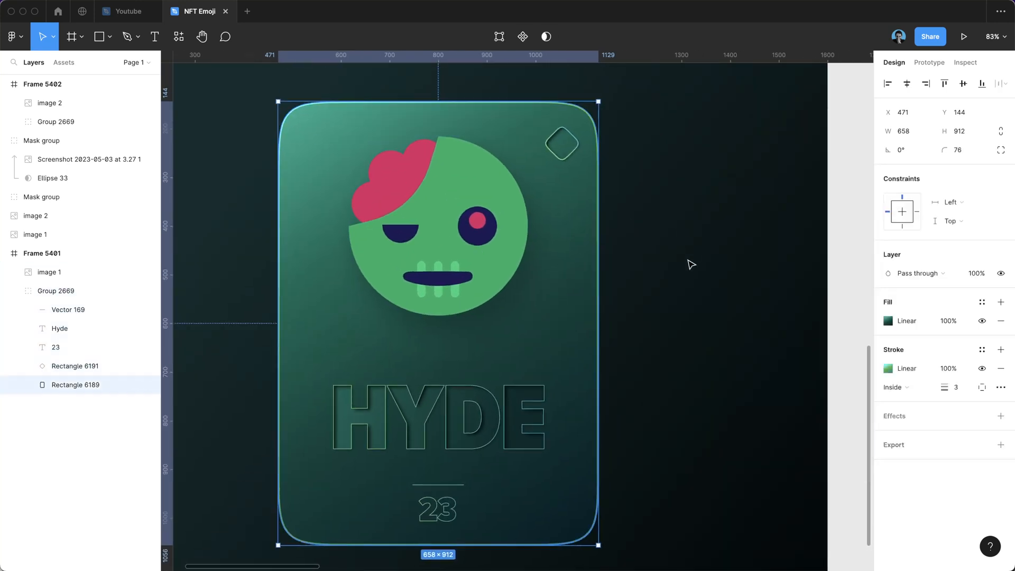
{"action": "left_click", "coordinate": [688, 262]}
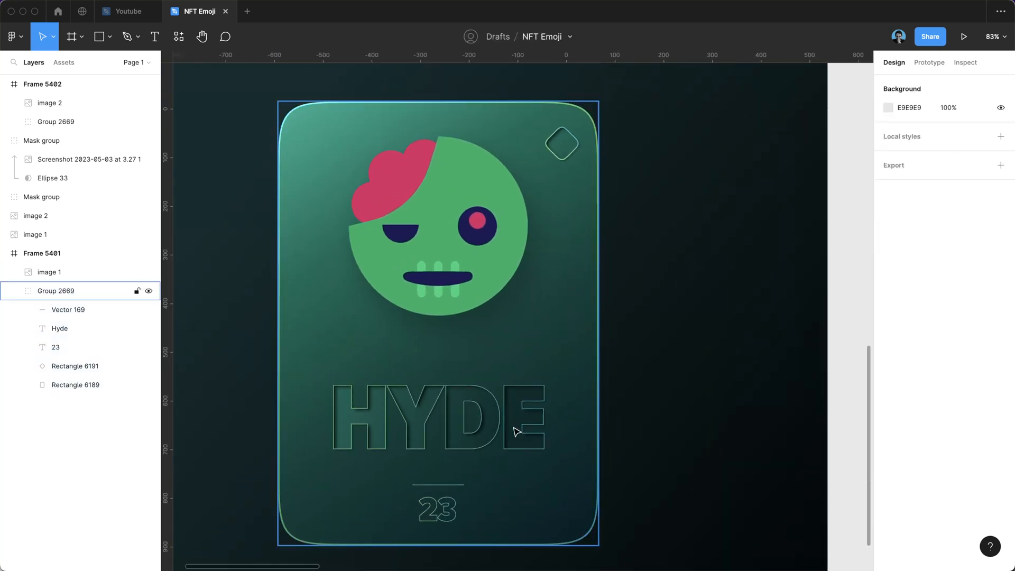
{"action": "scroll", "coordinate": [578, 300], "scroll_direction": "down", "scroll_amount": 2}
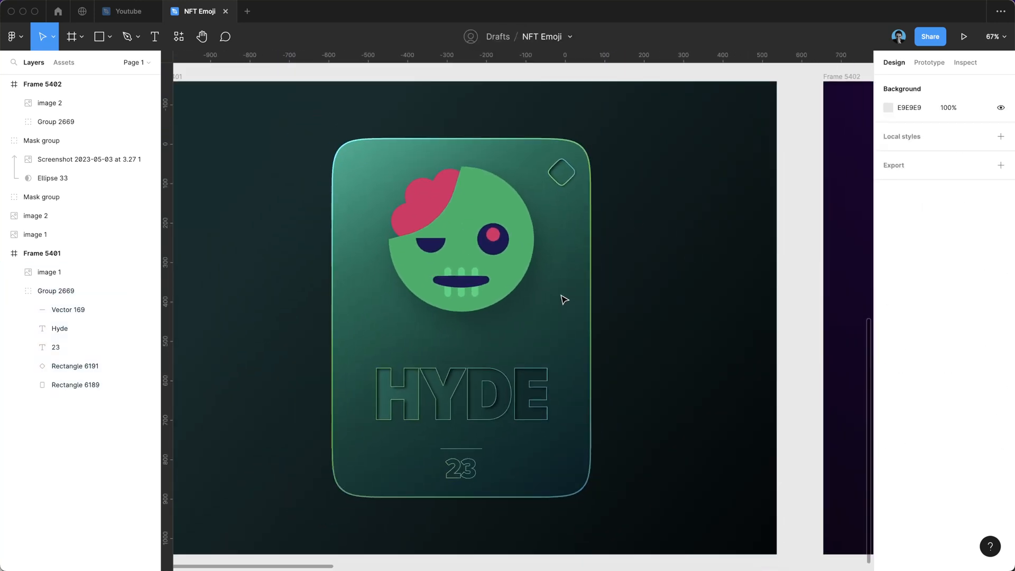
{"action": "left_click", "coordinate": [591, 336]}
{"action": "scroll", "coordinate": [589, 337], "scroll_direction": "down", "scroll_amount": 8}
{"action": "left_click", "coordinate": [540, 262]}
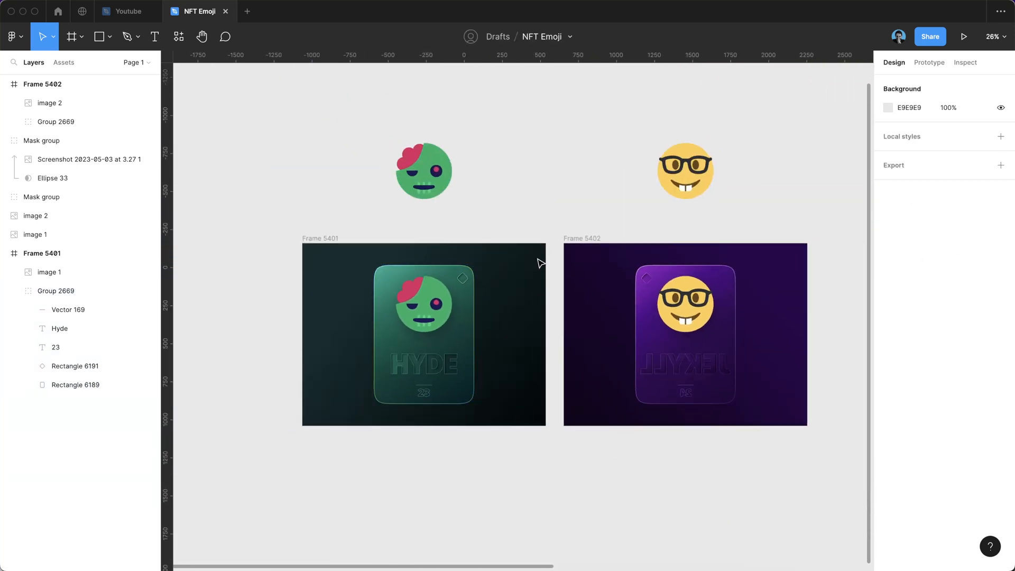
Examine how the HYDE and JEKYLL cards are laid out in their two frames.
{"action": "scroll", "coordinate": [539, 263], "scroll_direction": "up", "scroll_amount": 3}
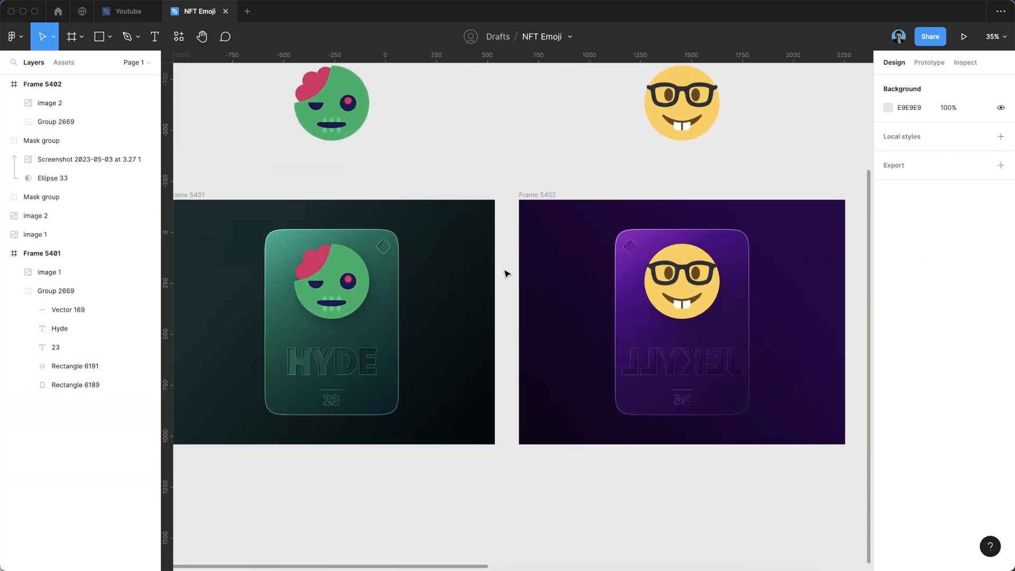
{"action": "scroll", "coordinate": [507, 272], "scroll_direction": "up", "scroll_amount": 4}
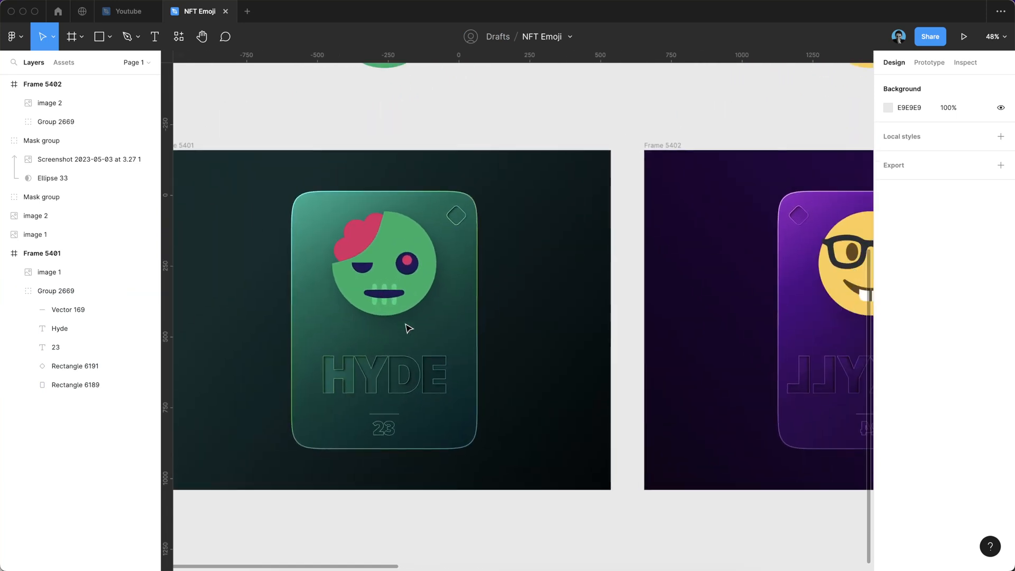
{"action": "scroll", "coordinate": [655, 339], "scroll_direction": "left", "scroll_amount": 2}
{"action": "left_click", "coordinate": [345, 220]}
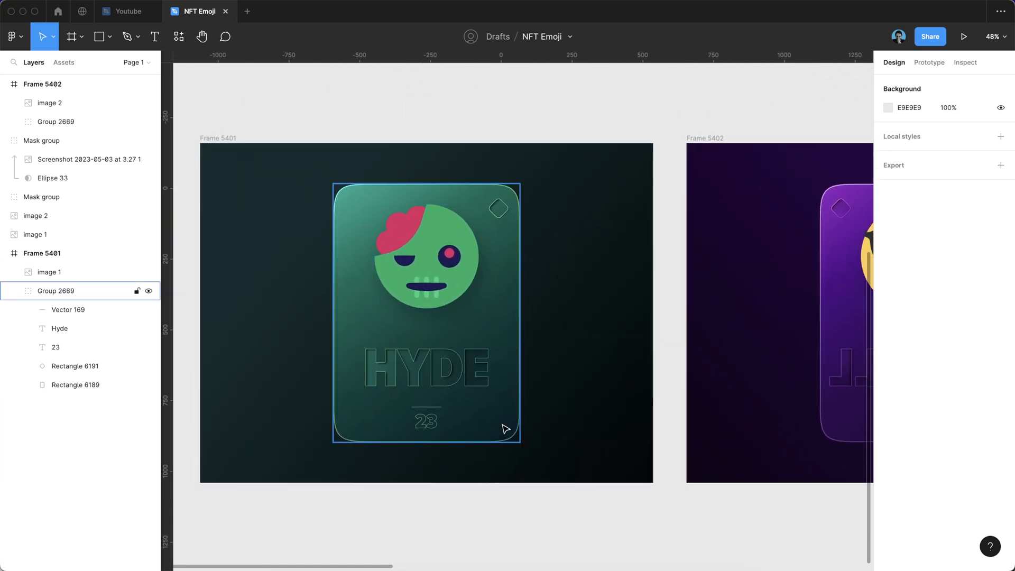
{"action": "scroll", "coordinate": [576, 270], "scroll_direction": "up", "scroll_amount": 4}
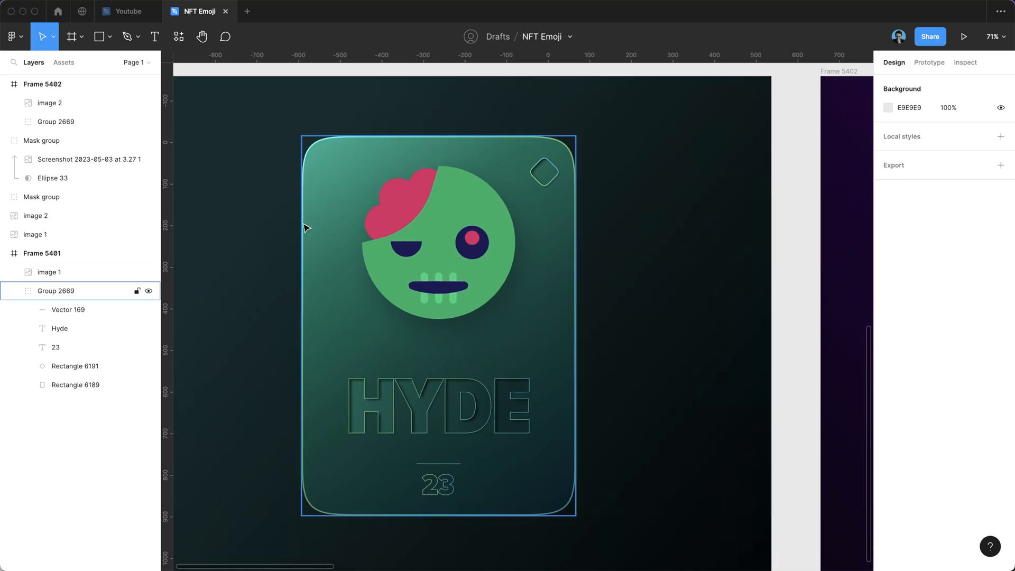
{"action": "left_click", "coordinate": [588, 248]}
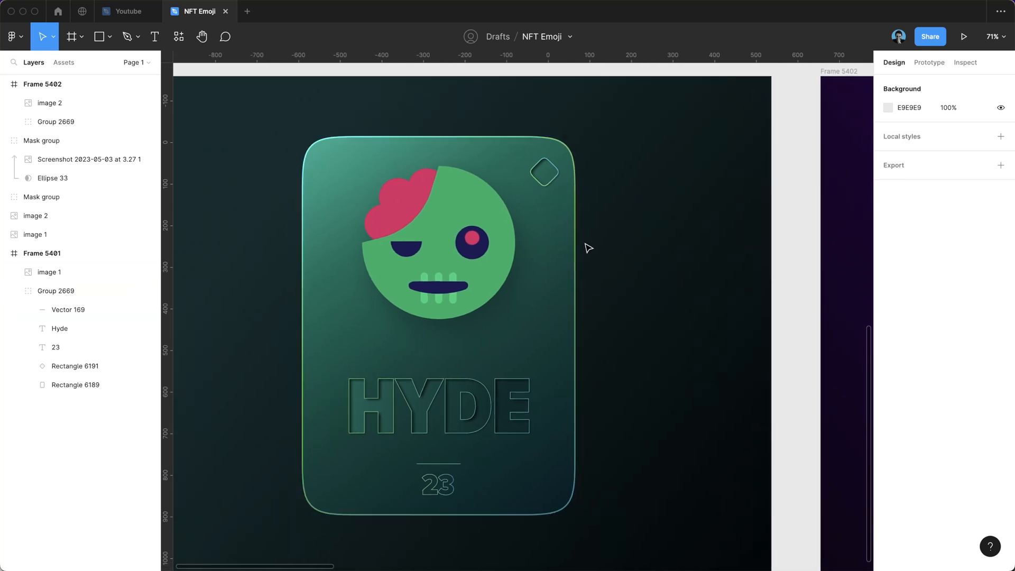
{"action": "scroll", "coordinate": [645, 256], "scroll_direction": "down", "scroll_amount": 3}
{"action": "scroll", "coordinate": [605, 375], "scroll_direction": "right", "scroll_amount": 2}
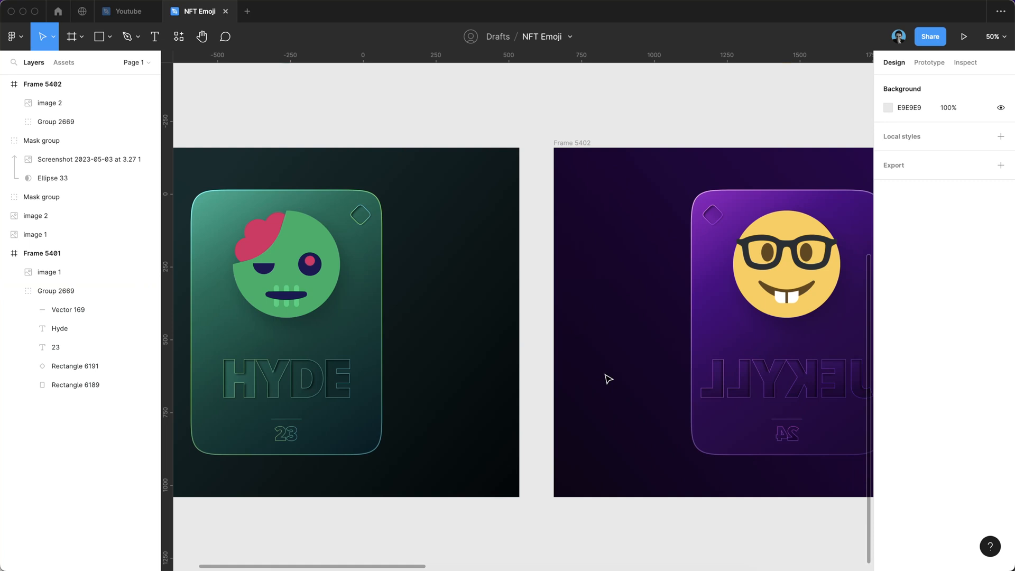
{"action": "scroll", "coordinate": [604, 375], "scroll_direction": "down", "scroll_amount": 2}
{"action": "scroll", "coordinate": [607, 378], "scroll_direction": "down", "scroll_amount": 2}
{"action": "scroll", "coordinate": [539, 370], "scroll_direction": "left", "scroll_amount": 2}
{"action": "left_click", "coordinate": [448, 319]}
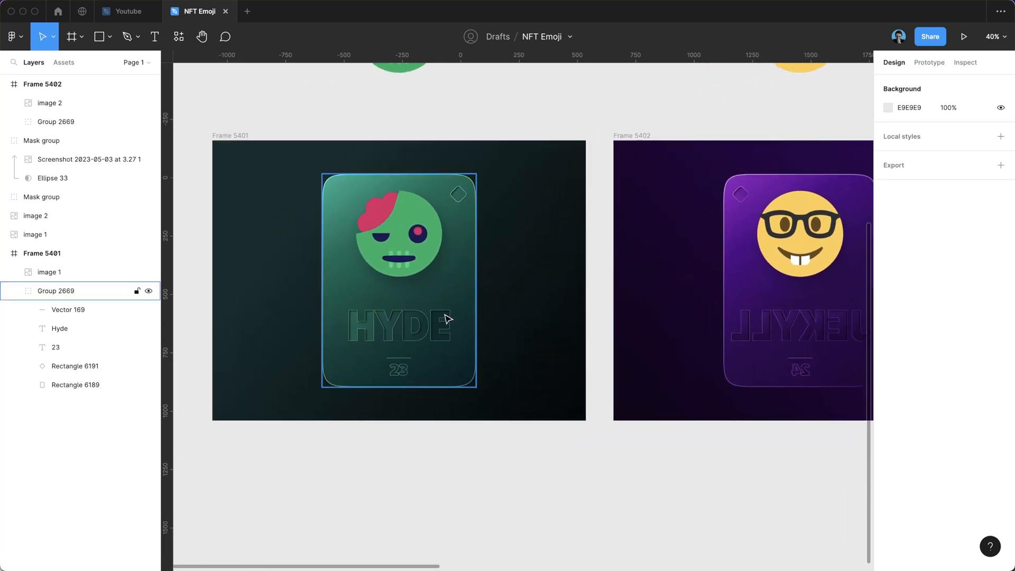
{"action": "scroll", "coordinate": [453, 316], "scroll_direction": "up", "scroll_amount": 2}
{"action": "left_click", "coordinate": [376, 299]}
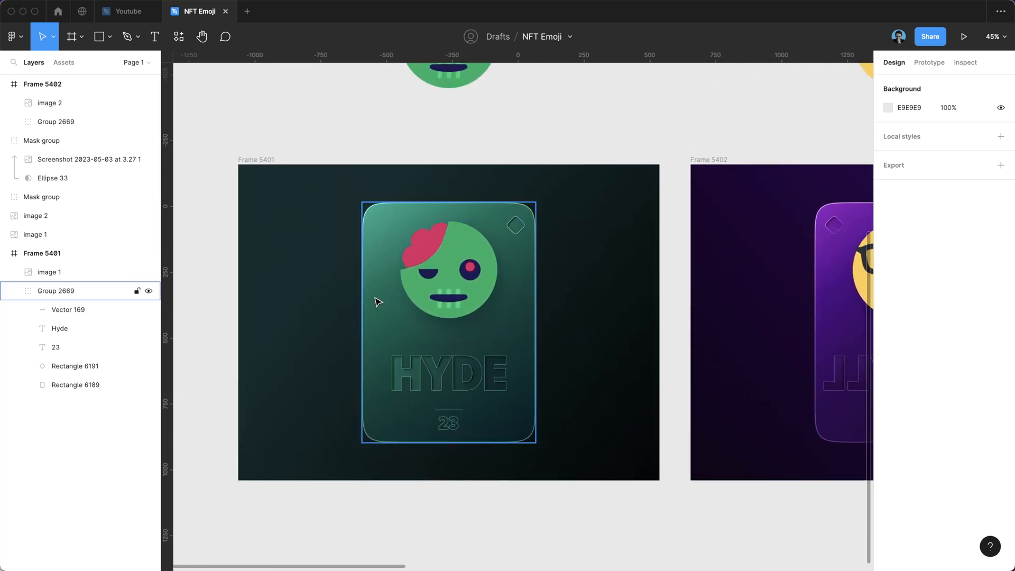
Examine the mirrored JEKYLL card group and its nerd emoji image in Frame 5402, including the options for the group.
{"action": "left_click", "coordinate": [461, 292]}
{"action": "scroll", "coordinate": [464, 290], "scroll_direction": "right", "scroll_amount": 5}
{"action": "scroll", "coordinate": [616, 385], "scroll_direction": "up", "scroll_amount": 1}
{"action": "left_click", "coordinate": [593, 358]}
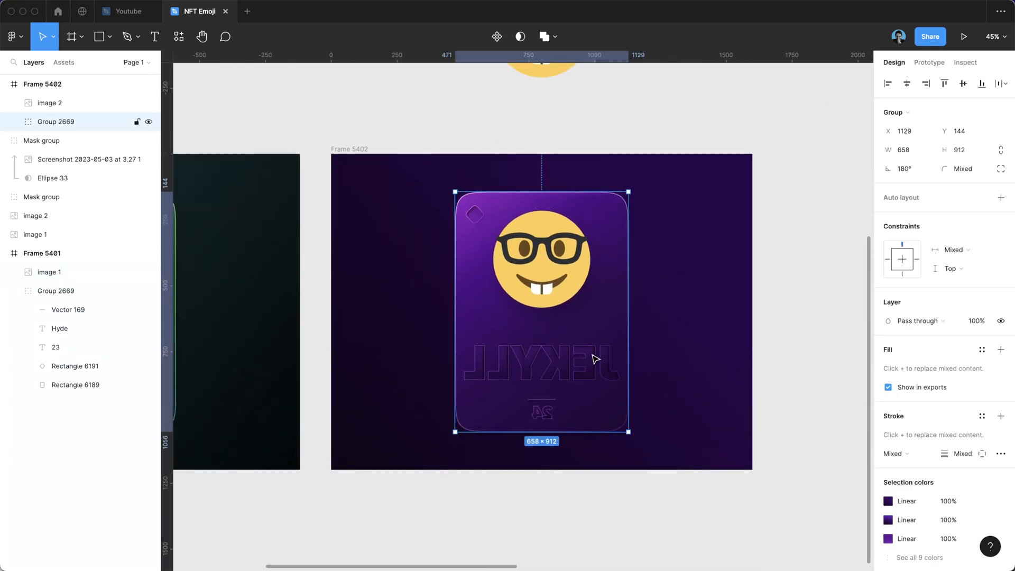
{"action": "scroll", "coordinate": [595, 358], "scroll_direction": "up", "scroll_amount": 3}
{"action": "left_click", "coordinate": [540, 286]}
{"action": "scroll", "coordinate": [539, 285], "scroll_direction": "down", "scroll_amount": 3}
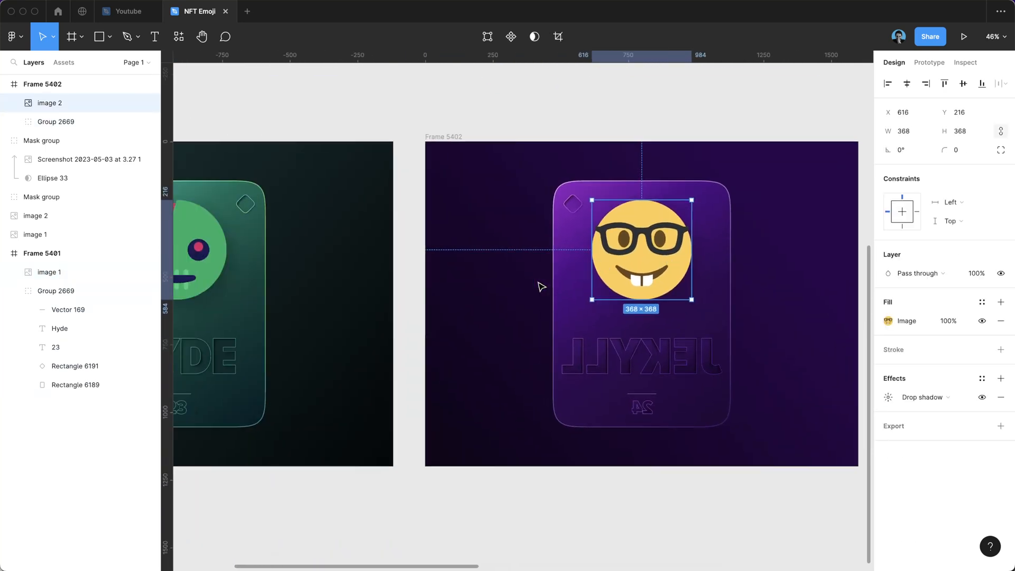
{"action": "scroll", "coordinate": [596, 332], "scroll_direction": "right", "scroll_amount": 3}
{"action": "left_click", "coordinate": [597, 332]}
{"action": "scroll", "coordinate": [594, 335], "scroll_direction": "up", "scroll_amount": 4}
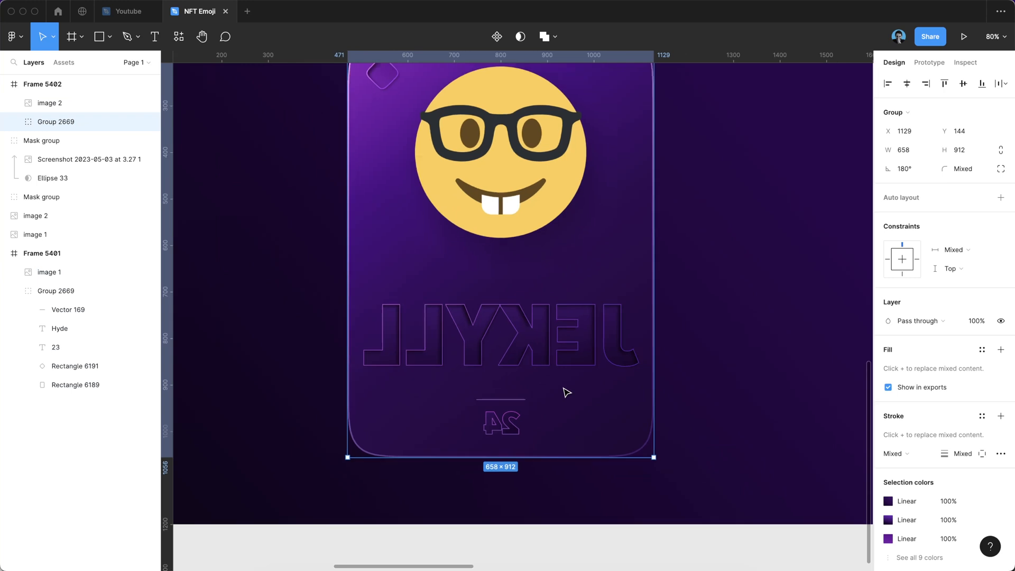
{"action": "scroll", "coordinate": [564, 391], "scroll_direction": "down", "scroll_amount": 2}
{"action": "right_click", "coordinate": [566, 316]}
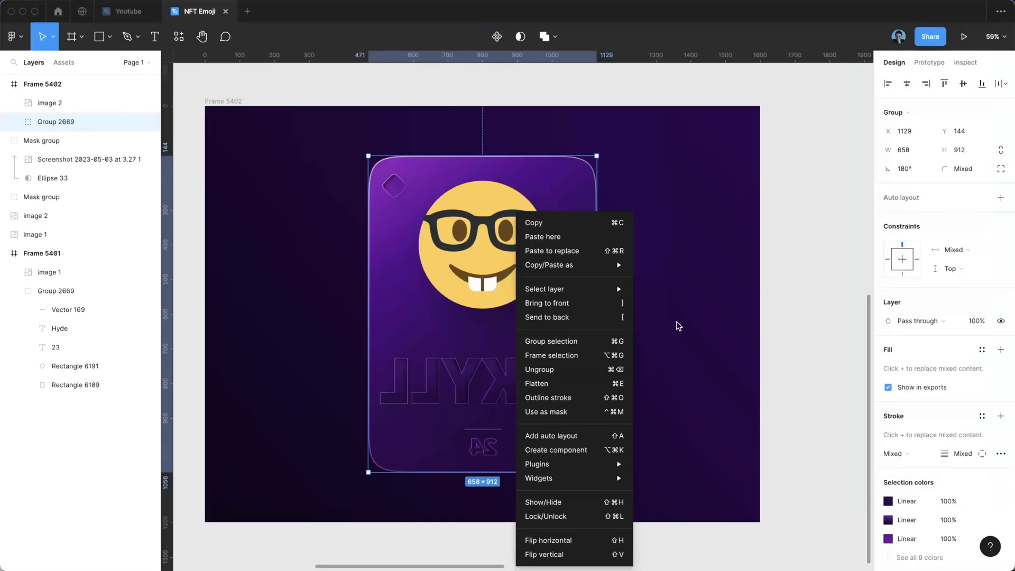
{"action": "left_click", "coordinate": [780, 132]}
Compare the orientation of the mirrored JEKYLL card with that of the HYDE card.
{"action": "scroll", "coordinate": [840, 110], "scroll_direction": "left", "scroll_amount": 3}
{"action": "scroll", "coordinate": [648, 191], "scroll_direction": "down", "scroll_amount": 3}
{"action": "scroll", "coordinate": [609, 357], "scroll_direction": "left", "scroll_amount": 3}
{"action": "scroll", "coordinate": [609, 358], "scroll_direction": "down", "scroll_amount": 1}
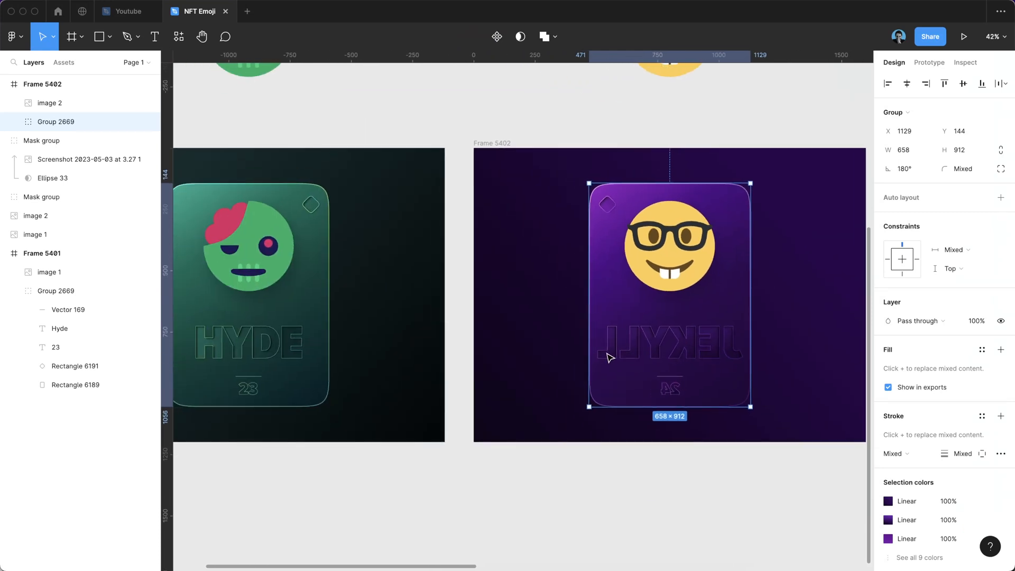
{"action": "scroll", "coordinate": [712, 350], "scroll_direction": "left", "scroll_amount": 2}
{"action": "scroll", "coordinate": [712, 349], "scroll_direction": "down", "scroll_amount": 1}
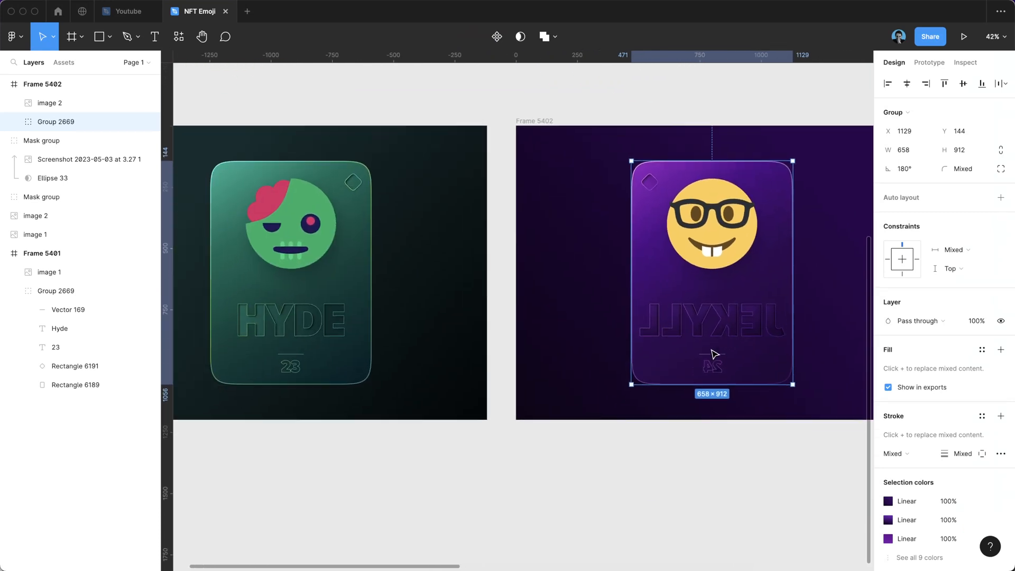
{"action": "scroll", "coordinate": [724, 349], "scroll_direction": "right", "scroll_amount": 4}
{"action": "scroll", "coordinate": [724, 349], "scroll_direction": "up", "scroll_amount": 3}
{"action": "scroll", "coordinate": [756, 317], "scroll_direction": "left", "scroll_amount": 1}
{"action": "scroll", "coordinate": [756, 318], "scroll_direction": "down", "scroll_amount": 1}
{"action": "scroll", "coordinate": [782, 312], "scroll_direction": "left", "scroll_amount": 2}
{"action": "scroll", "coordinate": [783, 312], "scroll_direction": "up", "scroll_amount": 1}
{"action": "scroll", "coordinate": [790, 315], "scroll_direction": "left", "scroll_amount": 3}
{"action": "scroll", "coordinate": [790, 315], "scroll_direction": "down", "scroll_amount": 1}
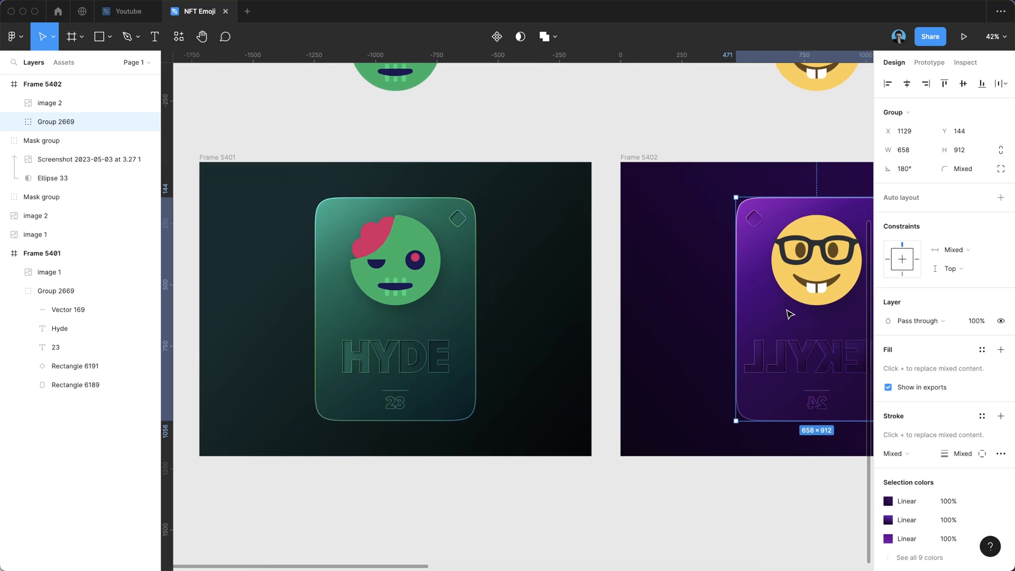
{"action": "scroll", "coordinate": [809, 378], "scroll_direction": "right", "scroll_amount": 3}
{"action": "scroll", "coordinate": [809, 379], "scroll_direction": "up", "scroll_amount": 1}
{"action": "scroll", "coordinate": [788, 376], "scroll_direction": "right", "scroll_amount": 4}
{"action": "scroll", "coordinate": [788, 376], "scroll_direction": "down", "scroll_amount": 1}
{"action": "scroll", "coordinate": [787, 376], "scroll_direction": "right", "scroll_amount": 2}
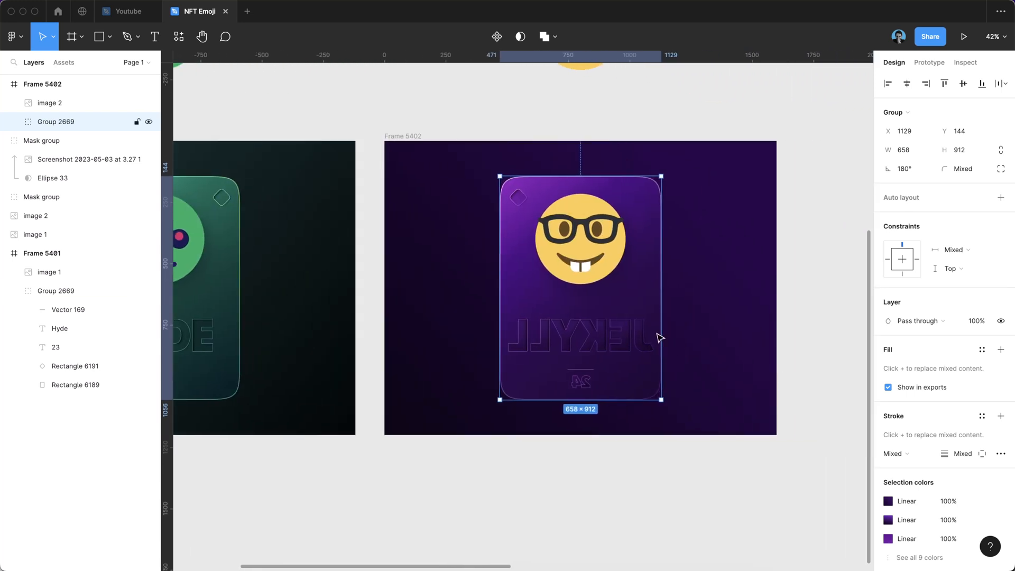
Flip the JEKYLL card group in Frame 5402 horizontally.
{"action": "right_click", "coordinate": [586, 333]}
{"action": "left_click", "coordinate": [645, 540]}
{"action": "left_click", "coordinate": [770, 317]}
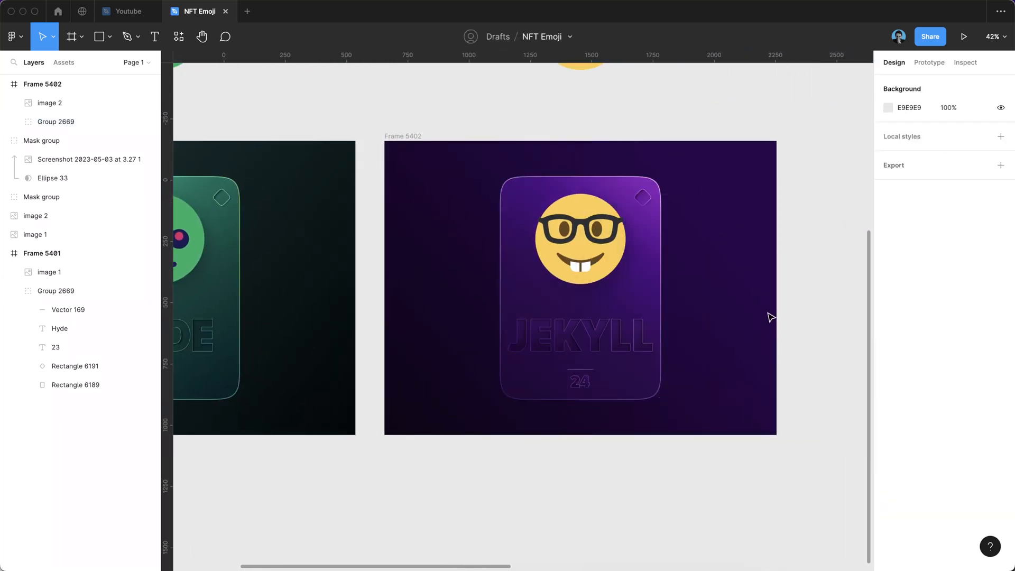
Compare the HYDE card with the flipped JEKYLL card, including the lettering and corner diamonds.
{"action": "scroll", "coordinate": [750, 315], "scroll_direction": "left", "scroll_amount": 3}
{"action": "scroll", "coordinate": [747, 315], "scroll_direction": "right", "scroll_amount": 2}
{"action": "scroll", "coordinate": [748, 315], "scroll_direction": "up", "scroll_amount": 1}
{"action": "scroll", "coordinate": [740, 299], "scroll_direction": "left", "scroll_amount": 3}
{"action": "scroll", "coordinate": [740, 299], "scroll_direction": "down", "scroll_amount": 1}
{"action": "scroll", "coordinate": [741, 298], "scroll_direction": "left", "scroll_amount": 4}
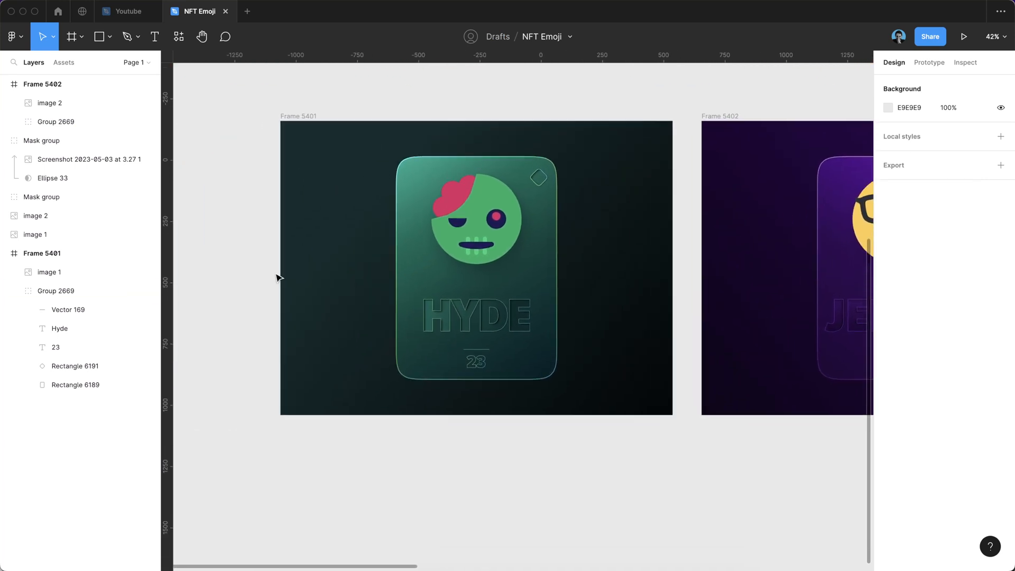
{"action": "scroll", "coordinate": [276, 277], "scroll_direction": "up", "scroll_amount": 3}
{"action": "scroll", "coordinate": [457, 450], "scroll_direction": "left", "scroll_amount": 1}
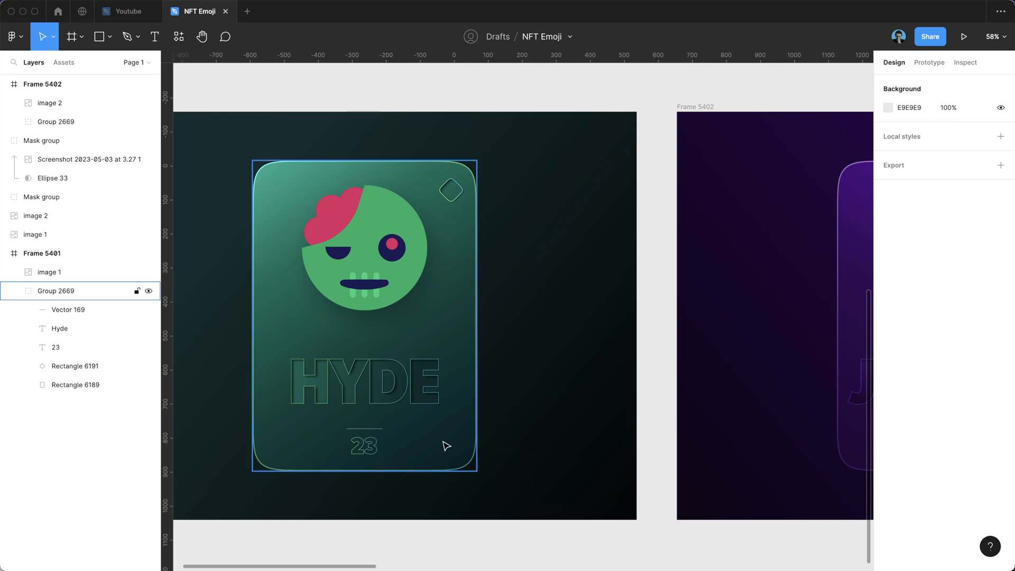
{"action": "scroll", "coordinate": [469, 450], "scroll_direction": "right", "scroll_amount": 10}
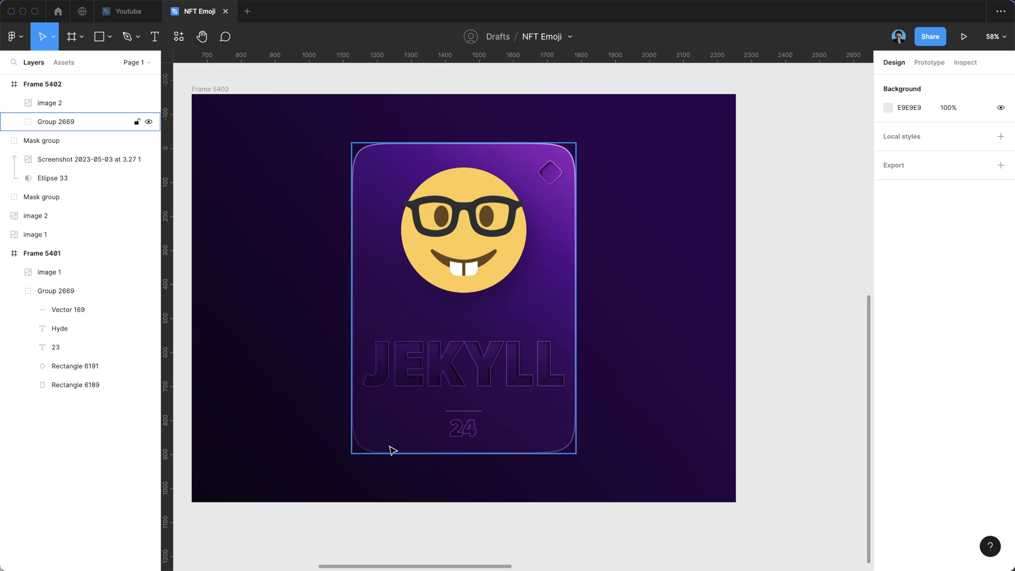
{"action": "scroll", "coordinate": [379, 456], "scroll_direction": "down", "scroll_amount": 5}
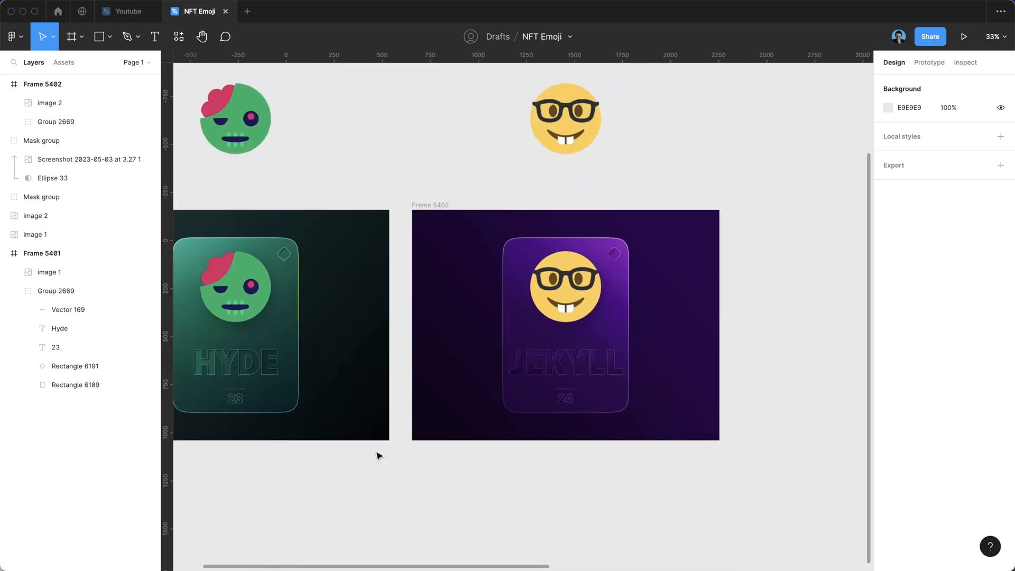
{"action": "scroll", "coordinate": [390, 398], "scroll_direction": "up", "scroll_amount": 3}
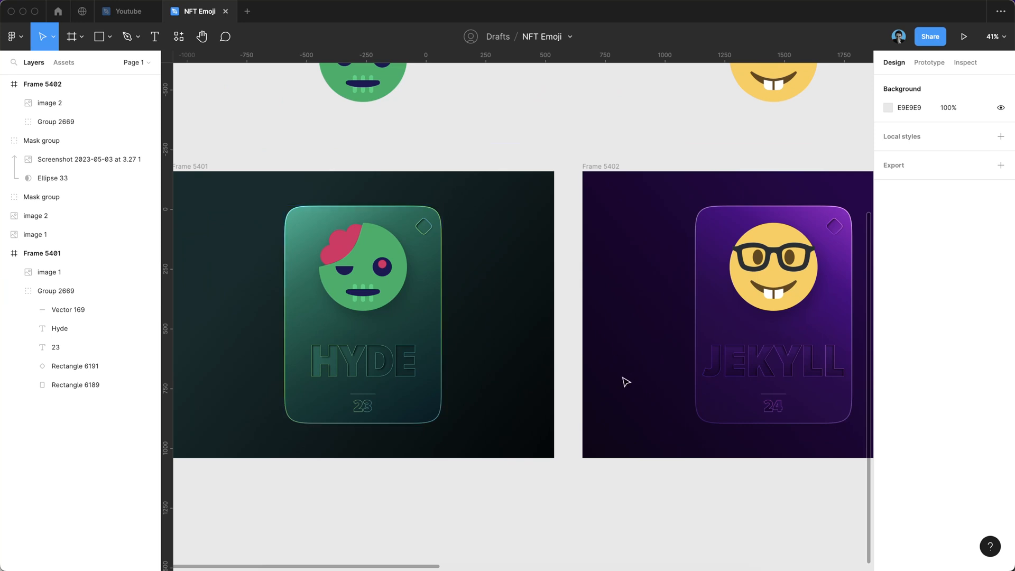
{"action": "scroll", "coordinate": [629, 376], "scroll_direction": "right", "scroll_amount": 5}
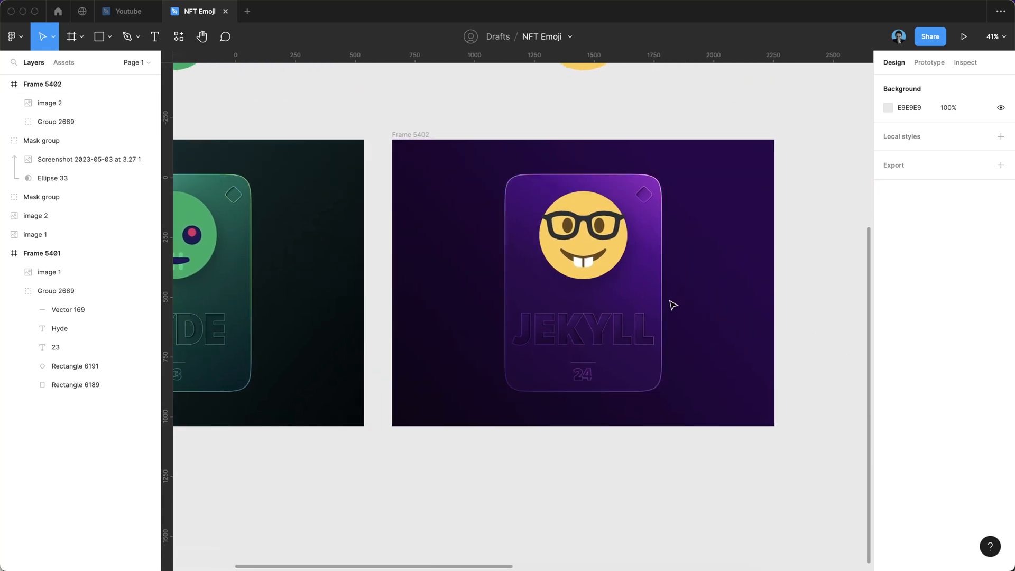
{"action": "scroll", "coordinate": [670, 302], "scroll_direction": "up", "scroll_amount": 5}
{"action": "left_click", "coordinate": [598, 347]}
{"action": "right_click", "coordinate": [573, 331]}
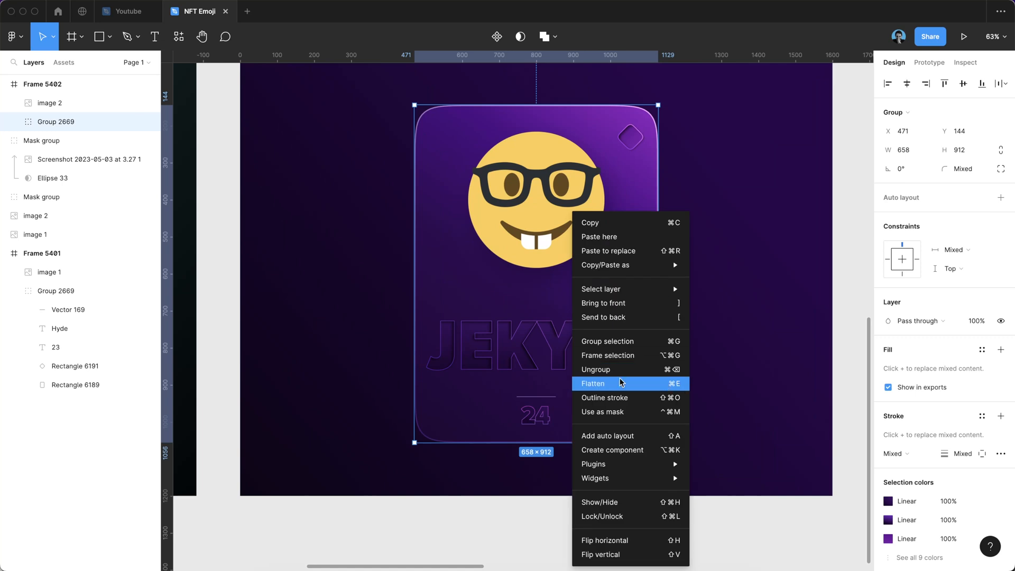
{"action": "left_click", "coordinate": [555, 362]}
Move the zombie and nerd emoji images together out of their card frames to Y -1254, above the existing emoji copies.
{"action": "key", "text": "shift+1"}
{"action": "left_click", "coordinate": [659, 321]}
{"action": "left_click", "coordinate": [387, 323], "text": "shift"}
{"action": "left_click_drag", "start_coordinate": [386, 330], "coordinate": [386, 112]}
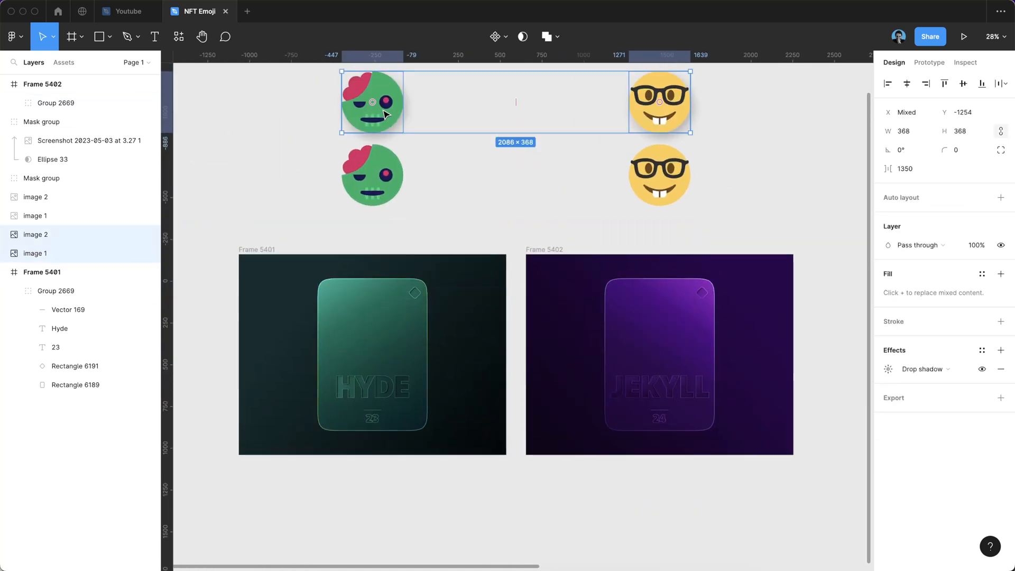
Flip the JEKYLL card group in Frame 5402 horizontally so that its lettering is mirrored.
{"action": "scroll", "coordinate": [585, 220], "scroll_direction": "up", "scroll_amount": 5}
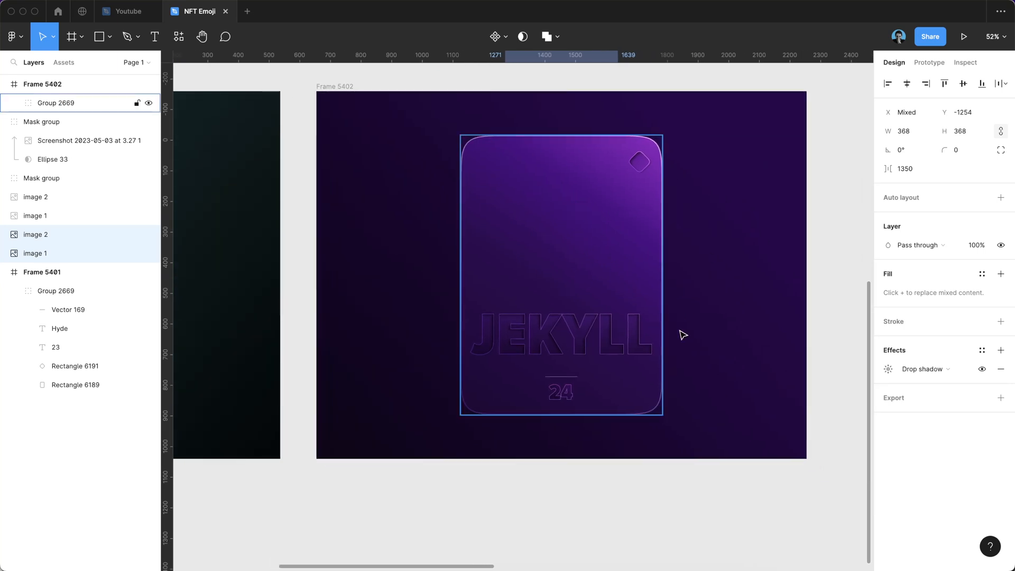
{"action": "left_click", "coordinate": [599, 265]}
{"action": "right_click", "coordinate": [565, 219]}
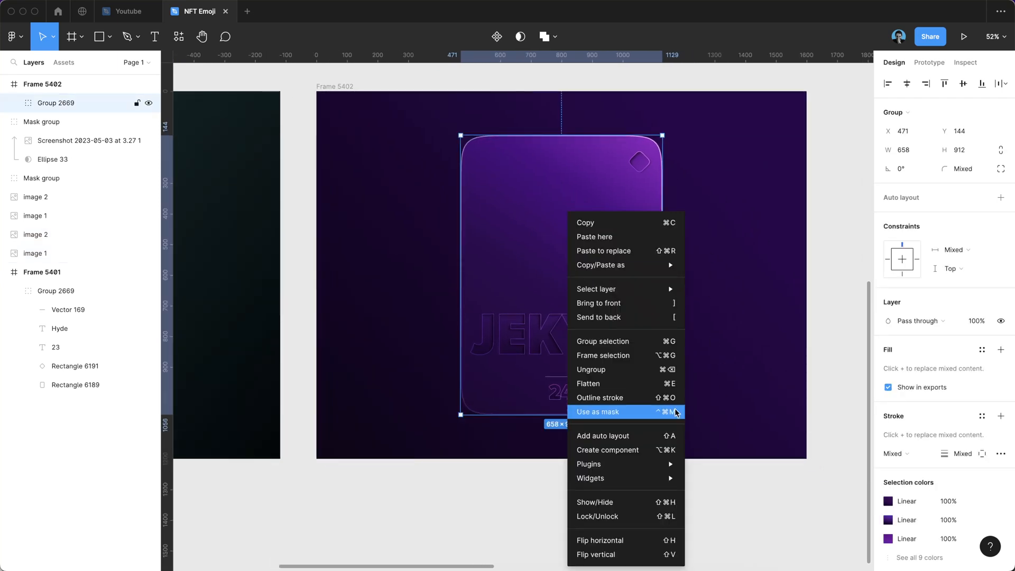
{"action": "left_click", "coordinate": [637, 540]}
{"action": "scroll", "coordinate": [627, 294], "scroll_direction": "down", "scroll_amount": 10}
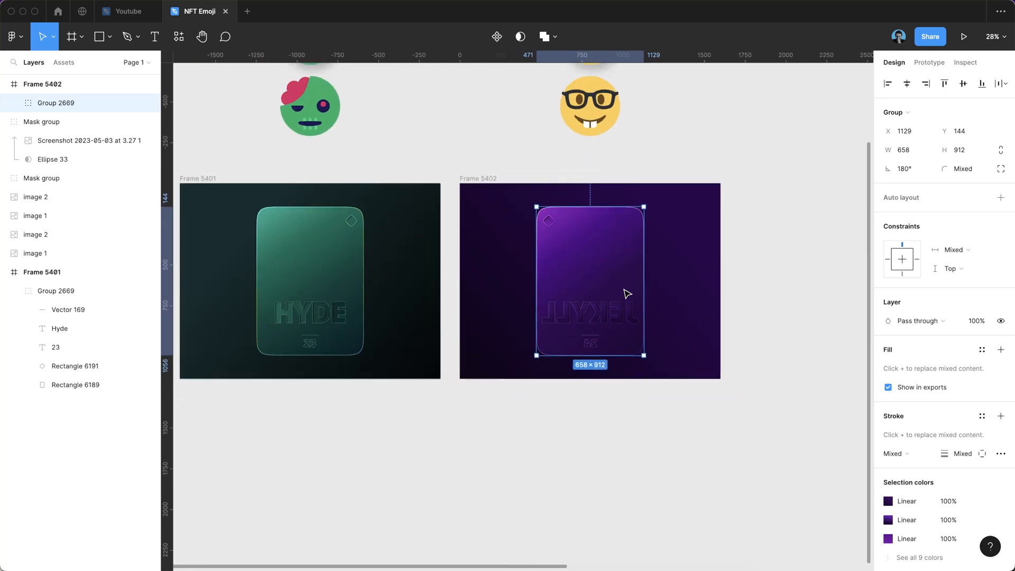
{"action": "scroll", "coordinate": [567, 321], "scroll_direction": "up", "scroll_amount": 3}
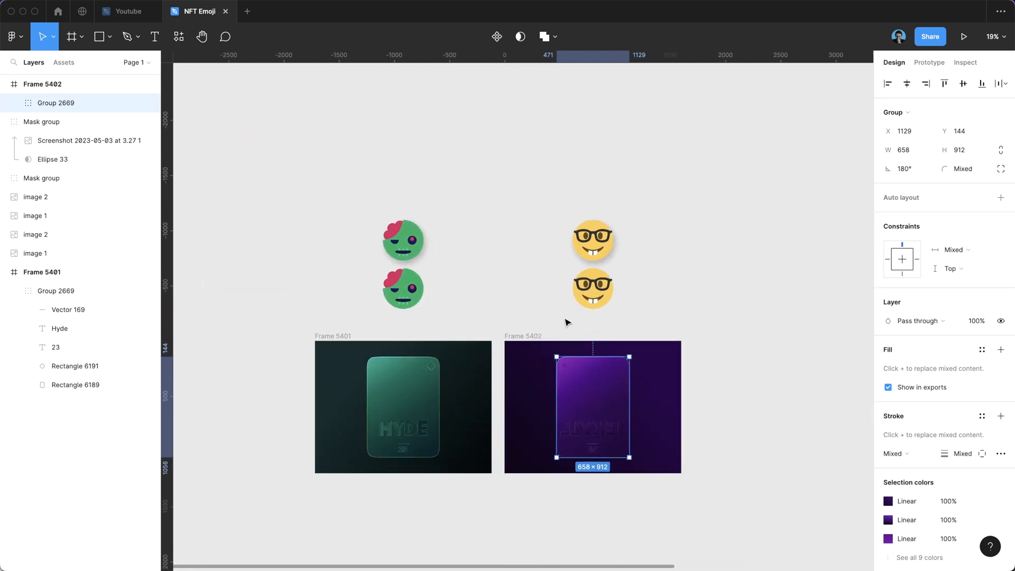
Move the lower zombie and nerd emoji images together down to Y -616, just above the card frames.
{"action": "scroll", "coordinate": [566, 322], "scroll_direction": "down", "scroll_amount": 3}
{"action": "scroll", "coordinate": [568, 323], "scroll_direction": "up", "scroll_amount": 5}
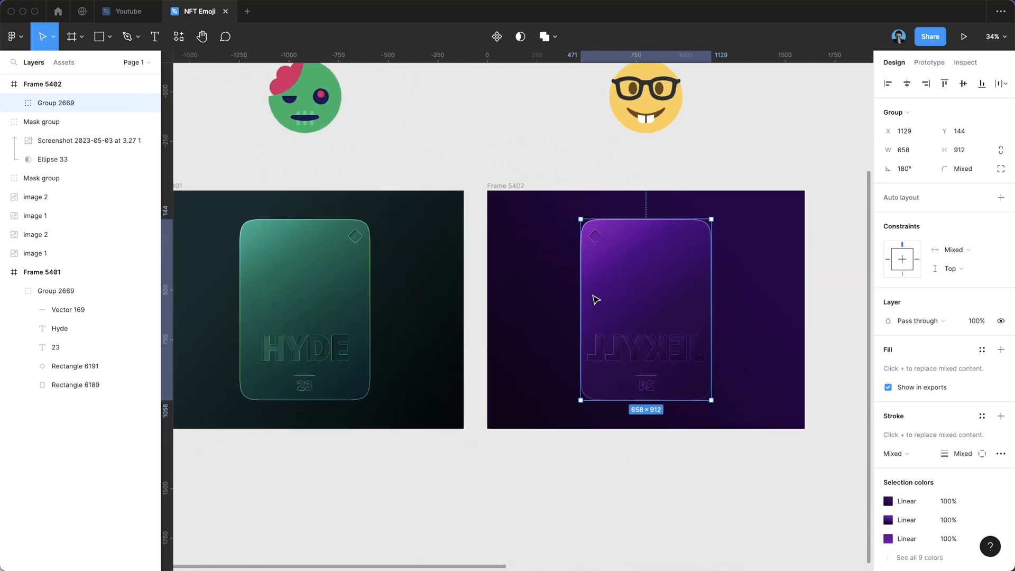
{"action": "scroll", "coordinate": [594, 296], "scroll_direction": "up", "scroll_amount": 3}
{"action": "left_click", "coordinate": [632, 183]}
{"action": "left_click", "coordinate": [313, 189], "text": "shift"}
{"action": "left_click_drag", "start_coordinate": [312, 185], "coordinate": [312, 225]}
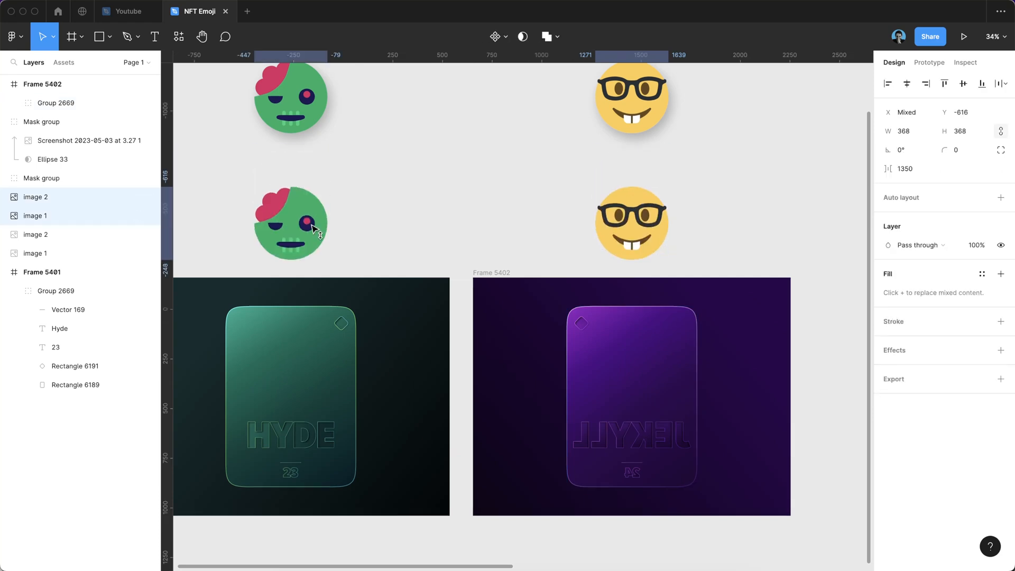
{"action": "left_click", "coordinate": [776, 197]}
Rename the HYDE card group in Frame 5401 as Green Card.
{"action": "scroll", "coordinate": [776, 197], "scroll_direction": "down", "scroll_amount": 3}
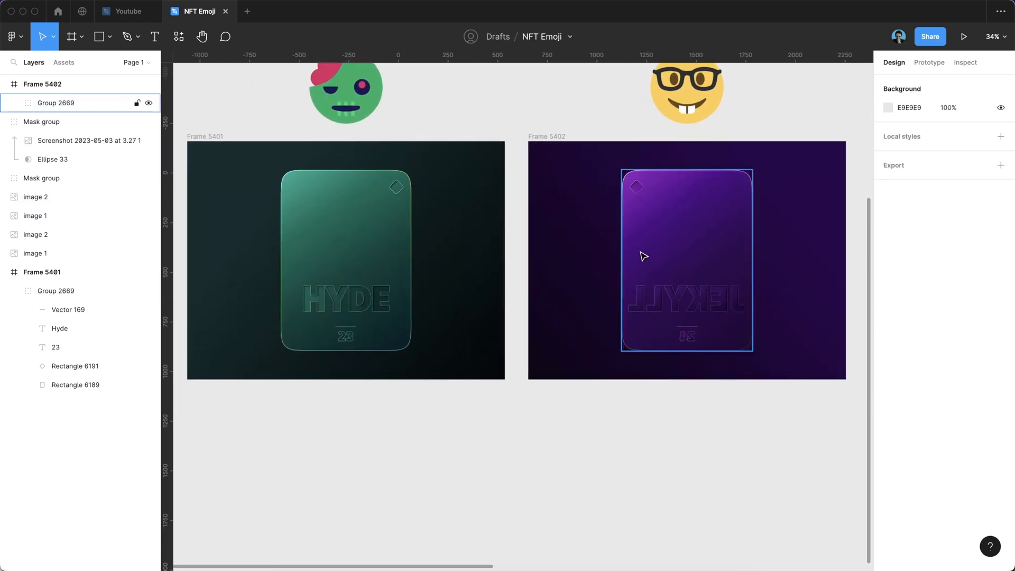
{"action": "scroll", "coordinate": [645, 256], "scroll_direction": "up", "scroll_amount": 2}
{"action": "scroll", "coordinate": [644, 256], "scroll_direction": "left", "scroll_amount": 2}
{"action": "left_click", "coordinate": [324, 299]}
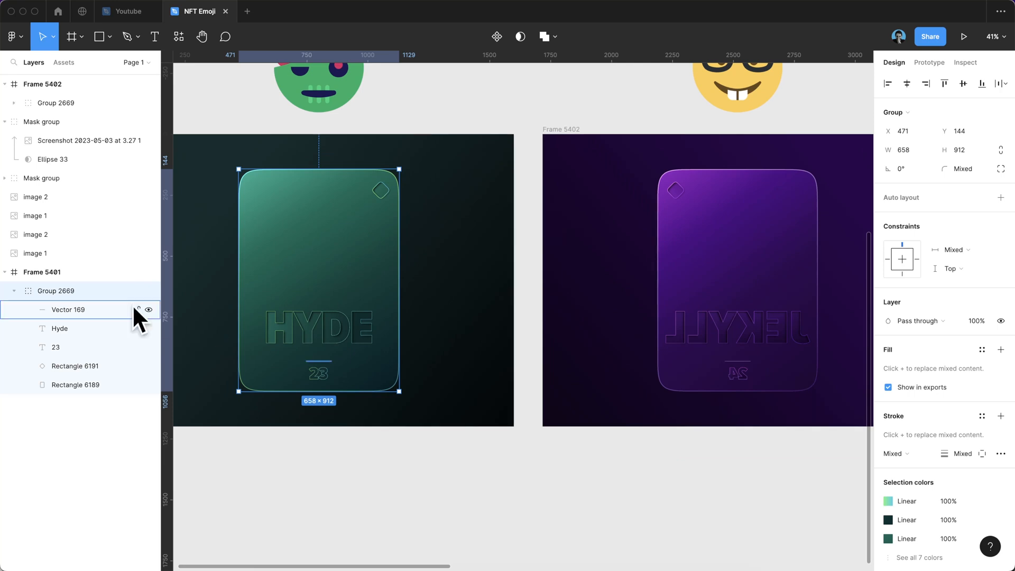
{"action": "double_click", "coordinate": [66, 291]}
{"action": "type", "text": "Green C"}
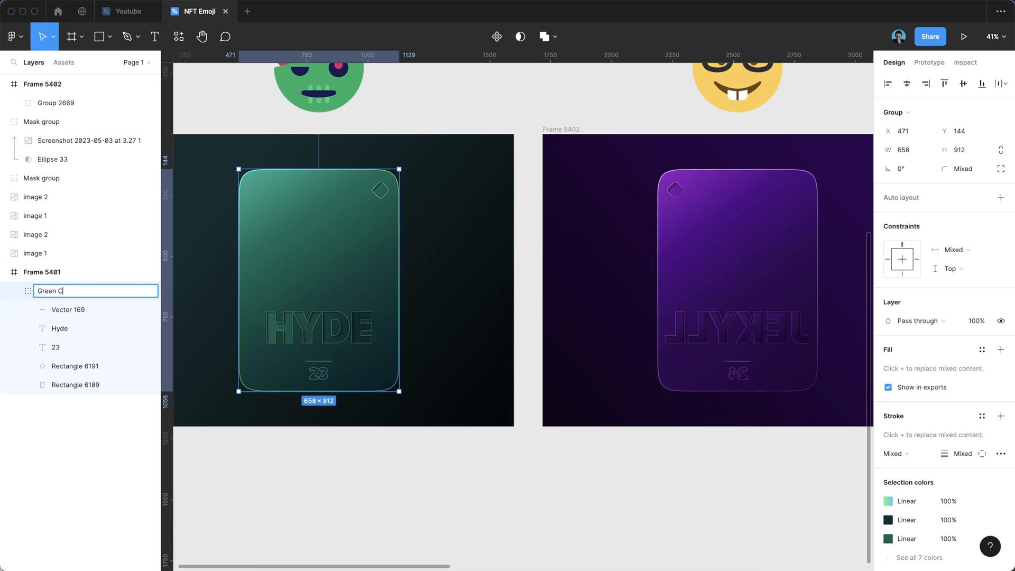
{"action": "key", "text": "Return"}
Rename the JEKYLL card group in Frame 5402 as Purple Card.
{"action": "scroll", "coordinate": [864, 194], "scroll_direction": "right", "scroll_amount": 2}
{"action": "left_click", "coordinate": [632, 256]}
{"action": "scroll", "coordinate": [534, 212], "scroll_direction": "left", "scroll_amount": 2}
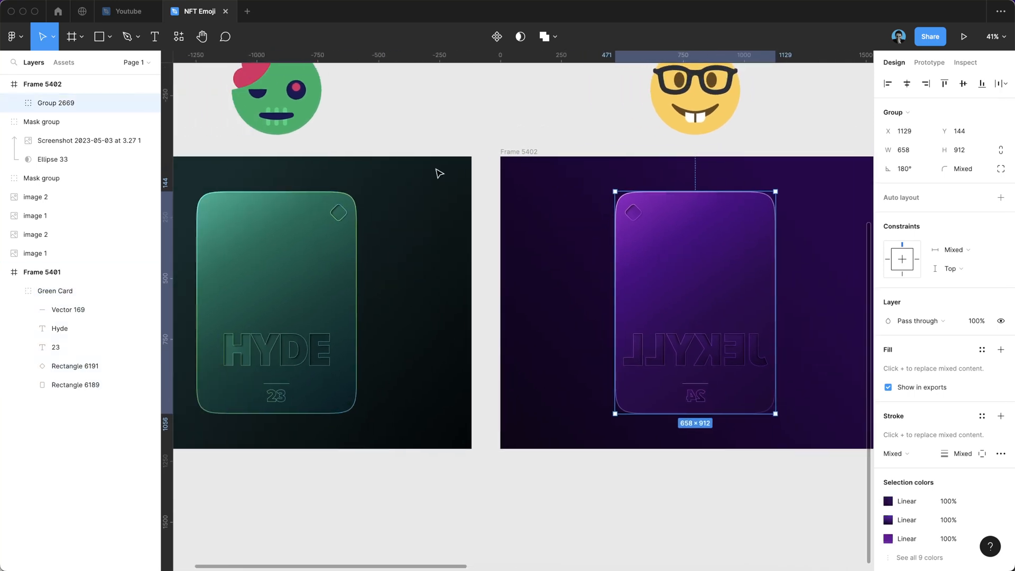
{"action": "double_click", "coordinate": [44, 105]}
{"action": "type", "text": "Purple Card"}
{"action": "key", "text": "Return"}
{"action": "scroll", "coordinate": [616, 238], "scroll_direction": "down", "scroll_amount": 5}
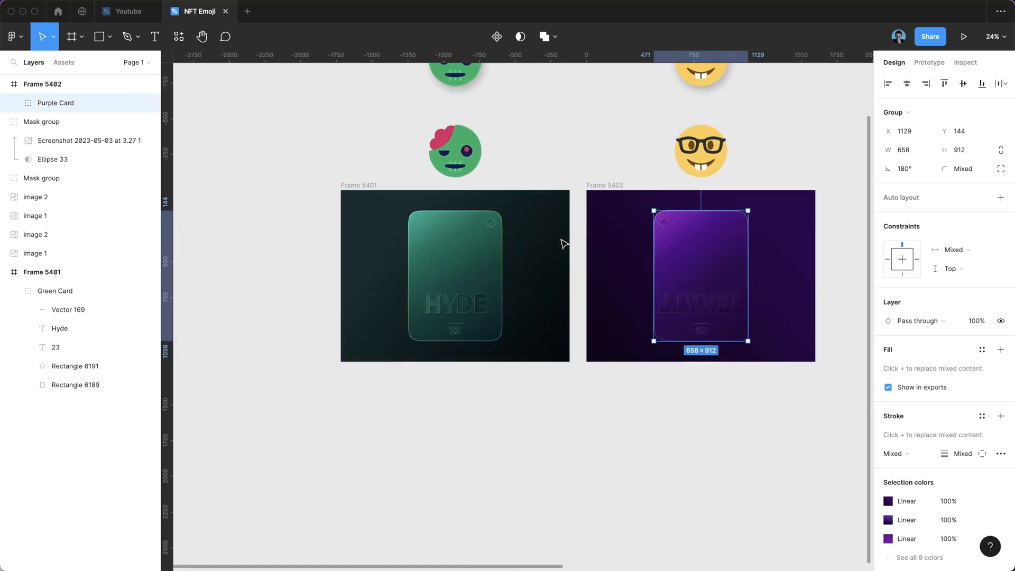
{"action": "scroll", "coordinate": [528, 237], "scroll_direction": "up", "scroll_amount": 3}
{"action": "left_click", "coordinate": [295, 173]}
{"action": "scroll", "coordinate": [344, 368], "scroll_direction": "up", "scroll_amount": 3}
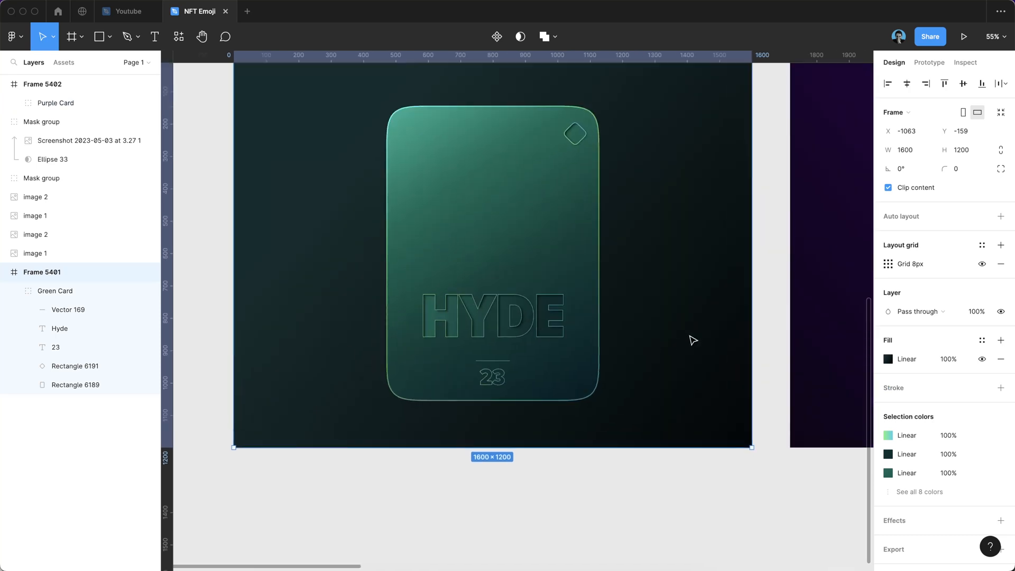
{"action": "scroll", "coordinate": [677, 323], "scroll_direction": "down", "scroll_amount": 3}
{"action": "scroll", "coordinate": [677, 324], "scroll_direction": "right", "scroll_amount": 1}
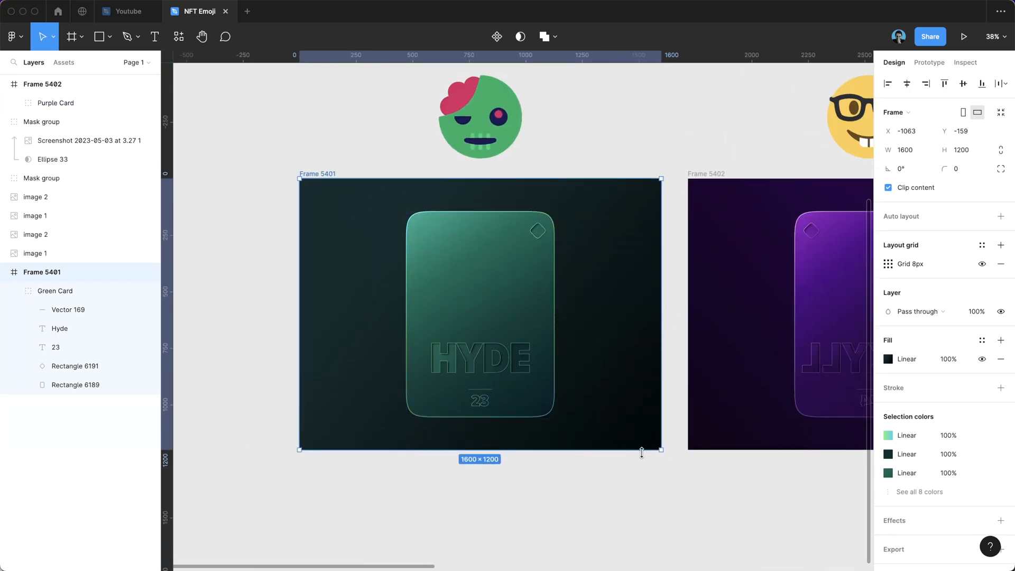
Export the Green Card and Purple Card groups together as 2x PNG files into the Image Assets folder.
{"action": "scroll", "coordinate": [642, 453], "scroll_direction": "right", "scroll_amount": 3}
{"action": "scroll", "coordinate": [465, 388], "scroll_direction": "down", "scroll_amount": 3}
{"action": "left_click", "coordinate": [397, 359]}
{"action": "scroll", "coordinate": [397, 360], "scroll_direction": "up", "scroll_amount": 2}
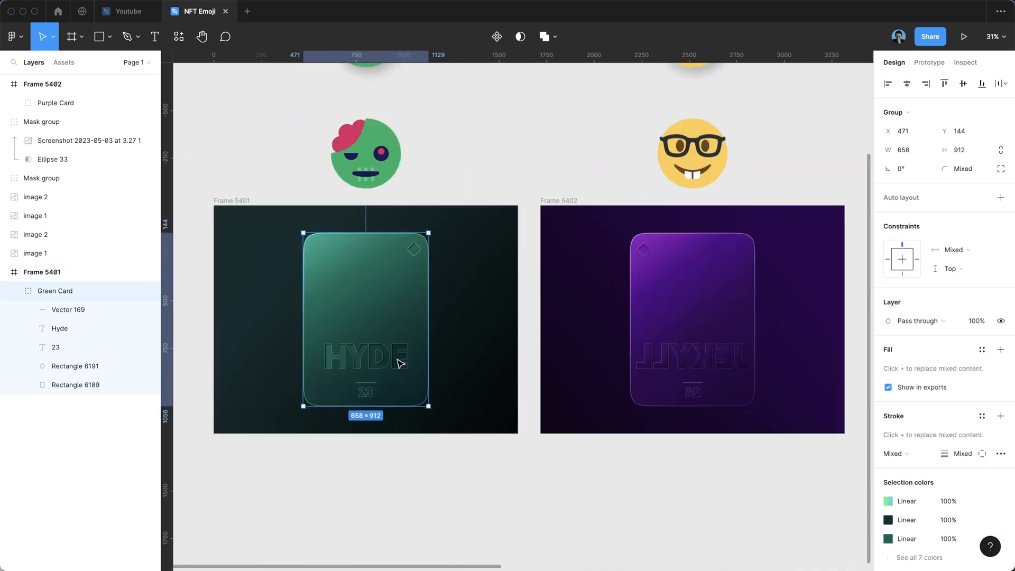
{"action": "scroll", "coordinate": [401, 364], "scroll_direction": "up", "scroll_amount": 1}
{"action": "left_click", "coordinate": [712, 354], "text": "shift"}
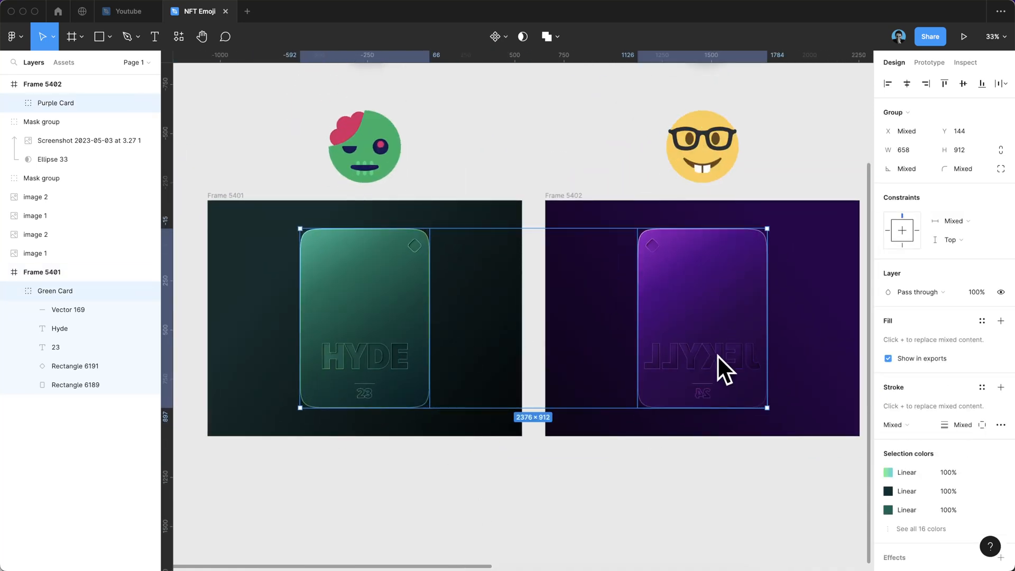
{"action": "scroll", "coordinate": [930, 523], "scroll_direction": "down", "scroll_amount": 2}
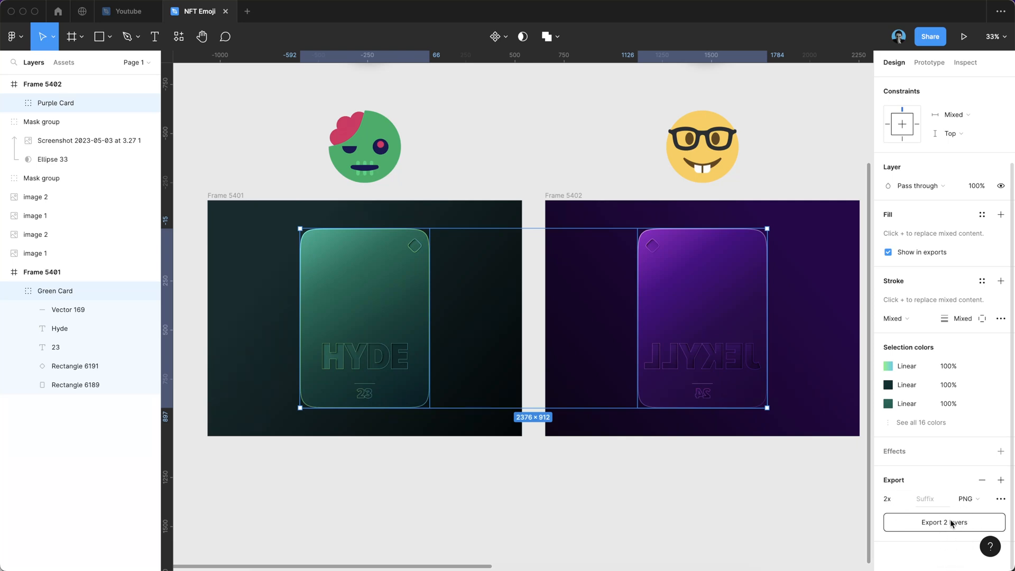
{"action": "left_click", "coordinate": [949, 521]}
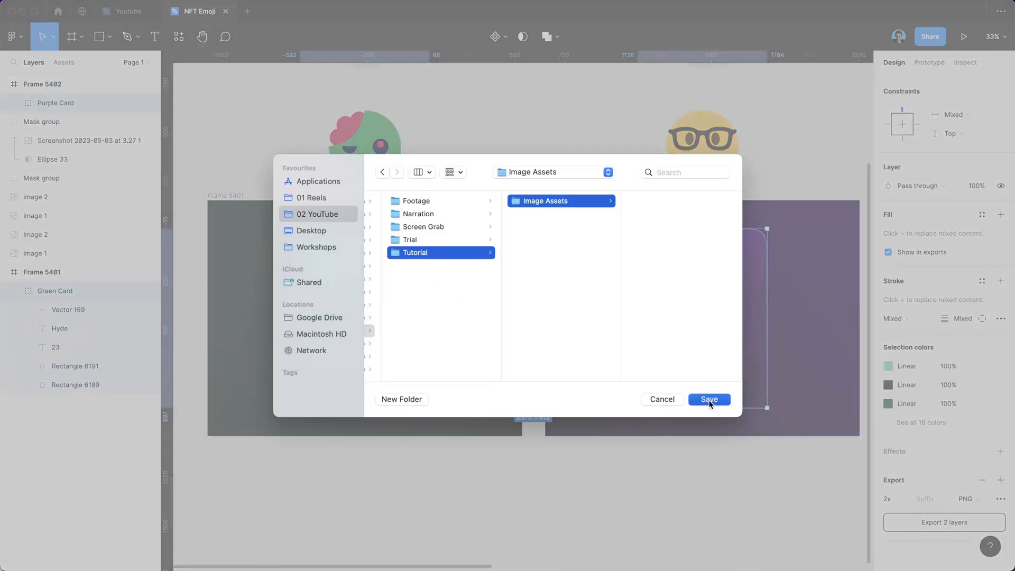
{"action": "left_click", "coordinate": [709, 399]}
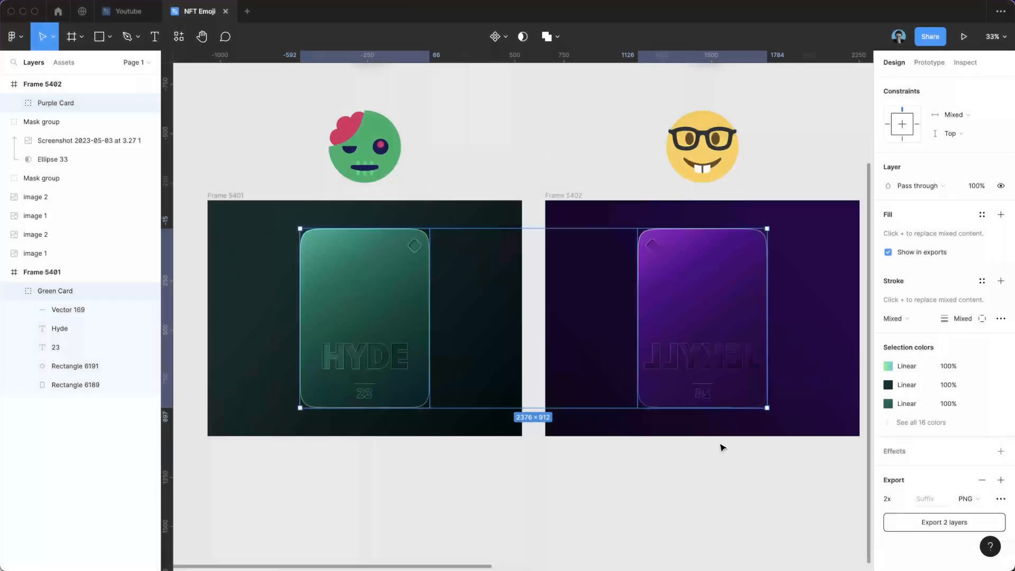
Rename the zombie emoji image directly above Frame 5401 as Green emoji.
{"action": "left_click", "coordinate": [685, 485]}
{"action": "scroll", "coordinate": [686, 485], "scroll_direction": "right", "scroll_amount": 2}
{"action": "left_click", "coordinate": [356, 145]}
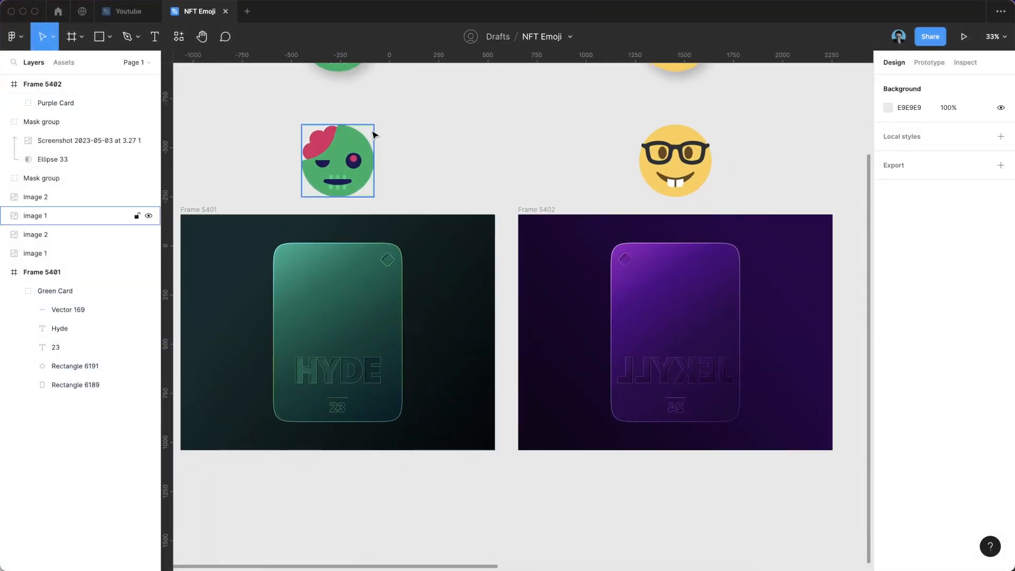
{"action": "left_click", "coordinate": [509, 175]}
{"action": "left_click", "coordinate": [660, 181]}
{"action": "left_click", "coordinate": [330, 173]}
{"action": "left_click", "coordinate": [657, 182]}
{"action": "left_click", "coordinate": [341, 164]}
{"action": "double_click", "coordinate": [47, 214]}
{"action": "type", "text": "N"}
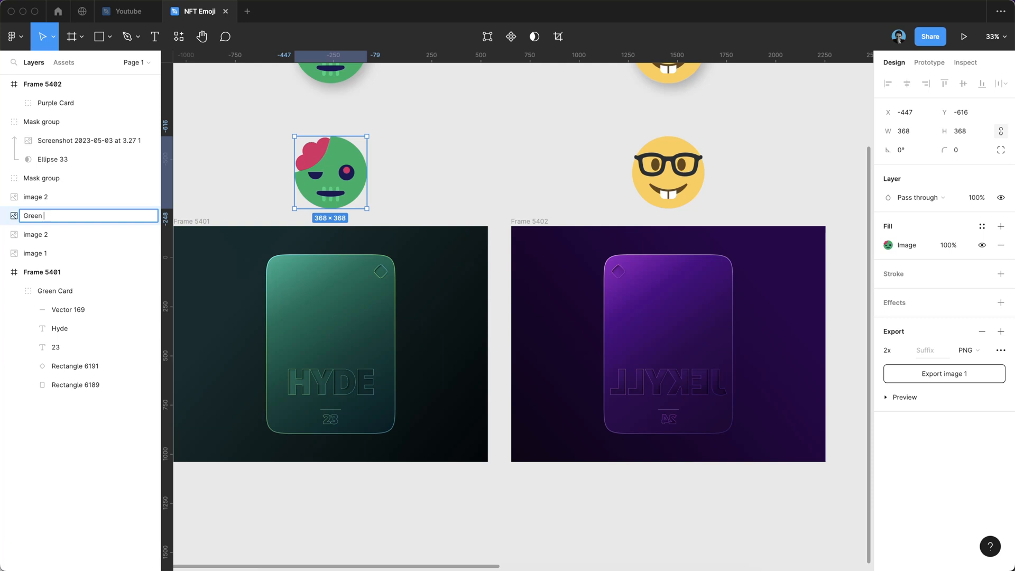
{"action": "key", "text": "Return"}
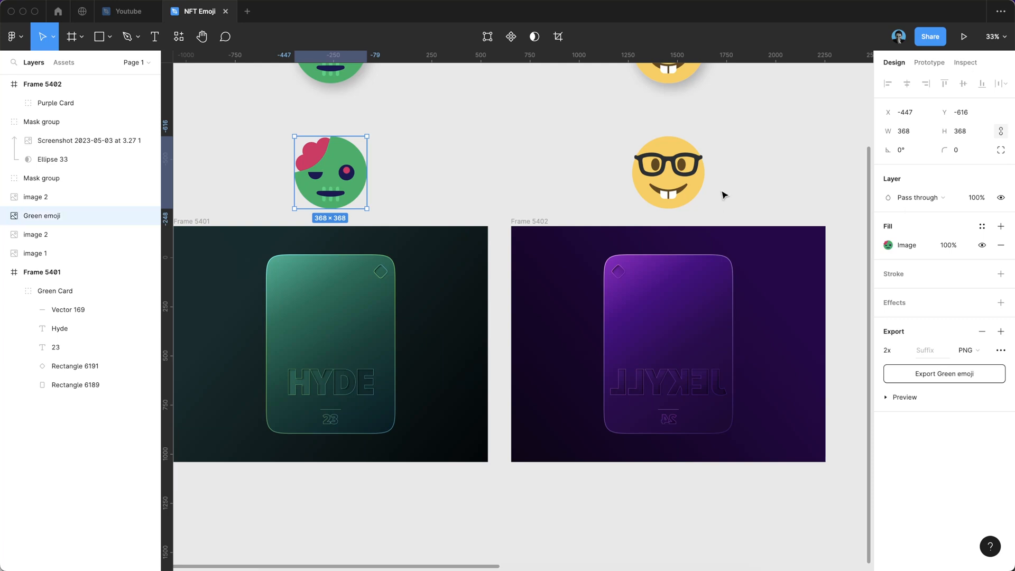
Rename the nerd emoji image directly above Frame 5402 as Yellow Emoji.
{"action": "left_click", "coordinate": [655, 199]}
{"action": "double_click", "coordinate": [50, 197]}
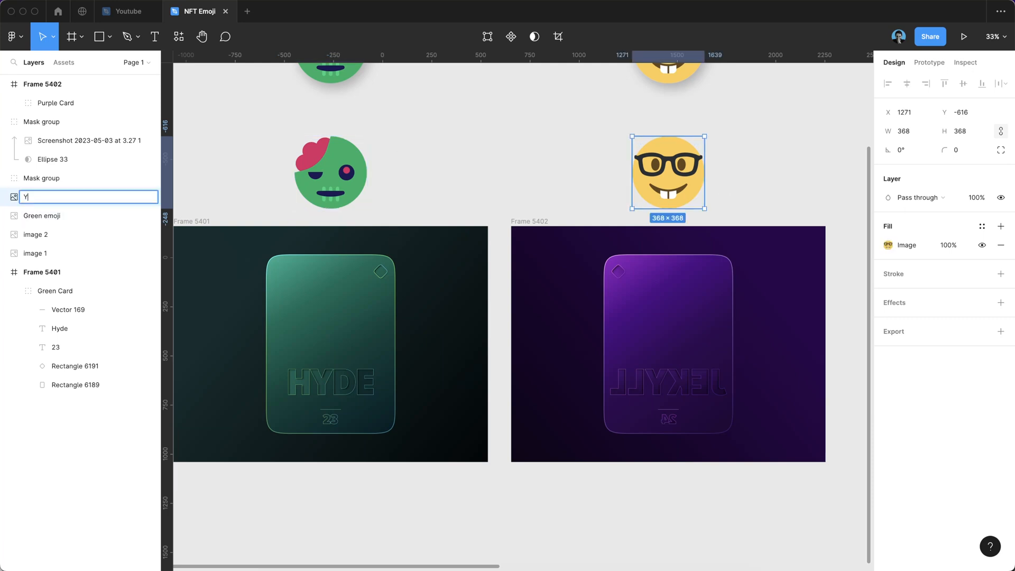
{"action": "key", "text": "Return"}
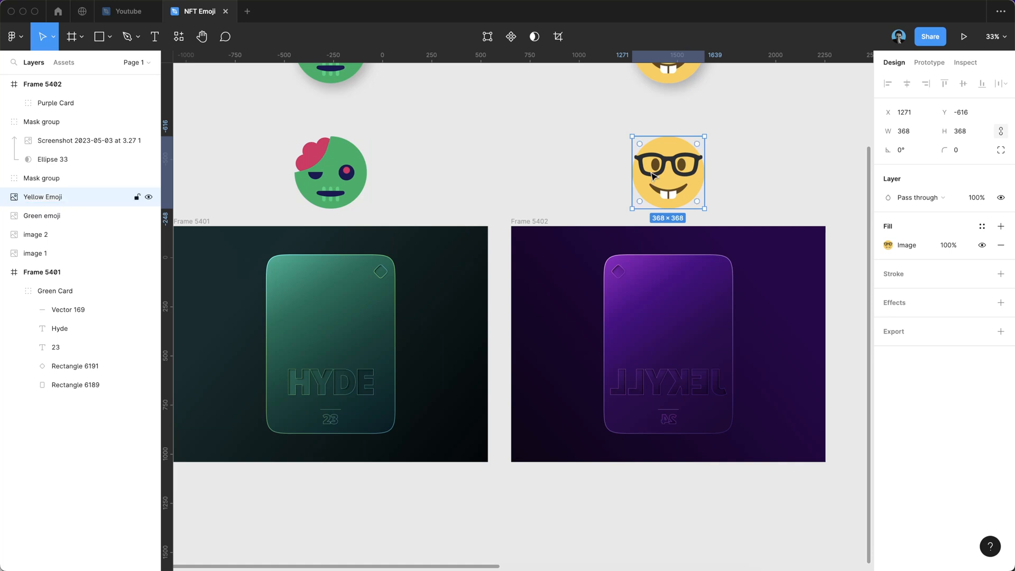
{"action": "left_click", "coordinate": [435, 154]}
Examine the HYDE and JEKYLL lettering on the two cards by selecting each text layer in turn.
{"action": "scroll", "coordinate": [446, 160], "scroll_direction": "down", "scroll_amount": 1}
{"action": "scroll", "coordinate": [444, 160], "scroll_direction": "left", "scroll_amount": 1}
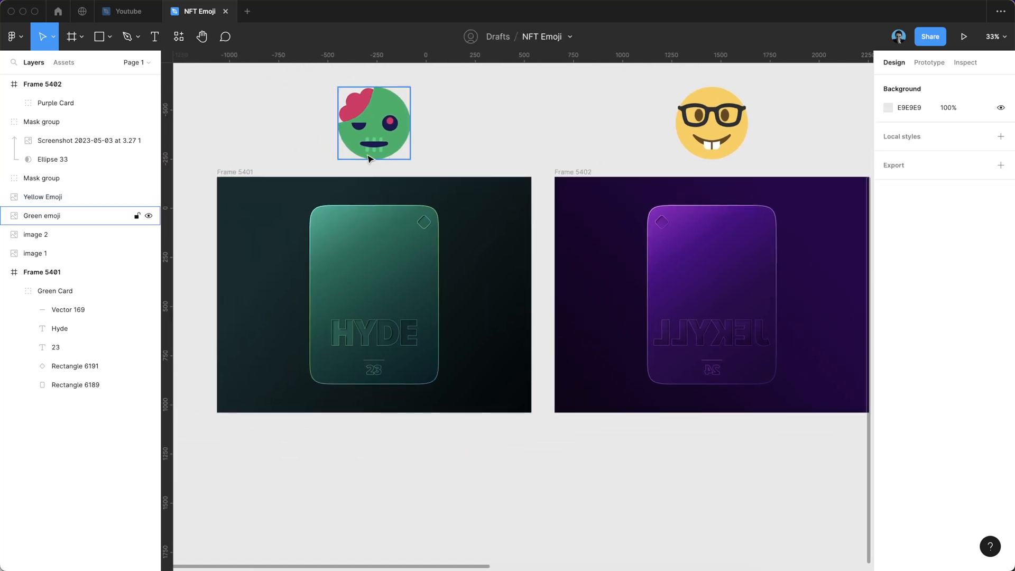
{"action": "scroll", "coordinate": [646, 165], "scroll_direction": "right", "scroll_amount": 2}
{"action": "scroll", "coordinate": [700, 189], "scroll_direction": "down", "scroll_amount": 2}
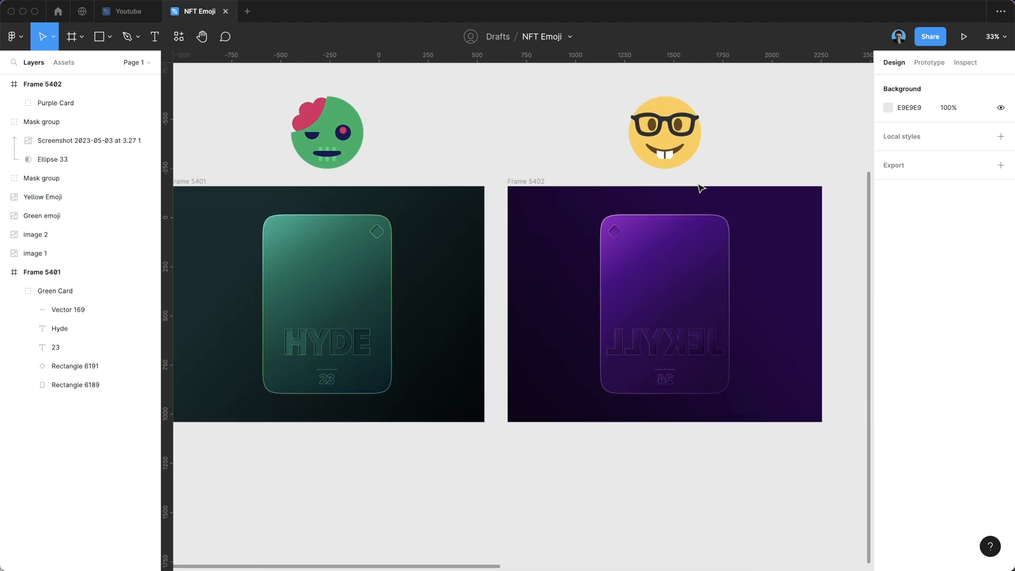
{"action": "scroll", "coordinate": [308, 409], "scroll_direction": "up", "scroll_amount": 3}
{"action": "left_click", "coordinate": [345, 321], "text": "super"}
{"action": "scroll", "coordinate": [345, 321], "scroll_direction": "down", "scroll_amount": 2}
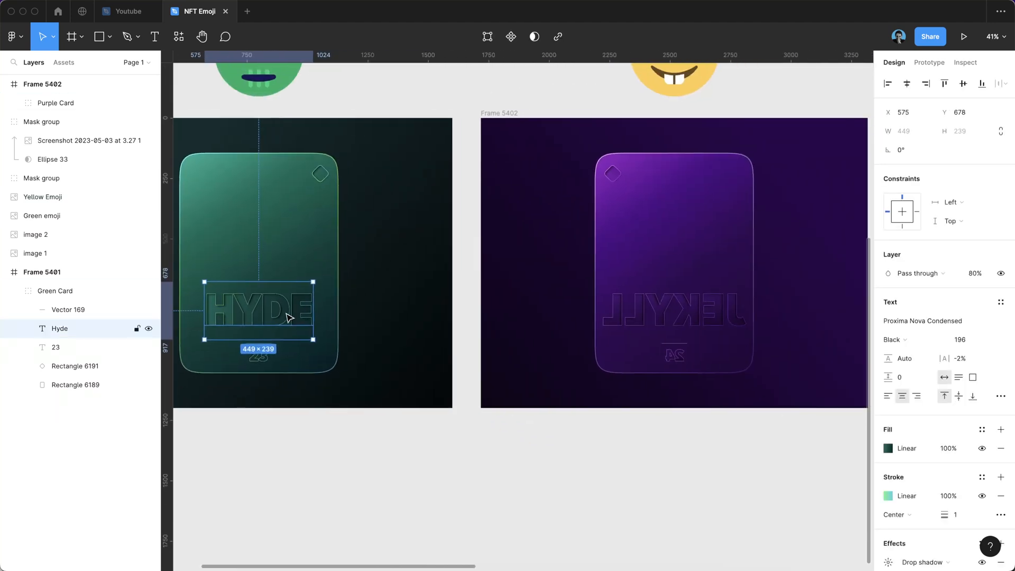
{"action": "left_click", "coordinate": [709, 327], "text": "super"}
{"action": "scroll", "coordinate": [708, 327], "scroll_direction": "down", "scroll_amount": 3}
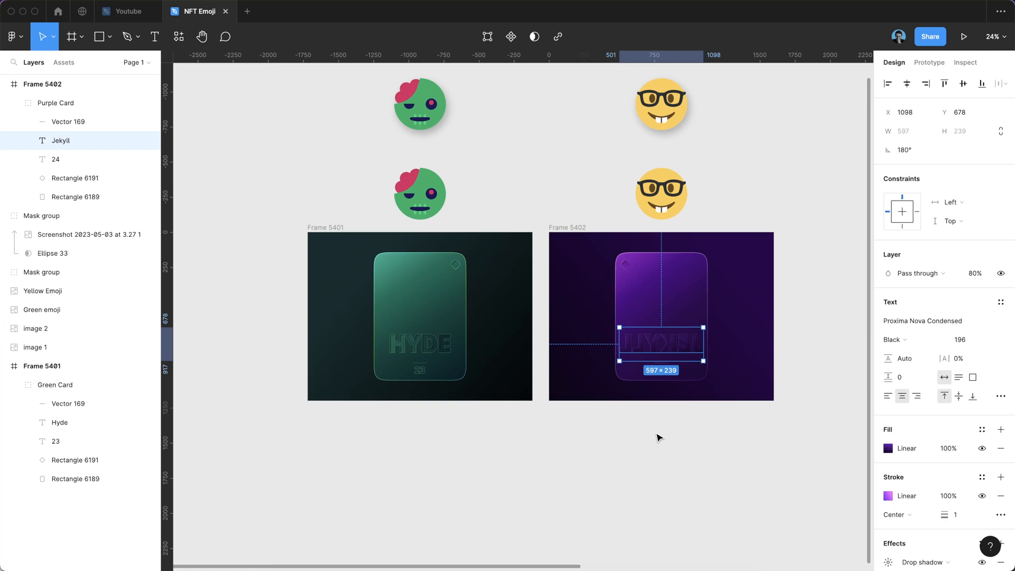
{"action": "scroll", "coordinate": [659, 437], "scroll_direction": "up", "scroll_amount": 2}
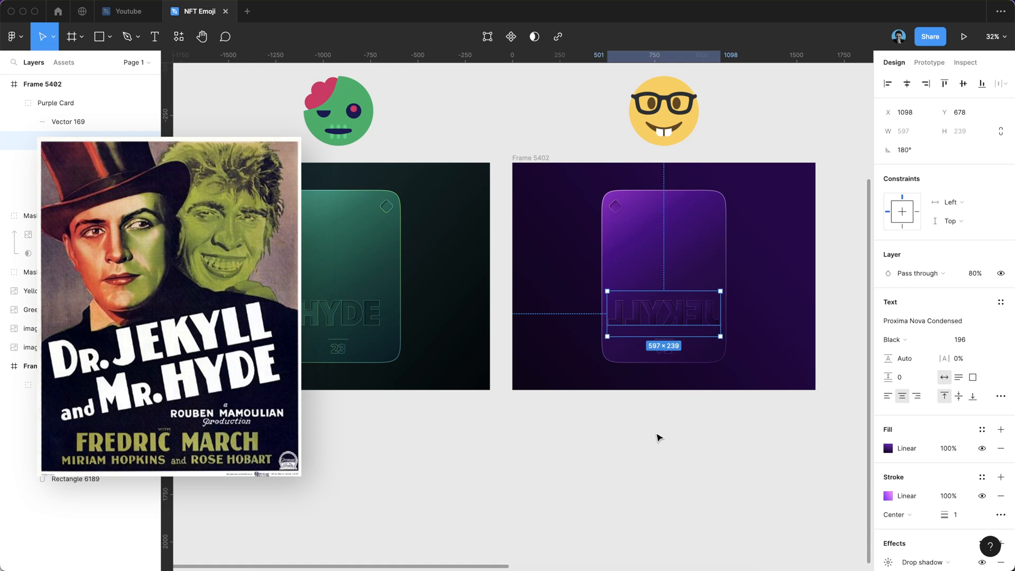
{"action": "left_click", "coordinate": [658, 475]}
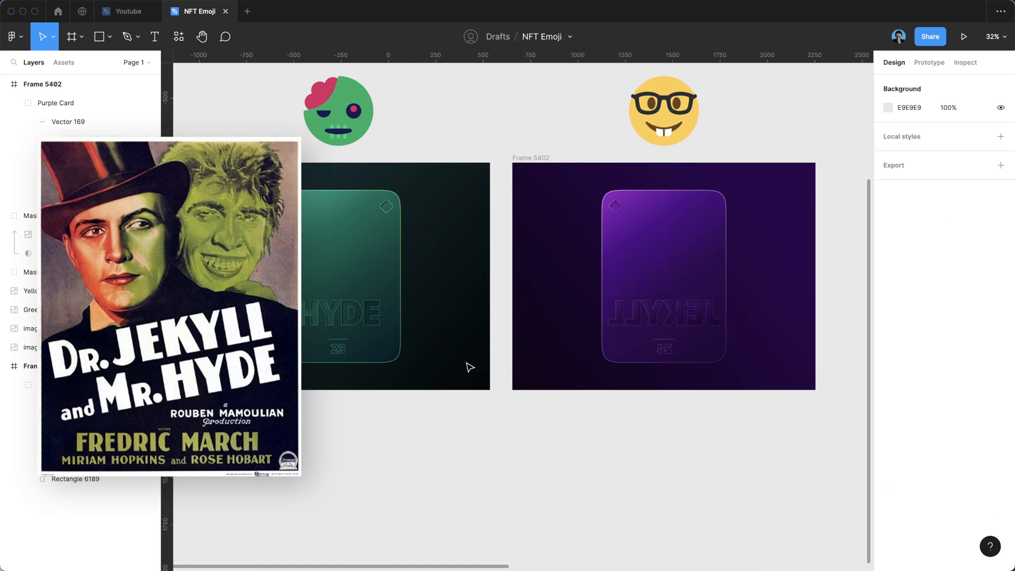
{"action": "scroll", "coordinate": [686, 323], "scroll_direction": "up", "scroll_amount": 1}
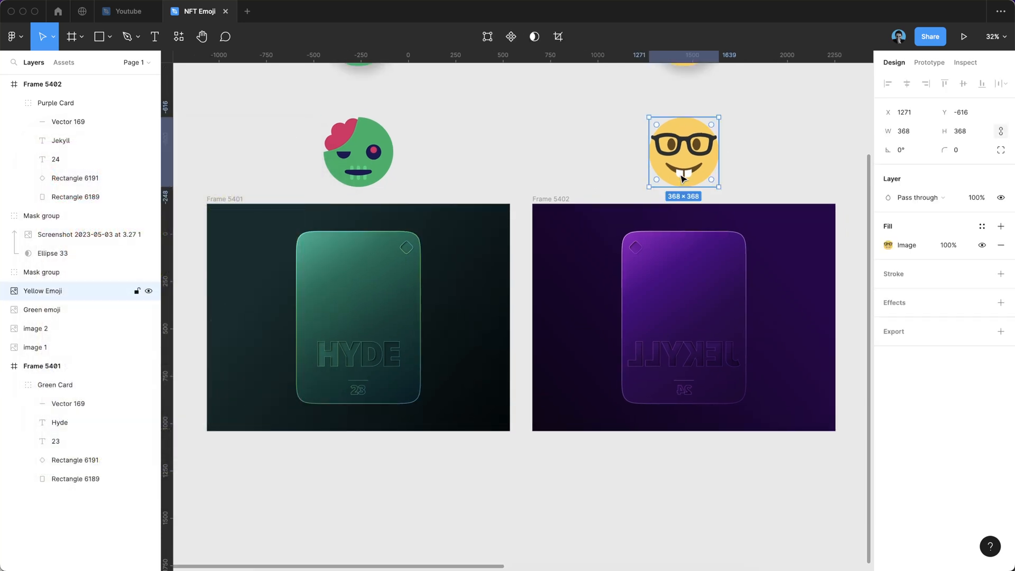
{"action": "left_click", "coordinate": [332, 183], "text": "shift"}
{"action": "left_click", "coordinate": [500, 146]}
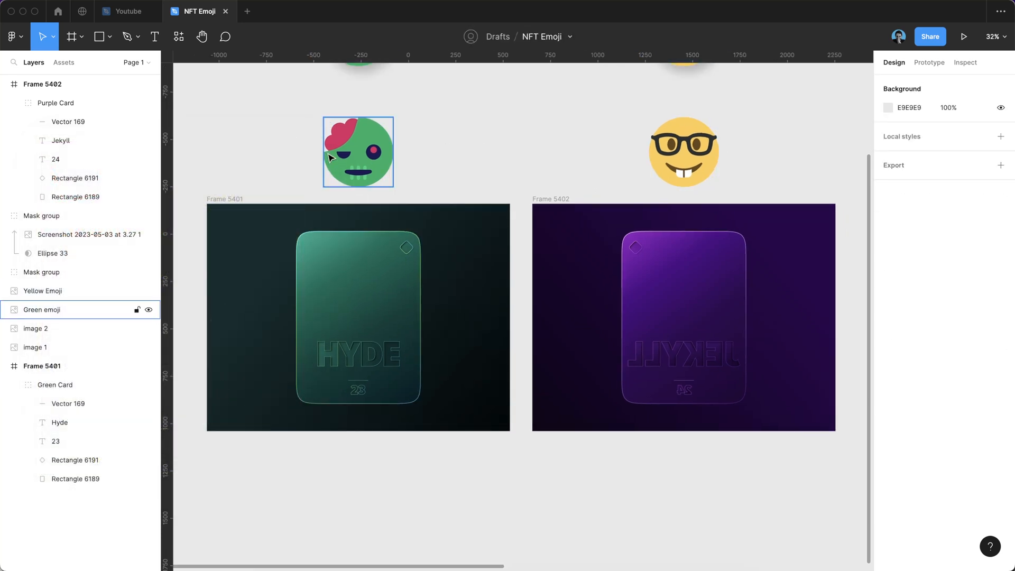
{"action": "left_click_drag", "start_coordinate": [358, 153], "coordinate": [360, 153]}
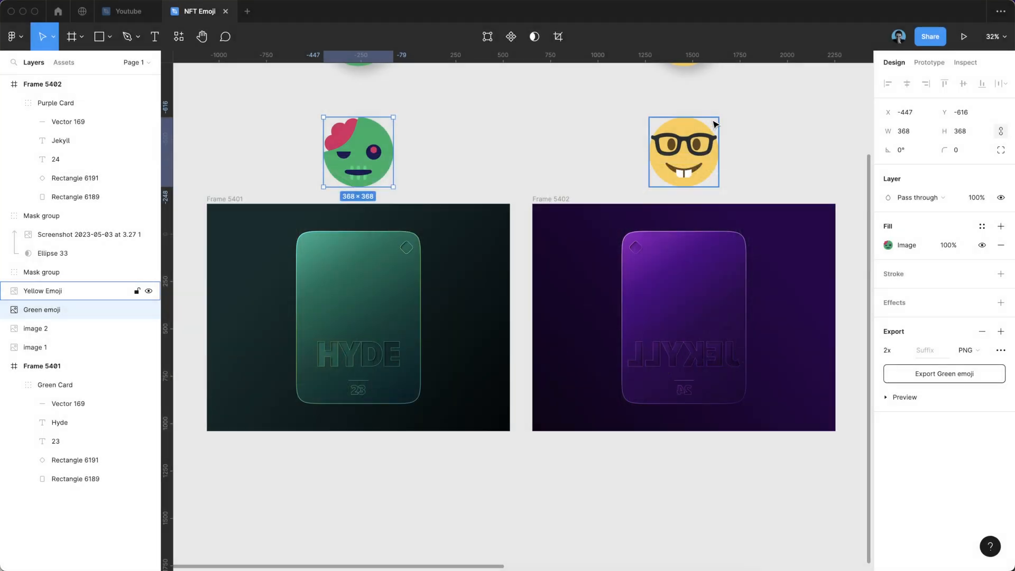
{"action": "left_click_drag", "start_coordinate": [753, 124], "coordinate": [349, 376]}
{"action": "left_click", "coordinate": [501, 104]}
{"action": "left_click", "coordinate": [344, 139]}
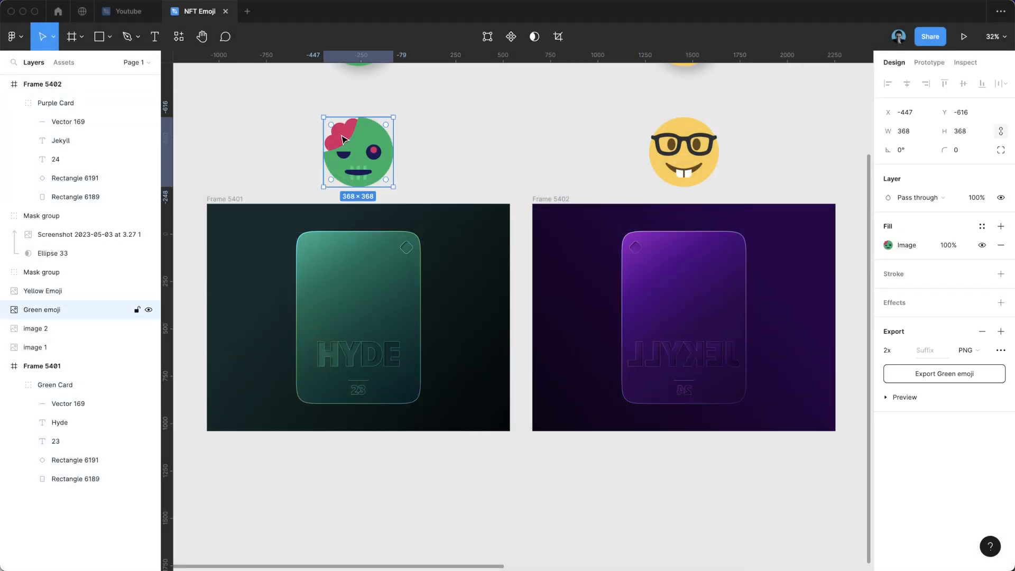
{"action": "left_click", "coordinate": [682, 159]}
Export the Green emoji and Yellow Emoji images together as 3x PNG files into the Image Assets folder.
{"action": "left_click", "coordinate": [337, 172]}
{"action": "left_click", "coordinate": [683, 158], "text": "shift"}
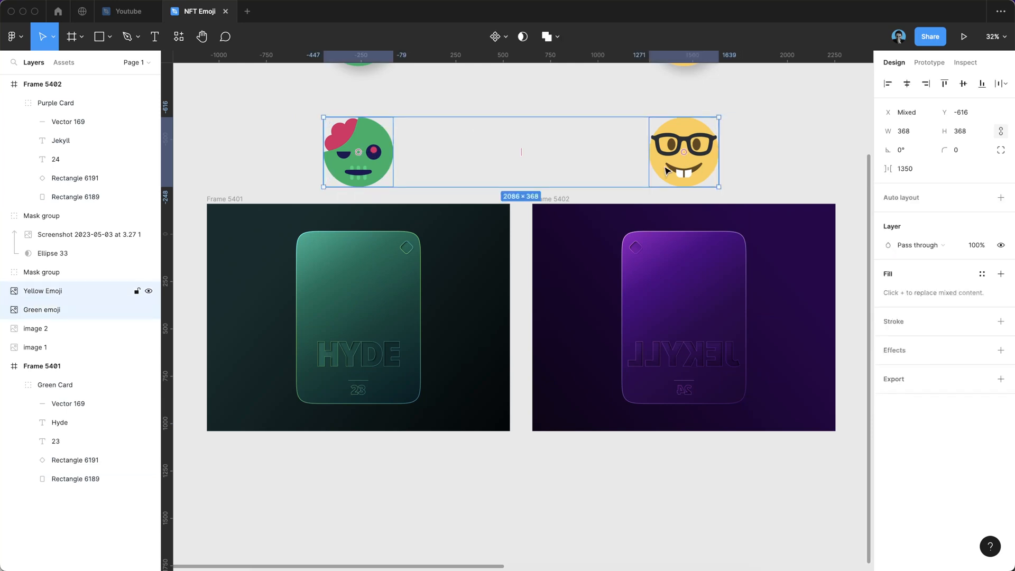
{"action": "left_click", "coordinate": [918, 379]}
{"action": "left_click", "coordinate": [890, 401]}
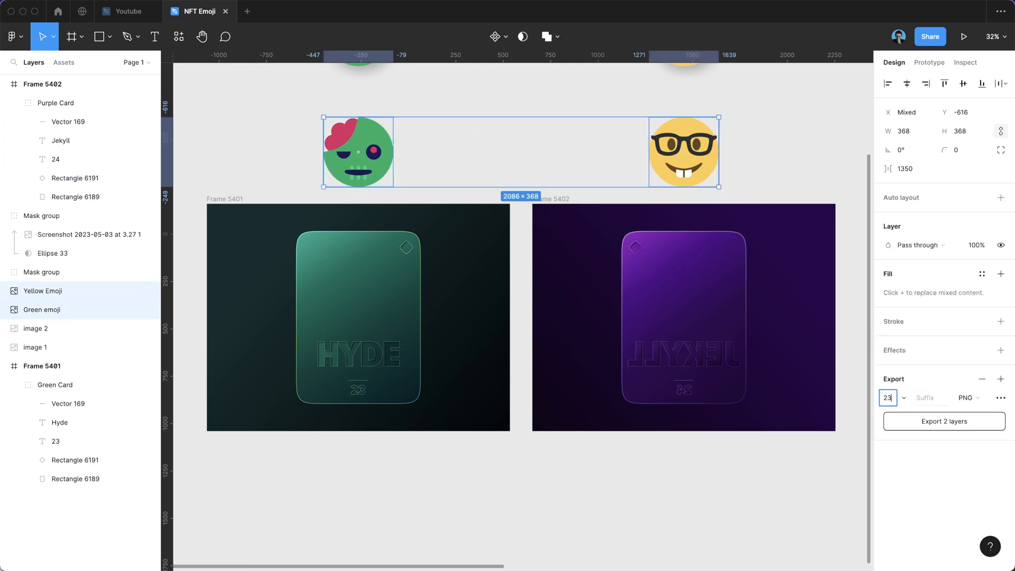
{"action": "key", "text": "Return"}
{"action": "left_click", "coordinate": [892, 401]}
{"action": "key", "text": "Return"}
{"action": "left_click", "coordinate": [916, 422]}
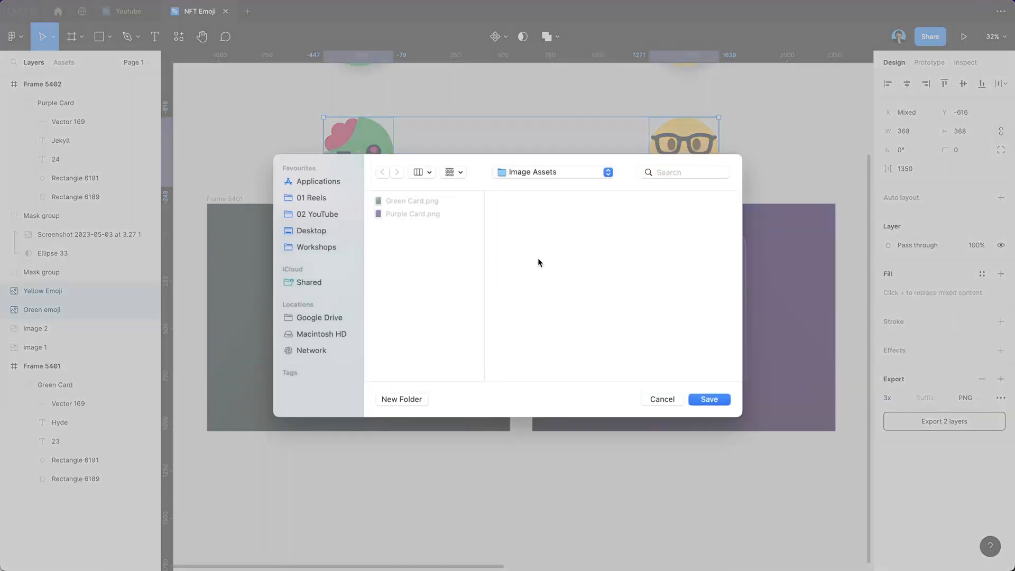
{"action": "left_click", "coordinate": [708, 400]}
{"action": "left_click", "coordinate": [774, 178]}
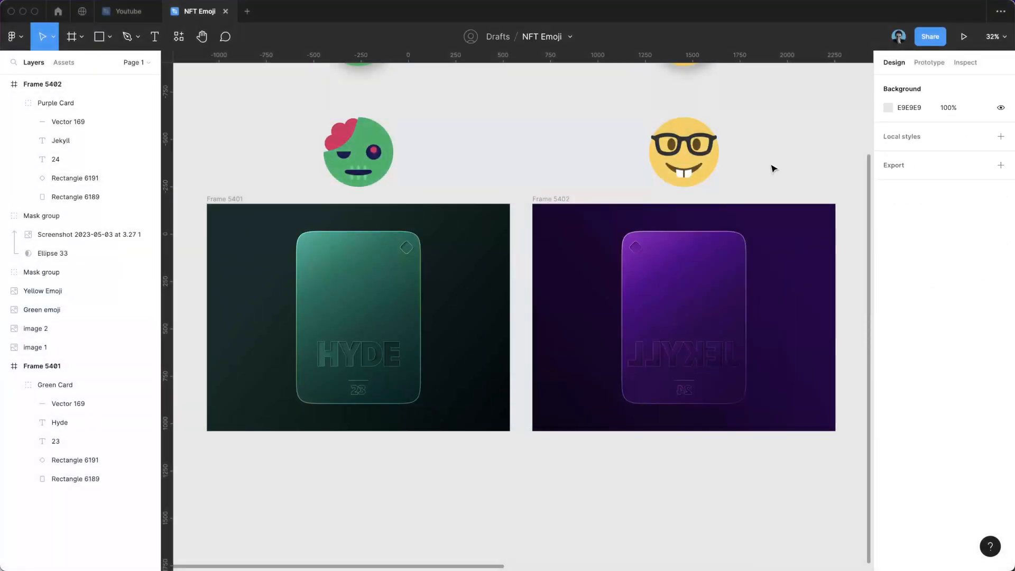
{"action": "left_click_drag", "start_coordinate": [754, 139], "coordinate": [393, 163]}
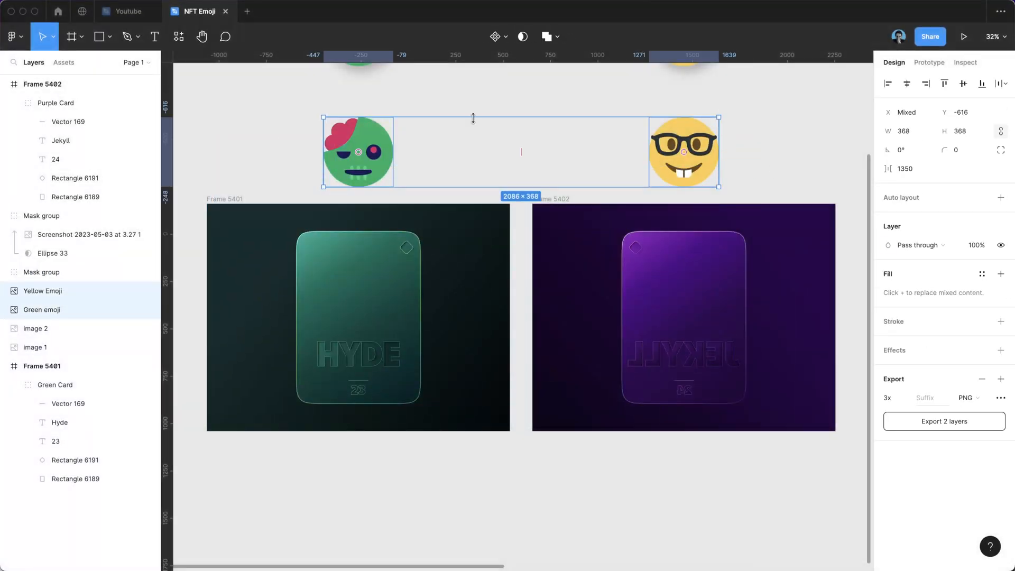
{"action": "left_click", "coordinate": [491, 100]}
{"action": "left_click_drag", "start_coordinate": [807, 108], "coordinate": [320, 187]}
{"action": "left_click", "coordinate": [510, 77]}
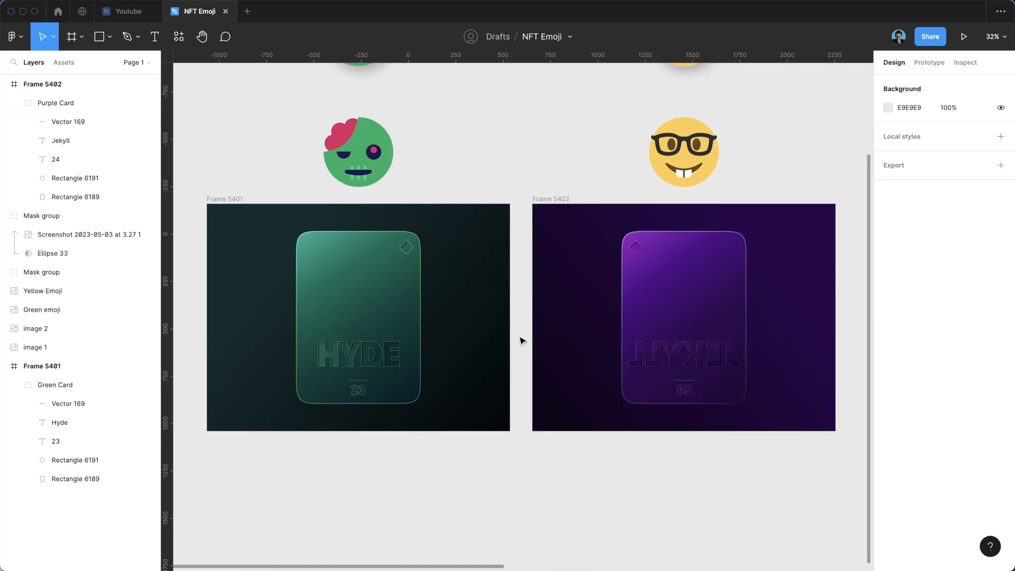
{"action": "scroll", "coordinate": [521, 340], "scroll_direction": "left", "scroll_amount": 5}
{"action": "left_click", "coordinate": [447, 185]}
{"action": "scroll", "coordinate": [447, 191], "scroll_direction": "up", "scroll_amount": 5}
{"action": "scroll", "coordinate": [395, 130], "scroll_direction": "down", "scroll_amount": 5}
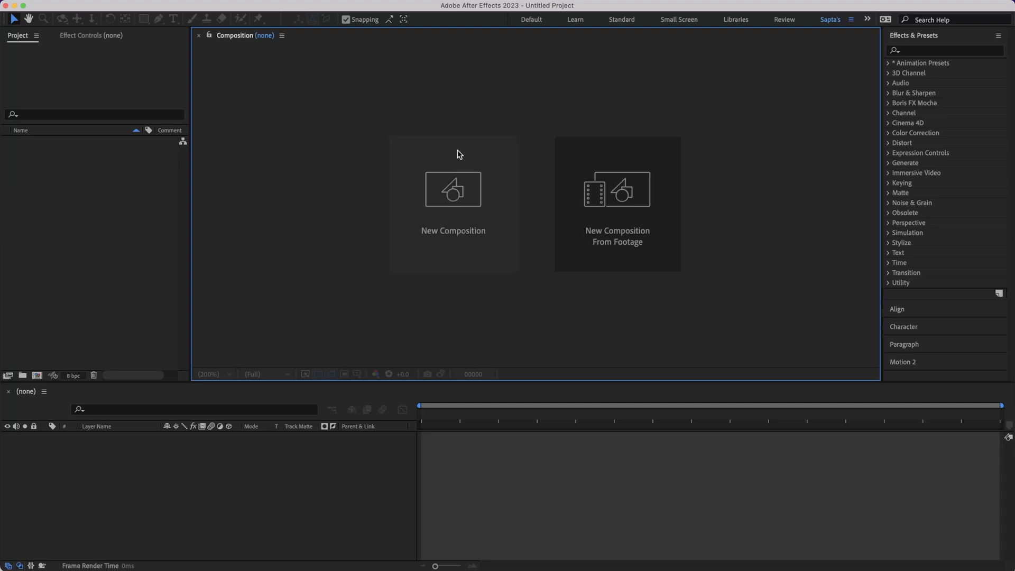
Switch to After Effects and create a composition named NFT Card, 1600 px wide and 1200 px high.
{"action": "left_click", "coordinate": [453, 205]}
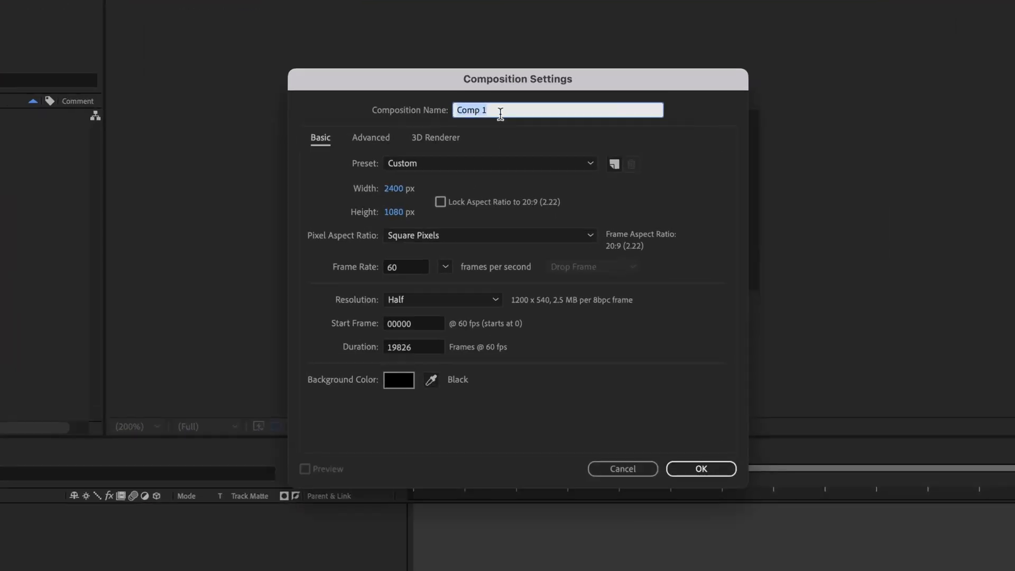
{"action": "type", "text": "NFT Card"}
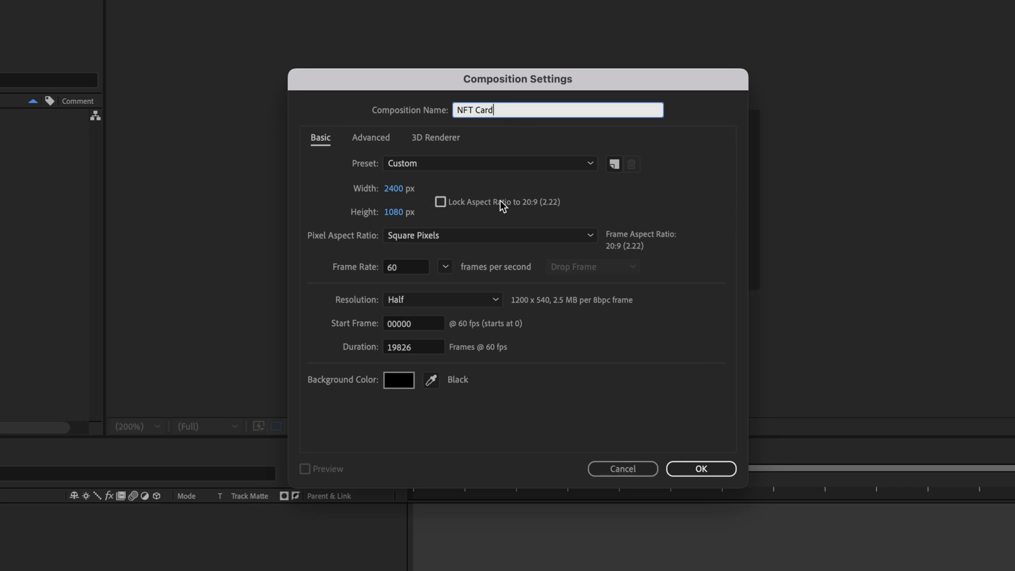
{"action": "left_click", "coordinate": [393, 188]}
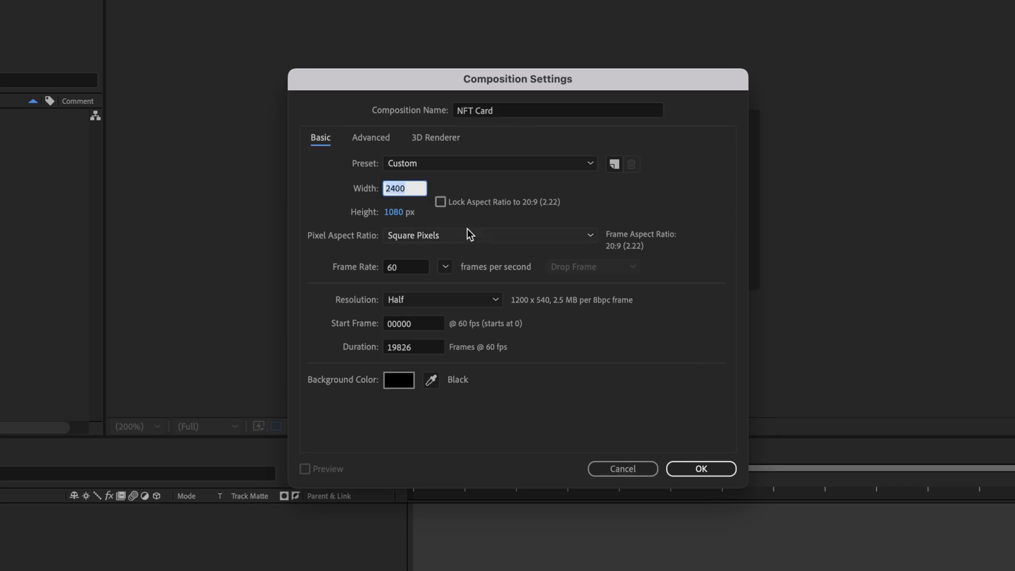
{"action": "type", "text": "1600"}
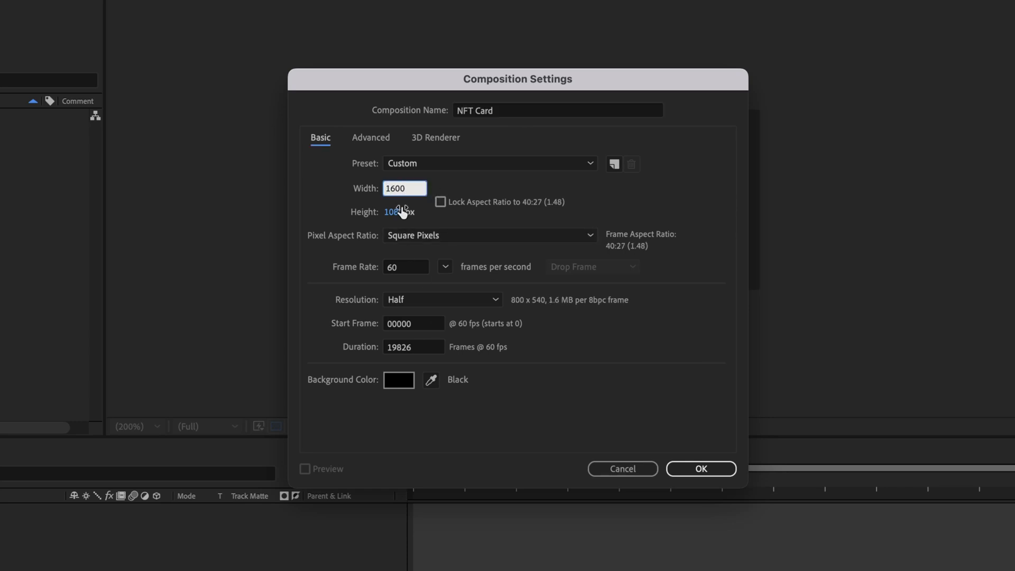
{"action": "left_click", "coordinate": [403, 211]}
{"action": "type", "text": "1200"}
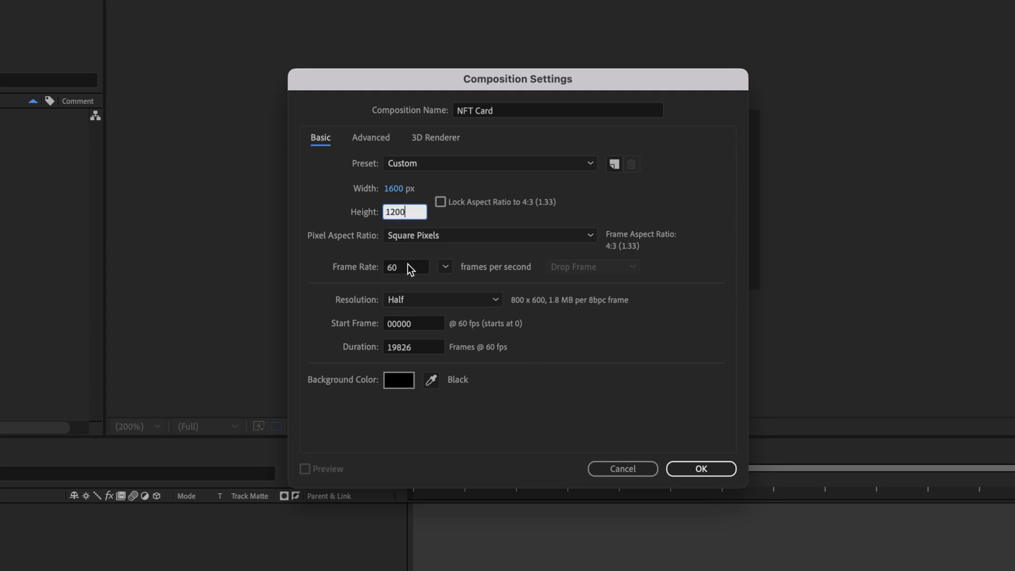
{"action": "left_click", "coordinate": [398, 348]}
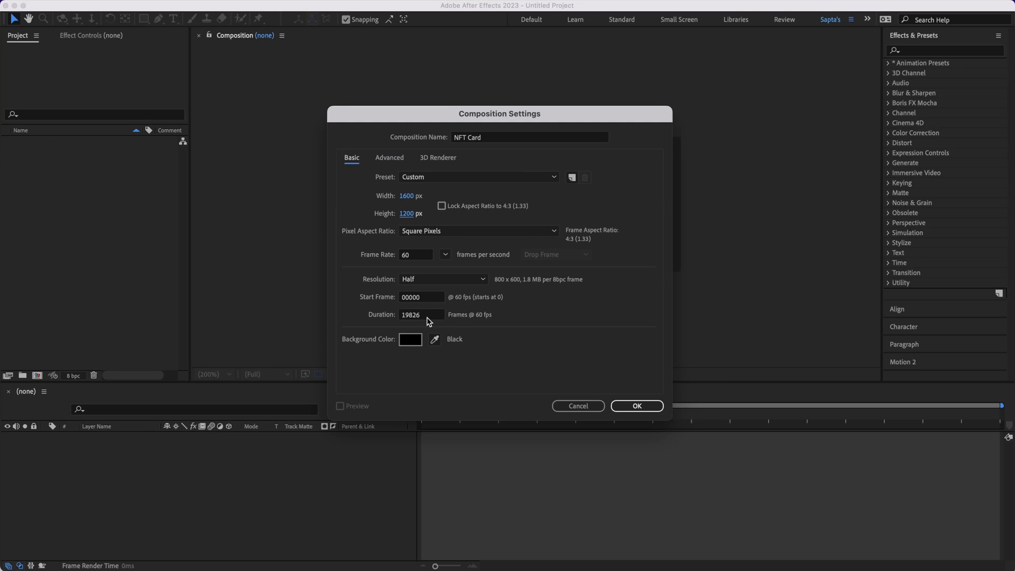
{"action": "left_click", "coordinate": [427, 316]}
{"action": "left_click", "coordinate": [645, 406]}
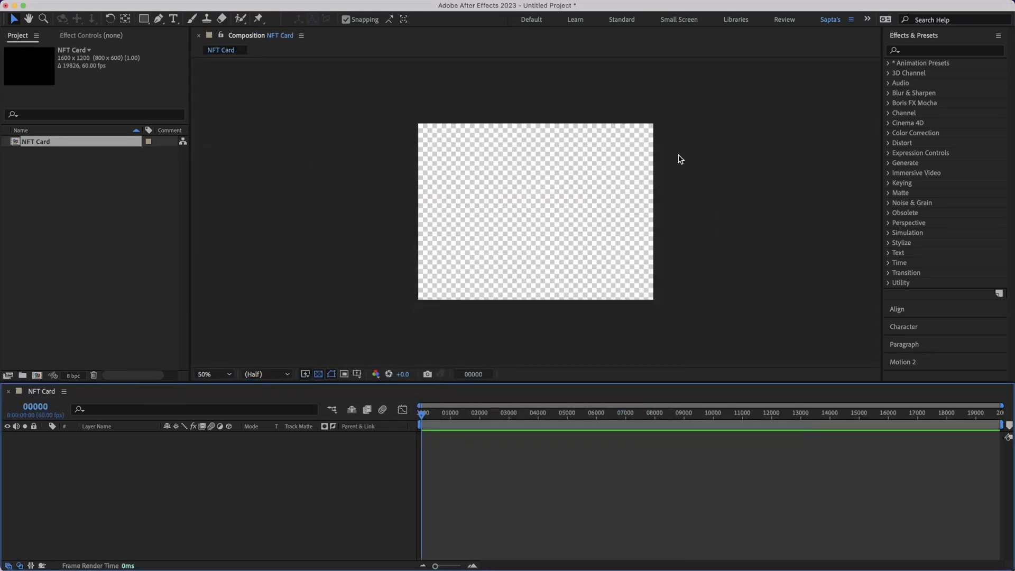
Add a rectangle shape layer that fills the whole NFT Card composition.
{"action": "left_click_drag", "start_coordinate": [584, 176], "coordinate": [515, 173]}
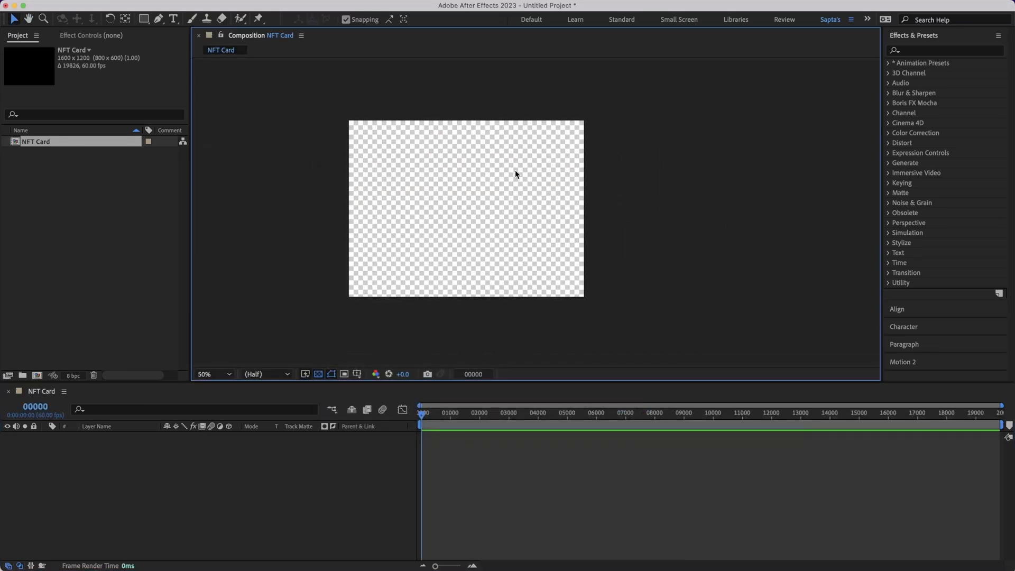
{"action": "left_click_drag", "start_coordinate": [433, 152], "coordinate": [467, 151]}
{"action": "left_click", "coordinate": [537, 509]}
{"action": "left_click_drag", "start_coordinate": [551, 155], "coordinate": [587, 158]}
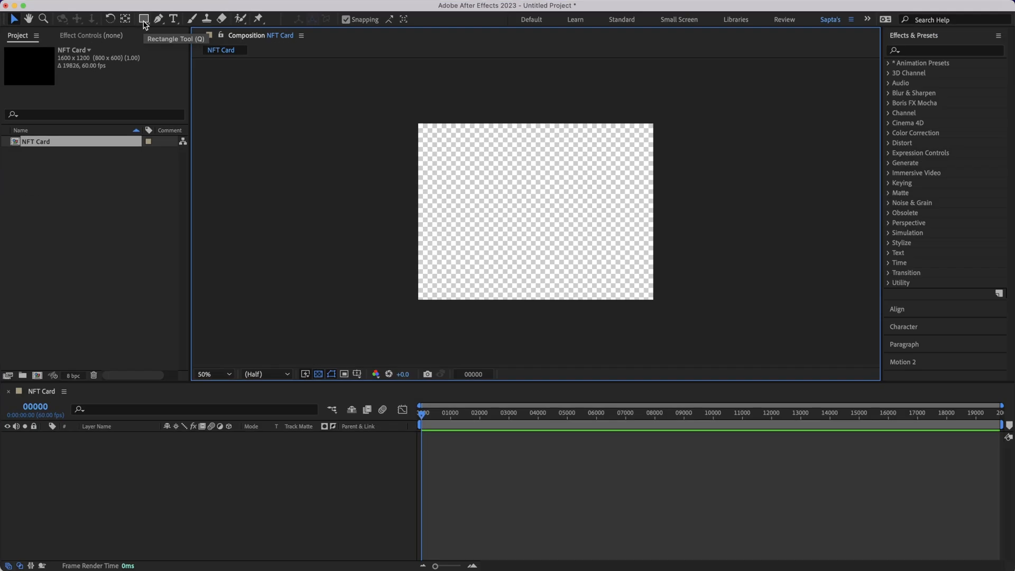
{"action": "left_click", "coordinate": [166, 28]}
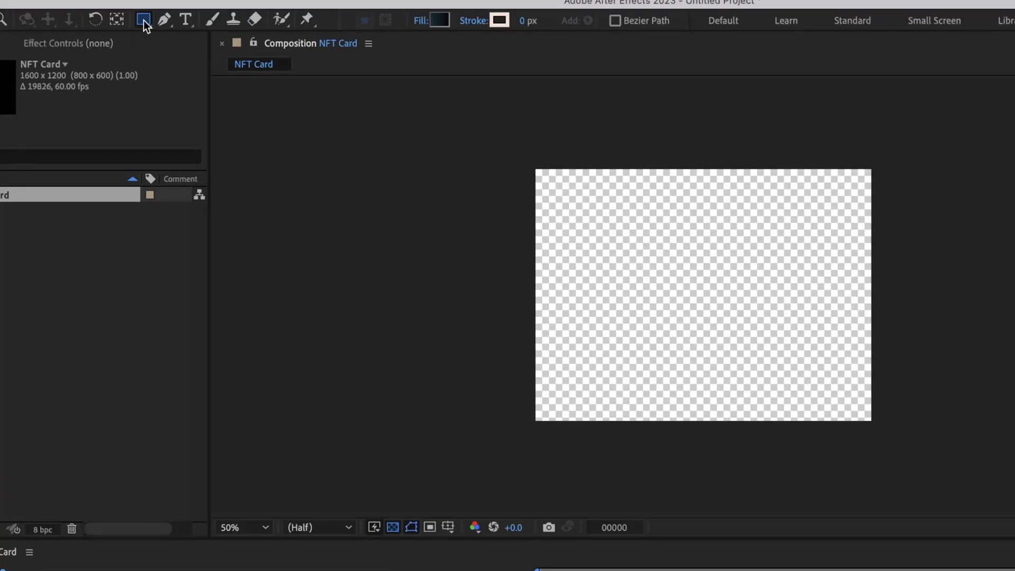
{"action": "double_click", "coordinate": [144, 20]}
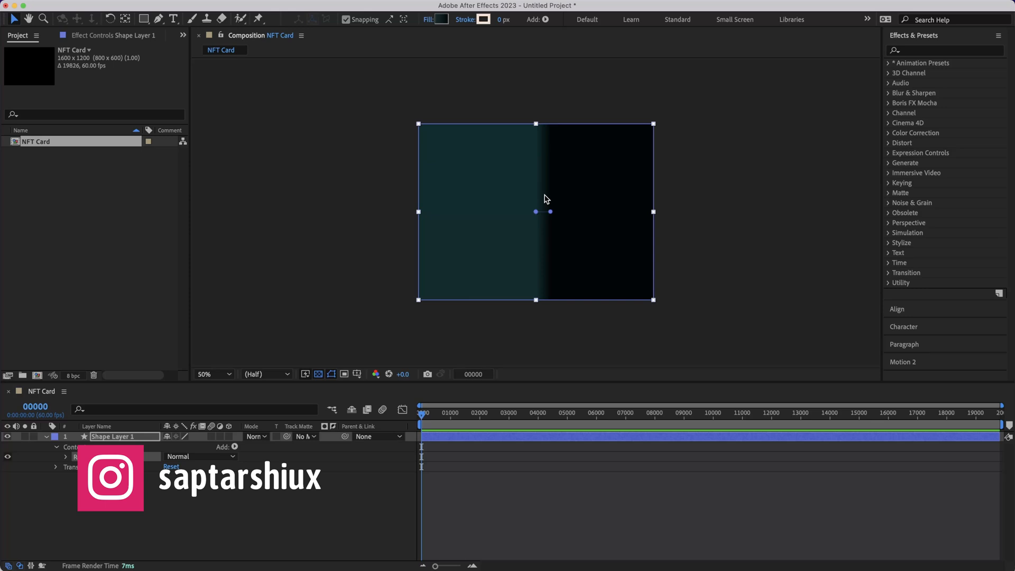
Change the background rectangle's fill to a solid color and set it to grey 5A5A5A.
{"action": "key", "text": "h"}
{"action": "left_click_drag", "start_coordinate": [582, 176], "coordinate": [476, 178]}
{"action": "key", "text": "v"}
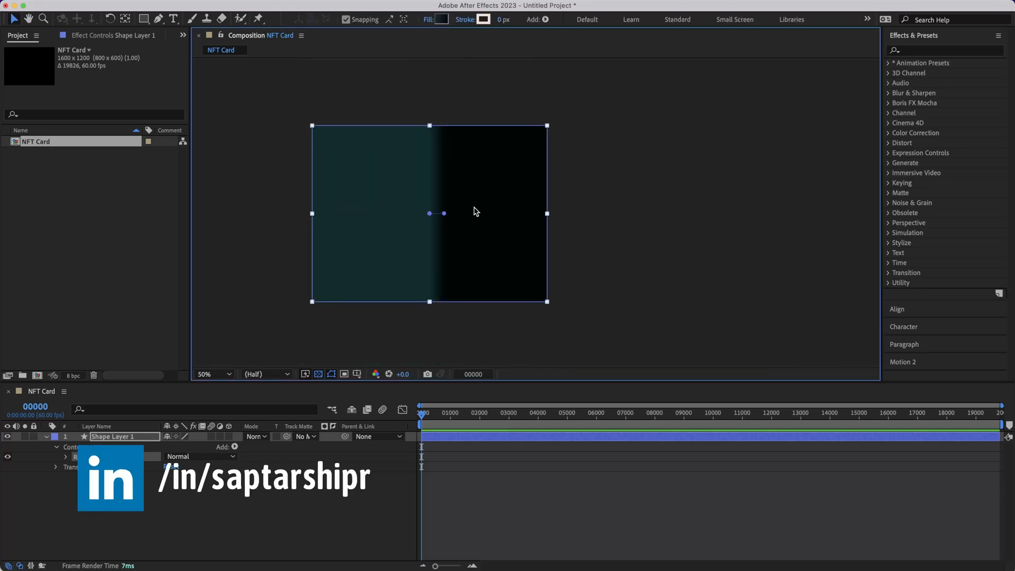
{"action": "left_click", "coordinate": [427, 20]}
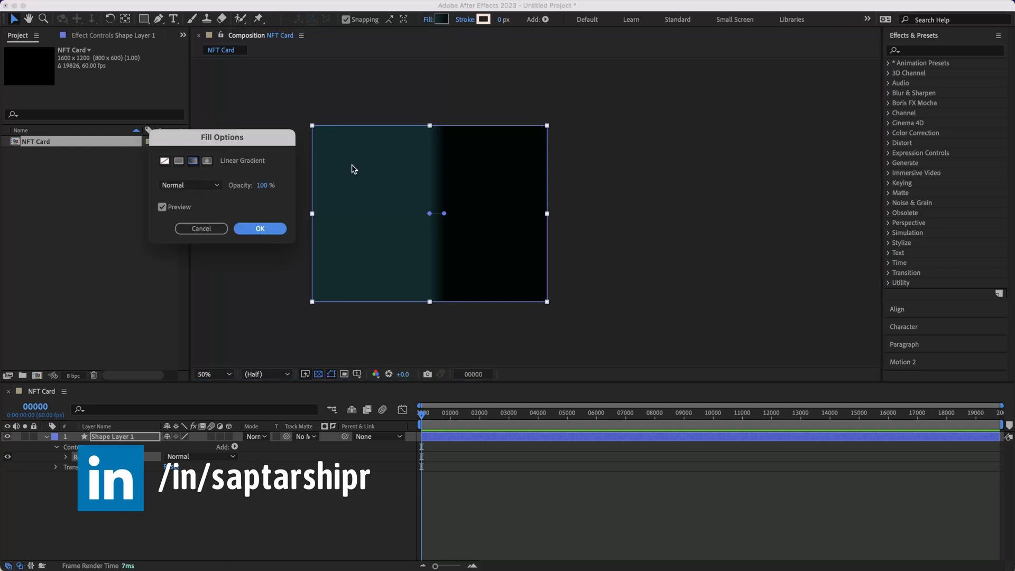
{"action": "left_click", "coordinate": [179, 161]}
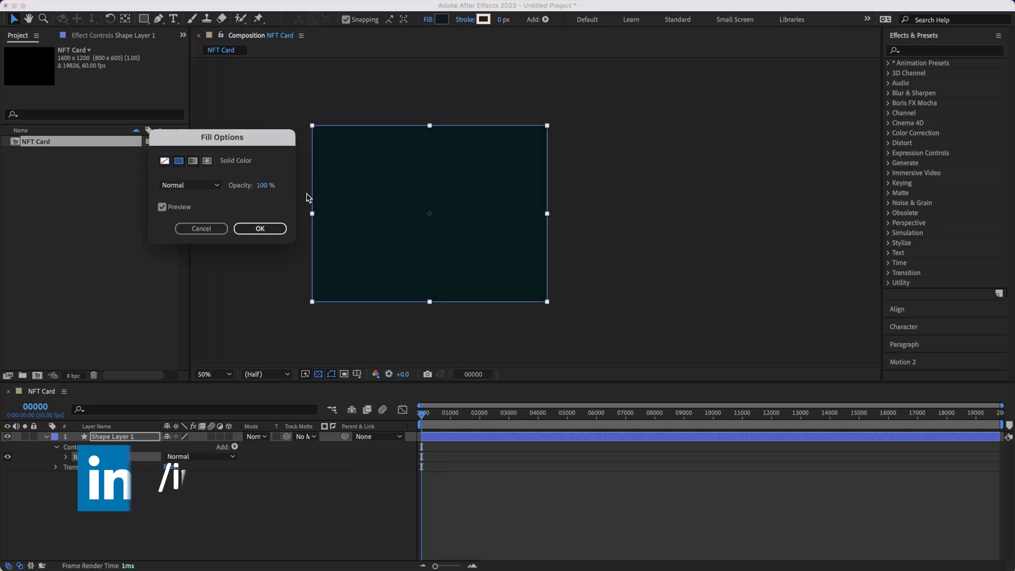
{"action": "left_click", "coordinate": [260, 228]}
{"action": "left_click", "coordinate": [445, 17]}
{"action": "left_click_drag", "start_coordinate": [409, 360], "coordinate": [347, 389]}
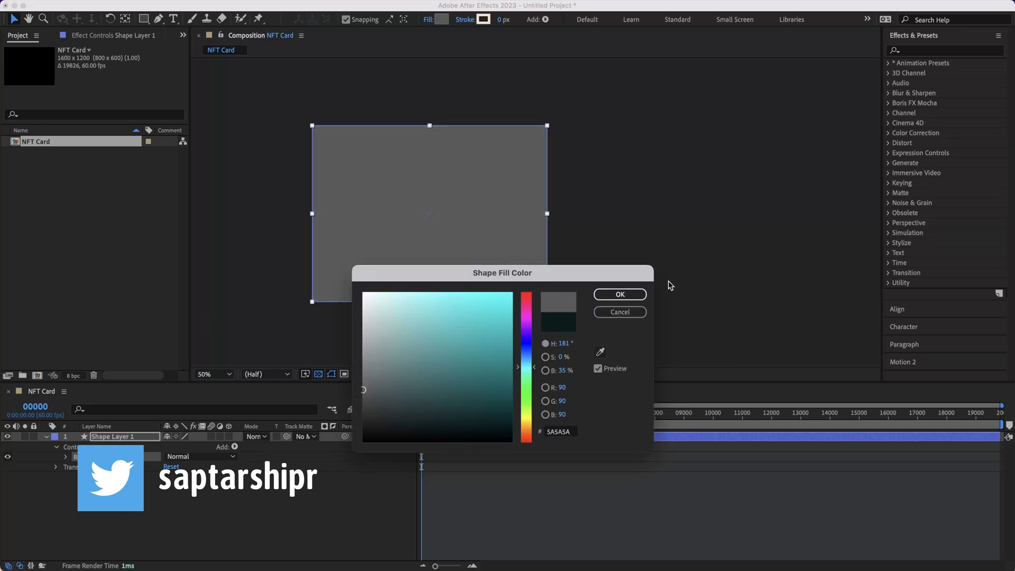
{"action": "left_click", "coordinate": [619, 294]}
{"action": "left_click", "coordinate": [646, 169]}
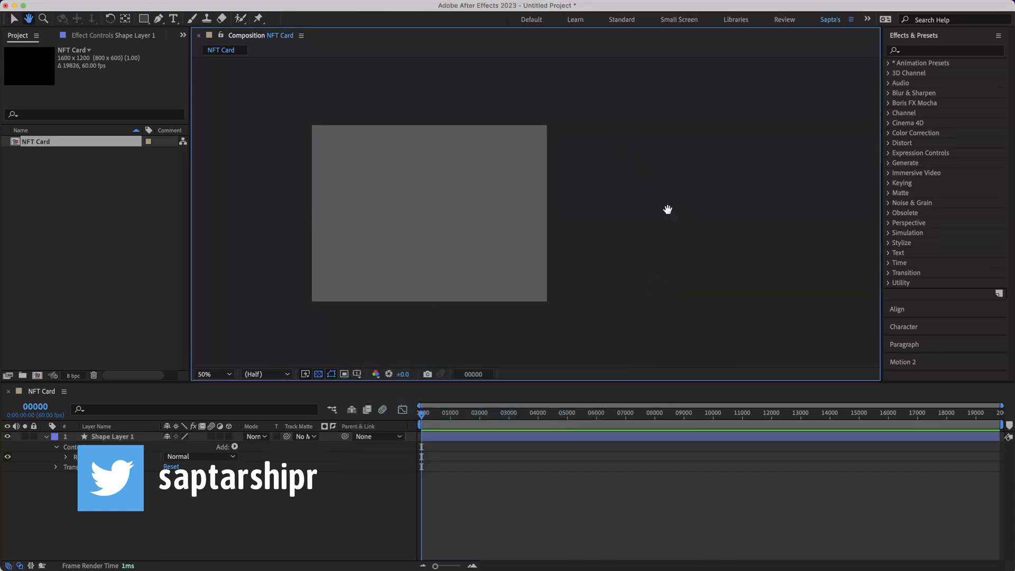
Import Green Card.png, Green emoji.png, Purple Card.png and Yellow Emoji.png from the Image Assets folder in Finder into the After Effects project.
{"action": "left_click_drag", "start_coordinate": [668, 211], "coordinate": [722, 216]}
{"action": "left_click", "coordinate": [186, 253]}
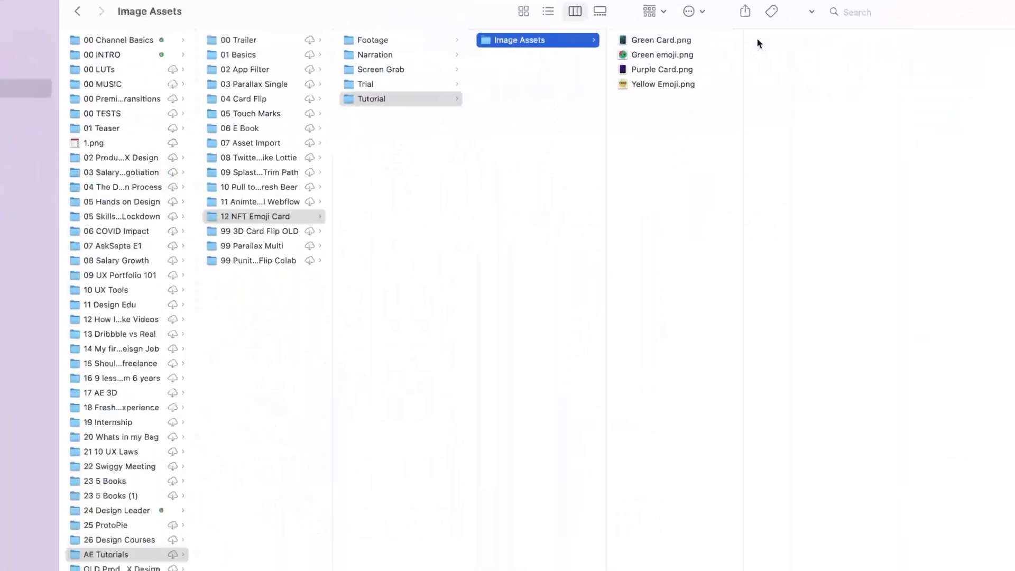
{"action": "left_click", "coordinate": [587, 42]}
{"action": "left_click", "coordinate": [584, 72]}
{"action": "left_click", "coordinate": [580, 103]}
{"action": "left_click", "coordinate": [582, 130]}
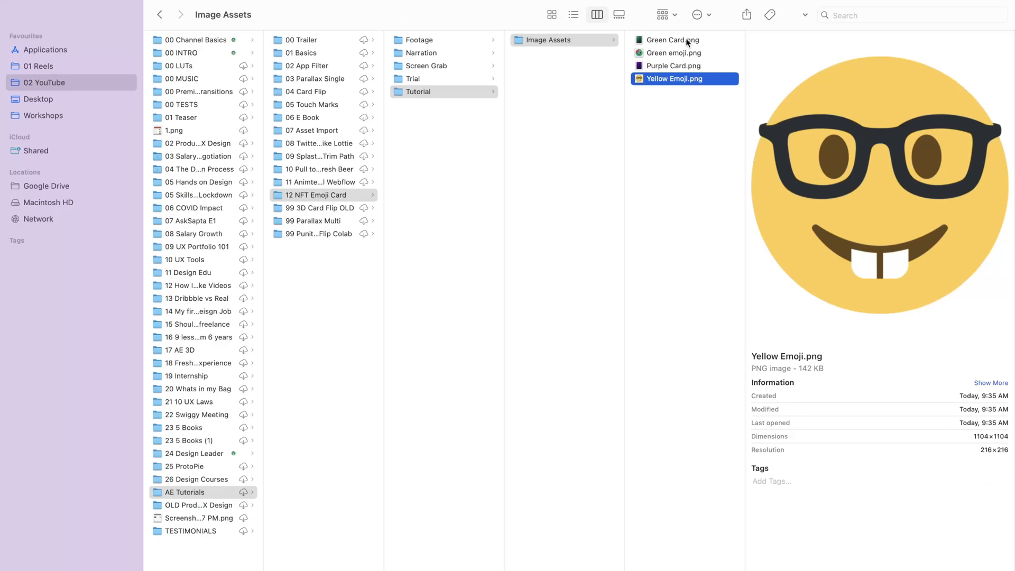
{"action": "left_click", "coordinate": [686, 40], "text": "shift"}
{"action": "left_click_drag", "start_coordinate": [681, 57], "coordinate": [102, 224]}
{"action": "key", "text": "super+Tab"}
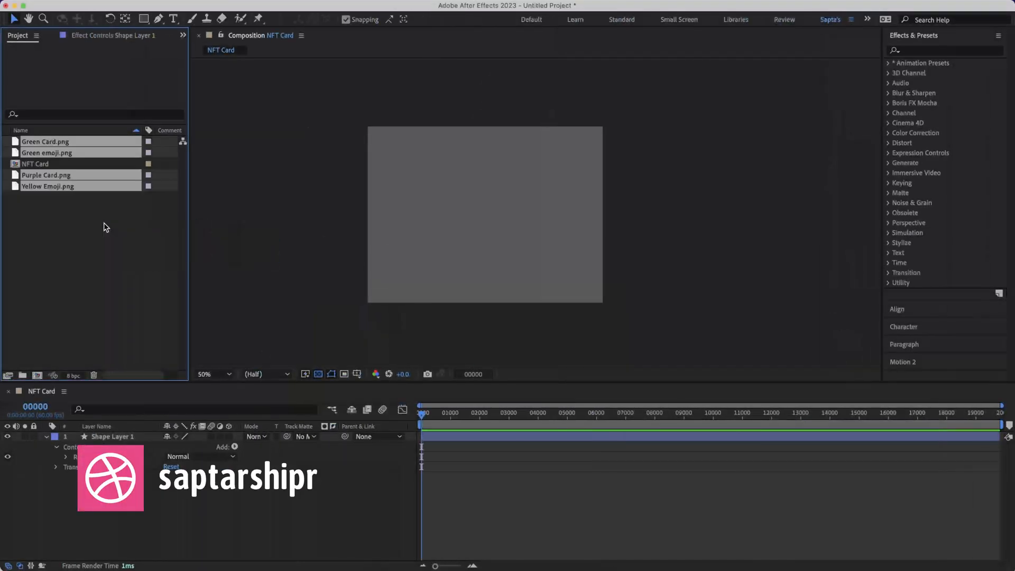
{"action": "left_click", "coordinate": [119, 235]}
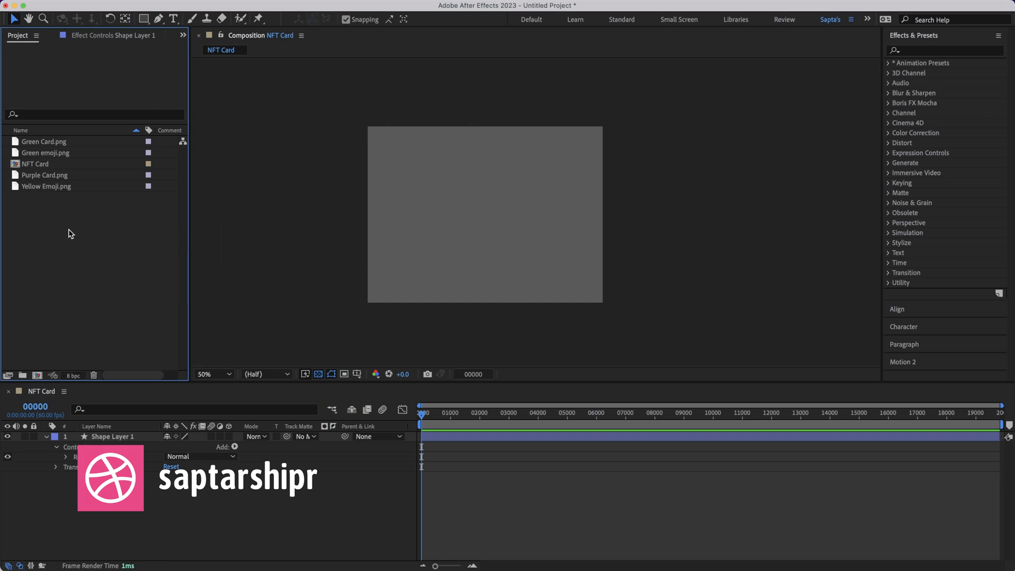
{"action": "double_click", "coordinate": [63, 283]}
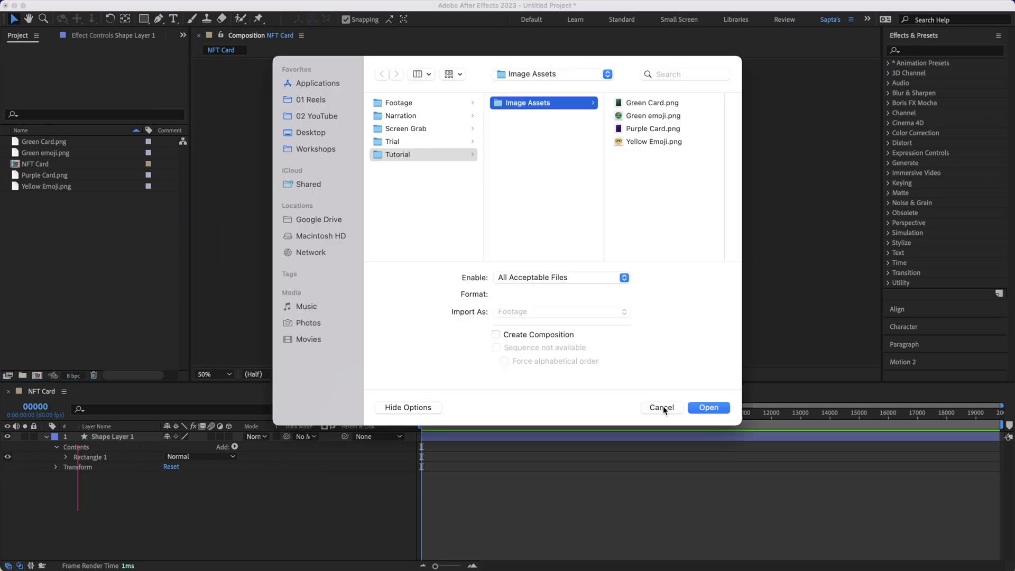
{"action": "left_click", "coordinate": [650, 103]}
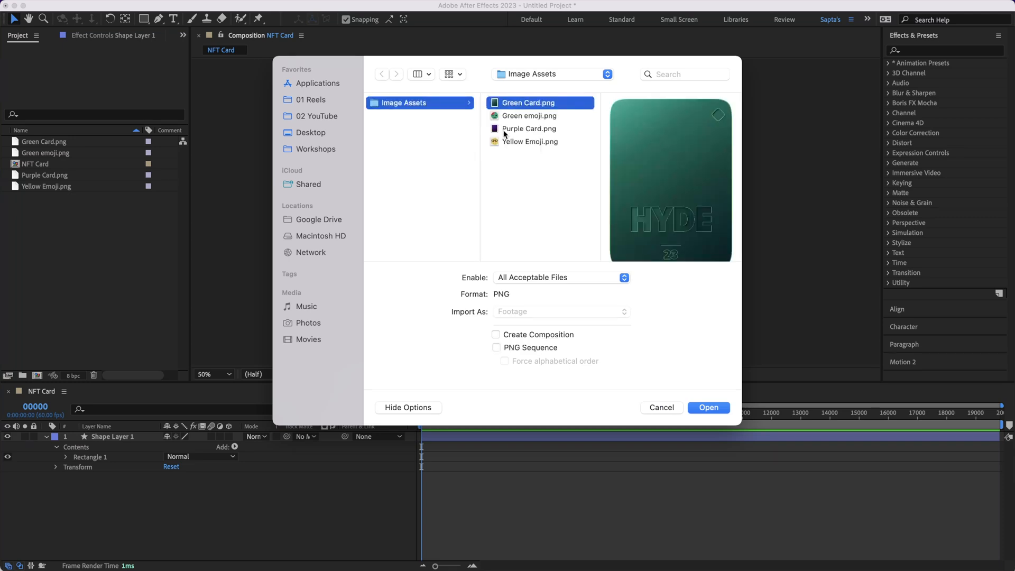
{"action": "left_click", "coordinate": [523, 141], "text": "shift"}
{"action": "left_click", "coordinate": [669, 408]}
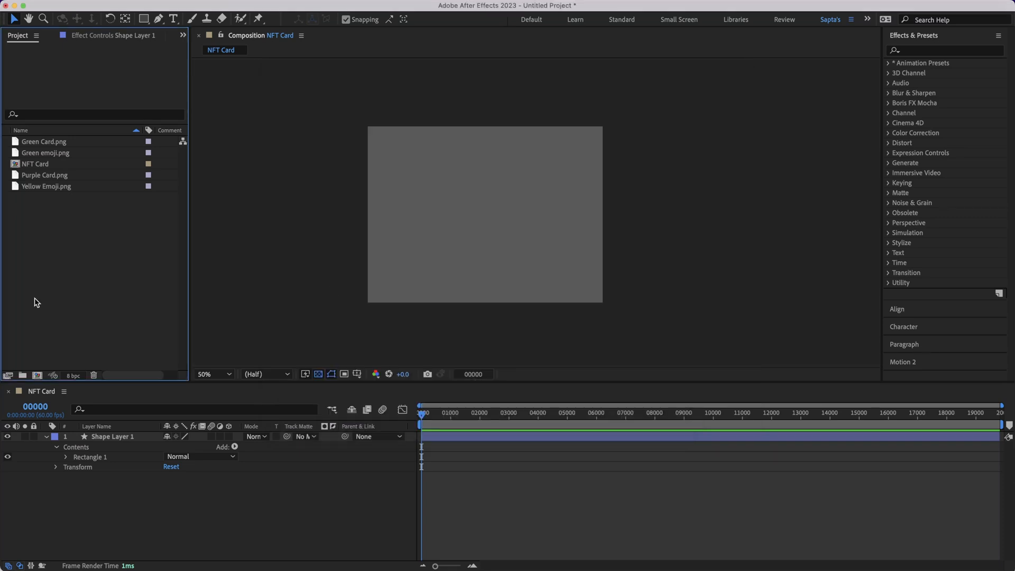
Add Green Card.png and Purple Card.png to the NFT Card composition as layers above Shape Layer 1.
{"action": "left_click", "coordinate": [45, 164]}
{"action": "left_click", "coordinate": [80, 245]}
{"action": "left_click", "coordinate": [686, 173]}
{"action": "left_click", "coordinate": [87, 323]}
{"action": "left_click", "coordinate": [51, 151]}
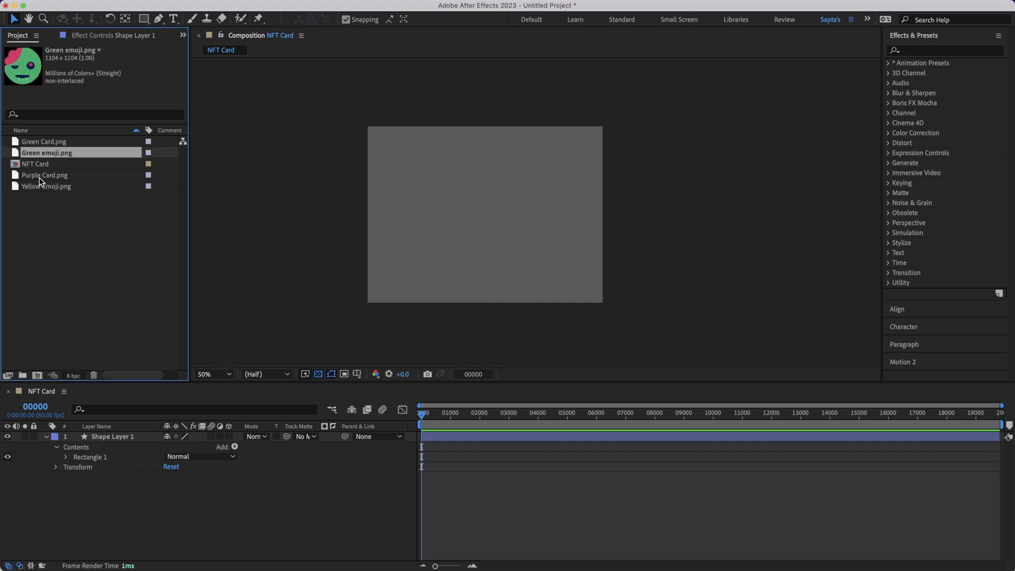
{"action": "left_click", "coordinate": [58, 175]}
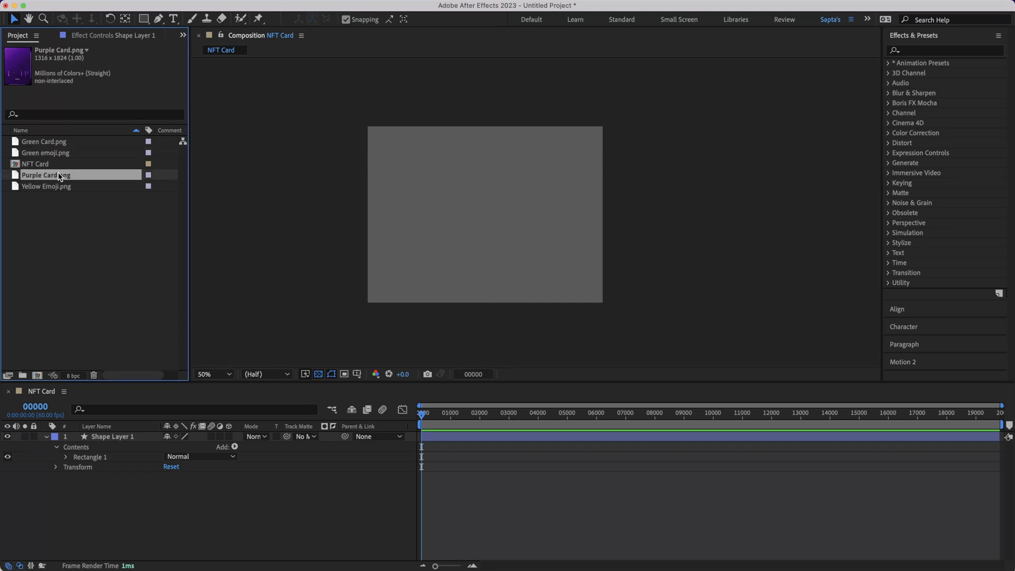
{"action": "left_click", "coordinate": [55, 138], "text": "super"}
{"action": "left_click_drag", "start_coordinate": [52, 144], "coordinate": [103, 437]}
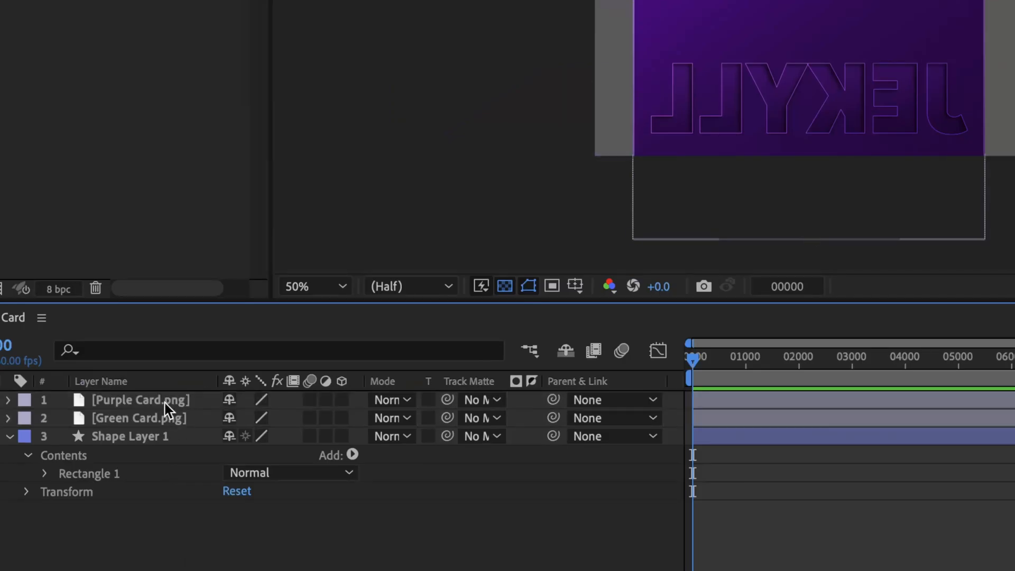
Scale the Purple Card.png and Green Card.png layers to 50%.
{"action": "left_click", "coordinate": [165, 404]}
{"action": "left_click", "coordinate": [161, 417], "text": "shift"}
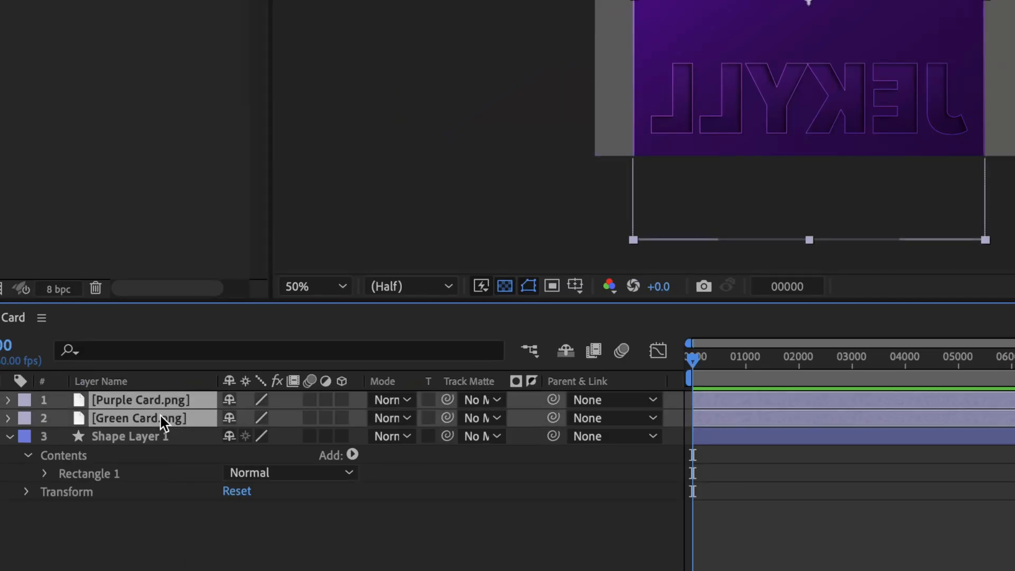
{"action": "key", "text": "s"}
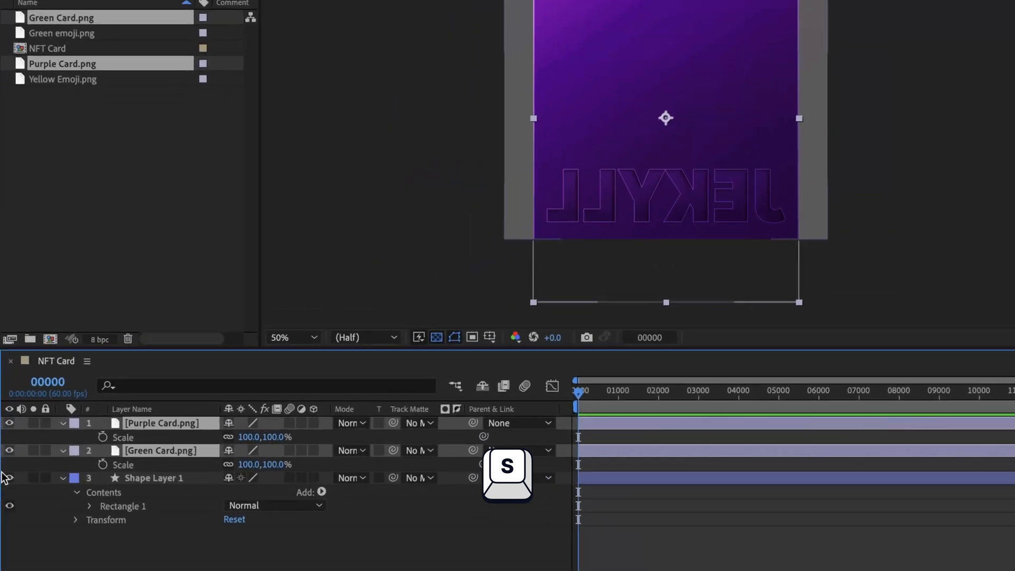
{"action": "left_click", "coordinate": [182, 446]}
{"action": "type", "text": "50"}
{"action": "key", "text": "Return"}
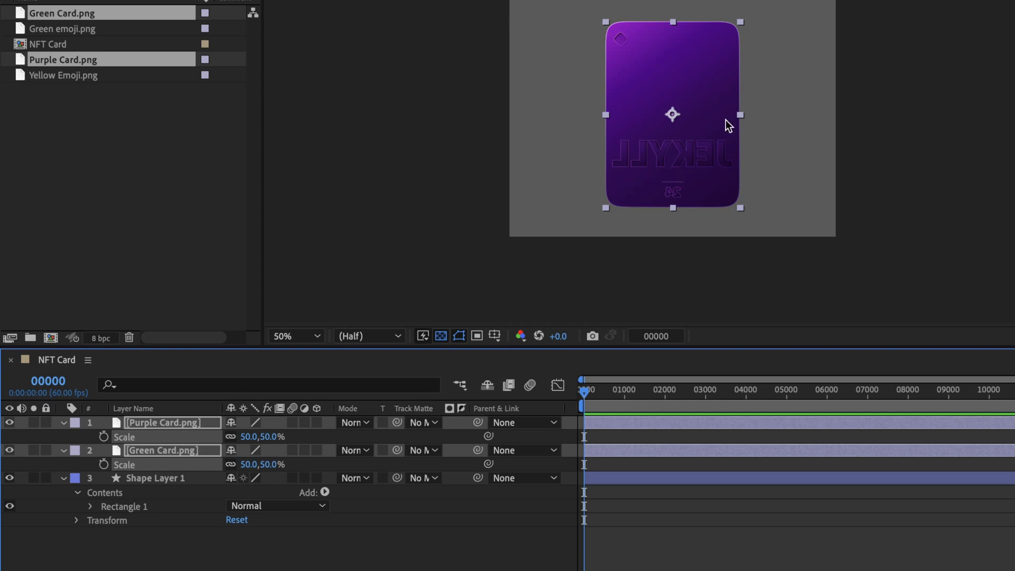
{"action": "left_click", "coordinate": [211, 528]}
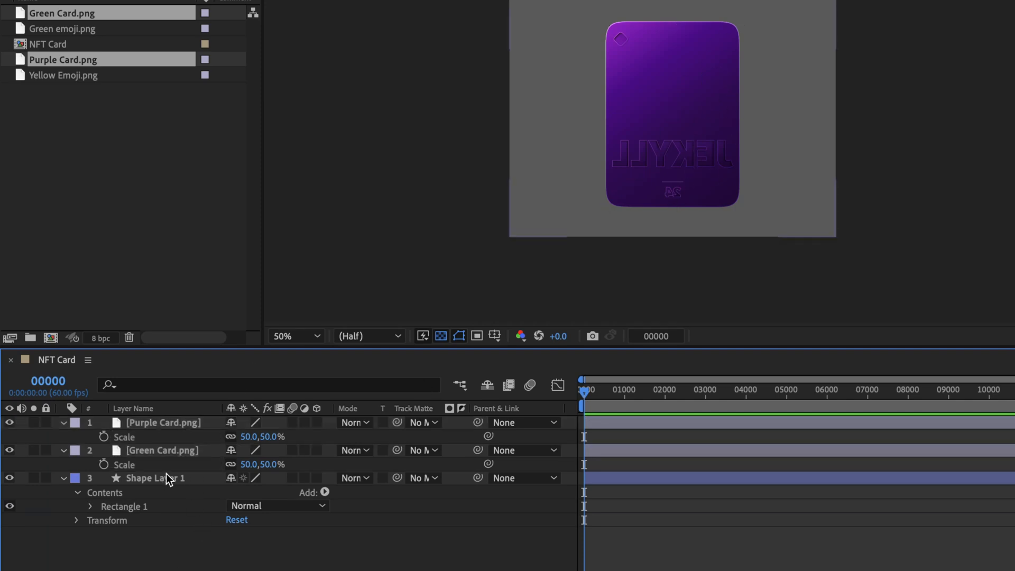
Rename Shape Layer 1 as BG.
{"action": "left_click", "coordinate": [166, 475]}
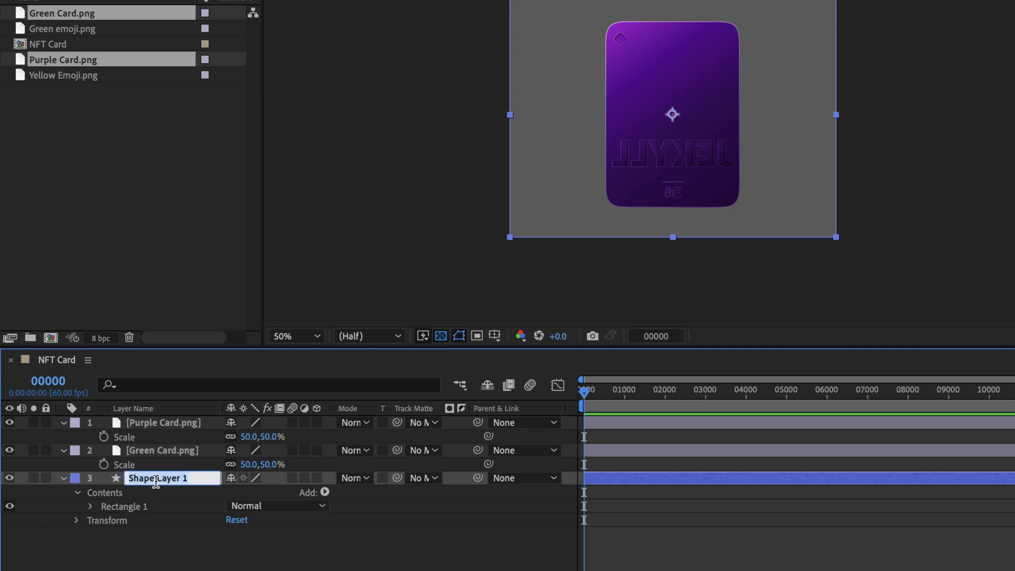
{"action": "type", "text": "BG"}
{"action": "key", "text": "Return"}
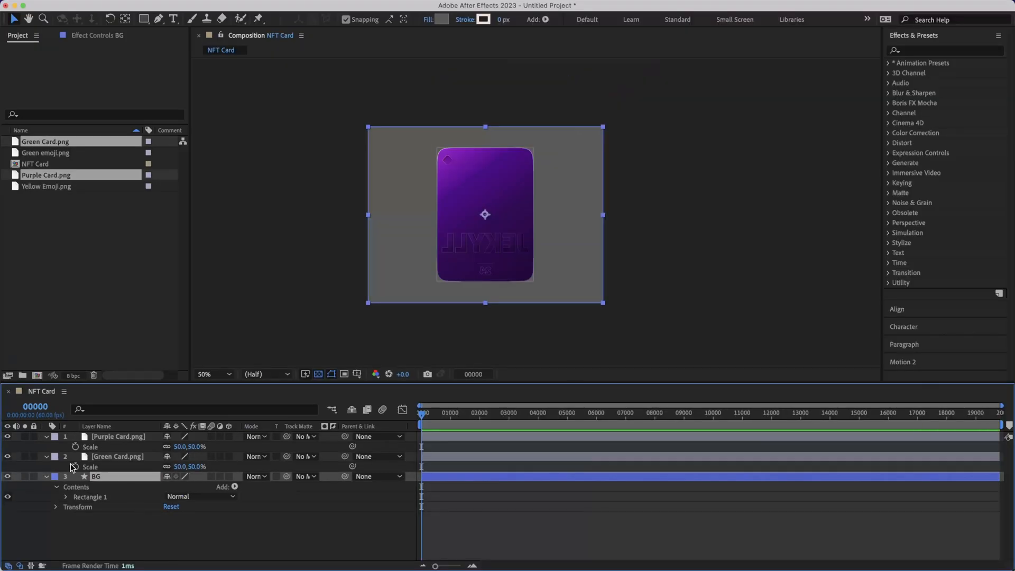
{"action": "left_click", "coordinate": [725, 226]}
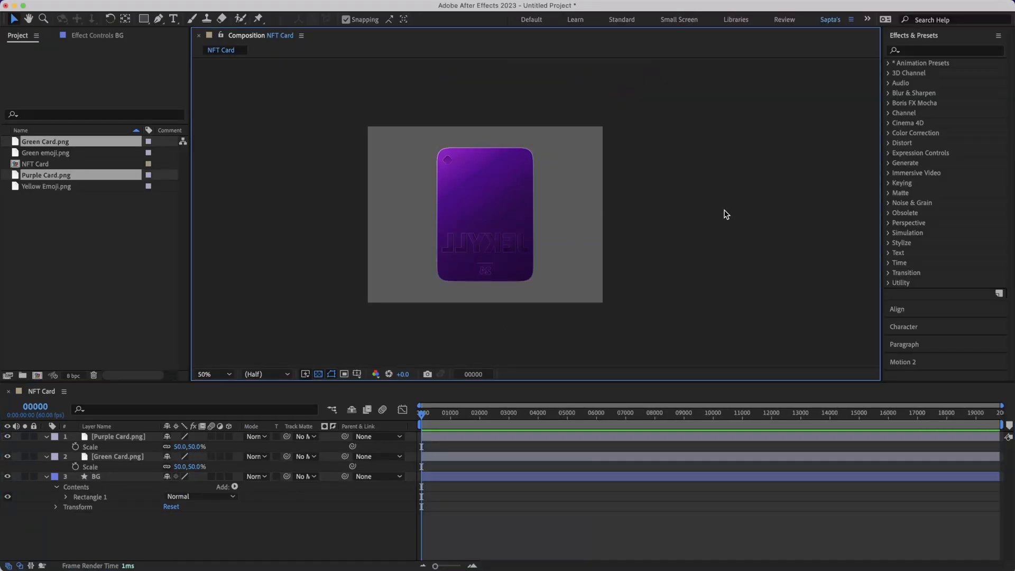
Move the Green Card.png layer above Purple Card.png in the layer stack.
{"action": "left_click_drag", "start_coordinate": [724, 211], "coordinate": [678, 211]}
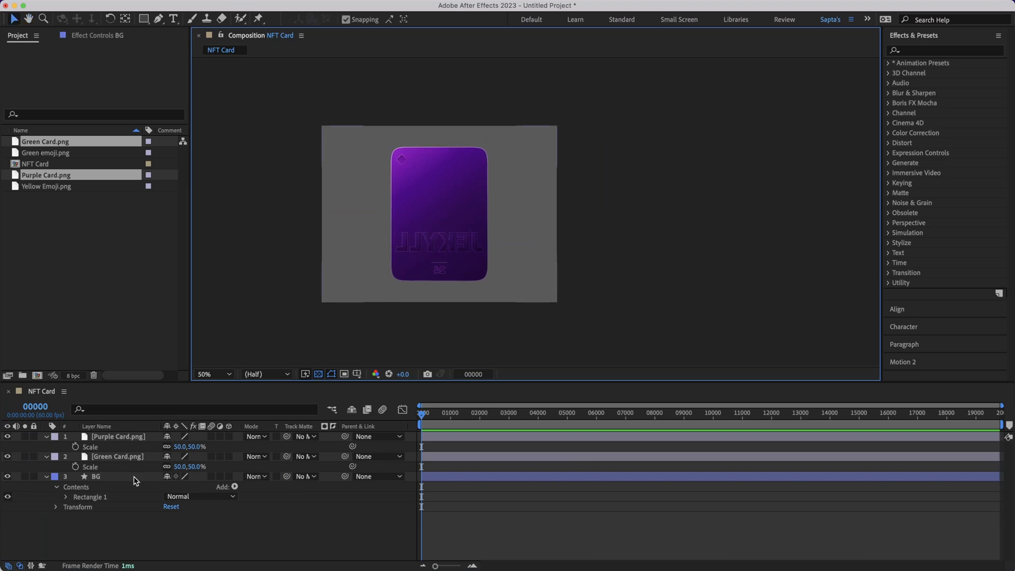
{"action": "left_click", "coordinate": [92, 476]}
{"action": "left_click", "coordinate": [120, 440]}
{"action": "left_click", "coordinate": [110, 457]}
{"action": "left_click_drag", "start_coordinate": [119, 457], "coordinate": [115, 435]}
{"action": "left_click", "coordinate": [674, 187]}
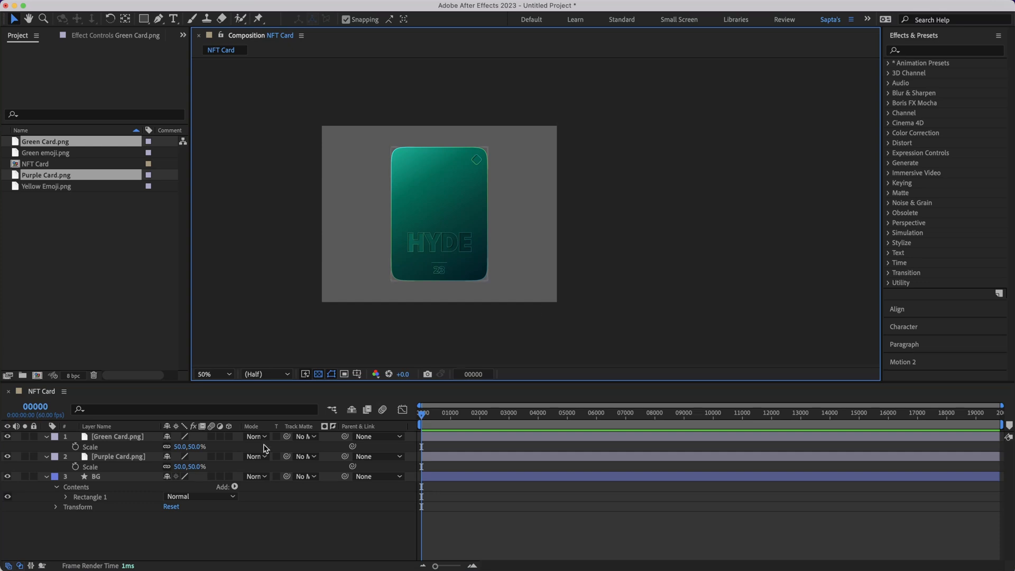
Hide the Purple Card.png layer and collapse the expanded properties of all layers.
{"action": "left_click", "coordinate": [131, 457]}
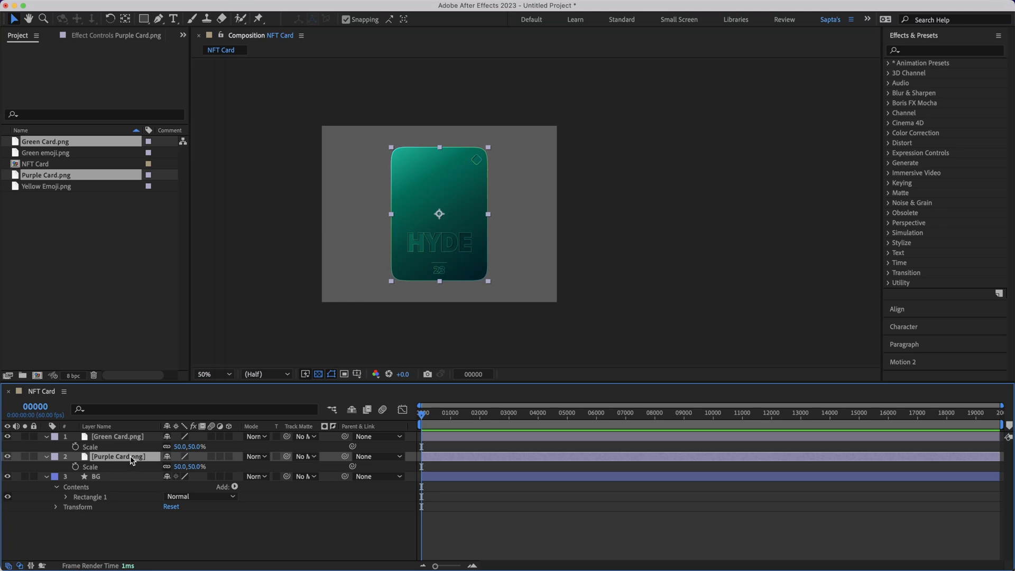
{"action": "left_click", "coordinate": [123, 531]}
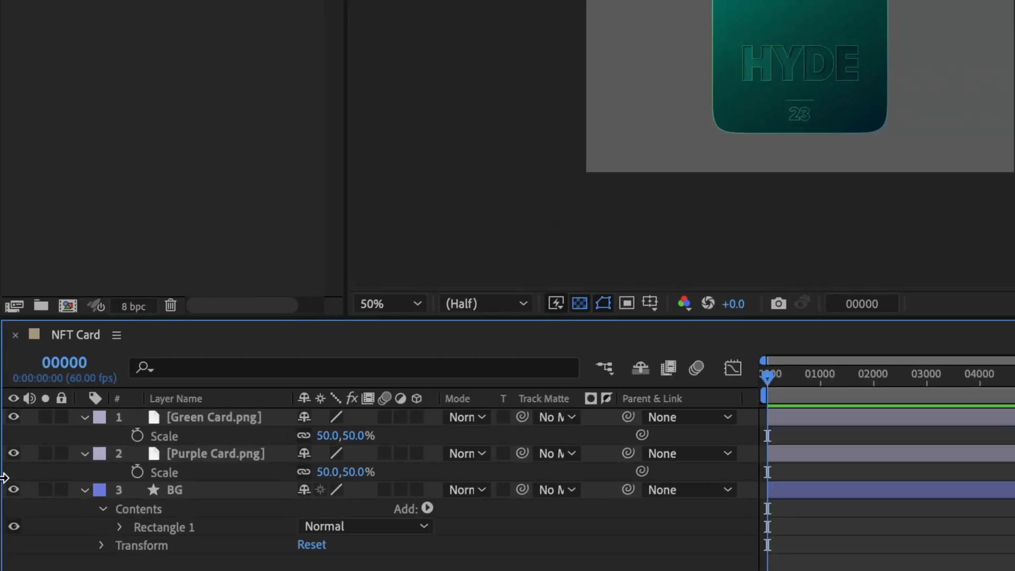
{"action": "left_click", "coordinate": [14, 453]}
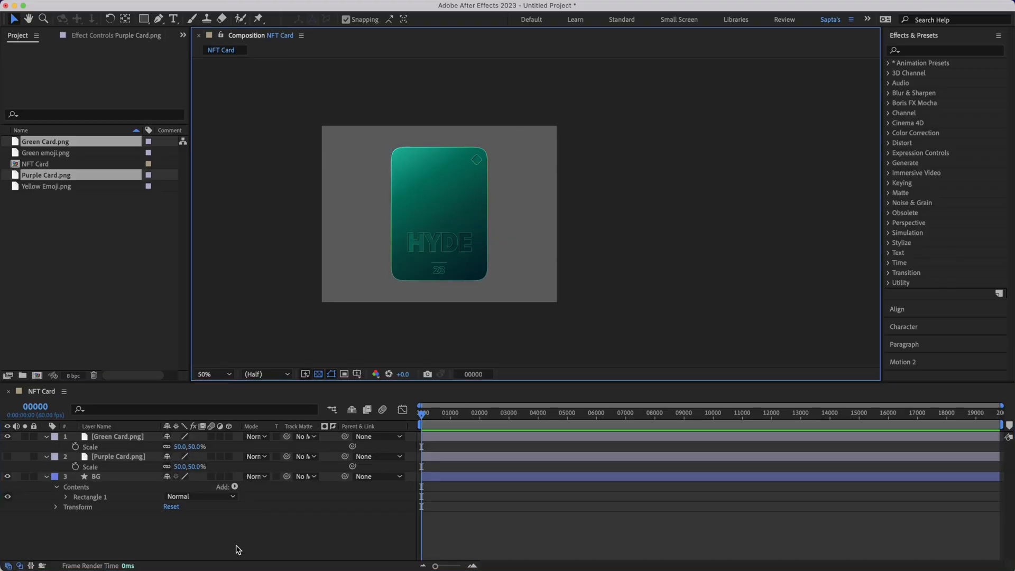
{"action": "left_click", "coordinate": [237, 546]}
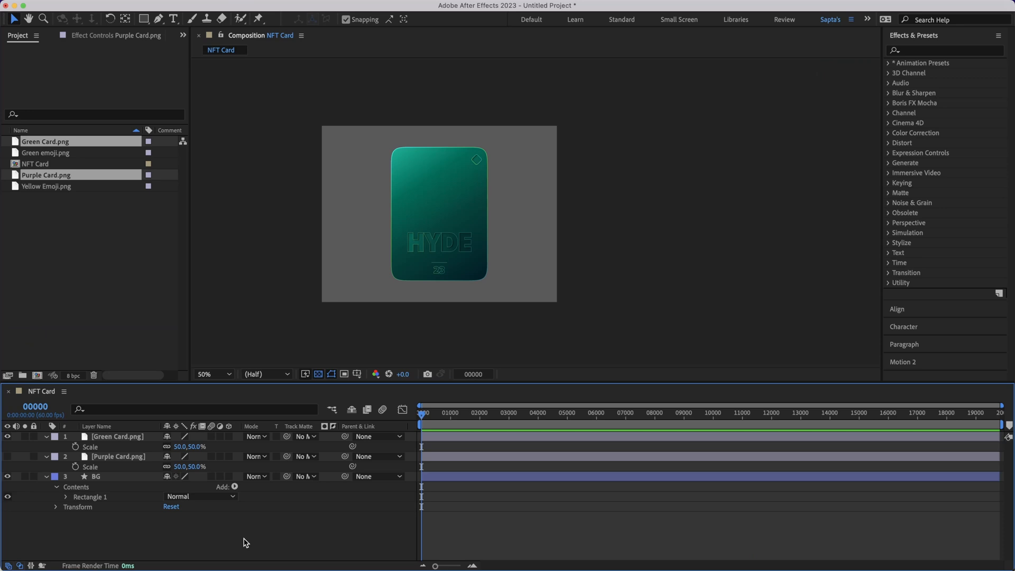
{"action": "key", "text": "u"}
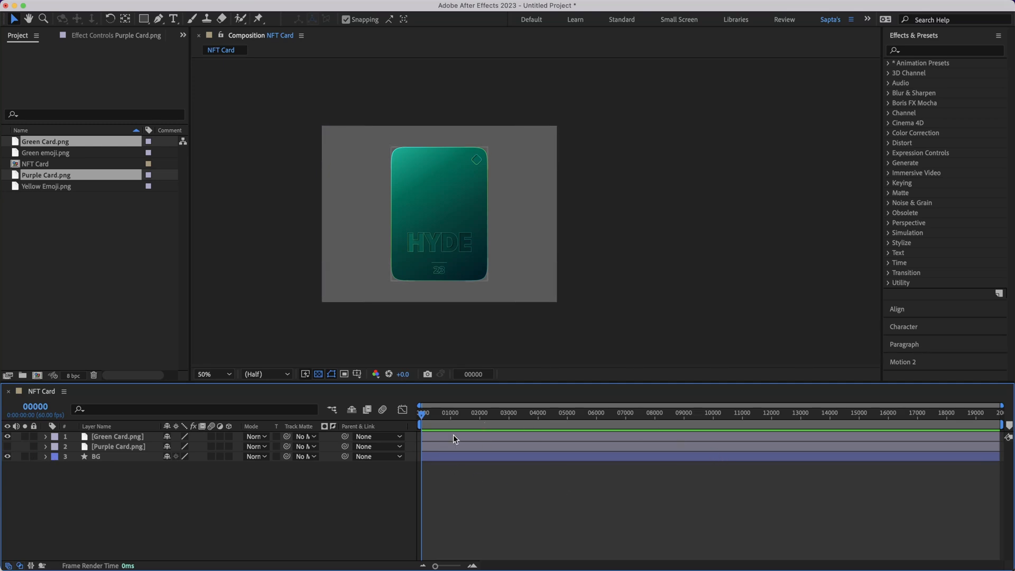
{"action": "left_click", "coordinate": [667, 231]}
{"action": "key", "text": "h"}
{"action": "left_click_drag", "start_coordinate": [665, 228], "coordinate": [687, 222]}
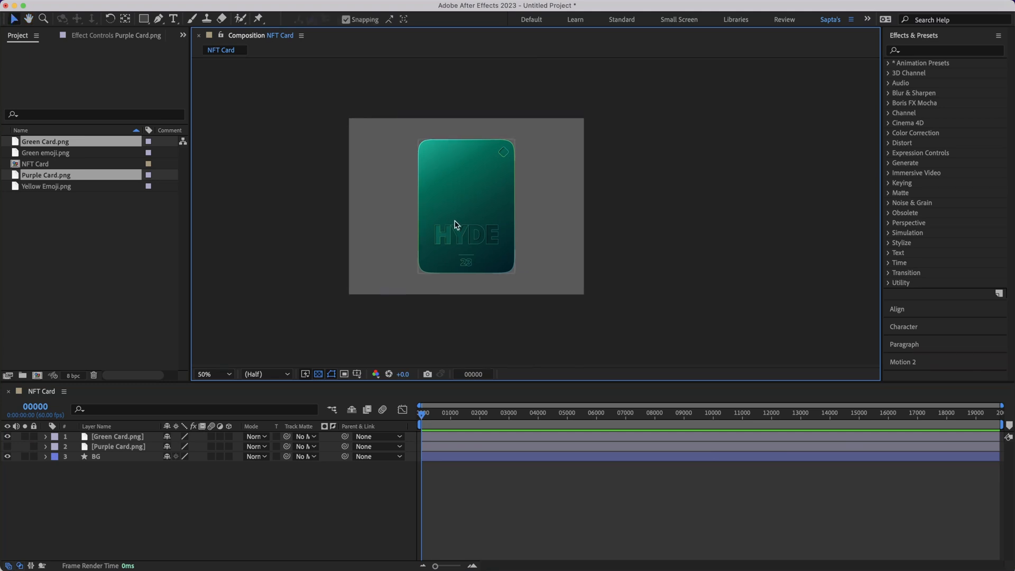
{"action": "scroll", "coordinate": [668, 195], "scroll_direction": "up", "scroll_amount": 1}
{"action": "key", "text": "space"}
{"action": "scroll", "coordinate": [659, 186], "scroll_direction": "down", "scroll_amount": 1}
{"action": "left_click_drag", "start_coordinate": [663, 186], "coordinate": [653, 209]}
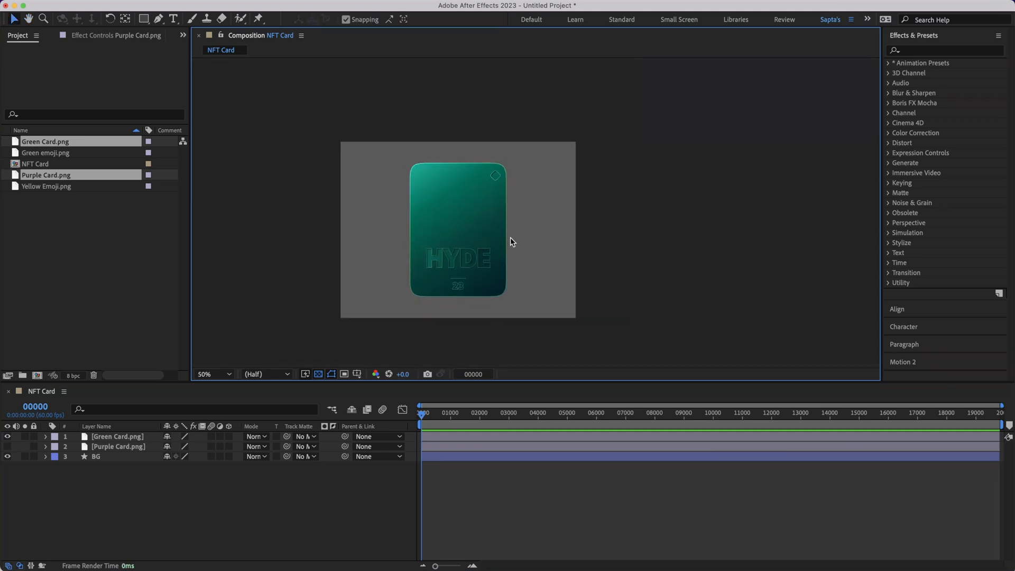
{"action": "left_click", "coordinate": [439, 221]}
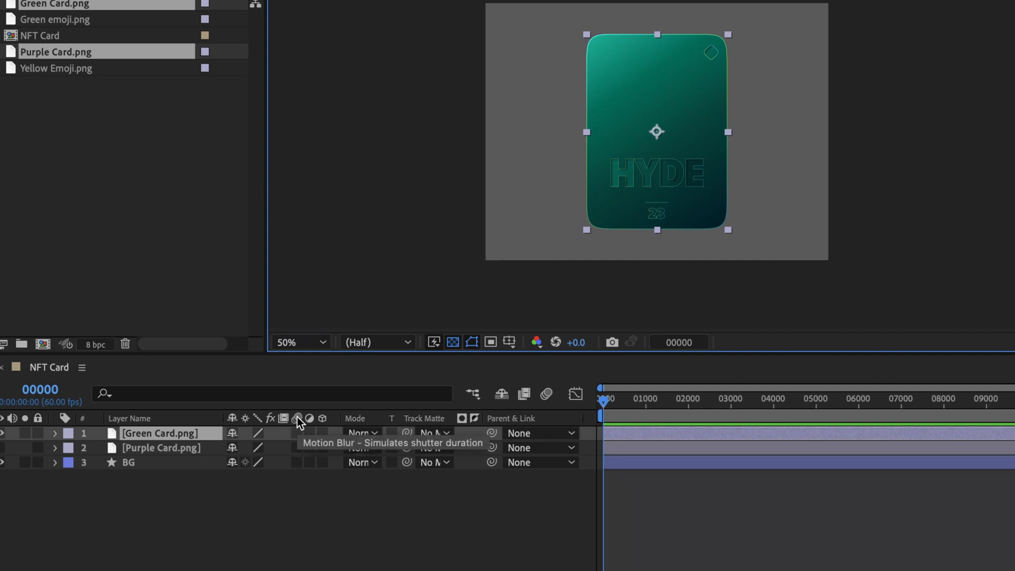
{"action": "left_click", "coordinate": [323, 434]}
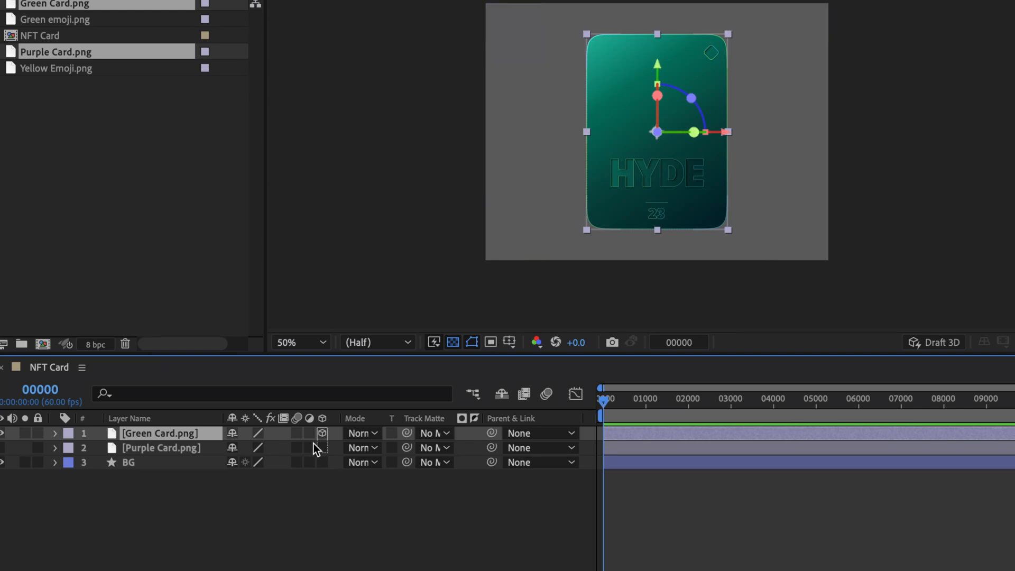
{"action": "left_click", "coordinate": [322, 433]}
{"action": "left_click", "coordinate": [195, 404]}
Reveal the rotation properties of the Green Card.png layer and make it a 3D layer.
{"action": "left_click", "coordinate": [153, 433]}
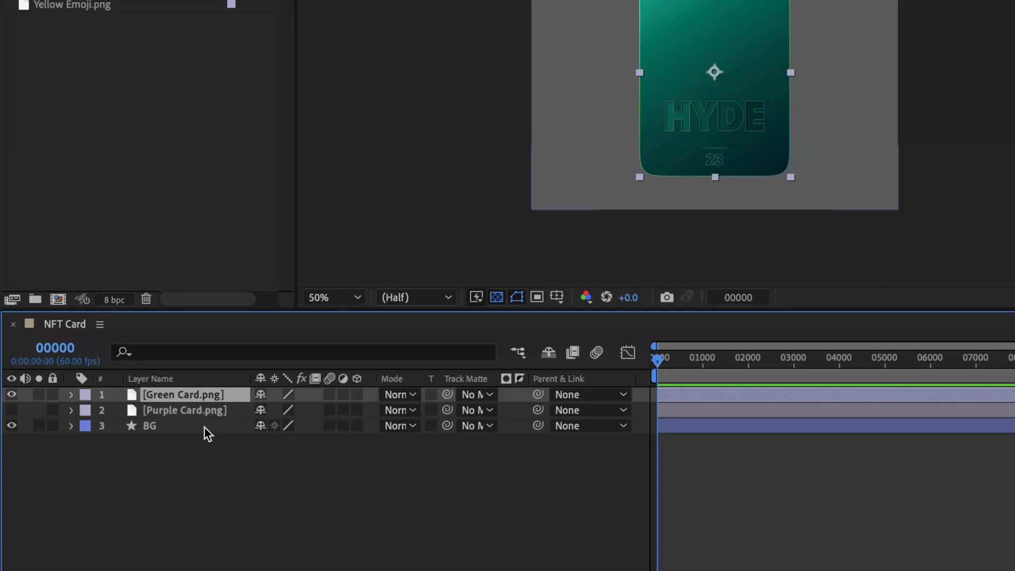
{"action": "key", "text": "r"}
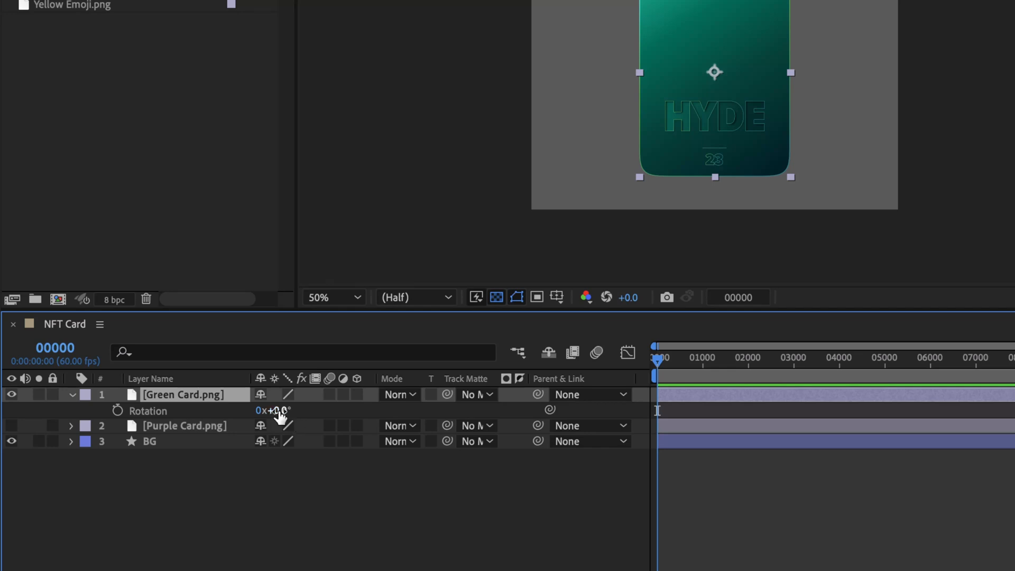
{"action": "left_click", "coordinate": [356, 394]}
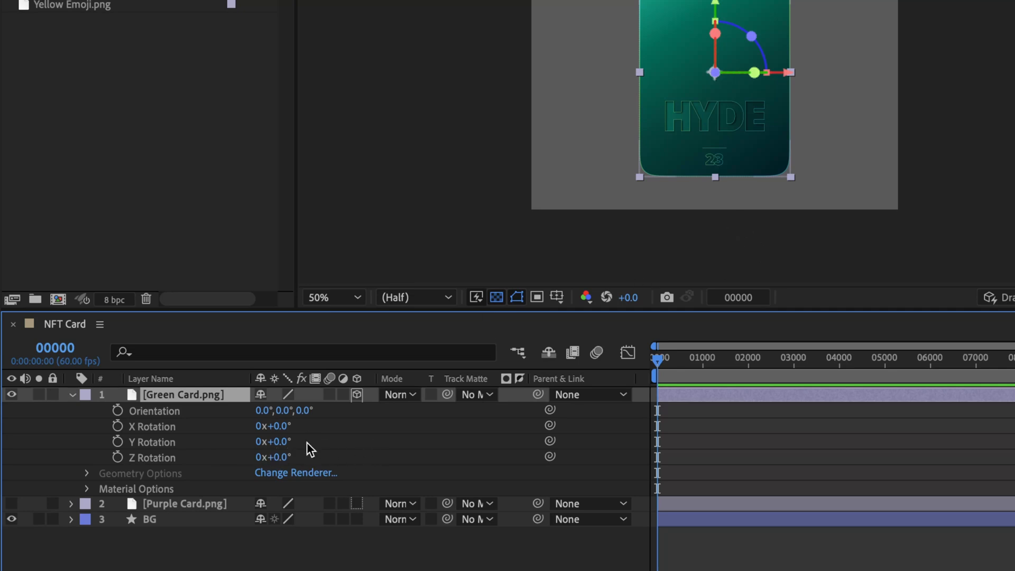
Try rotating the Green Card.png layer around its Y axis.
{"action": "left_click", "coordinate": [280, 442]}
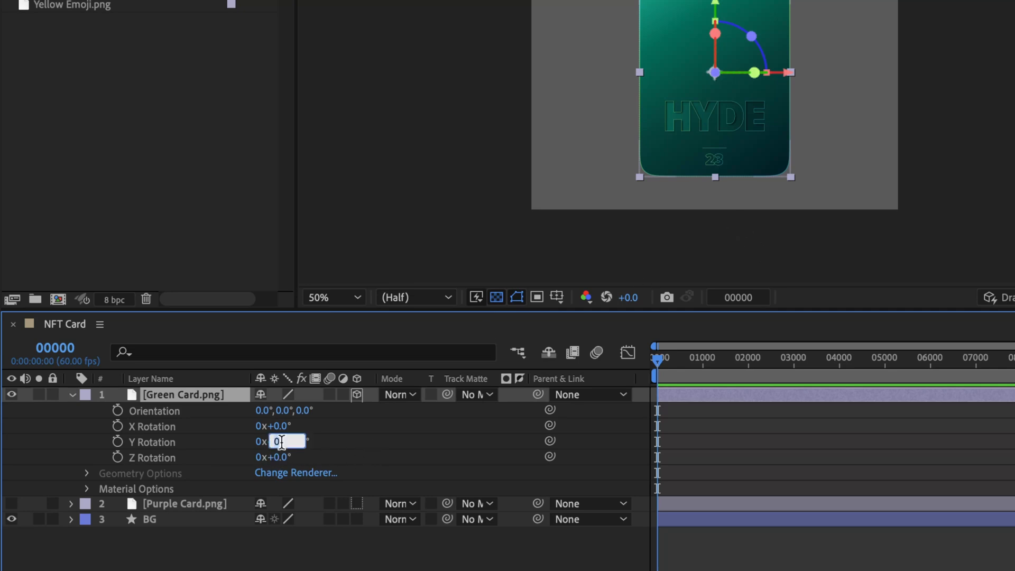
{"action": "left_click", "coordinate": [344, 443]}
{"action": "left_click_drag", "start_coordinate": [283, 442], "coordinate": [244, 453]}
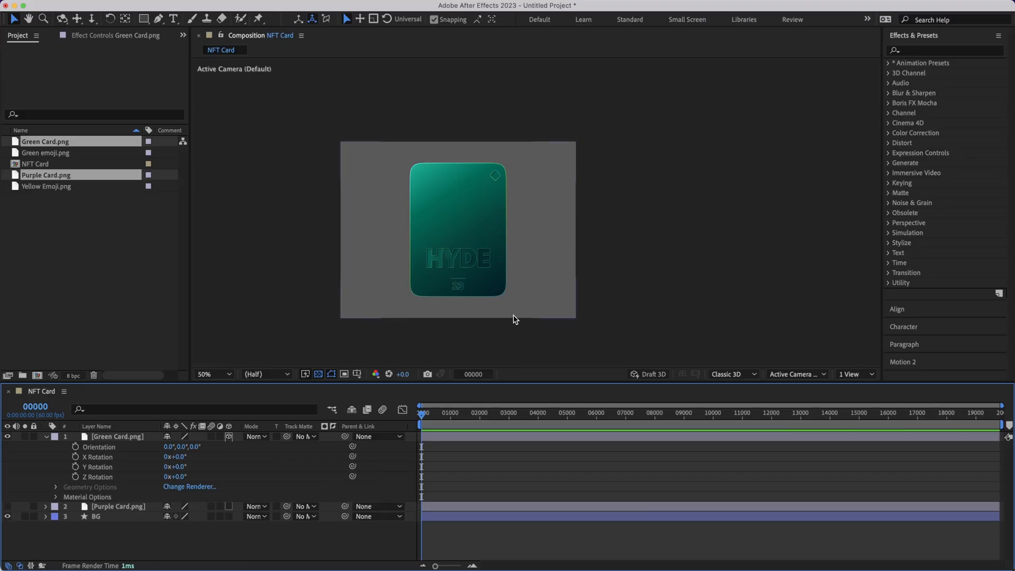
Enlarge the timeline area upward and reposition the composition in the viewer.
{"action": "key", "text": "space"}
{"action": "mouse_move", "coordinate": [613, 218]}
{"action": "left_mouse_down"}
{"action": "mouse_move", "coordinate": [620, 222]}
{"action": "mouse_move", "coordinate": [606, 219]}
{"action": "left_mouse_up"}
{"action": "left_click_drag", "start_coordinate": [499, 383], "coordinate": [499, 310]}
{"action": "key", "text": "space"}
{"action": "left_click_drag", "start_coordinate": [625, 218], "coordinate": [634, 186]}
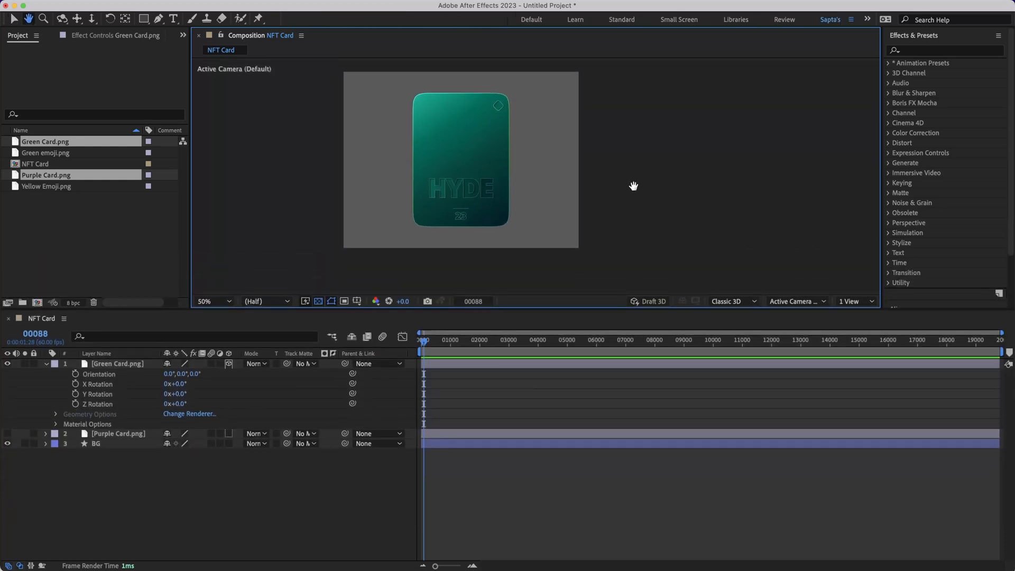
Start animating the Green Card.png layer's Y Rotation with a 0° keyframe at frame 30.
{"action": "left_click_drag", "start_coordinate": [425, 342], "coordinate": [350, 340]}
{"action": "key", "text": "equal"}
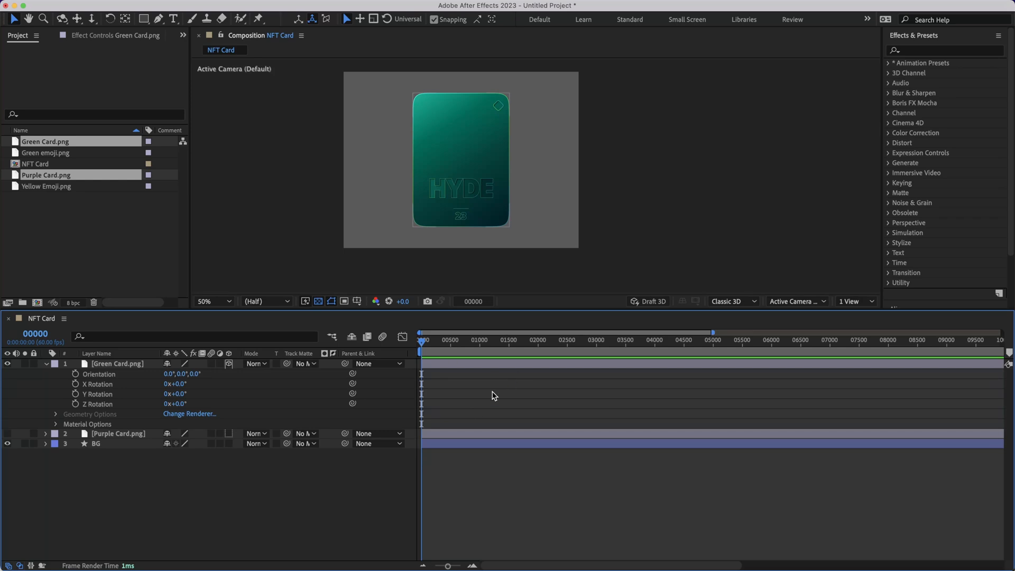
{"action": "key", "text": "equal"}
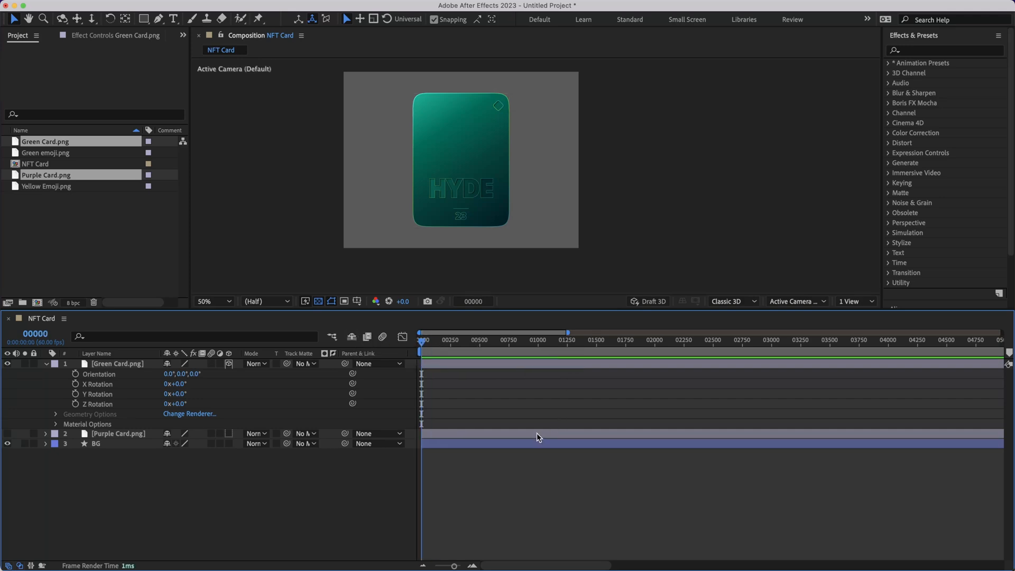
{"action": "left_click_drag", "start_coordinate": [437, 341], "coordinate": [350, 338]}
{"action": "key", "text": "super+shift+Right"}
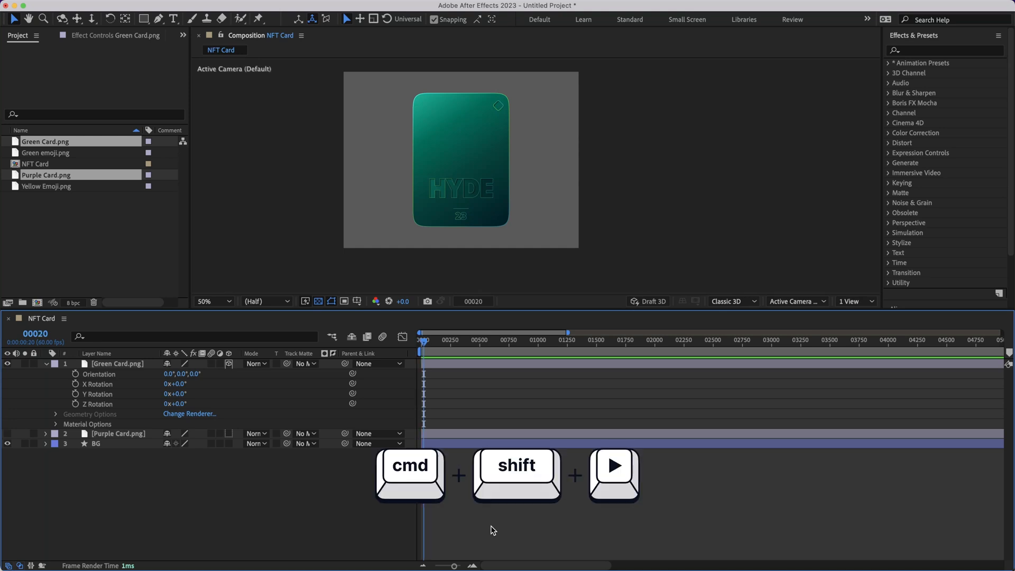
{"action": "key", "text": "equal"}
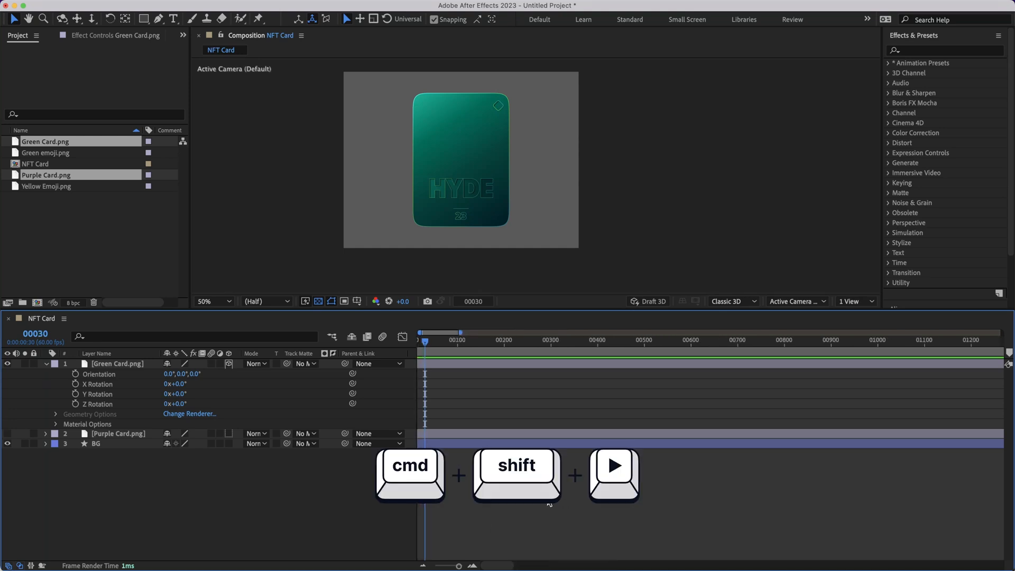
{"action": "key", "text": "equal"}
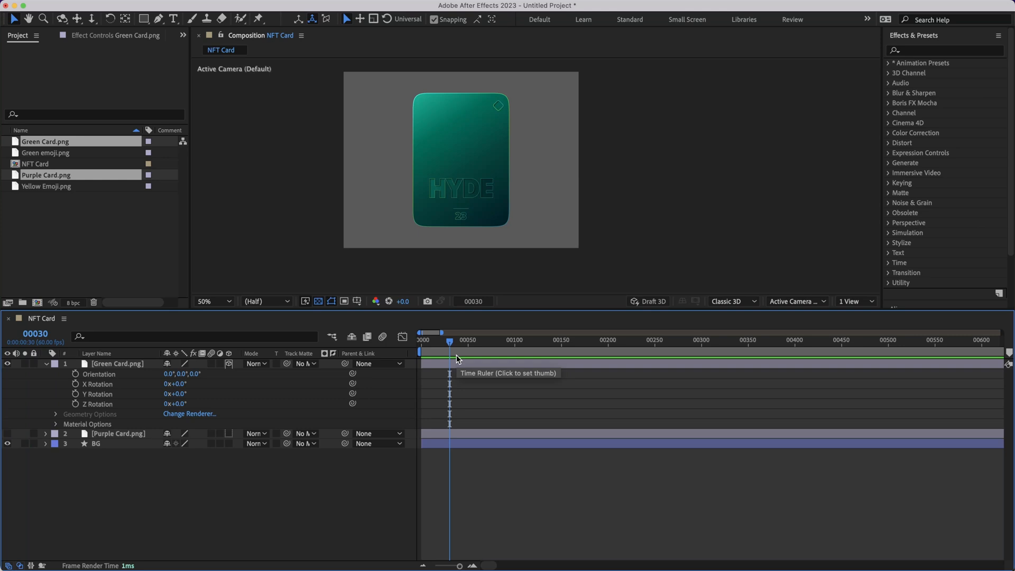
{"action": "left_click", "coordinate": [454, 167]}
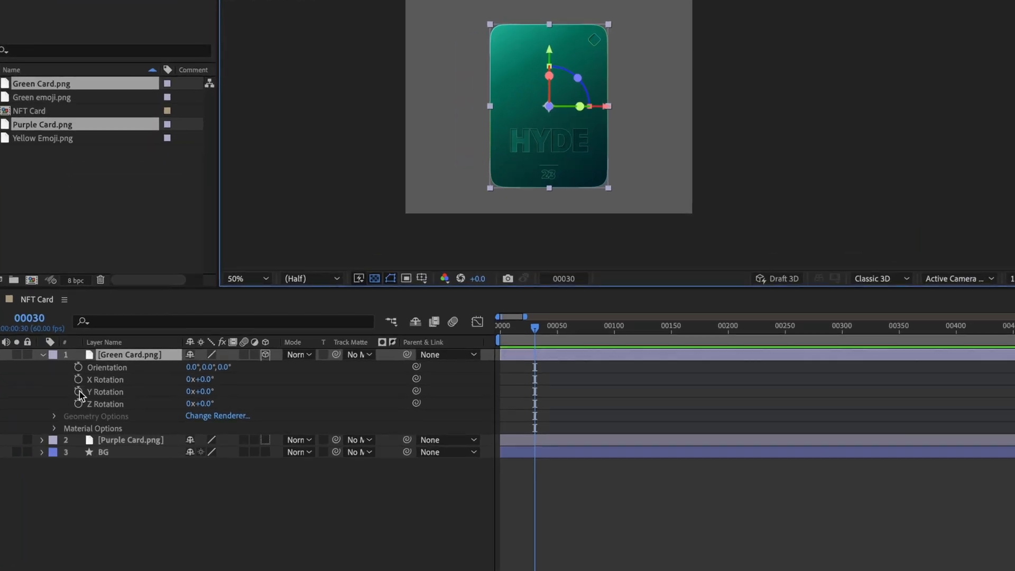
{"action": "left_click", "coordinate": [78, 392]}
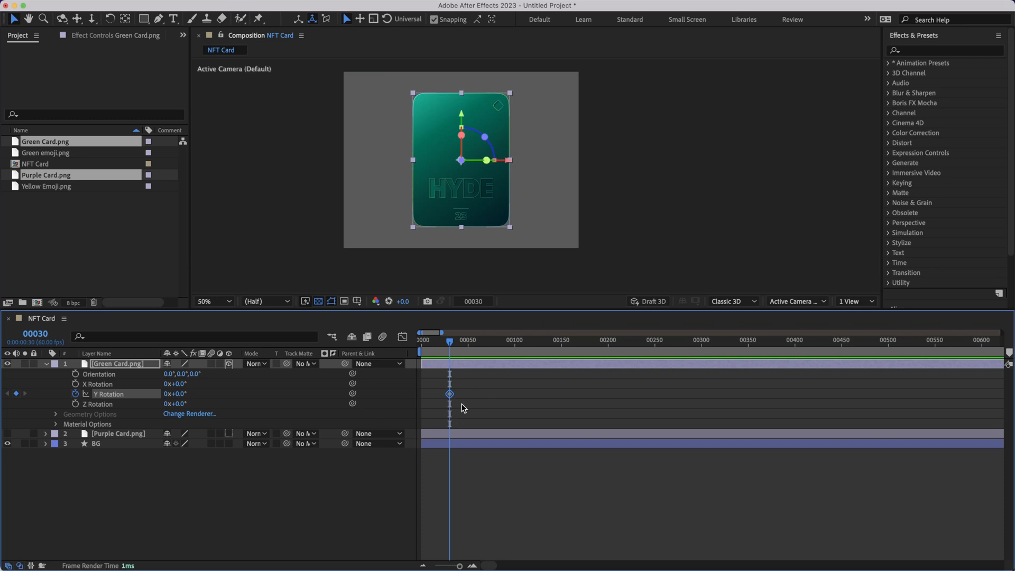
Add a second Y Rotation keyframe to the Green Card.png layer at frame 50 and select it.
{"action": "scroll", "coordinate": [463, 408], "scroll_direction": "up", "scroll_amount": 3}
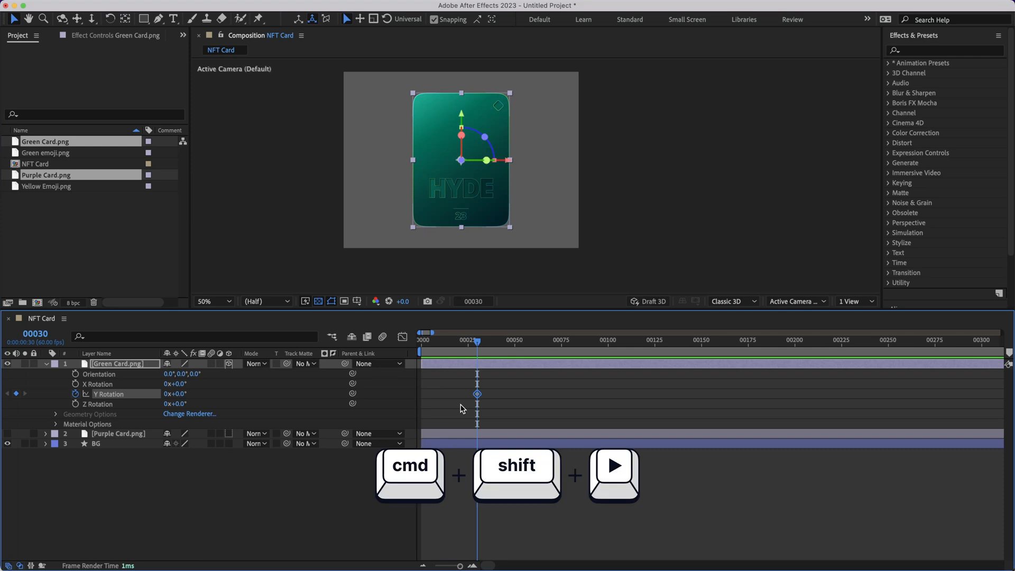
{"action": "key", "text": "super+shift+Right"}
{"action": "key", "text": "super+shift+Right"}
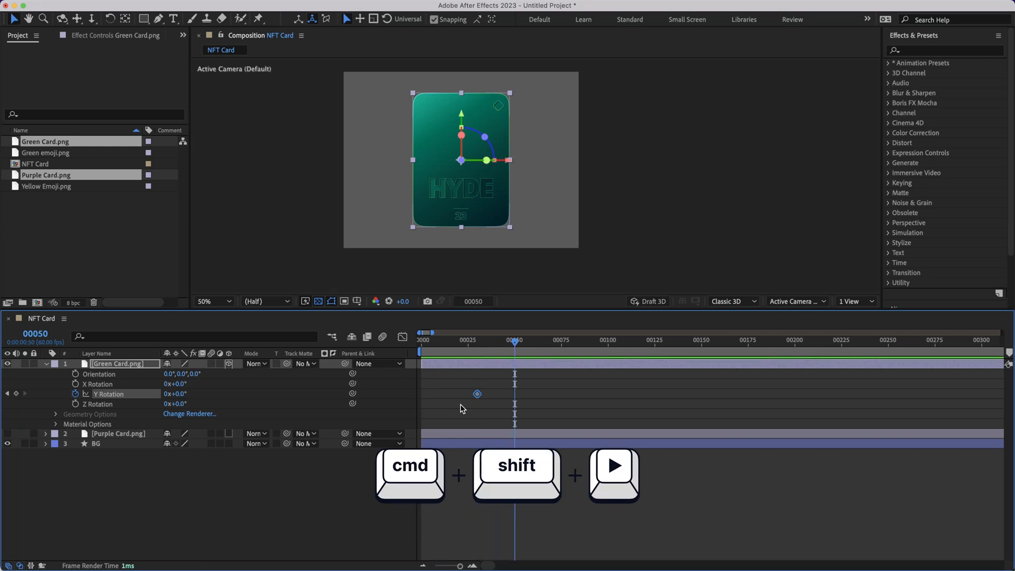
{"action": "left_click", "coordinate": [16, 393]}
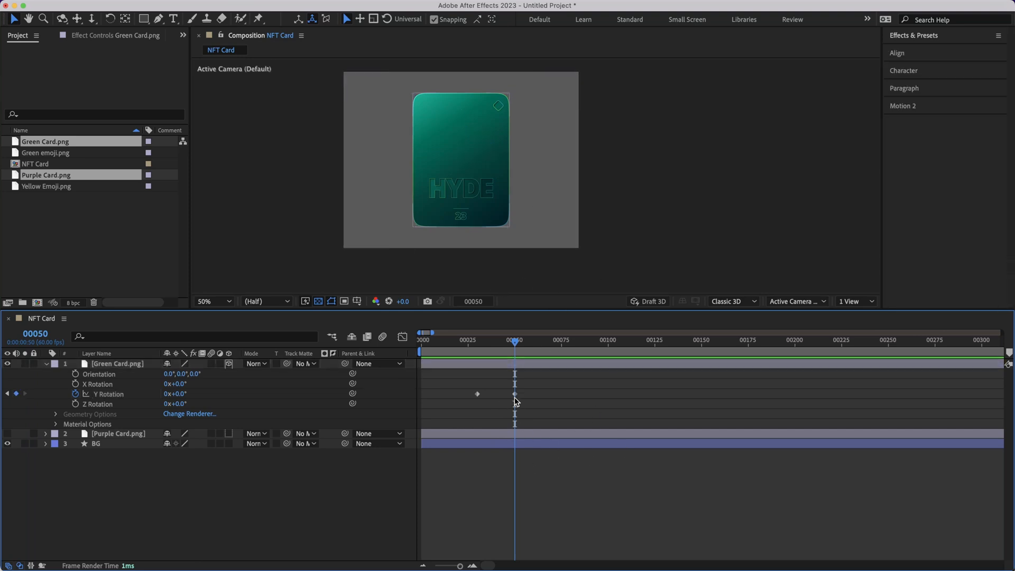
{"action": "left_click", "coordinate": [515, 394]}
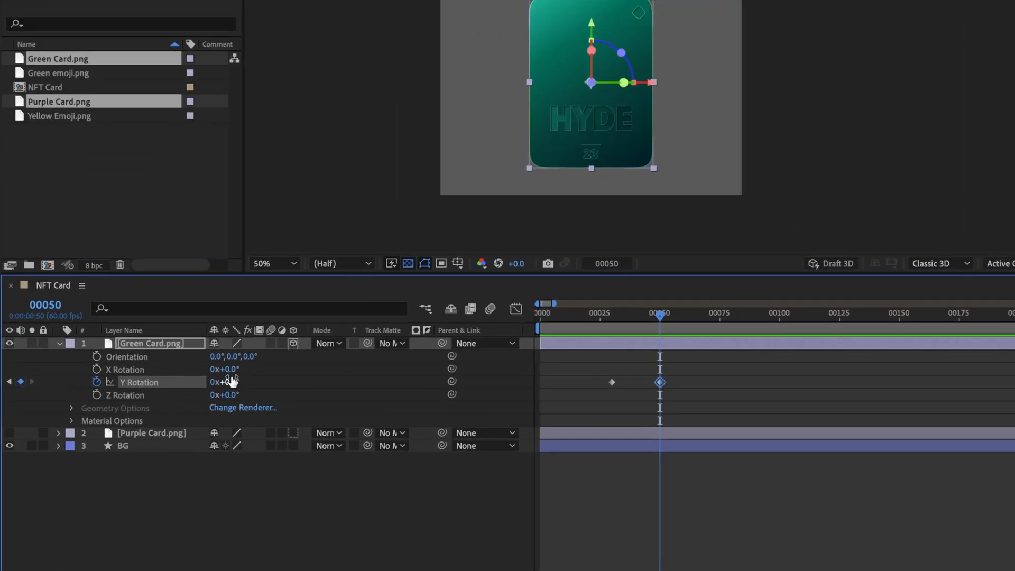
Set the Green Card.png layer's Y Rotation to 180° at frame 50 and return the playhead to frame 30.
{"action": "left_click", "coordinate": [232, 382]}
{"action": "type", "text": "180"}
{"action": "key", "text": "Return"}
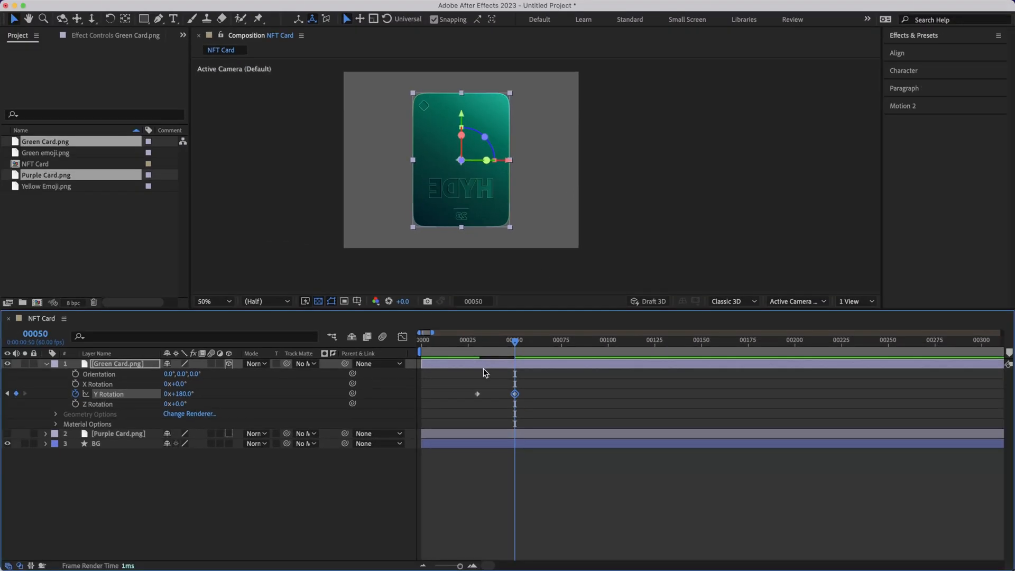
{"action": "left_click_drag", "start_coordinate": [517, 346], "coordinate": [477, 343]}
{"action": "left_click", "coordinate": [611, 520]}
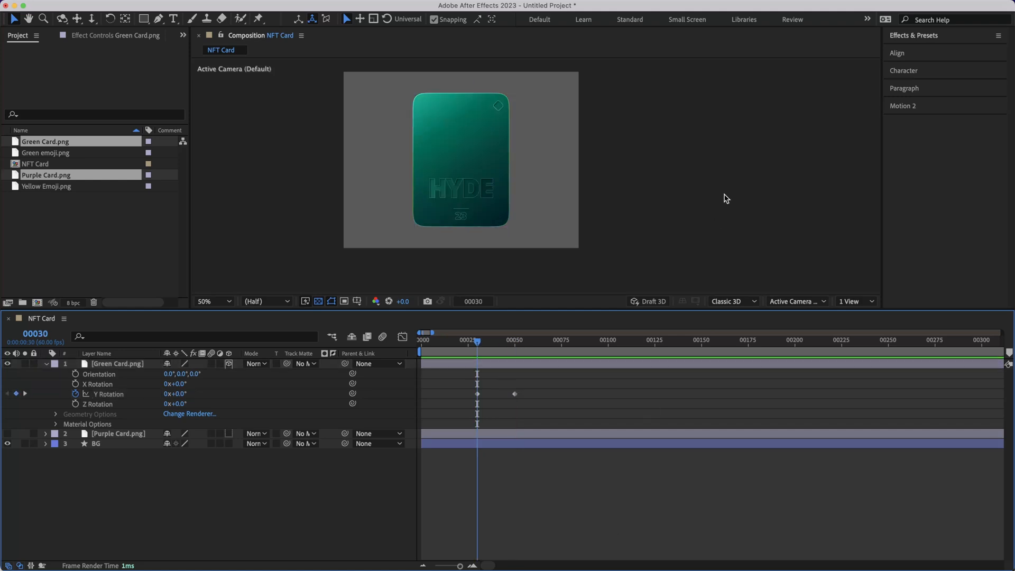
Collapse the Green Card.png layer's properties and reveal only its keyframed Y Rotation.
{"action": "scroll", "coordinate": [719, 195], "scroll_direction": "up", "scroll_amount": 1}
{"action": "scroll", "coordinate": [718, 196], "scroll_direction": "down", "scroll_amount": 1}
{"action": "left_click_drag", "start_coordinate": [714, 172], "coordinate": [715, 187]}
{"action": "key", "text": "v"}
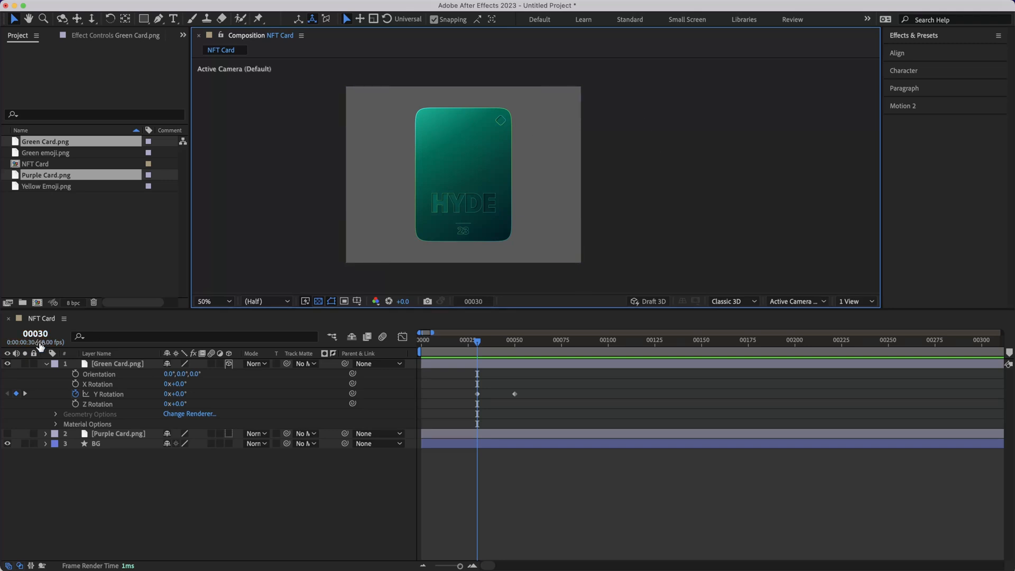
{"action": "left_click", "coordinate": [46, 363]}
{"action": "left_click", "coordinate": [115, 367]}
{"action": "left_click", "coordinate": [104, 383]}
{"action": "left_click", "coordinate": [238, 491]}
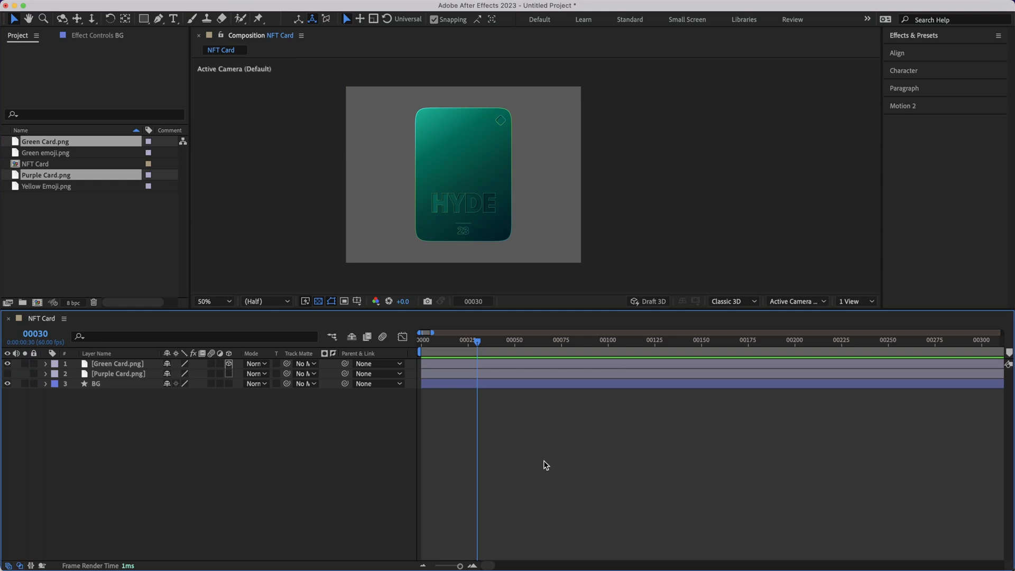
{"action": "key", "text": "u"}
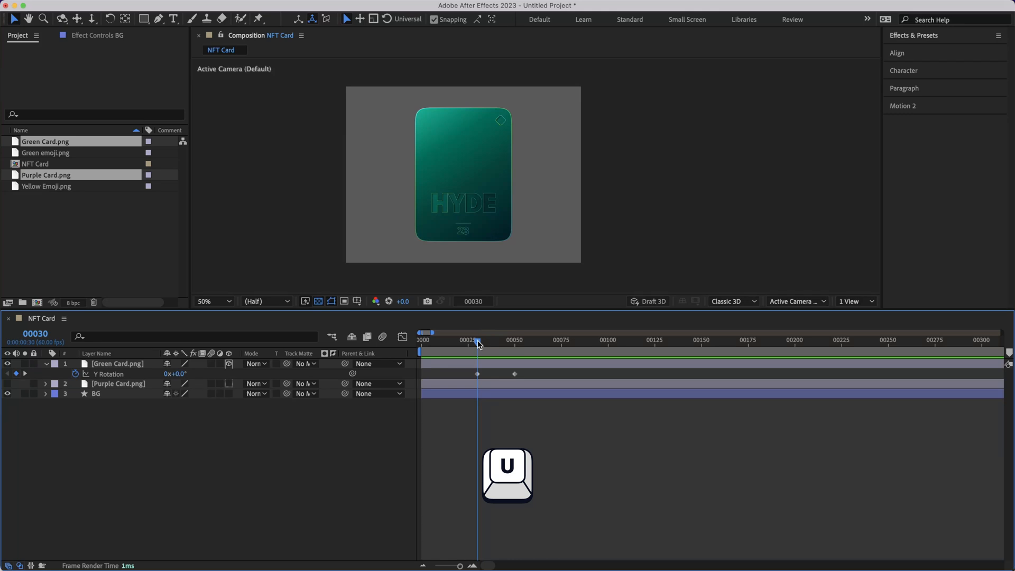
{"action": "left_click", "coordinate": [107, 395]}
{"action": "left_click", "coordinate": [132, 443]}
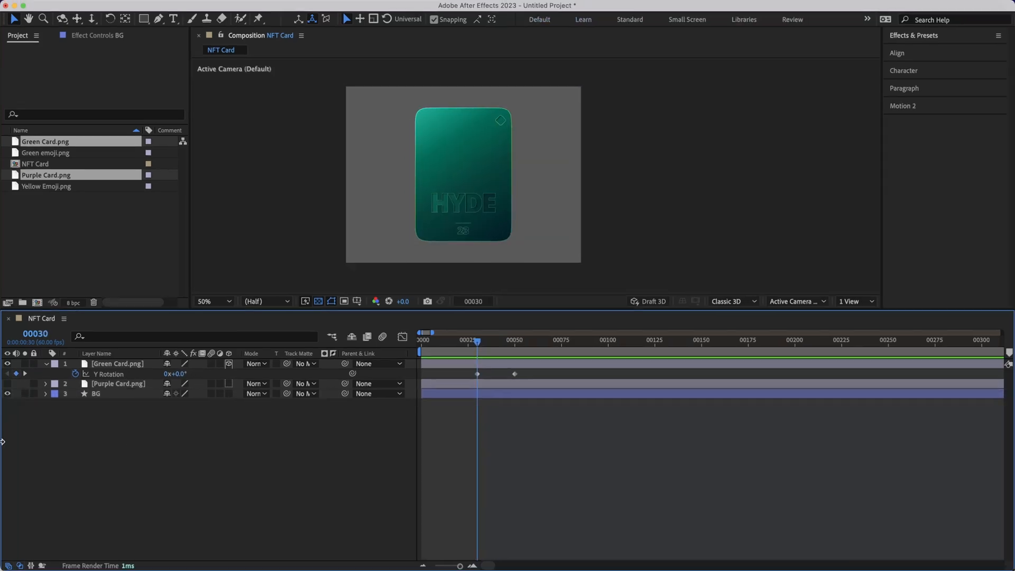
Change the BG shape layer's fill type from solid color to Linear Gradient.
{"action": "left_click", "coordinate": [109, 396]}
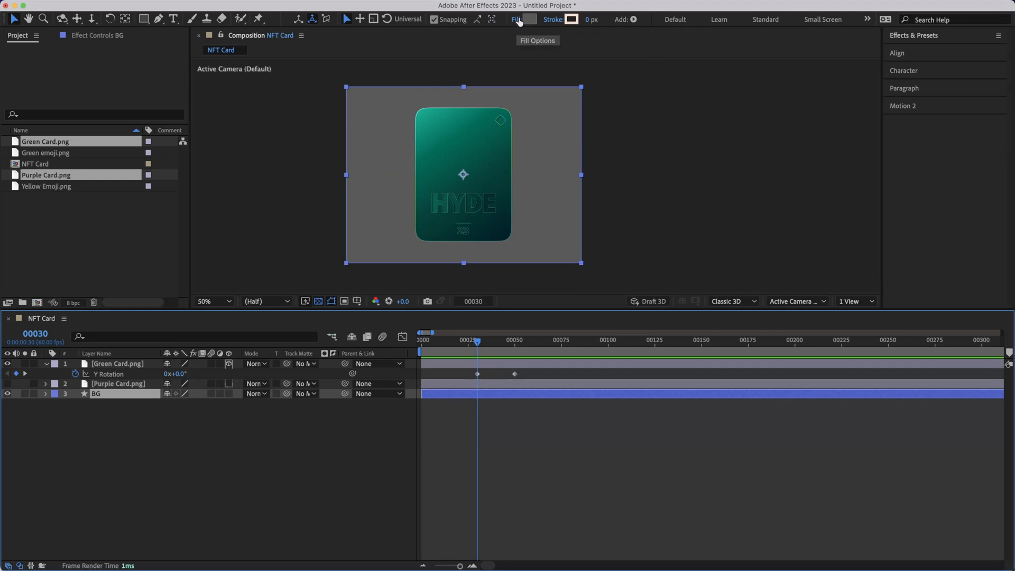
{"action": "left_click", "coordinate": [519, 21]}
{"action": "left_click", "coordinate": [202, 229]}
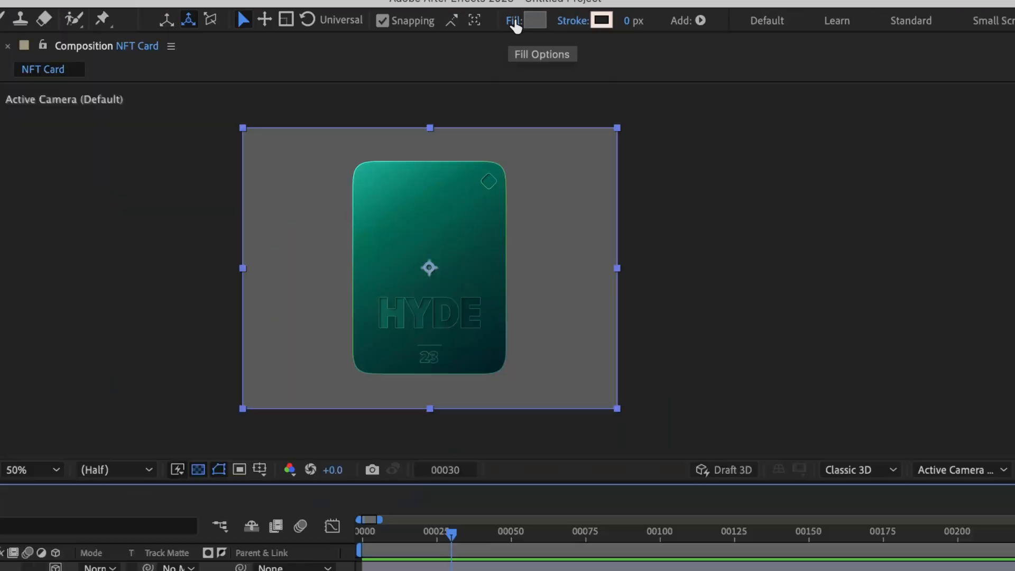
{"action": "left_click", "coordinate": [519, 21]}
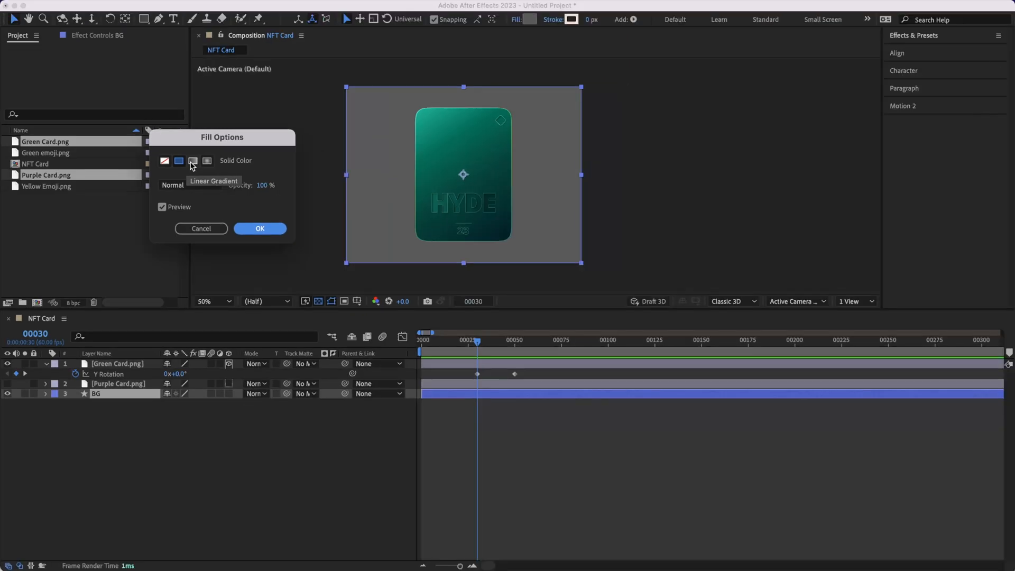
{"action": "left_click", "coordinate": [192, 161]}
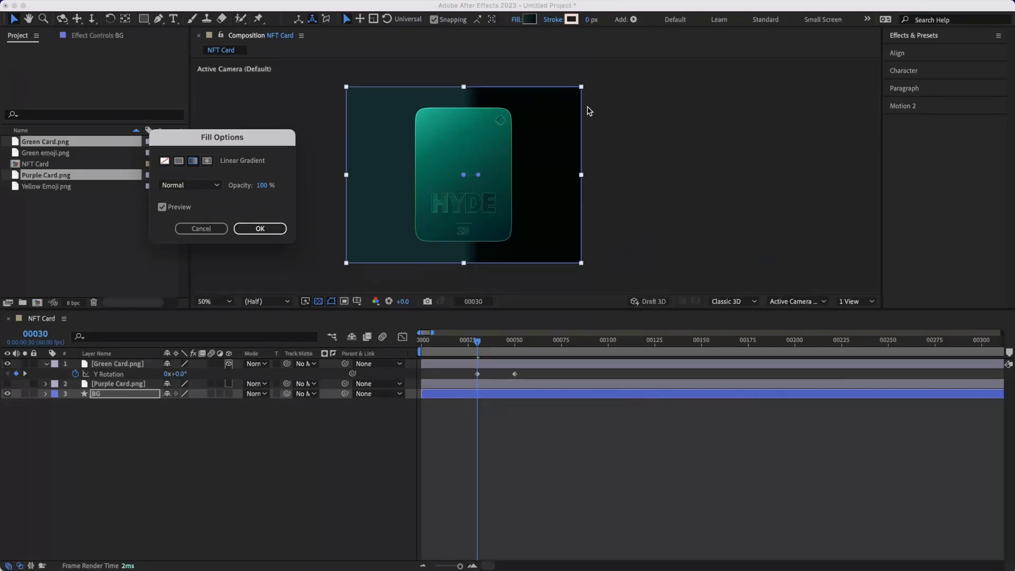
{"action": "left_click", "coordinate": [260, 229]}
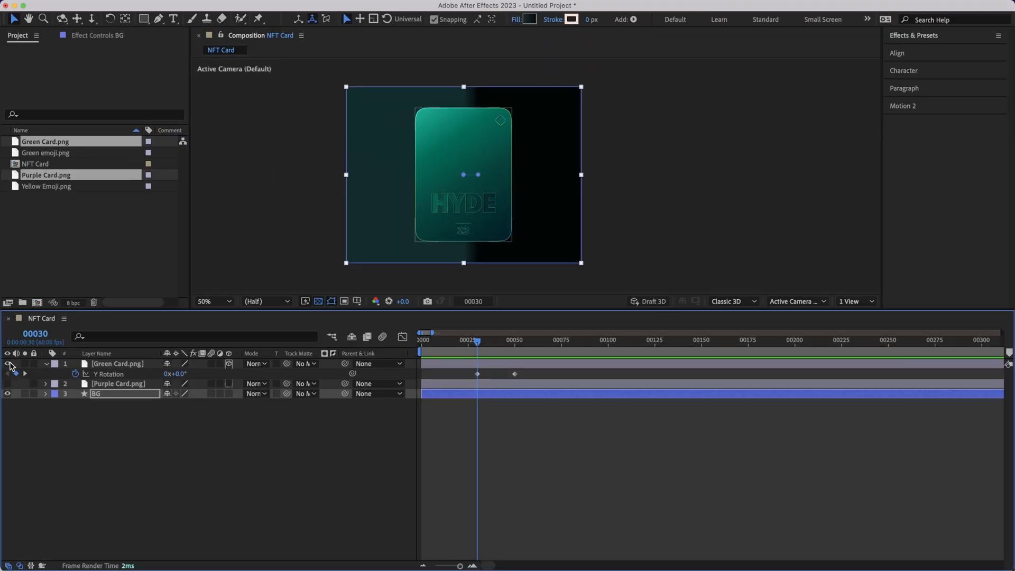
Stretch the BG gradient diagonally across the background, from near its upper-left corner to near its lower-right corner.
{"action": "left_click", "coordinate": [8, 364]}
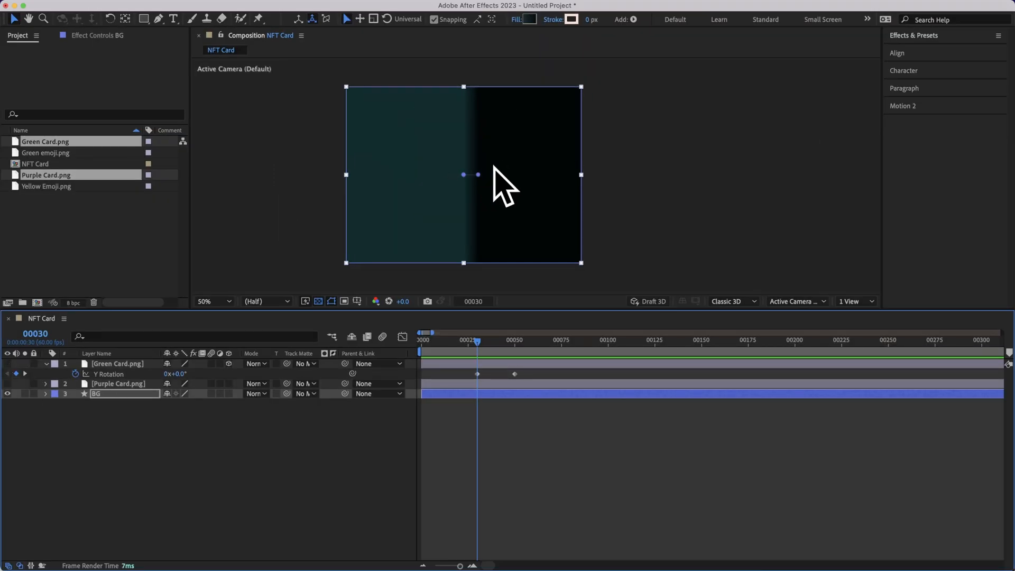
{"action": "left_click", "coordinate": [7, 364]}
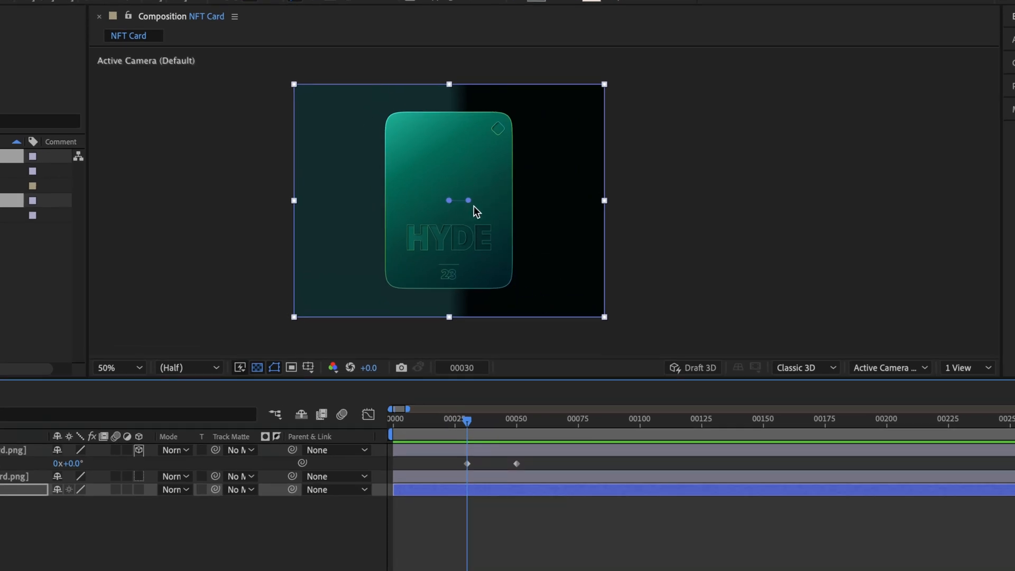
{"action": "left_click_drag", "start_coordinate": [468, 201], "coordinate": [598, 307]}
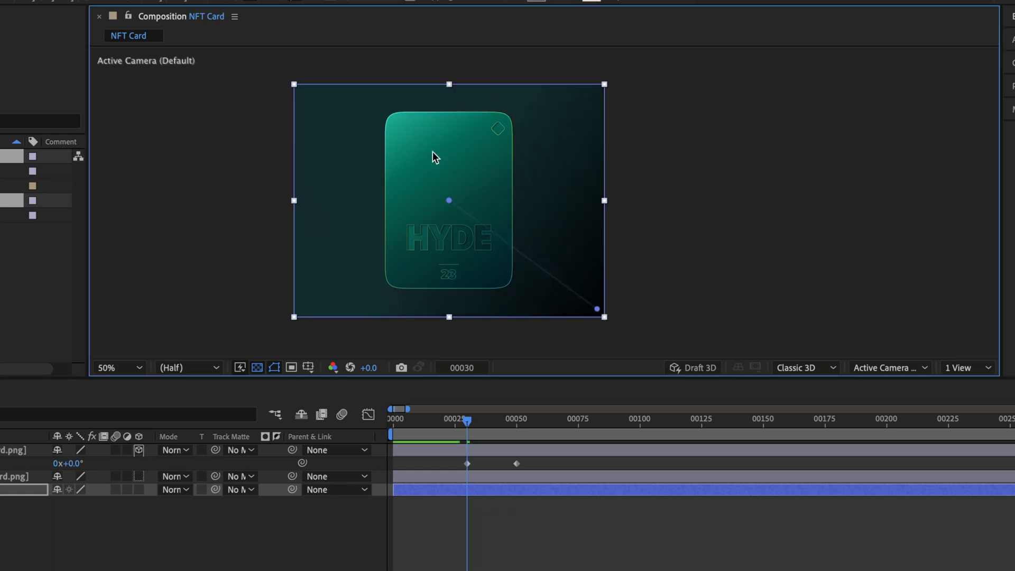
{"action": "left_click_drag", "start_coordinate": [449, 201], "coordinate": [344, 116]}
{"action": "left_click_drag", "start_coordinate": [599, 311], "coordinate": [589, 302]}
{"action": "left_click_drag", "start_coordinate": [342, 109], "coordinate": [359, 108]}
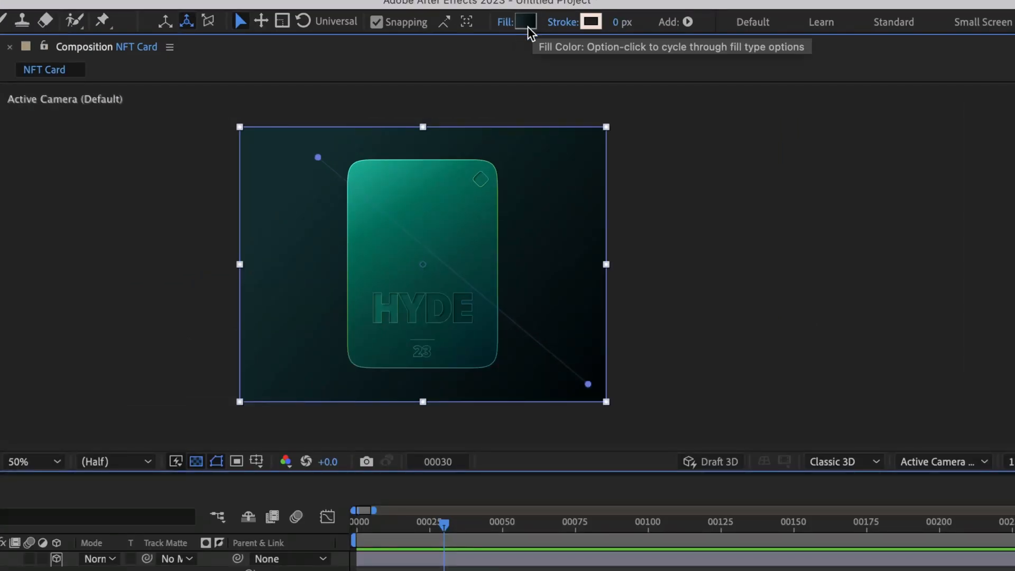
Open the BG fill's gradient for editing, clear of the artwork, and check its start and end color stops.
{"action": "left_click", "coordinate": [527, 21]}
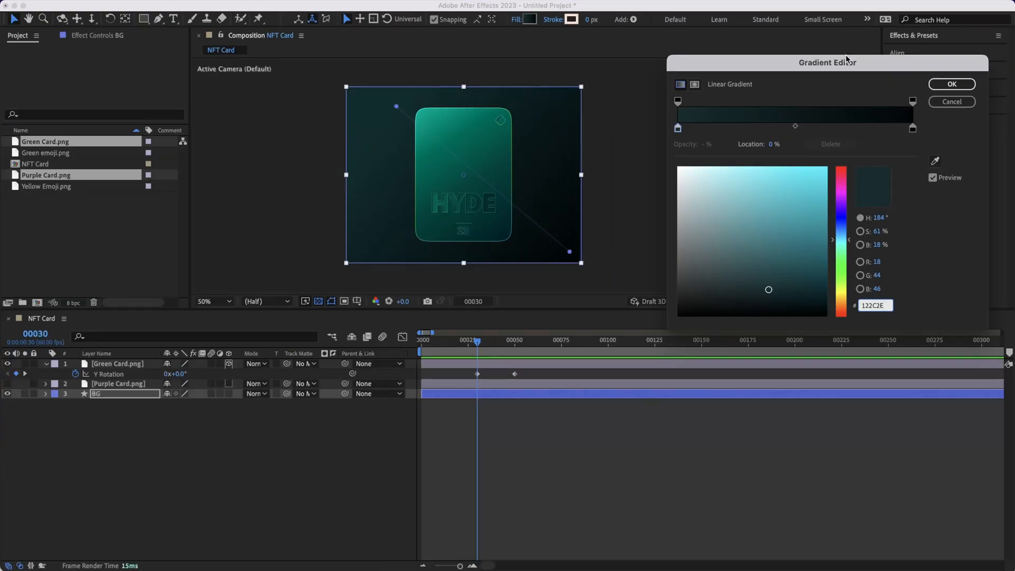
{"action": "left_click_drag", "start_coordinate": [846, 66], "coordinate": [721, 29]}
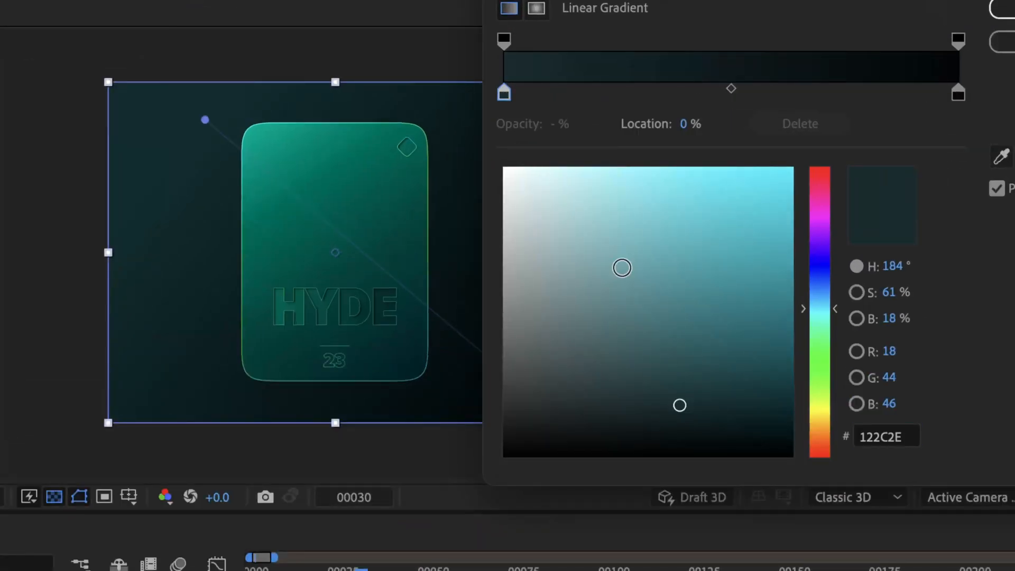
{"action": "left_click", "coordinate": [958, 93]}
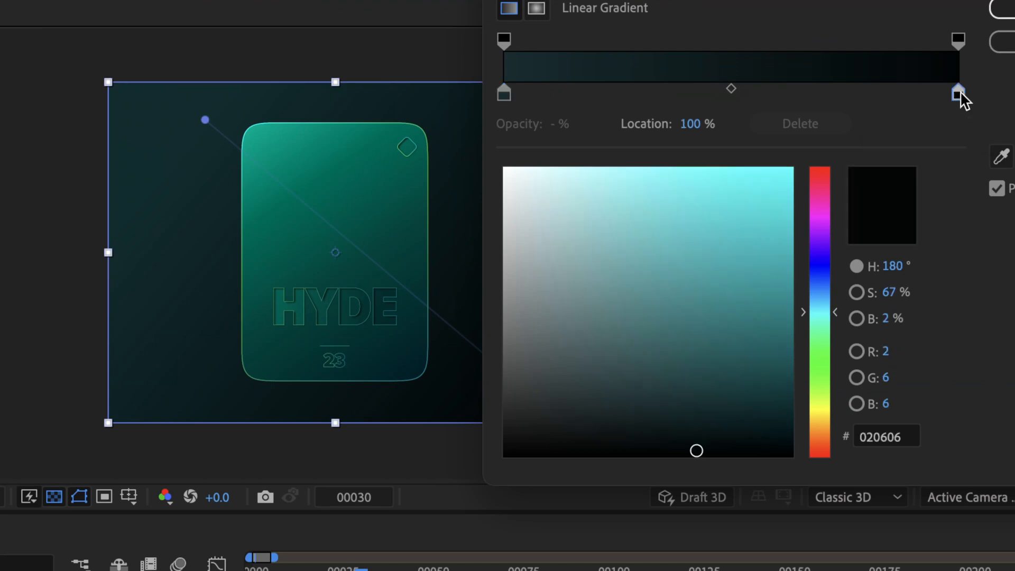
{"action": "left_click", "coordinate": [504, 95]}
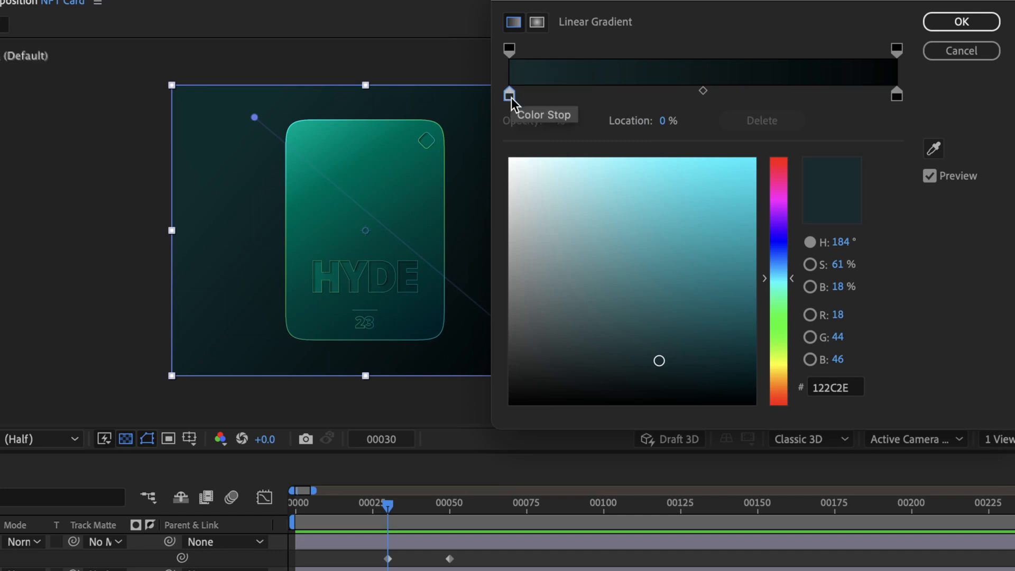
Darken the gradient's start color stop to 0C2122.
{"action": "left_click", "coordinate": [510, 49]}
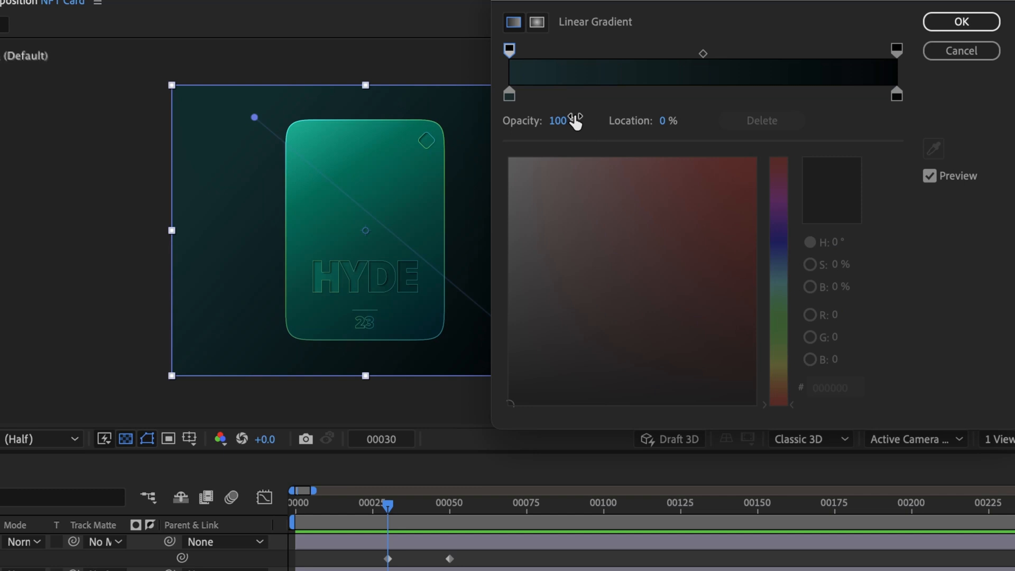
{"action": "left_click", "coordinate": [510, 95]}
{"action": "mouse_move", "coordinate": [661, 355]}
{"action": "left_mouse_down"}
{"action": "mouse_move", "coordinate": [659, 301]}
{"action": "mouse_move", "coordinate": [680, 364]}
{"action": "mouse_move", "coordinate": [670, 370]}
{"action": "left_mouse_up"}
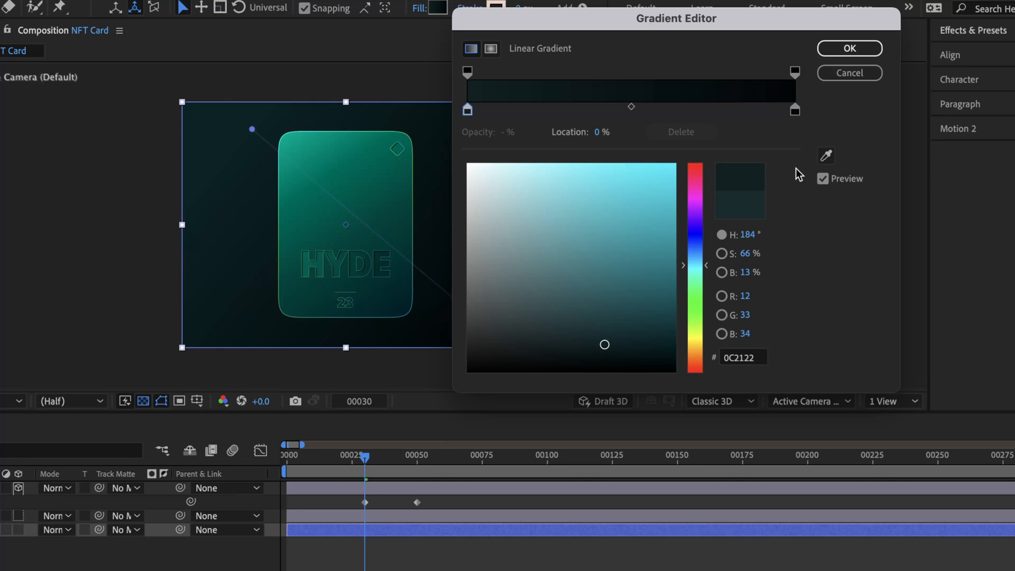
Sample the green at the card's upper-left corner for the gradient's start color stop and darken it to 054B3F.
{"action": "left_click", "coordinate": [467, 110]}
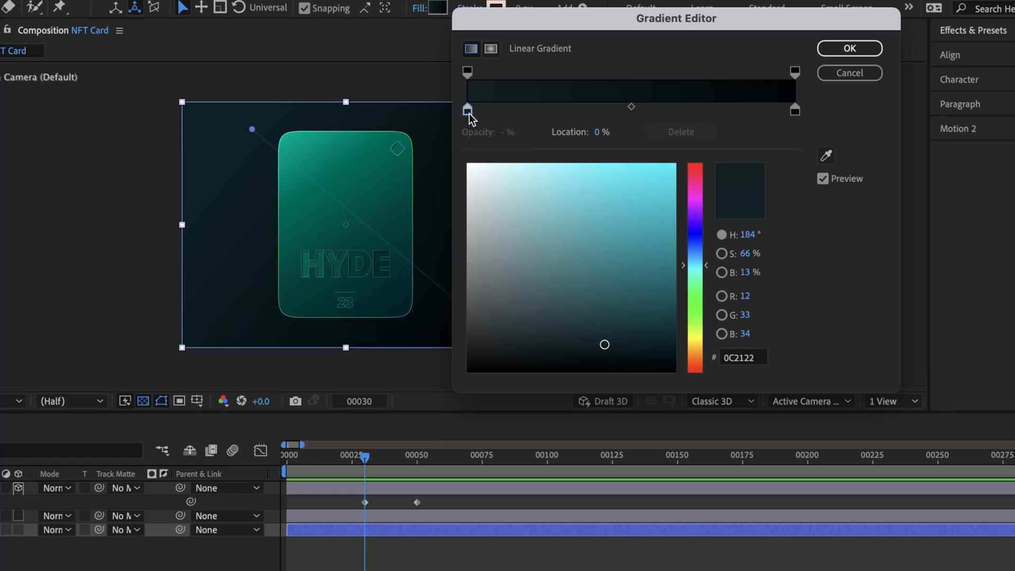
{"action": "left_click", "coordinate": [827, 156]}
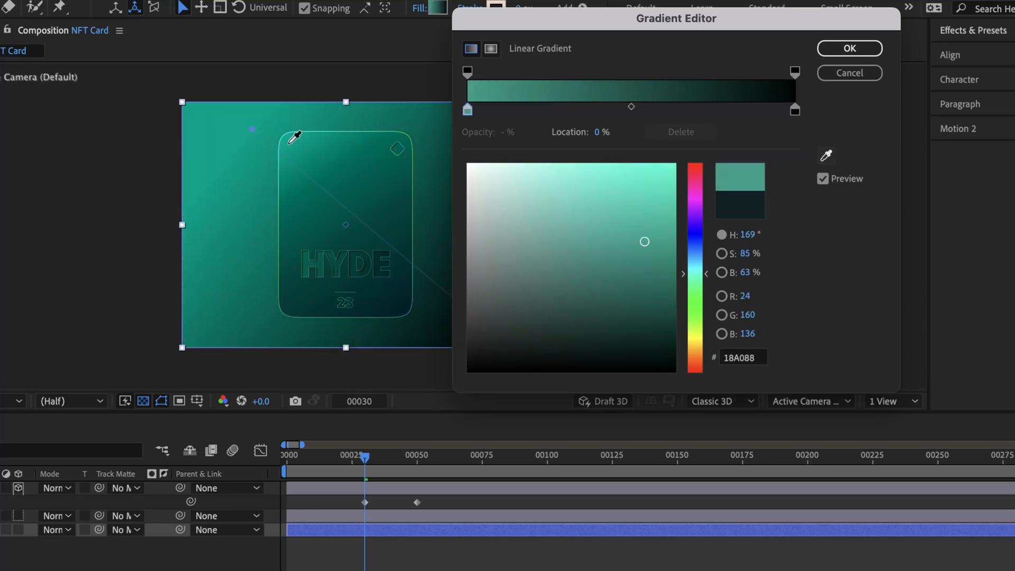
{"action": "left_click", "coordinate": [289, 142]}
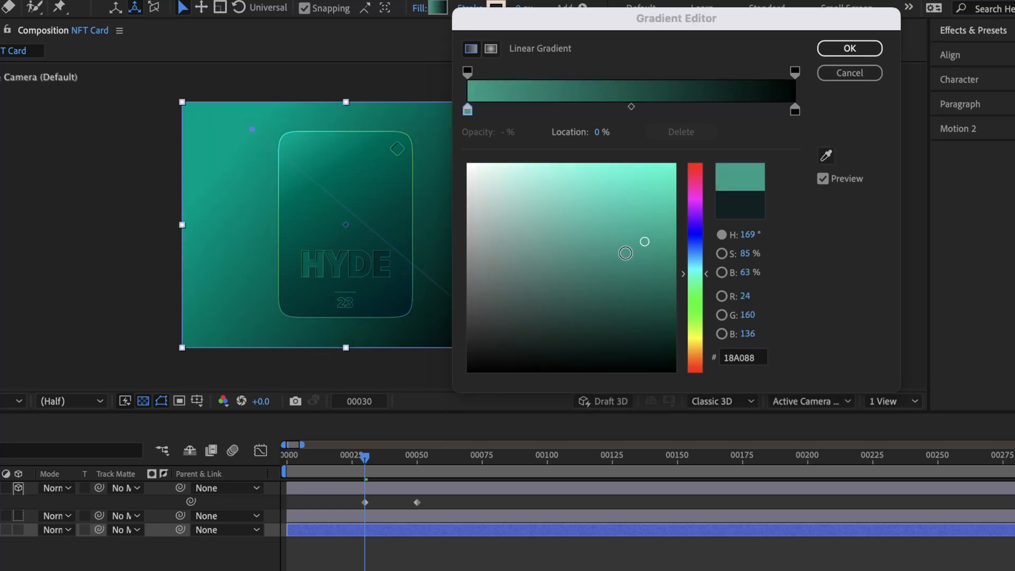
{"action": "mouse_move", "coordinate": [643, 242]}
{"action": "left_mouse_down"}
{"action": "mouse_move", "coordinate": [668, 296]}
{"action": "mouse_move", "coordinate": [662, 350]}
{"action": "mouse_move", "coordinate": [662, 310]}
{"action": "left_mouse_up"}
{"action": "left_click_drag", "start_coordinate": [596, 26], "coordinate": [631, 25]}
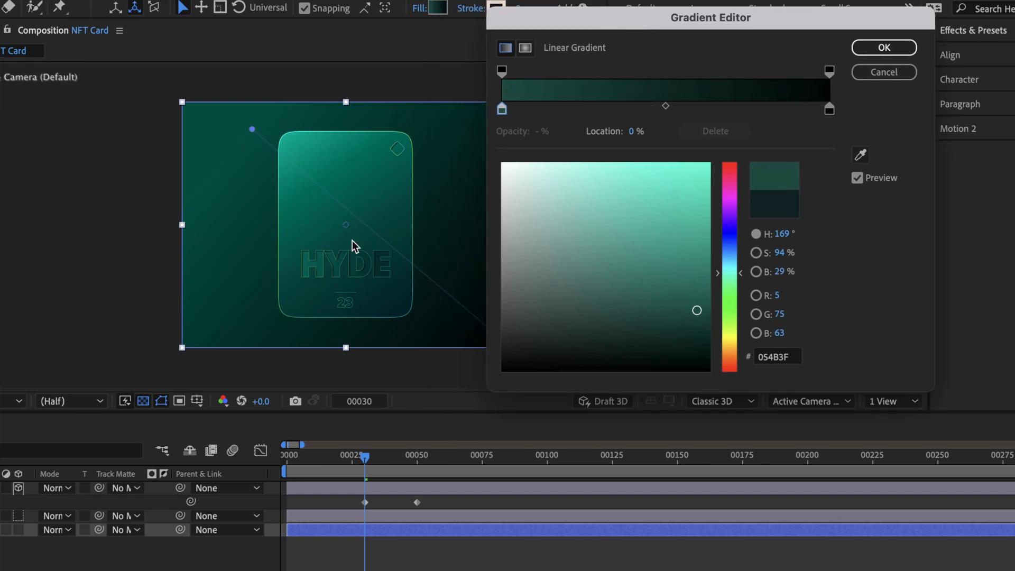
{"action": "left_click", "coordinate": [503, 109]}
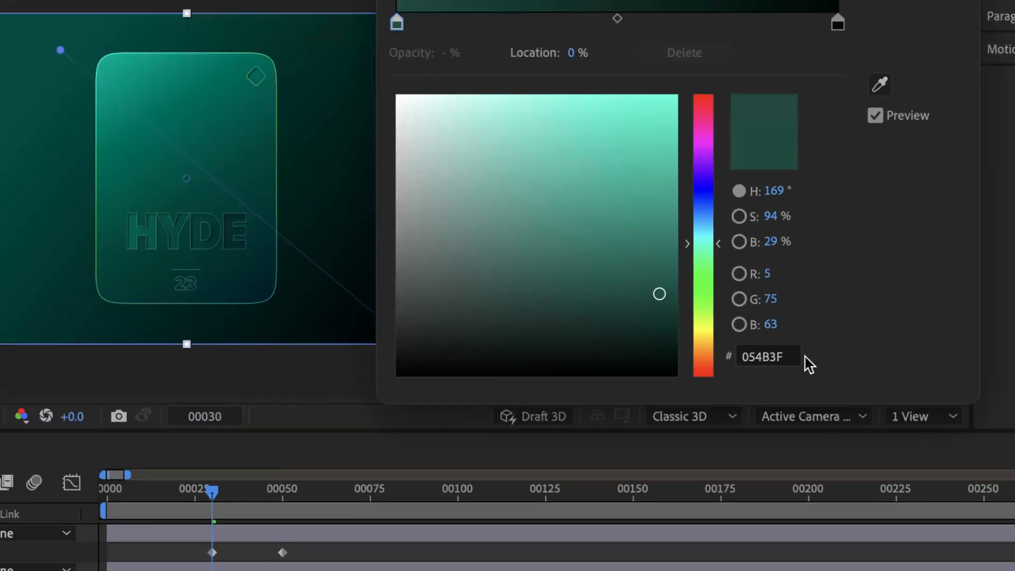
{"action": "left_click", "coordinate": [787, 356]}
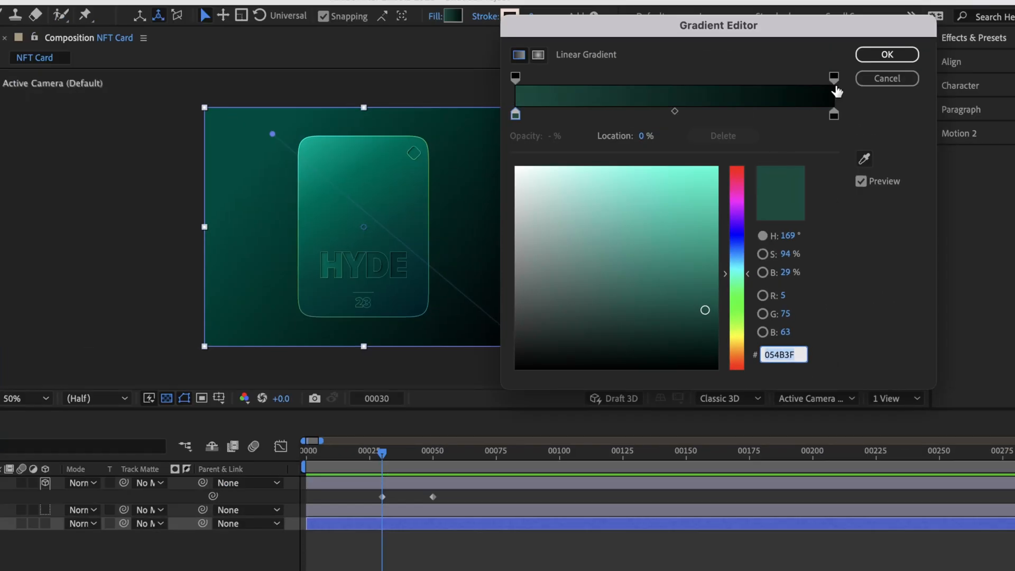
Fine-tune the near-black color of the gradient's end stop and apply the gradient to the BG fill.
{"action": "left_click", "coordinate": [834, 116]}
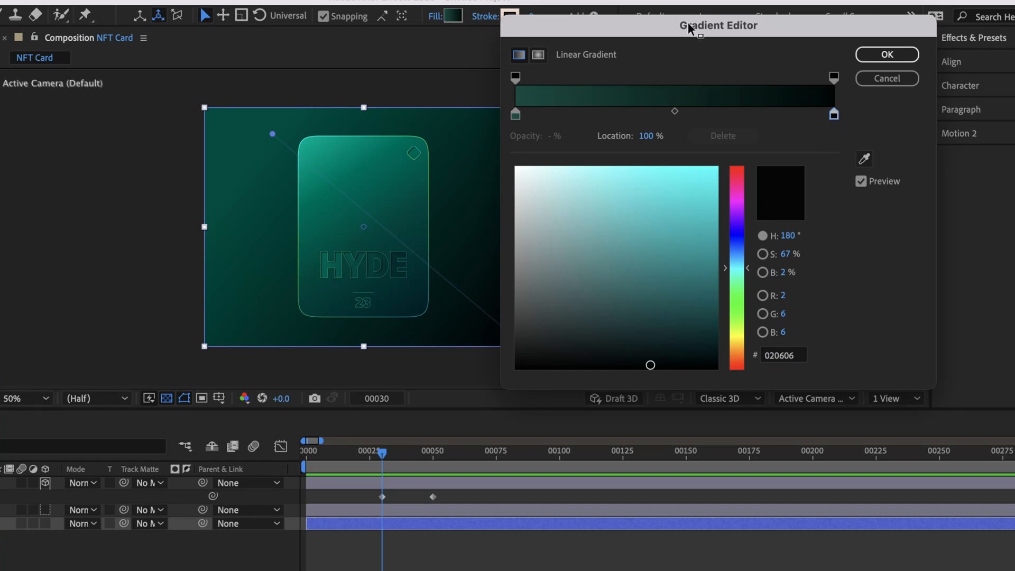
{"action": "left_click_drag", "start_coordinate": [691, 27], "coordinate": [749, 26]}
{"action": "left_click", "coordinate": [711, 360]}
{"action": "left_click_drag", "start_coordinate": [711, 359], "coordinate": [711, 362]}
{"action": "left_click", "coordinate": [946, 54]}
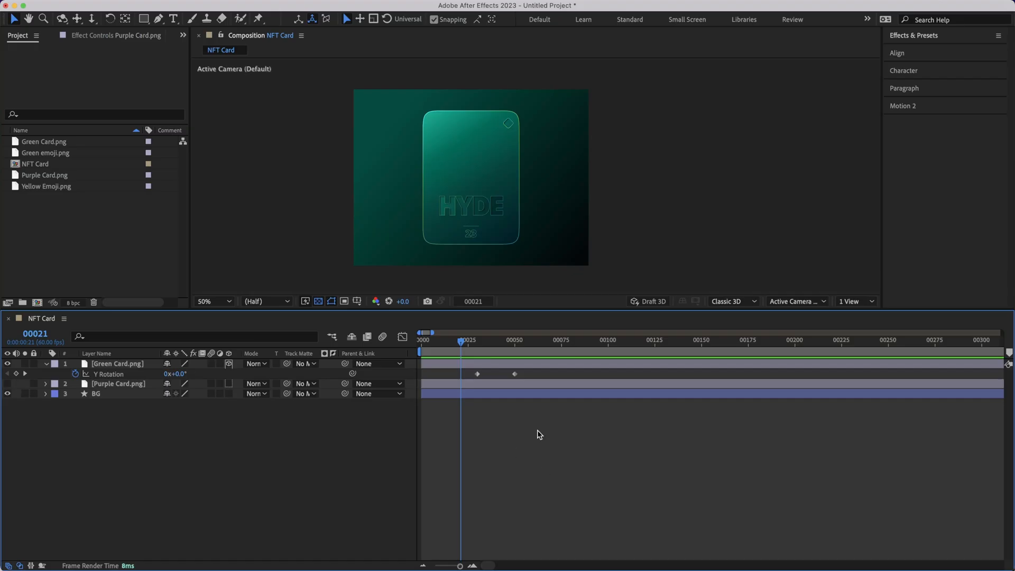
Make the Purple Card.png layer visible at frame 30 and select the Green Card.png layer.
{"action": "mouse_move", "coordinate": [465, 349]}
{"action": "left_mouse_down"}
{"action": "mouse_move", "coordinate": [519, 341]}
{"action": "mouse_move", "coordinate": [462, 341]}
{"action": "mouse_move", "coordinate": [533, 336]}
{"action": "mouse_move", "coordinate": [477, 339]}
{"action": "left_mouse_up"}
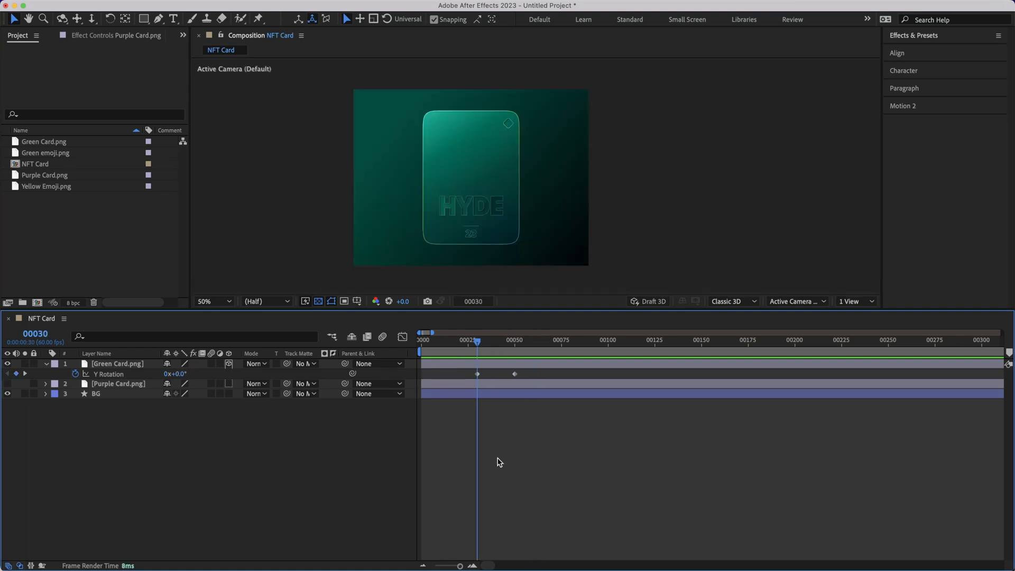
{"action": "mouse_move", "coordinate": [478, 341]}
{"action": "left_mouse_down"}
{"action": "mouse_move", "coordinate": [526, 343]}
{"action": "mouse_move", "coordinate": [478, 342]}
{"action": "left_mouse_up"}
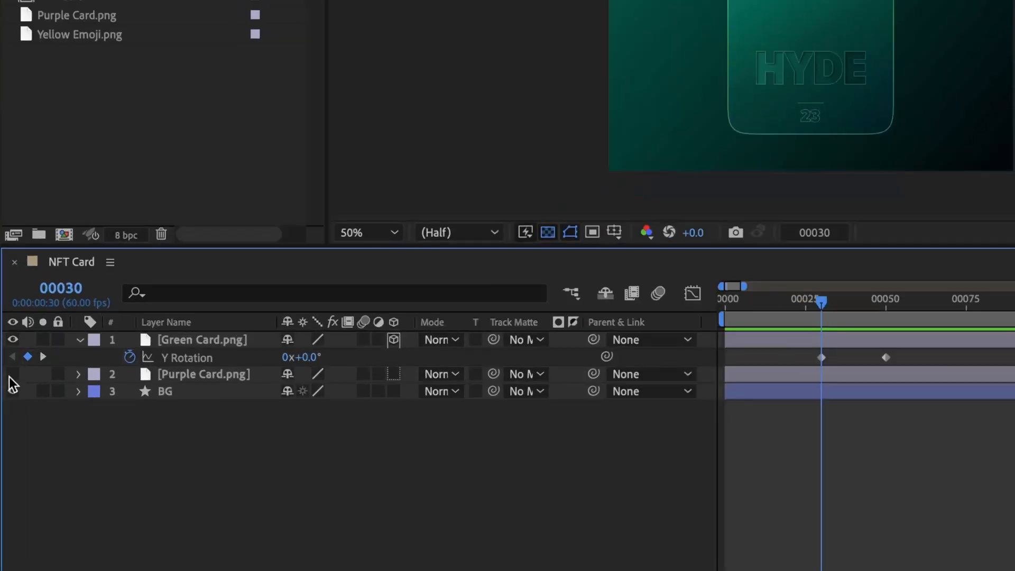
{"action": "left_click", "coordinate": [8, 383]}
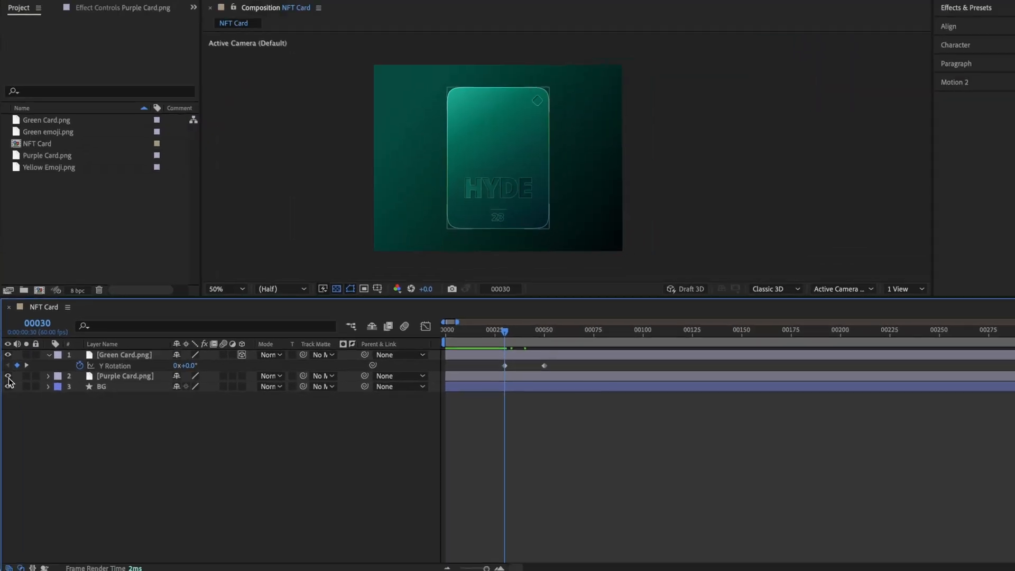
{"action": "left_click", "coordinate": [47, 429]}
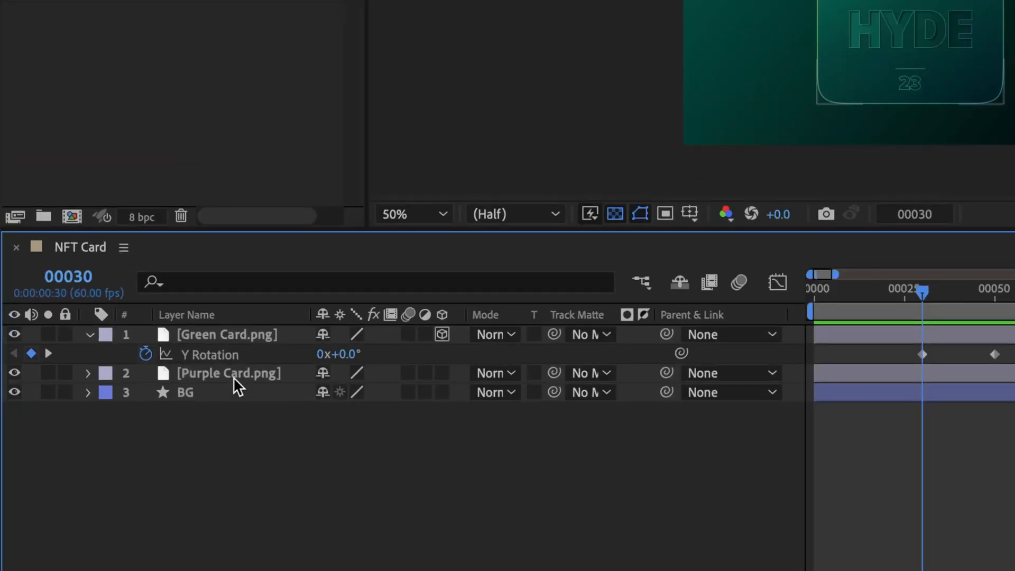
{"action": "left_click", "coordinate": [121, 385]}
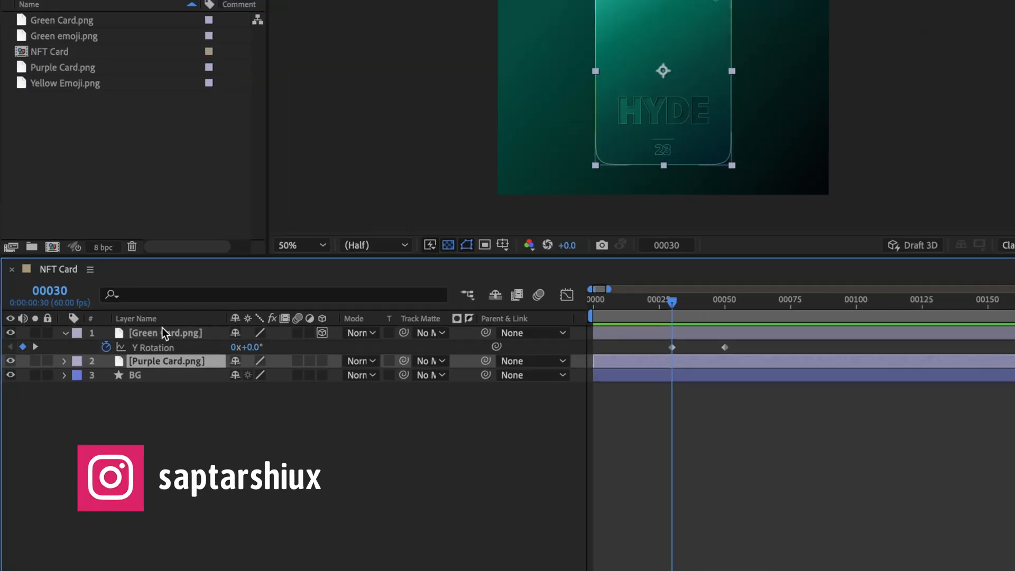
{"action": "left_click", "coordinate": [223, 332]}
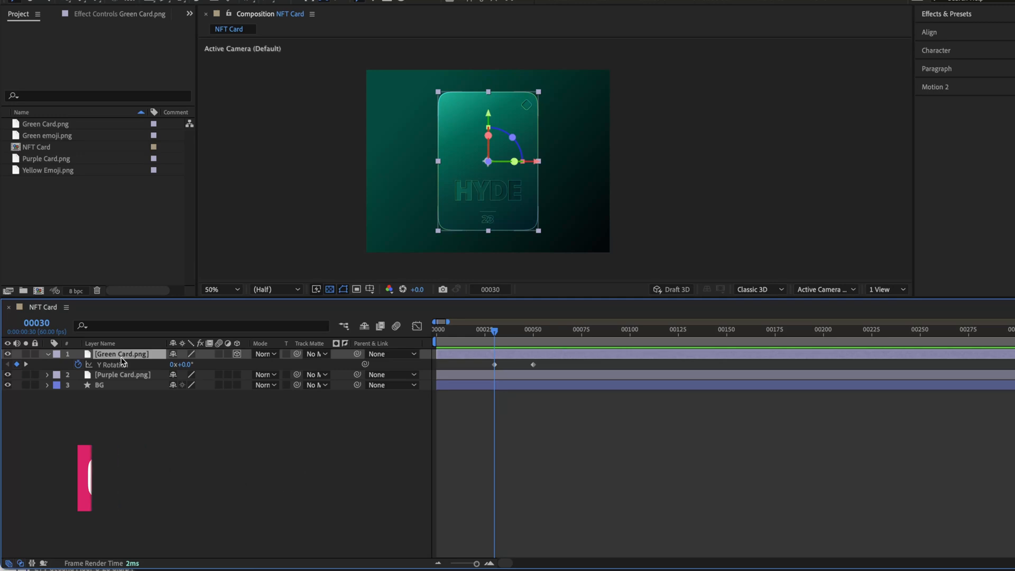
Make the Purple Card.png layer 3D and check it by briefly hiding the Green Card.png layer.
{"action": "left_click", "coordinate": [122, 374]}
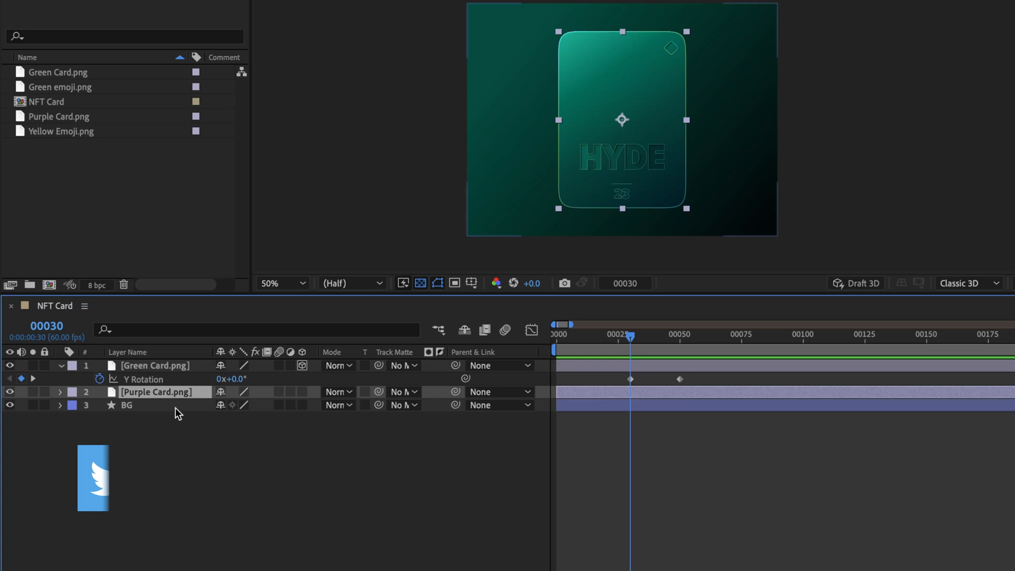
{"action": "left_click", "coordinate": [303, 393]}
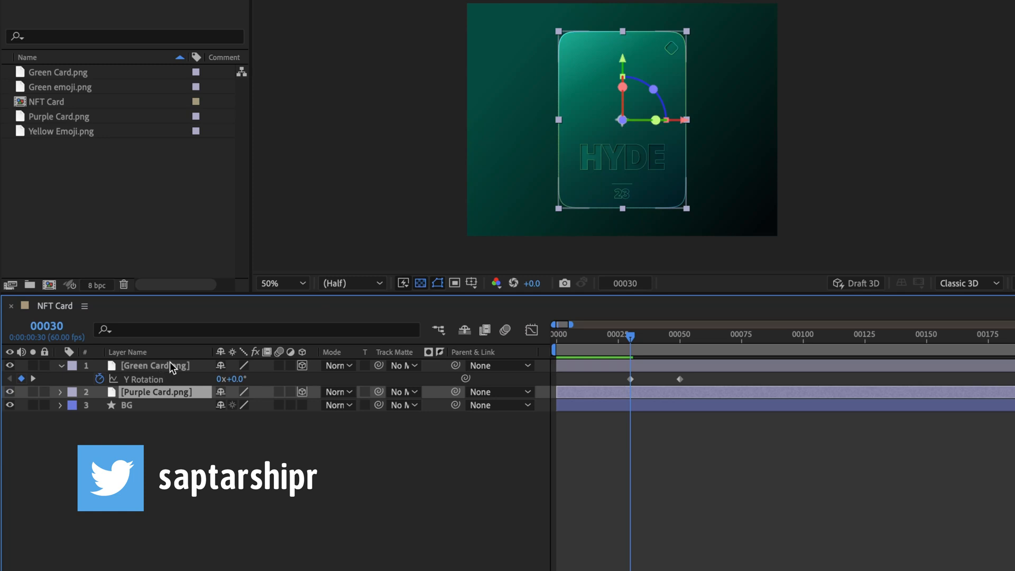
{"action": "left_click", "coordinate": [139, 367]}
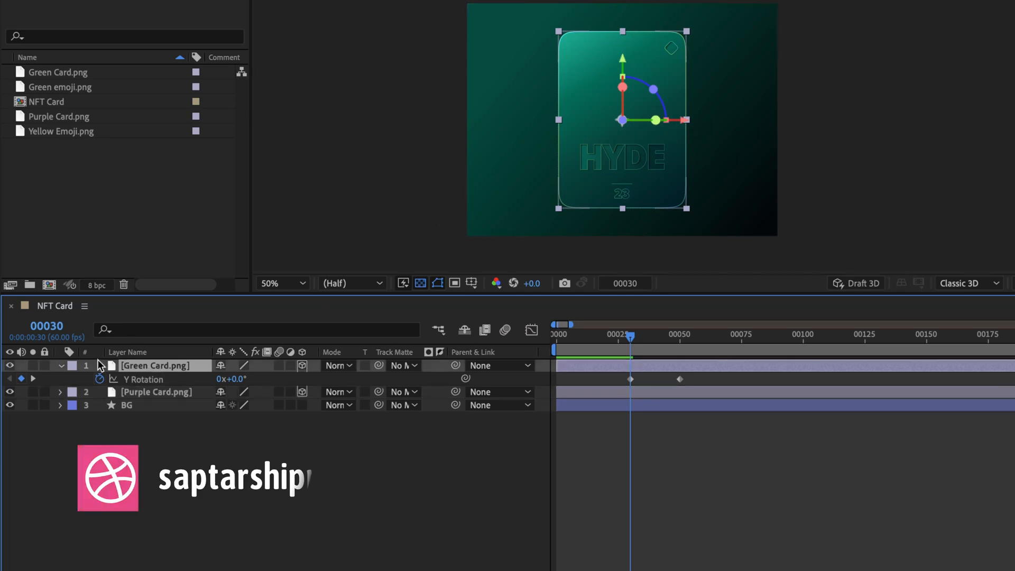
{"action": "left_click", "coordinate": [9, 366]}
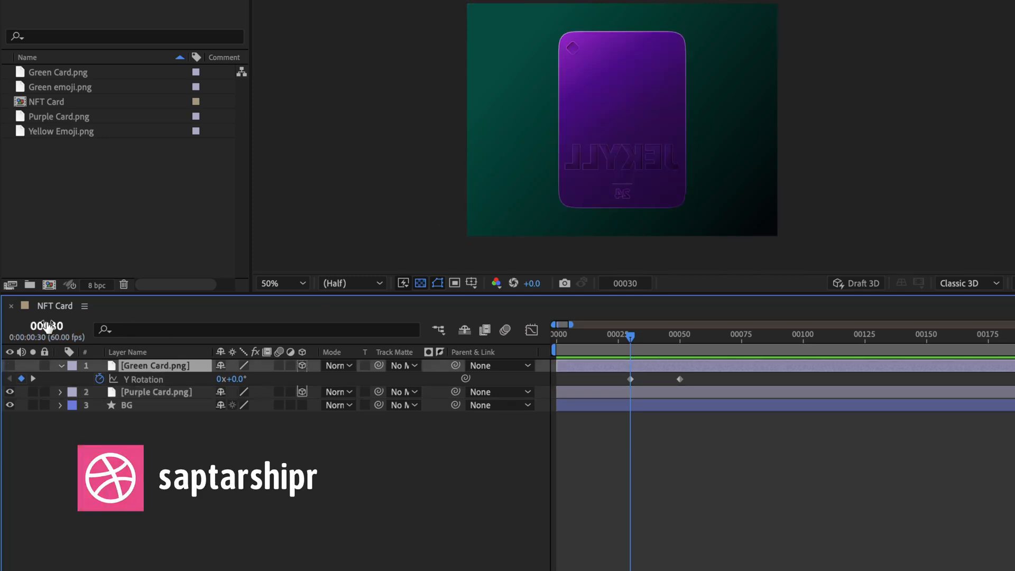
{"action": "left_click", "coordinate": [9, 366]}
Parent the Purple Card.png layer to the Green Card.png layer.
{"action": "left_click", "coordinate": [162, 394]}
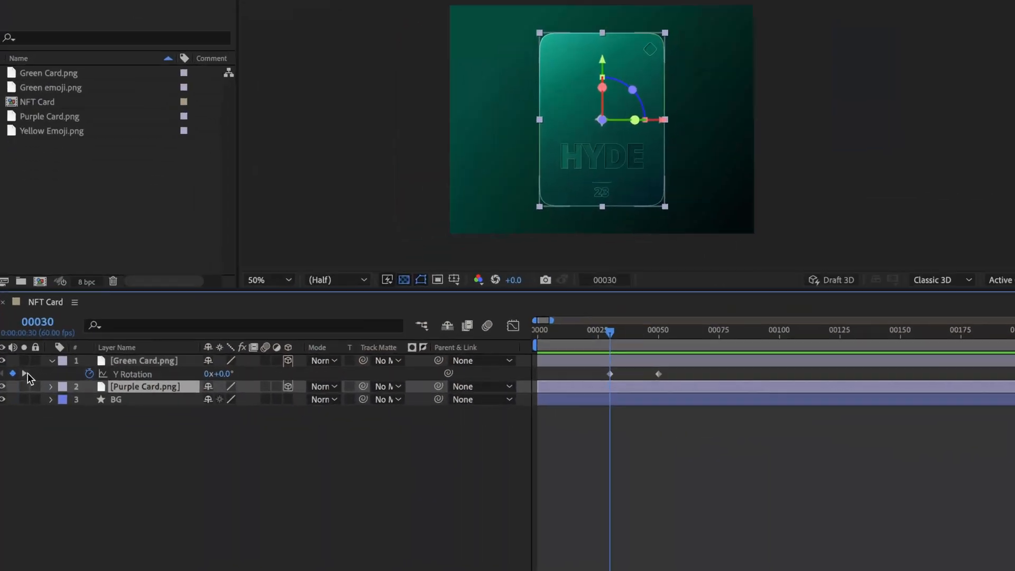
{"action": "left_click_drag", "start_coordinate": [438, 386], "coordinate": [184, 360]}
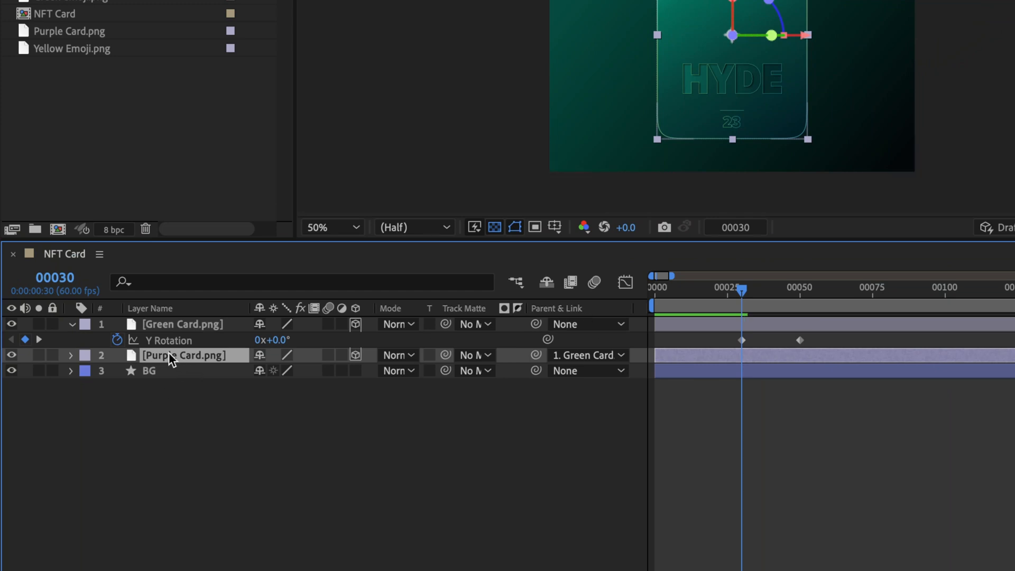
{"action": "left_click", "coordinate": [606, 355]}
{"action": "left_click", "coordinate": [483, 445]}
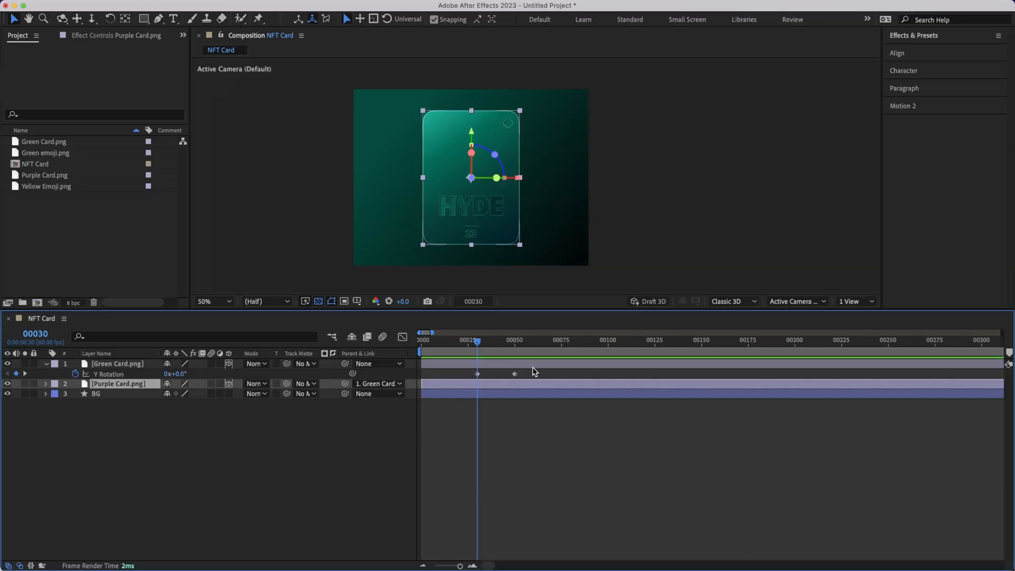
Scrub through the card flip between the Y Rotation keyframes and return to frame 30.
{"action": "left_click_drag", "start_coordinate": [478, 342], "coordinate": [521, 332]}
{"action": "left_click", "coordinate": [478, 340]}
{"action": "left_click", "coordinate": [31, 439]}
{"action": "left_click", "coordinate": [94, 365]}
{"action": "left_click", "coordinate": [116, 384]}
{"action": "left_click", "coordinate": [136, 363]}
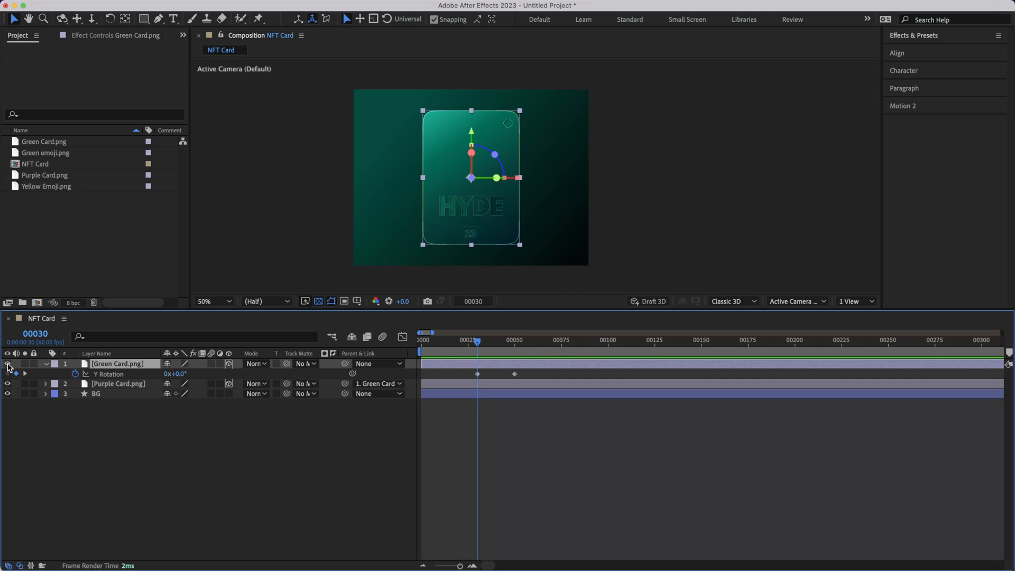
Hide the Green Card.png layer, inspect the purple card at frames 28 and 30, and show the green layer again.
{"action": "left_click", "coordinate": [8, 364]}
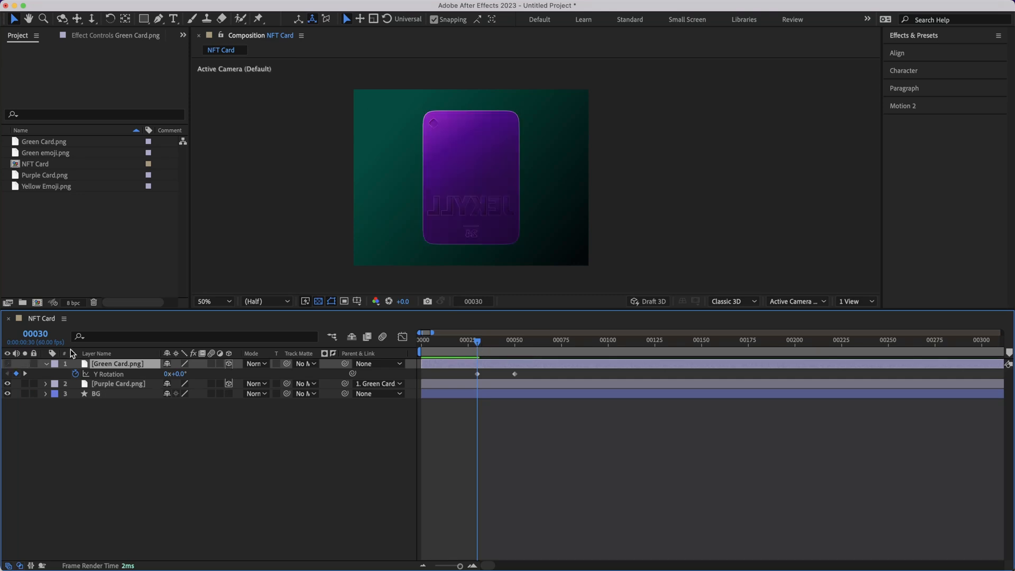
{"action": "mouse_move", "coordinate": [479, 345]}
{"action": "left_mouse_down"}
{"action": "mouse_move", "coordinate": [514, 345]}
{"action": "mouse_move", "coordinate": [473, 346]}
{"action": "left_mouse_up"}
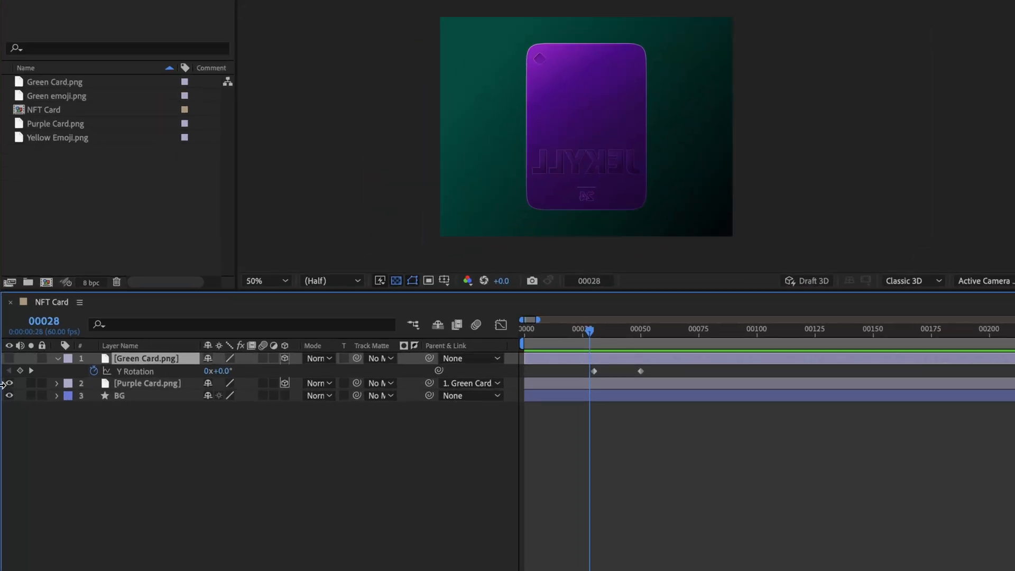
{"action": "left_click", "coordinate": [122, 386]}
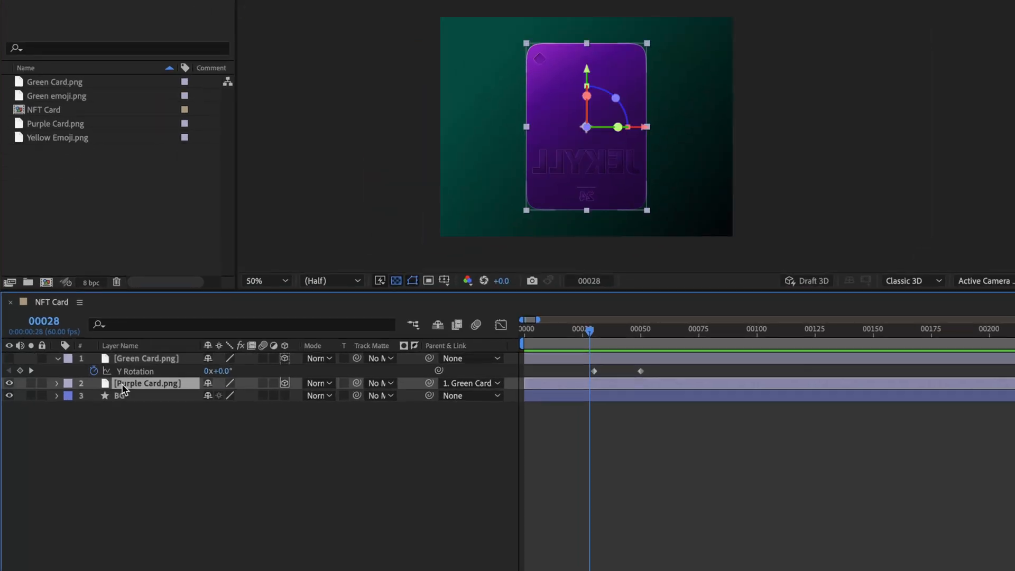
{"action": "left_click", "coordinate": [156, 358]}
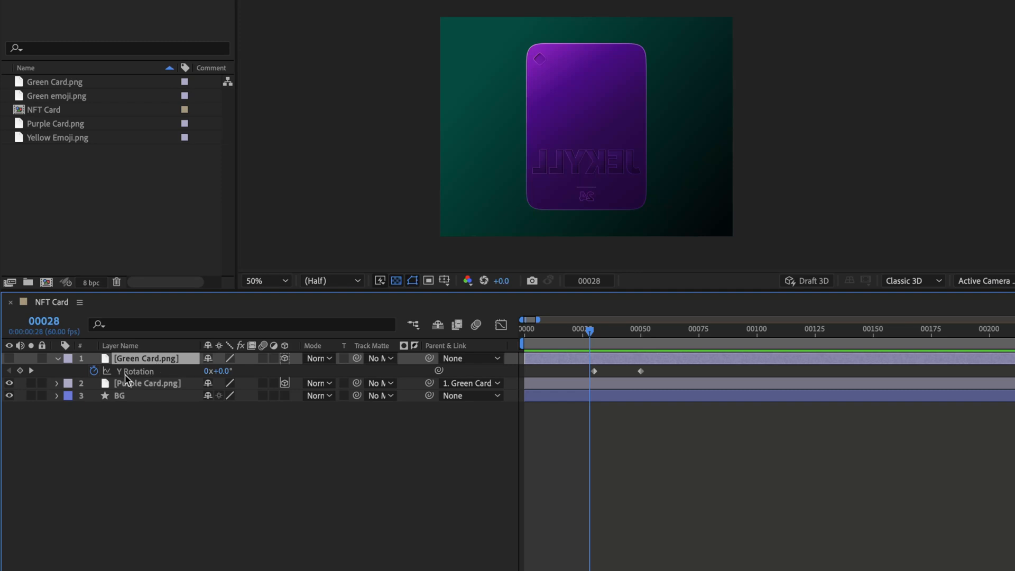
{"action": "left_click", "coordinate": [177, 382]}
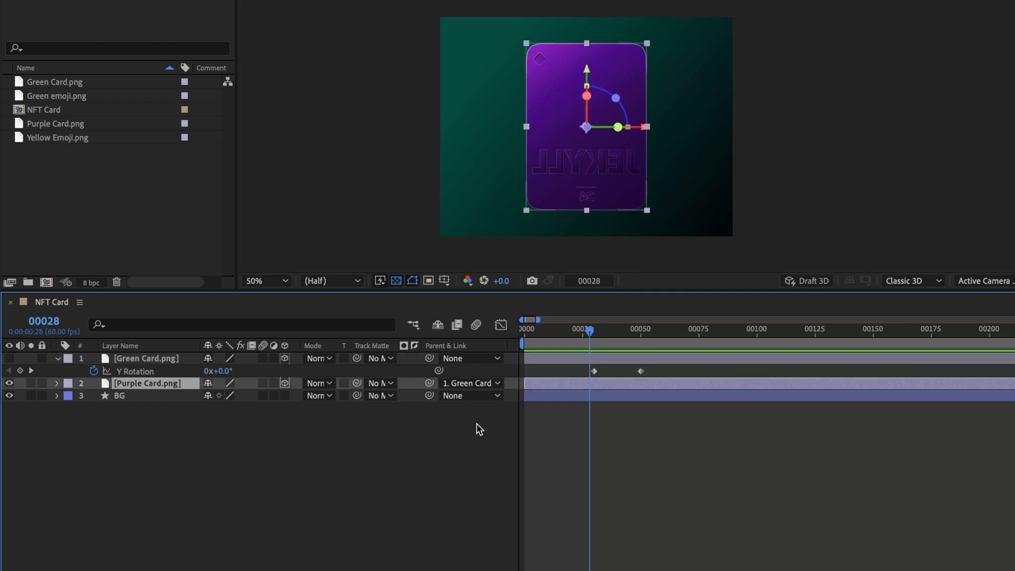
{"action": "mouse_move", "coordinate": [592, 332]}
{"action": "left_mouse_down"}
{"action": "mouse_move", "coordinate": [646, 328]}
{"action": "mouse_move", "coordinate": [591, 337]}
{"action": "left_mouse_up"}
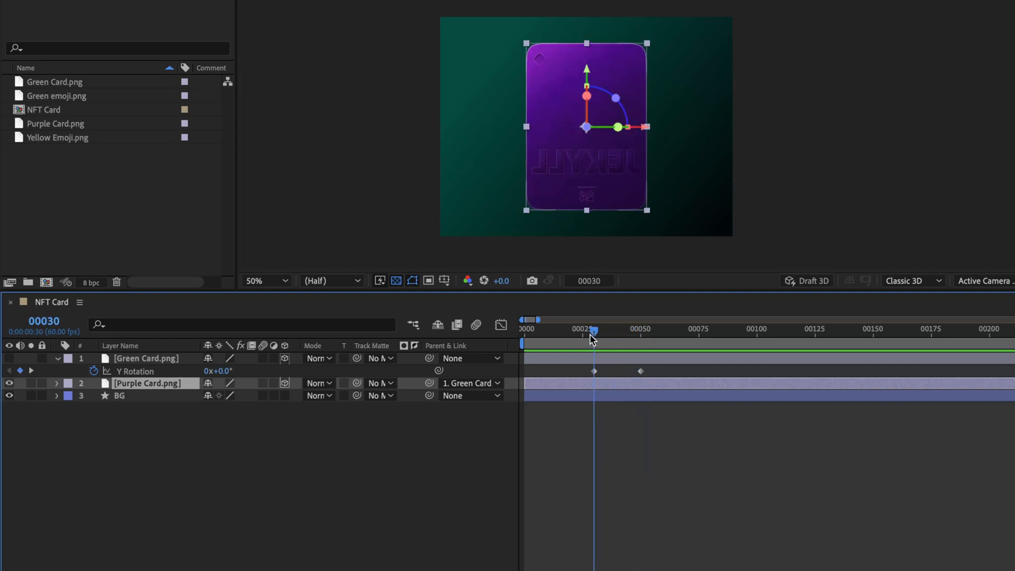
{"action": "left_click", "coordinate": [168, 359]}
{"action": "left_click", "coordinate": [157, 385]}
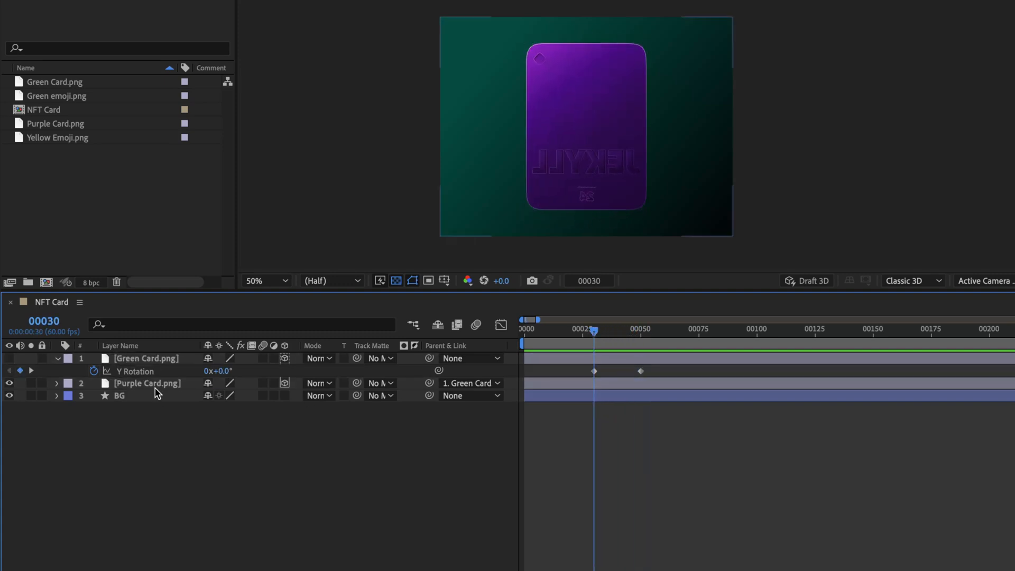
{"action": "left_click", "coordinate": [9, 358]}
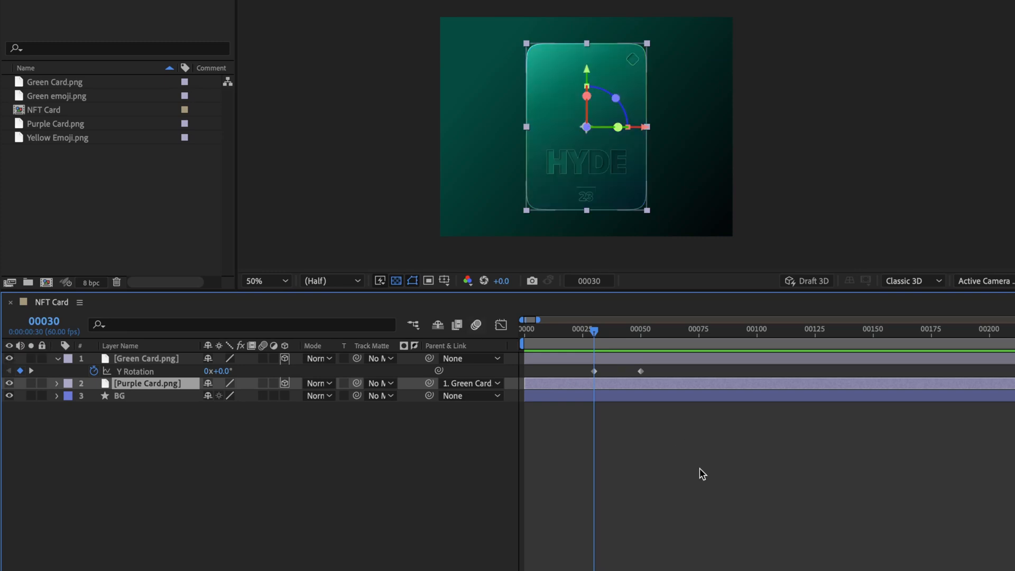
Go to frame 40, midway between the Y Rotation keyframes, and examine both card layers there.
{"action": "left_click_drag", "start_coordinate": [592, 334], "coordinate": [617, 328]}
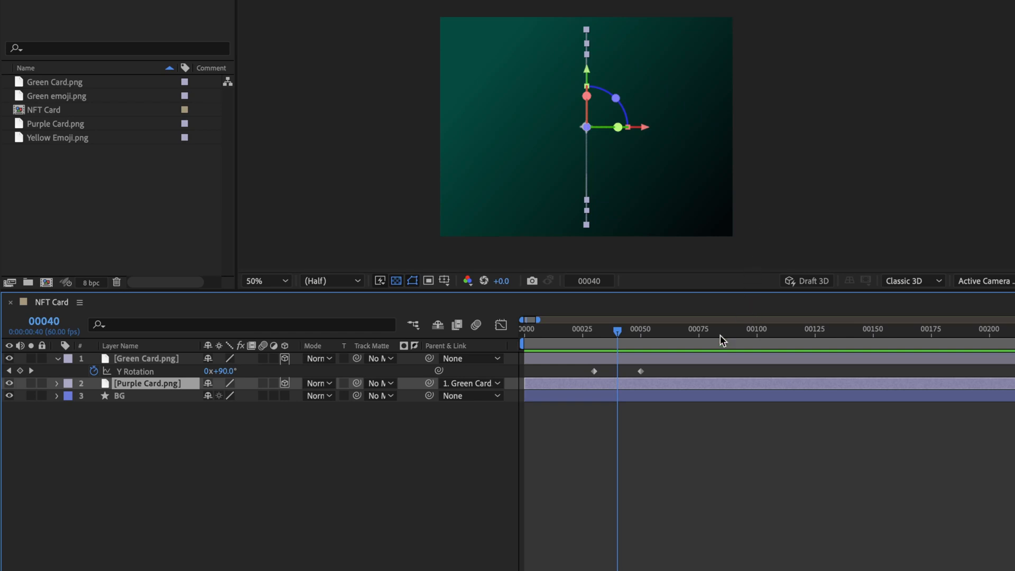
{"action": "left_click", "coordinate": [658, 360]}
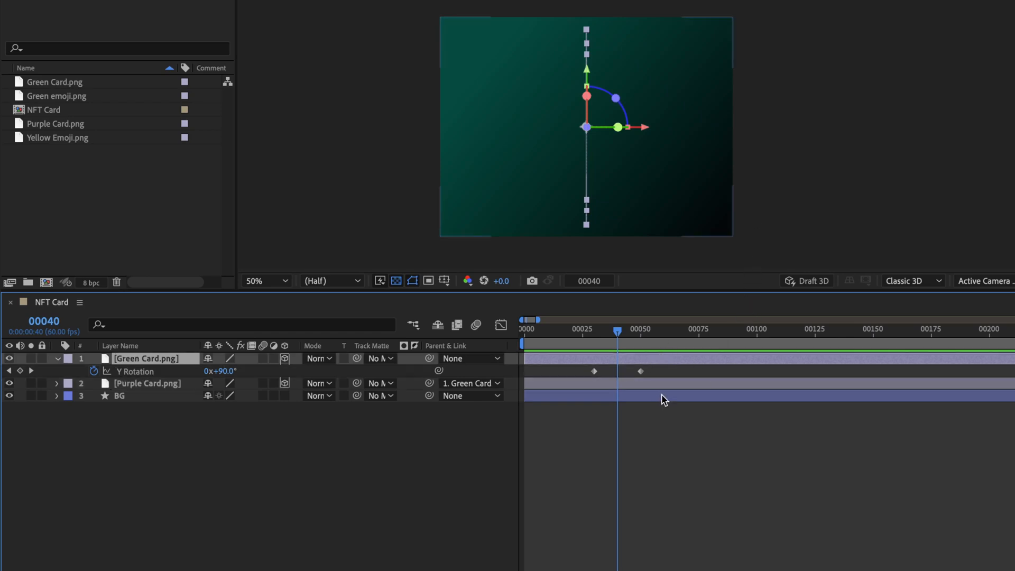
{"action": "scroll", "coordinate": [667, 393], "scroll_direction": "right", "scroll_amount": 2}
{"action": "left_click", "coordinate": [622, 380]}
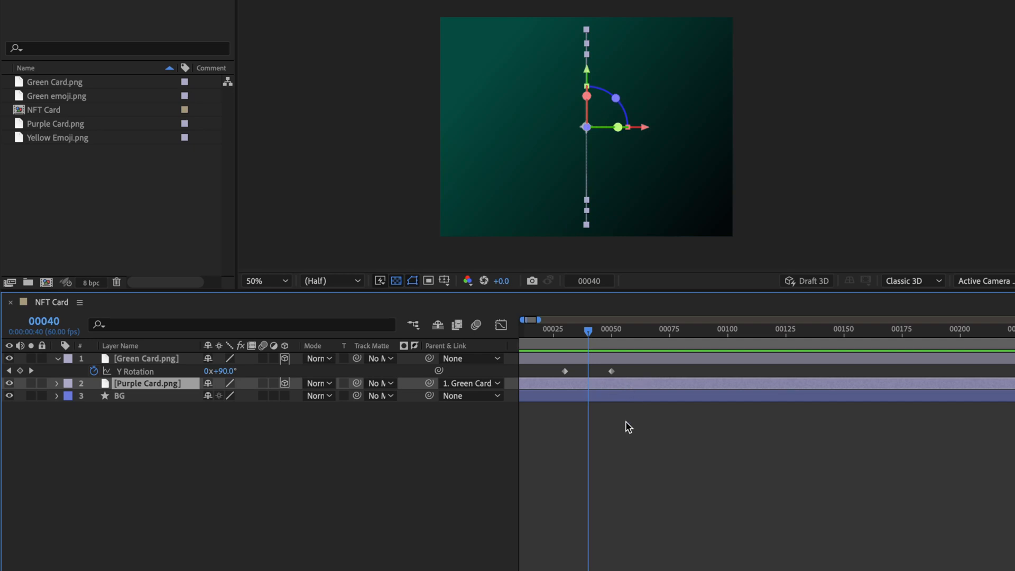
{"action": "left_click", "coordinate": [611, 359]}
{"action": "left_click", "coordinate": [641, 369]}
{"action": "left_click_drag", "start_coordinate": [639, 369], "coordinate": [525, 388]}
{"action": "left_click", "coordinate": [593, 370]}
{"action": "left_click_drag", "start_coordinate": [595, 331], "coordinate": [588, 331]}
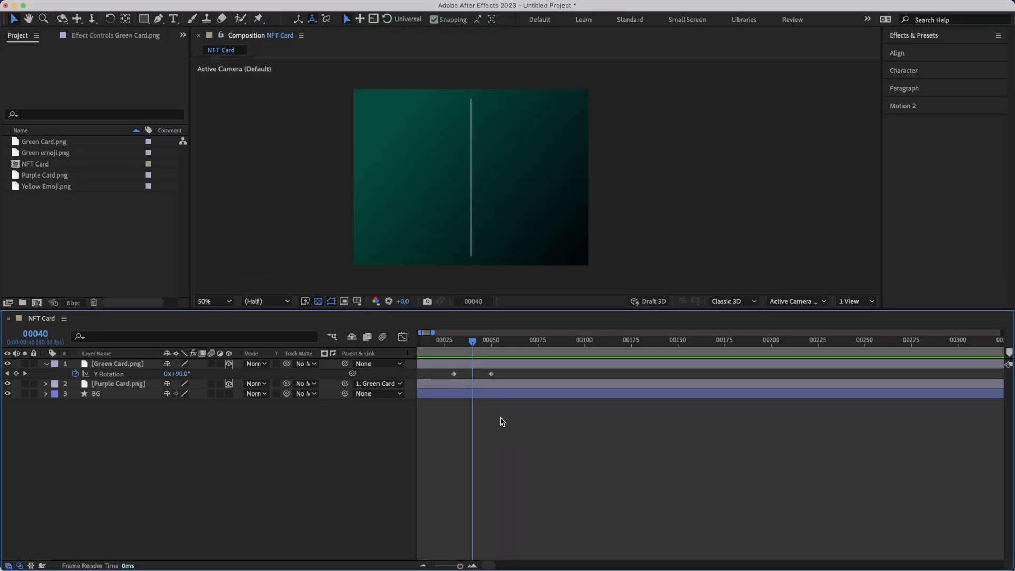
{"action": "key", "text": "u"}
{"action": "key", "text": "u"}
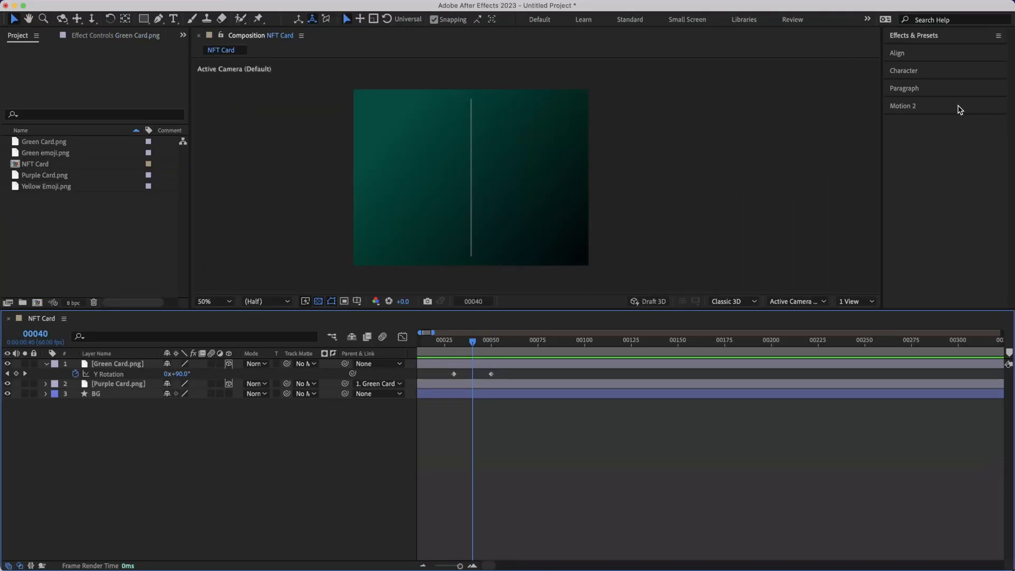
Ease the Green Card.png Y Rotation keyframes with Motion v2, applying 40 to the first keyframe and 80 to the last.
{"action": "left_click", "coordinate": [956, 106]}
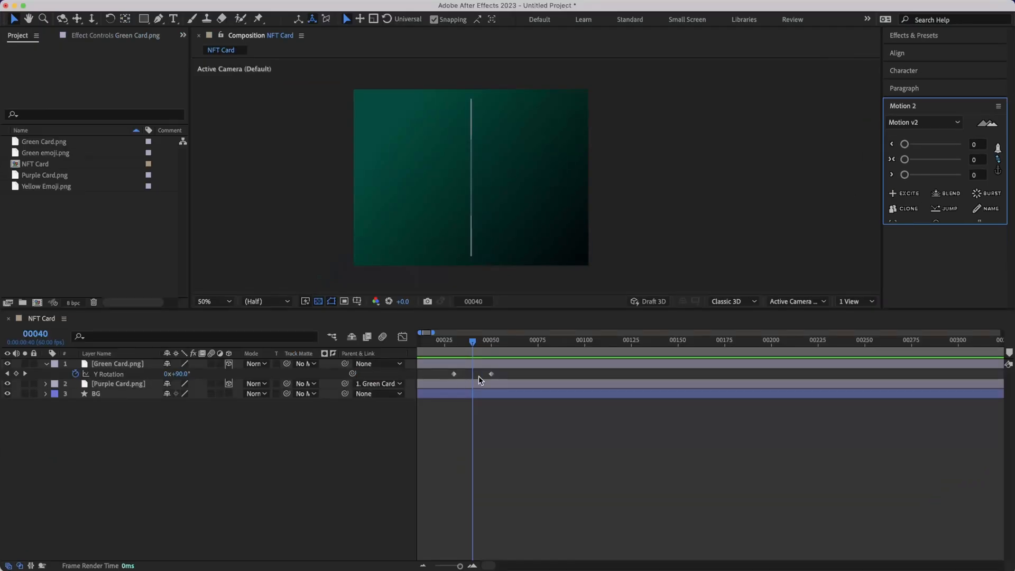
{"action": "scroll", "coordinate": [411, 410], "scroll_direction": "left", "scroll_amount": 2}
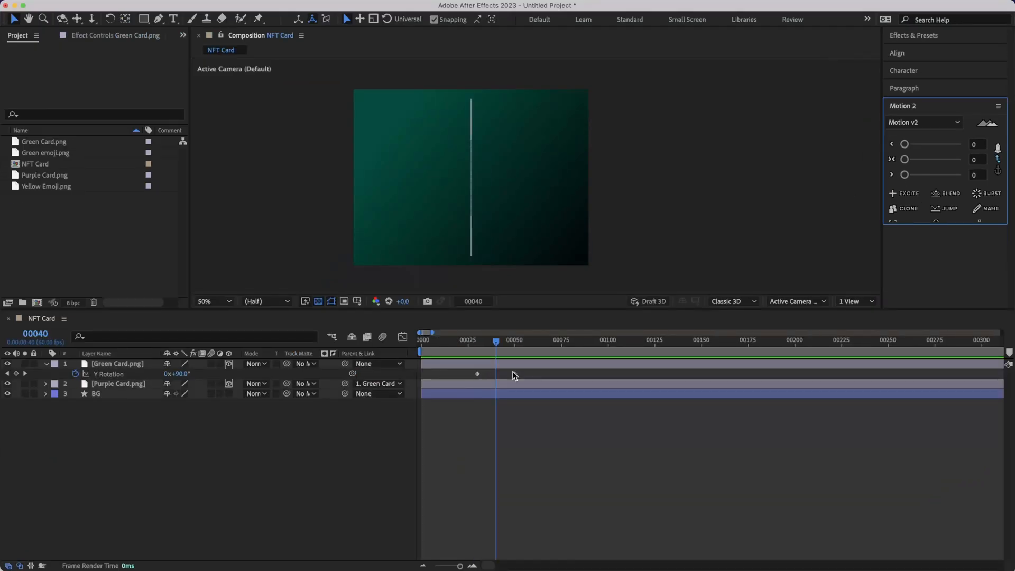
{"action": "left_click", "coordinate": [488, 373]}
{"action": "left_click", "coordinate": [487, 371]}
{"action": "right_click", "coordinate": [476, 374]}
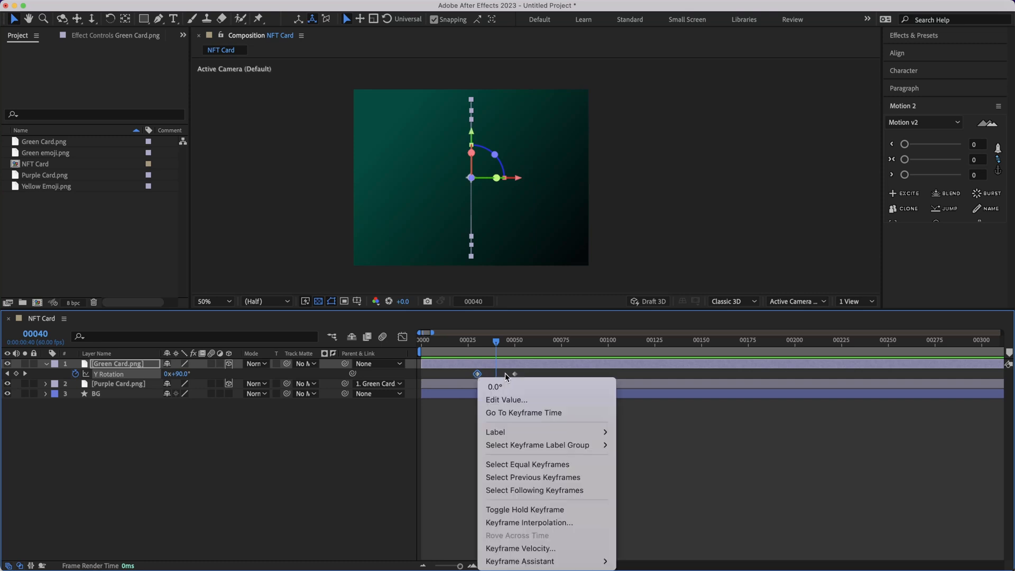
{"action": "left_click", "coordinate": [556, 548]}
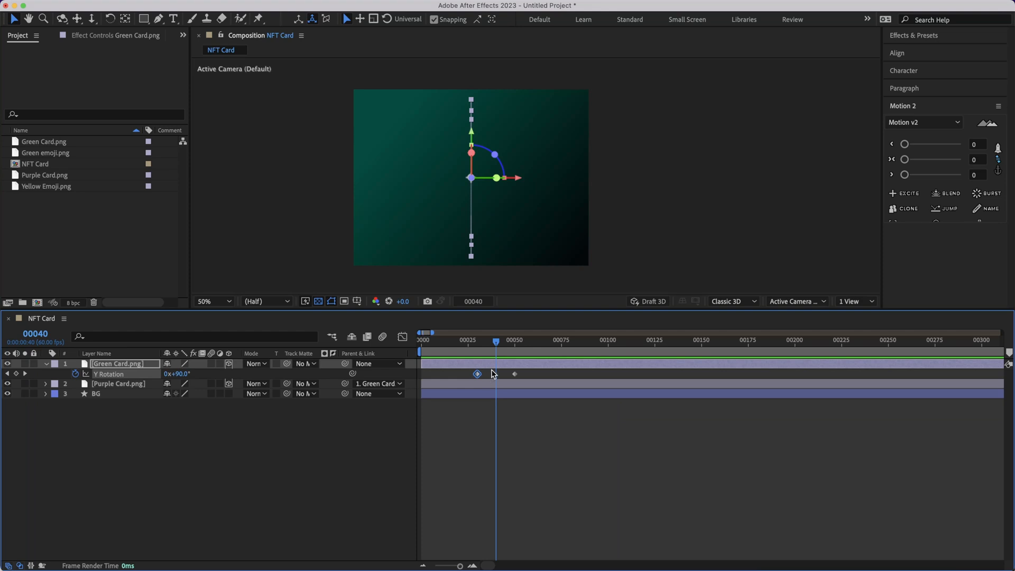
{"action": "left_click_drag", "start_coordinate": [487, 370], "coordinate": [461, 386]}
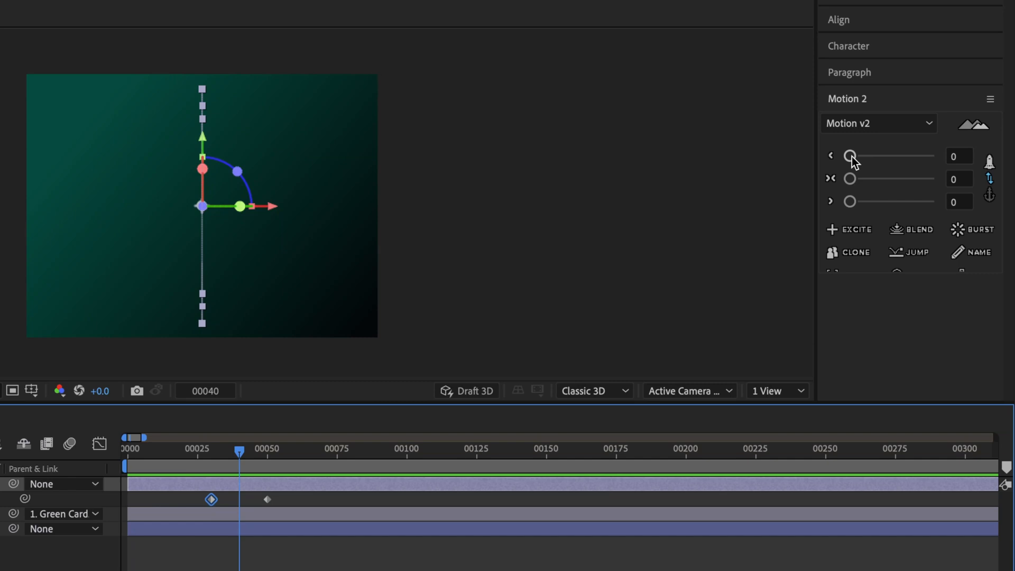
{"action": "left_click_drag", "start_coordinate": [852, 157], "coordinate": [885, 158]}
{"action": "left_click_drag", "start_coordinate": [282, 494], "coordinate": [258, 509]}
{"action": "left_click_drag", "start_coordinate": [850, 202], "coordinate": [917, 195]}
{"action": "left_click", "coordinate": [484, 430]}
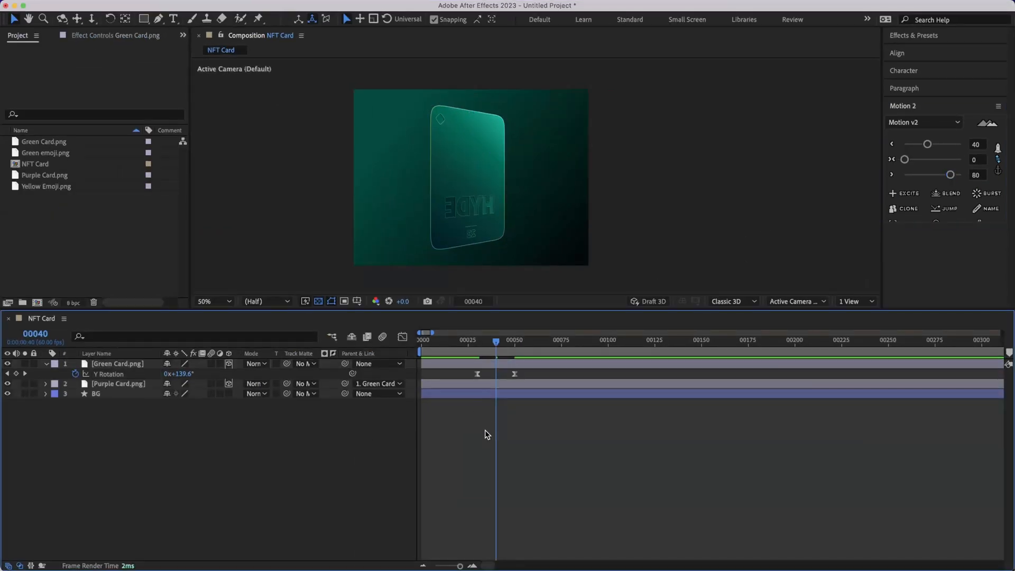
Play back the eased card flip to preview its motion.
{"action": "mouse_move", "coordinate": [492, 348]}
{"action": "left_mouse_down"}
{"action": "mouse_move", "coordinate": [436, 342]}
{"action": "mouse_move", "coordinate": [485, 343]}
{"action": "left_mouse_up"}
{"action": "key", "text": "space"}
{"action": "key", "text": "space"}
{"action": "left_click", "coordinate": [439, 345]}
{"action": "key", "text": "space"}
Give the composition viewer more height and place the playhead at frame 37, where the card is edge-on.
{"action": "key", "text": "="}
{"action": "key", "text": "="}
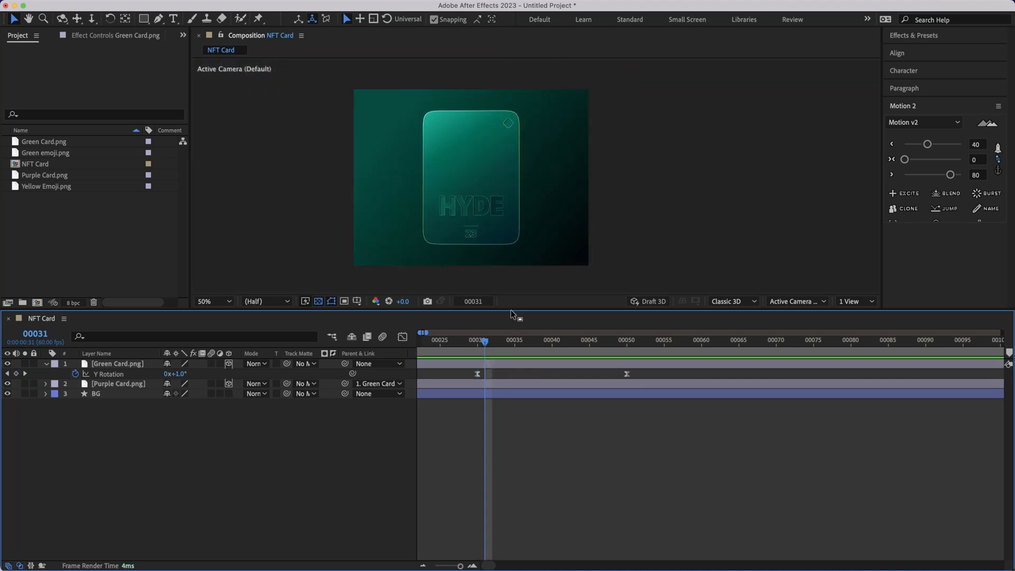
{"action": "left_click_drag", "start_coordinate": [512, 309], "coordinate": [512, 368]}
{"action": "left_click_drag", "start_coordinate": [482, 401], "coordinate": [528, 403]}
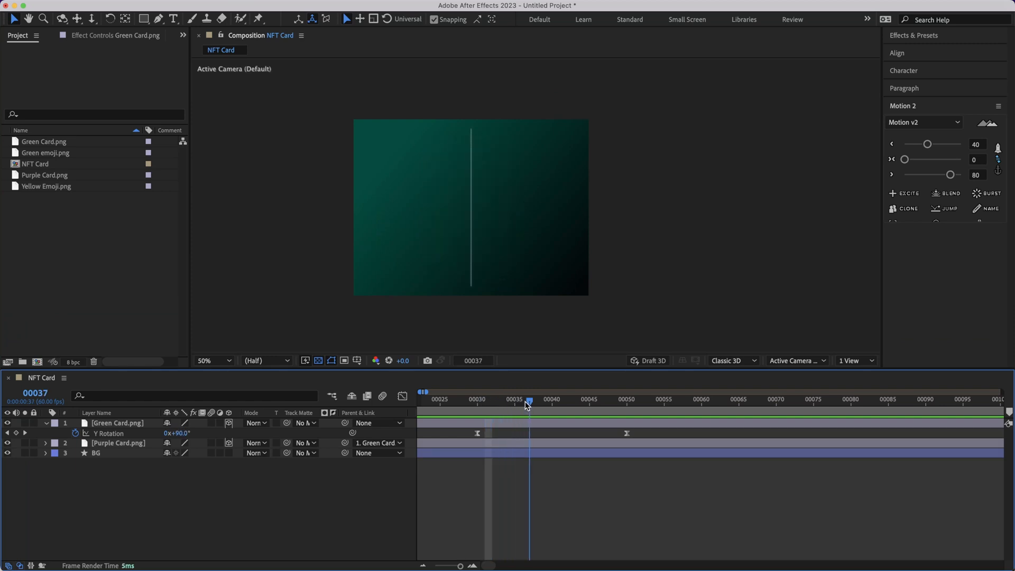
{"action": "key", "text": "period"}
{"action": "key", "text": "comma"}
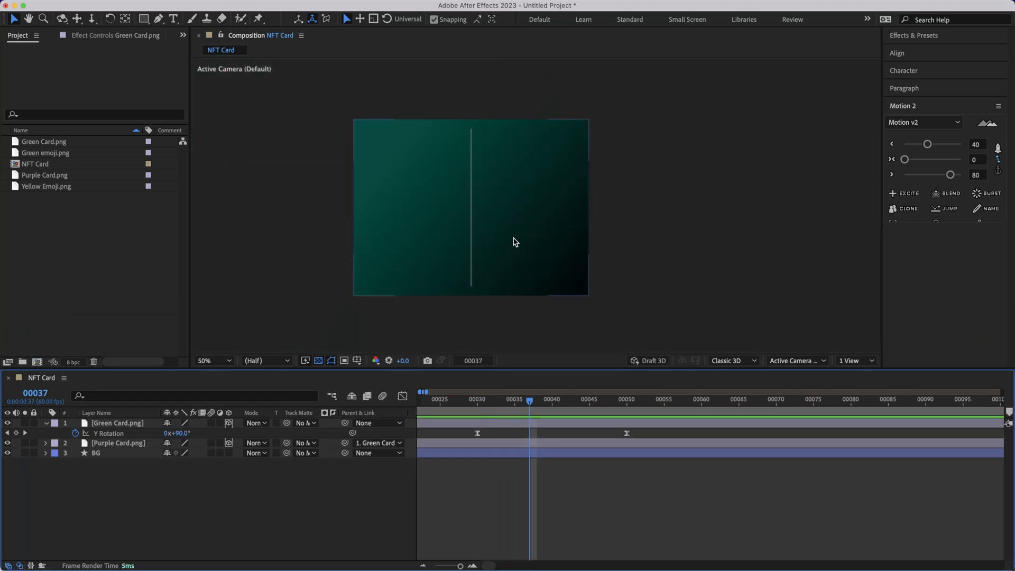
{"action": "left_click_drag", "start_coordinate": [529, 402], "coordinate": [530, 403]}
Trim the end of the Green Card.png layer to frame 37.
{"action": "left_click", "coordinate": [122, 426]}
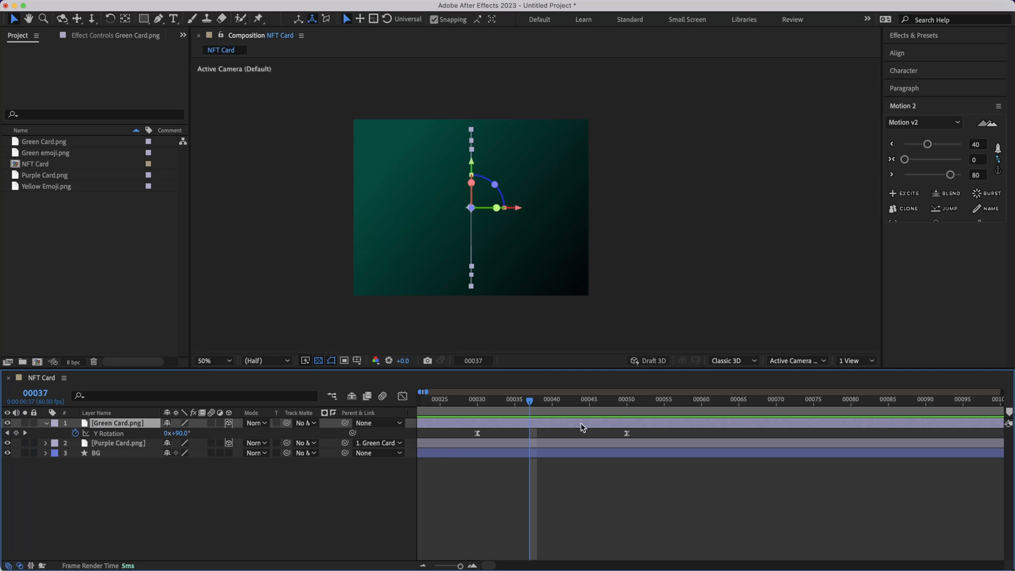
{"action": "left_click", "coordinate": [605, 512]}
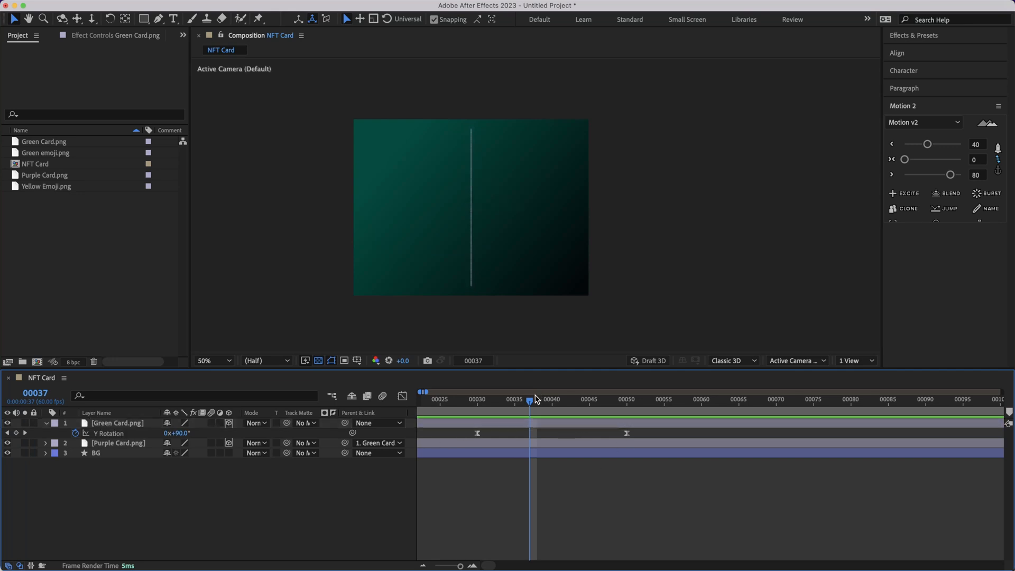
{"action": "left_click", "coordinate": [538, 426]}
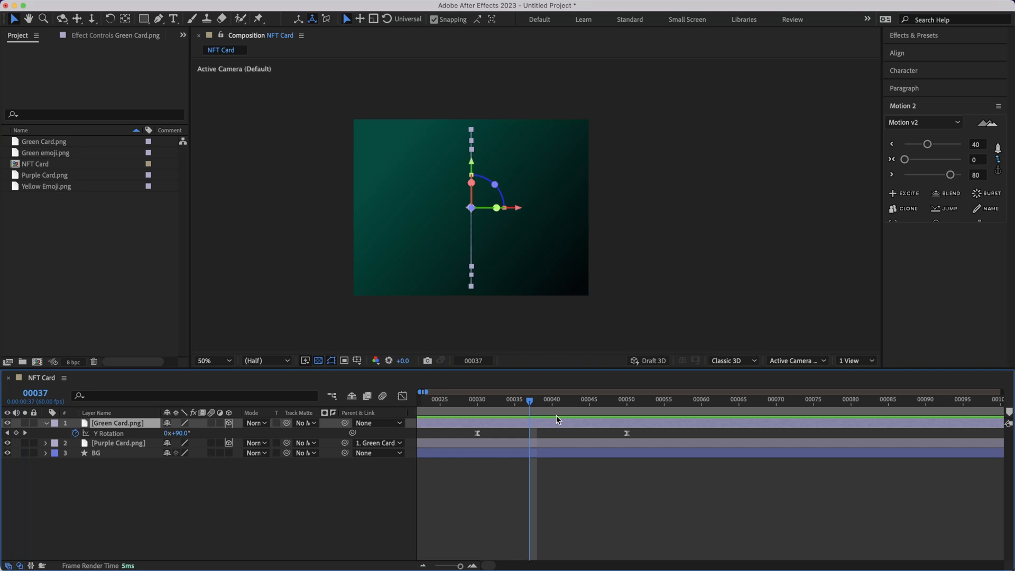
{"action": "key", "text": "alt+bracketright"}
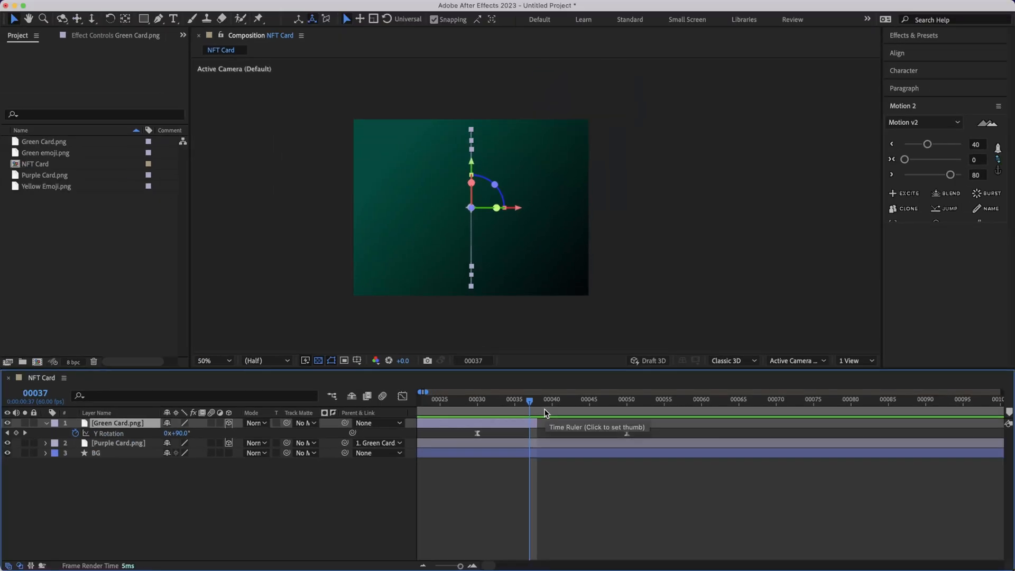
{"action": "mouse_move", "coordinate": [533, 404]}
{"action": "left_mouse_down"}
{"action": "mouse_move", "coordinate": [546, 402]}
{"action": "mouse_move", "coordinate": [515, 400]}
{"action": "mouse_move", "coordinate": [551, 400]}
{"action": "mouse_move", "coordinate": [528, 397]}
{"action": "left_mouse_up"}
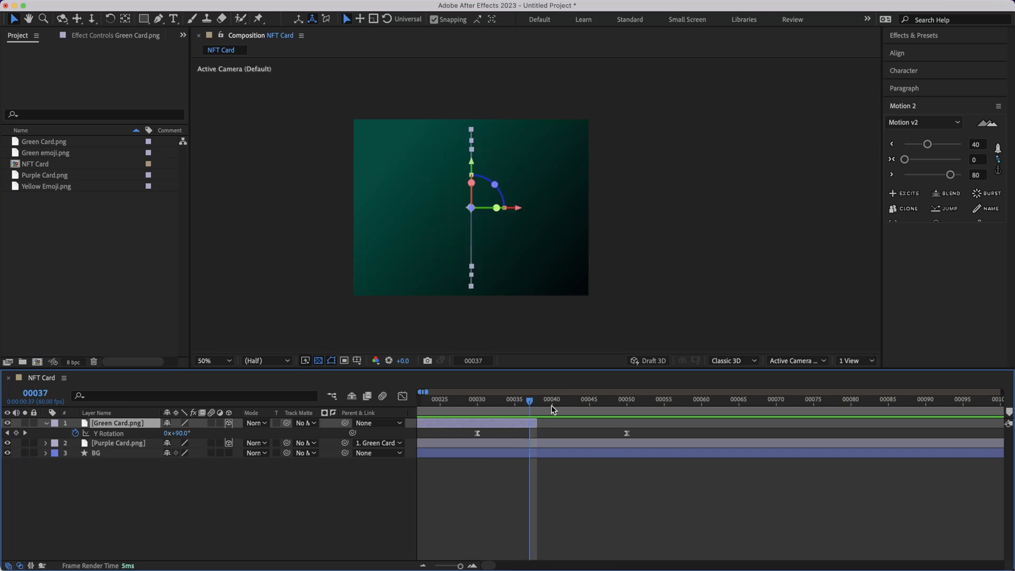
Trim the start of the Purple Card.png layer to frame 37 and return the playhead to the first Y Rotation keyframe.
{"action": "left_click", "coordinate": [569, 443]}
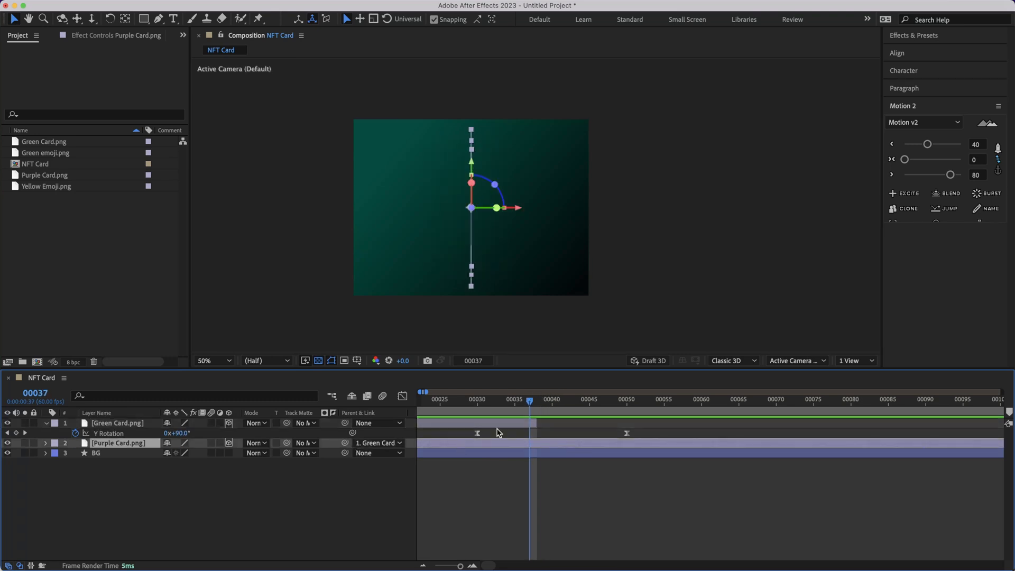
{"action": "key", "text": "space"}
{"action": "key", "text": "space"}
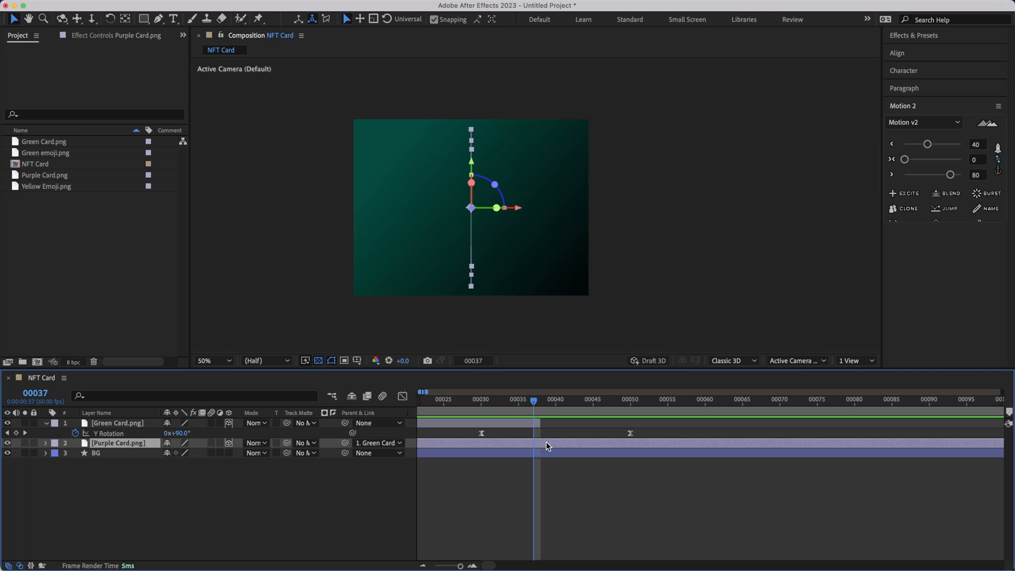
{"action": "key", "text": "alt+bracketleft"}
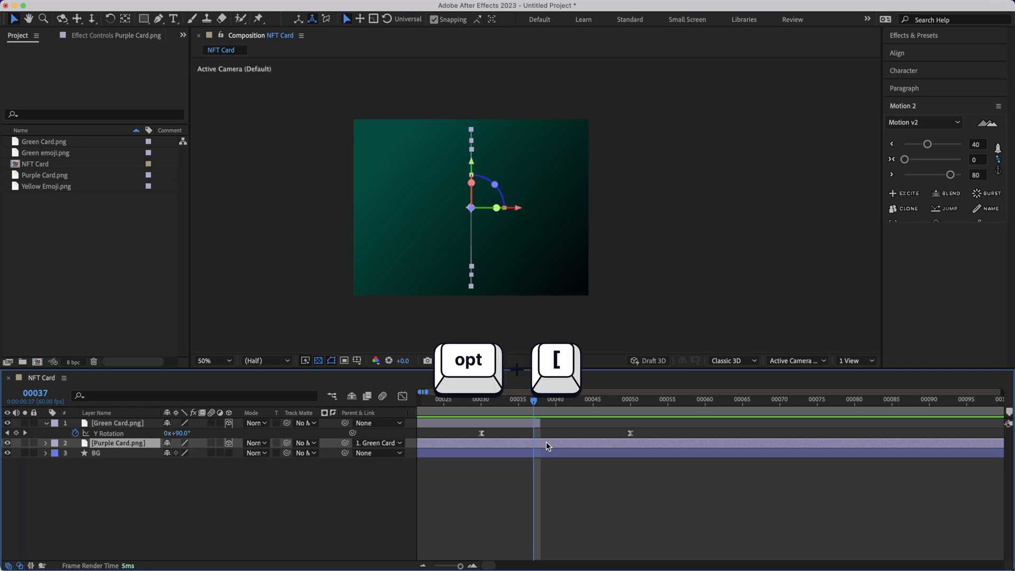
{"action": "left_click", "coordinate": [579, 486]}
{"action": "scroll", "coordinate": [555, 444], "scroll_direction": "down", "scroll_amount": 5}
{"action": "scroll", "coordinate": [603, 453], "scroll_direction": "down", "scroll_amount": 3}
{"action": "scroll", "coordinate": [600, 459], "scroll_direction": "up", "scroll_amount": 8}
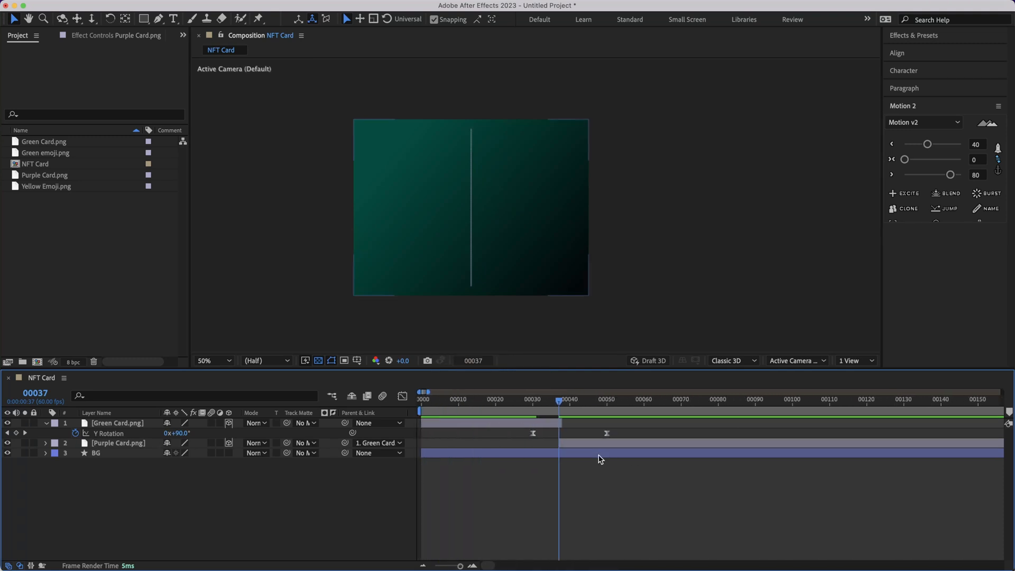
{"action": "mouse_move", "coordinate": [558, 401]}
{"action": "left_mouse_down"}
{"action": "mouse_move", "coordinate": [527, 400]}
{"action": "mouse_move", "coordinate": [605, 390]}
{"action": "mouse_move", "coordinate": [453, 400]}
{"action": "mouse_move", "coordinate": [614, 407]}
{"action": "mouse_move", "coordinate": [509, 408]}
{"action": "mouse_move", "coordinate": [584, 400]}
{"action": "mouse_move", "coordinate": [546, 400]}
{"action": "left_mouse_up"}
{"action": "key", "text": "j"}
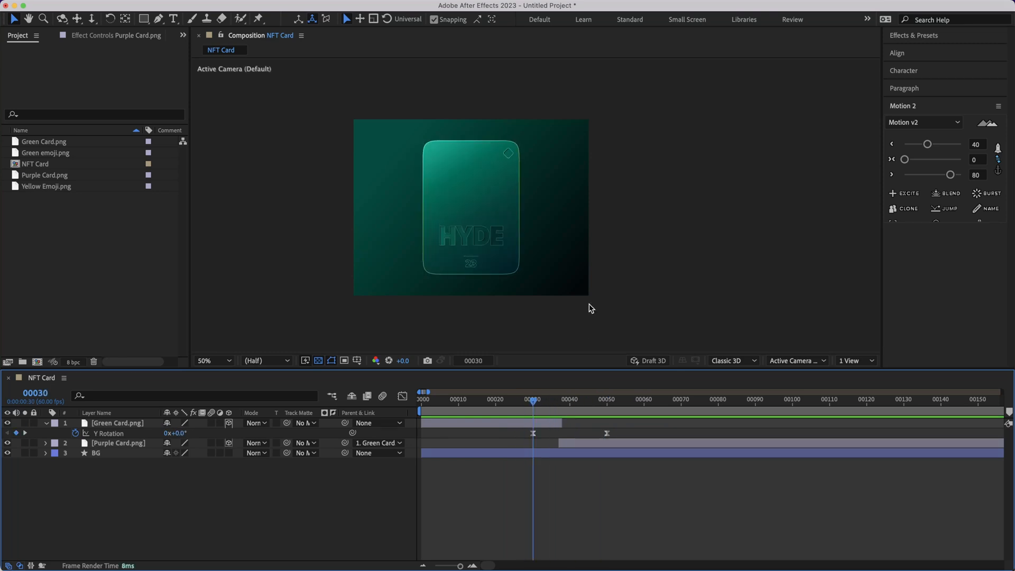
{"action": "left_click", "coordinate": [77, 216]}
{"action": "left_click", "coordinate": [45, 153]}
{"action": "left_click_drag", "start_coordinate": [42, 154], "coordinate": [461, 176]}
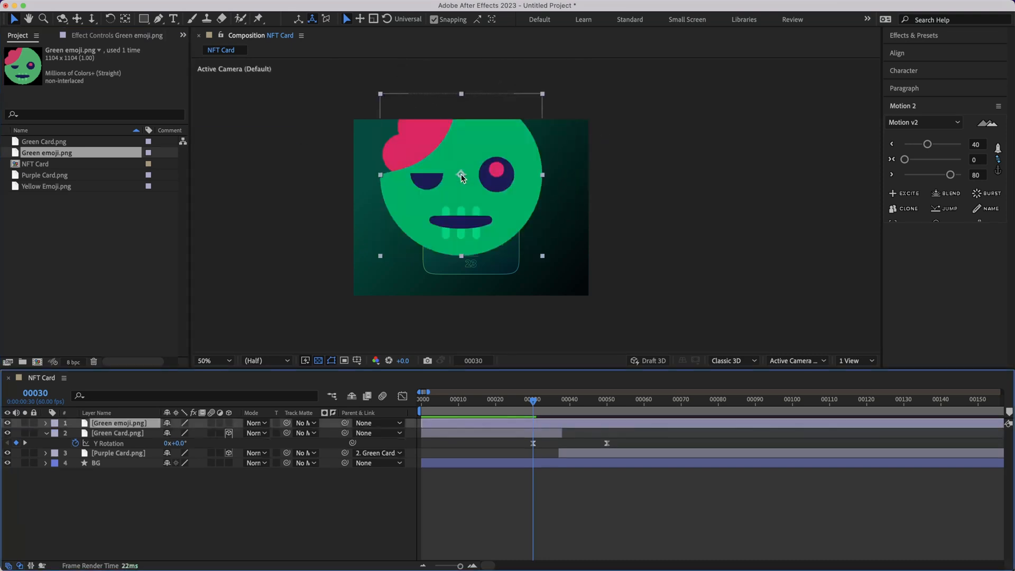
{"action": "key", "text": "Delete"}
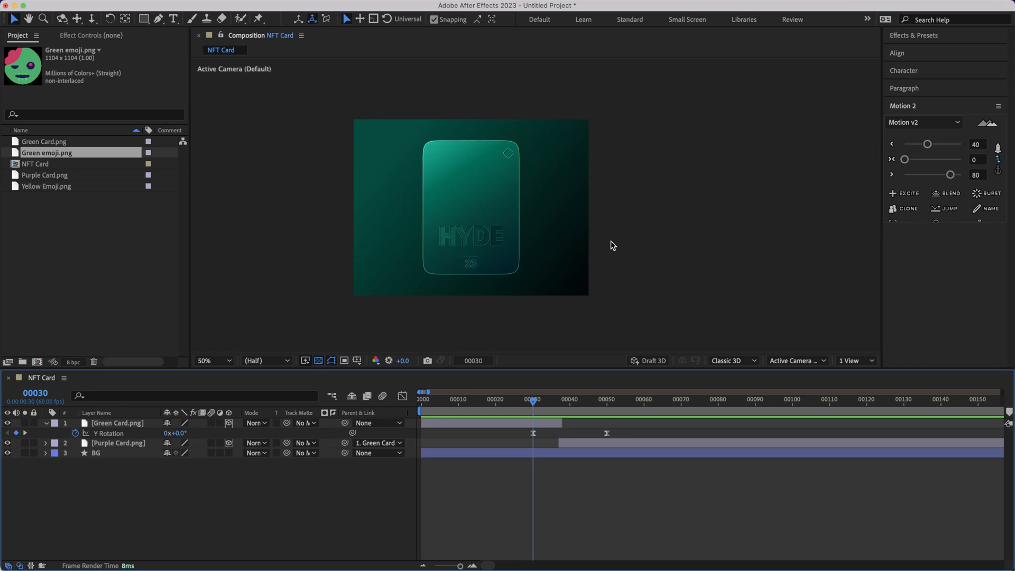
{"action": "left_click", "coordinate": [660, 246]}
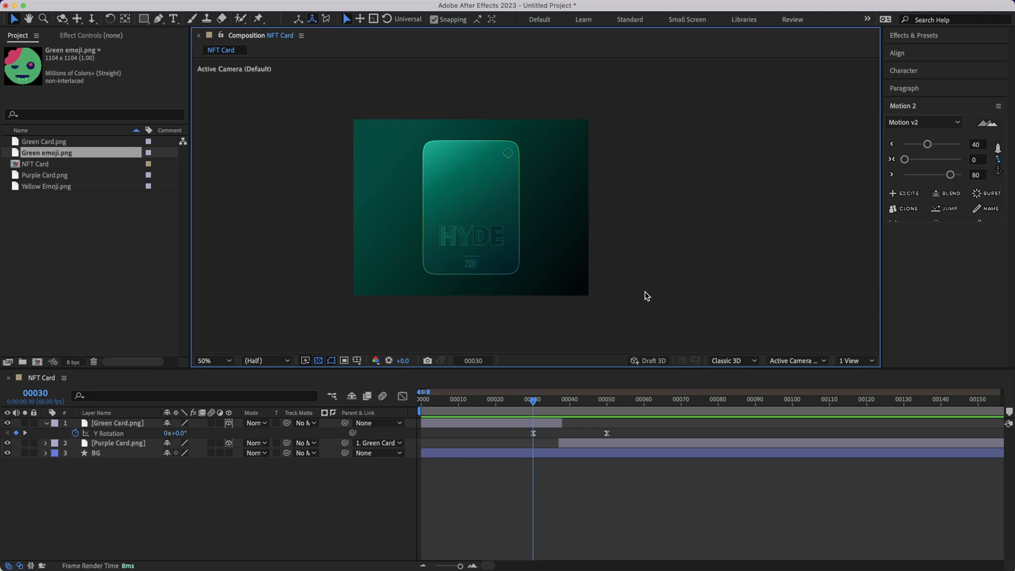
Create a new 2400 x 1080 px composition named Emoji at 60 frames per second.
{"action": "key", "text": "super+n"}
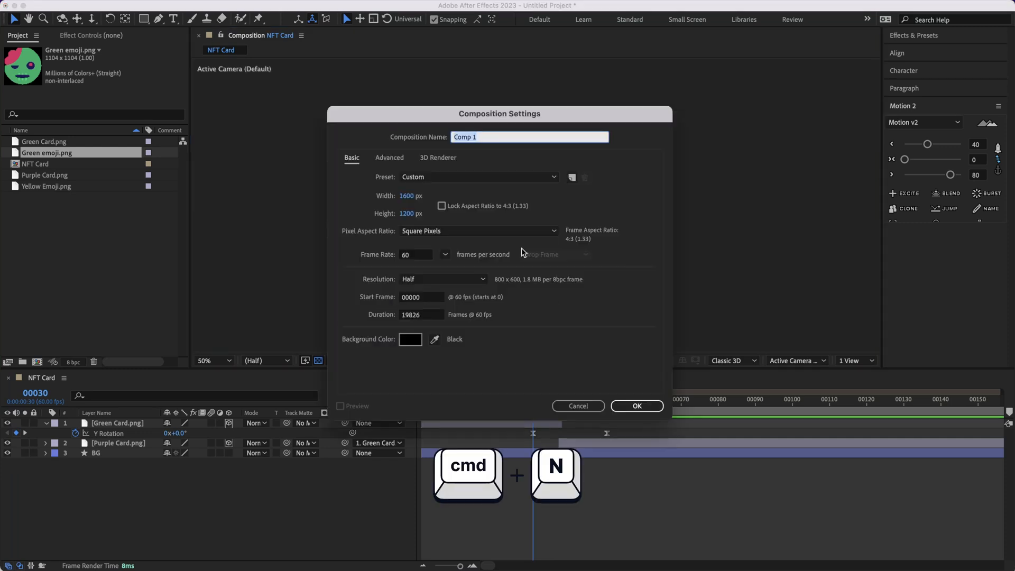
{"action": "left_click", "coordinate": [403, 195]}
{"action": "left_click", "coordinate": [409, 210]}
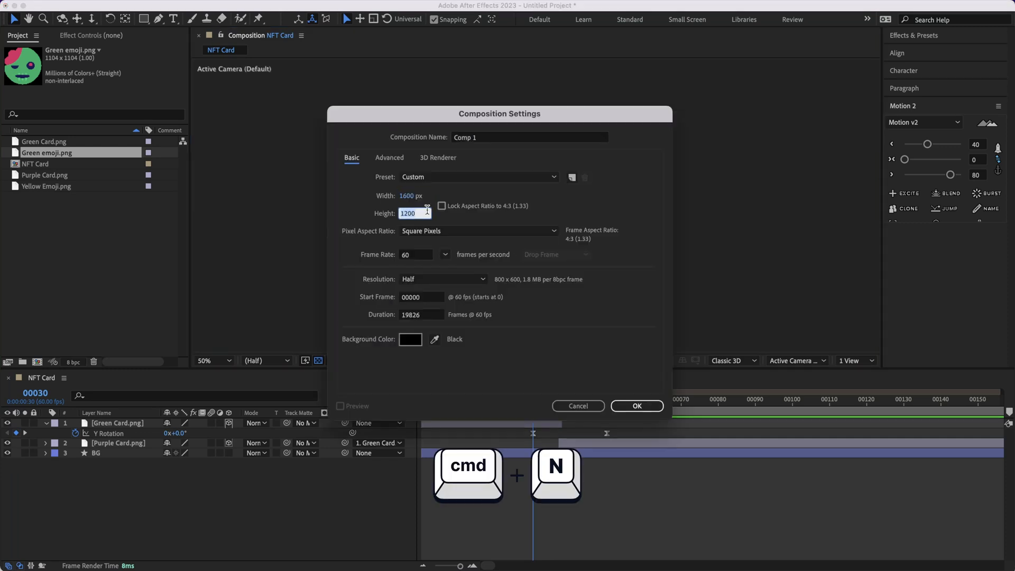
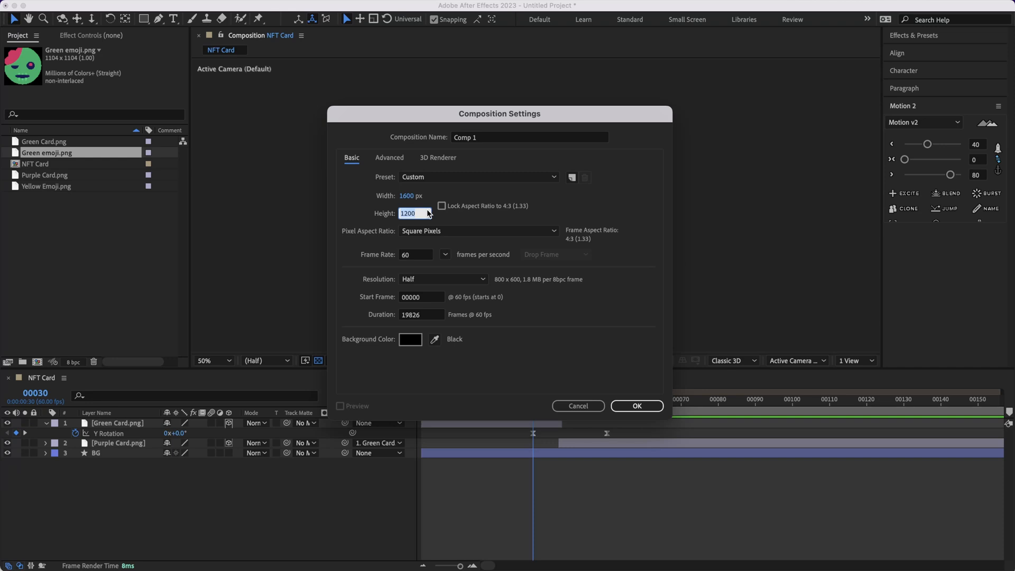
{"action": "type", "text": "1080"}
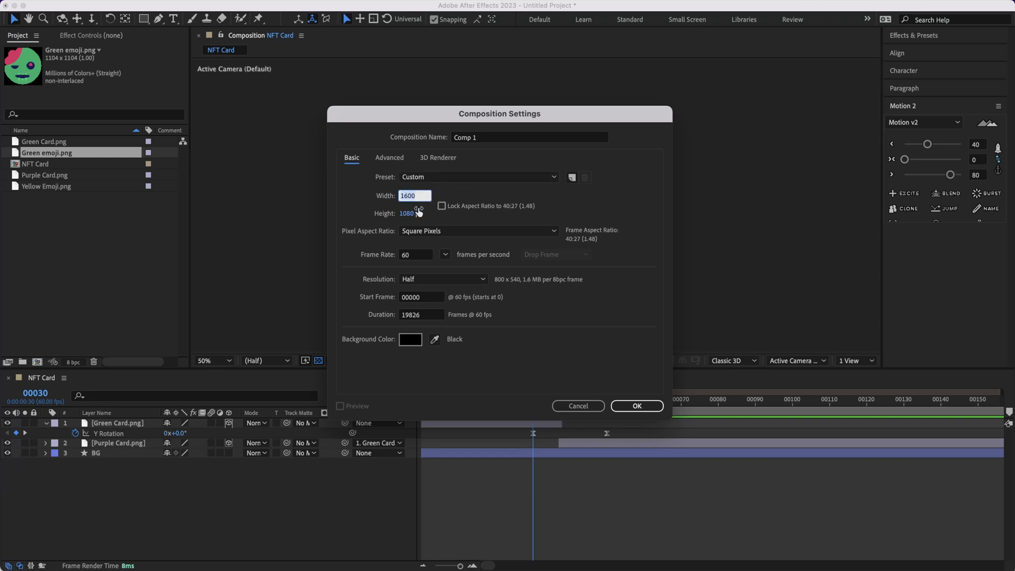
{"action": "type", "text": "2400"}
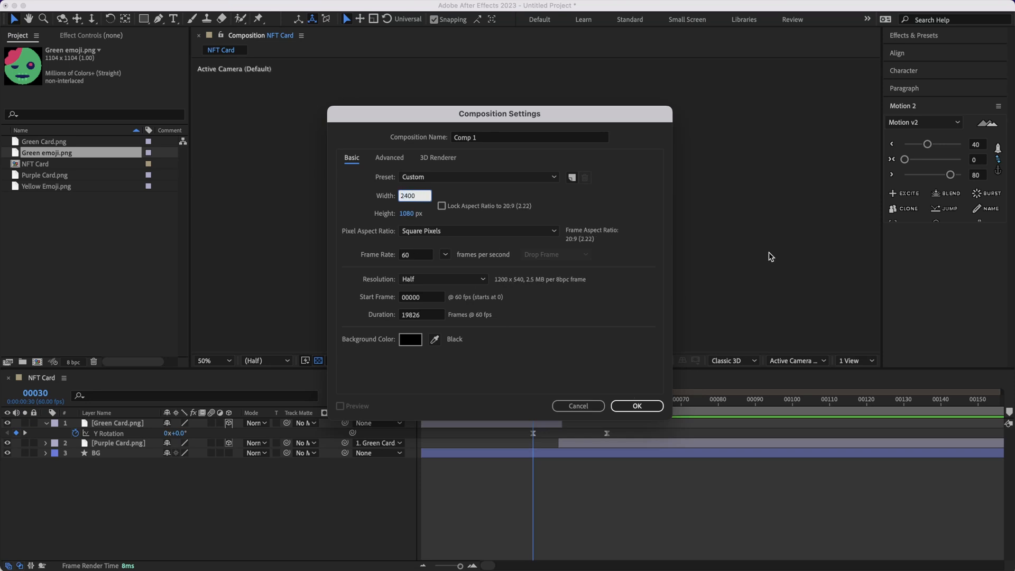
{"action": "left_click", "coordinate": [485, 133]}
{"action": "type", "text": "Emoji"}
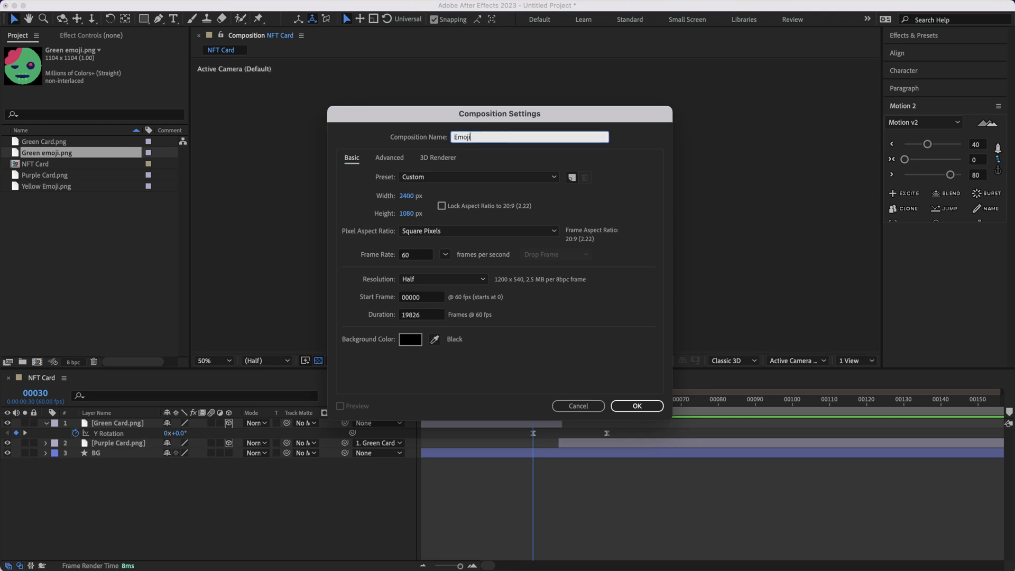
{"action": "key", "text": "Return"}
Add Yellow Emoji.png as a centred layer in the Emoji composition.
{"action": "key", "text": "h"}
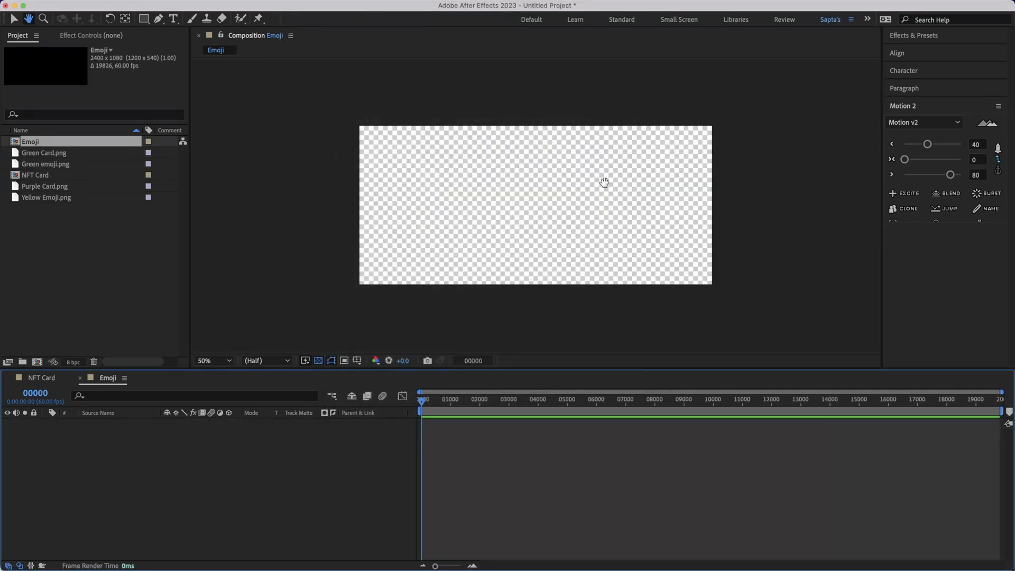
{"action": "left_click_drag", "start_coordinate": [604, 183], "coordinate": [543, 206]}
{"action": "key", "text": "v"}
{"action": "left_click", "coordinate": [111, 233]}
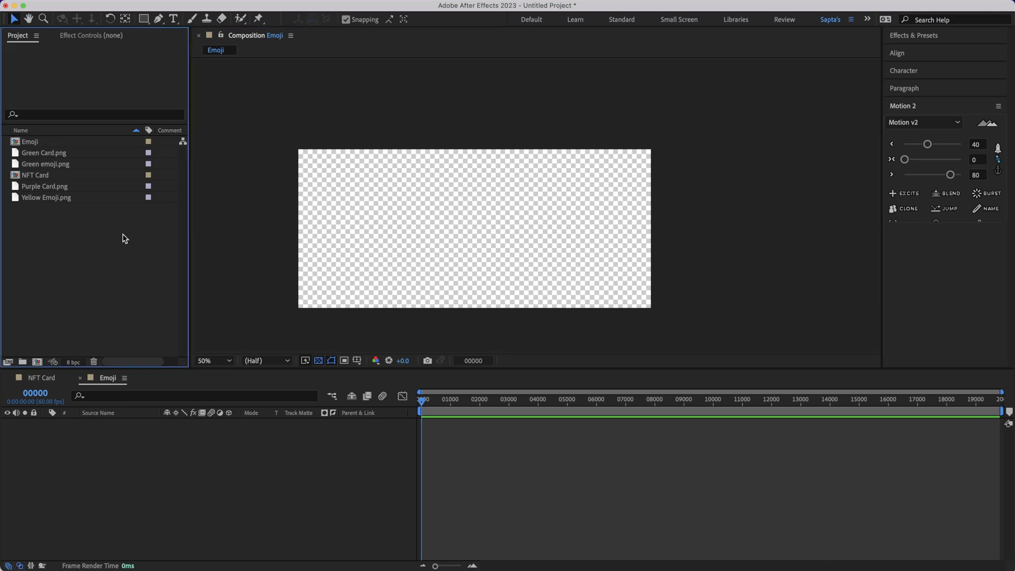
{"action": "left_click", "coordinate": [47, 199]}
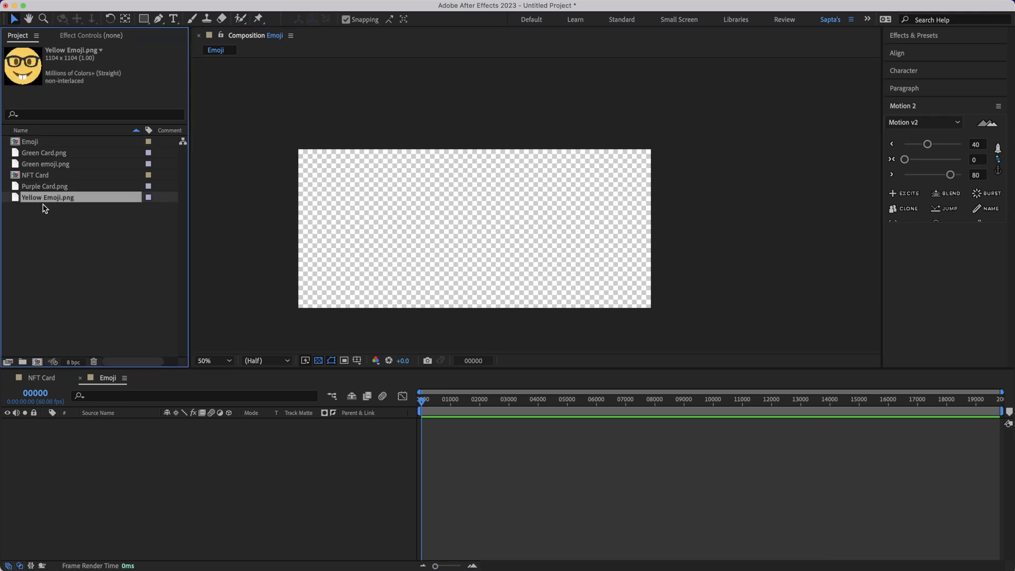
{"action": "left_click_drag", "start_coordinate": [50, 197], "coordinate": [159, 521]}
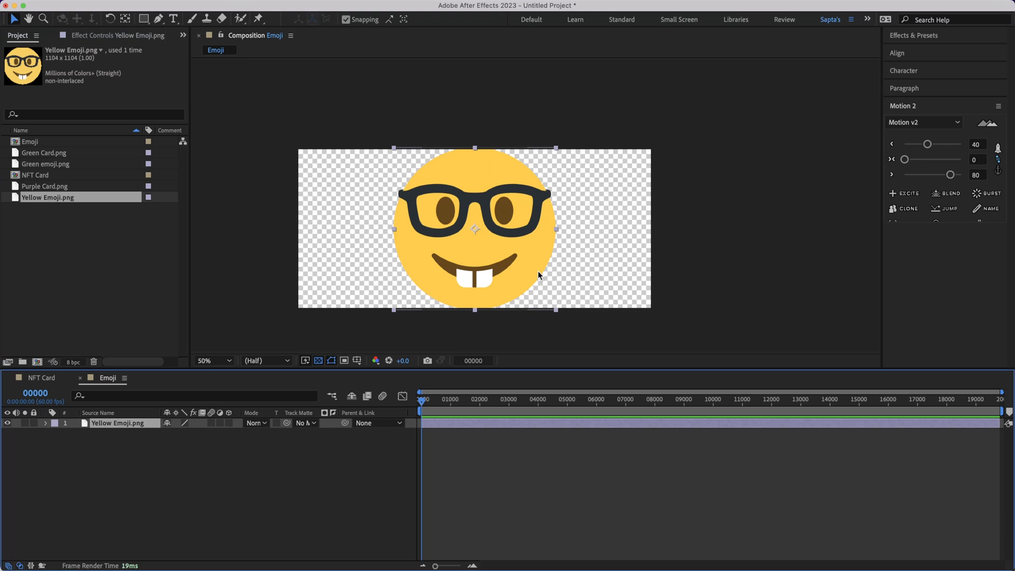
Scale the Yellow Emoji.png layer to 76%.
{"action": "key", "text": "s"}
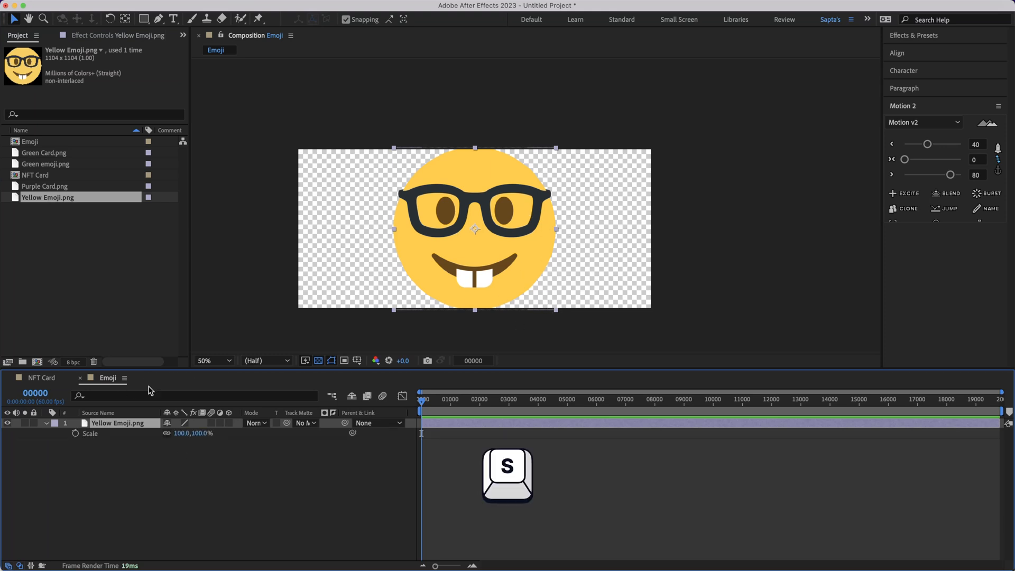
{"action": "left_click", "coordinate": [200, 523]}
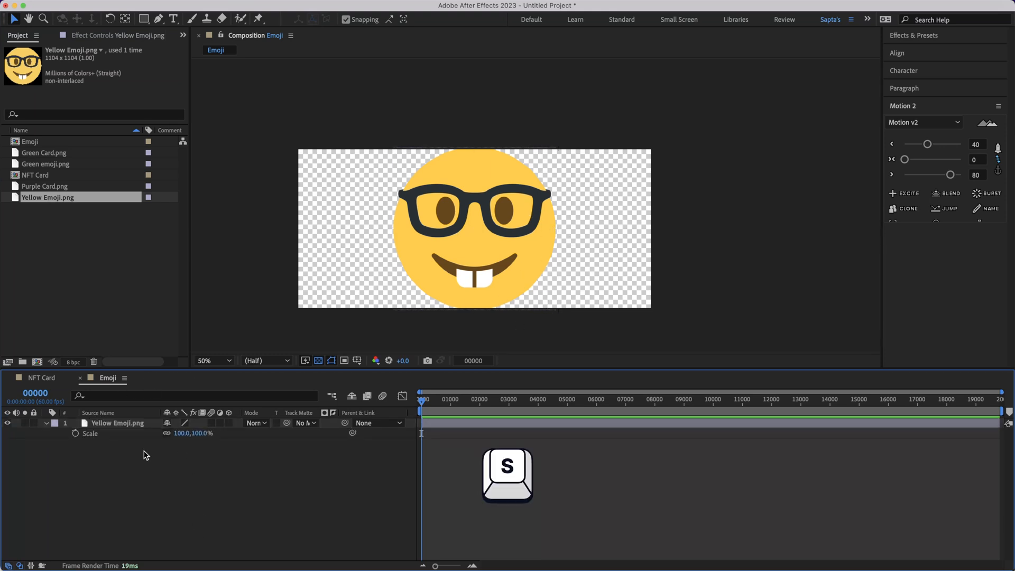
{"action": "left_click", "coordinate": [111, 427]}
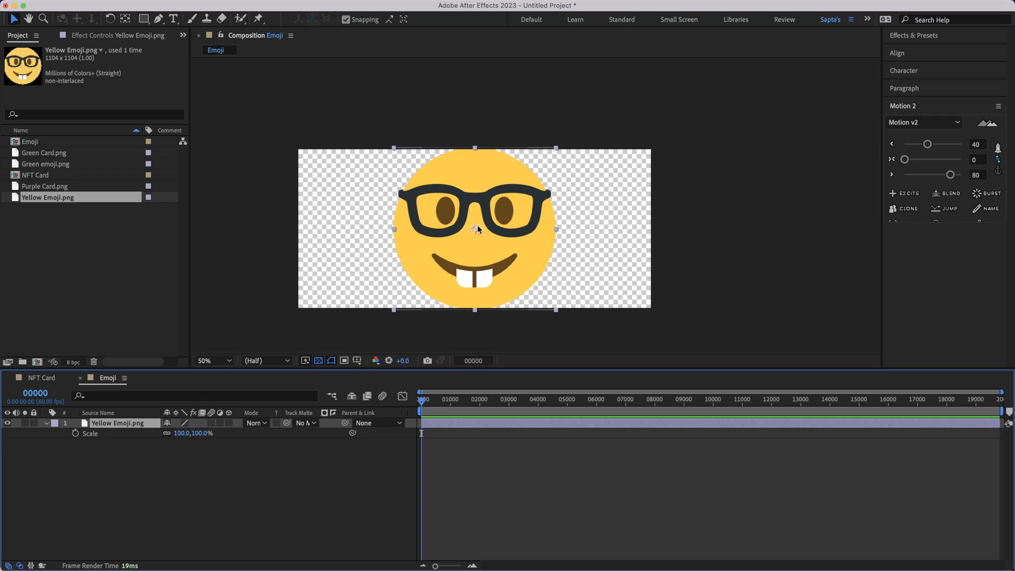
{"action": "left_click", "coordinate": [183, 433]}
{"action": "left_click", "coordinate": [194, 480]}
{"action": "left_click", "coordinate": [182, 433]}
{"action": "type", "text": "88"}
{"action": "key", "text": "Return"}
{"action": "left_click_drag", "start_coordinate": [177, 433], "coordinate": [171, 433]}
{"action": "left_click", "coordinate": [200, 465]}
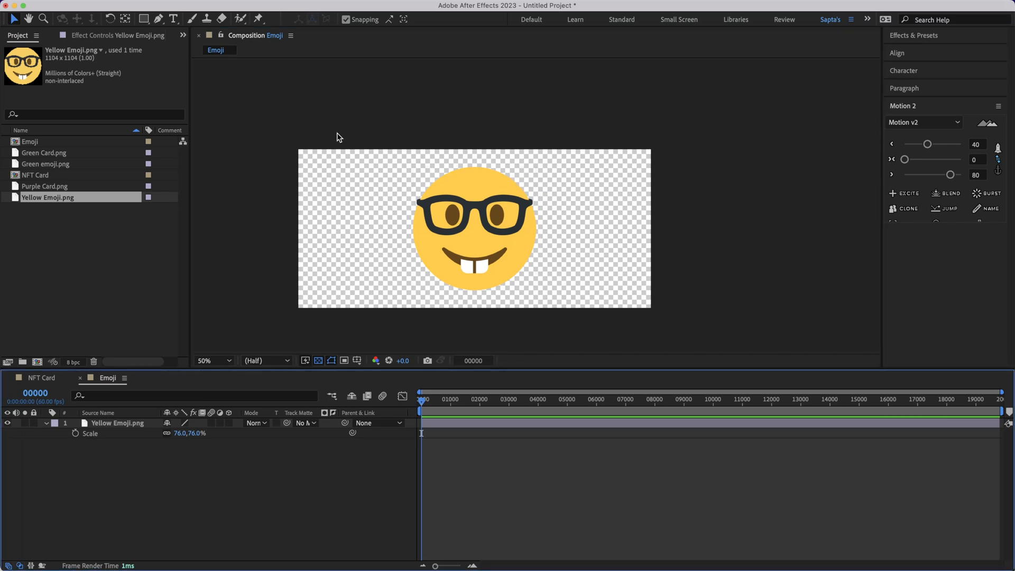
Create a rectangle shape layer filling the whole Emoji composition and place it beneath the Yellow Emoji.png layer.
{"action": "left_click", "coordinate": [339, 106]}
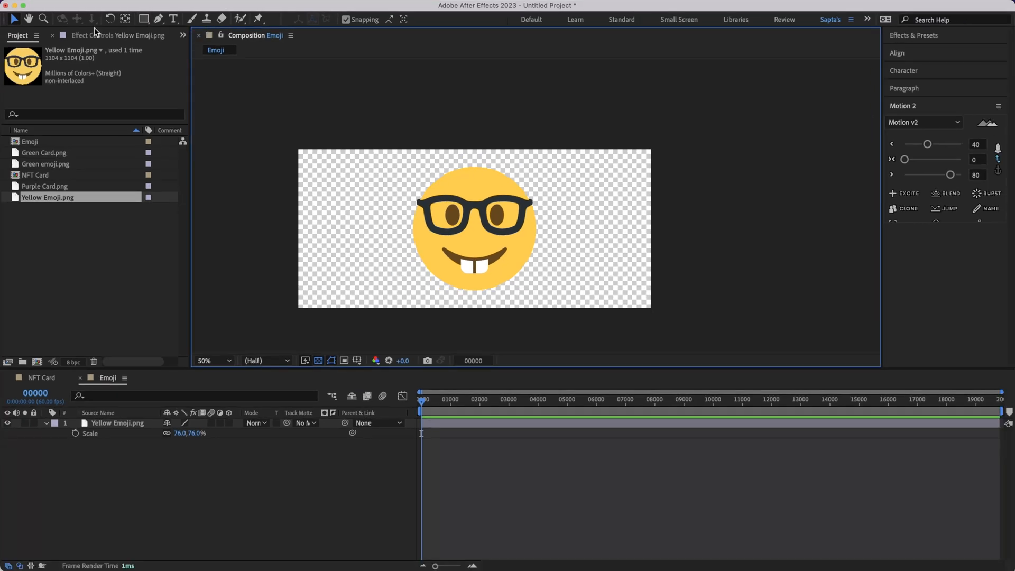
{"action": "double_click", "coordinate": [145, 21]}
{"action": "key", "text": "v"}
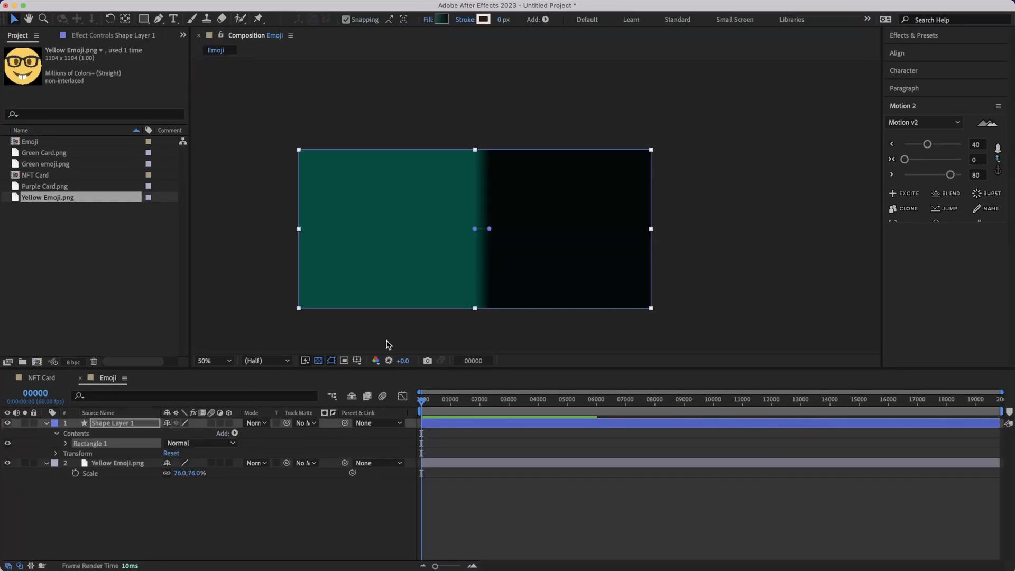
{"action": "left_click", "coordinate": [125, 426]}
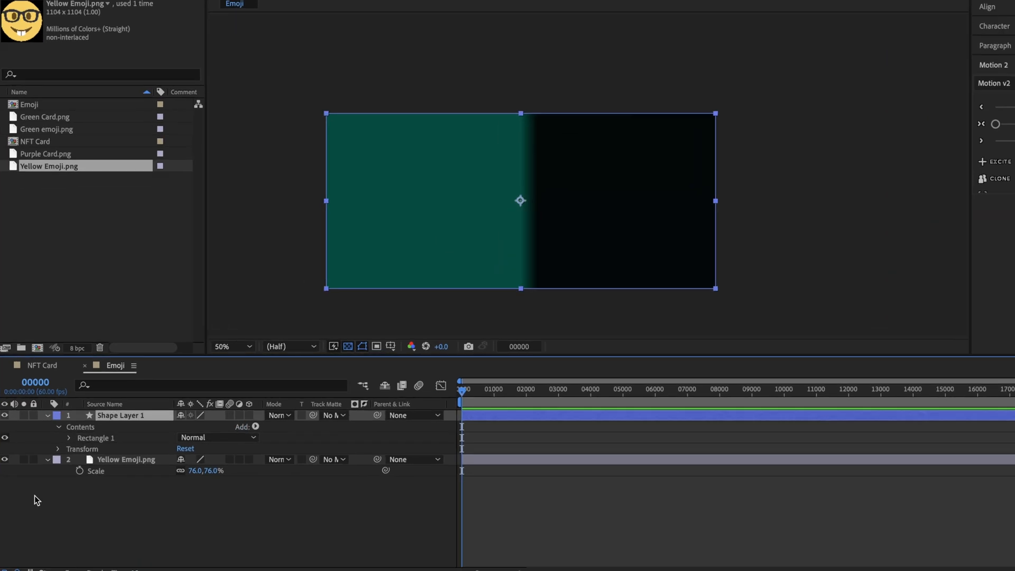
{"action": "left_click_drag", "start_coordinate": [115, 426], "coordinate": [106, 517]}
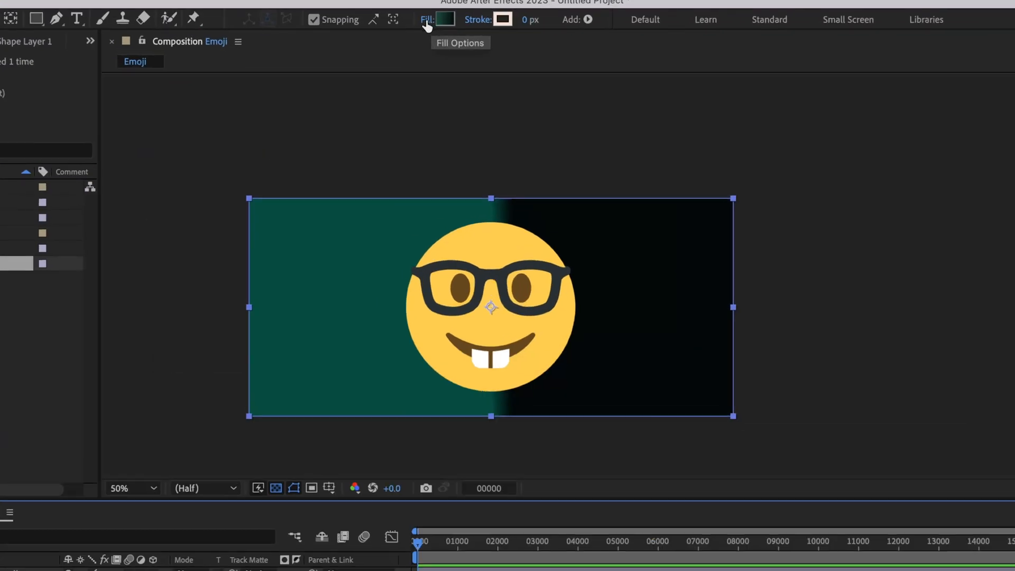
Change the background rectangle's fill type to a solid colour.
{"action": "left_click", "coordinate": [428, 21]}
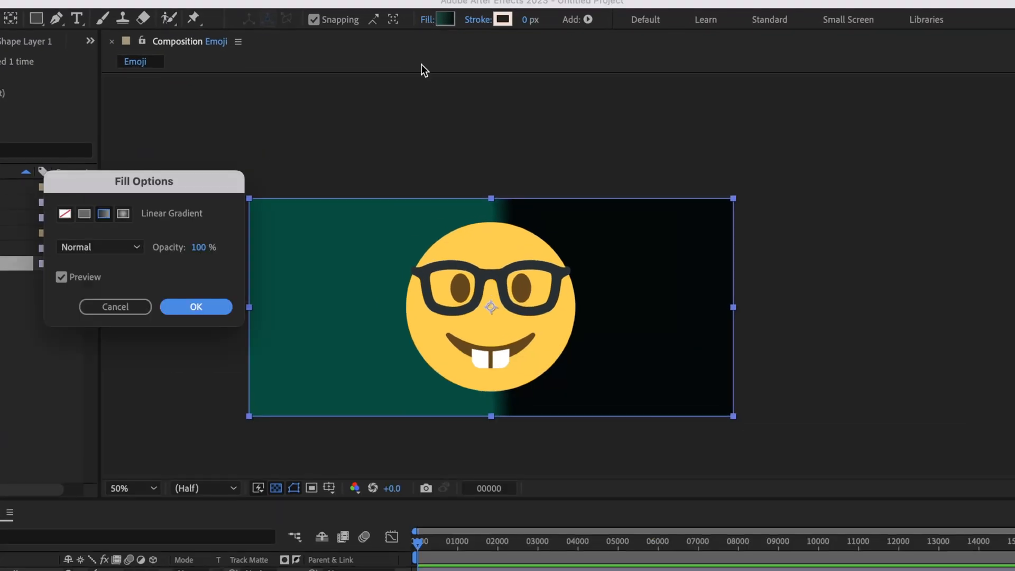
{"action": "left_click", "coordinate": [84, 213]}
{"action": "left_click", "coordinate": [195, 307]}
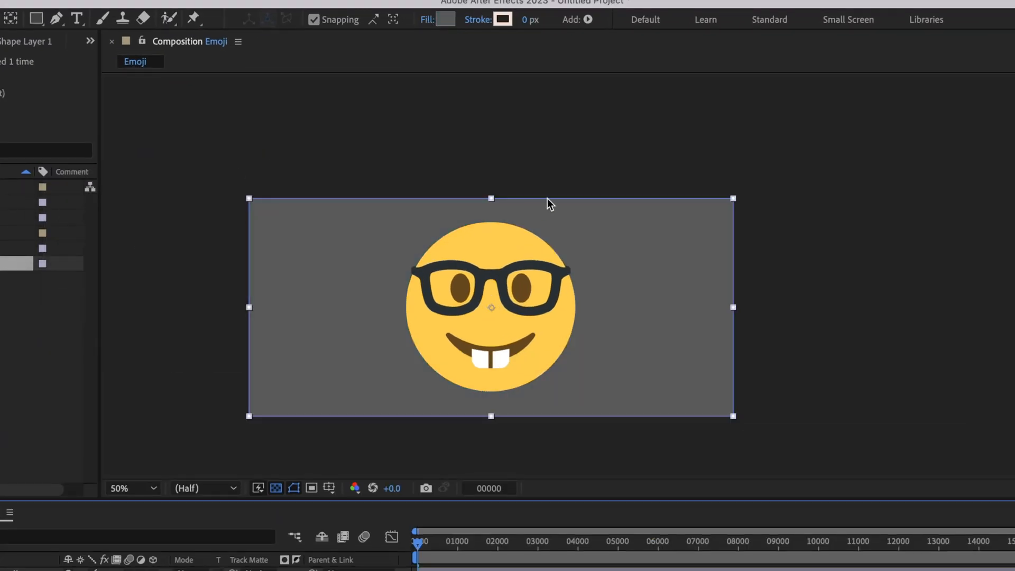
Set the background rectangle's fill to the yellow FFCC4D sampled from the emoji's face.
{"action": "left_click", "coordinate": [447, 20]}
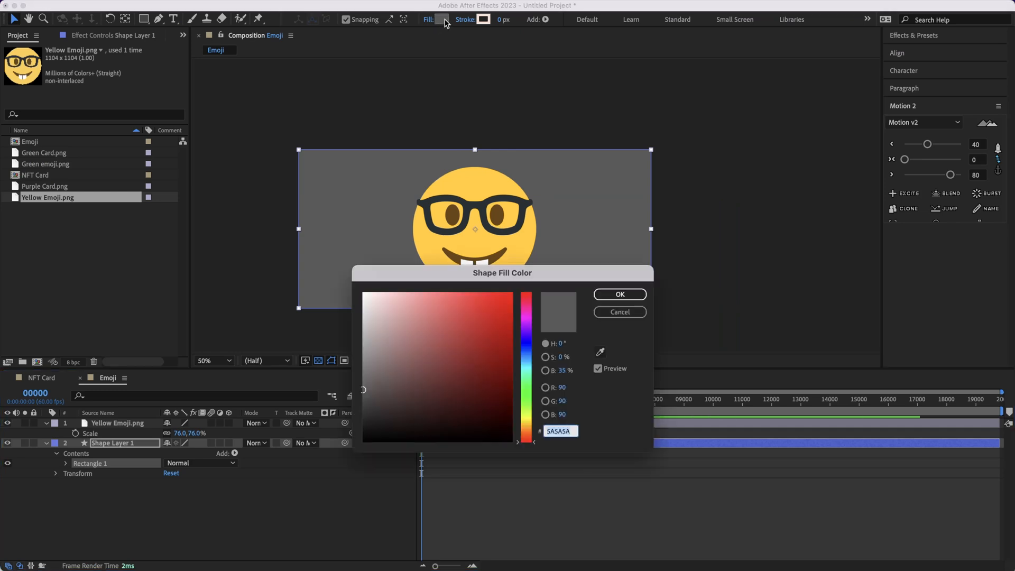
{"action": "left_click_drag", "start_coordinate": [513, 278], "coordinate": [670, 88]}
{"action": "left_click", "coordinate": [760, 162]}
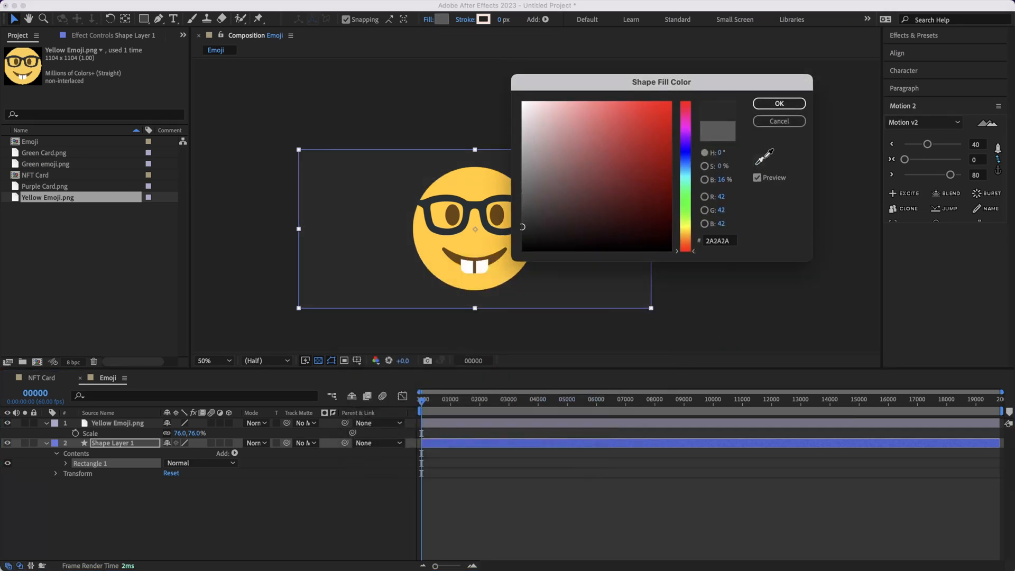
{"action": "left_click", "coordinate": [439, 244]}
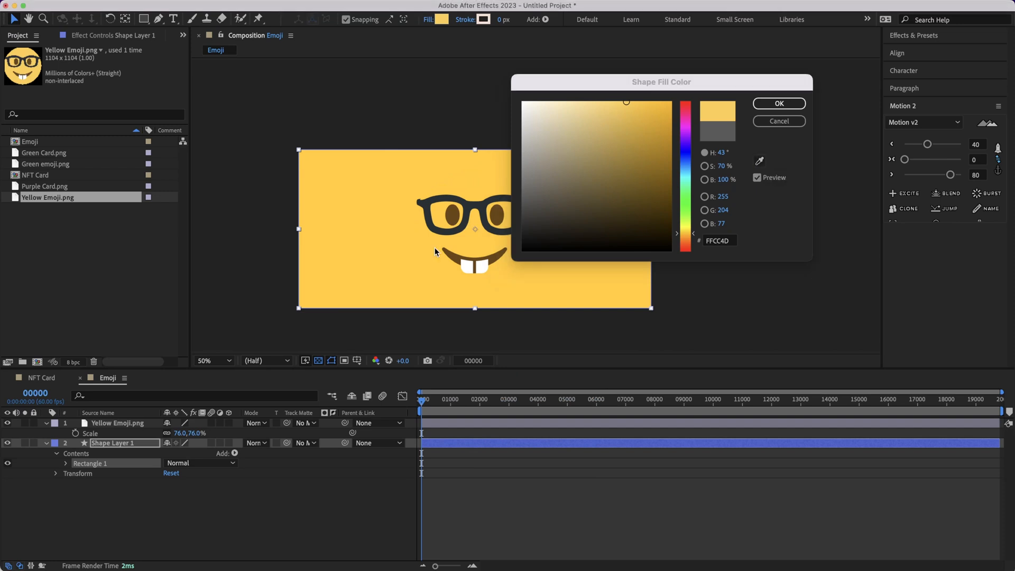
{"action": "left_click", "coordinate": [779, 103]}
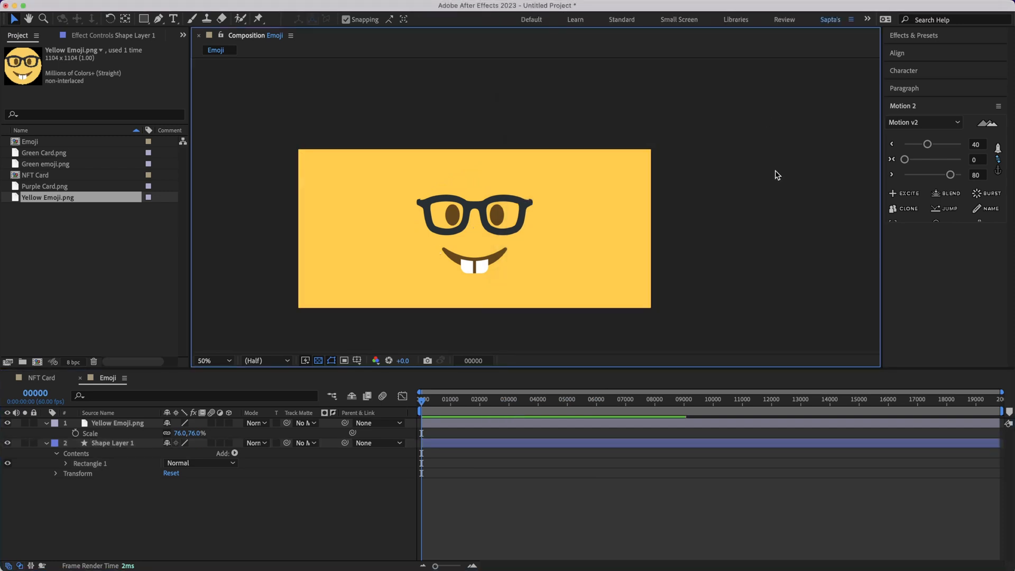
{"action": "left_click", "coordinate": [415, 405]}
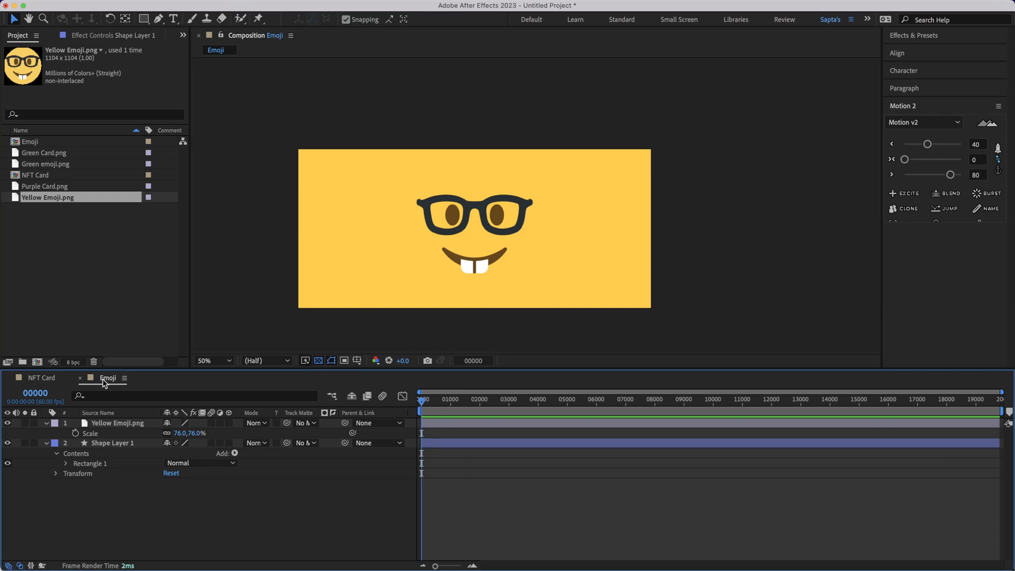
Return to the NFT Card composition and place the playhead at frame 0.
{"action": "left_click", "coordinate": [37, 383]}
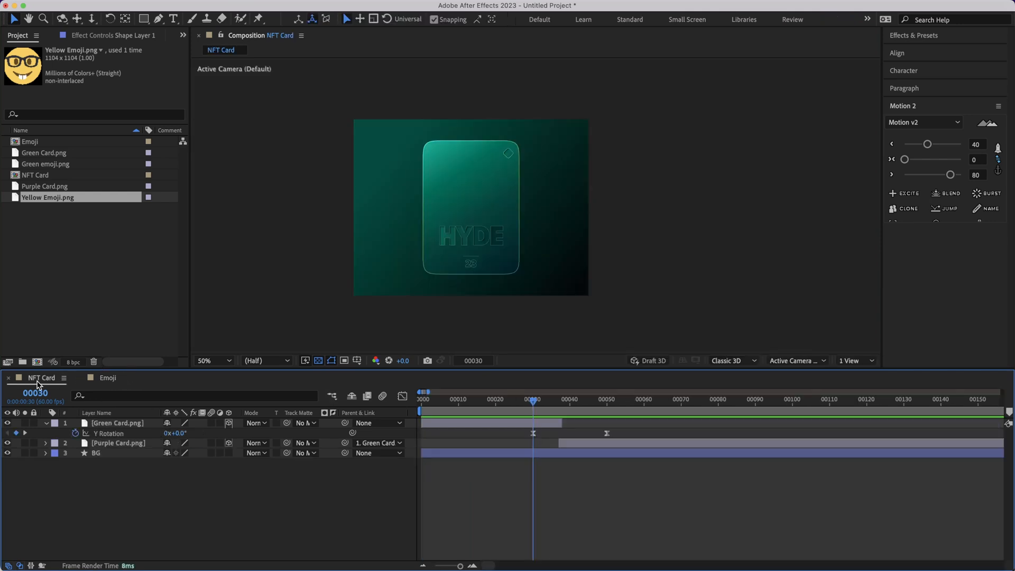
{"action": "left_click_drag", "start_coordinate": [534, 403], "coordinate": [579, 411]}
{"action": "key", "text": "Home"}
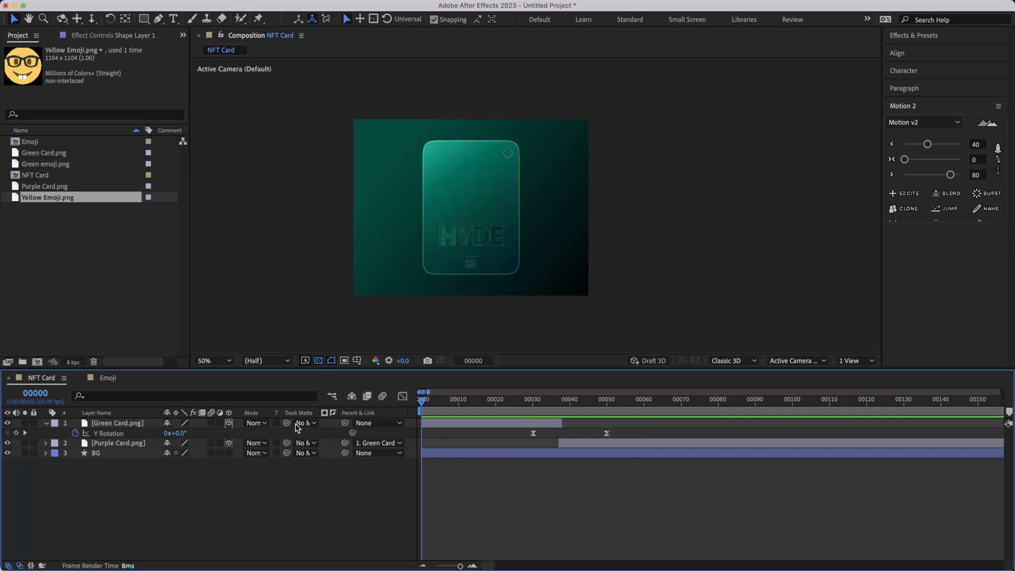
Add the Emoji composition to the NFT Card timeline as the top layer, above Green Card.png.
{"action": "left_click_drag", "start_coordinate": [457, 404], "coordinate": [421, 429]}
{"action": "left_click", "coordinate": [675, 172]}
{"action": "left_click", "coordinate": [52, 142]}
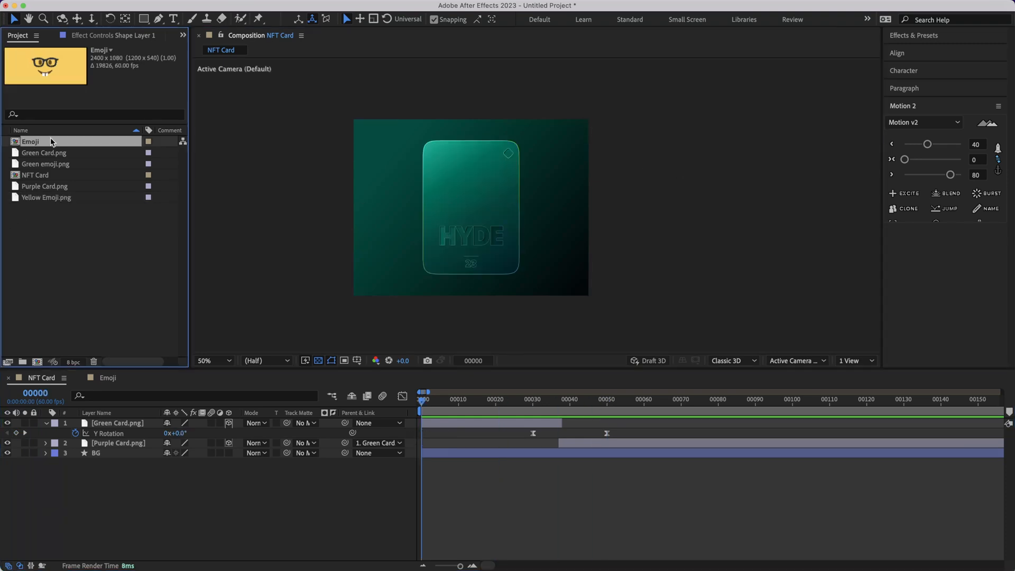
{"action": "left_click_drag", "start_coordinate": [25, 141], "coordinate": [108, 423]}
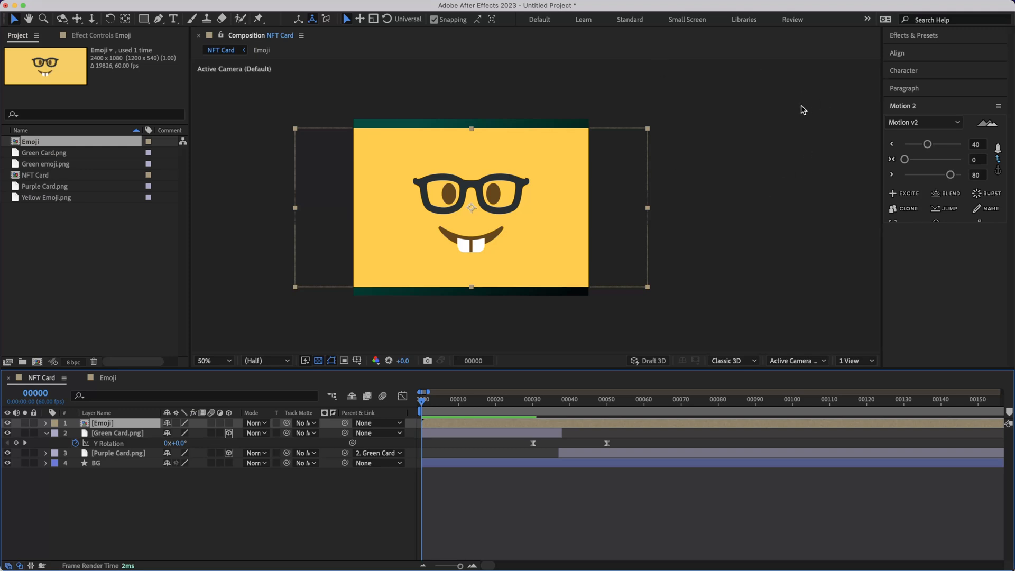
Search the effects for "sphere" and apply CC Sphere to the Emoji layer.
{"action": "key", "text": "h"}
{"action": "left_click_drag", "start_coordinate": [713, 151], "coordinate": [775, 150]}
{"action": "key", "text": "v"}
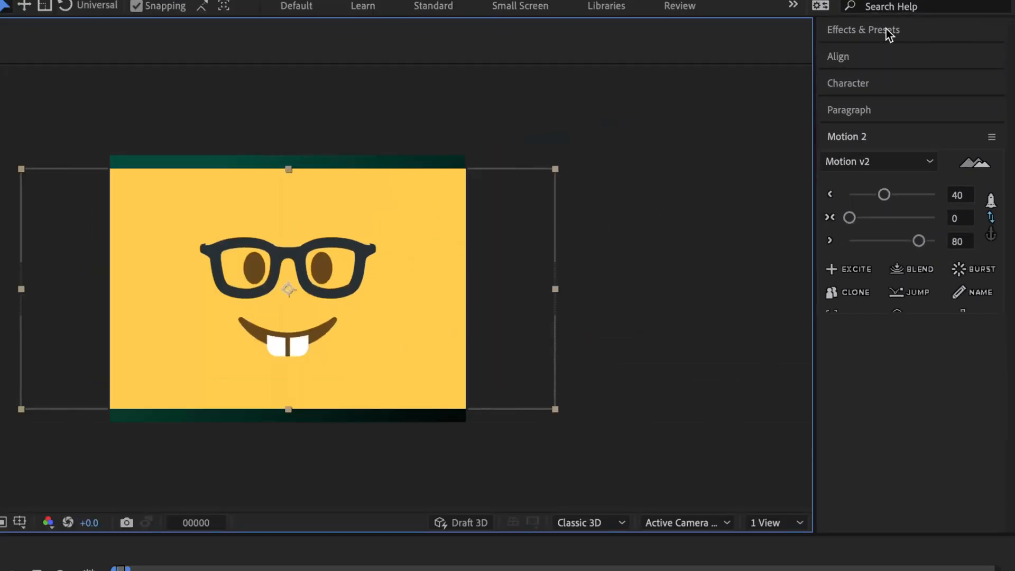
{"action": "left_click", "coordinate": [925, 34]}
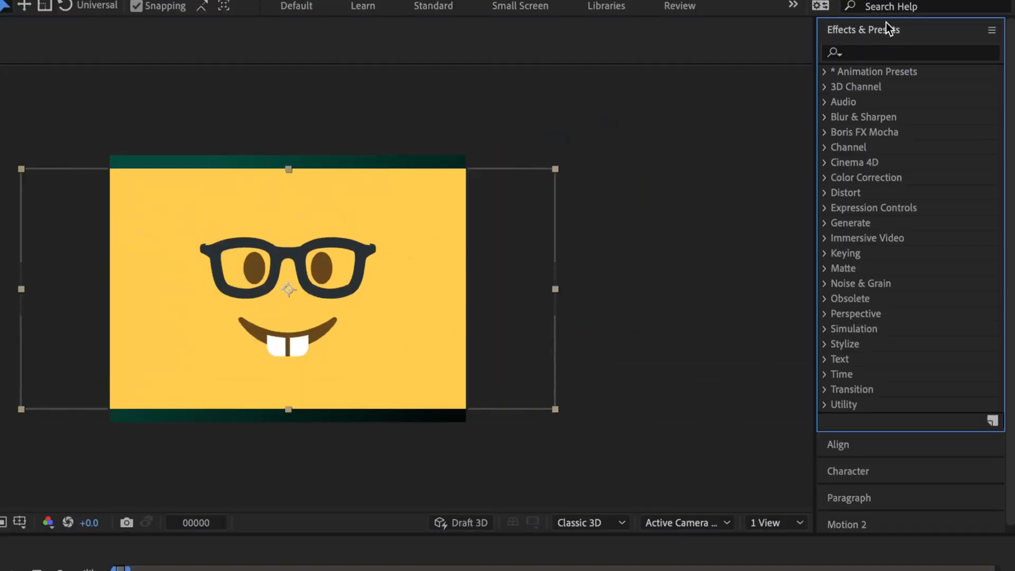
{"action": "left_click", "coordinate": [873, 53]}
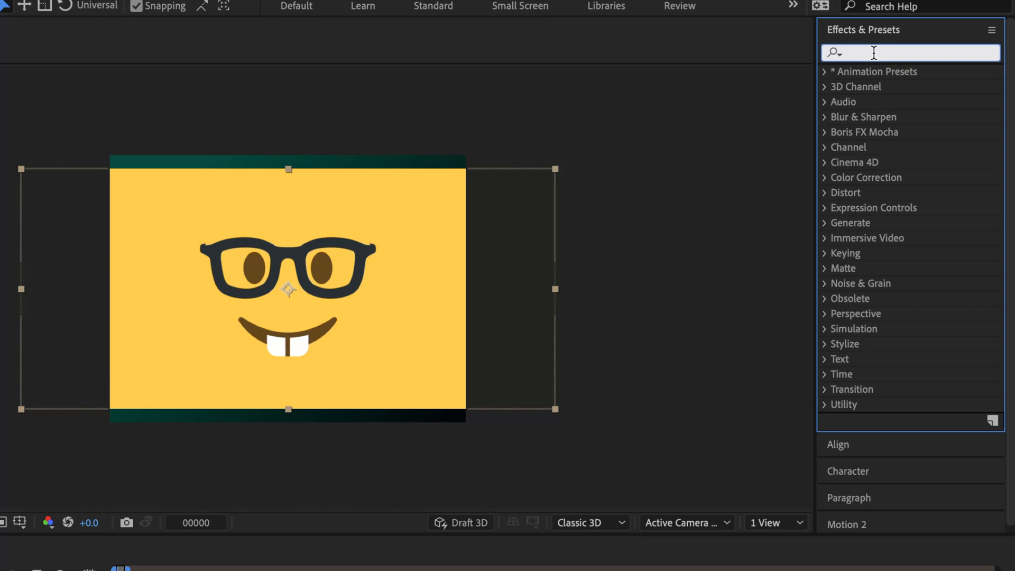
{"action": "type", "text": "sphere"}
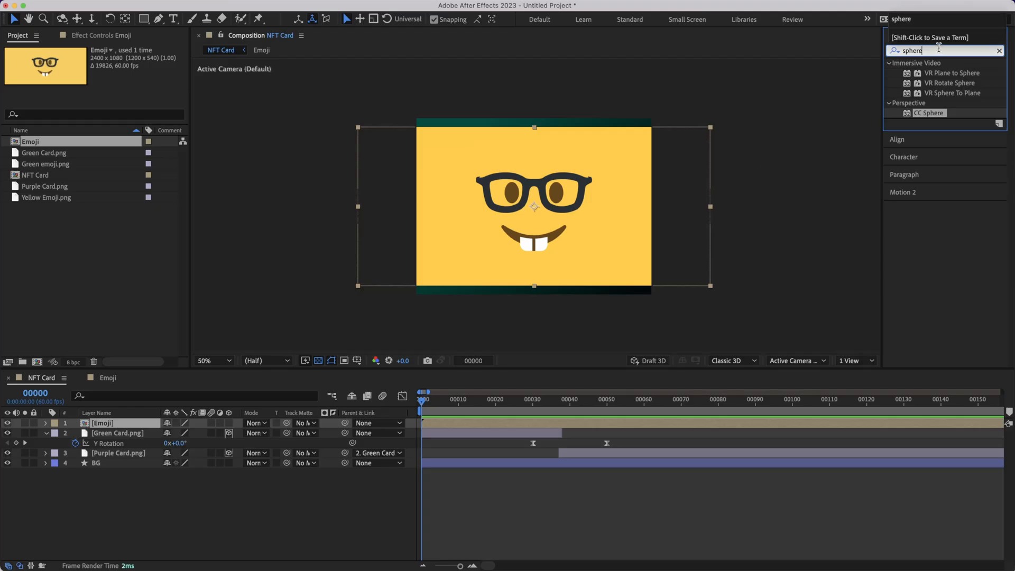
{"action": "left_click_drag", "start_coordinate": [935, 112], "coordinate": [547, 238]}
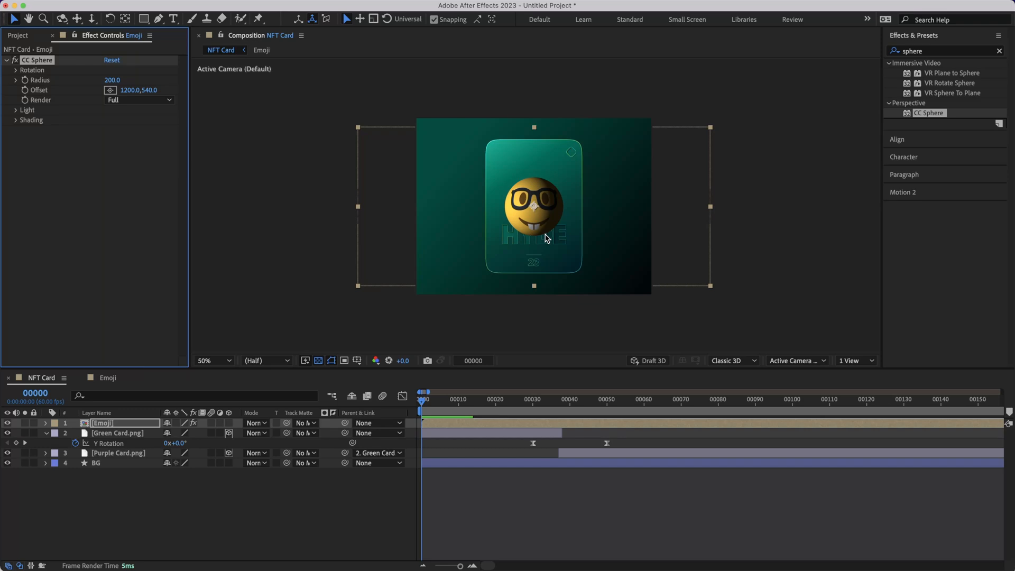
{"action": "key", "text": "super+z"}
{"action": "left_click_drag", "start_coordinate": [936, 113], "coordinate": [587, 182]}
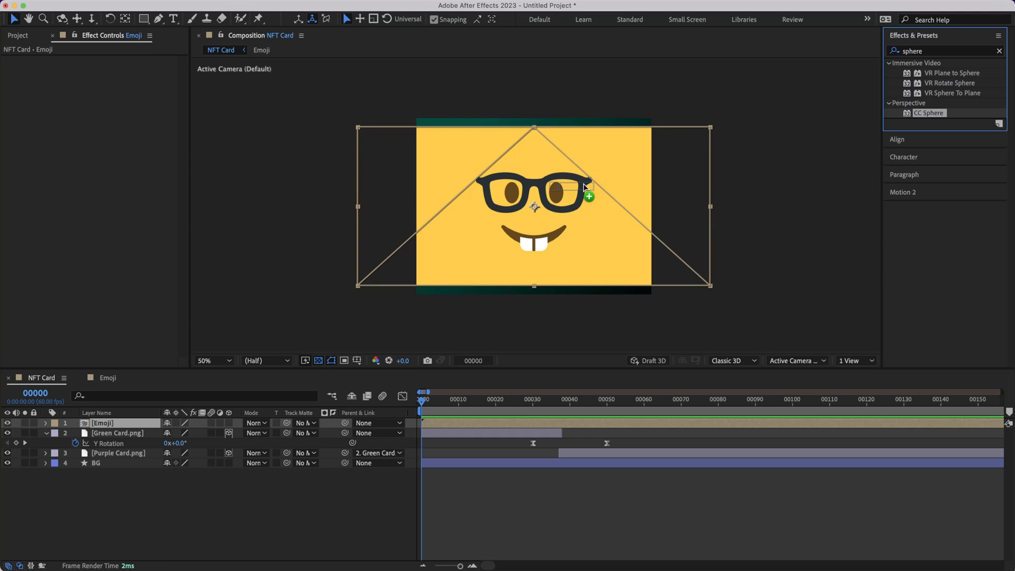
{"action": "left_click_drag", "start_coordinate": [584, 187], "coordinate": [585, 188]}
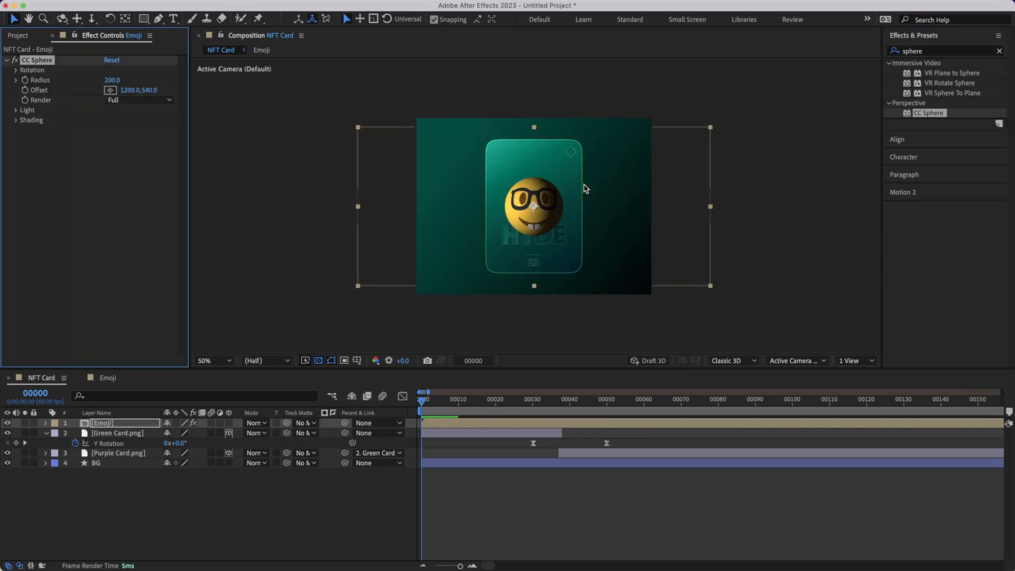
Examine the spherical emoji up close against the card.
{"action": "key", "text": "slash"}
{"action": "key", "text": "h"}
{"action": "left_click_drag", "start_coordinate": [606, 173], "coordinate": [553, 222]}
{"action": "key", "text": "comma"}
{"action": "key", "text": "period"}
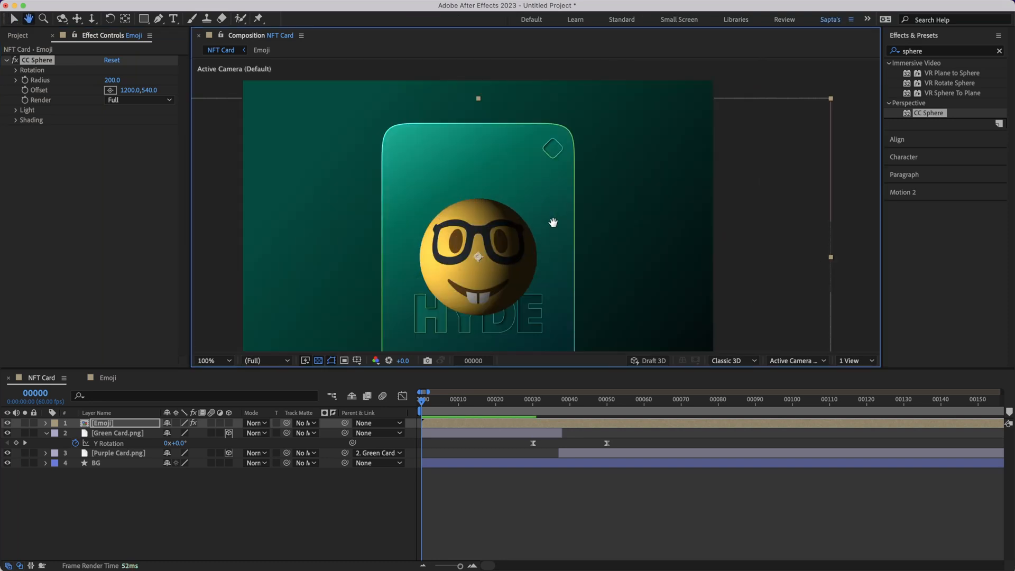
{"action": "scroll", "coordinate": [486, 220], "scroll_direction": "down", "scroll_amount": 4}
{"action": "scroll", "coordinate": [528, 207], "scroll_direction": "up", "scroll_amount": 4}
{"action": "left_click_drag", "start_coordinate": [528, 208], "coordinate": [551, 210]}
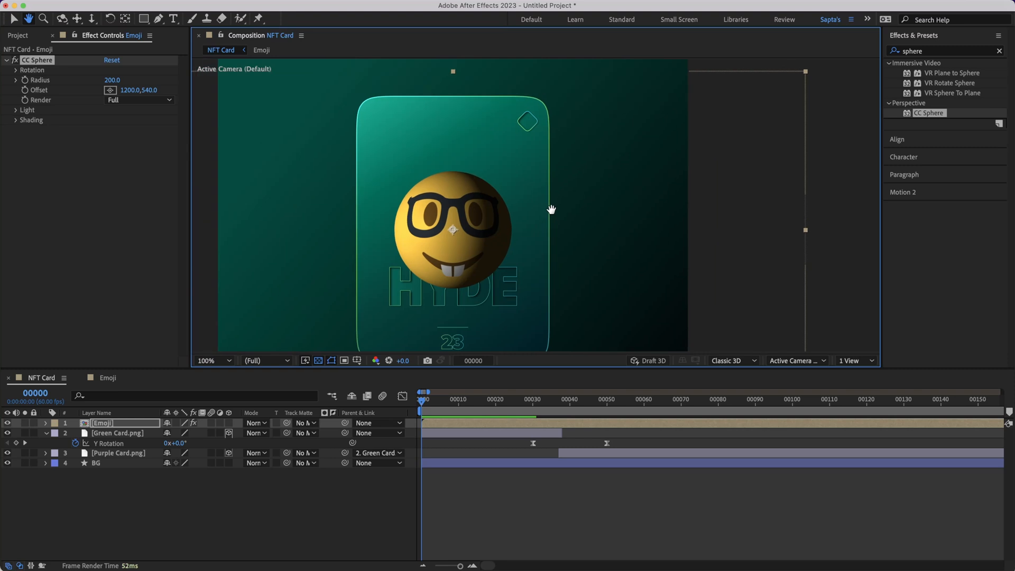
{"action": "key", "text": "v"}
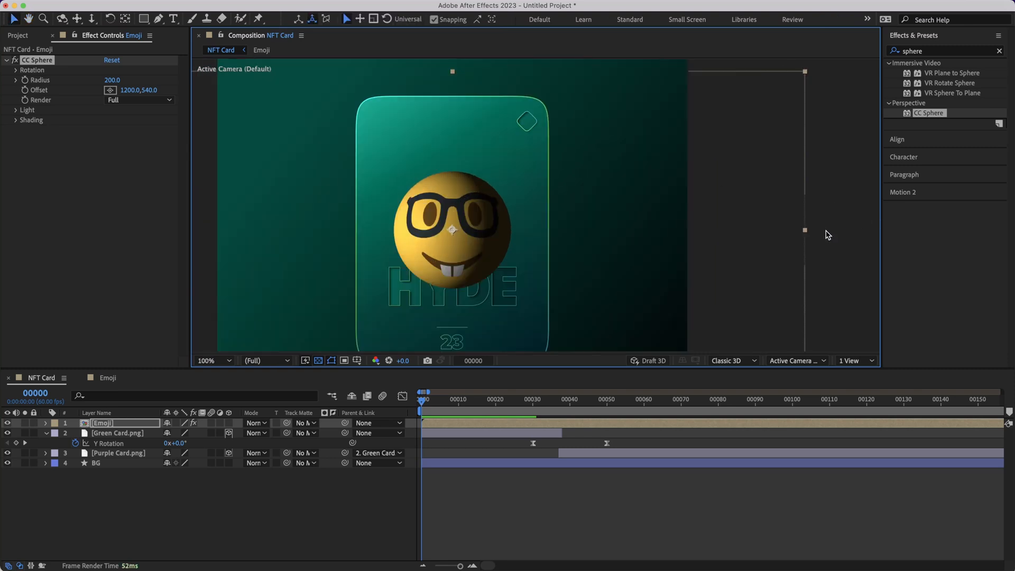
{"action": "key", "text": "shift+slash"}
{"action": "left_click", "coordinate": [826, 233]}
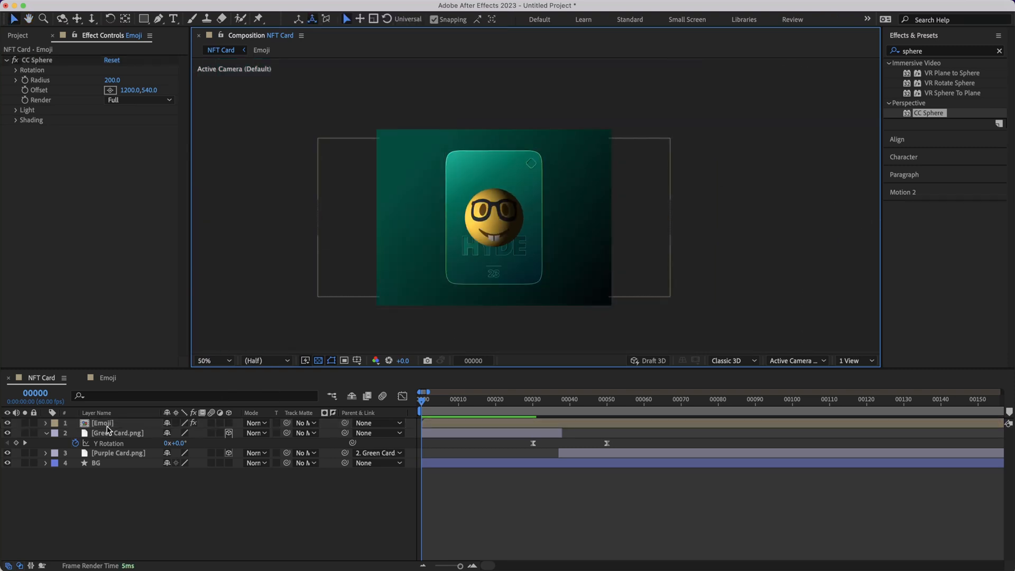
Move the Emoji layer straight up so the sphere sits above the HYDE text, centred across the card.
{"action": "left_click", "coordinate": [108, 425]}
{"action": "left_click", "coordinate": [519, 235]}
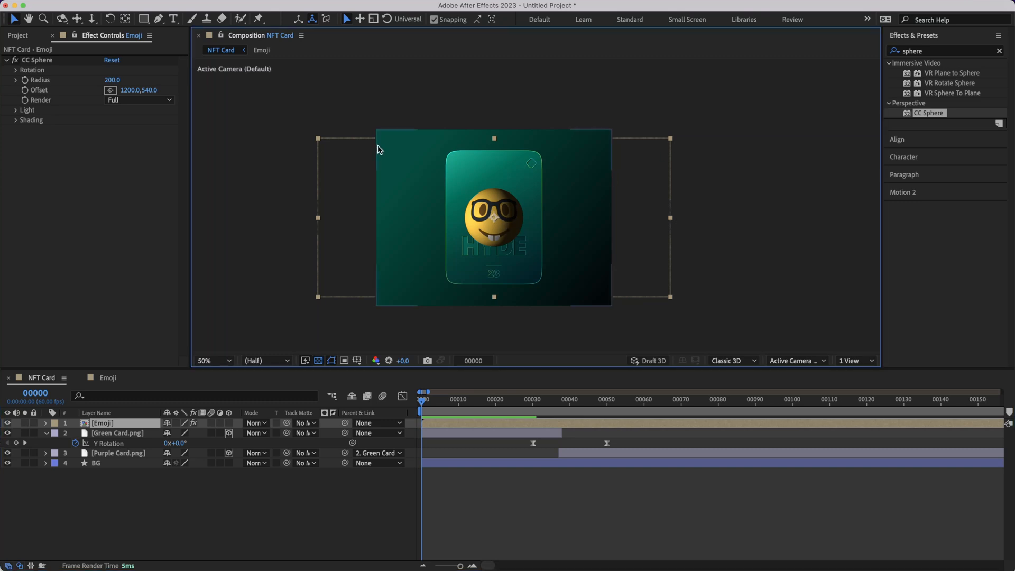
{"action": "left_click_drag", "start_coordinate": [491, 223], "coordinate": [512, 198]}
{"action": "key", "text": "super+z"}
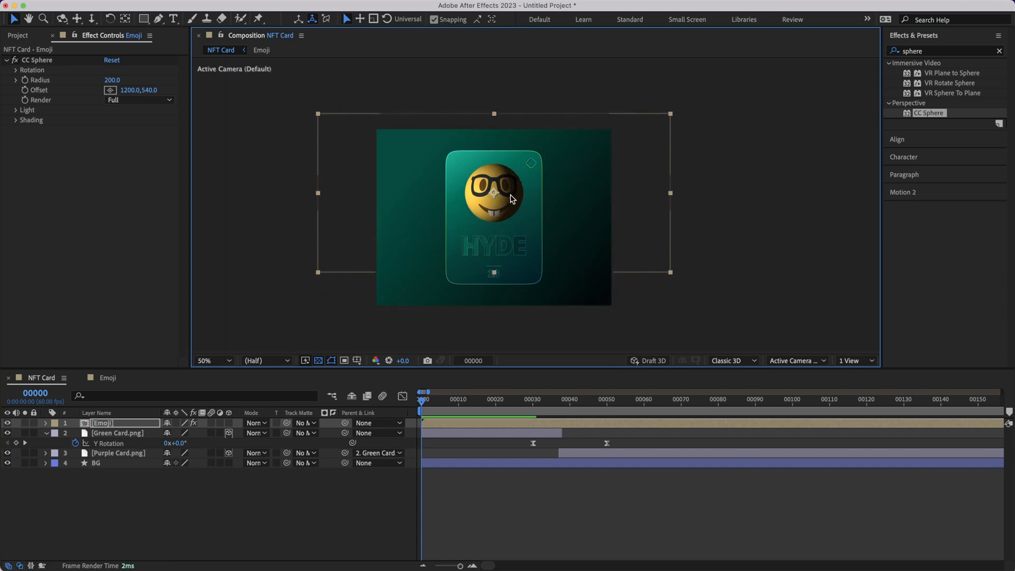
Try a CC Sphere radius of 250 on the emoji and return it to 200.
{"action": "scroll", "coordinate": [512, 198], "scroll_direction": "up", "scroll_amount": 2}
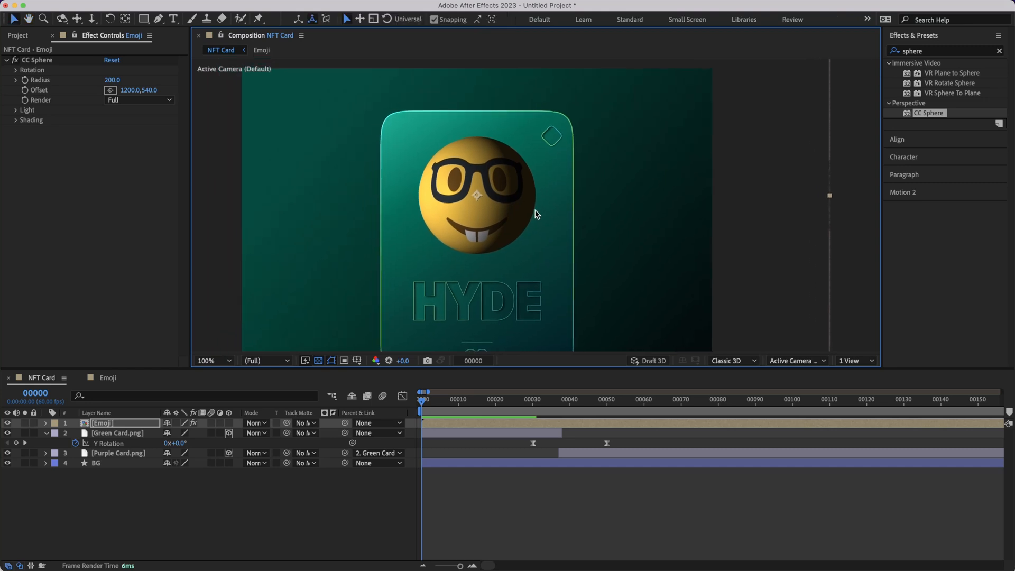
{"action": "left_click", "coordinate": [115, 81]}
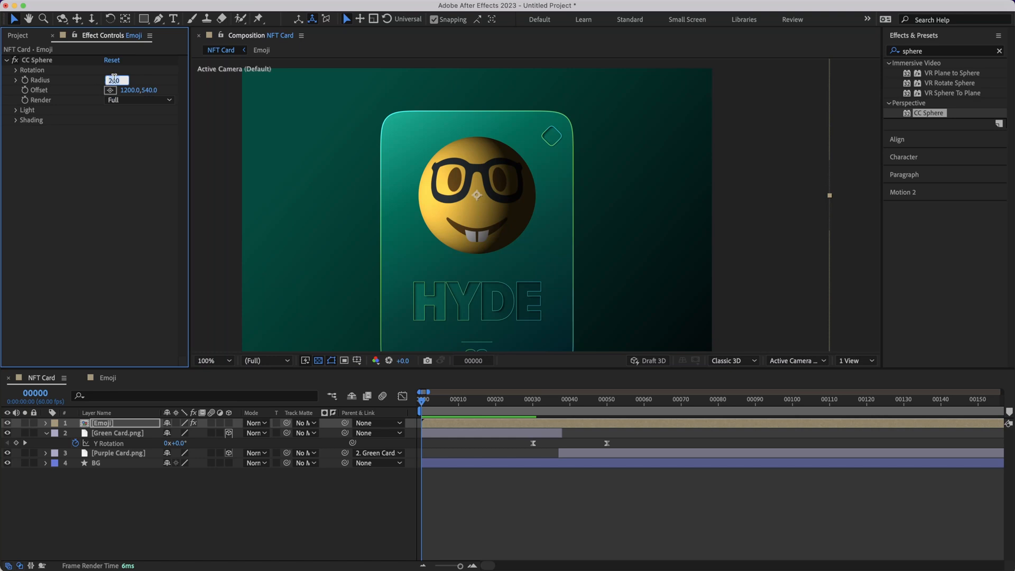
{"action": "type", "text": "3"}
{"action": "type", "text": "50"}
{"action": "key", "text": "Return"}
{"action": "left_click", "coordinate": [112, 81]}
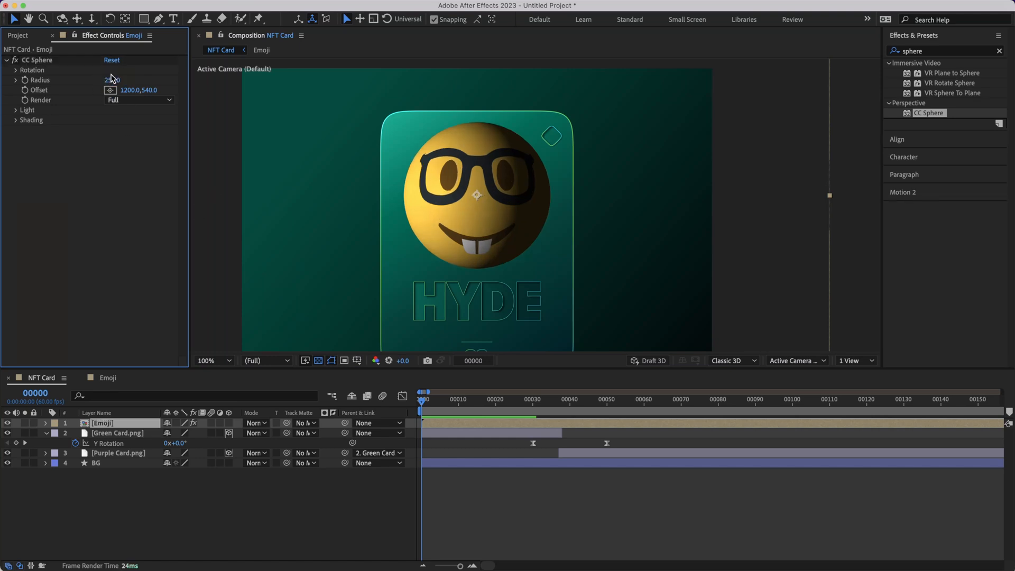
{"action": "type", "text": "200"}
{"action": "key", "text": "Return"}
{"action": "left_click", "coordinate": [93, 168]}
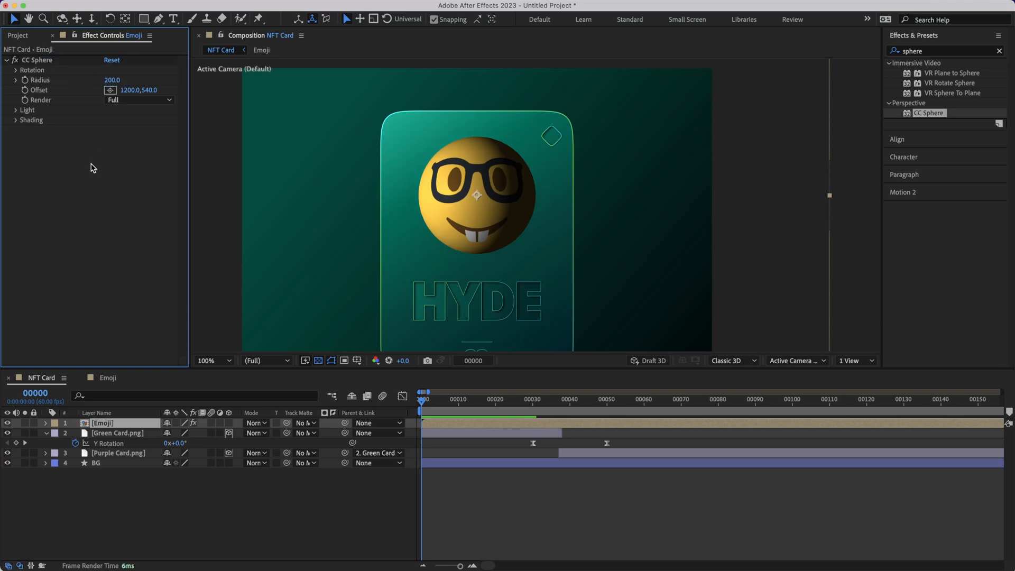
Look over the Light and Shading settings of the CC Sphere effect.
{"action": "left_click", "coordinate": [34, 61]}
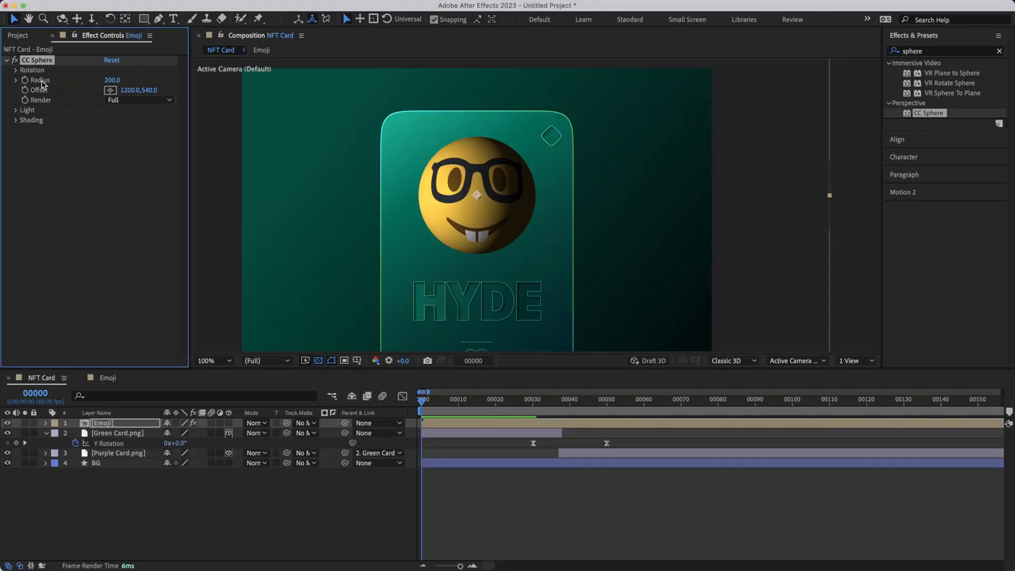
{"action": "left_click", "coordinate": [16, 111]}
{"action": "left_click", "coordinate": [16, 111]}
{"action": "left_click", "coordinate": [16, 120]}
{"action": "left_click", "coordinate": [16, 121]}
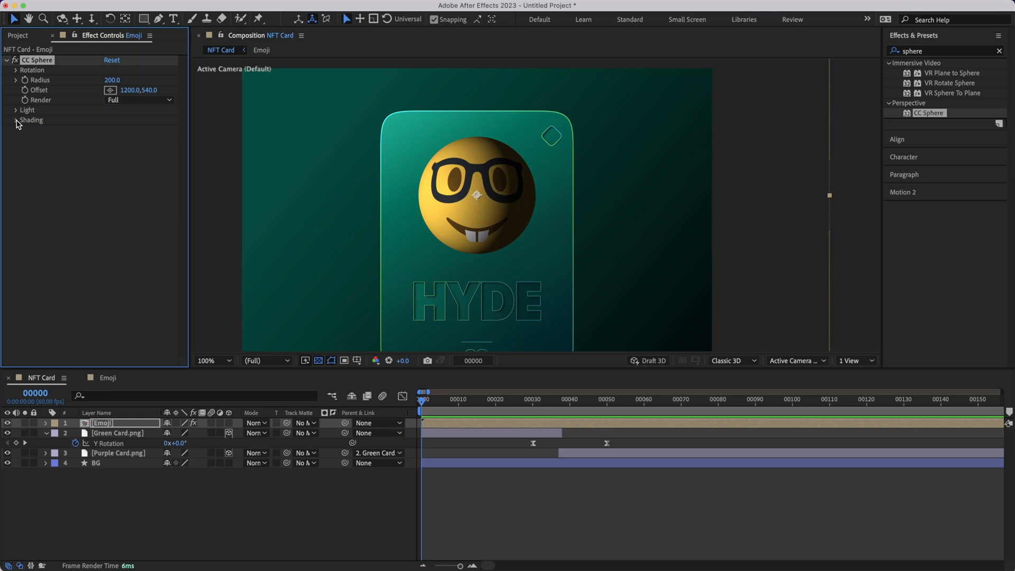
{"action": "left_click", "coordinate": [62, 169]}
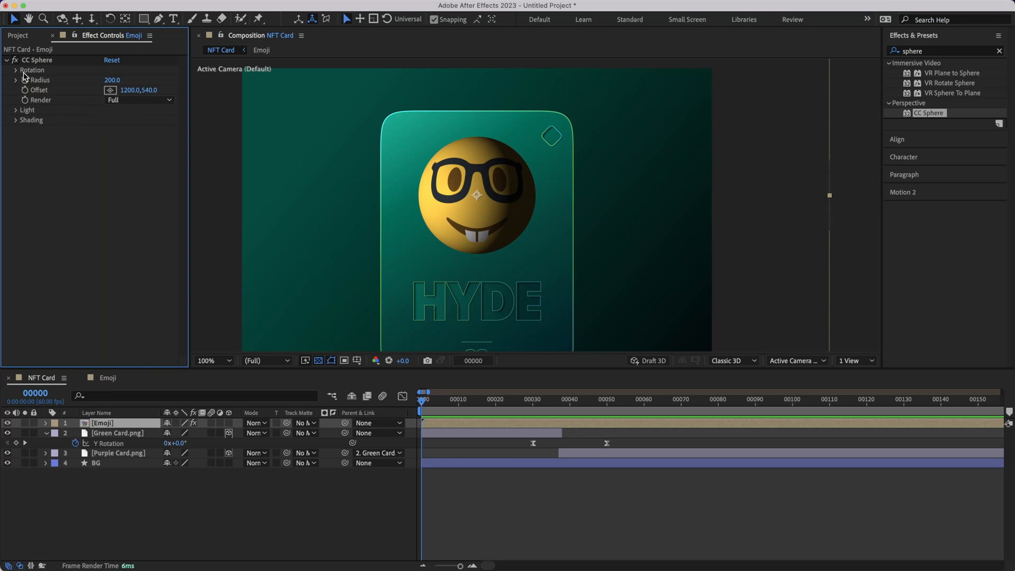
Reveal the Emoji layer's own Rotation property, try rotating the layer with it, and undo the rotation.
{"action": "left_click", "coordinate": [158, 510]}
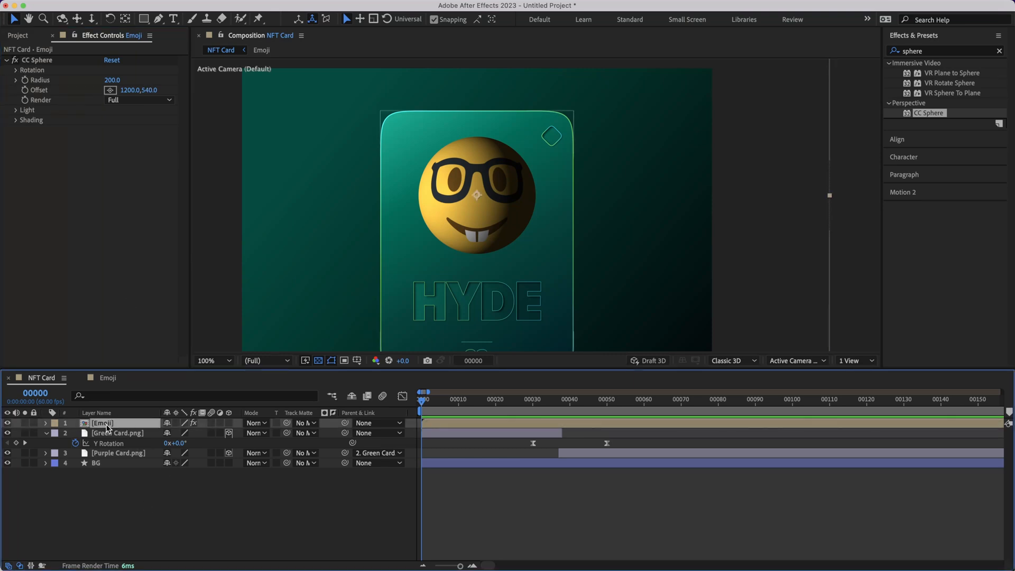
{"action": "left_click", "coordinate": [124, 434]}
{"action": "key", "text": "r"}
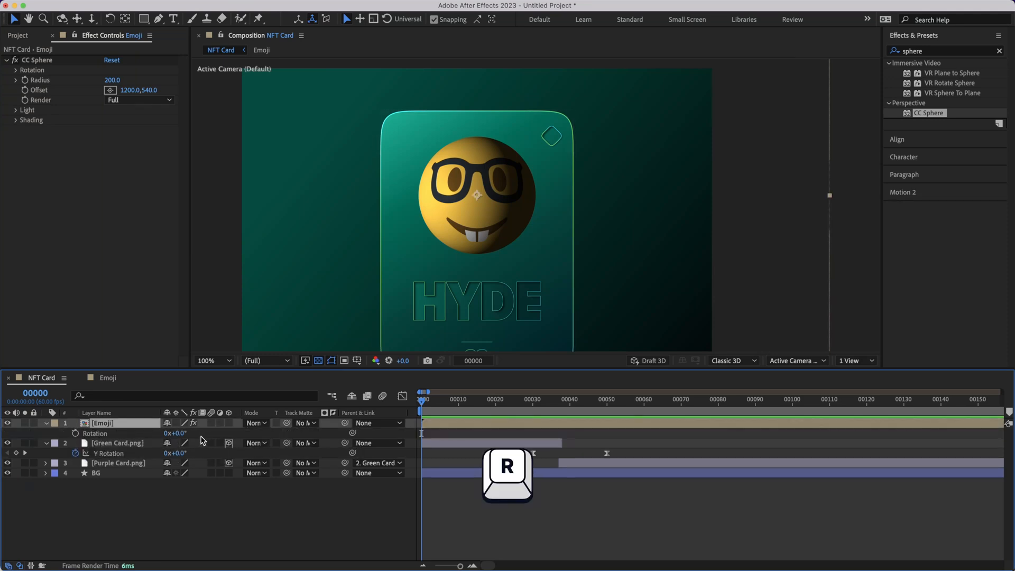
{"action": "left_click_drag", "start_coordinate": [179, 434], "coordinate": [138, 434]}
{"action": "key", "text": "ctrl+z"}
Try making the Emoji layer 3D with a Y Rotation of about 93°, and undo both changes.
{"action": "left_click", "coordinate": [228, 423]}
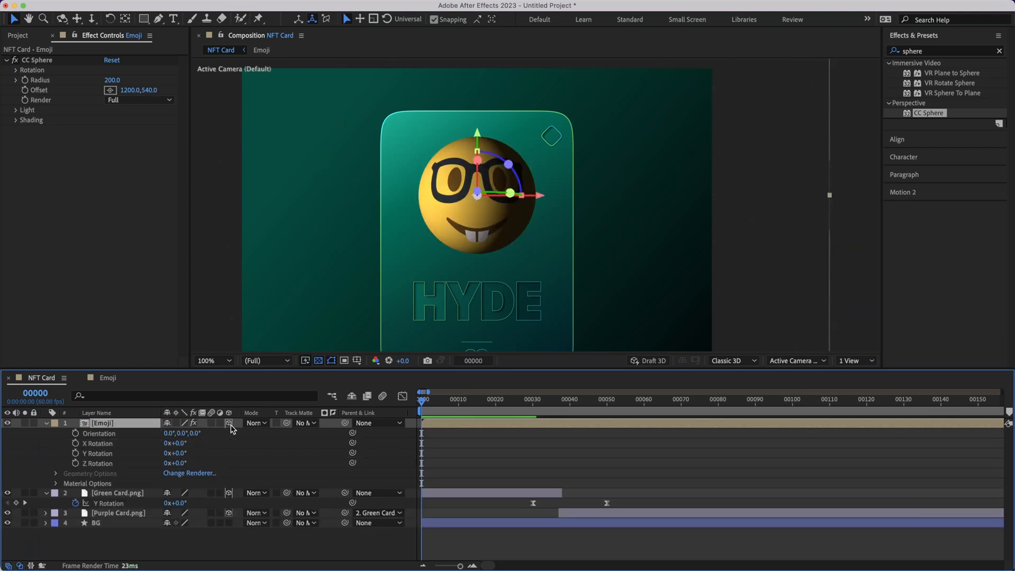
{"action": "left_click_drag", "start_coordinate": [176, 453], "coordinate": [228, 449]}
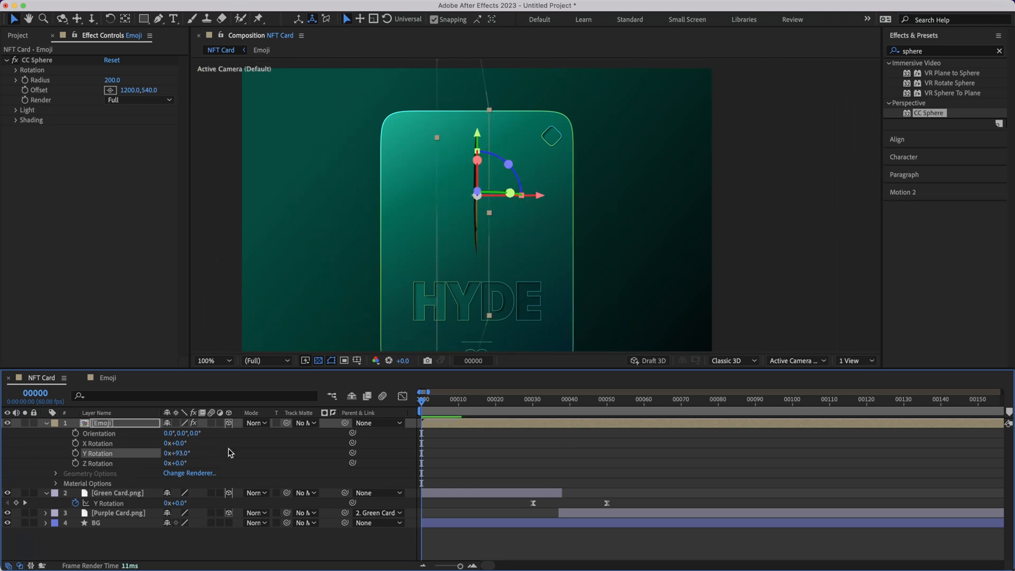
{"action": "key", "text": "super+z"}
{"action": "key", "text": "super+z"}
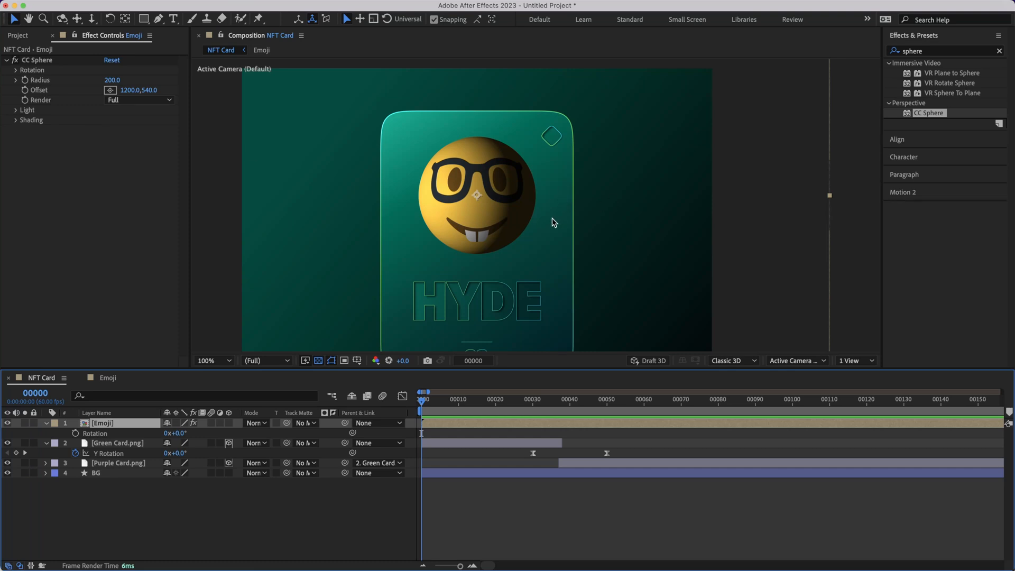
Collapse the Emoji layer's properties and place the playhead at frame 30, on the card's first Y Rotation keyframe.
{"action": "left_click", "coordinate": [15, 81]}
{"action": "left_click", "coordinate": [15, 81]}
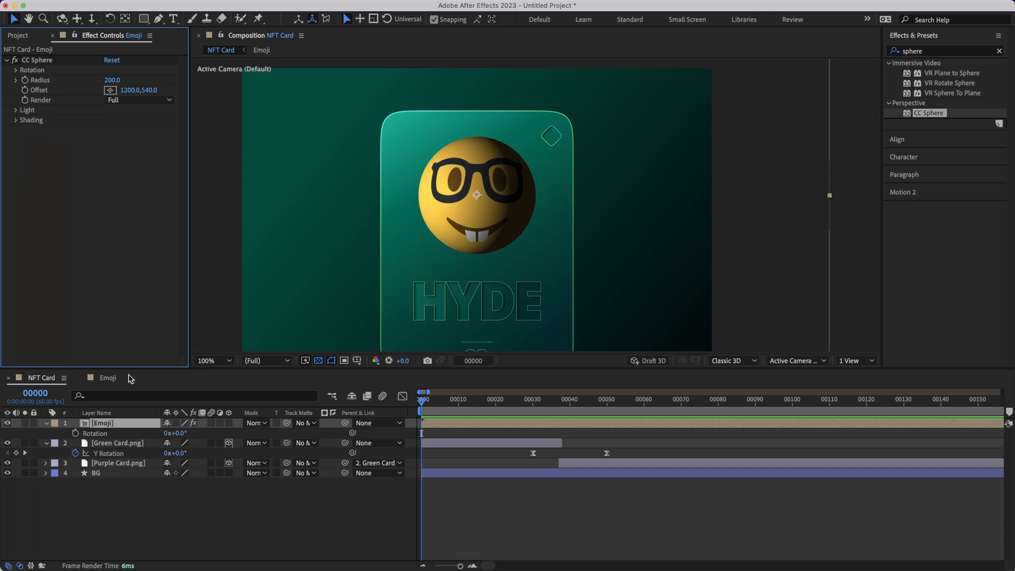
{"action": "left_click", "coordinate": [113, 534]}
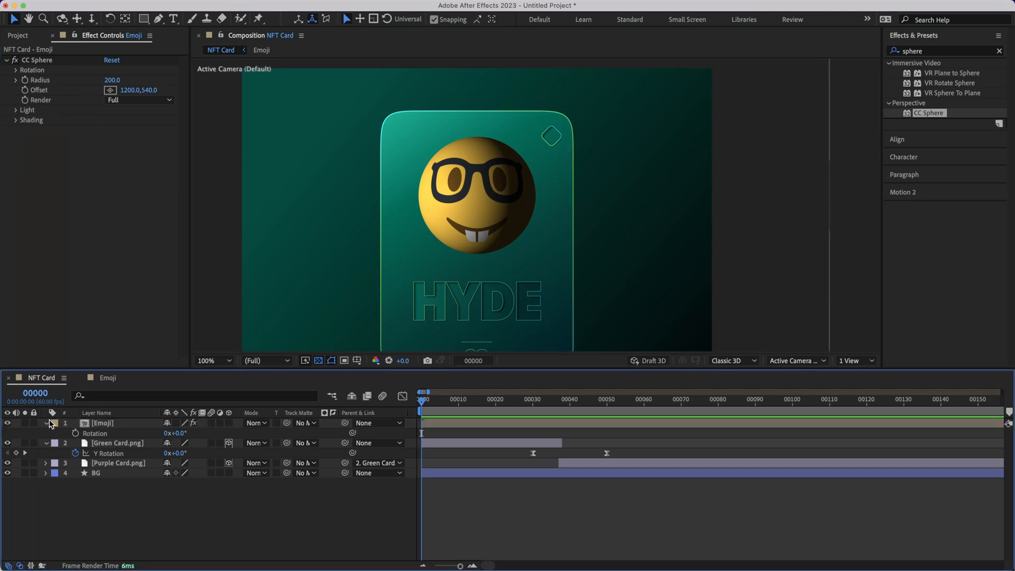
{"action": "left_click", "coordinate": [46, 423]}
{"action": "left_click", "coordinate": [532, 403]}
{"action": "left_click", "coordinate": [543, 402]}
{"action": "mouse_move", "coordinate": [543, 402]}
{"action": "left_mouse_down"}
{"action": "mouse_move", "coordinate": [506, 402]}
{"action": "mouse_move", "coordinate": [534, 403]}
{"action": "left_mouse_up"}
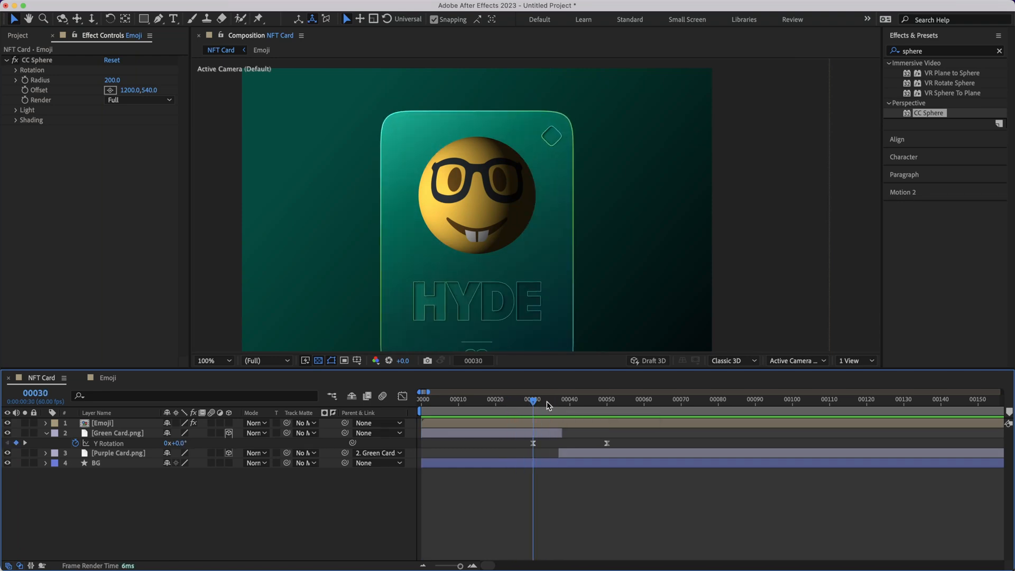
Expand CC Sphere's Rotation settings, try turning the emoji with Rotation Y, and undo the change.
{"action": "left_click", "coordinate": [16, 70]}
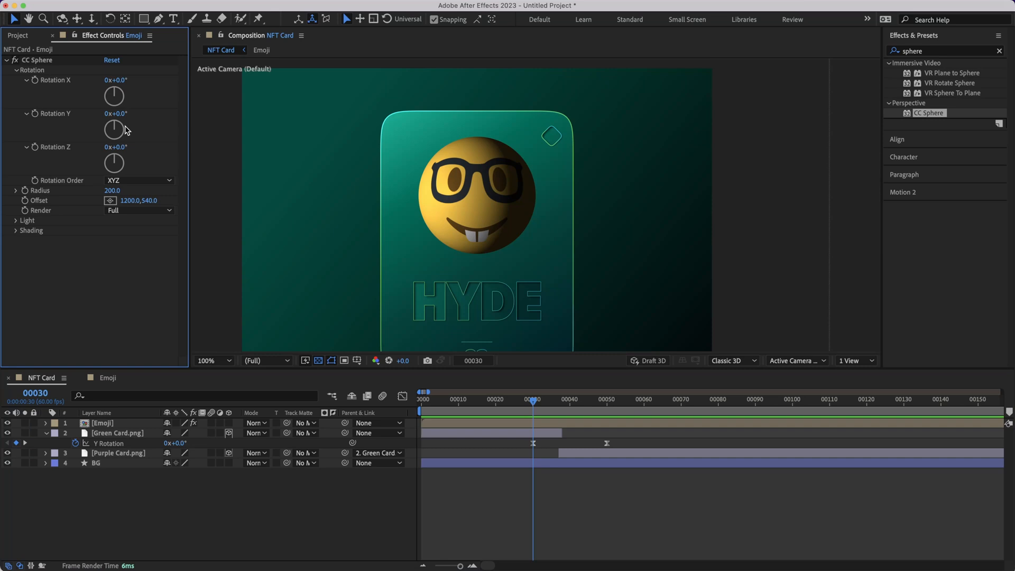
{"action": "left_click_drag", "start_coordinate": [117, 113], "coordinate": [143, 141]}
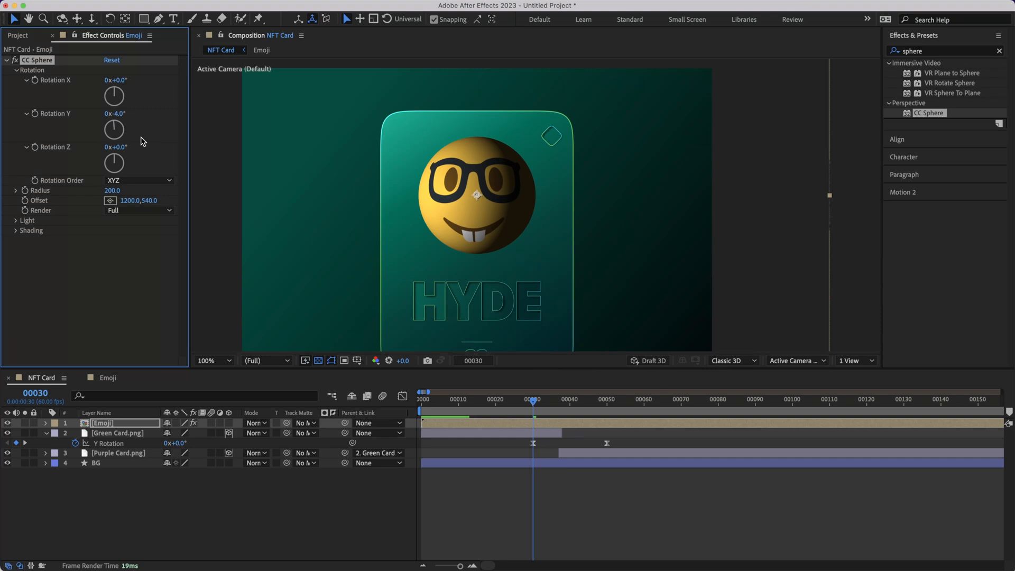
{"action": "key", "text": "super+z"}
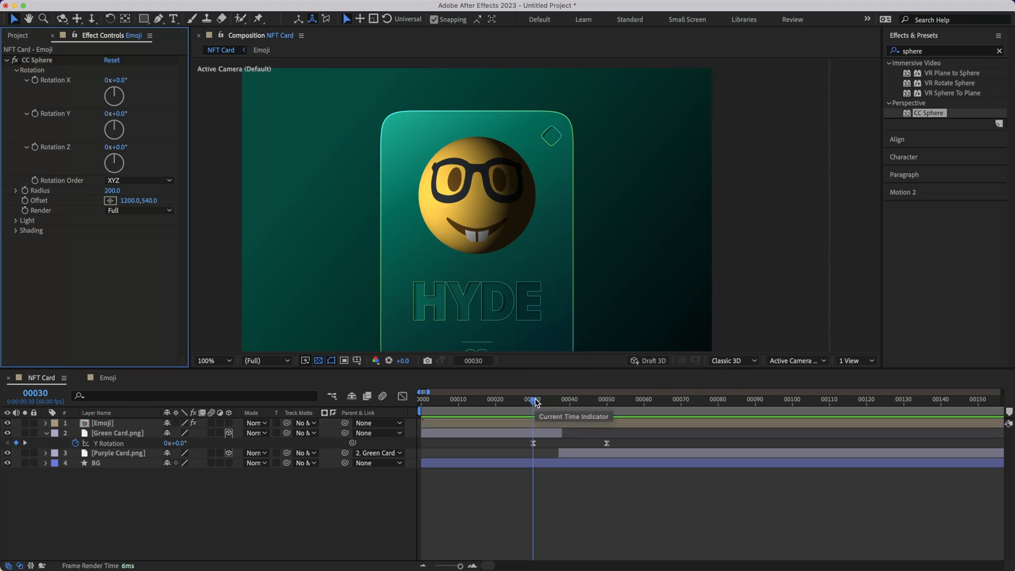
Keyframe CC Sphere's Rotation Y on the Emoji layer at frame 30 and reveal the keyframe in an enlarged timeline.
{"action": "mouse_move", "coordinate": [534, 402]}
{"action": "left_mouse_down"}
{"action": "mouse_move", "coordinate": [585, 402]}
{"action": "mouse_move", "coordinate": [536, 403]}
{"action": "left_mouse_up"}
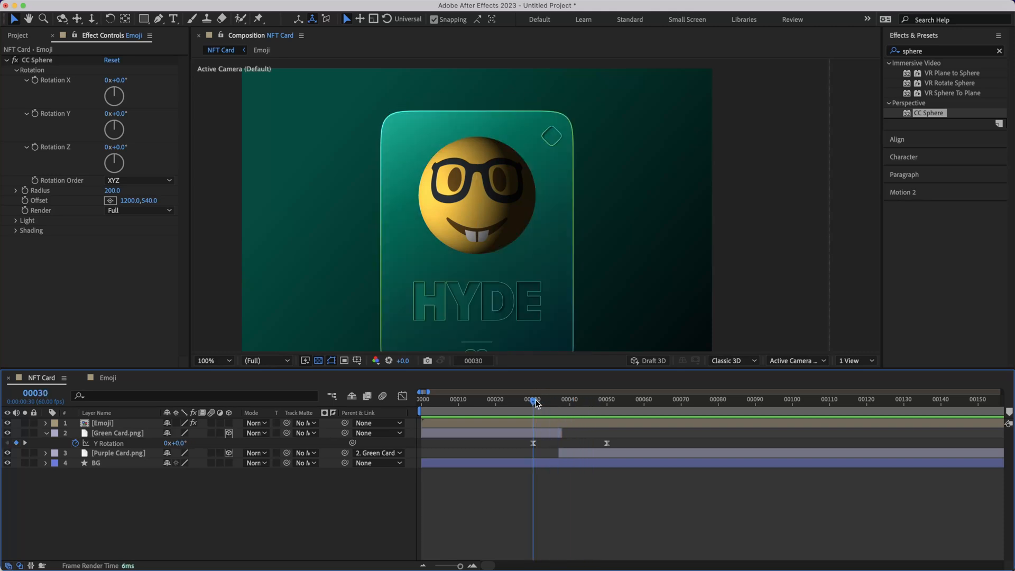
{"action": "left_click", "coordinate": [110, 423]}
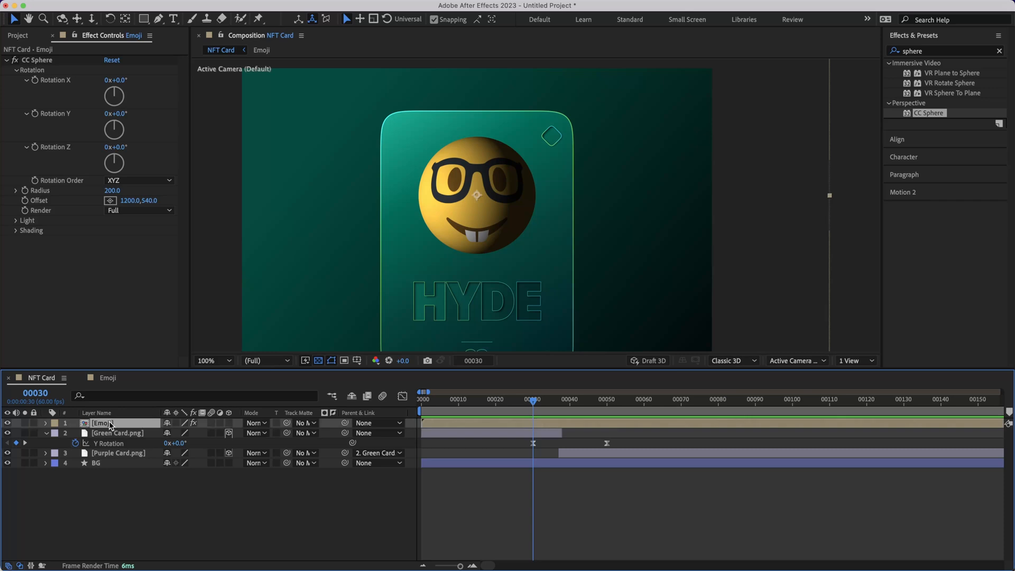
{"action": "left_click", "coordinate": [115, 344]}
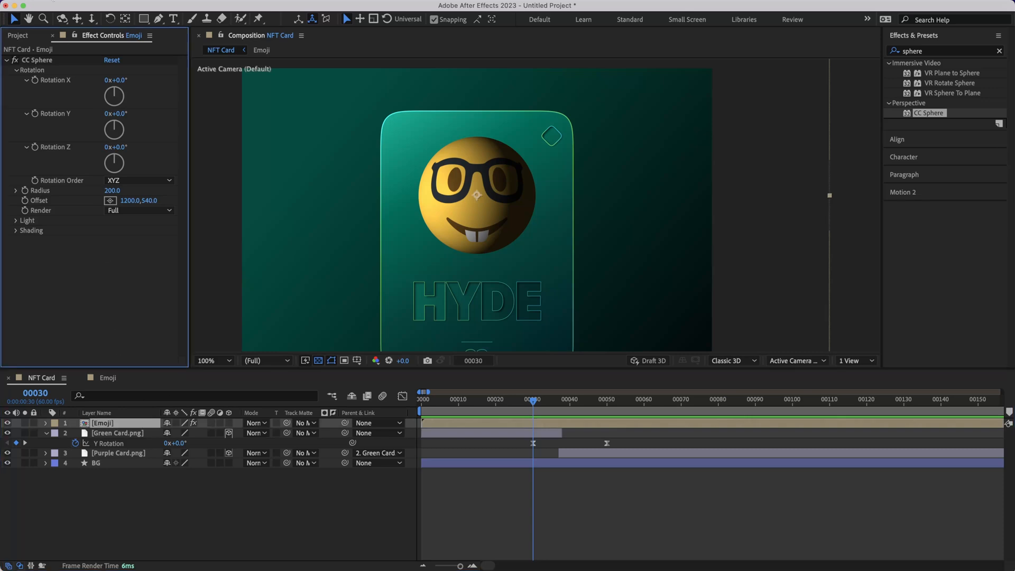
{"action": "left_click", "coordinate": [35, 114]}
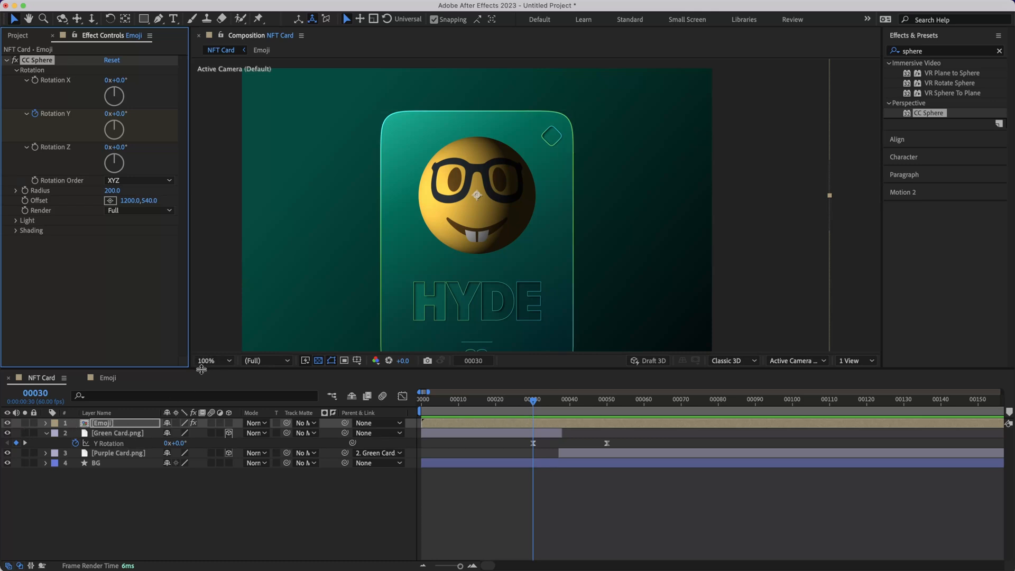
{"action": "left_click_drag", "start_coordinate": [203, 369], "coordinate": [203, 293]}
{"action": "key", "text": "u"}
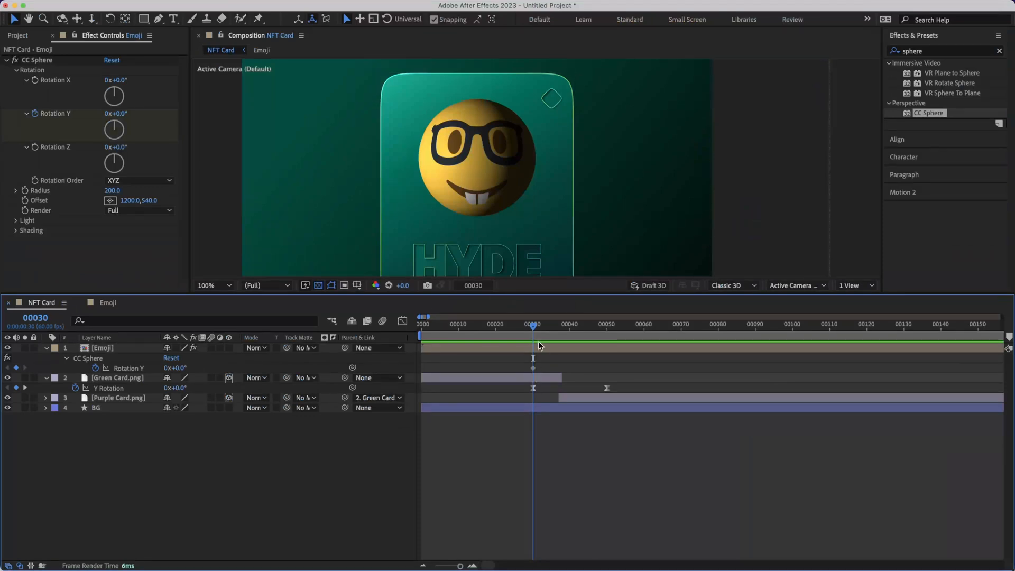
Add a CC Sphere Rotation Y keyframe on the Emoji layer at frame 50 with a value of 180°.
{"action": "left_click_drag", "start_coordinate": [534, 324], "coordinate": [600, 328]}
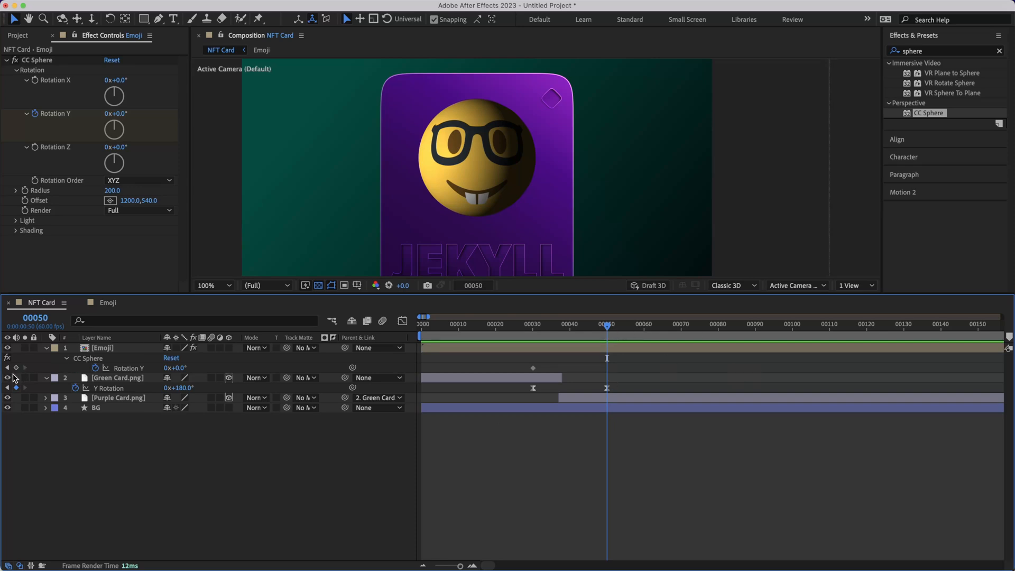
{"action": "left_click", "coordinate": [16, 368]}
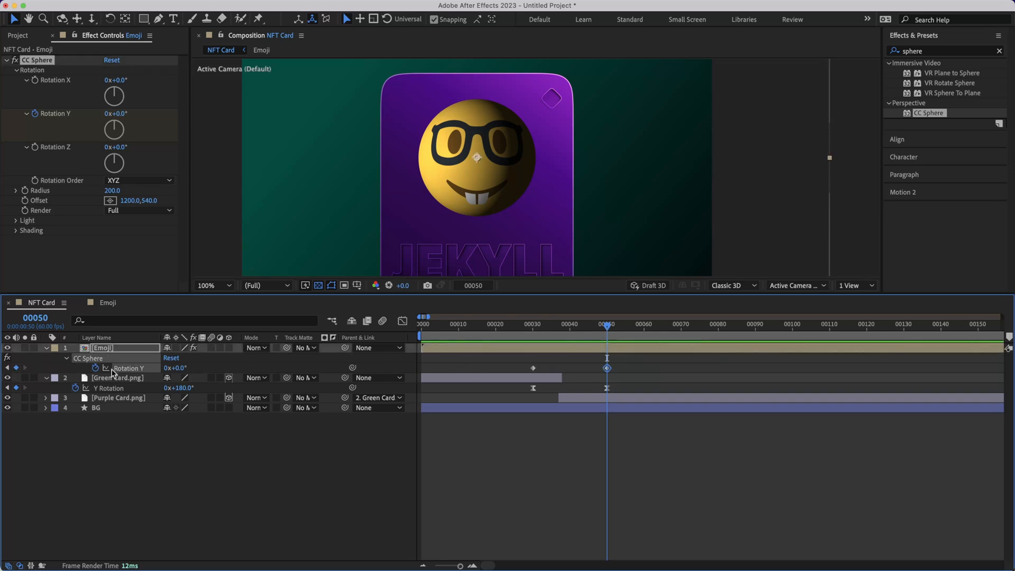
{"action": "left_click", "coordinate": [176, 367]}
{"action": "key", "text": "Return"}
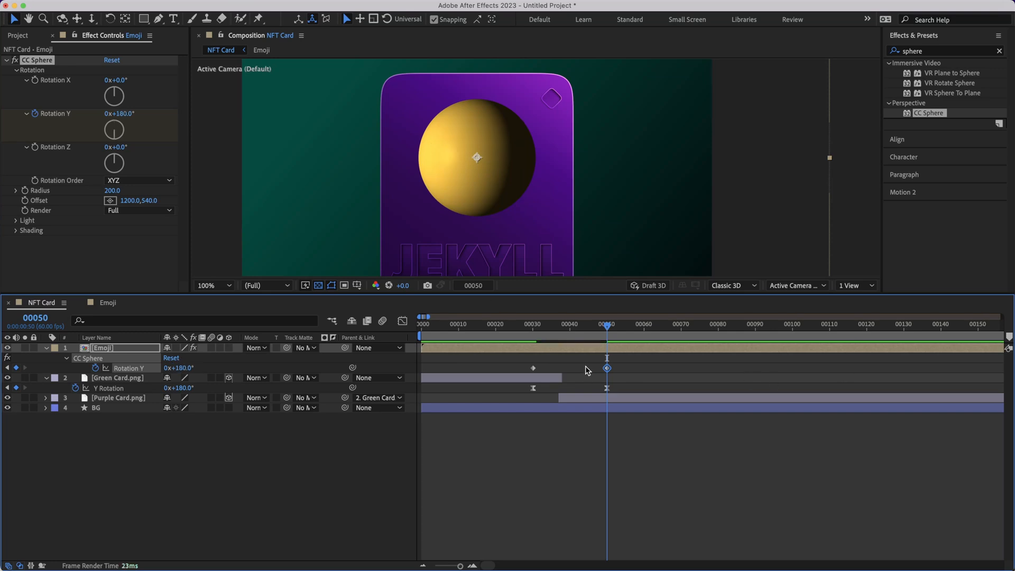
Try -180° for the emoji's Rotation Y at frame 50 and set the value back to 0°.
{"action": "mouse_move", "coordinate": [613, 329]}
{"action": "left_mouse_down"}
{"action": "mouse_move", "coordinate": [503, 338]}
{"action": "mouse_move", "coordinate": [614, 332]}
{"action": "left_mouse_up"}
{"action": "left_click", "coordinate": [179, 368]}
{"action": "type", "text": "-180"}
{"action": "key", "text": "Return"}
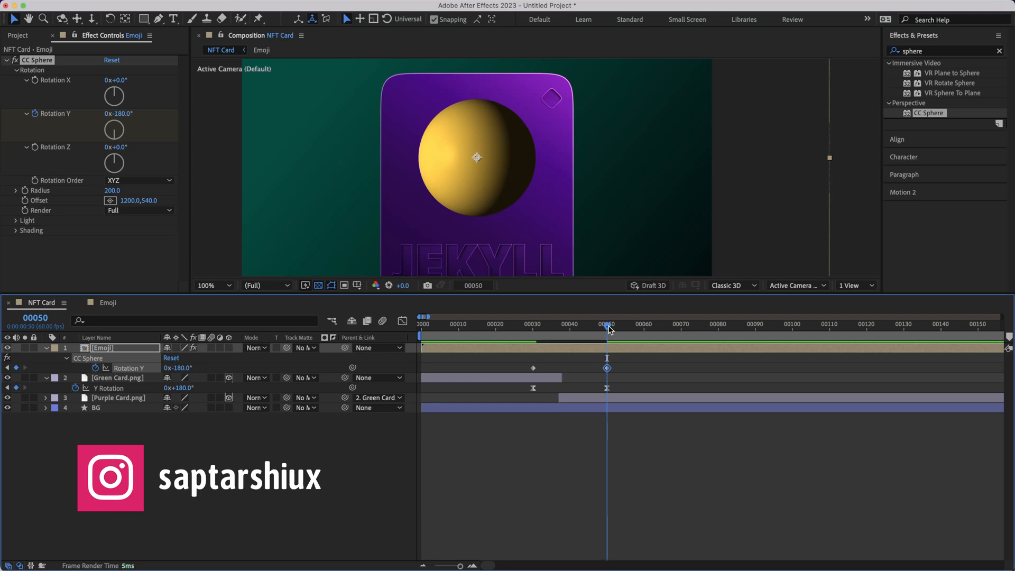
{"action": "mouse_move", "coordinate": [610, 329]}
{"action": "left_mouse_down"}
{"action": "mouse_move", "coordinate": [514, 326]}
{"action": "mouse_move", "coordinate": [598, 319]}
{"action": "mouse_move", "coordinate": [521, 317]}
{"action": "mouse_move", "coordinate": [552, 311]}
{"action": "mouse_move", "coordinate": [611, 319]}
{"action": "left_mouse_up"}
{"action": "left_click", "coordinate": [178, 368]}
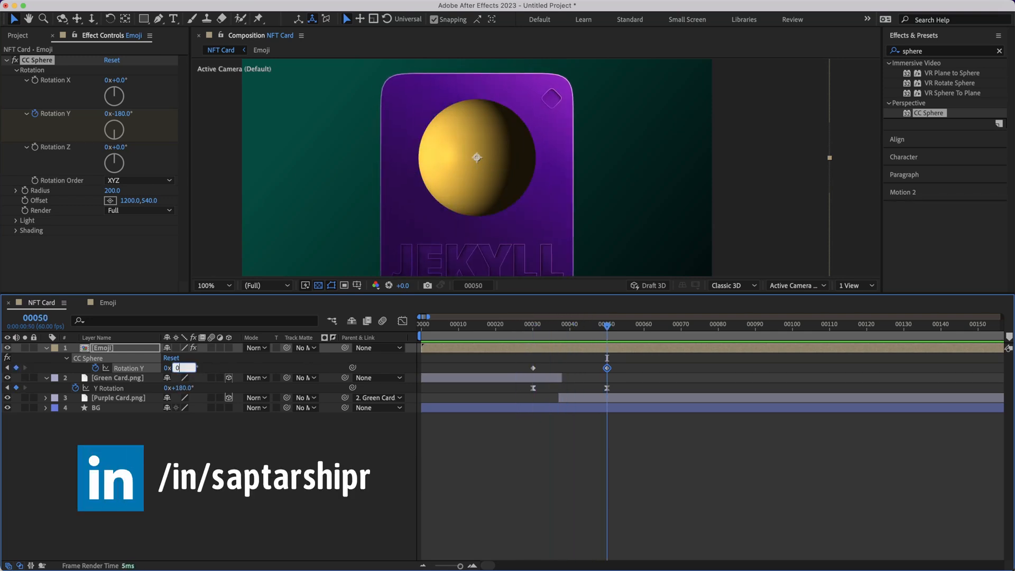
{"action": "key", "text": "Return"}
{"action": "left_click", "coordinate": [166, 369]}
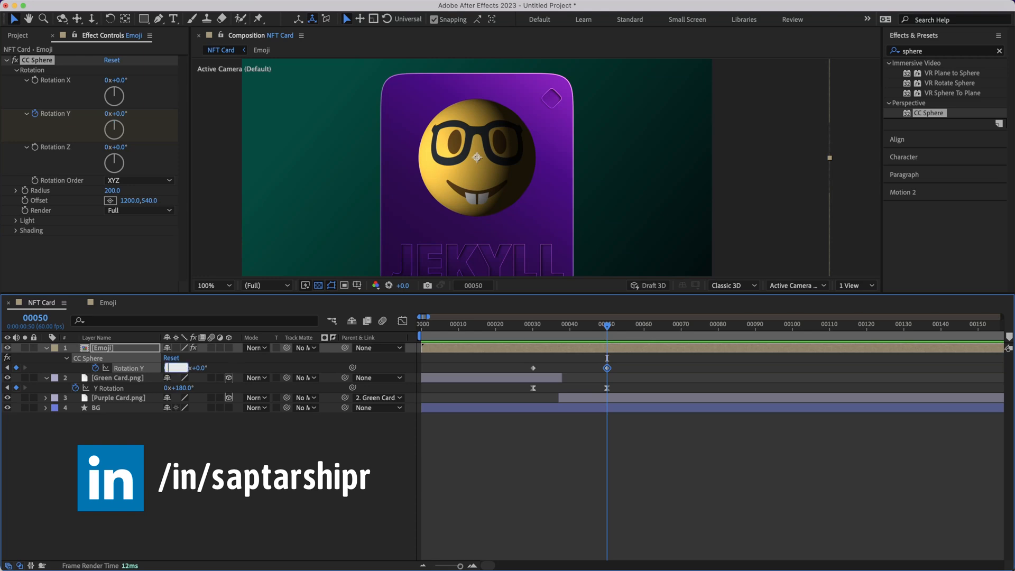
{"action": "left_click", "coordinate": [204, 361]}
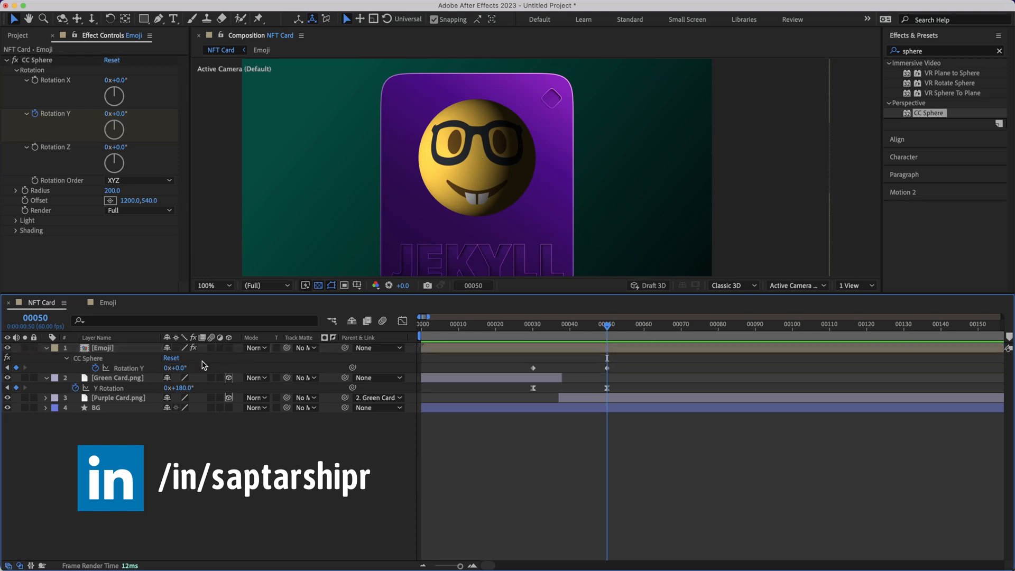
Set the emoji's Rotation Y keyframe at frame 50 to -360° and scrub through the rotation.
{"action": "left_click", "coordinate": [184, 368]}
{"action": "type", "text": "-35"}
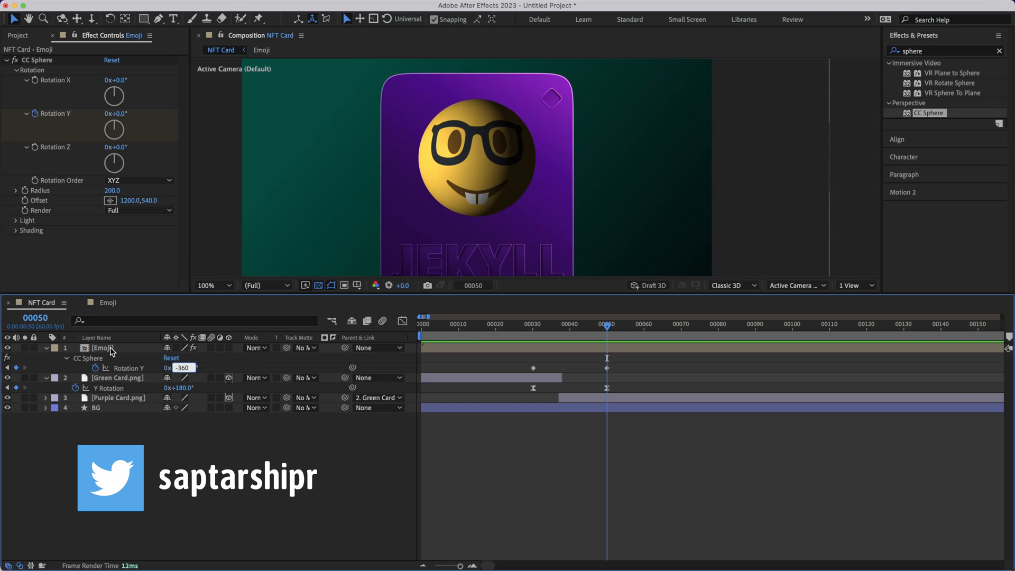
{"action": "type", "text": "0"}
{"action": "key", "text": "Return"}
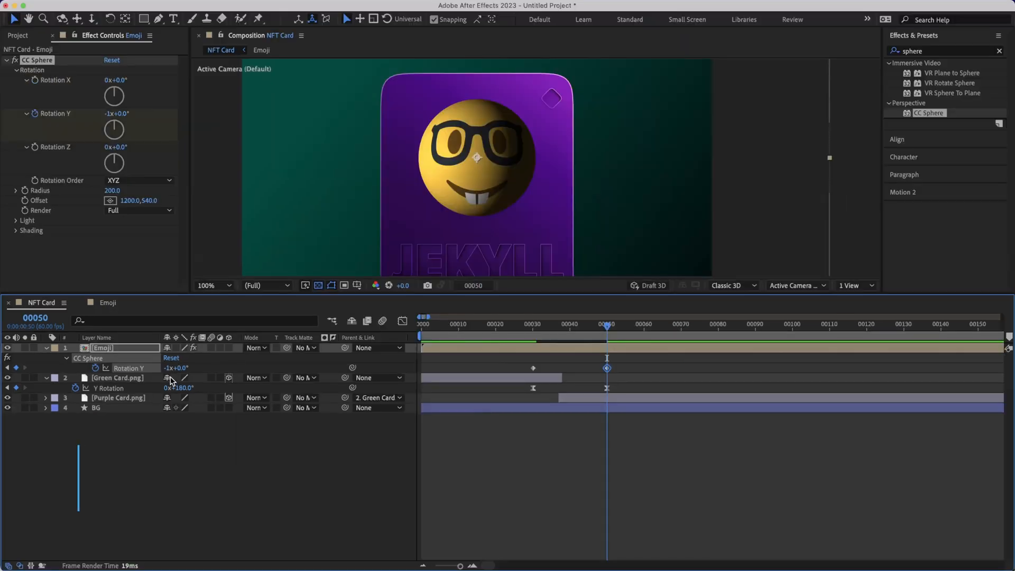
{"action": "left_click", "coordinate": [627, 464]}
{"action": "mouse_move", "coordinate": [607, 329]}
{"action": "left_mouse_down"}
{"action": "mouse_move", "coordinate": [524, 327]}
{"action": "mouse_move", "coordinate": [616, 331]}
{"action": "left_mouse_up"}
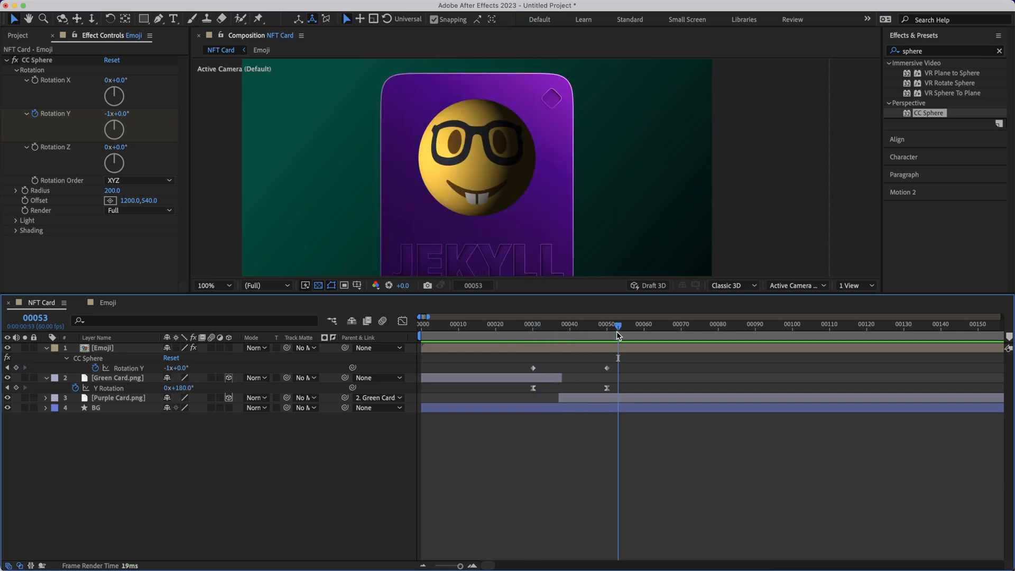
Ease the emoji's Rotation Y keyframes with Motion 2, using 40 outgoing at frame 30 and 80 incoming at frame 50.
{"action": "scroll", "coordinate": [640, 173], "scroll_direction": "down", "scroll_amount": 2}
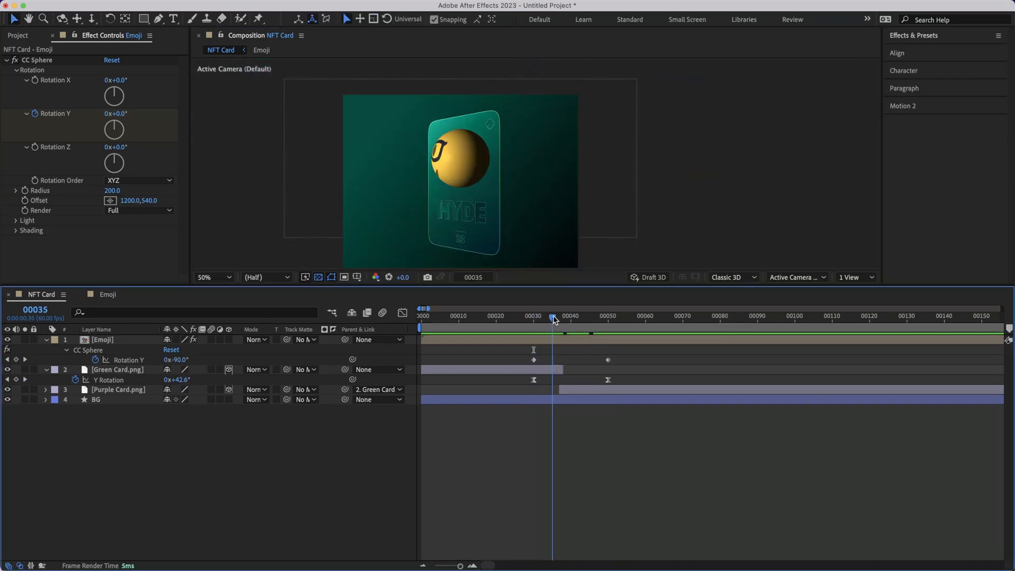
{"action": "mouse_move", "coordinate": [553, 315]}
{"action": "left_mouse_down"}
{"action": "mouse_move", "coordinate": [594, 305]}
{"action": "mouse_move", "coordinate": [533, 320]}
{"action": "left_mouse_up"}
{"action": "left_click_drag", "start_coordinate": [553, 354], "coordinate": [521, 366]}
{"action": "left_click", "coordinate": [904, 106]}
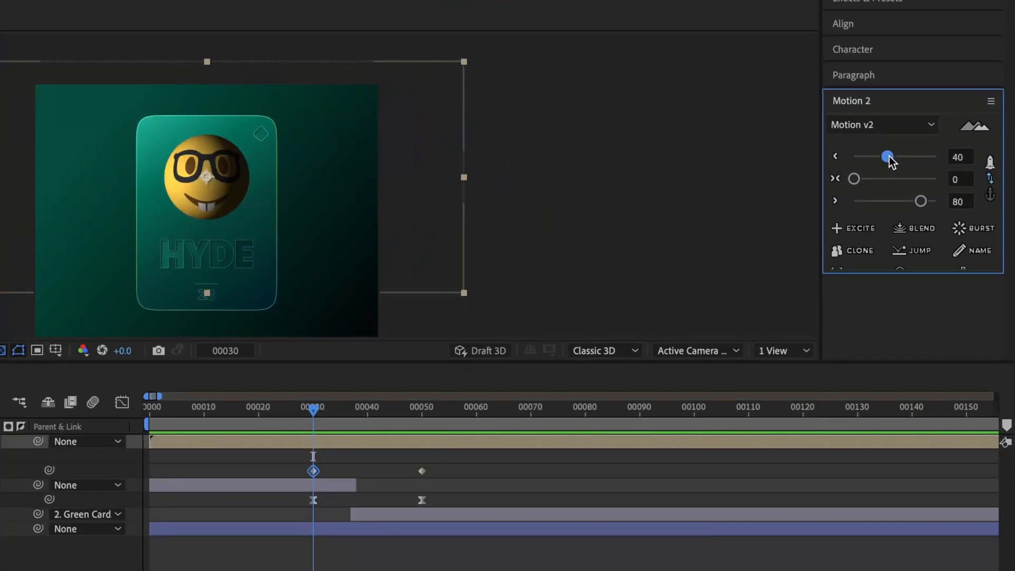
{"action": "left_click_drag", "start_coordinate": [439, 462], "coordinate": [404, 481]}
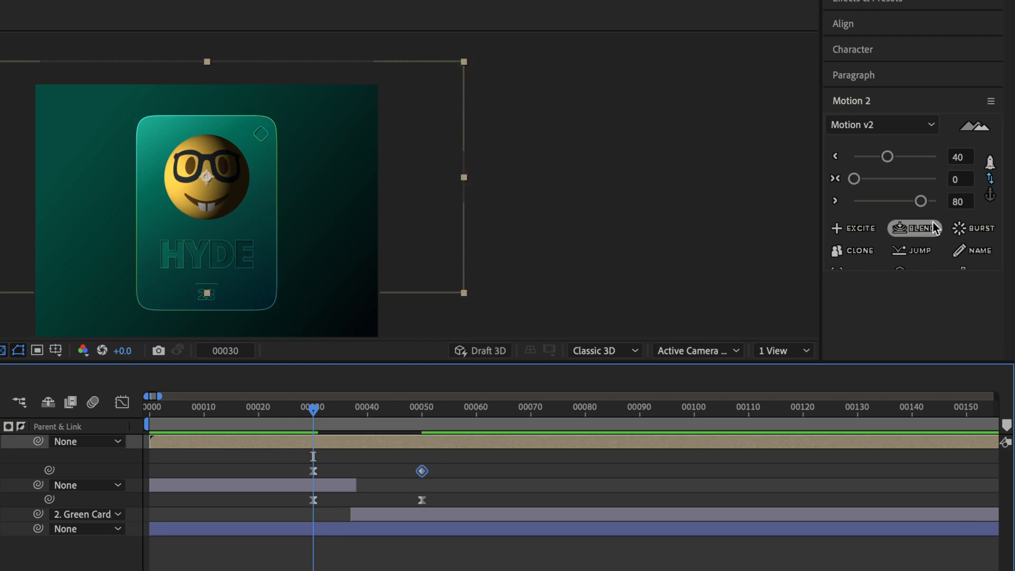
{"action": "left_click", "coordinate": [920, 201]}
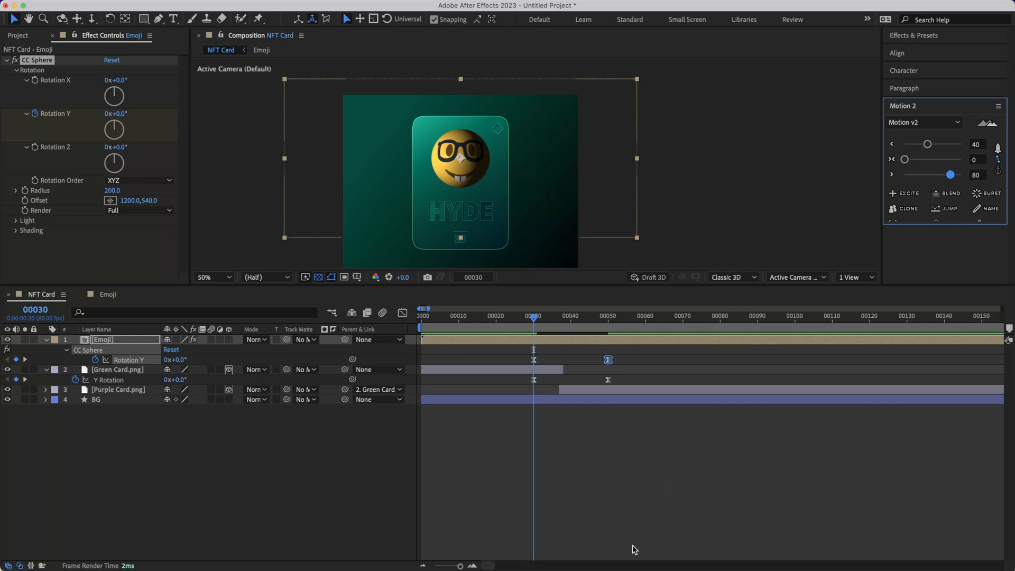
{"action": "left_click", "coordinate": [600, 473]}
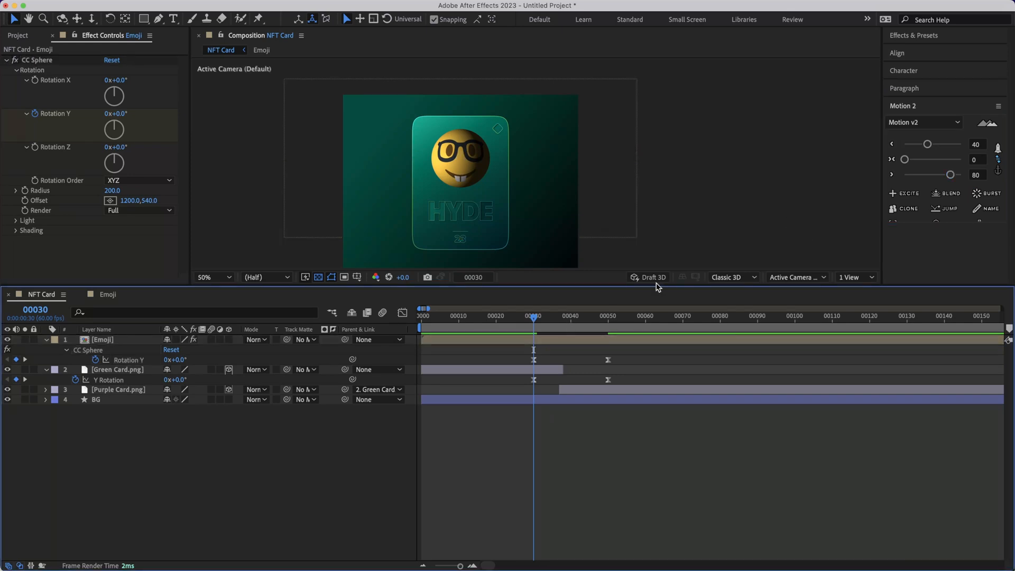
Check the Keyframe Velocity influence settings of the emoji's Rotation Y keyframes at frames 30 and 50.
{"action": "left_click", "coordinate": [534, 360]}
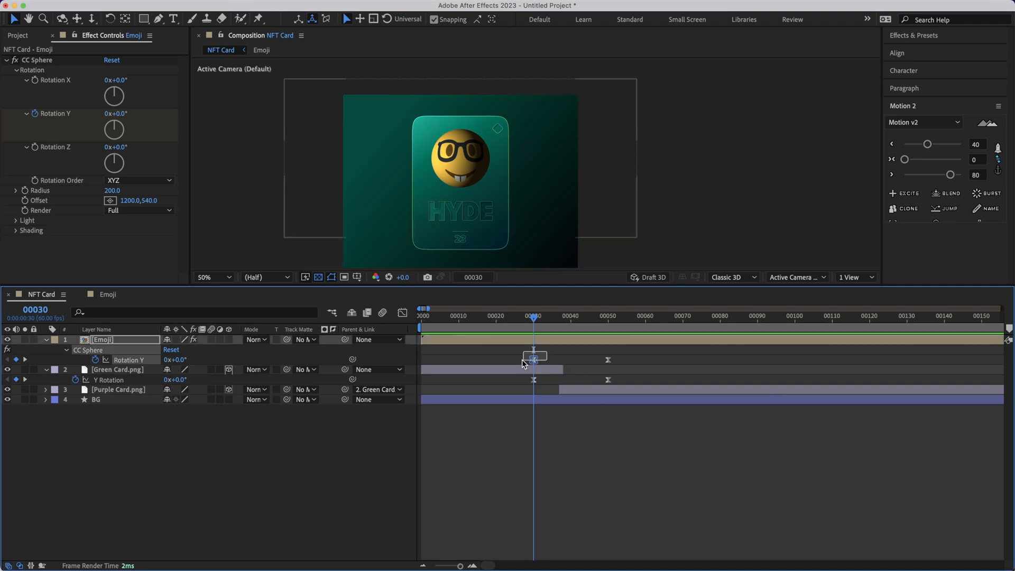
{"action": "right_click", "coordinate": [535, 361]}
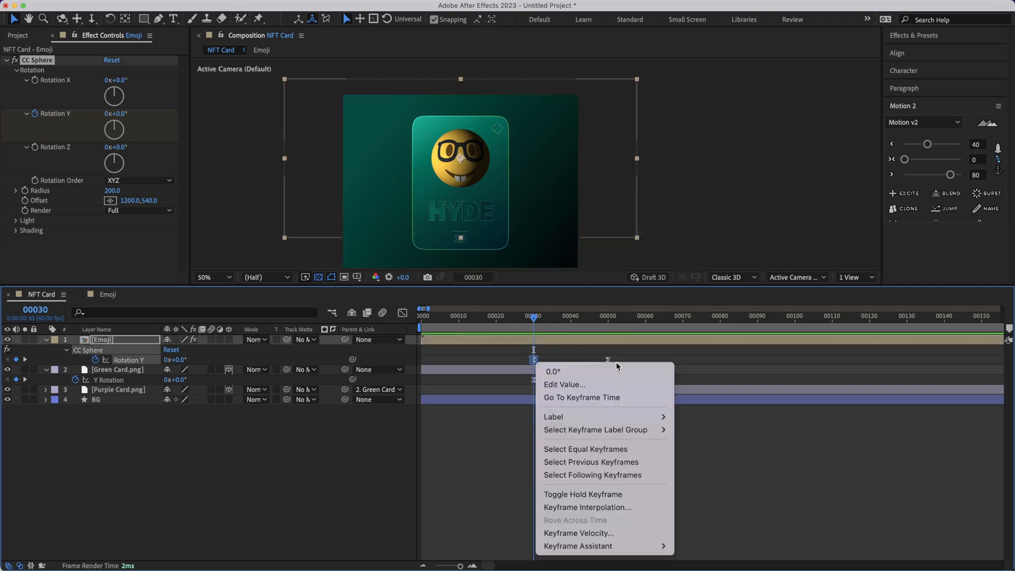
{"action": "left_click", "coordinate": [597, 533]}
{"action": "left_click_drag", "start_coordinate": [781, 141], "coordinate": [756, 137]}
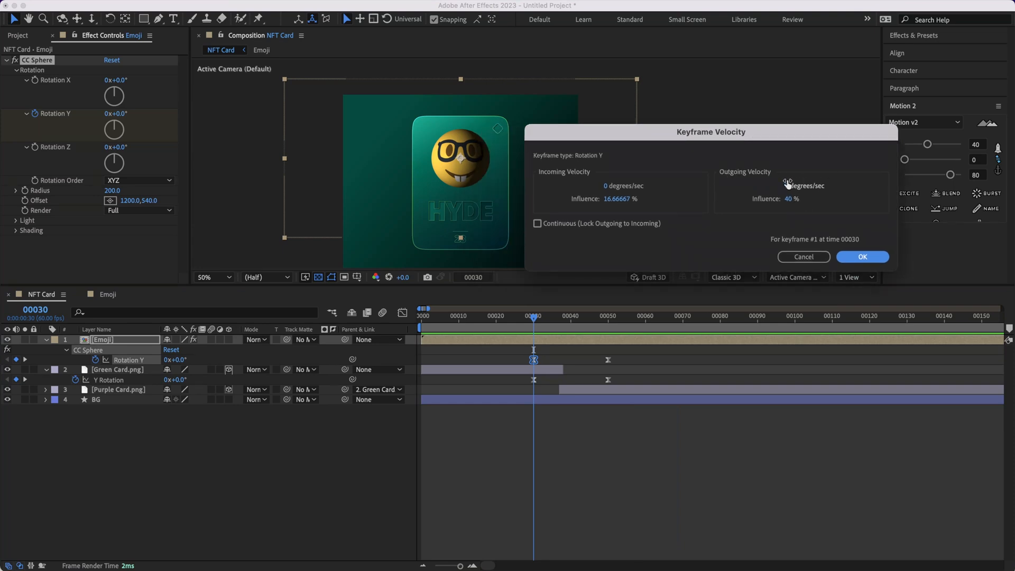
{"action": "left_click", "coordinate": [844, 258]}
{"action": "left_click", "coordinate": [608, 360]}
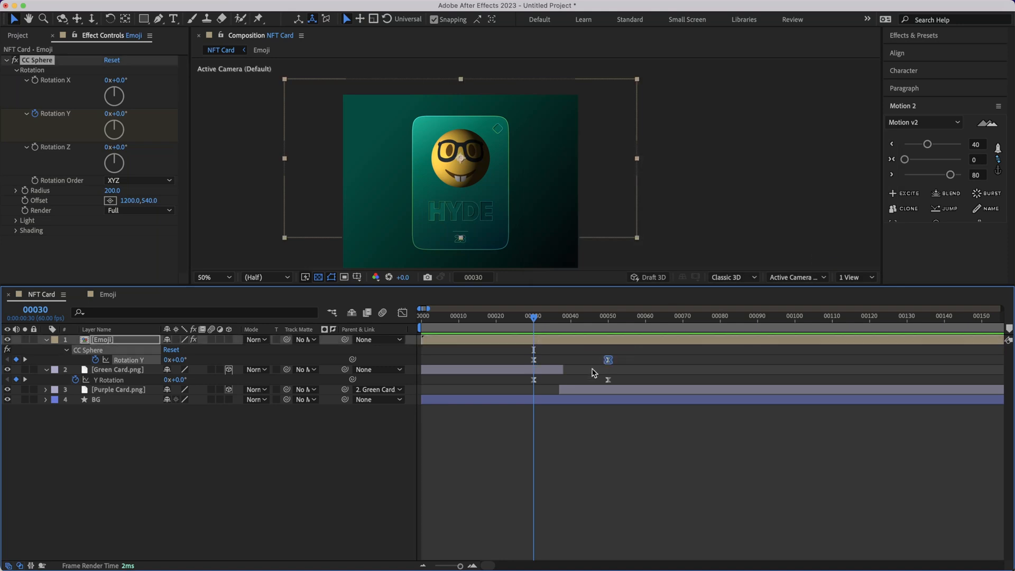
{"action": "right_click", "coordinate": [608, 360]}
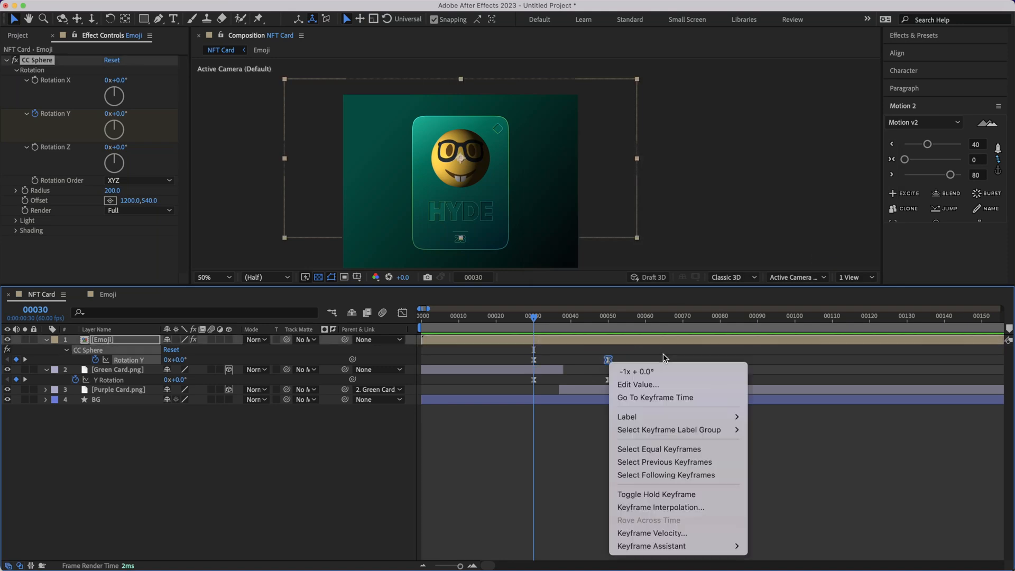
{"action": "left_click", "coordinate": [674, 531]}
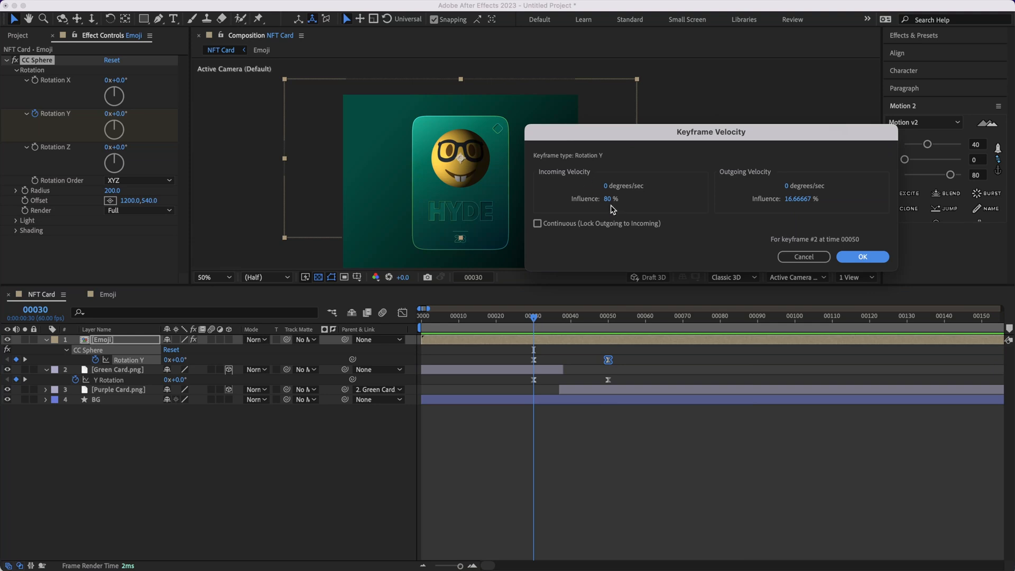
{"action": "left_click", "coordinate": [804, 256]}
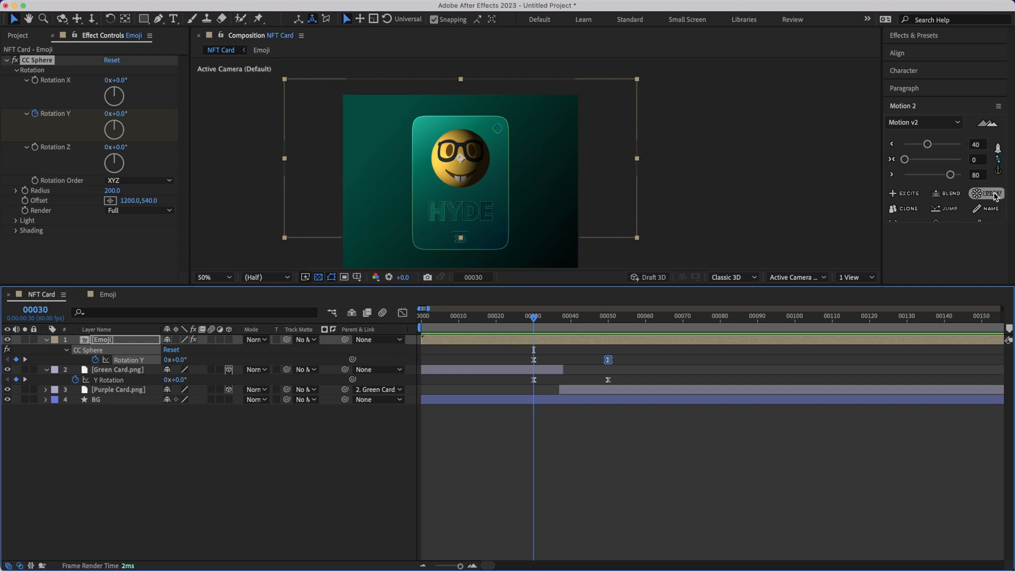
Enlarge the Motion 2 script's area to show all its tools and scrub through the card flip starting at frame 30.
{"action": "left_click_drag", "start_coordinate": [965, 224], "coordinate": [965, 272]}
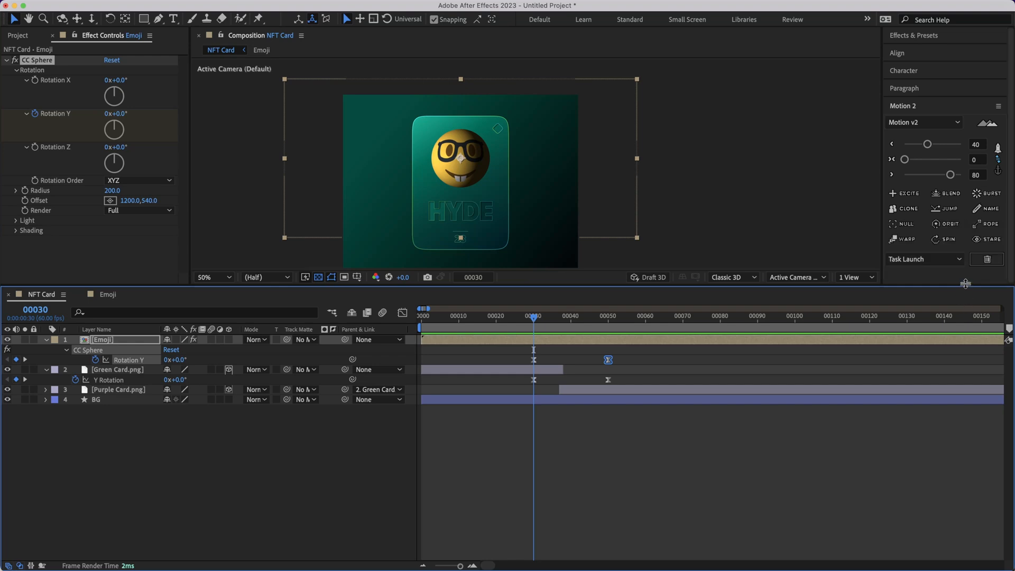
{"action": "left_click", "coordinate": [668, 404]}
{"action": "left_click_drag", "start_coordinate": [558, 317], "coordinate": [538, 318]}
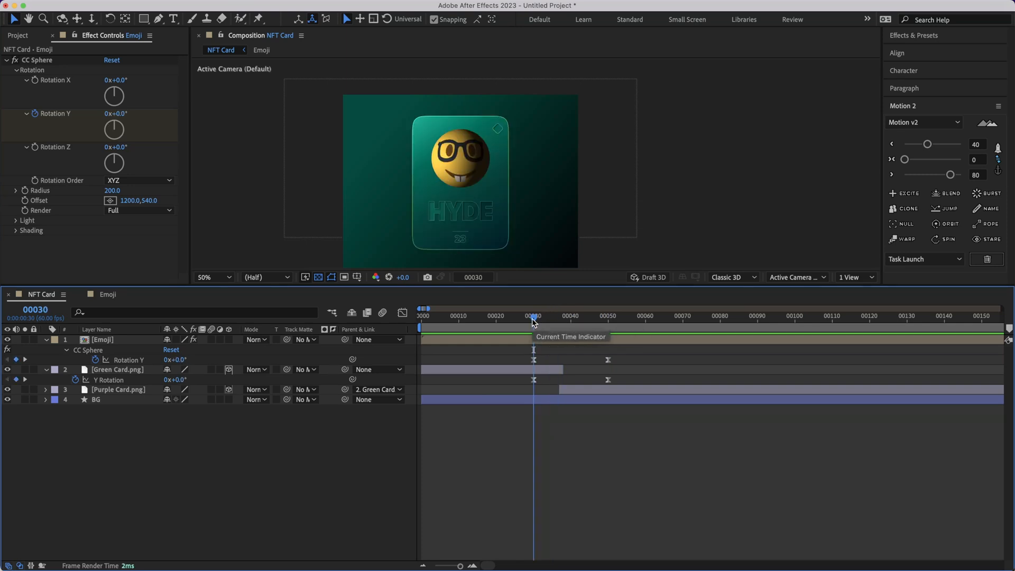
{"action": "mouse_move", "coordinate": [535, 321]}
{"action": "left_mouse_down"}
{"action": "mouse_move", "coordinate": [614, 311]}
{"action": "mouse_move", "coordinate": [537, 317]}
{"action": "left_mouse_up"}
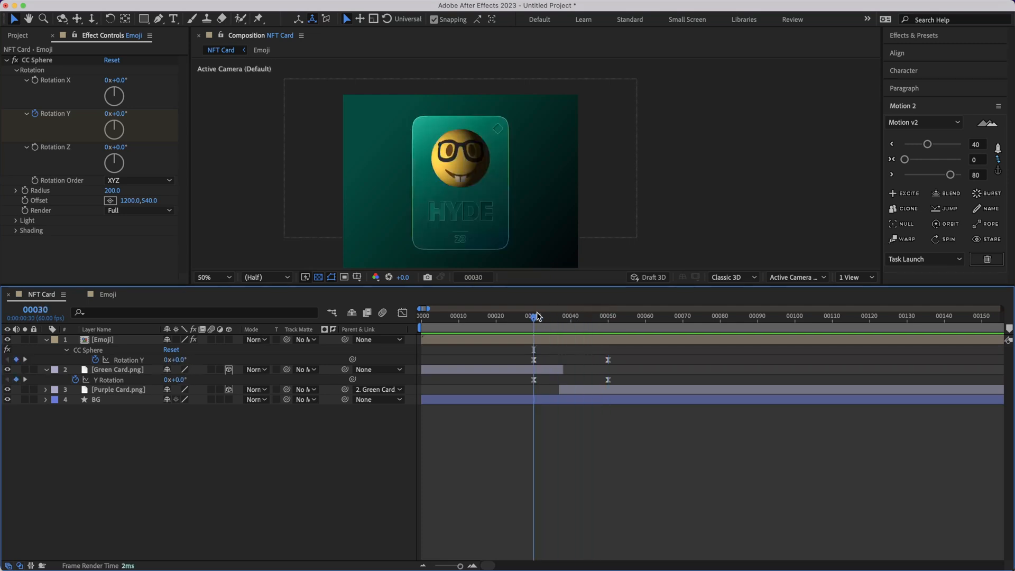
Open the Emoji precomposition and magnify its timeline around frame 30.
{"action": "left_click", "coordinate": [537, 340]}
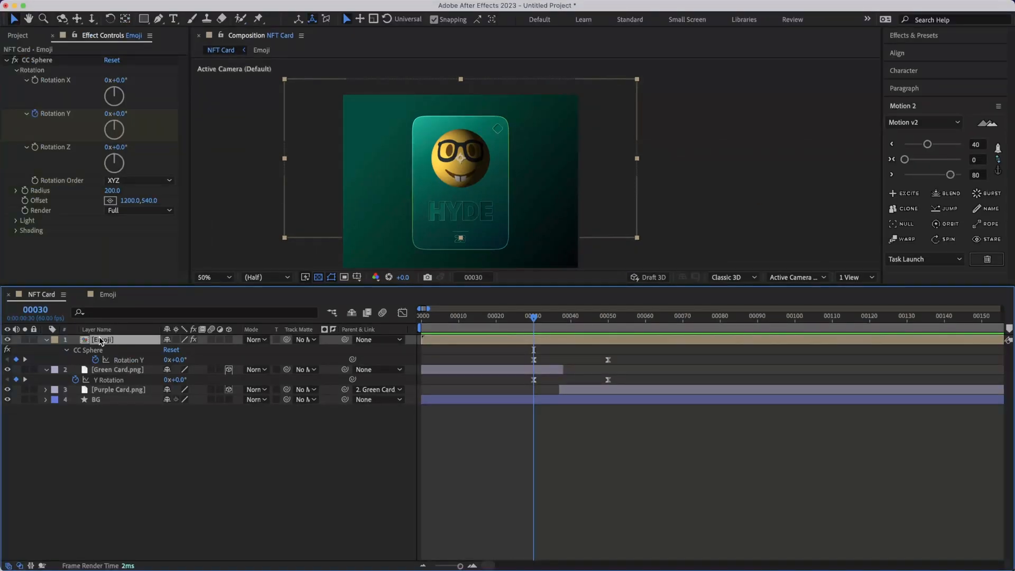
{"action": "double_click", "coordinate": [99, 340]}
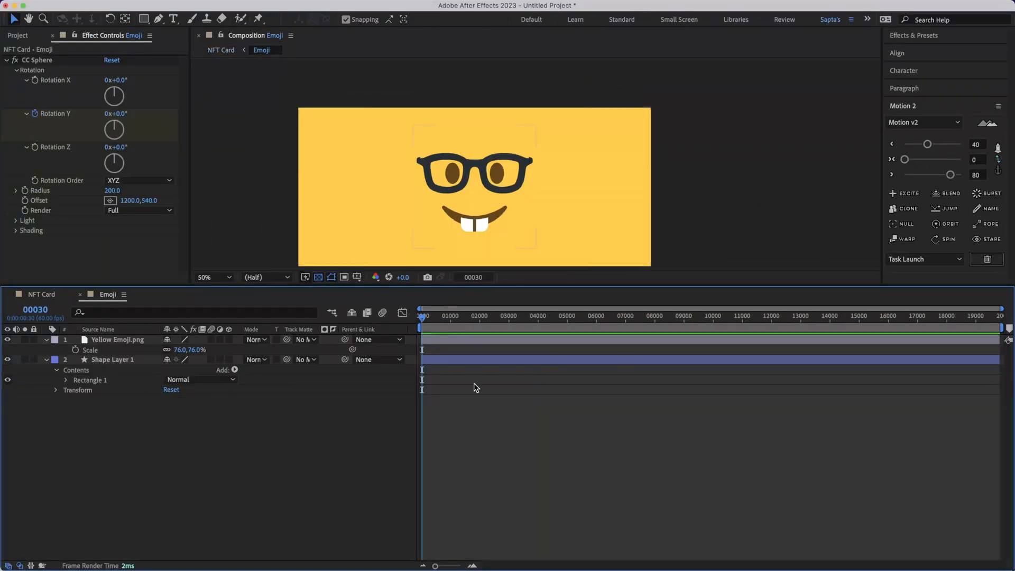
{"action": "key", "text": "equal"}
{"action": "key", "text": "equal"}
{"action": "key", "text": "equal"}
{"action": "key", "text": "equal"}
{"action": "key", "text": "equal"}
{"action": "key", "text": "equal"}
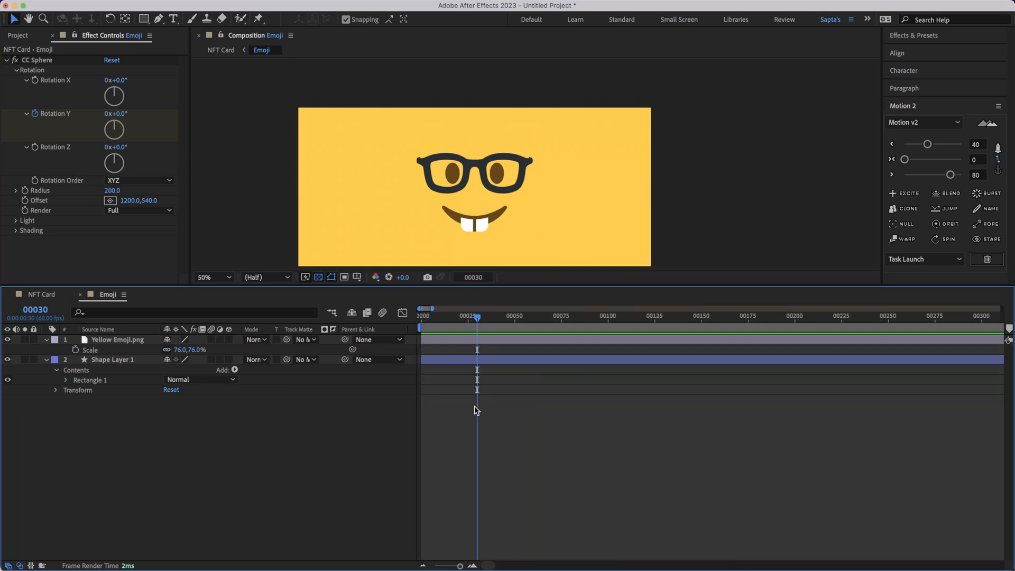
Add Green emoji.png above Yellow Emoji.png in the Emoji composition and set its scale to 83%.
{"action": "left_click", "coordinate": [492, 188]}
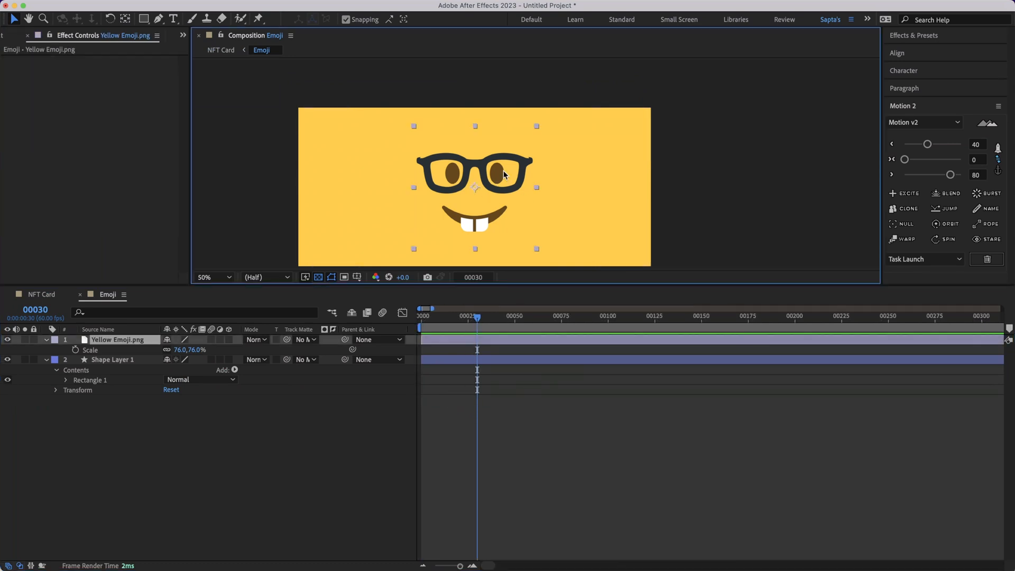
{"action": "left_click", "coordinate": [331, 489]}
{"action": "left_click", "coordinate": [51, 29]}
{"action": "left_click", "coordinate": [3, 37]}
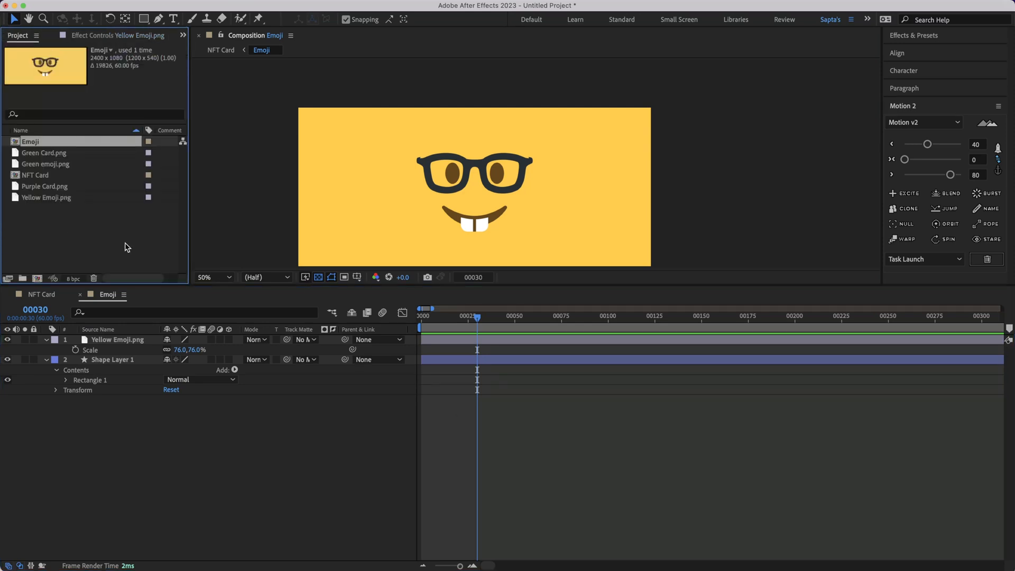
{"action": "left_click", "coordinate": [91, 224]}
{"action": "left_click", "coordinate": [39, 152]}
{"action": "left_click", "coordinate": [33, 164]}
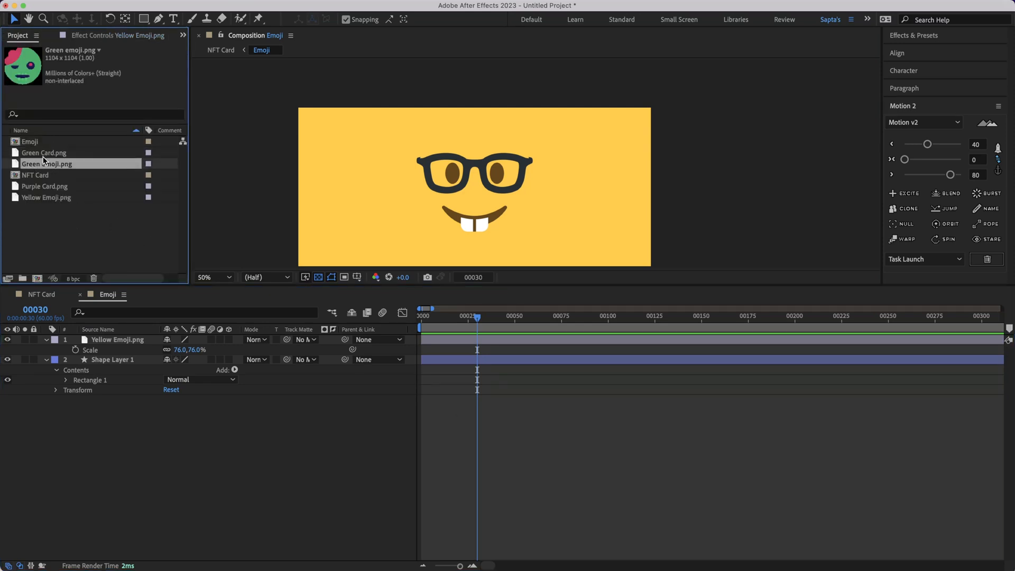
{"action": "left_click_drag", "start_coordinate": [47, 168], "coordinate": [103, 343]}
{"action": "key", "text": "s"}
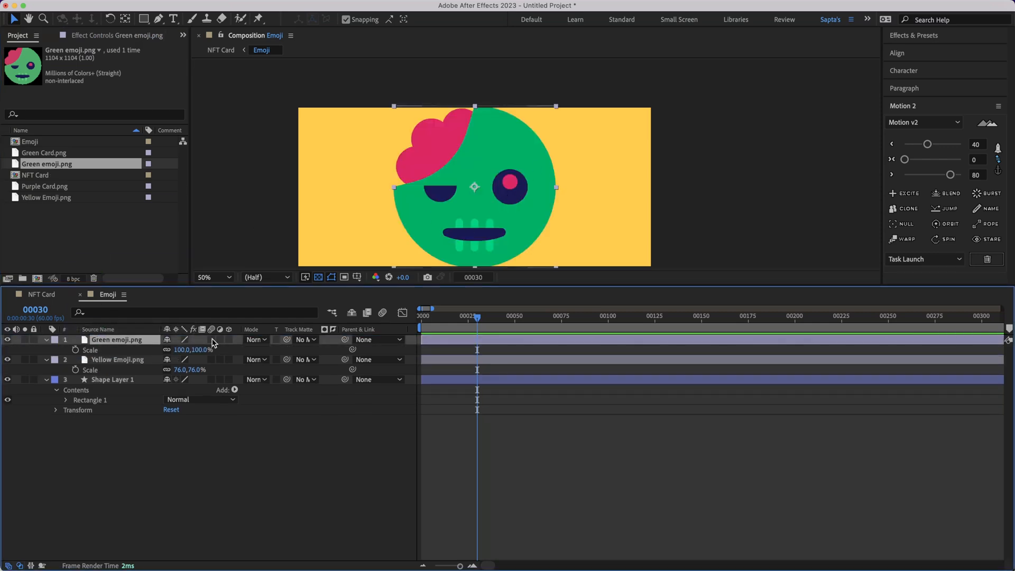
{"action": "left_click_drag", "start_coordinate": [185, 349], "coordinate": [170, 349]}
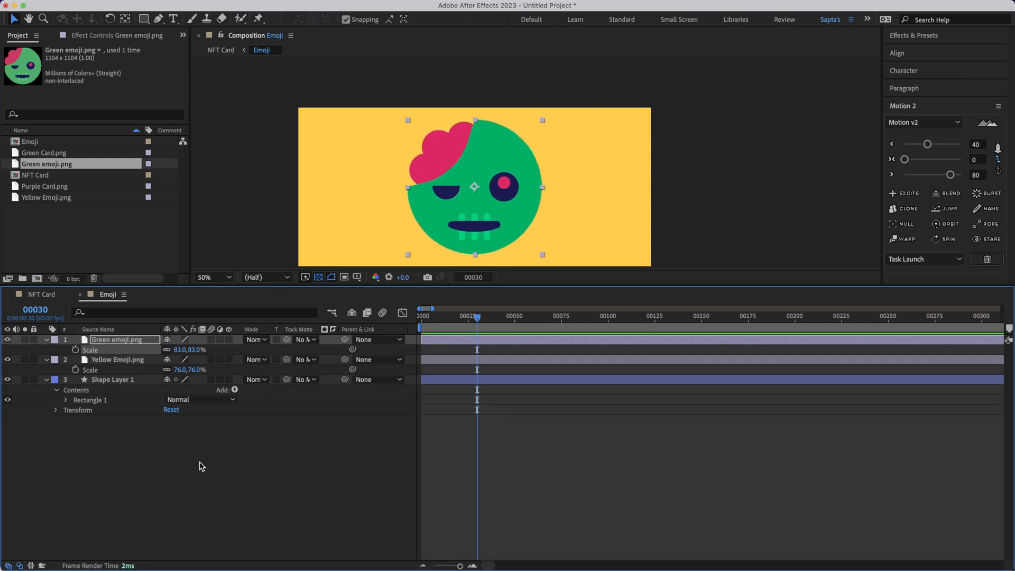
Compare the flat green emoji in the Emoji composition with its spherical rendering on the NFT Card around frames 26 to 30.
{"action": "left_click", "coordinate": [37, 296]}
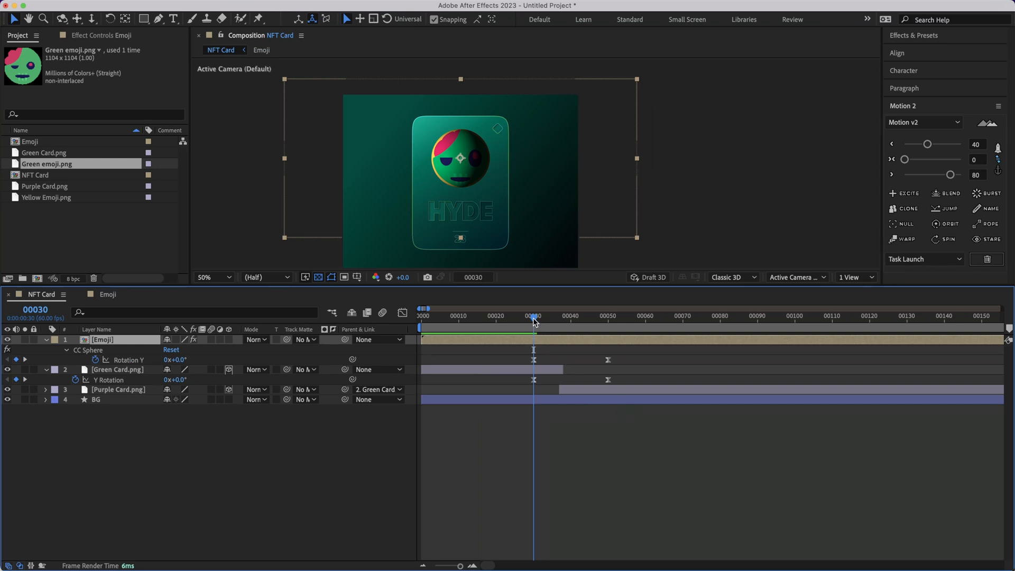
{"action": "mouse_move", "coordinate": [534, 318]}
{"action": "left_mouse_down"}
{"action": "mouse_move", "coordinate": [544, 319]}
{"action": "mouse_move", "coordinate": [534, 317]}
{"action": "left_mouse_up"}
{"action": "left_click", "coordinate": [111, 294]}
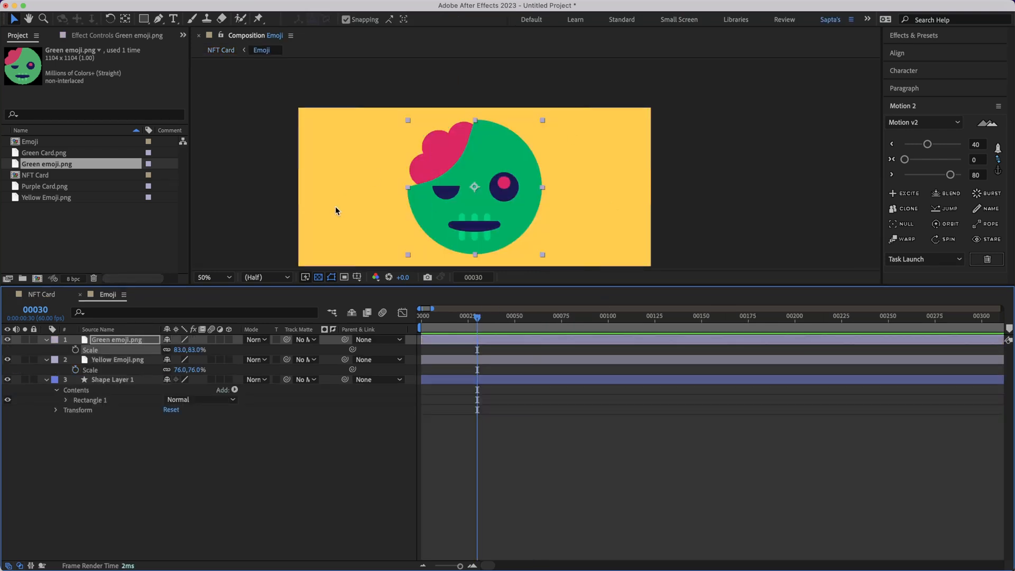
{"action": "left_click", "coordinate": [42, 293]}
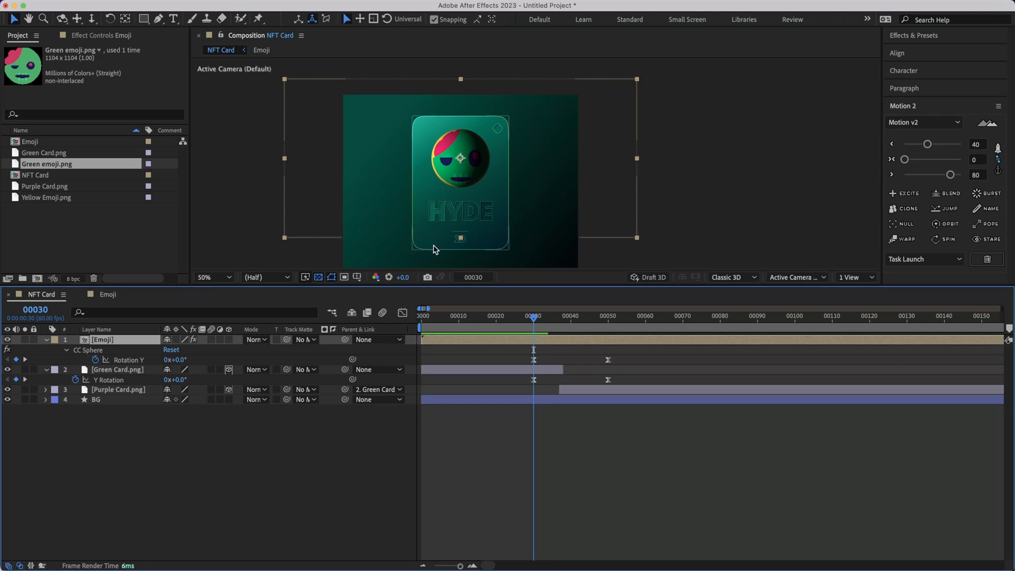
{"action": "left_click", "coordinate": [105, 294]}
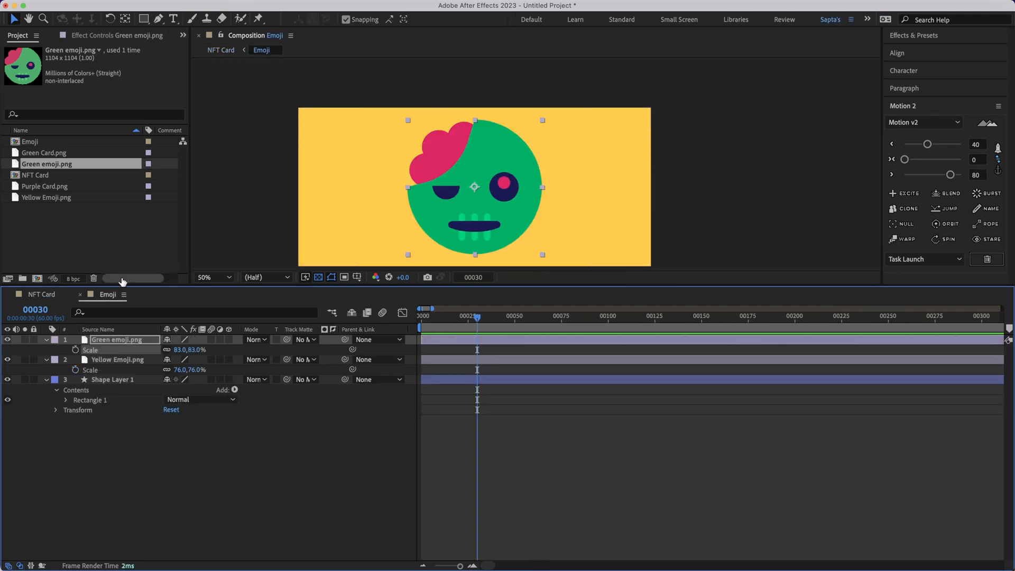
{"action": "left_click", "coordinate": [58, 295]}
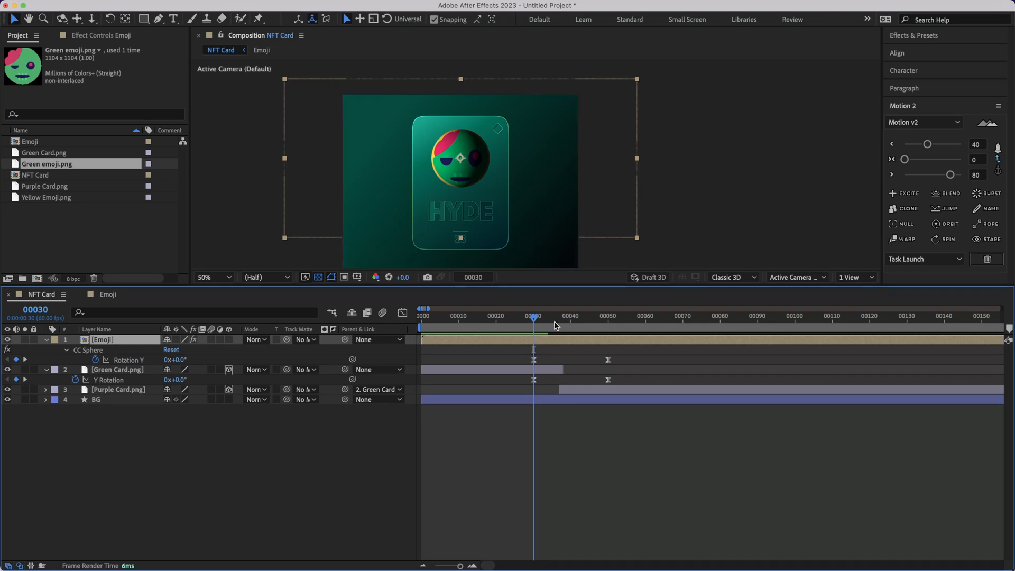
{"action": "mouse_move", "coordinate": [533, 316]}
{"action": "left_mouse_down"}
{"action": "mouse_move", "coordinate": [582, 324]}
{"action": "mouse_move", "coordinate": [539, 326]}
{"action": "mouse_move", "coordinate": [593, 324]}
{"action": "mouse_move", "coordinate": [522, 317]}
{"action": "left_mouse_up"}
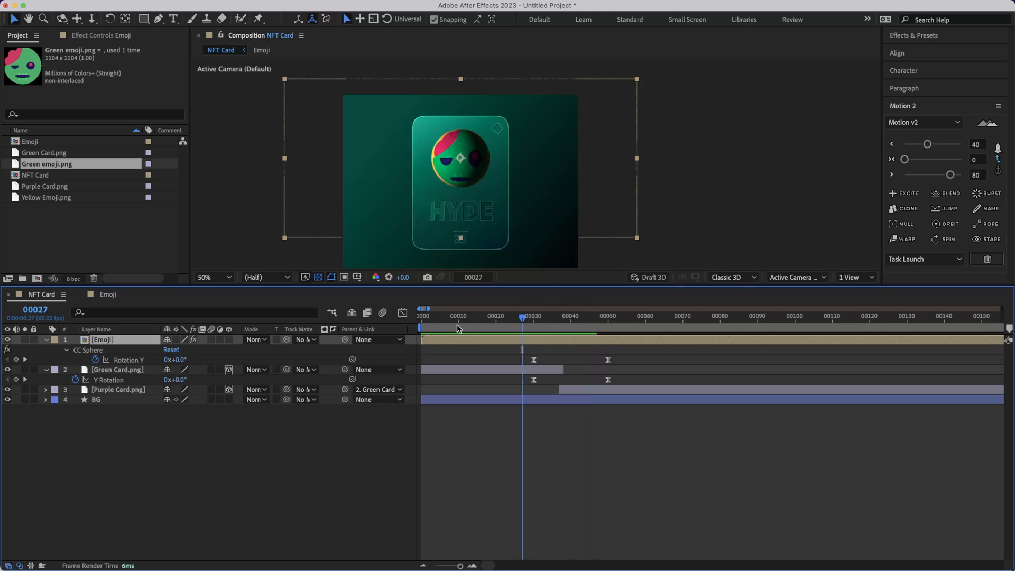
{"action": "left_click", "coordinate": [91, 295]}
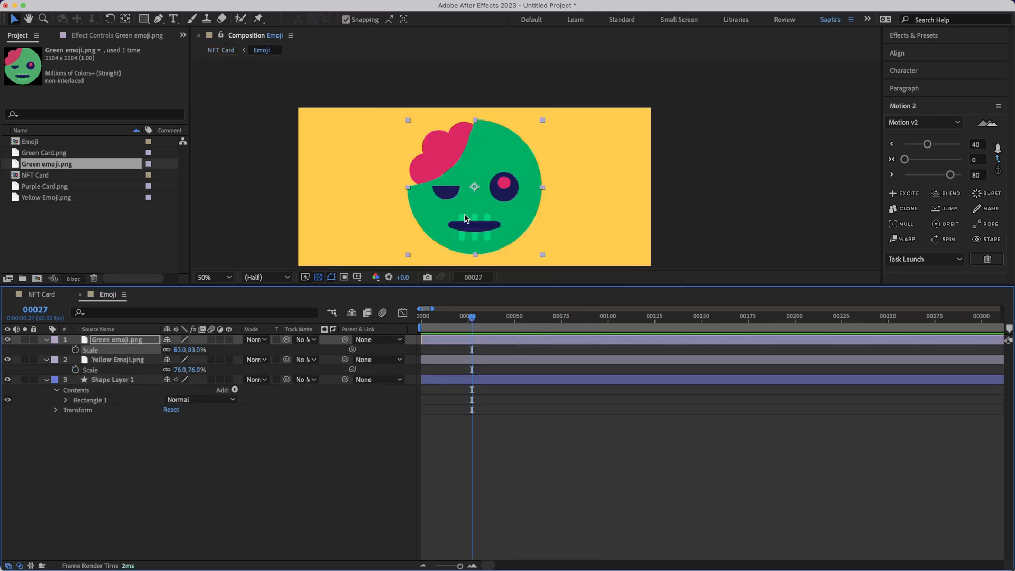
{"action": "left_click", "coordinate": [52, 298]}
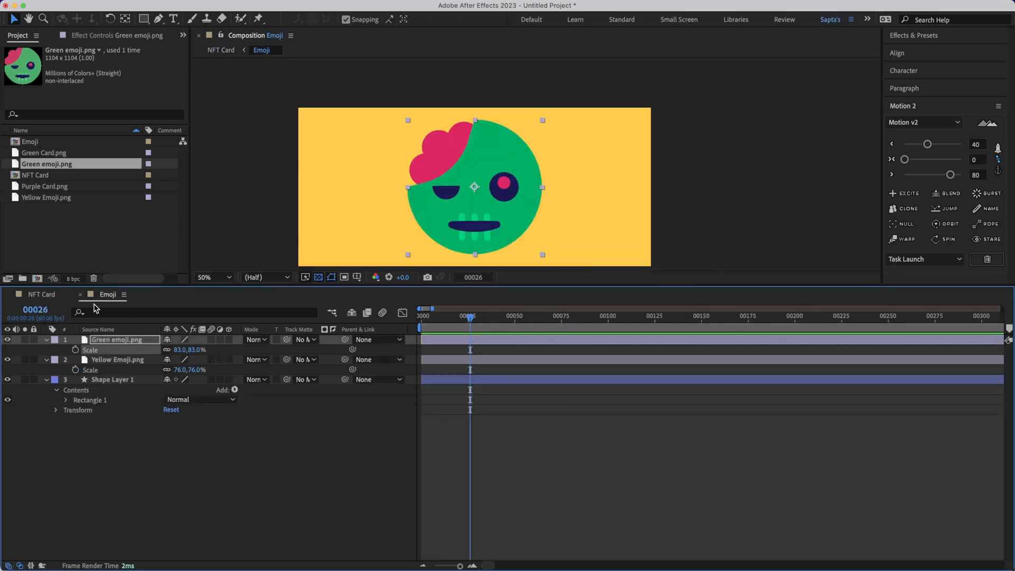
Find the edge-on point of the card flip at frame 37 and trim the end of the Green emoji.png layer there.
{"action": "left_click", "coordinate": [41, 294]}
{"action": "left_click_drag", "start_coordinate": [518, 318], "coordinate": [559, 316]}
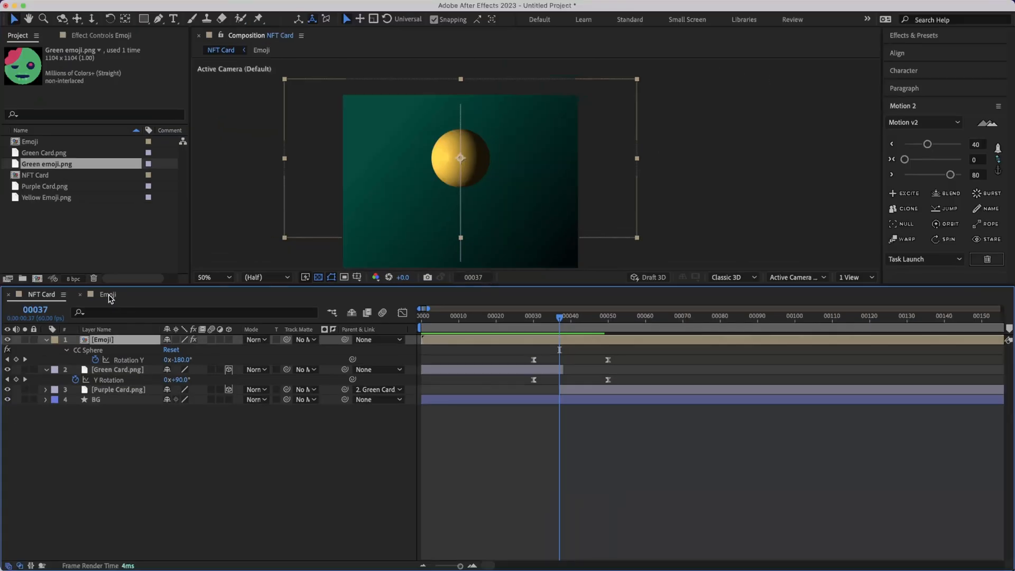
{"action": "left_click", "coordinate": [108, 295]}
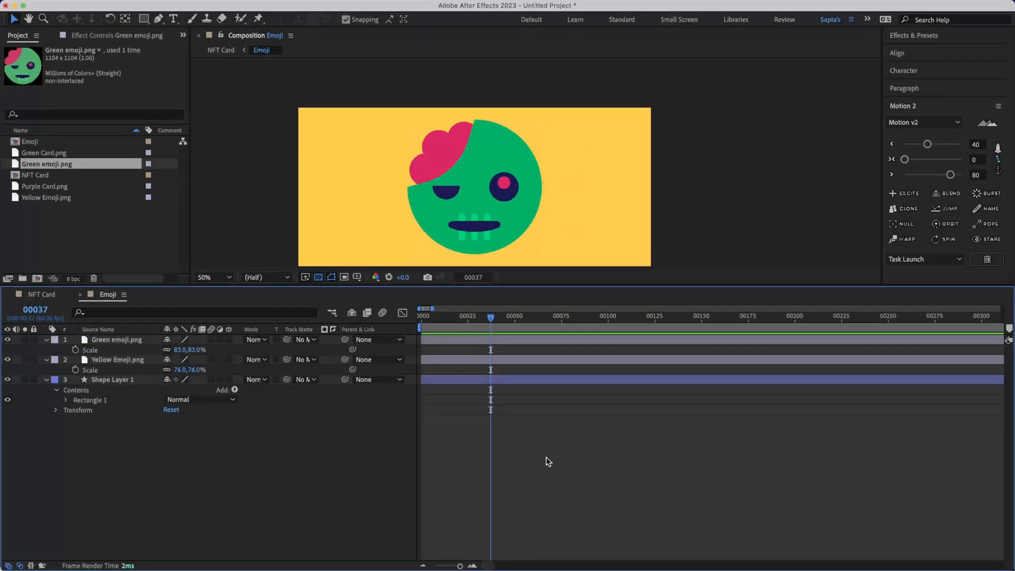
{"action": "left_click", "coordinate": [522, 338]}
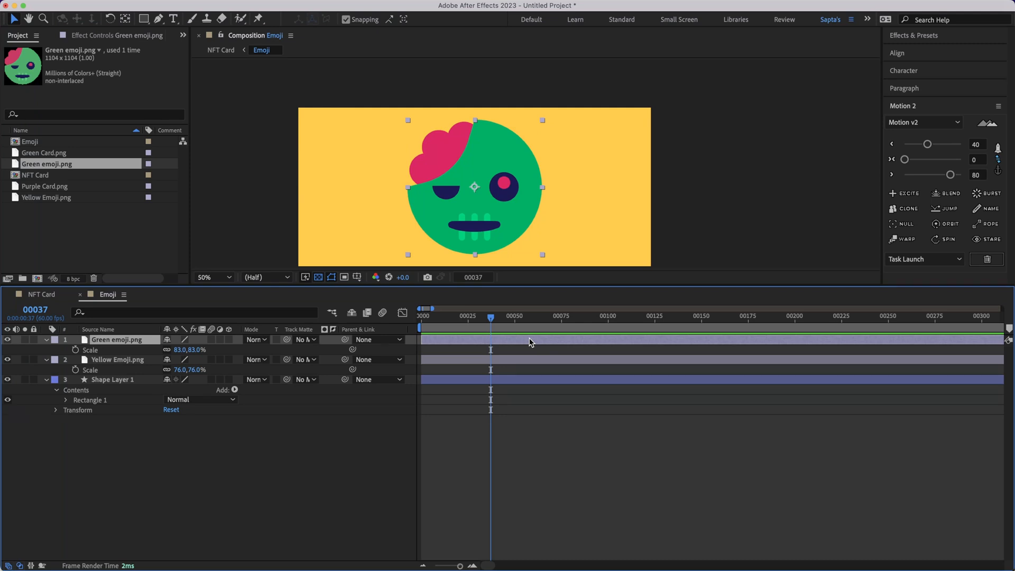
{"action": "key", "text": "alt+bracketright"}
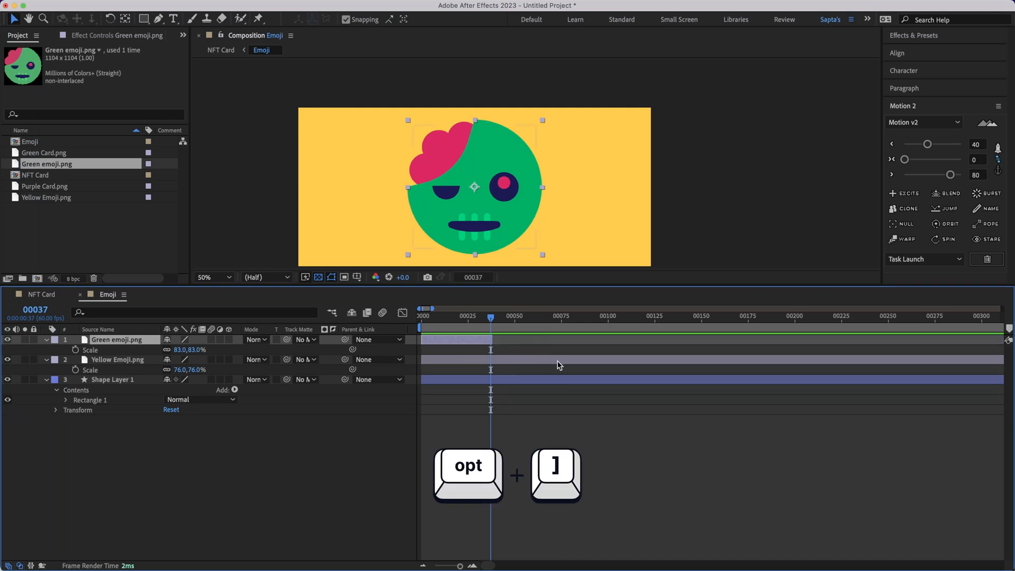
Trim the start of the Yellow Emoji.png layer to frame 37.
{"action": "left_click", "coordinate": [133, 362]}
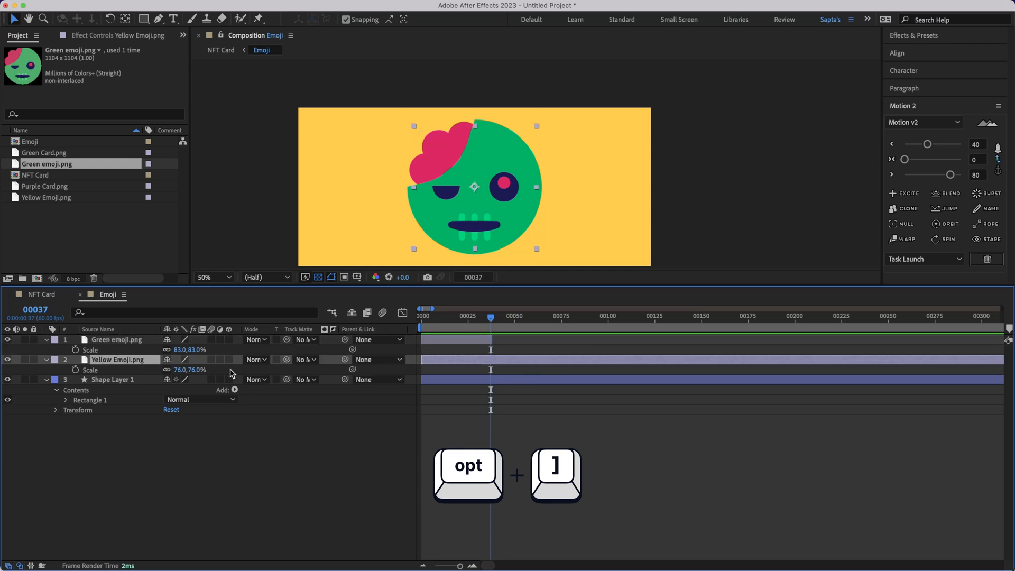
{"action": "left_click", "coordinate": [528, 367]}
{"action": "left_click", "coordinate": [511, 364]}
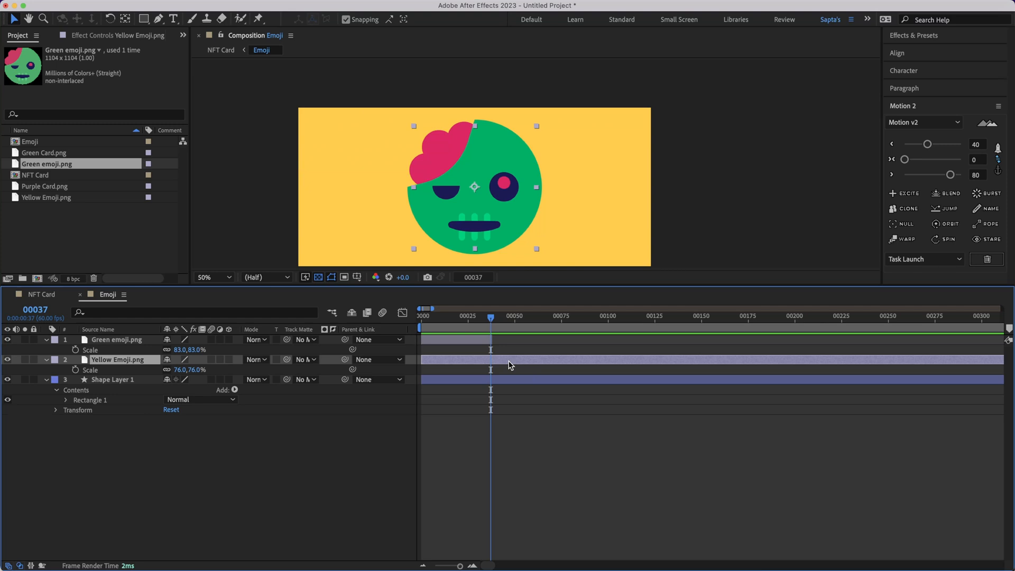
{"action": "key", "text": "alt+bracketleft"}
{"action": "left_click", "coordinate": [527, 366]}
Scrub both compositions to check the green-to-yellow emoji swap, going up to frame 50 in the NFT Card.
{"action": "left_click_drag", "start_coordinate": [490, 317], "coordinate": [536, 312]}
{"action": "left_click", "coordinate": [42, 299]}
{"action": "left_click", "coordinate": [108, 294]}
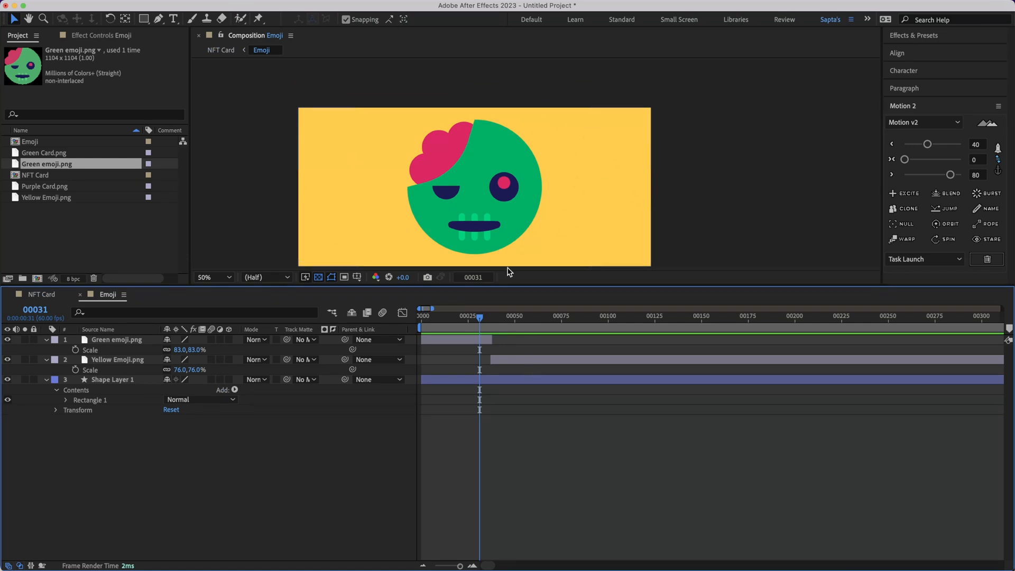
{"action": "mouse_move", "coordinate": [482, 317]}
{"action": "left_mouse_down"}
{"action": "mouse_move", "coordinate": [515, 317]}
{"action": "mouse_move", "coordinate": [466, 317]}
{"action": "left_mouse_up"}
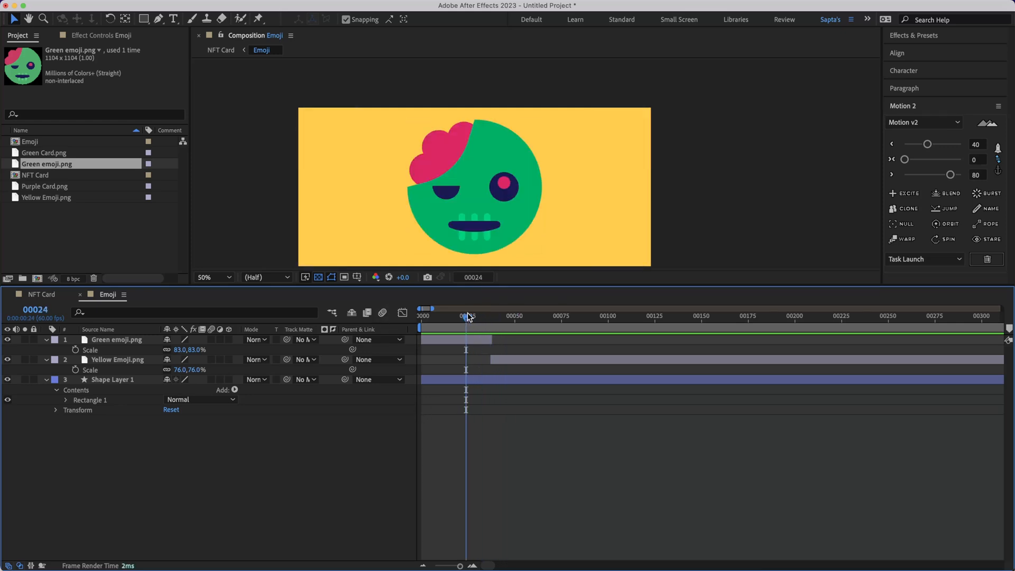
{"action": "left_click", "coordinate": [40, 294]}
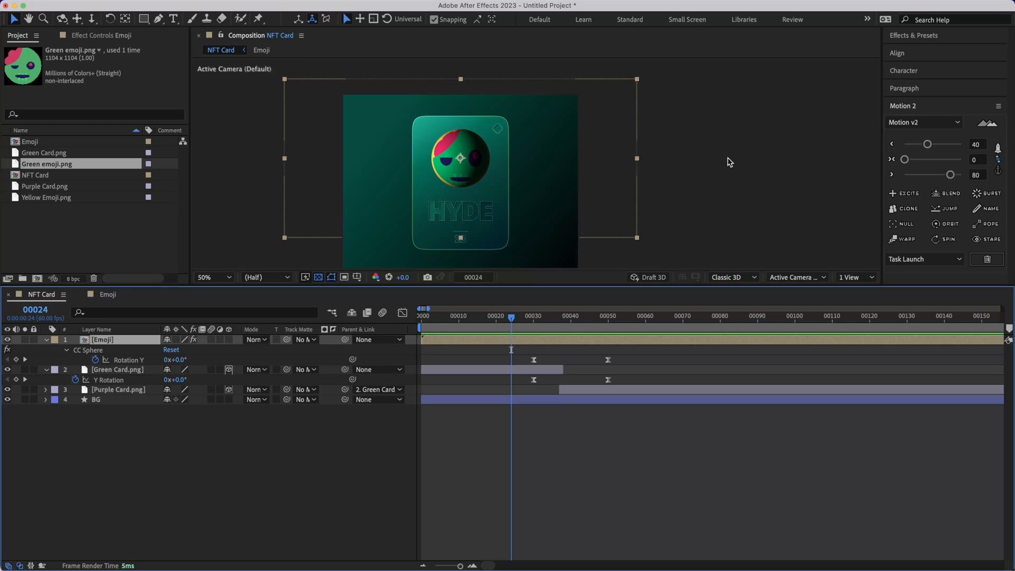
{"action": "left_click_drag", "start_coordinate": [557, 318], "coordinate": [611, 332]}
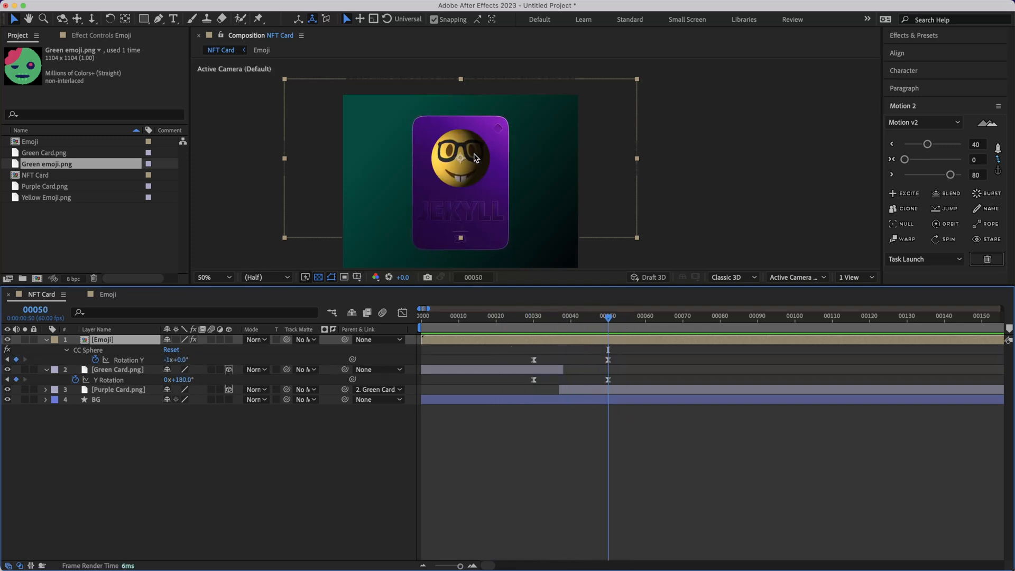
Reduce the Yellow Emoji.png layer's scale to 65%, comparing its fit on the purple card's sphere.
{"action": "left_click", "coordinate": [94, 296]}
{"action": "left_click", "coordinate": [107, 294]}
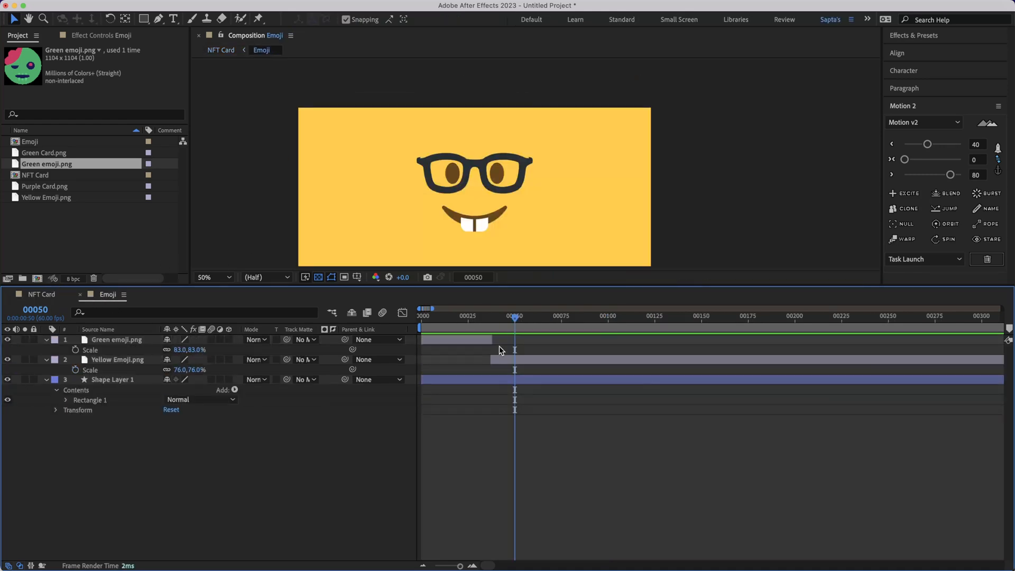
{"action": "left_click", "coordinate": [459, 208]}
{"action": "left_click_drag", "start_coordinate": [183, 370], "coordinate": [177, 370]}
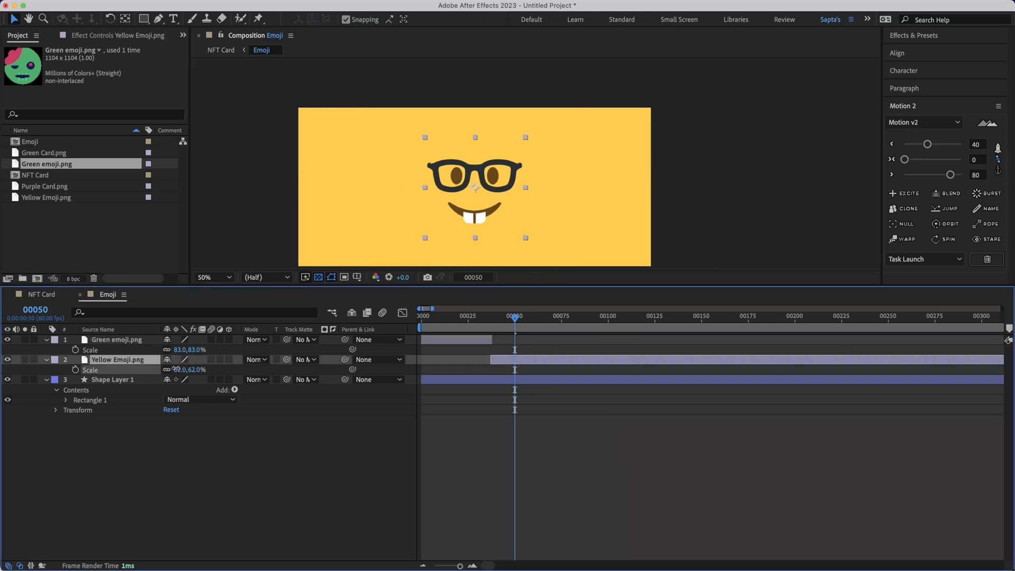
{"action": "left_click", "coordinate": [43, 295]}
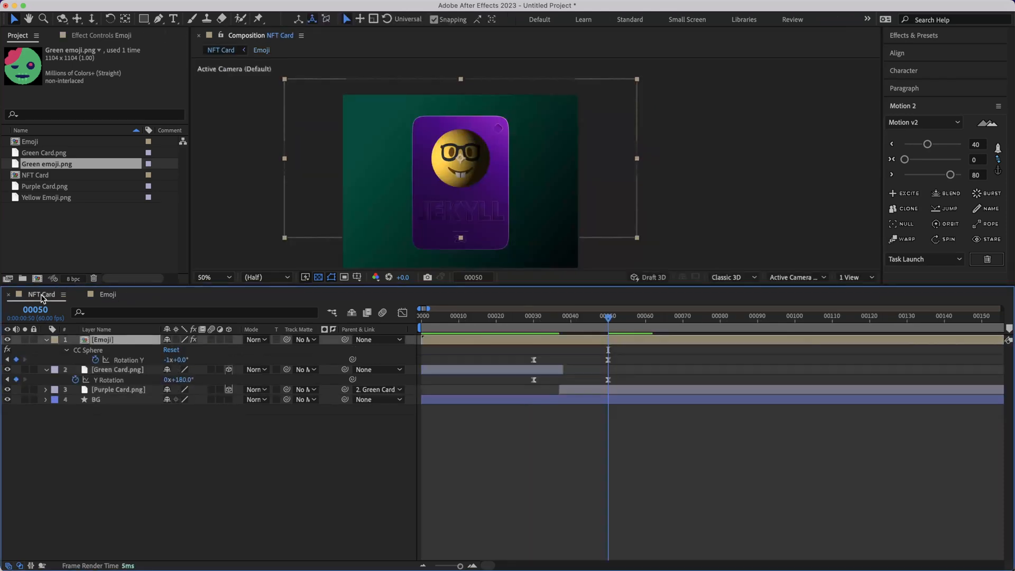
{"action": "left_click", "coordinate": [108, 295]}
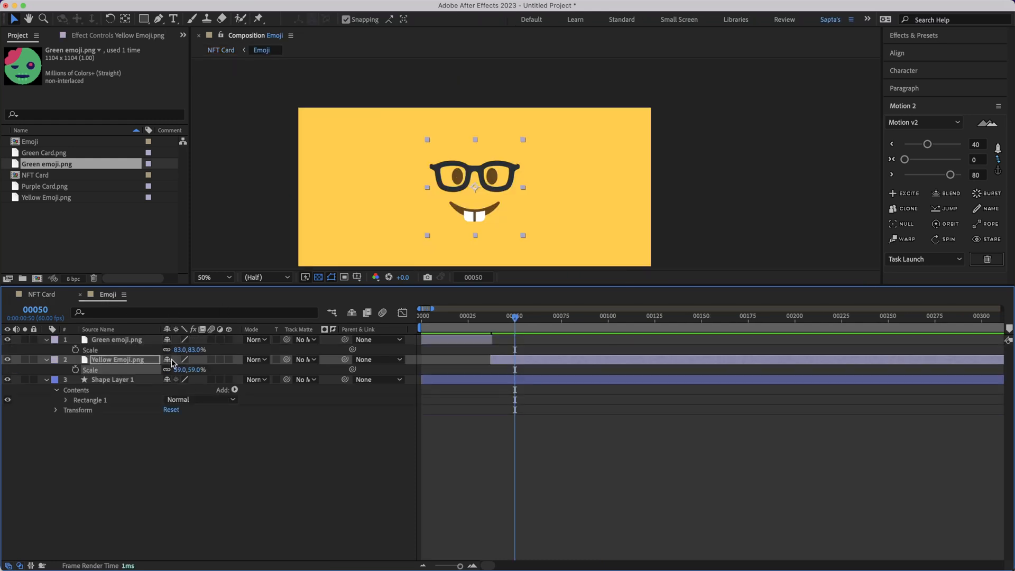
{"action": "left_click_drag", "start_coordinate": [177, 369], "coordinate": [179, 368]}
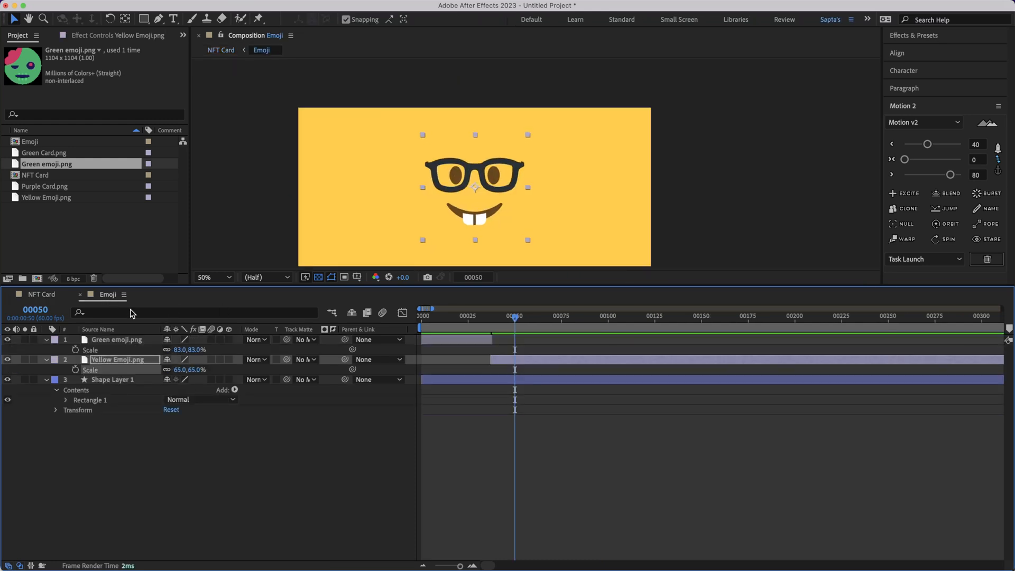
Review the resized yellow emoji on the NFT Card and scrub back through the flip to frame 22.
{"action": "left_click", "coordinate": [43, 294]}
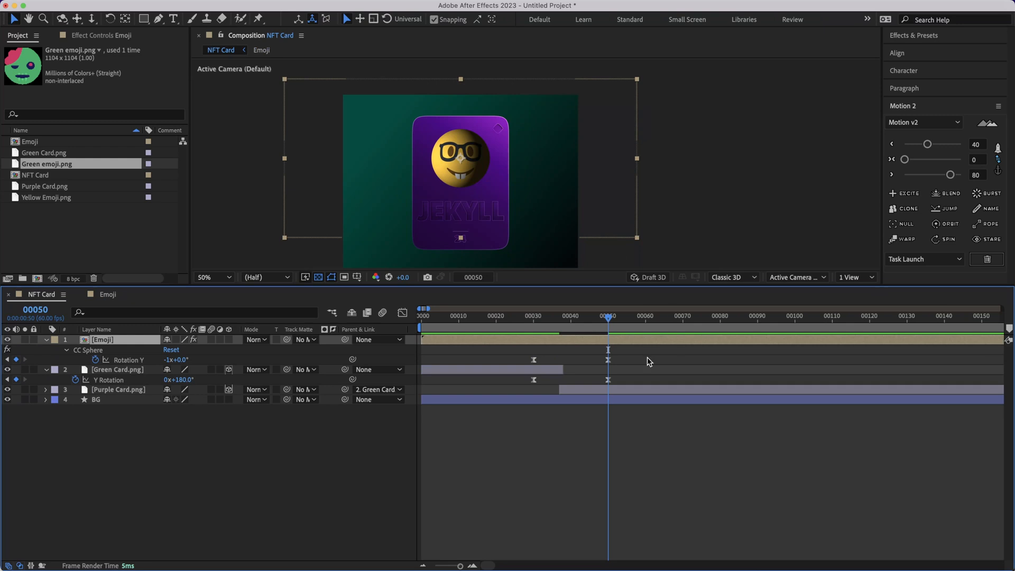
{"action": "left_click_drag", "start_coordinate": [614, 324], "coordinate": [504, 319]}
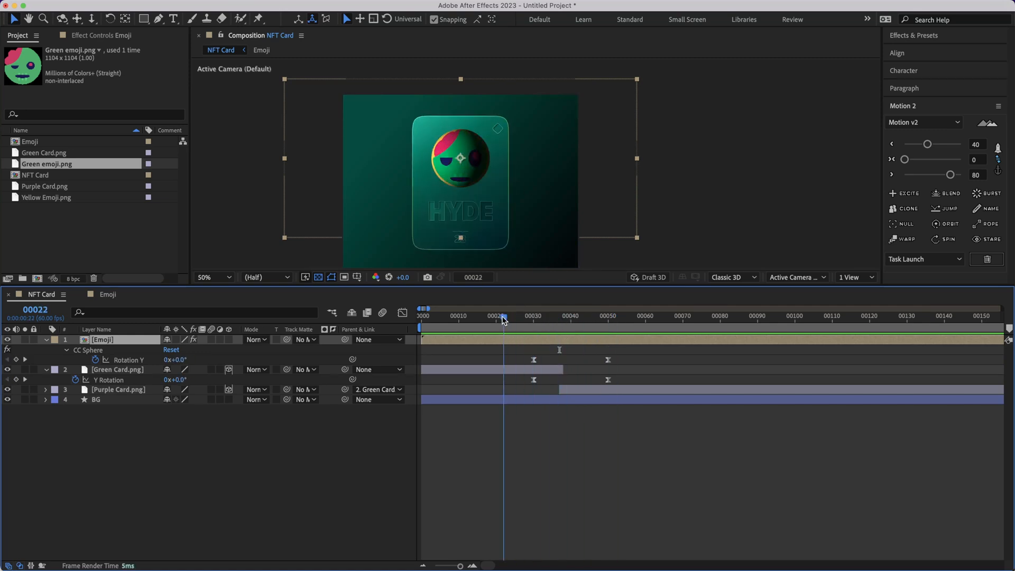
{"action": "left_click", "coordinate": [594, 475]}
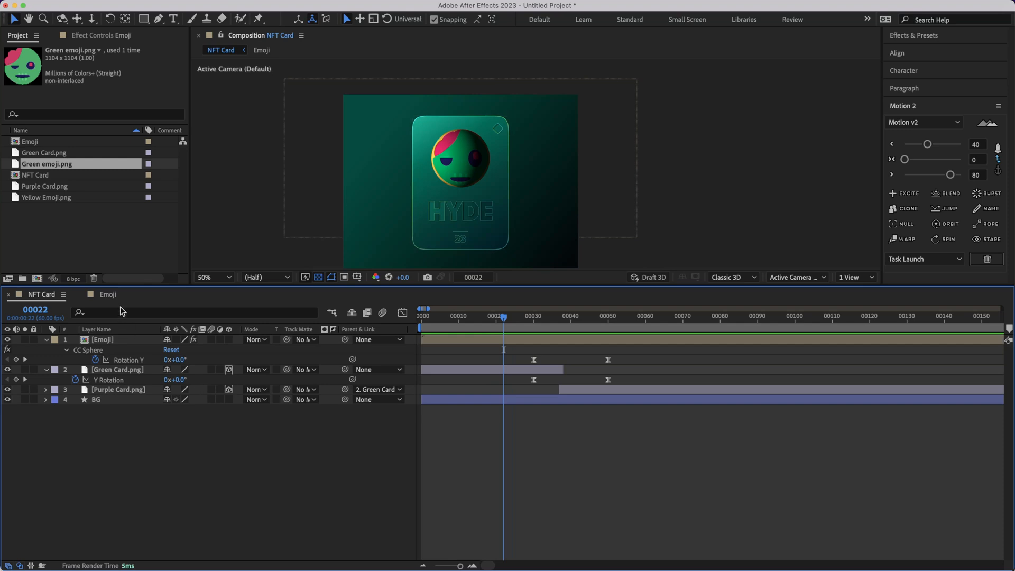
Open the Emoji composition and bring up the AEJuice Pack Manager 4 extension.
{"action": "left_click", "coordinate": [108, 294]}
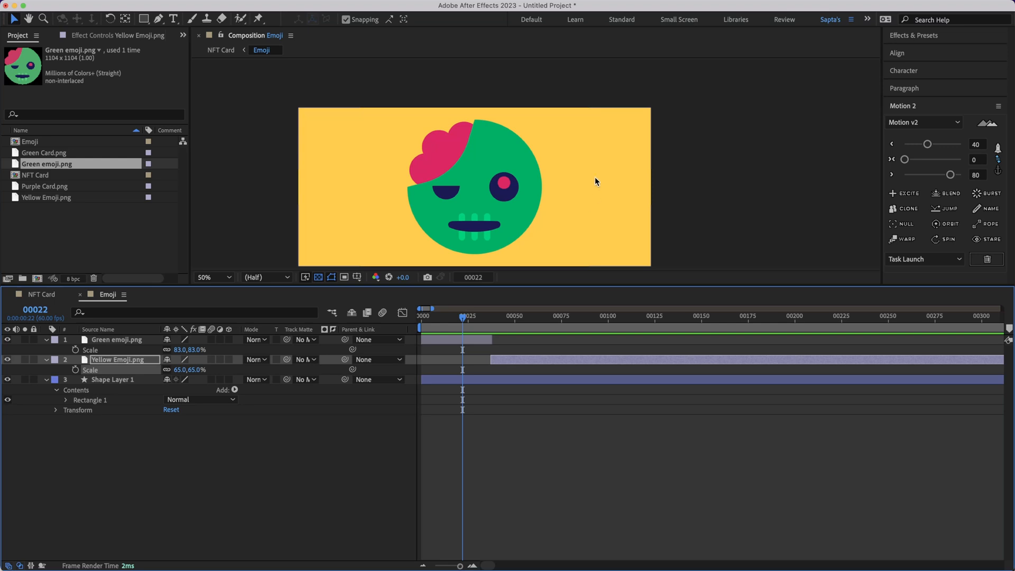
{"action": "scroll", "coordinate": [656, 145], "scroll_direction": "down", "scroll_amount": 2}
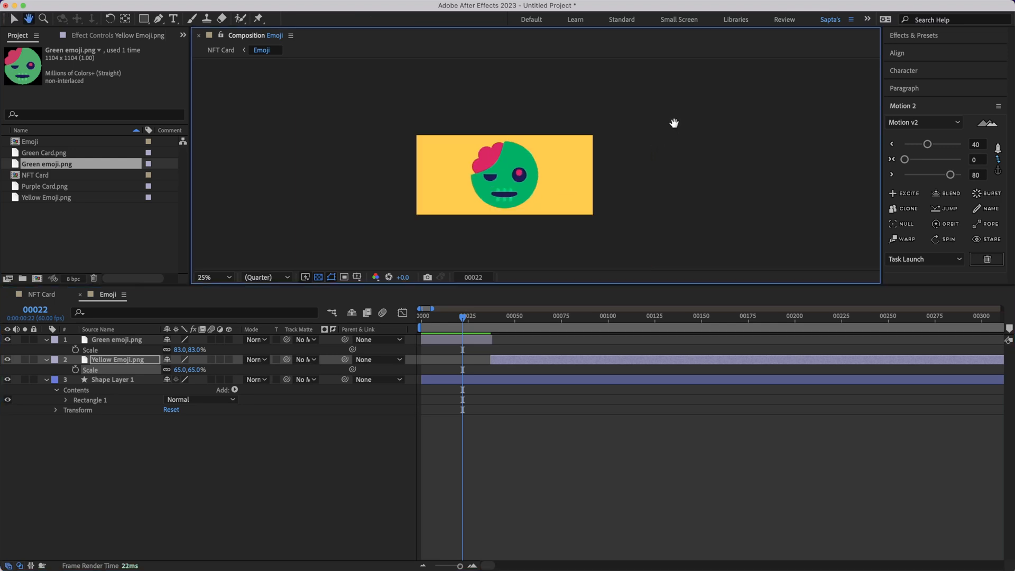
{"action": "scroll", "coordinate": [625, 113], "scroll_direction": "up", "scroll_amount": 2}
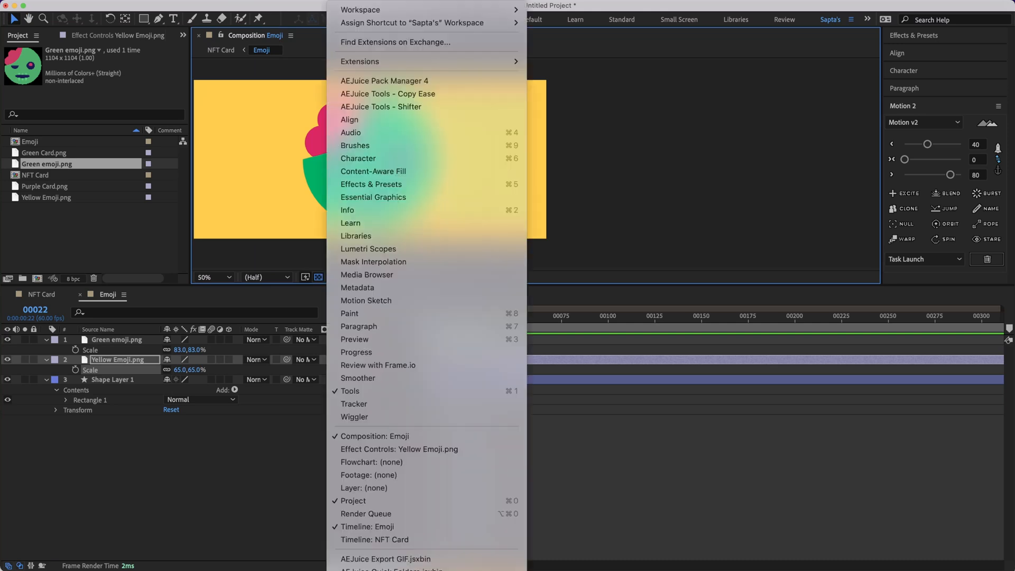
{"action": "left_click", "coordinate": [644, 102]}
{"action": "left_click", "coordinate": [644, 103]}
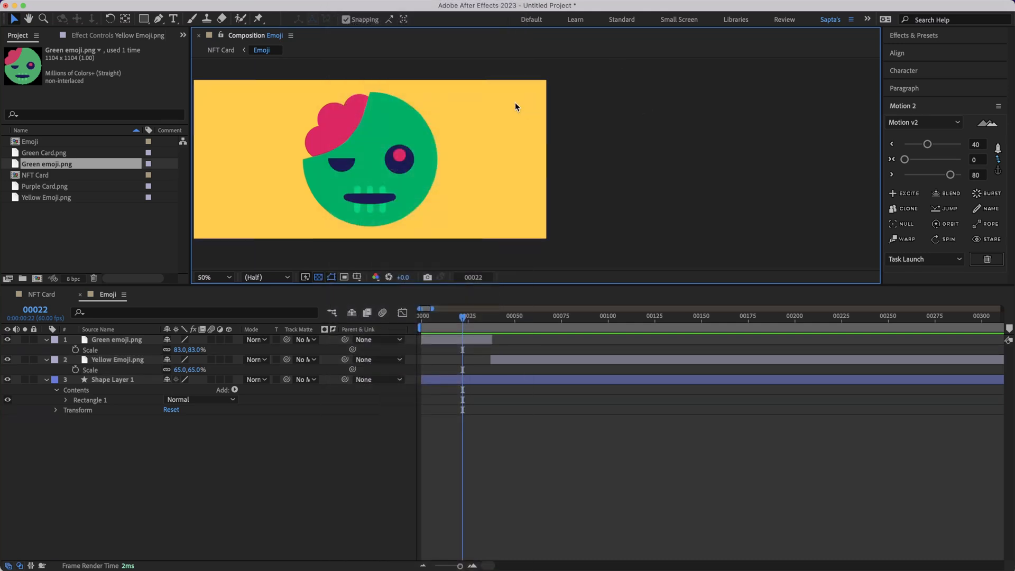
{"action": "left_click_drag", "start_coordinate": [503, 104], "coordinate": [546, 106]}
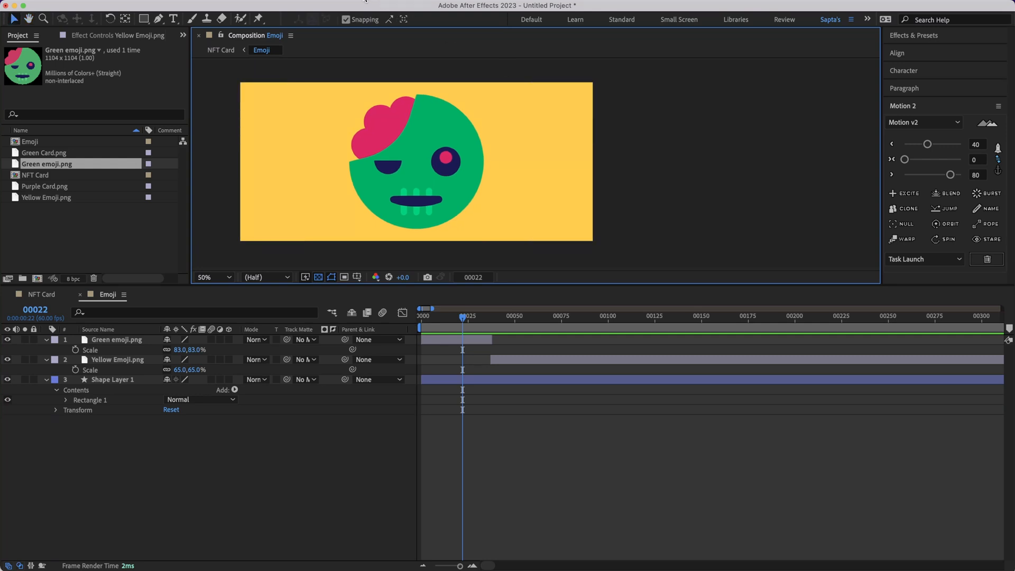
{"action": "left_click", "coordinate": [362, 1]}
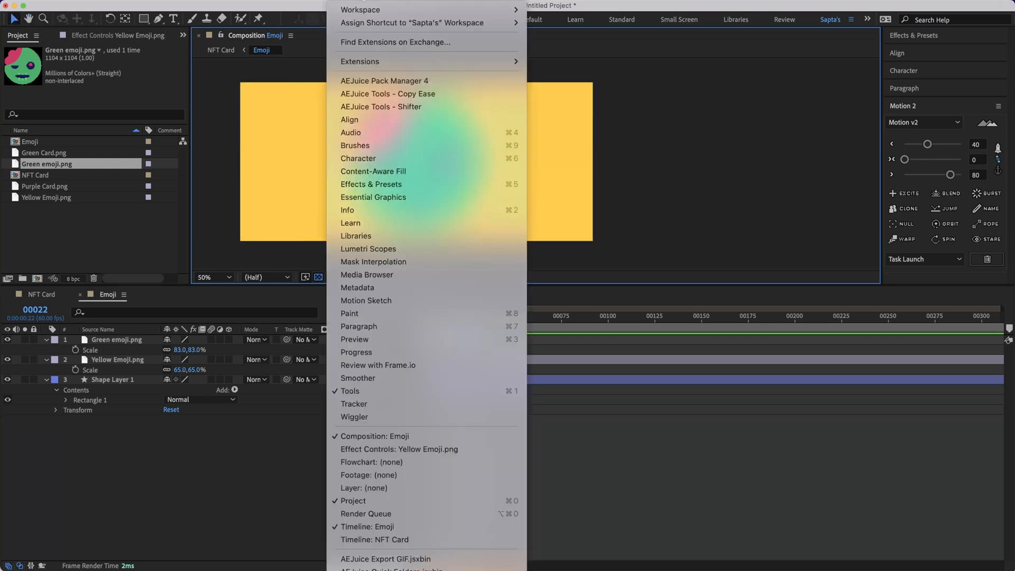
{"action": "left_click", "coordinate": [400, 82]}
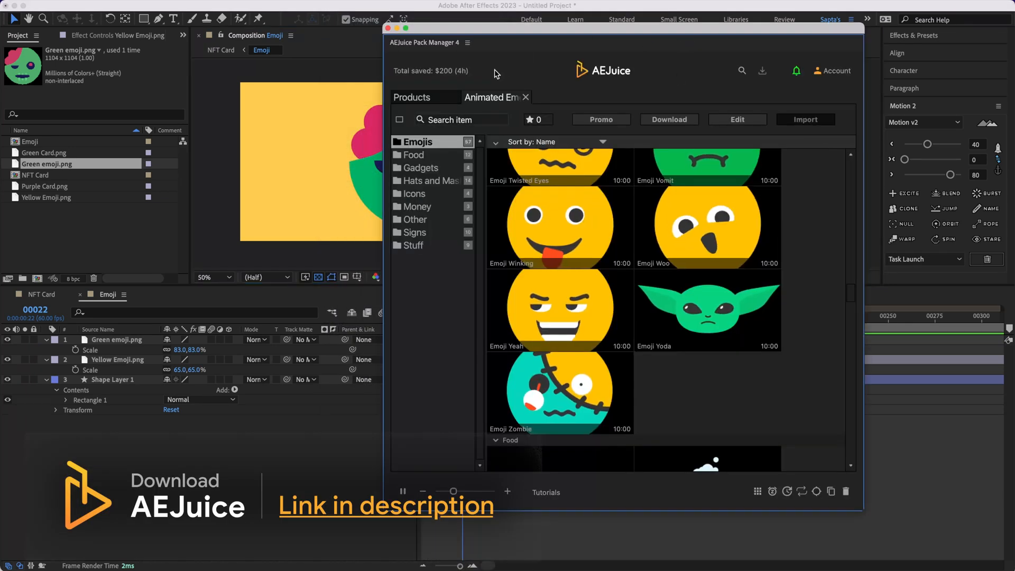
Close the open animated emoji pack and browse the purchased products in the AEJuice Pack Manager.
{"action": "left_click", "coordinate": [525, 97]}
{"action": "left_click_drag", "start_coordinate": [681, 23], "coordinate": [684, 1]}
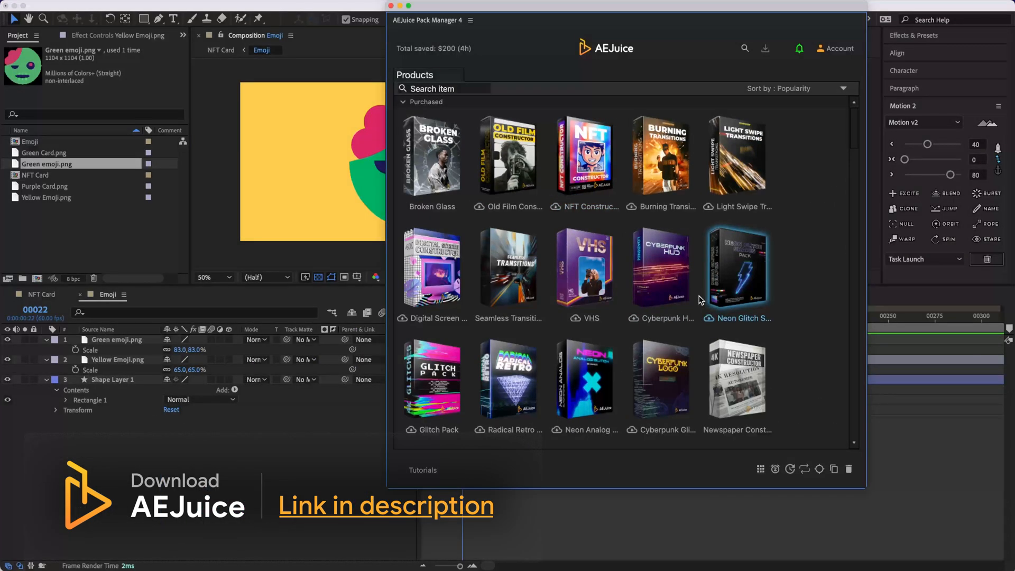
{"action": "scroll", "coordinate": [699, 299], "scroll_direction": "down", "scroll_amount": 2}
{"action": "scroll", "coordinate": [790, 351], "scroll_direction": "down", "scroll_amount": 8}
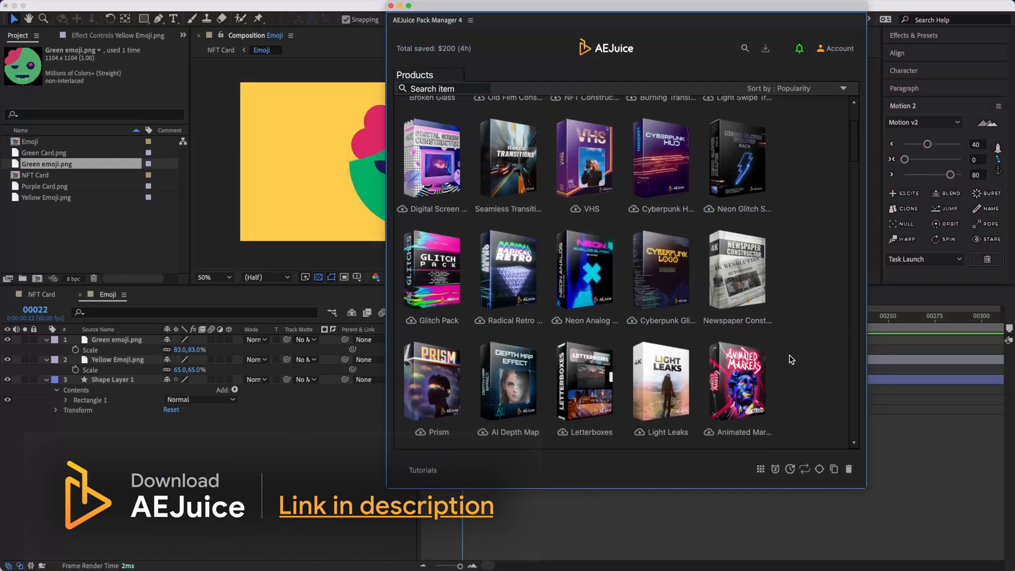
Open the Newspaper Constructor pack, examine its Headlines and Front Pages templates, and close it.
{"action": "left_click", "coordinate": [723, 168]}
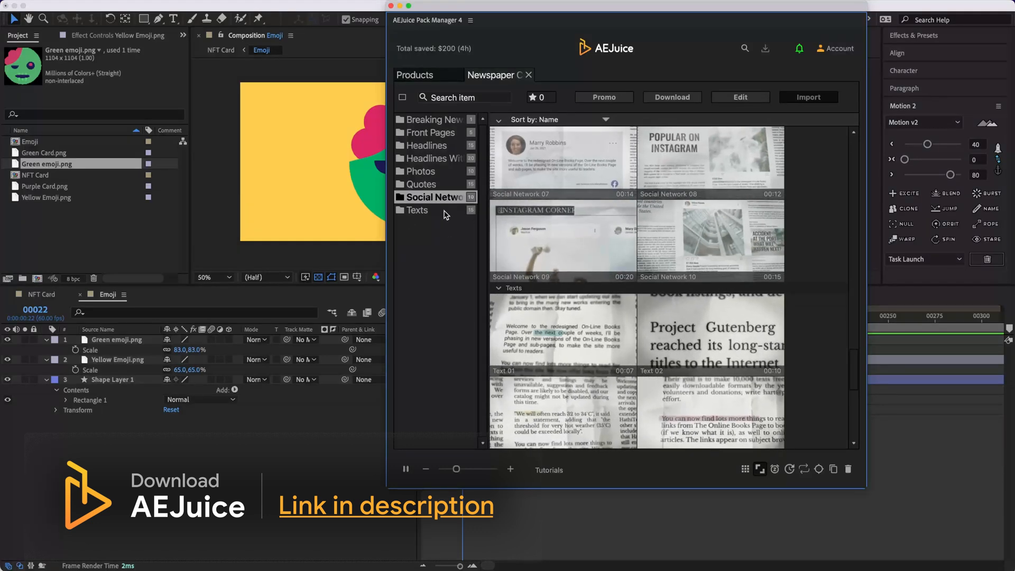
{"action": "left_click", "coordinate": [433, 146]}
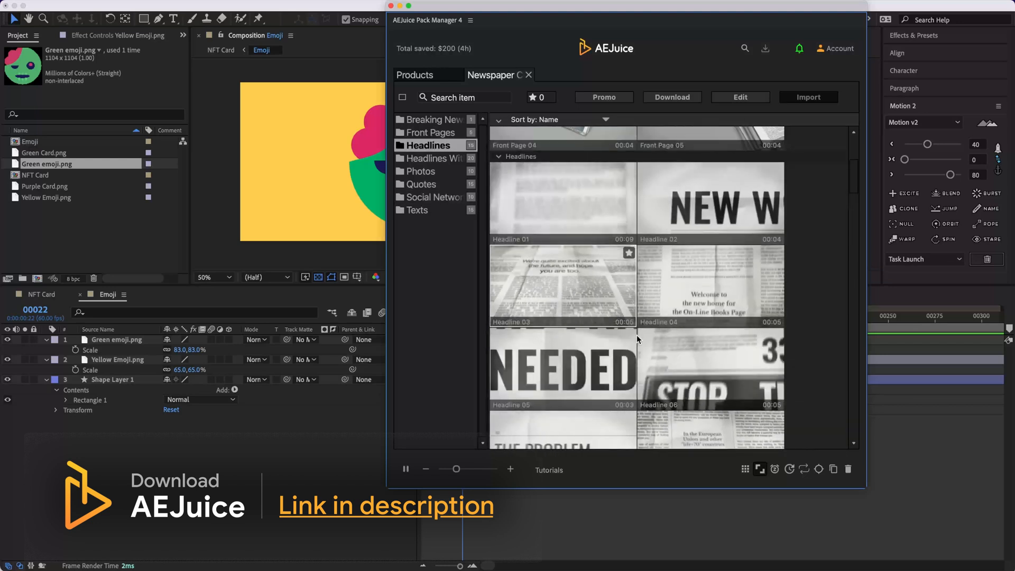
{"action": "left_click", "coordinate": [431, 132]}
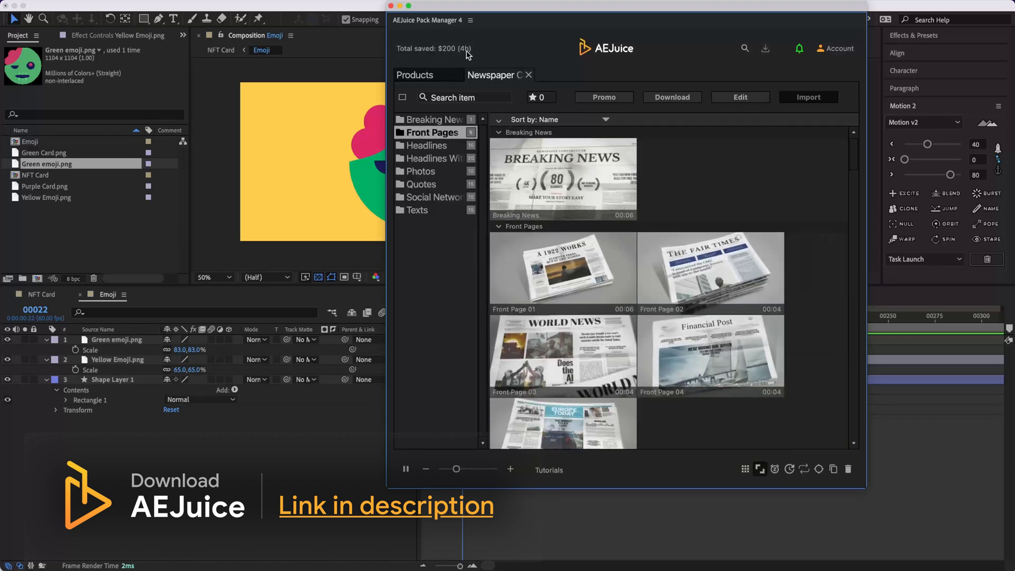
{"action": "left_click", "coordinate": [529, 74]}
Browse more of the product list, examine the Broken Glass pack's Screen Damage and Text Scenes templates, and close the pack.
{"action": "scroll", "coordinate": [596, 297], "scroll_direction": "down", "scroll_amount": 10}
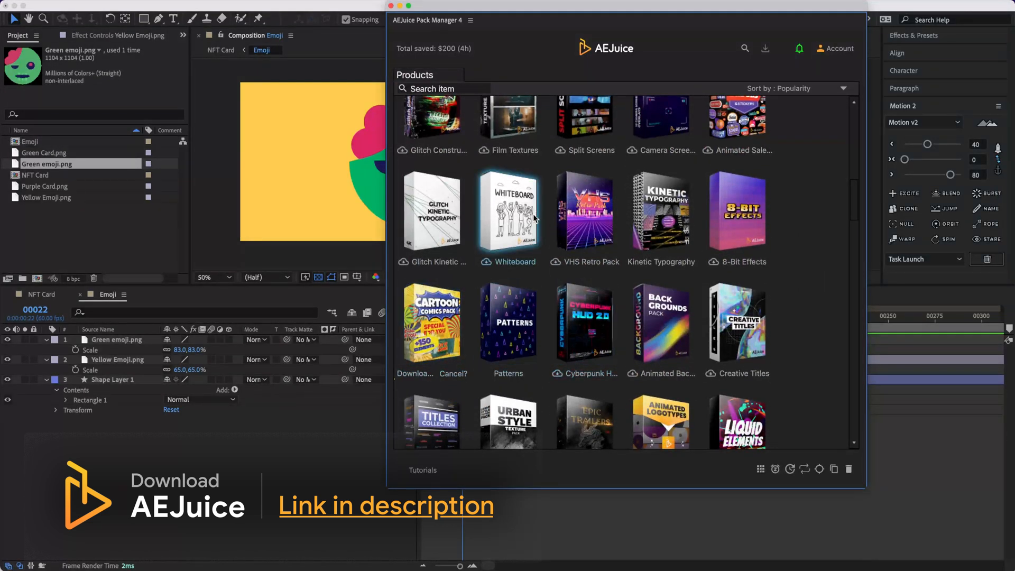
{"action": "scroll", "coordinate": [534, 217], "scroll_direction": "up", "scroll_amount": 15}
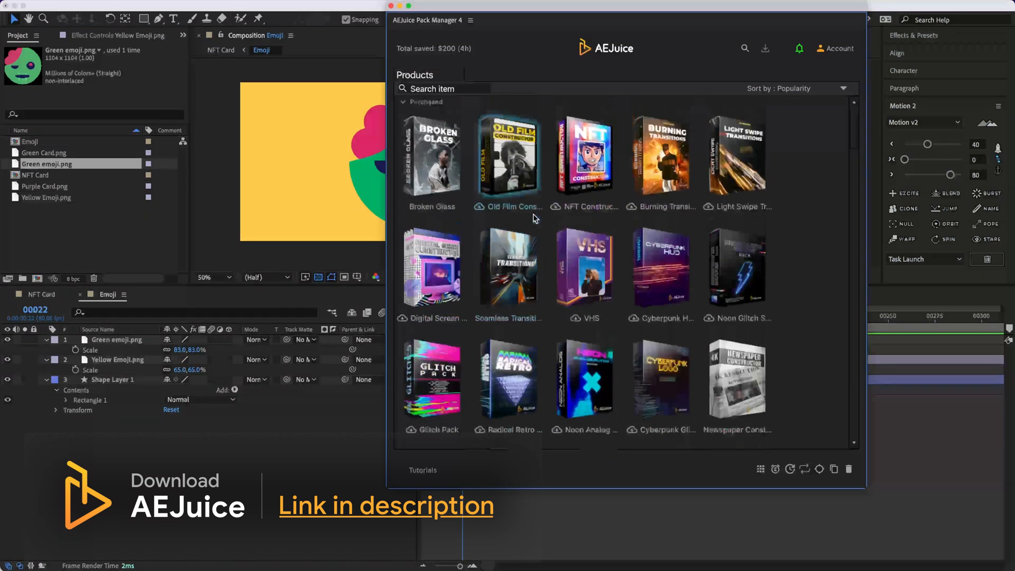
{"action": "left_click", "coordinate": [426, 159]}
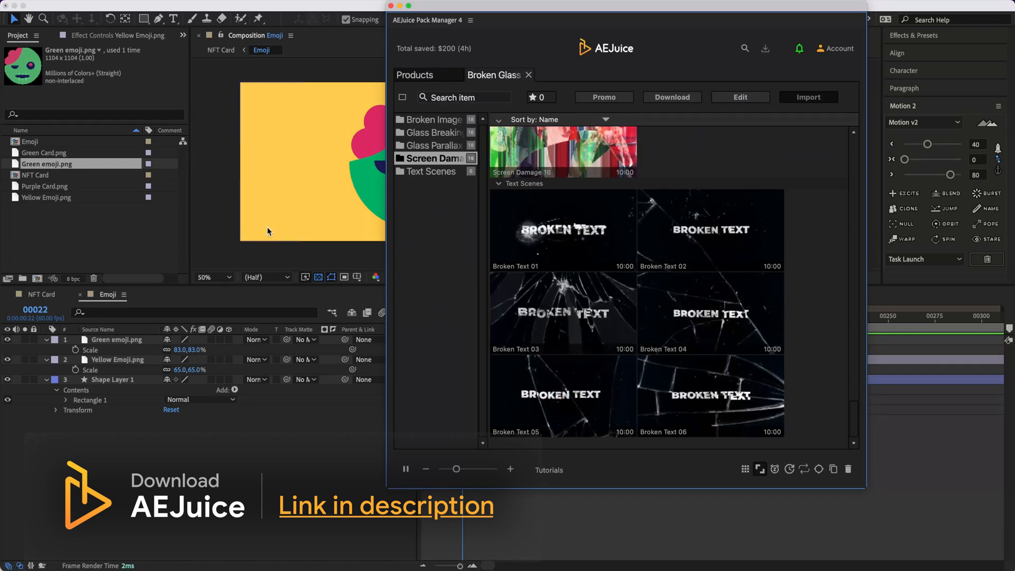
{"action": "left_click", "coordinate": [529, 75]}
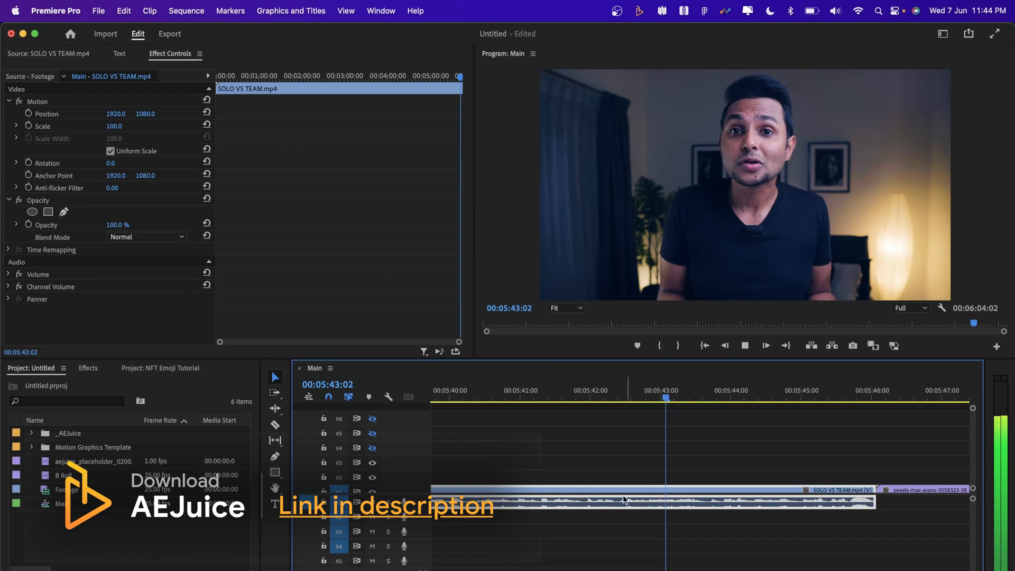
In Premiere Pro, pause the Main sequence at 00:05:45:14 and browse the purchased packs in the AEJuice Pack Manager.
{"action": "scroll", "coordinate": [614, 498], "scroll_direction": "down", "scroll_amount": 2}
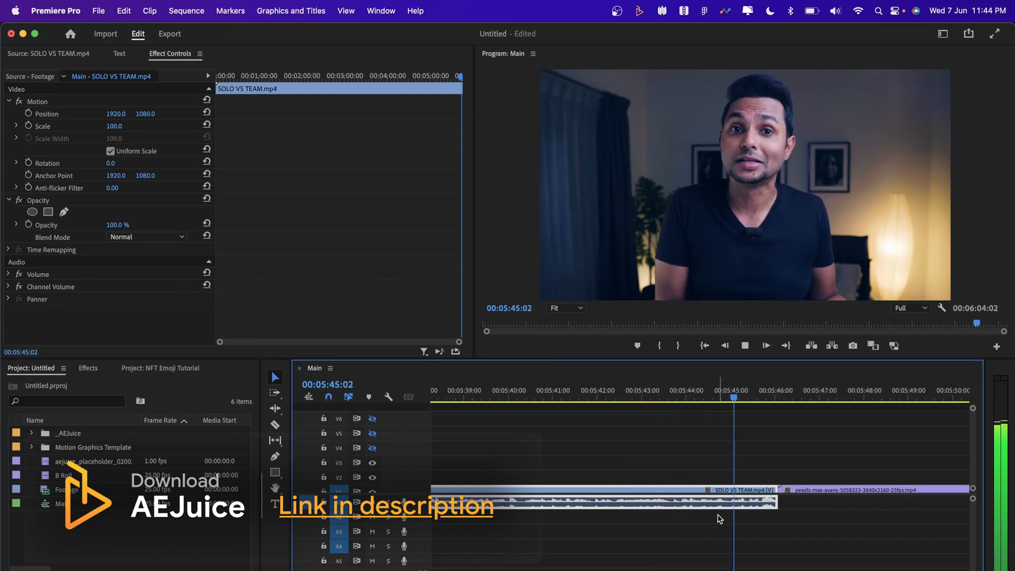
{"action": "key", "text": "space"}
{"action": "key", "text": "super+Tab"}
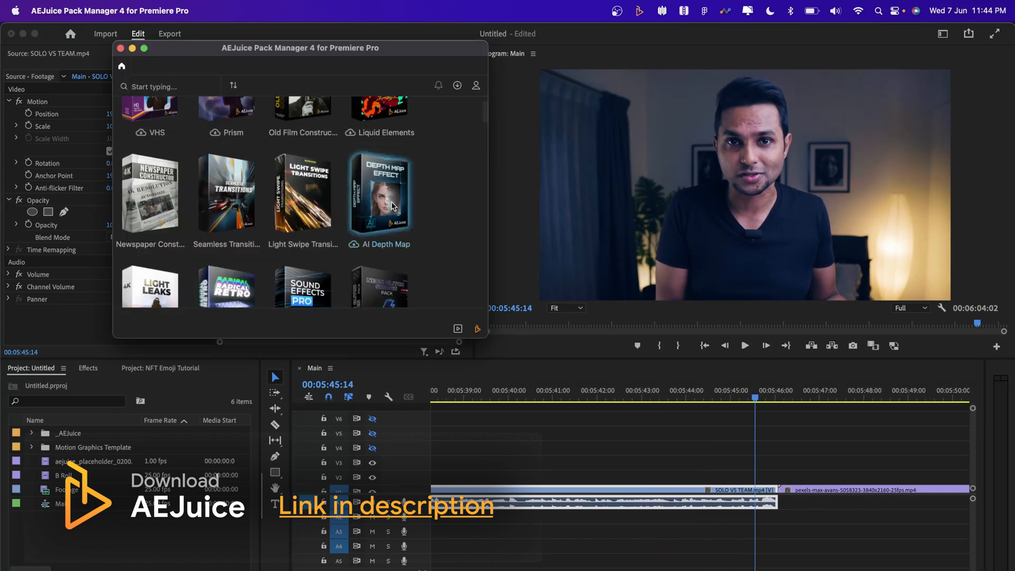
{"action": "scroll", "coordinate": [384, 227], "scroll_direction": "up", "scroll_amount": 3}
{"action": "scroll", "coordinate": [385, 227], "scroll_direction": "down", "scroll_amount": 5}
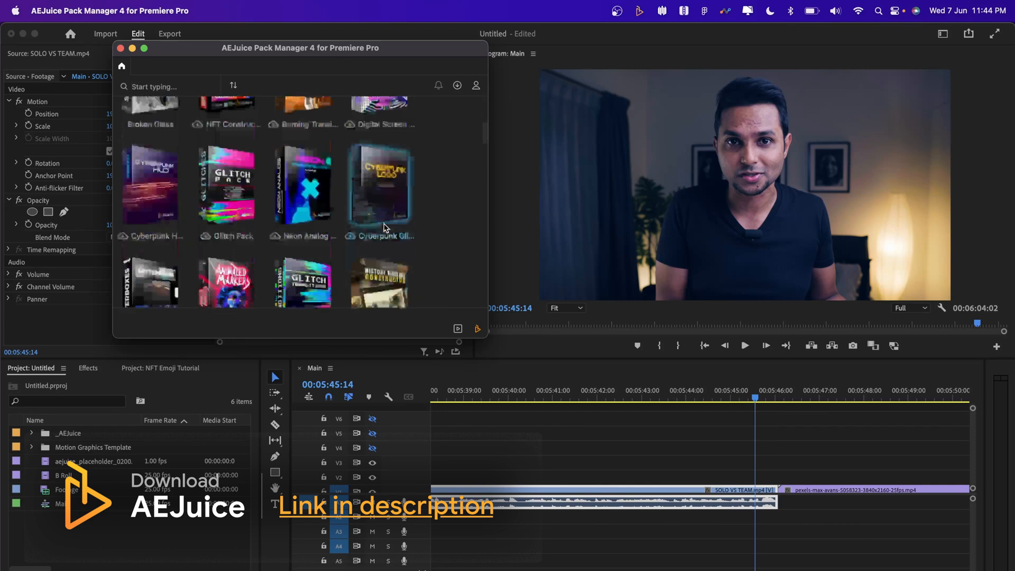
{"action": "scroll", "coordinate": [385, 227], "scroll_direction": "up", "scroll_amount": 5}
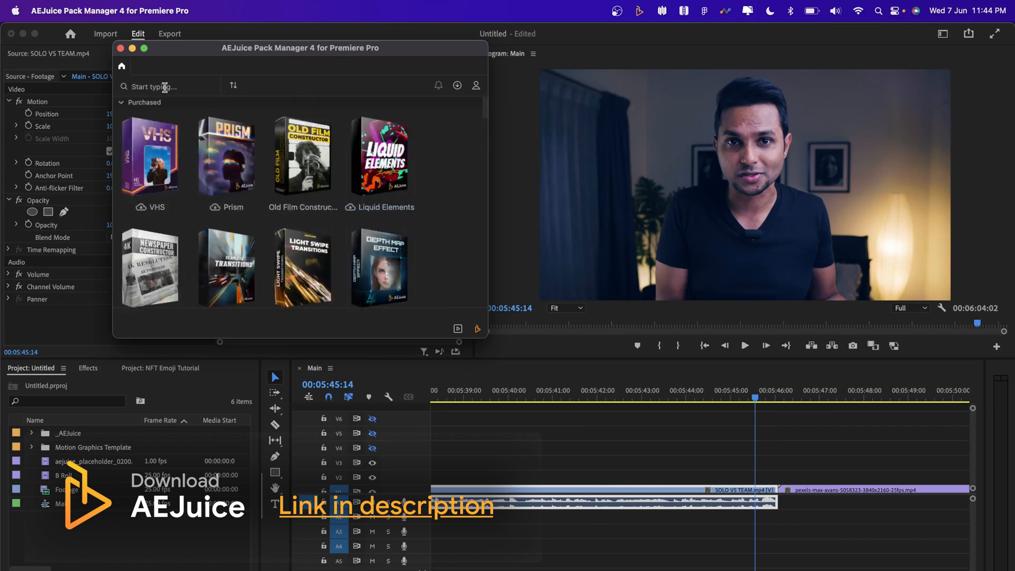
Search for "old", open the Old Film Constructor pack and overlay Dust and Scratches 02 on V2 above the SOLO VS TEAM.mp4 clip.
{"action": "type", "text": "old"}
{"action": "left_click", "coordinate": [159, 156]}
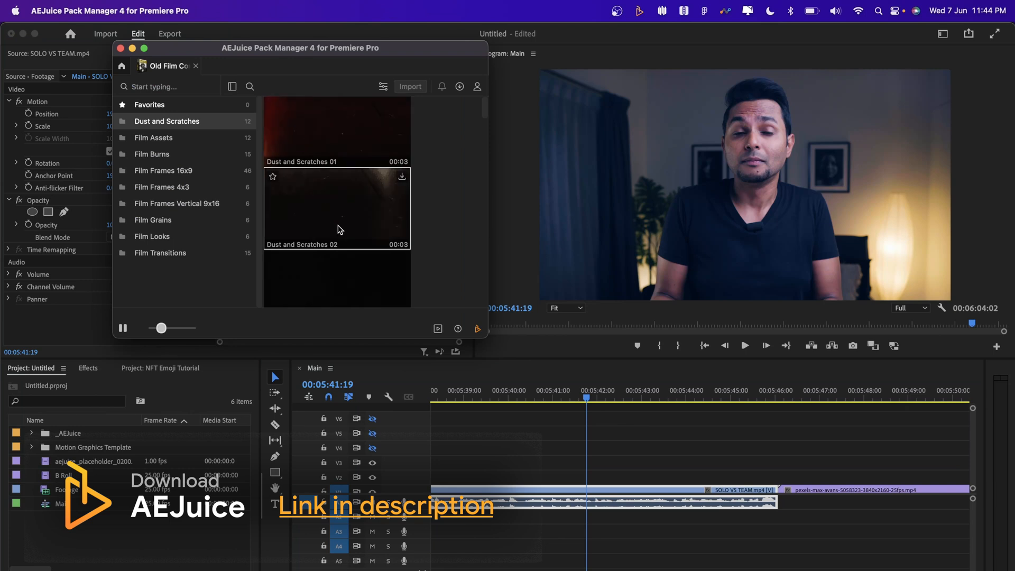
{"action": "left_click_drag", "start_coordinate": [339, 229], "coordinate": [501, 477]}
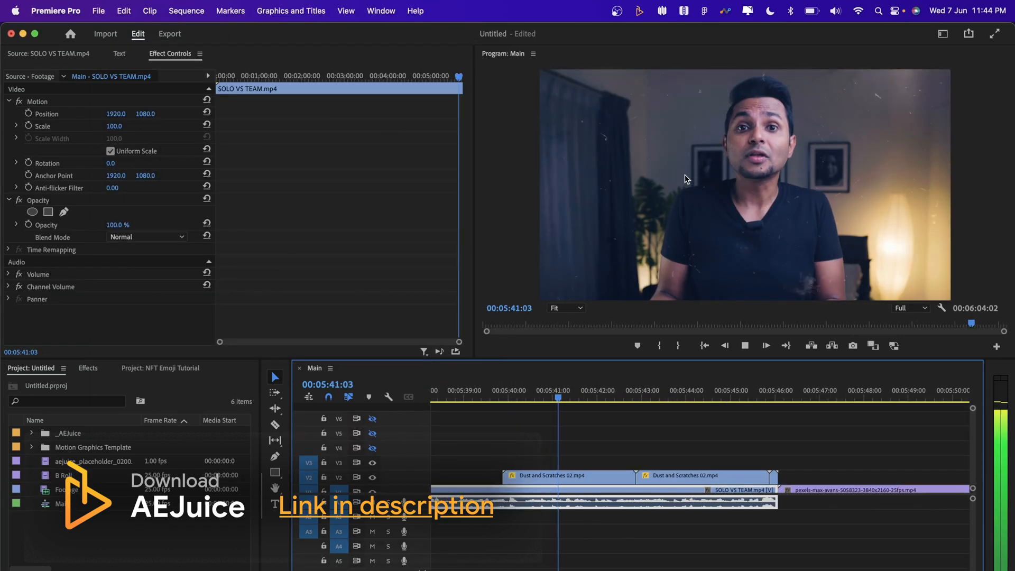
{"action": "key", "text": "grave"}
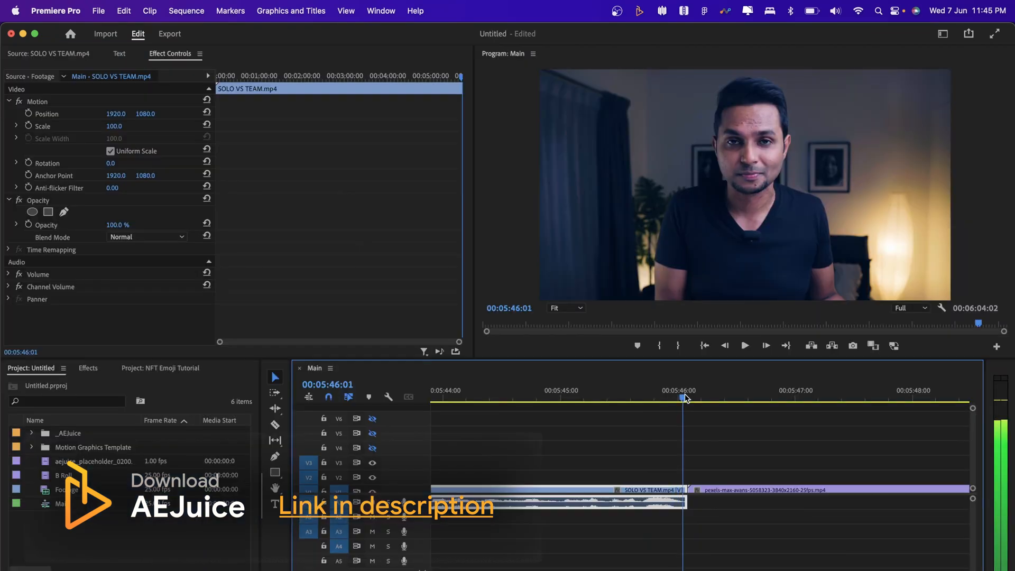
Move the playhead to 00:05:45:13, close the Old Film Constructor pack, search for "light" and open the Light Swipe Transitions pack.
{"action": "left_click_drag", "start_coordinate": [684, 399], "coordinate": [622, 399]}
{"action": "scroll", "coordinate": [709, 472], "scroll_direction": "down", "scroll_amount": 1}
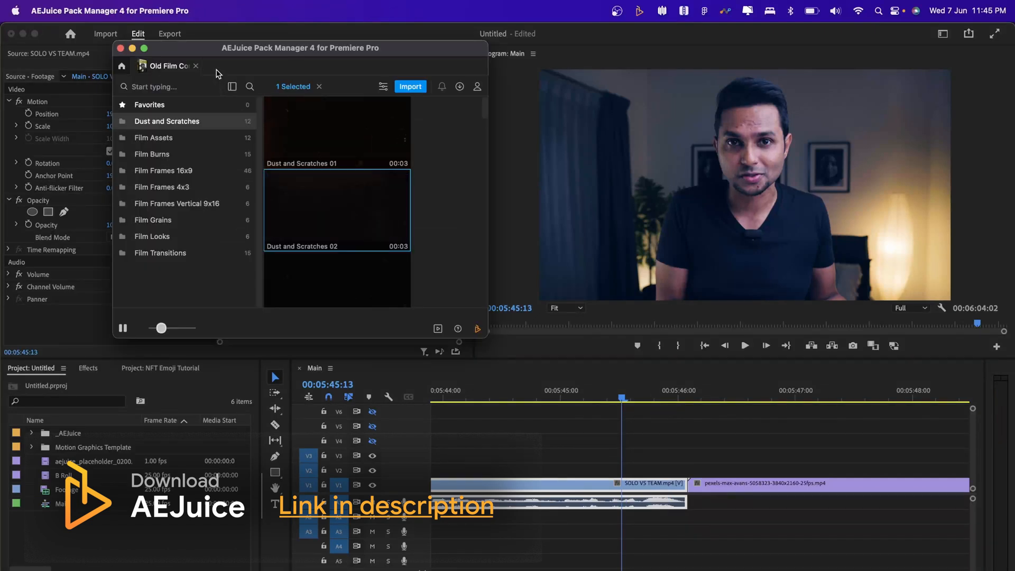
{"action": "left_click", "coordinate": [196, 66]}
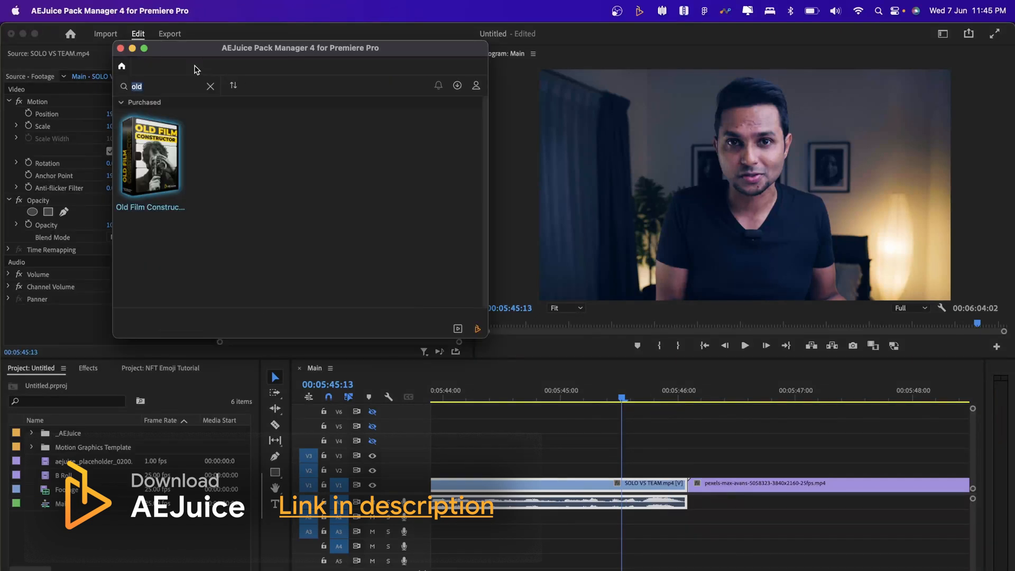
{"action": "type", "text": "light"}
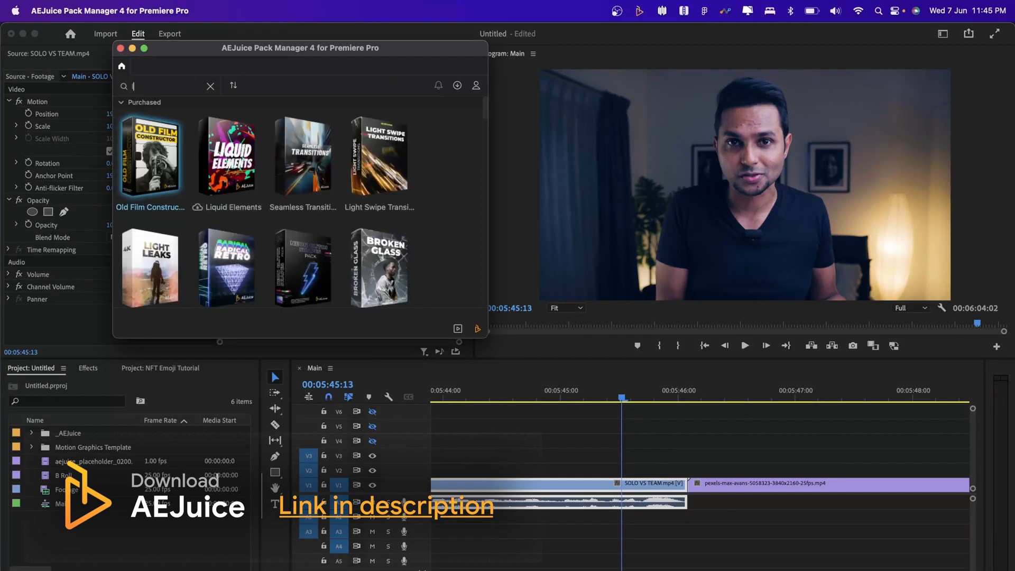
{"action": "left_click", "coordinate": [157, 173]}
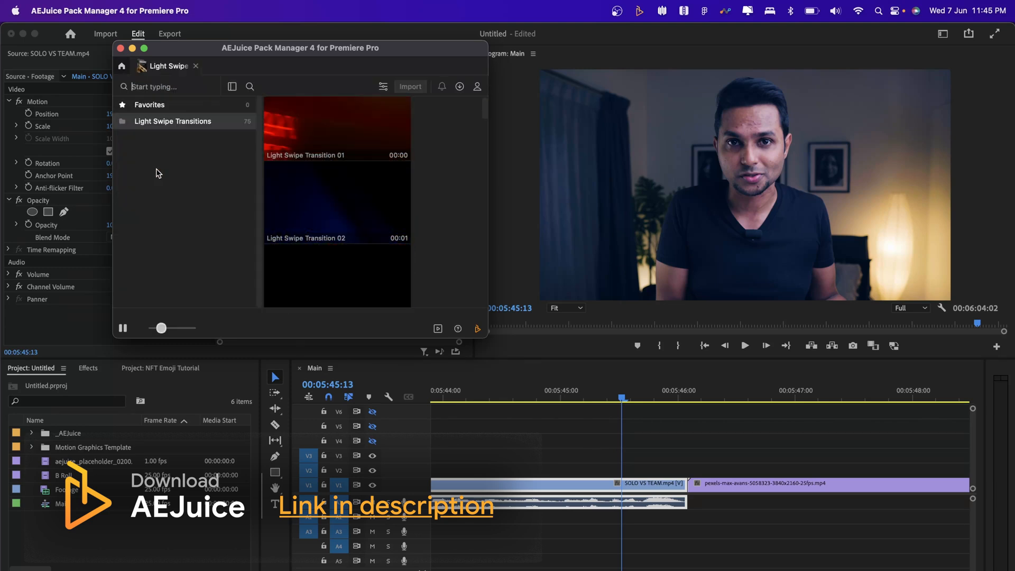
Add Light Swipe Transition 03 on track V2 over the cut between SOLO VS TEAM.mp4 and the following pexels clip.
{"action": "scroll", "coordinate": [395, 214], "scroll_direction": "down", "scroll_amount": 2}
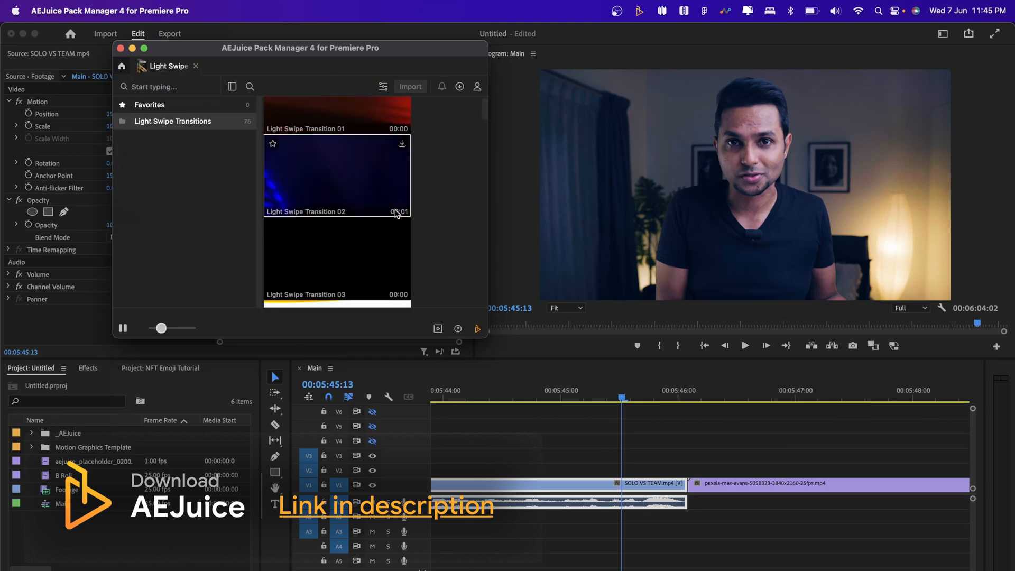
{"action": "left_click_drag", "start_coordinate": [324, 226], "coordinate": [638, 470]}
{"action": "left_click", "coordinate": [651, 394]}
{"action": "left_click_drag", "start_coordinate": [651, 394], "coordinate": [712, 394]}
{"action": "left_click_drag", "start_coordinate": [670, 463], "coordinate": [684, 474]}
Preview the light swipe transition from just before the cut, enlarging the program view during playback.
{"action": "left_click_drag", "start_coordinate": [715, 399], "coordinate": [668, 398]}
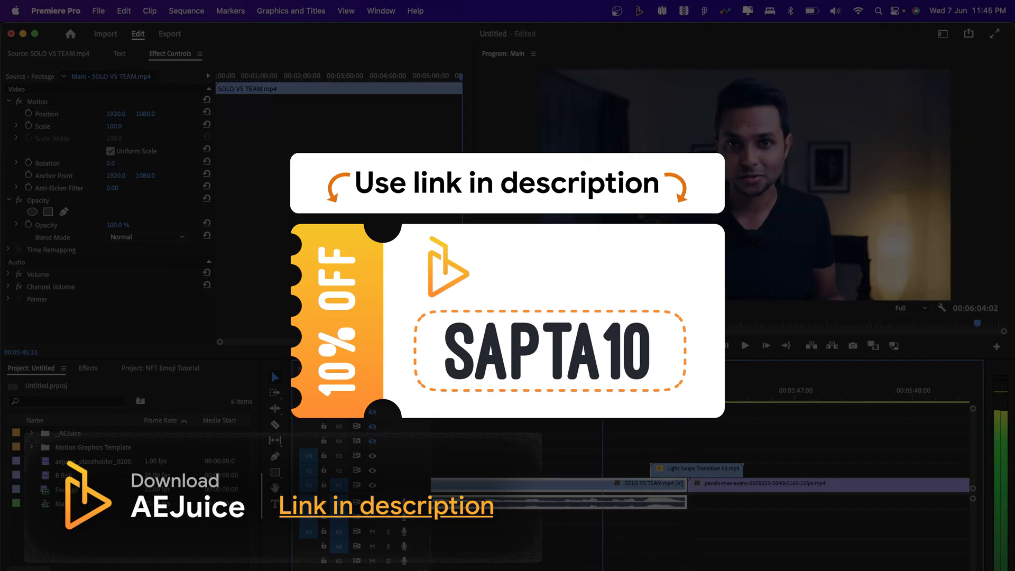
{"action": "left_click_drag", "start_coordinate": [603, 398], "coordinate": [583, 399]}
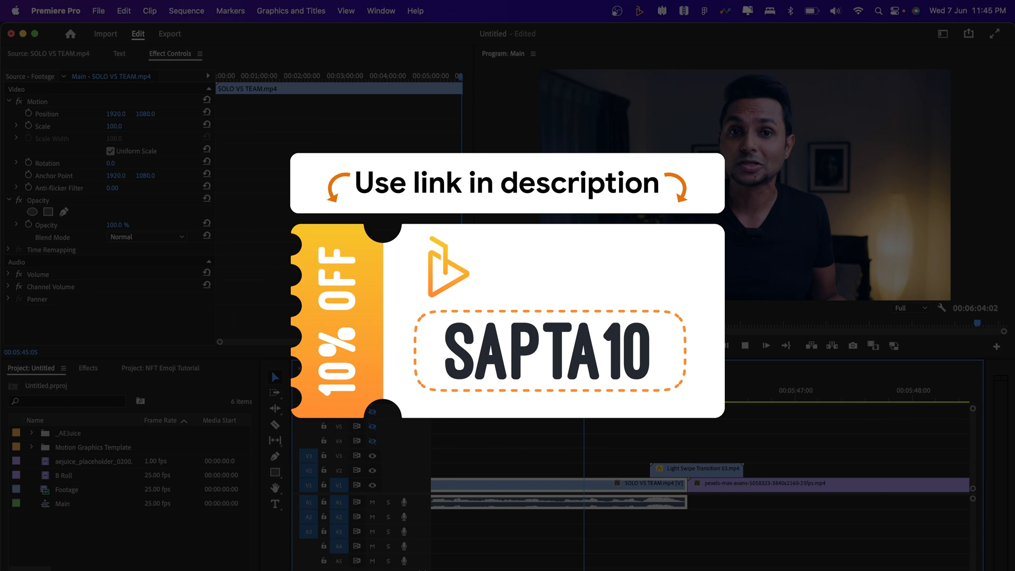
{"action": "key", "text": "grave"}
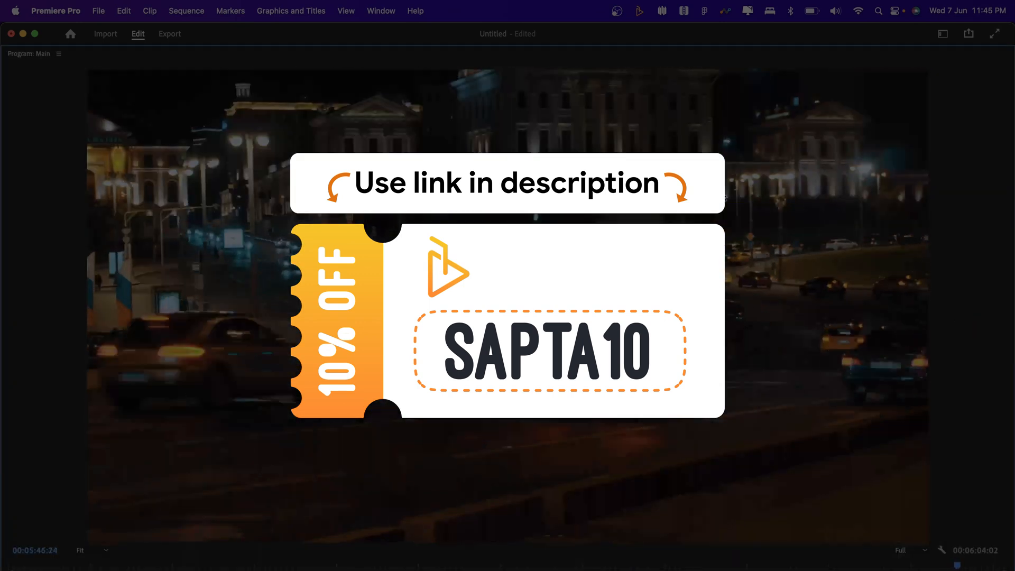
{"action": "key", "text": "grave"}
{"action": "key", "text": "space"}
{"action": "left_click", "coordinate": [466, 391]}
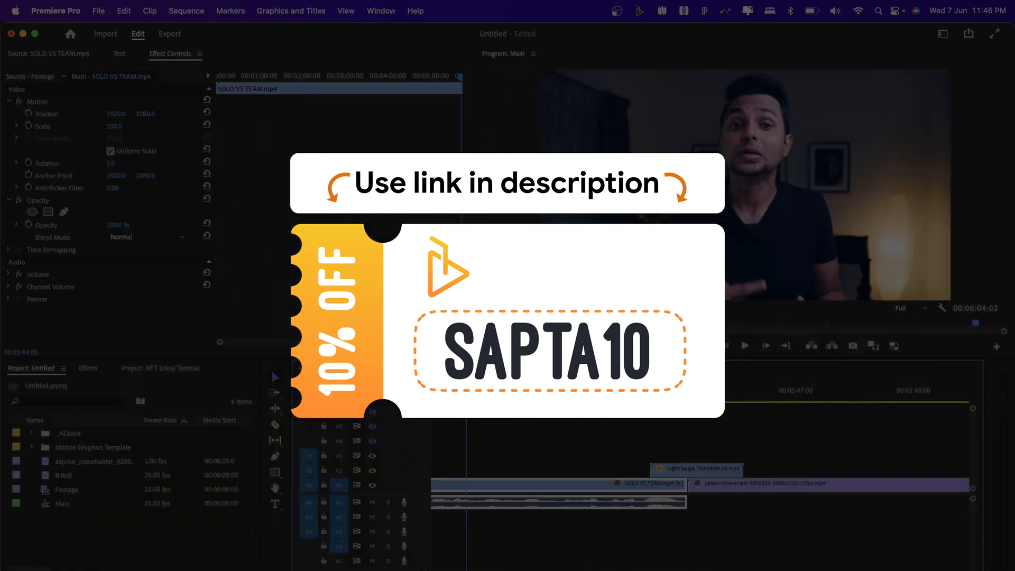
{"action": "key", "text": "grave"}
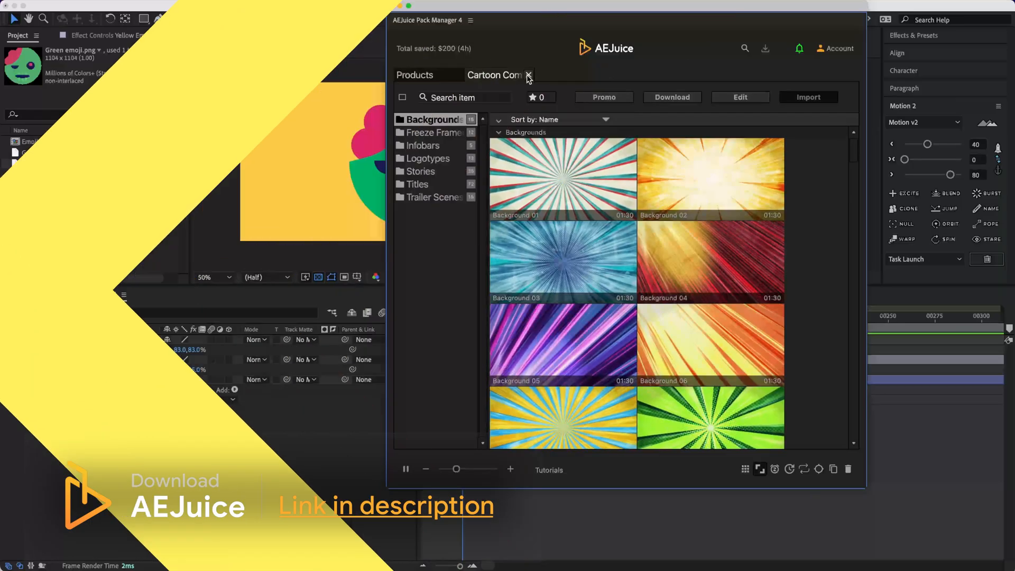
In After Effects, close the open cartoon pack, search the AEJuice products for "emoji" and open the Animated Emoji pack.
{"action": "left_click", "coordinate": [528, 76]}
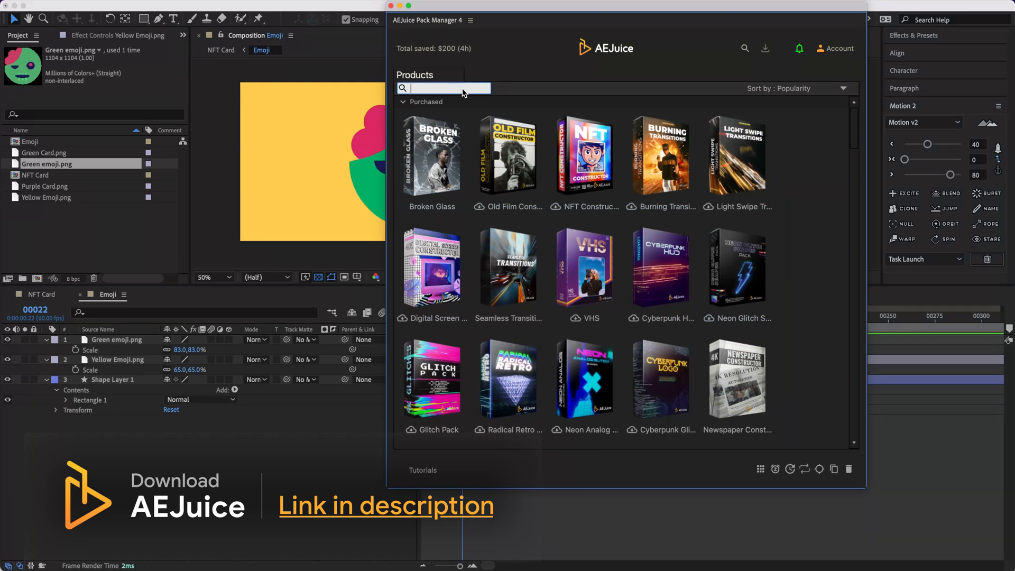
{"action": "type", "text": "emoji"}
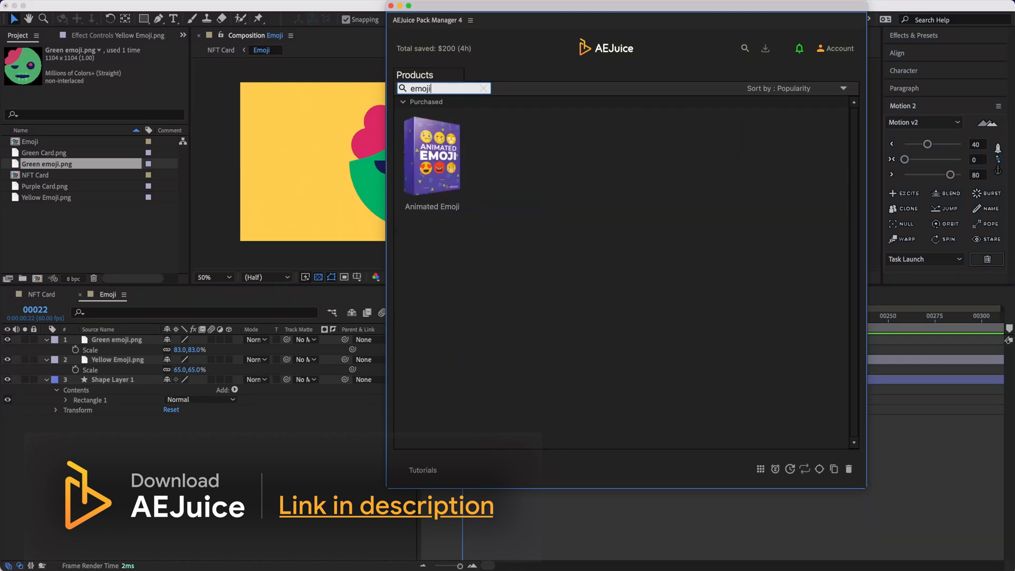
{"action": "left_click", "coordinate": [442, 179]}
Look through the Food, Gadgets and Hats and Masks categories of the Animated Emoji pack, ending in the Emojis category.
{"action": "scroll", "coordinate": [730, 347], "scroll_direction": "up", "scroll_amount": 5}
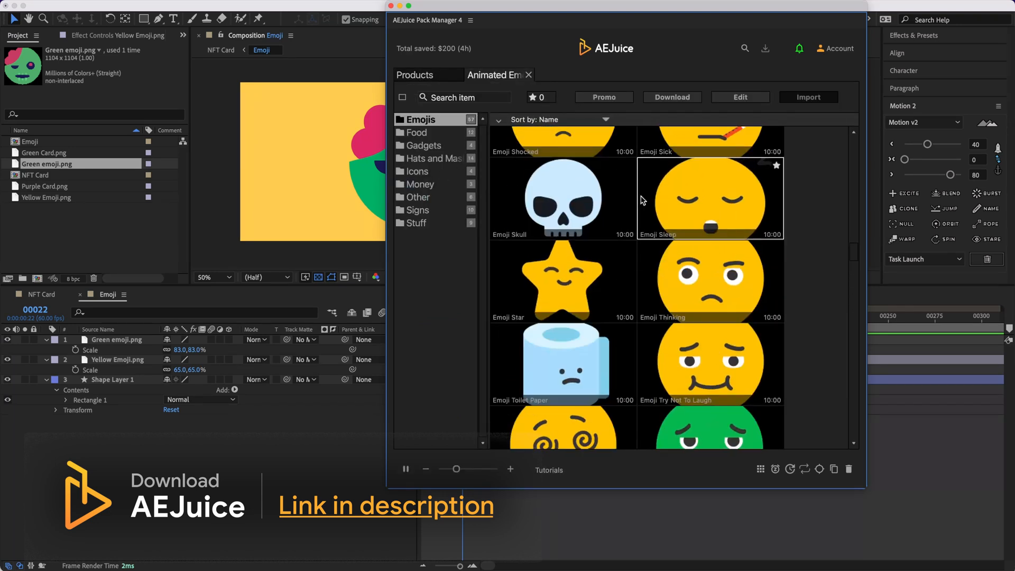
{"action": "scroll", "coordinate": [642, 208], "scroll_direction": "up", "scroll_amount": 5}
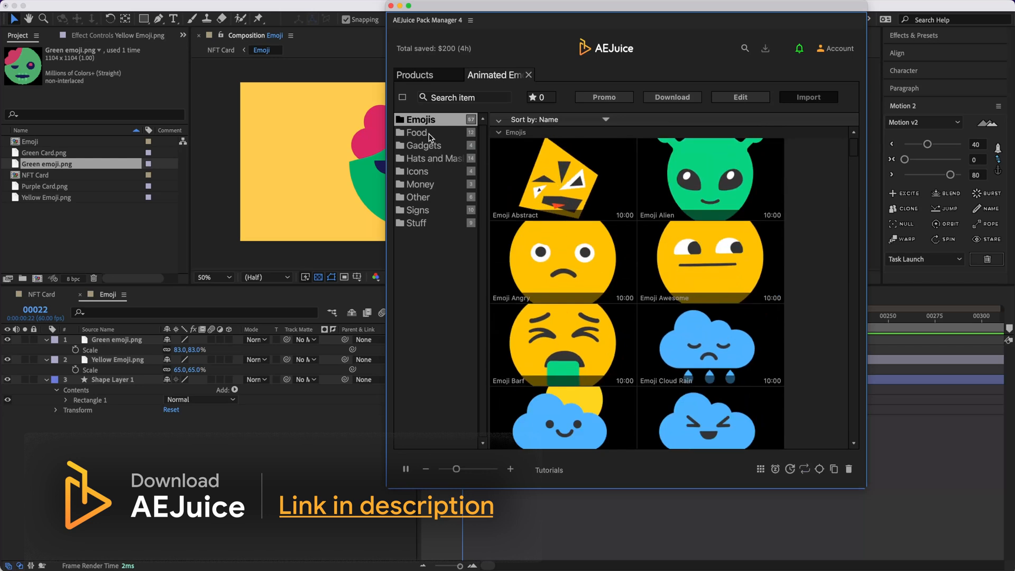
{"action": "left_click", "coordinate": [417, 133]}
{"action": "left_click", "coordinate": [423, 147]}
{"action": "left_click", "coordinate": [424, 158]}
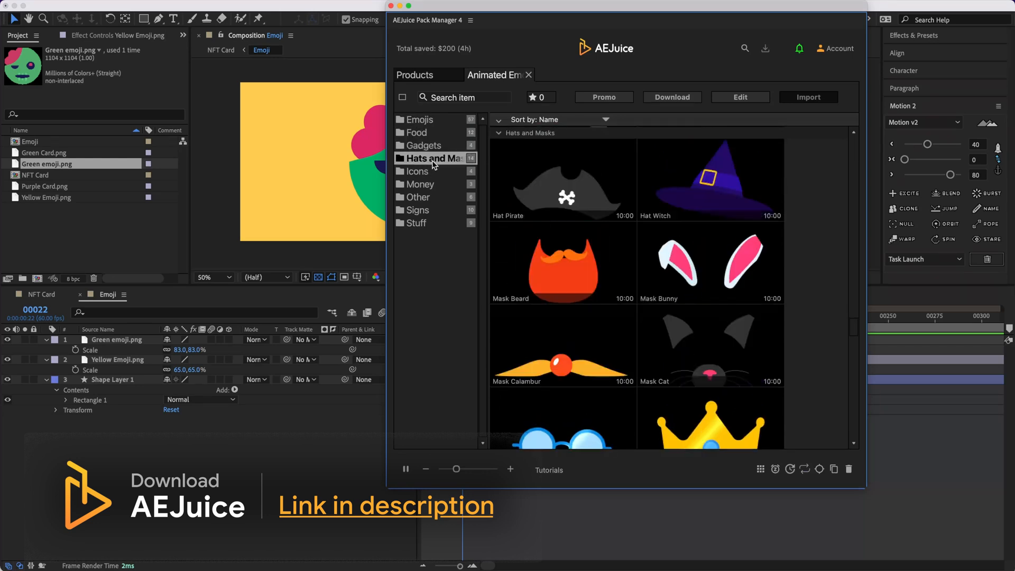
{"action": "left_click", "coordinate": [426, 121]}
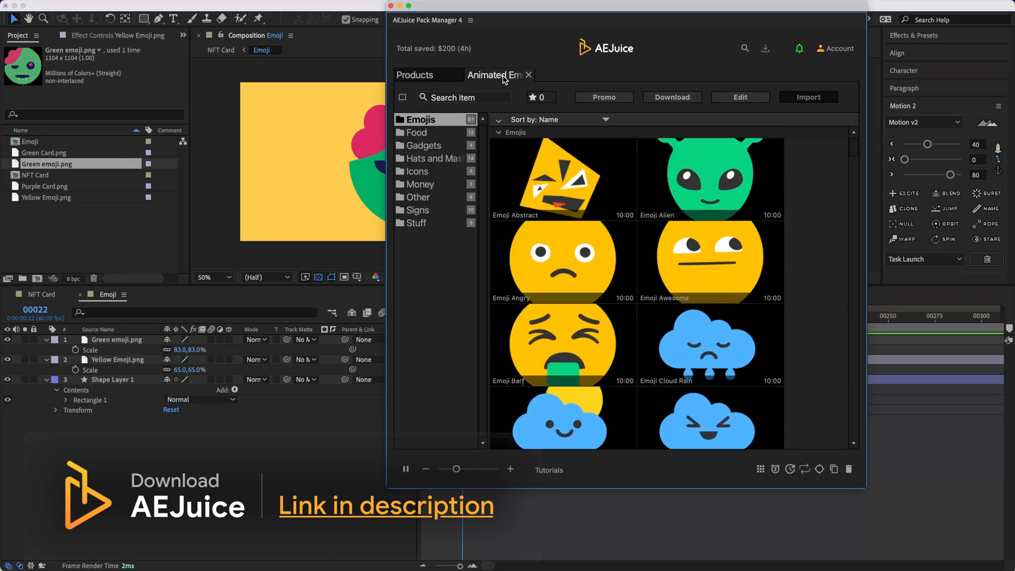
Browse the animated previews in the Emojis category as far as the Food section.
{"action": "scroll", "coordinate": [674, 318], "scroll_direction": "down", "scroll_amount": 6}
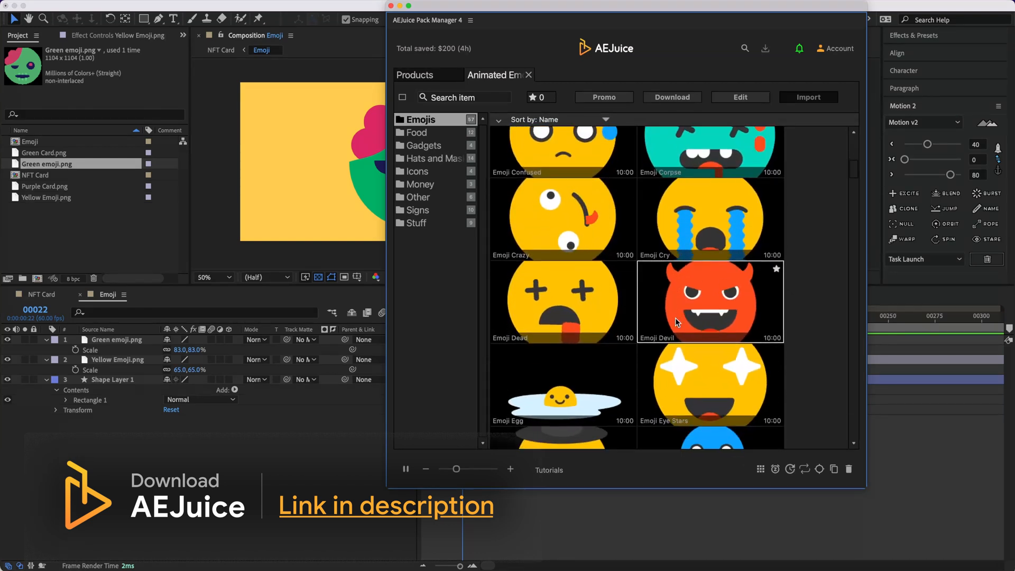
{"action": "scroll", "coordinate": [675, 319], "scroll_direction": "down", "scroll_amount": 6}
{"action": "scroll", "coordinate": [677, 321], "scroll_direction": "down", "scroll_amount": 2}
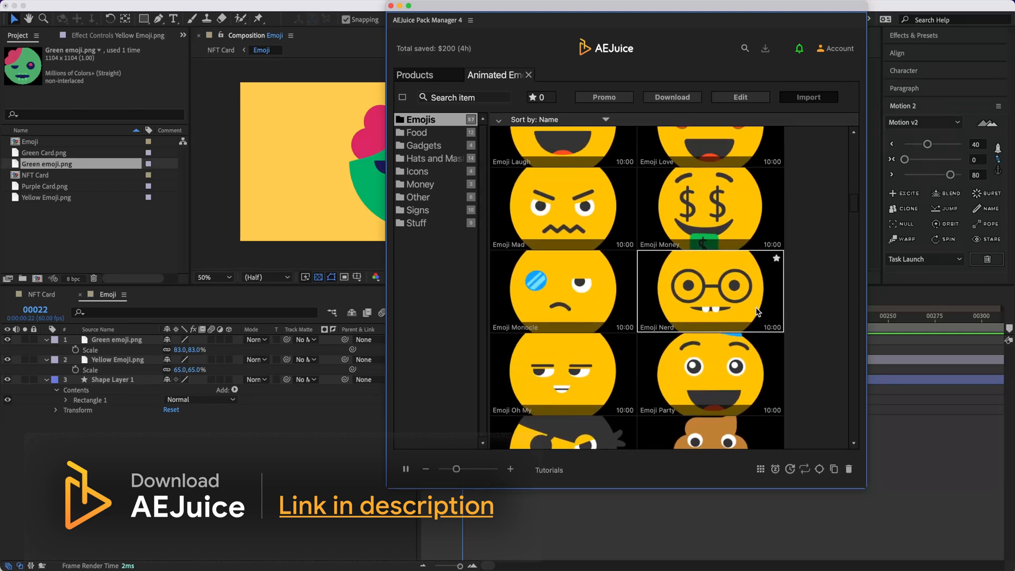
{"action": "scroll", "coordinate": [725, 309], "scroll_direction": "down", "scroll_amount": 10}
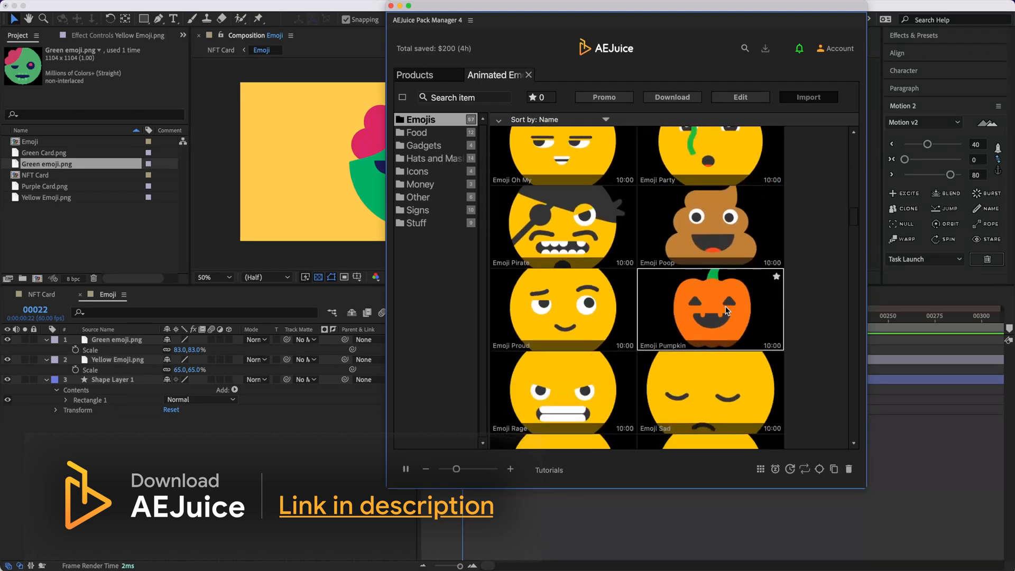
{"action": "scroll", "coordinate": [725, 309], "scroll_direction": "down", "scroll_amount": 15}
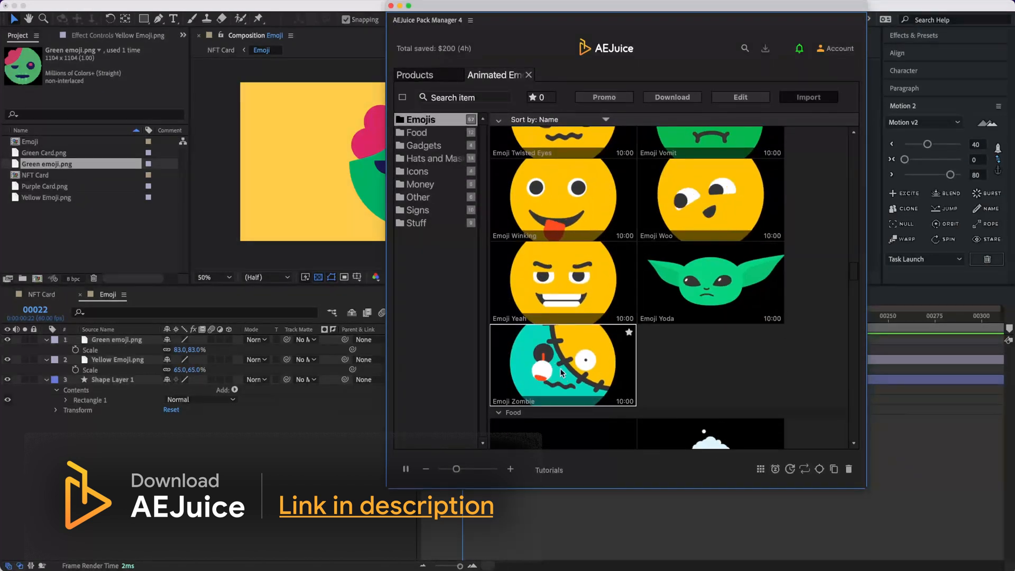
{"action": "scroll", "coordinate": [615, 265], "scroll_direction": "up", "scroll_amount": 5}
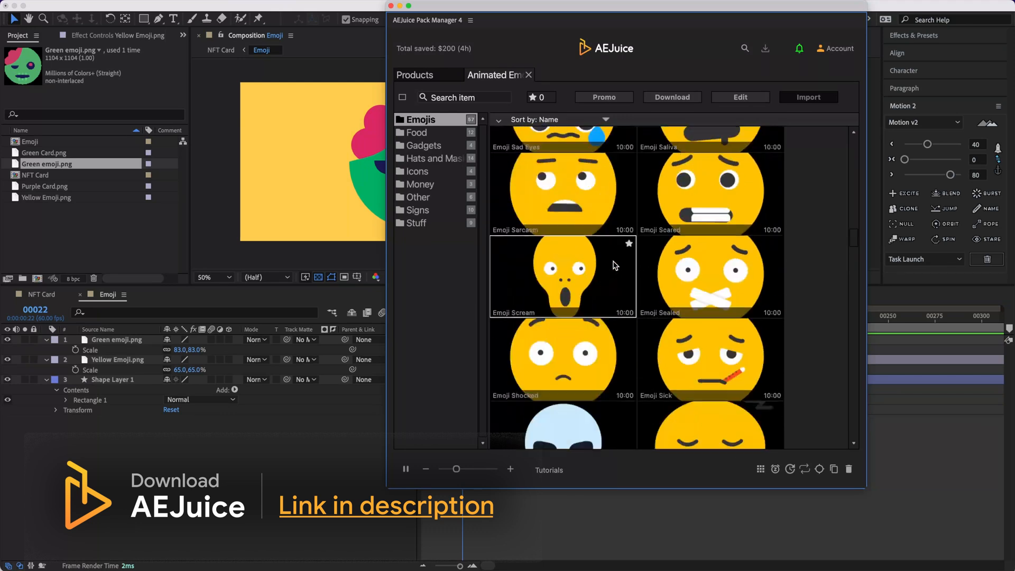
{"action": "scroll", "coordinate": [615, 265], "scroll_direction": "down", "scroll_amount": 10}
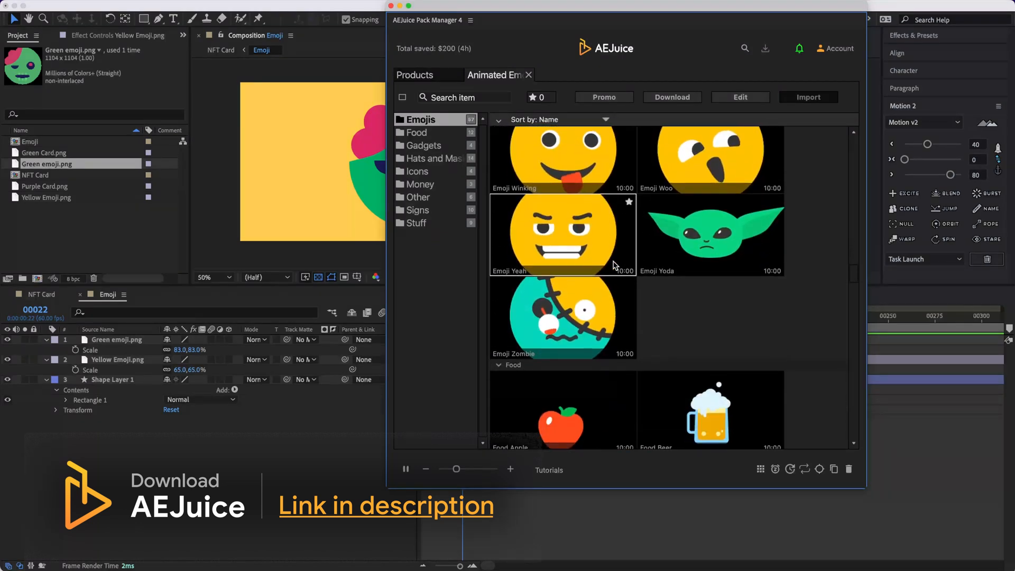
{"action": "scroll", "coordinate": [578, 227], "scroll_direction": "up", "scroll_amount": 1}
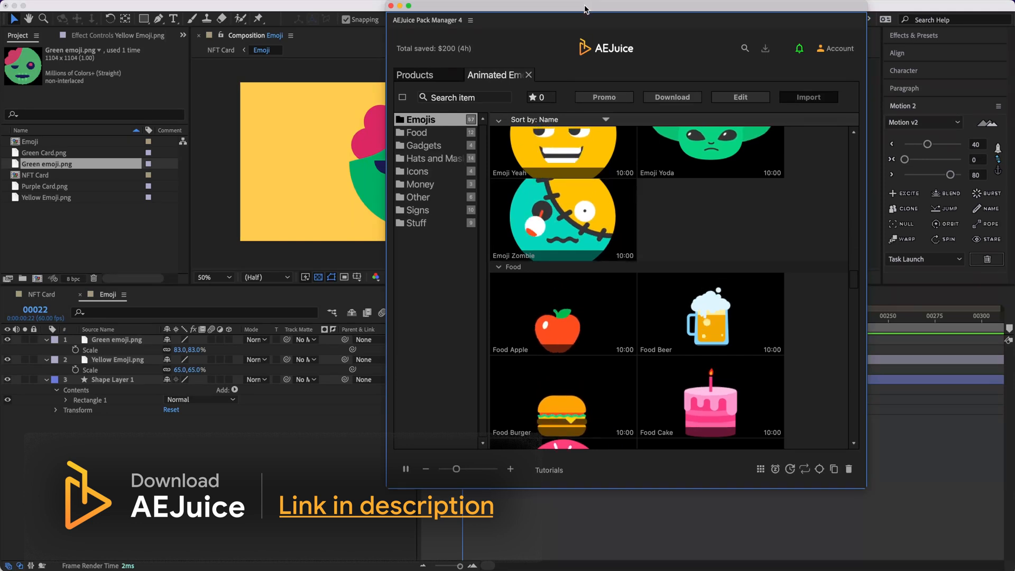
Import Emoji Zombie into the Emoji composition and move the AEJuice Pack Manager window clear of the composition view.
{"action": "left_click_drag", "start_coordinate": [529, 19], "coordinate": [659, 19]}
{"action": "left_click", "coordinate": [711, 249]}
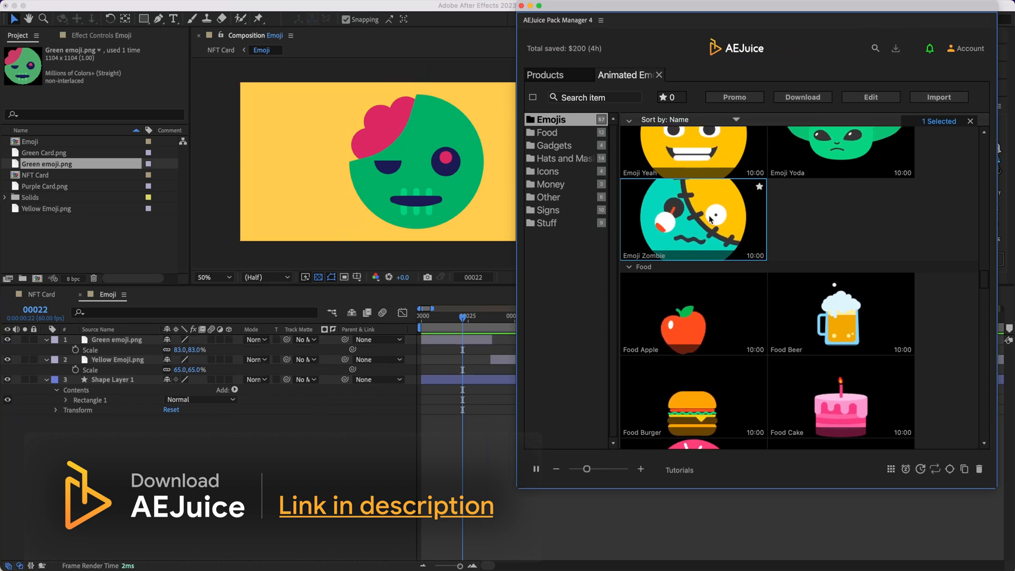
{"action": "left_click", "coordinate": [943, 99]}
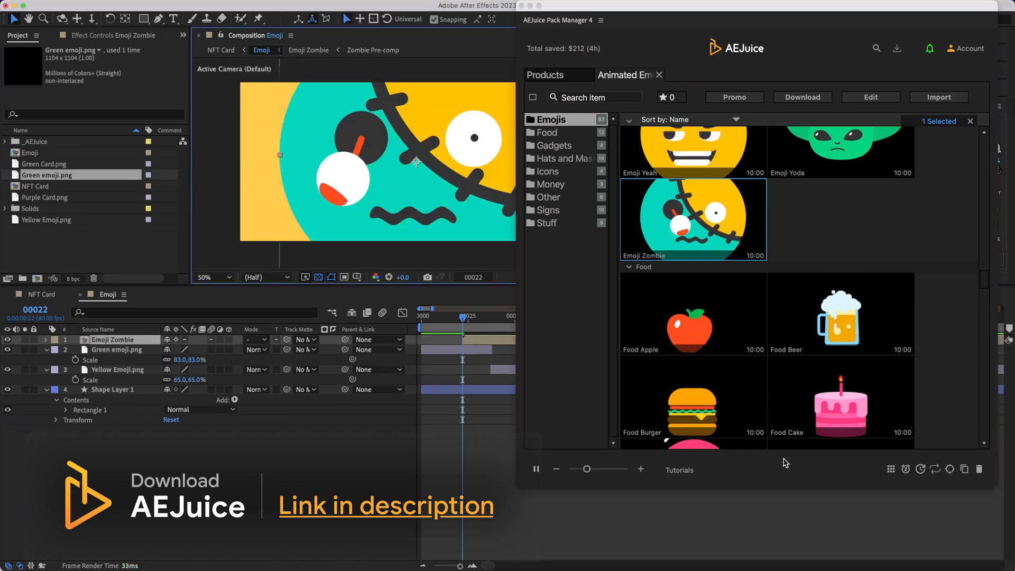
{"action": "left_click_drag", "start_coordinate": [590, 9], "coordinate": [745, 19]}
{"action": "left_click", "coordinate": [647, 140]}
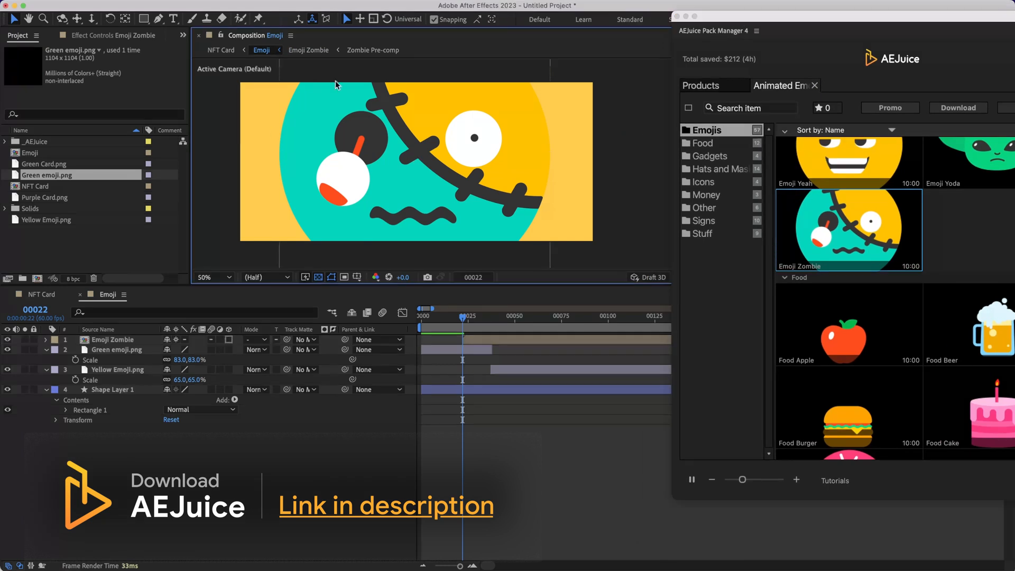
Inspect the contents of the imported _AEJuice folder in the project and collapse it again.
{"action": "left_click", "coordinate": [109, 341]}
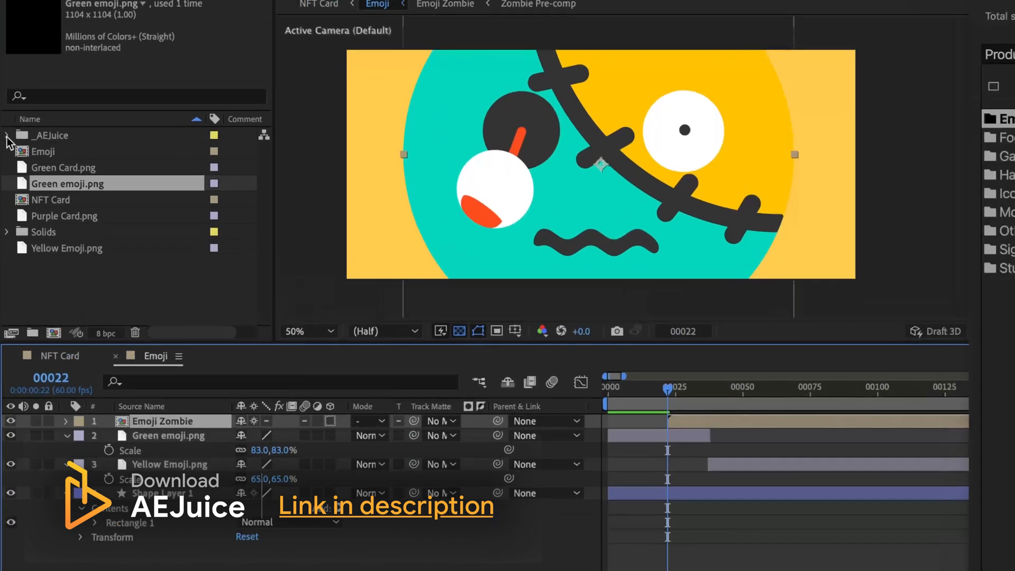
{"action": "left_click", "coordinate": [72, 136]}
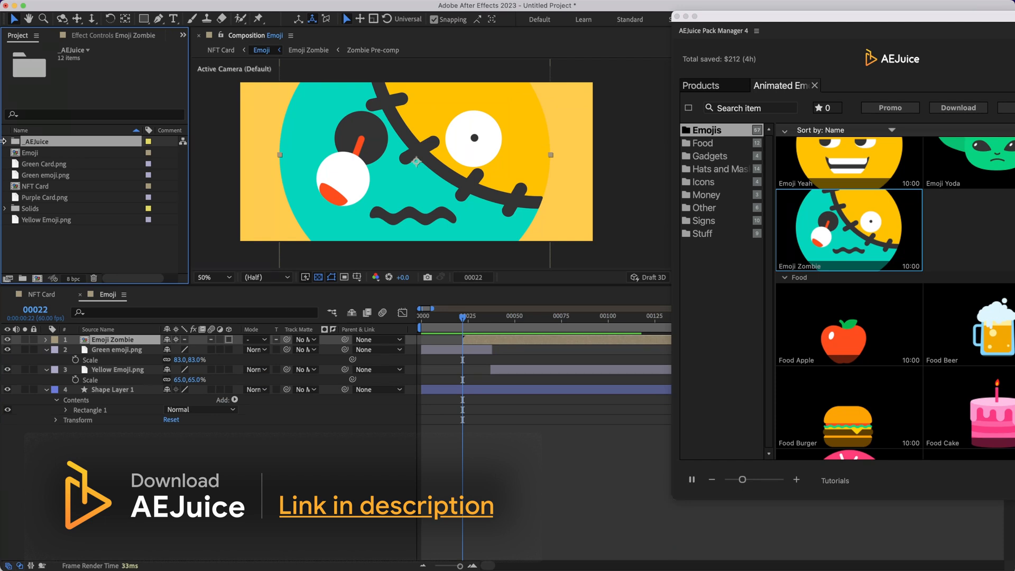
{"action": "left_click", "coordinate": [6, 141]}
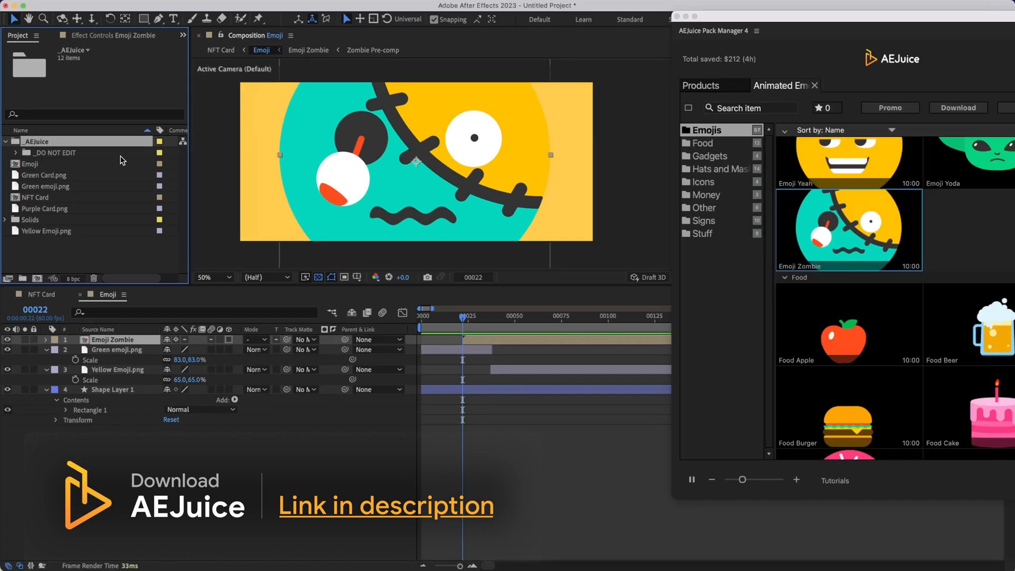
{"action": "left_click", "coordinate": [5, 141]}
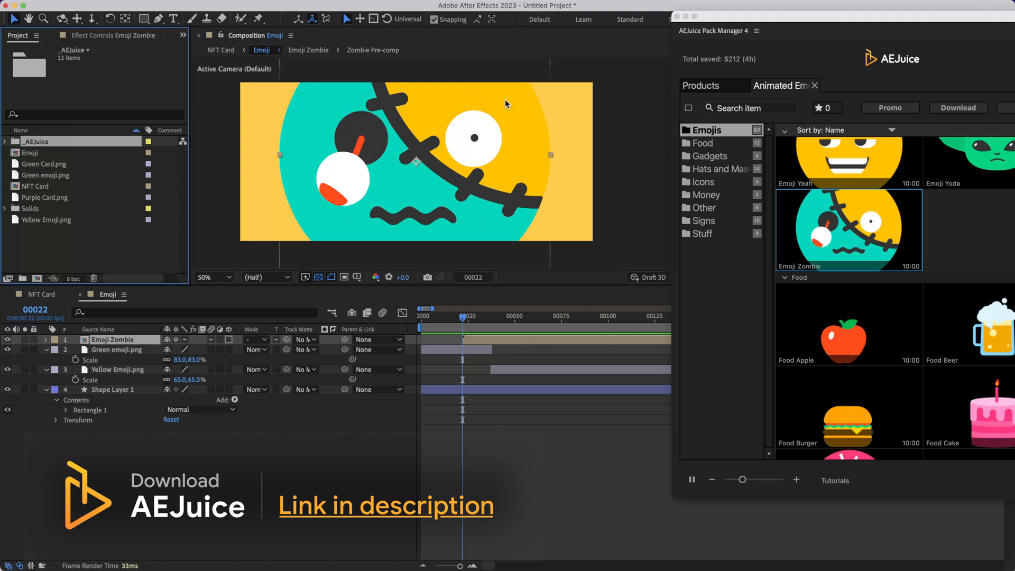
Shift the Emoji Zombie layer earlier to start at about frame 11 and preview its animation.
{"action": "left_click_drag", "start_coordinate": [573, 342], "coordinate": [536, 338]}
{"action": "left_click_drag", "start_coordinate": [475, 320], "coordinate": [443, 319]}
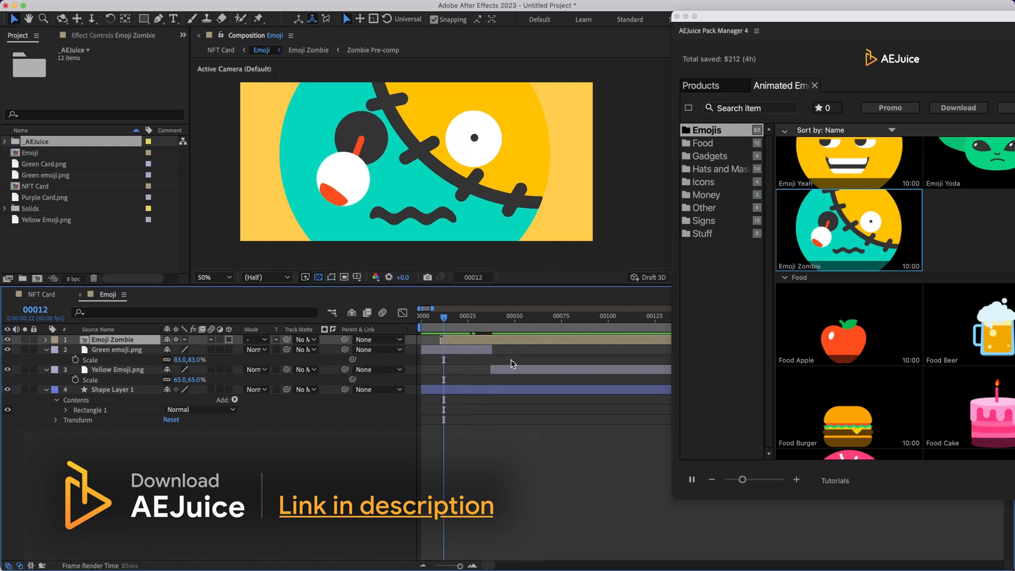
{"action": "key", "text": "space"}
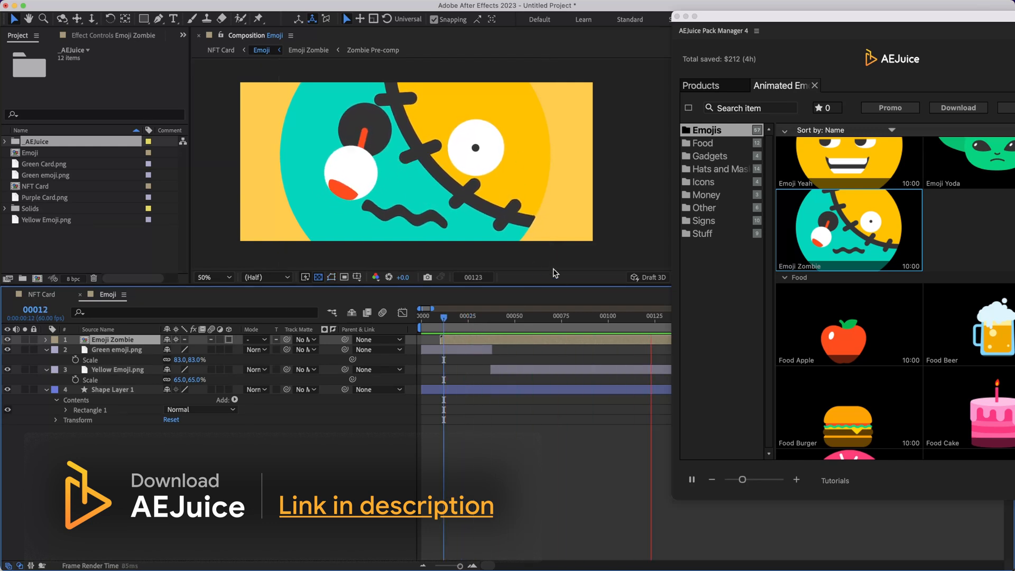
Scale the Emoji Zombie layer to 52% and nudge it over the centre of the yellow background at frame 17.
{"action": "left_click_drag", "start_coordinate": [444, 319], "coordinate": [453, 319]}
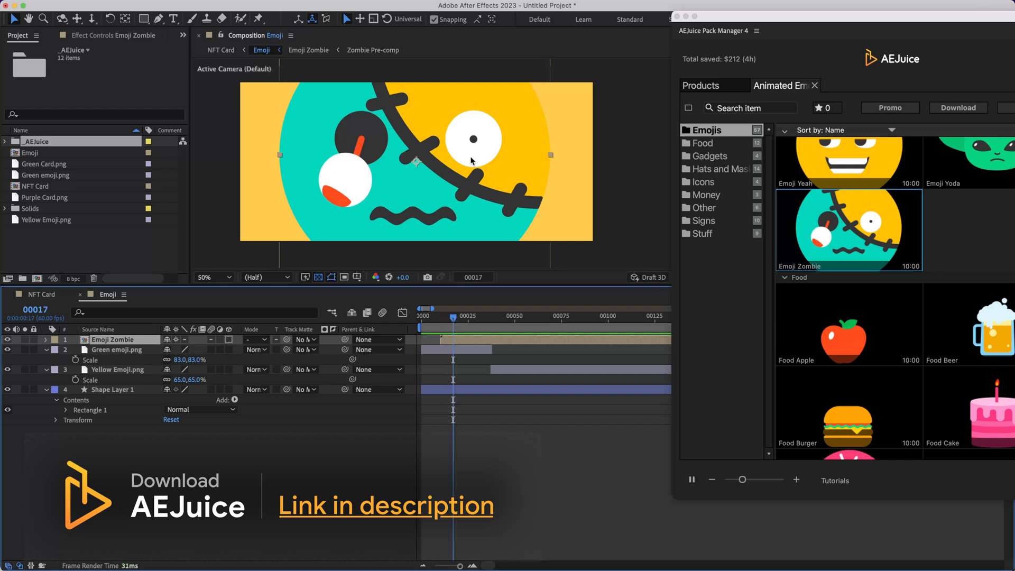
{"action": "scroll", "coordinate": [472, 162], "scroll_direction": "down", "scroll_amount": 2}
{"action": "scroll", "coordinate": [520, 153], "scroll_direction": "up", "scroll_amount": 2}
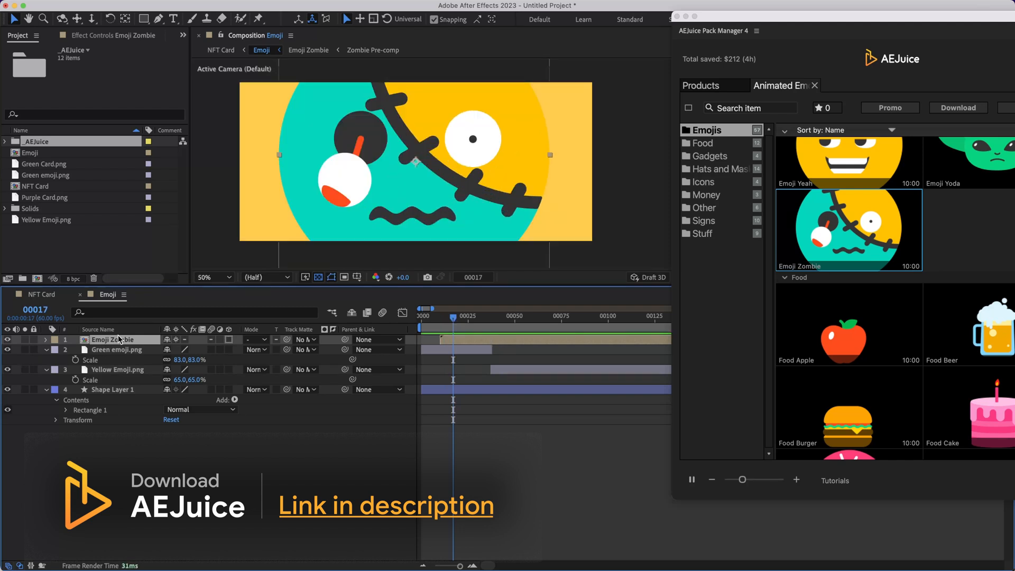
{"action": "key", "text": "s"}
{"action": "left_click_drag", "start_coordinate": [185, 349], "coordinate": [159, 349]}
{"action": "left_click_drag", "start_coordinate": [437, 125], "coordinate": [429, 132]}
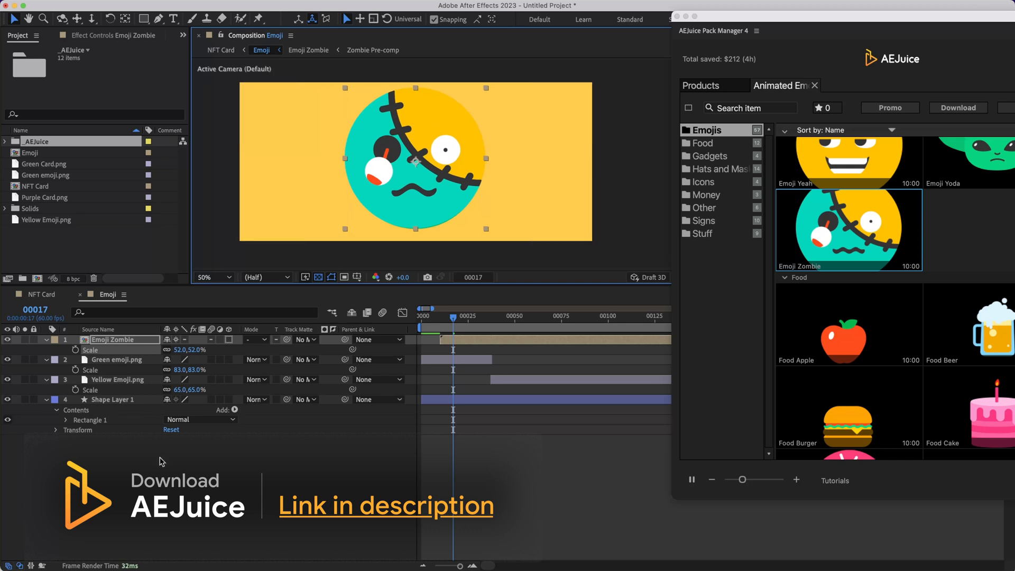
Delete the Green emoji.png and Yellow Emoji.png layers from the Emoji composition.
{"action": "left_click", "coordinate": [121, 362]}
{"action": "left_click", "coordinate": [111, 381]}
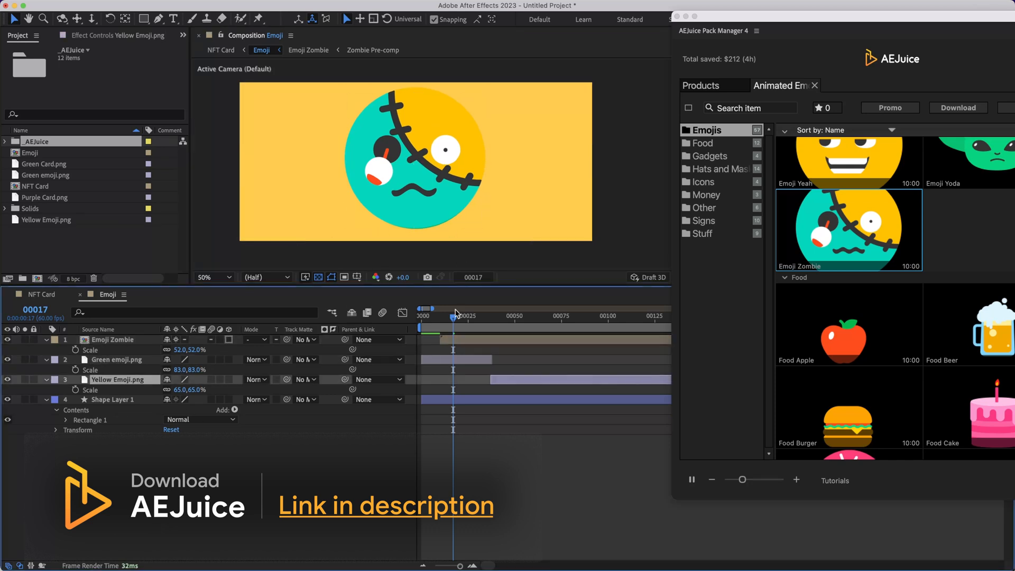
{"action": "left_click", "coordinate": [120, 360]}
{"action": "left_click", "coordinate": [107, 381], "text": "shift"}
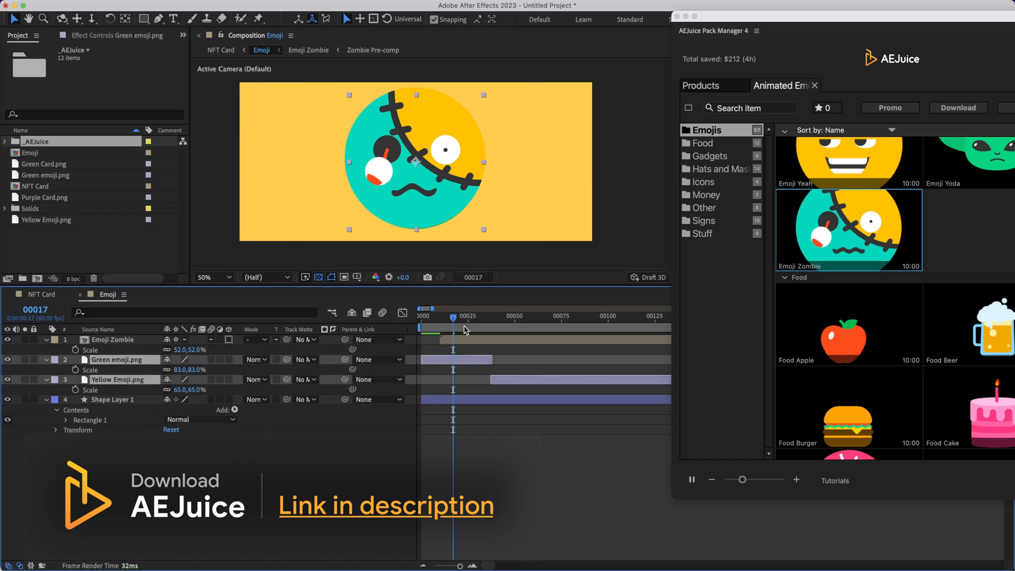
{"action": "left_click_drag", "start_coordinate": [476, 319], "coordinate": [497, 319]}
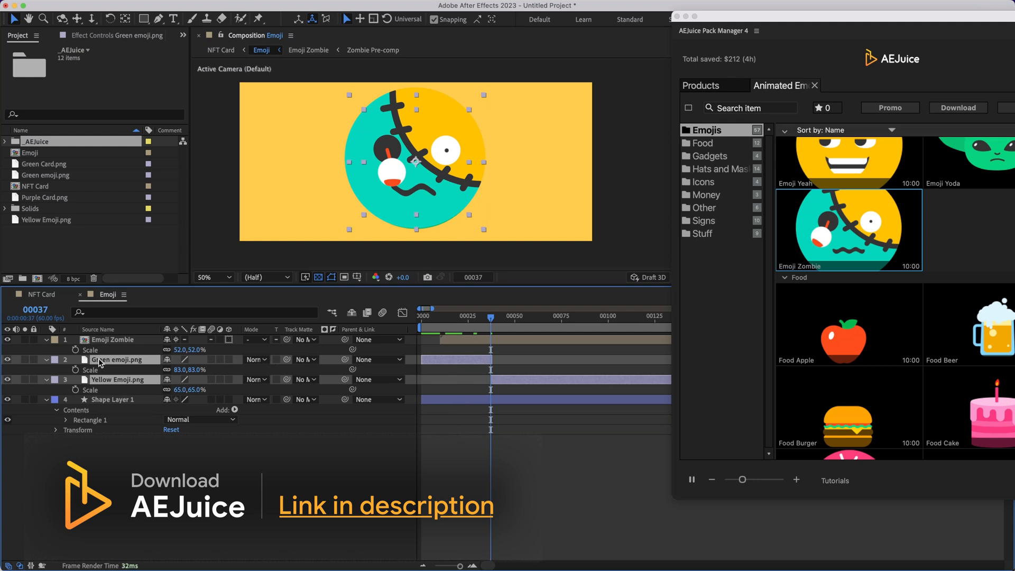
{"action": "key", "text": "Delete"}
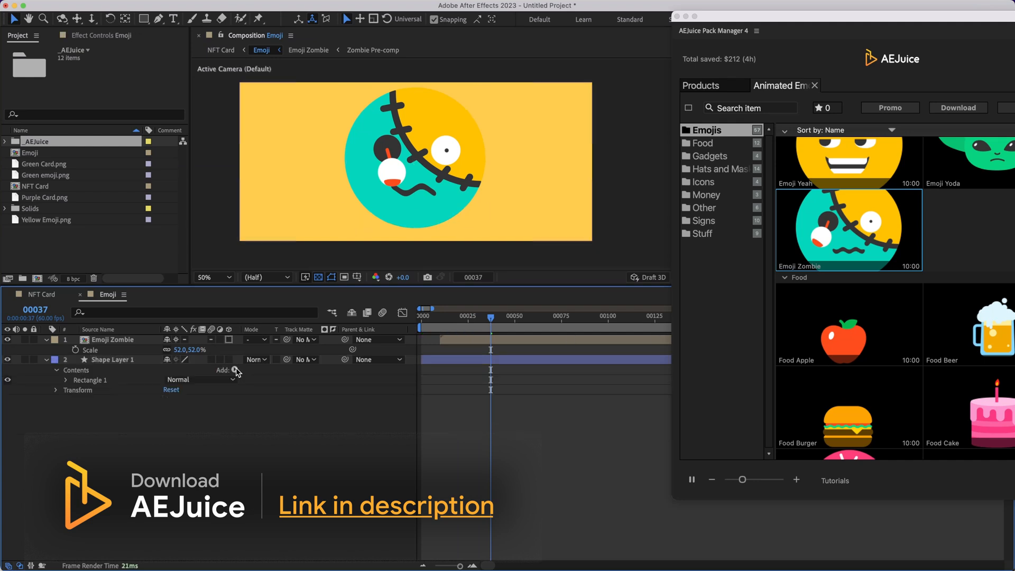
Shift the Emoji Zombie layer earlier so it starts at frame 0, and view the composition at frame 18.
{"action": "left_click", "coordinate": [126, 339]}
{"action": "left_click", "coordinate": [425, 313]}
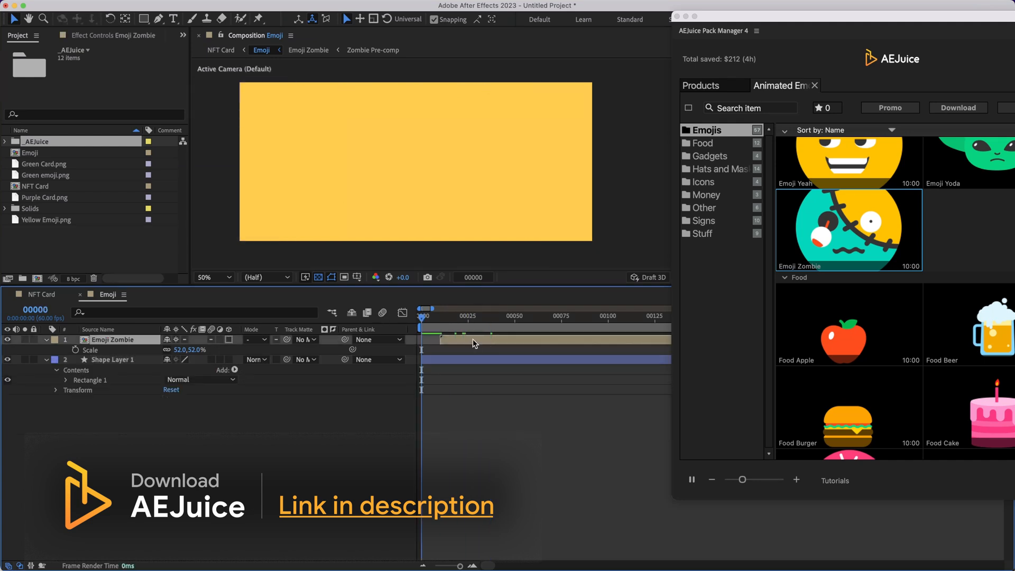
{"action": "left_click_drag", "start_coordinate": [478, 343], "coordinate": [456, 315]}
{"action": "left_click", "coordinate": [652, 118]}
{"action": "key", "text": "period"}
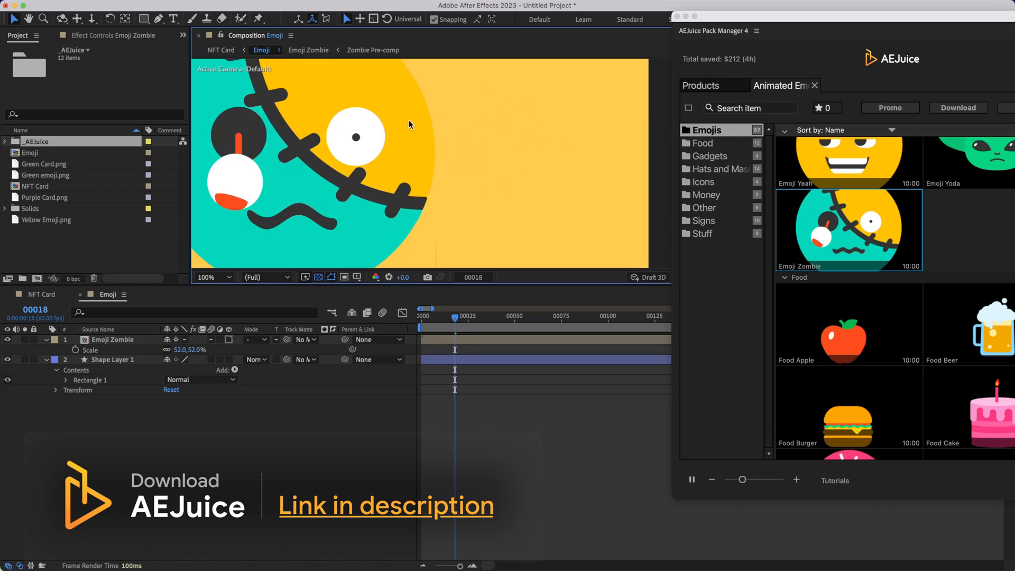
Rename the Shape Layer 1 background layer as BG.
{"action": "left_click", "coordinate": [120, 362]}
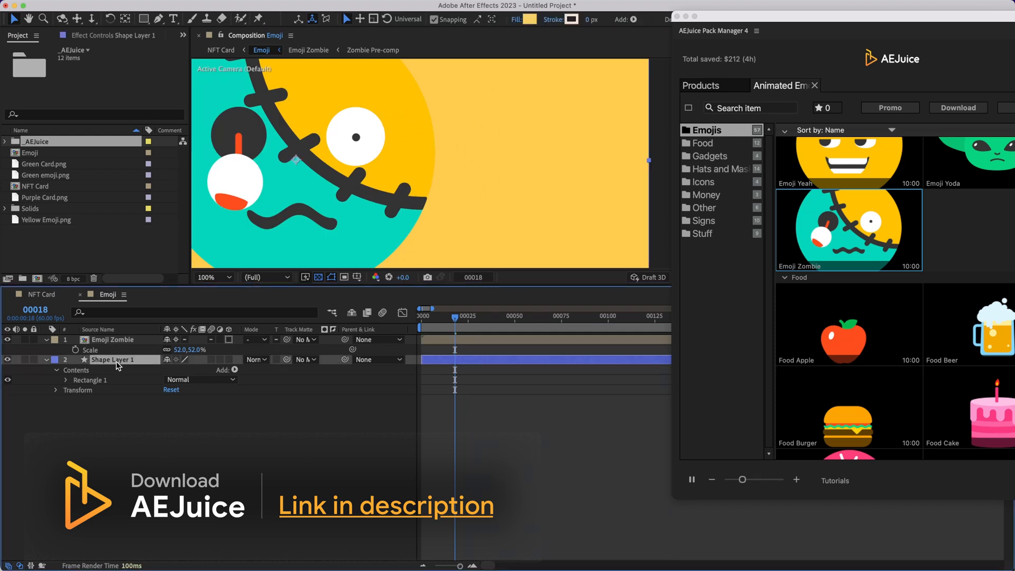
{"action": "left_click", "coordinate": [161, 460]}
{"action": "left_click", "coordinate": [124, 359]}
{"action": "key", "text": "Return"}
{"action": "type", "text": "BG"}
{"action": "key", "text": "Return"}
{"action": "left_click", "coordinate": [148, 455]}
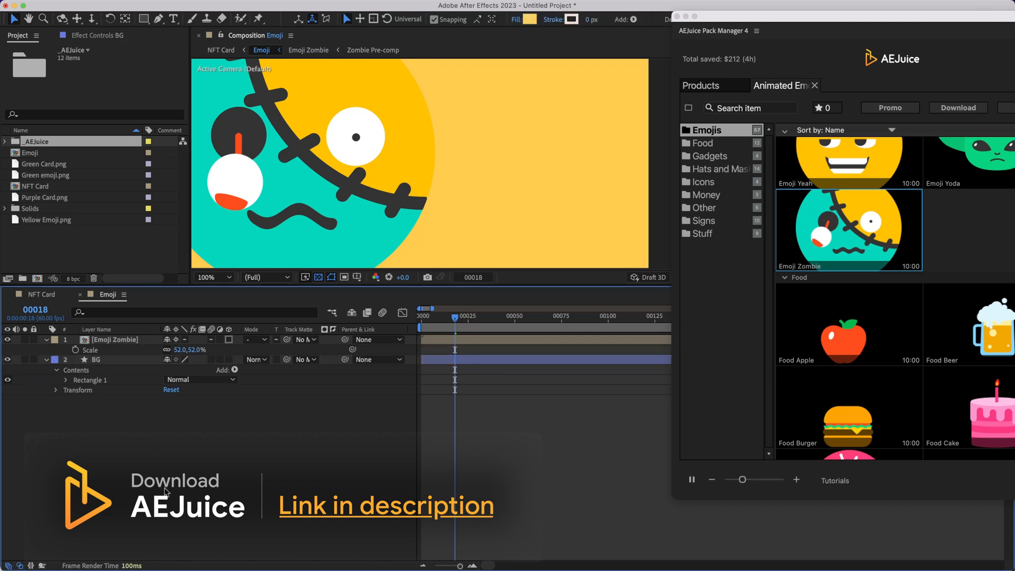
Match the BG layer's fill colour to the yellow sampled from the zombie emoji's face.
{"action": "left_click", "coordinate": [108, 358]}
{"action": "left_click", "coordinate": [529, 20]}
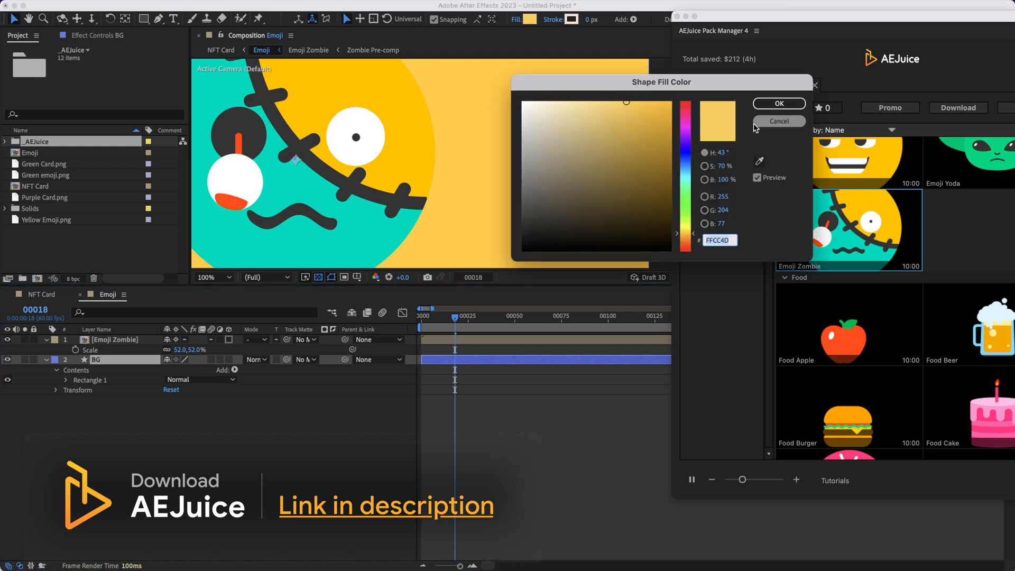
{"action": "left_click", "coordinate": [759, 160]}
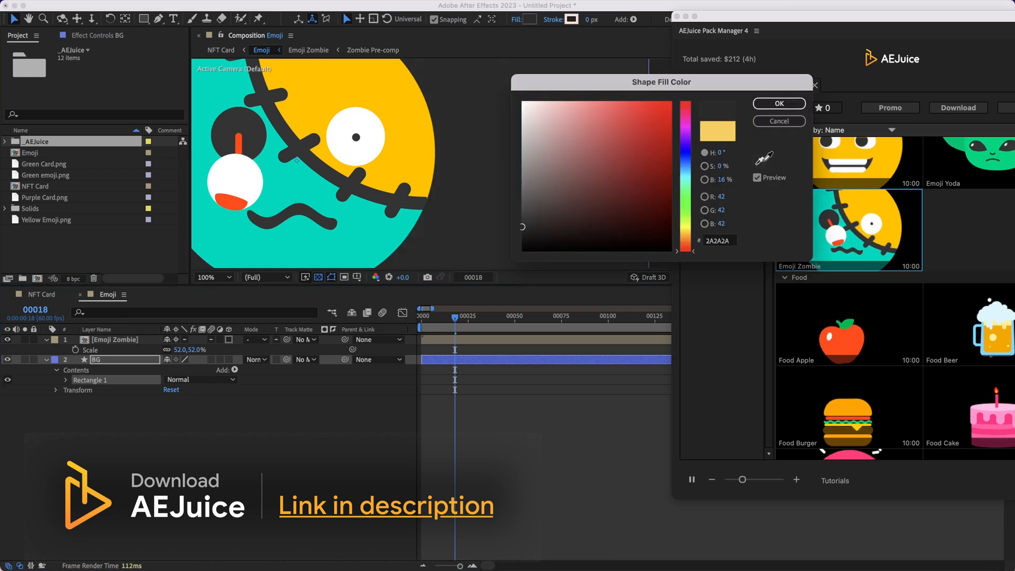
{"action": "left_click", "coordinate": [406, 117]}
{"action": "left_click", "coordinate": [776, 105]}
{"action": "scroll", "coordinate": [505, 171], "scroll_direction": "down", "scroll_amount": 1}
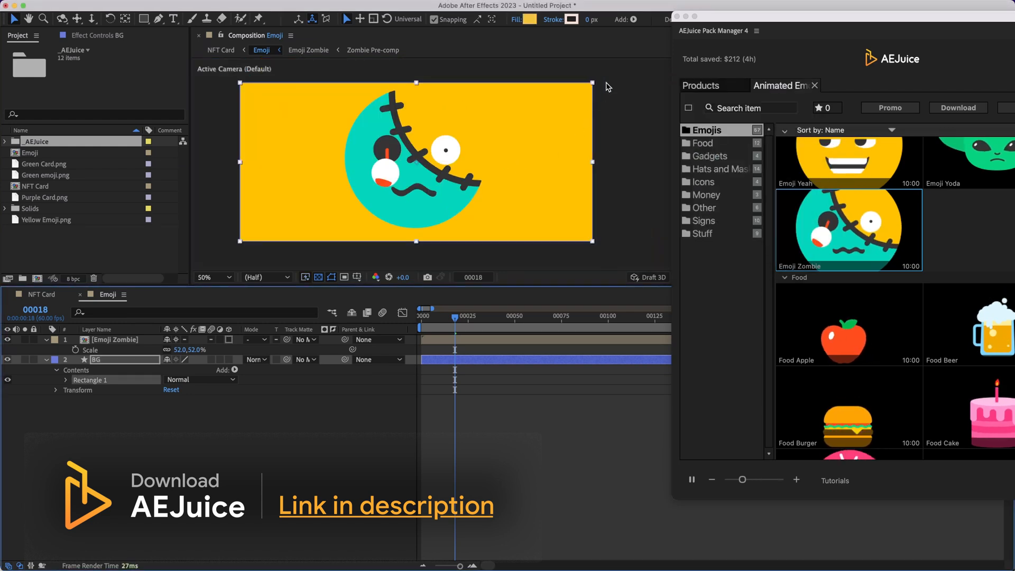
{"action": "left_click", "coordinate": [640, 155]}
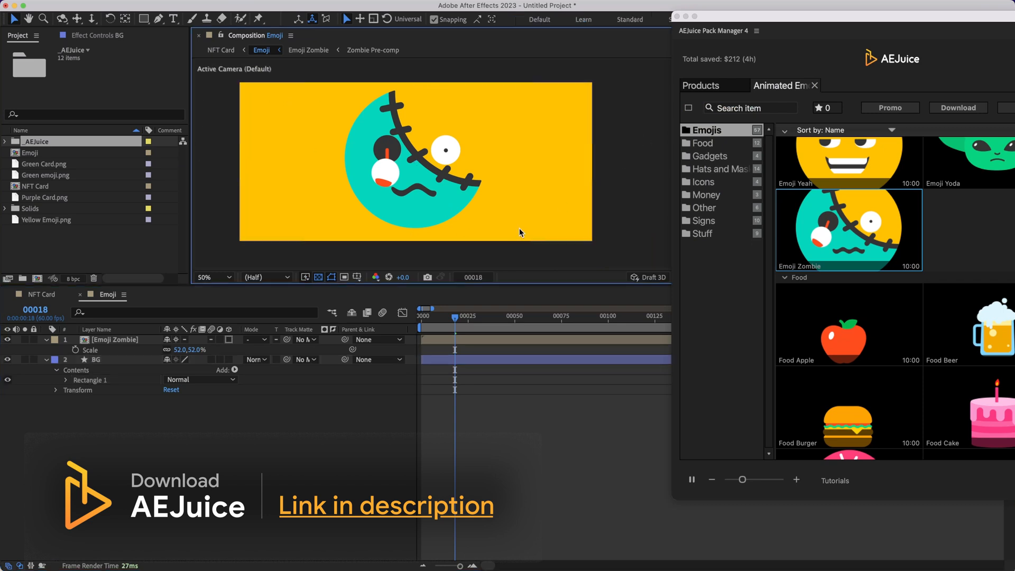
Preview the card flip in the NFT Card composition and stop at frame 25 to examine the zombie emoji.
{"action": "left_click", "coordinate": [35, 296]}
{"action": "left_click_drag", "start_coordinate": [515, 317], "coordinate": [456, 319]}
{"action": "scroll", "coordinate": [476, 129], "scroll_direction": "up", "scroll_amount": 2}
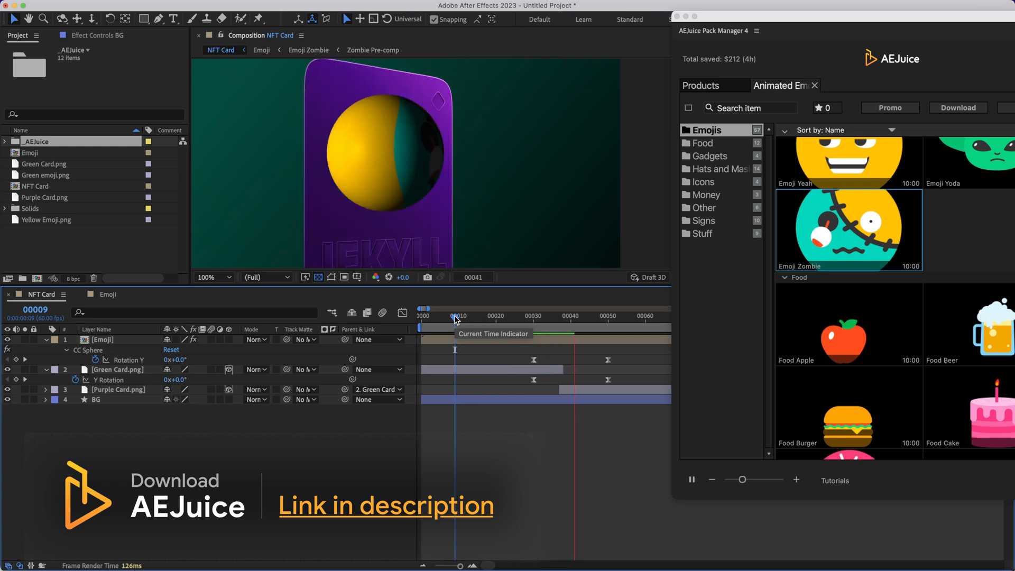
{"action": "key", "text": "space"}
{"action": "left_click_drag", "start_coordinate": [605, 322], "coordinate": [514, 322]}
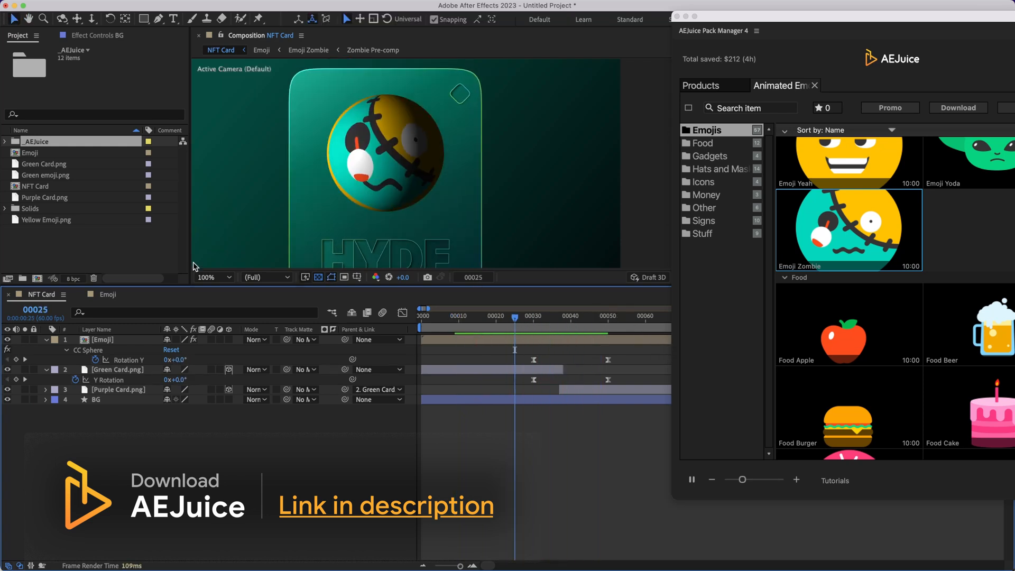
Scale the Emoji Zombie layer to 54% and check its fit on the sphere in the NFT Card composition.
{"action": "left_click", "coordinate": [104, 295]}
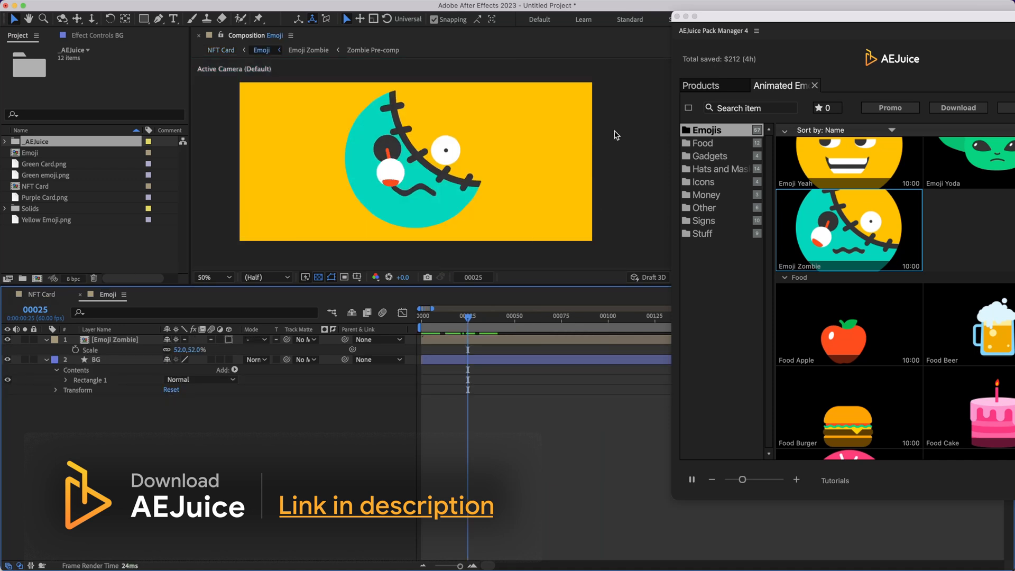
{"action": "left_click", "coordinate": [41, 294]}
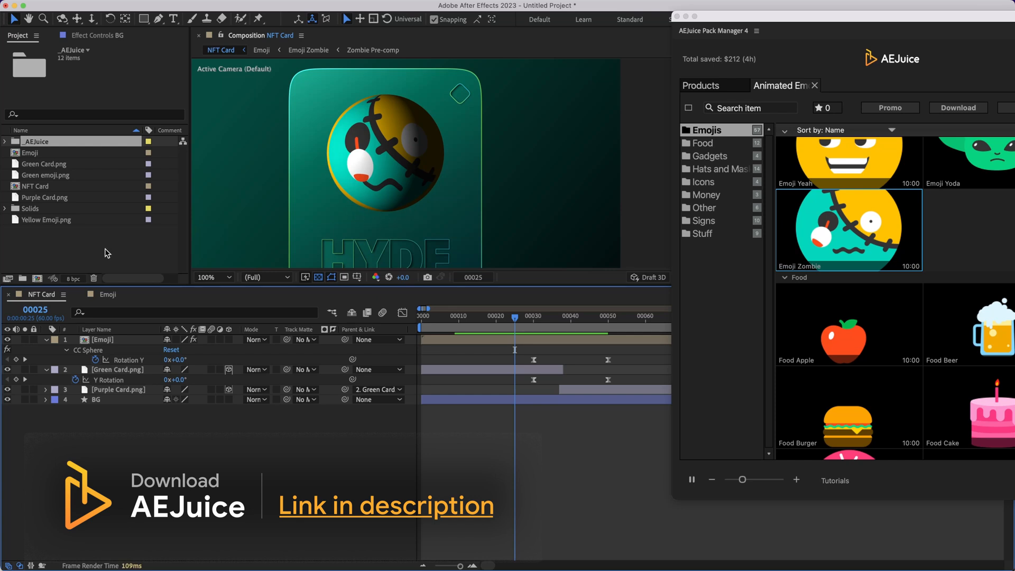
{"action": "left_click", "coordinate": [104, 294]}
{"action": "left_click", "coordinate": [440, 198]}
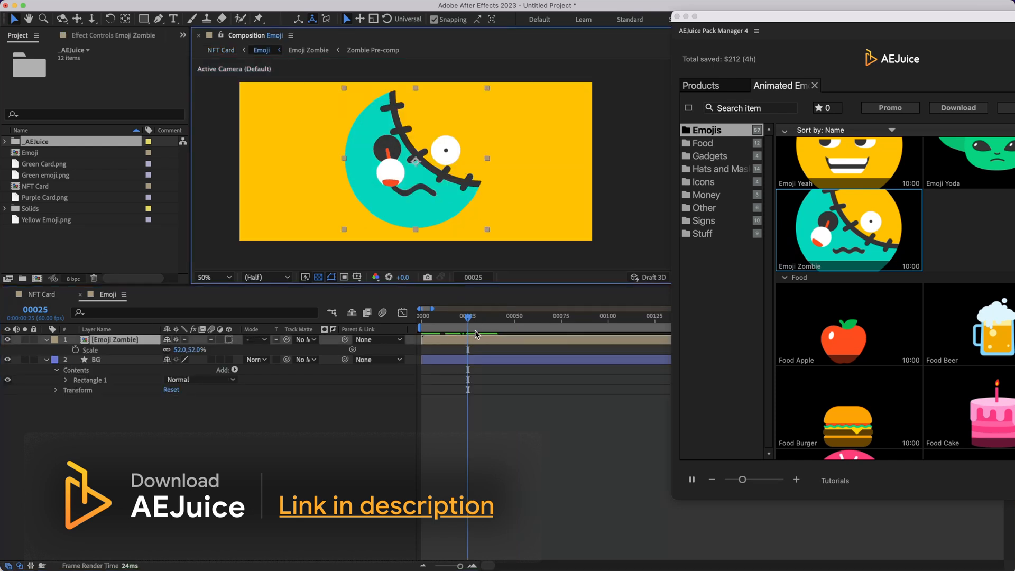
{"action": "left_click", "coordinate": [183, 350]}
{"action": "type", "text": "54"}
{"action": "key", "text": "Return"}
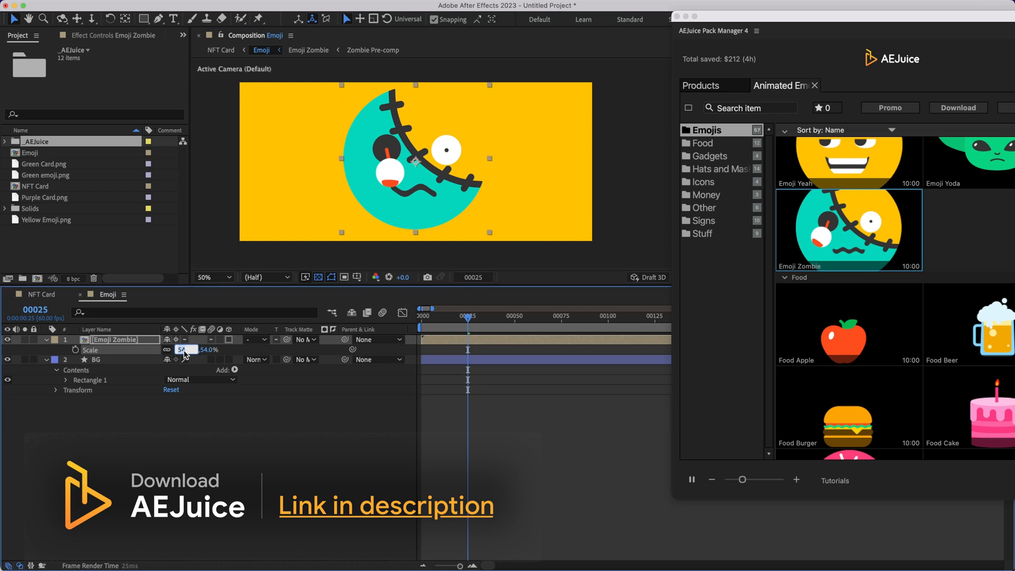
{"action": "left_click", "coordinate": [40, 296]}
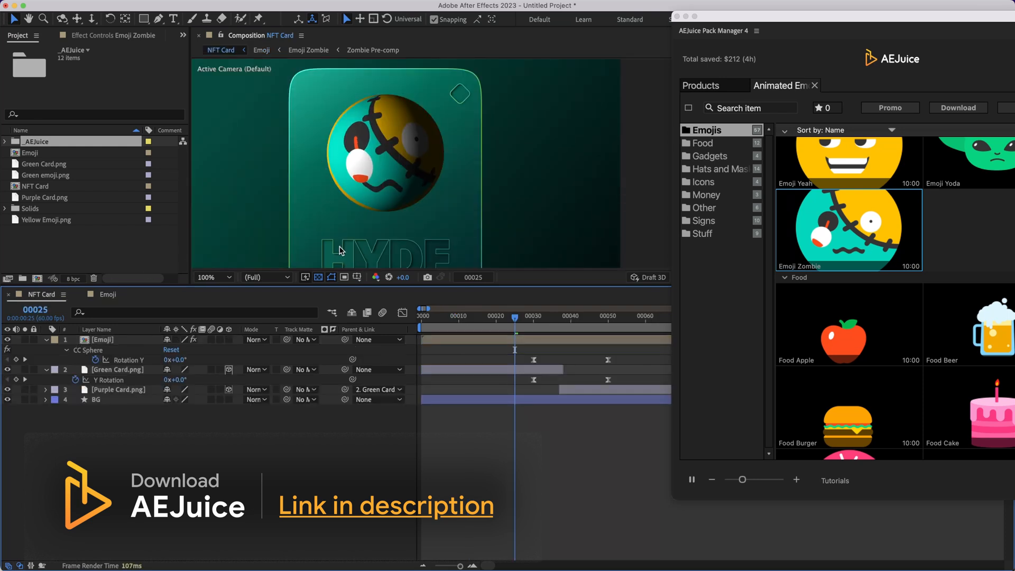
Align the Emoji Zombie layer to the composition's horizontal and vertical centre and check it in the NFT Card composition.
{"action": "left_click", "coordinate": [103, 295]}
{"action": "left_click_drag", "start_coordinate": [734, 17], "coordinate": [707, 250]}
{"action": "left_click", "coordinate": [415, 165]}
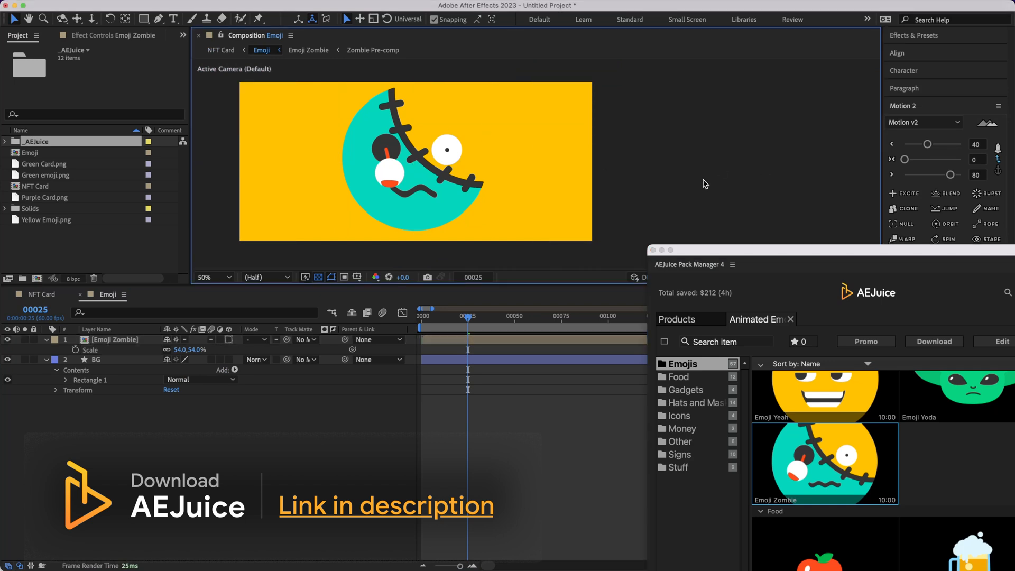
{"action": "left_click", "coordinate": [928, 50]}
{"action": "left_click", "coordinate": [914, 82]}
{"action": "left_click", "coordinate": [994, 83]}
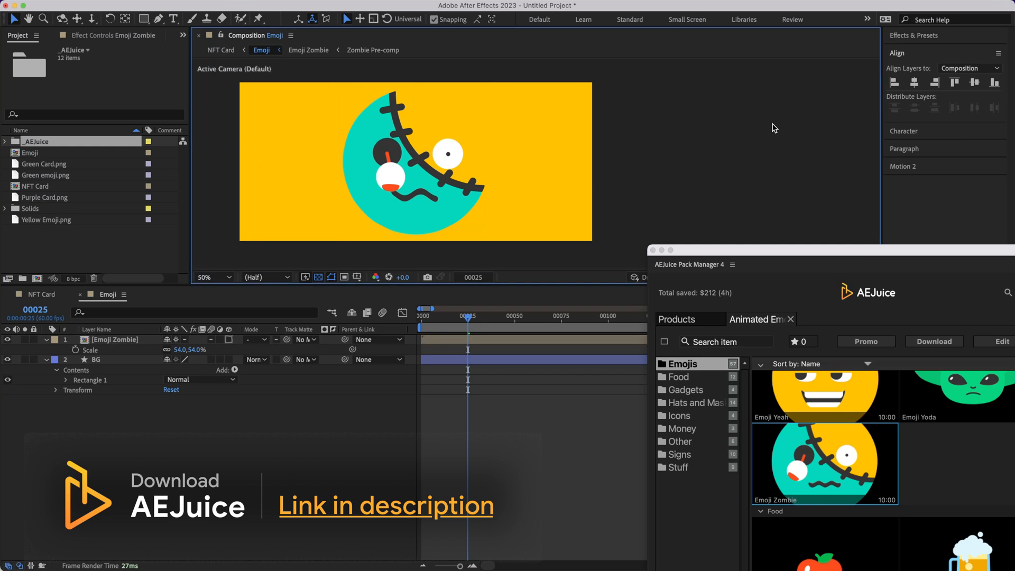
{"action": "left_click", "coordinate": [711, 142]}
{"action": "left_click", "coordinate": [50, 295]}
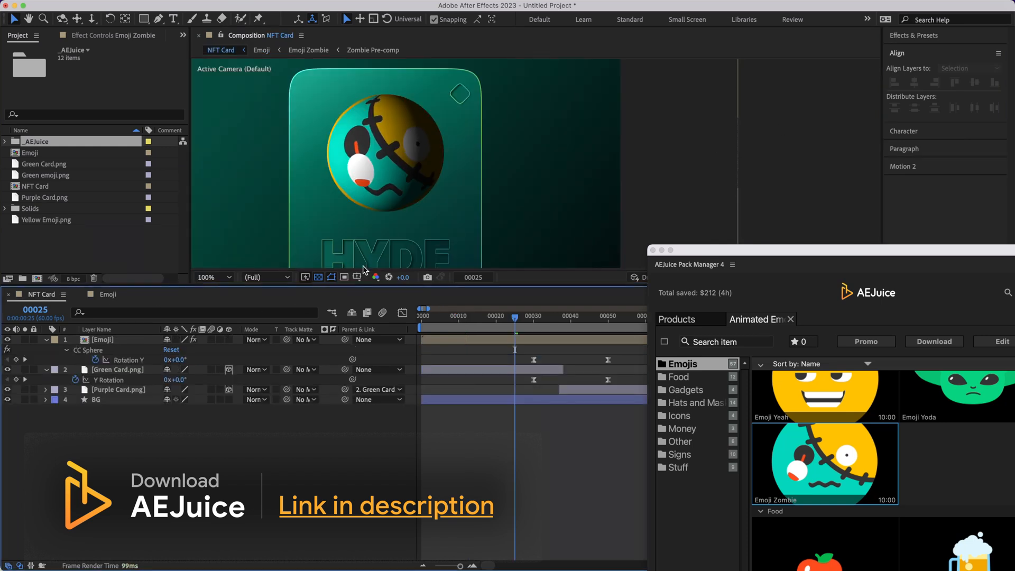
Scale the Emoji Zombie layer to 56% and compare the result on the NFT Card sphere.
{"action": "left_click", "coordinate": [108, 295]}
{"action": "left_click", "coordinate": [496, 341]}
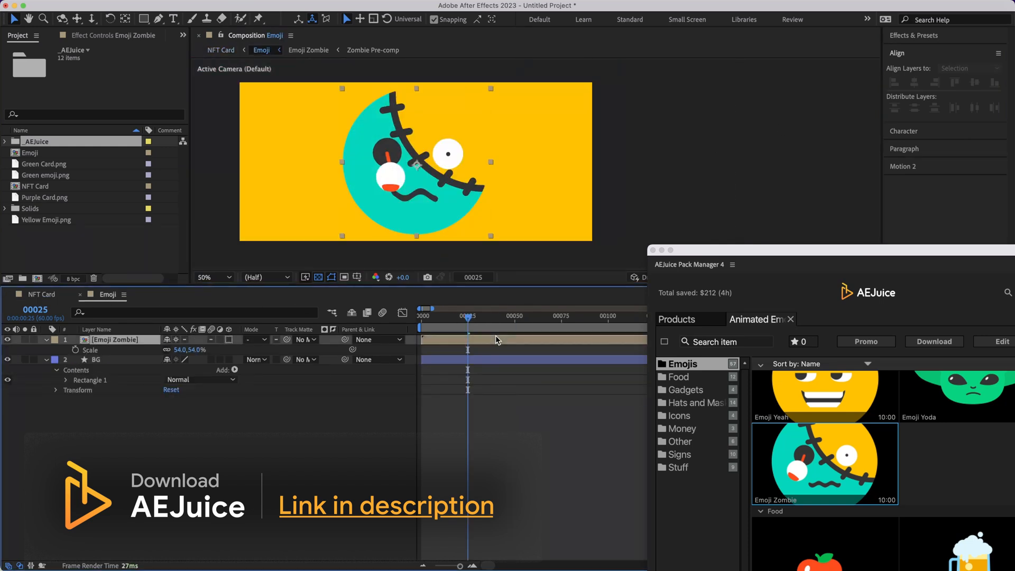
{"action": "left_click", "coordinate": [180, 349]}
{"action": "key", "text": "Up"}
{"action": "key", "text": "Up"}
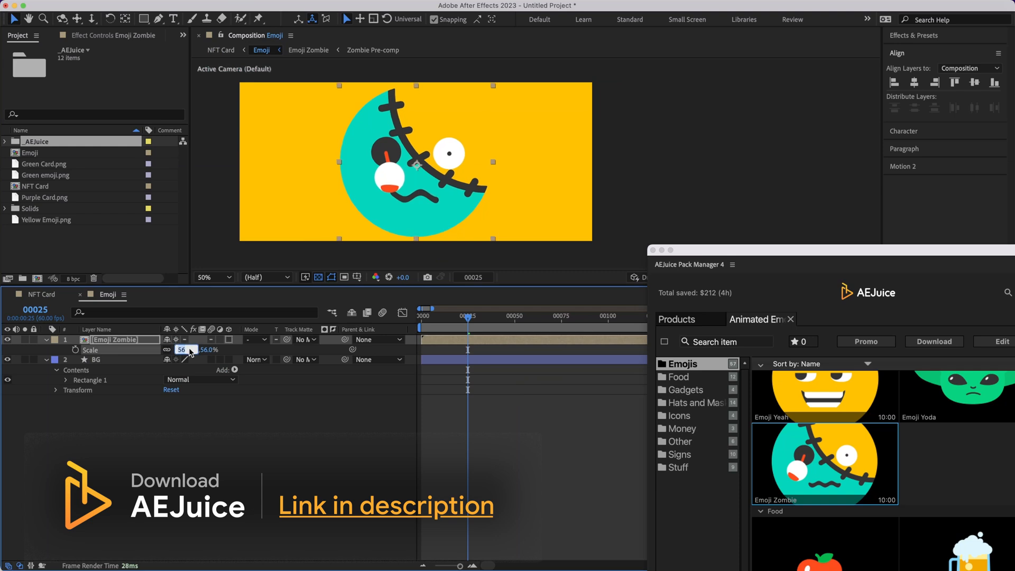
{"action": "left_click", "coordinate": [49, 299]}
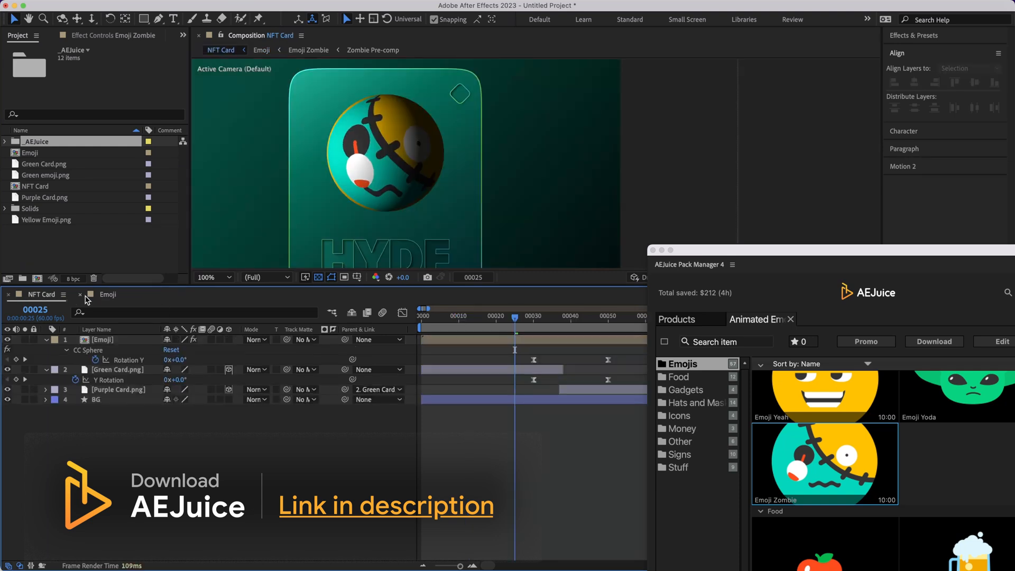
Try slightly larger scales for the Emoji Zombie layer and settle on 58%.
{"action": "left_click", "coordinate": [99, 296]}
{"action": "left_click", "coordinate": [181, 350]}
{"action": "key", "text": "Up"}
{"action": "key", "text": "Up"}
{"action": "key", "text": "Up"}
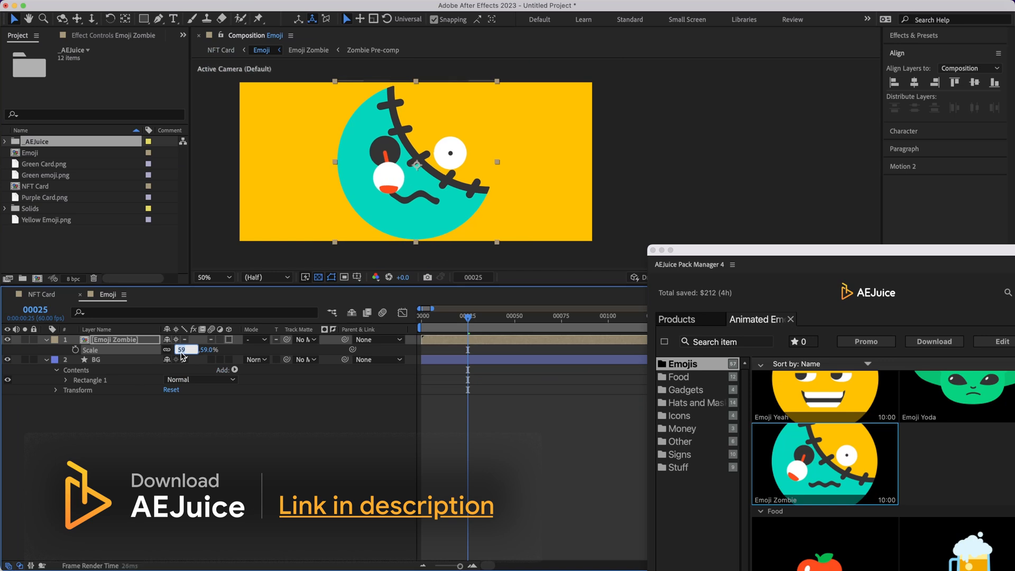
{"action": "key", "text": "Down"}
{"action": "key", "text": "Down"}
{"action": "key", "text": "Down"}
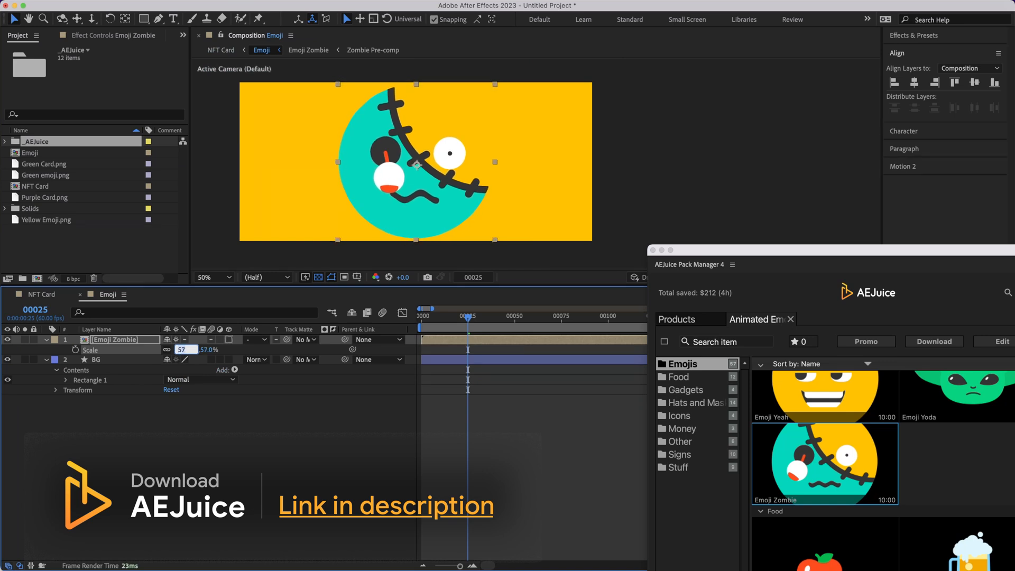
{"action": "key", "text": "Up"}
{"action": "key", "text": "Up"}
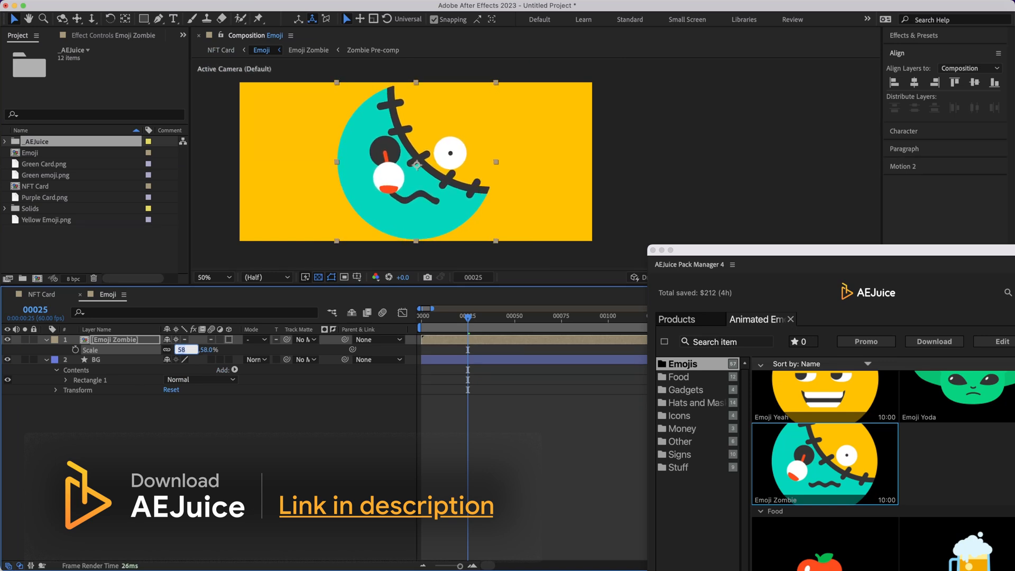
{"action": "key", "text": "Return"}
Move the Emoji Zombie layer slightly left of the centre of the yellow background.
{"action": "key", "text": "F3"}
{"action": "left_click", "coordinate": [444, 182]}
{"action": "left_click_drag", "start_coordinate": [457, 175], "coordinate": [452, 174]}
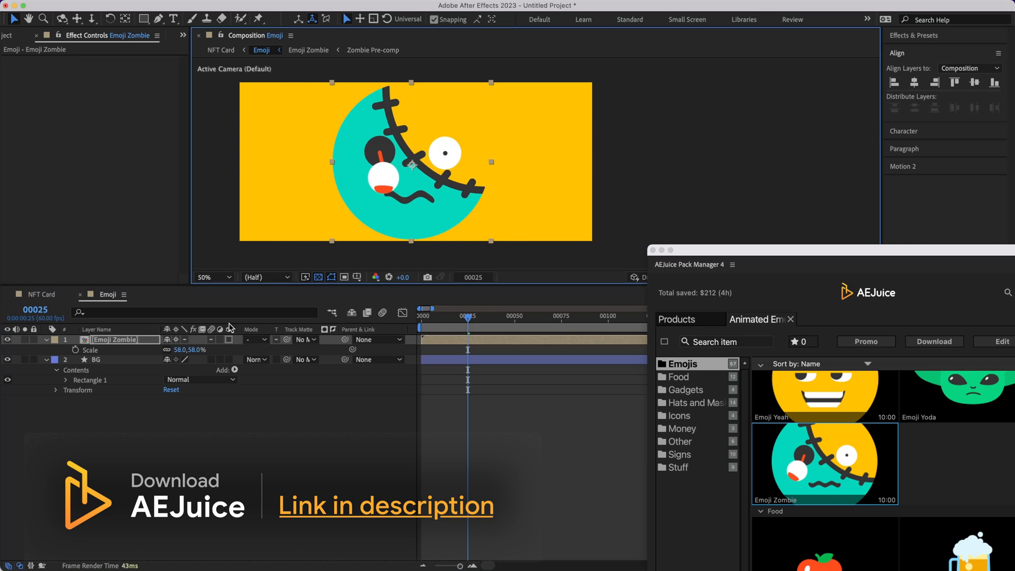
Scale the Emoji Zombie layer to 60% and check it on the card in the NFT Card composition.
{"action": "left_click", "coordinate": [180, 349]}
{"action": "type", "text": "60"}
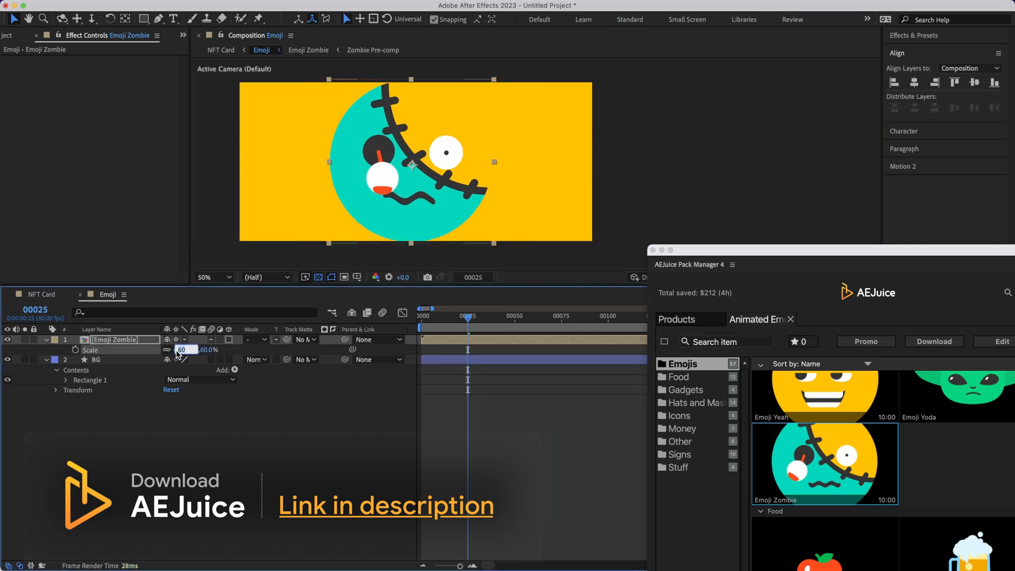
{"action": "left_click", "coordinate": [33, 293]}
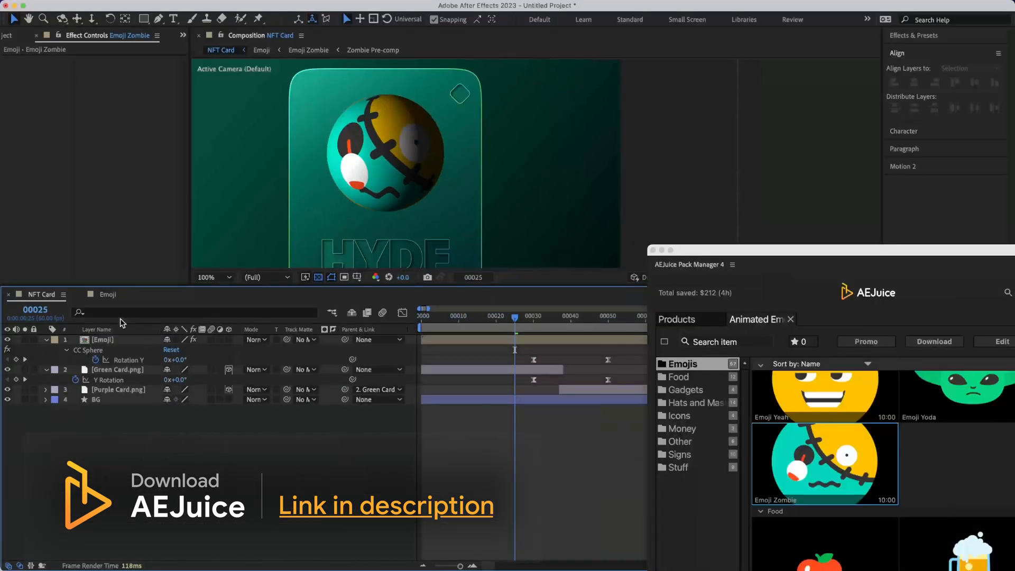
Set the Emoji Zombie layer's scale to 62% in the Emoji composition and return to the NFT Card composition.
{"action": "left_click", "coordinate": [108, 294]}
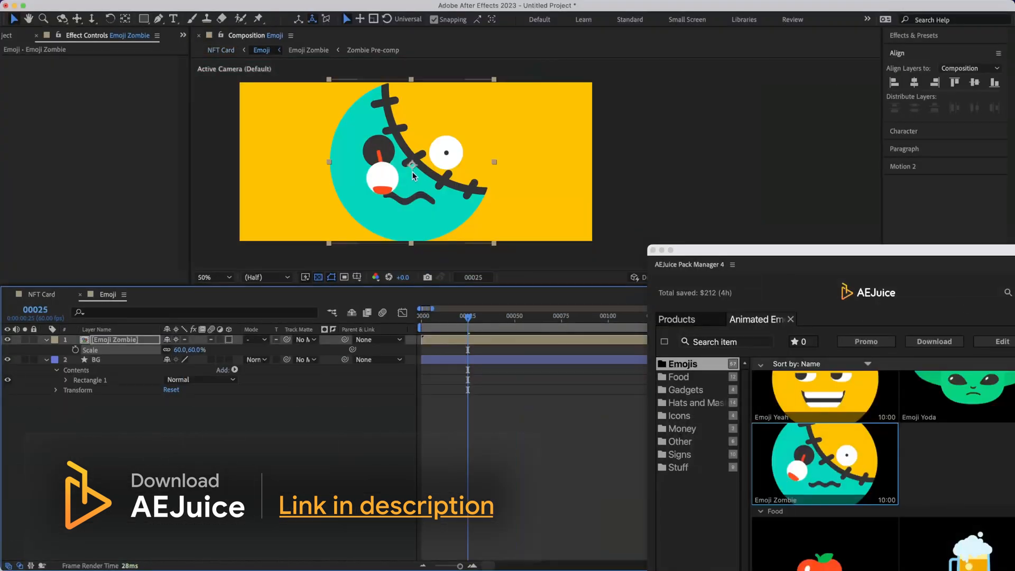
{"action": "left_click", "coordinate": [178, 349]}
{"action": "type", "text": "62"}
{"action": "key", "text": "Return"}
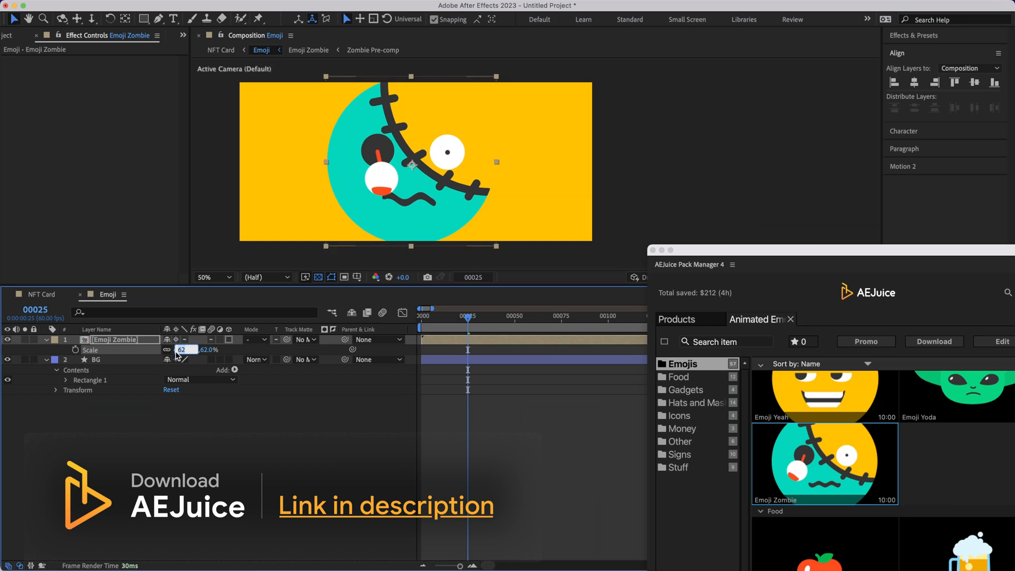
{"action": "left_click", "coordinate": [39, 292]}
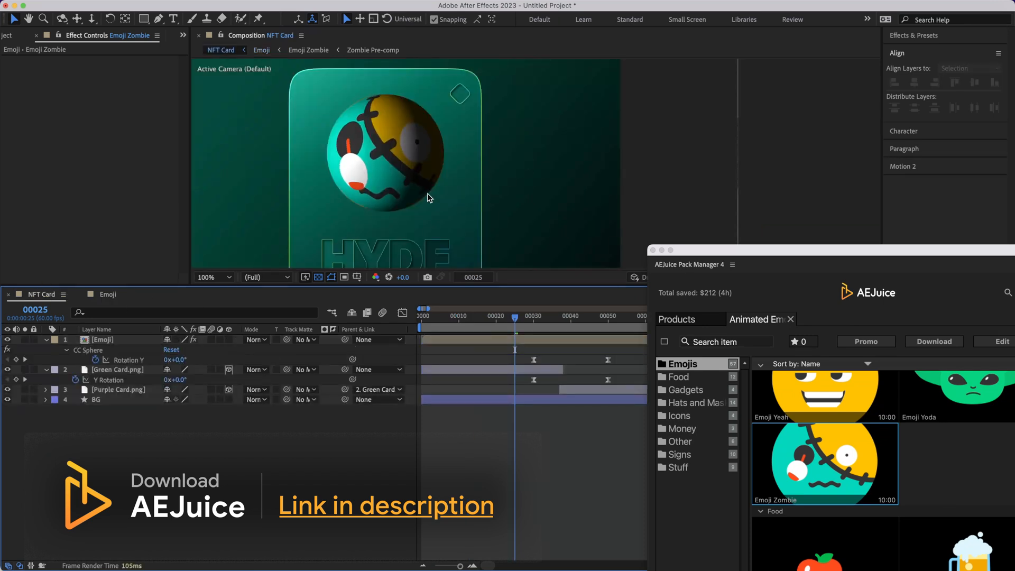
Scrub through the NFT Card animation to examine the enlarged emoji on the sphere, and return to frame 0.
{"action": "scroll", "coordinate": [432, 180], "scroll_direction": "down", "scroll_amount": 2}
{"action": "scroll", "coordinate": [515, 130], "scroll_direction": "down", "scroll_amount": 1}
{"action": "scroll", "coordinate": [510, 140], "scroll_direction": "up", "scroll_amount": 1}
{"action": "scroll", "coordinate": [511, 141], "scroll_direction": "up", "scroll_amount": 2}
{"action": "key", "text": "Home"}
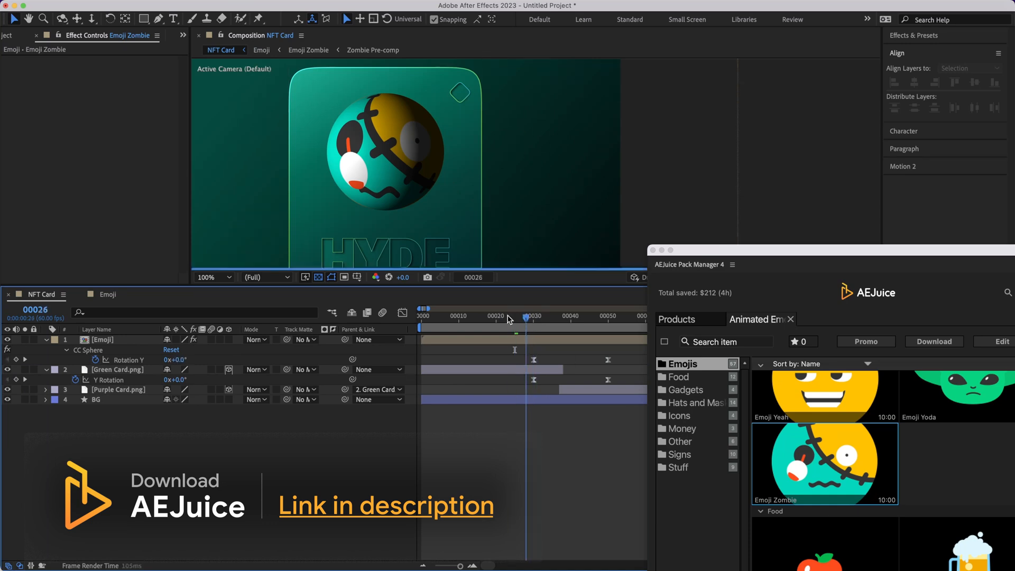
{"action": "left_click_drag", "start_coordinate": [422, 315], "coordinate": [554, 320]}
{"action": "left_click_drag", "start_coordinate": [730, 245], "coordinate": [755, 83]}
{"action": "left_click_drag", "start_coordinate": [555, 316], "coordinate": [196, 325]}
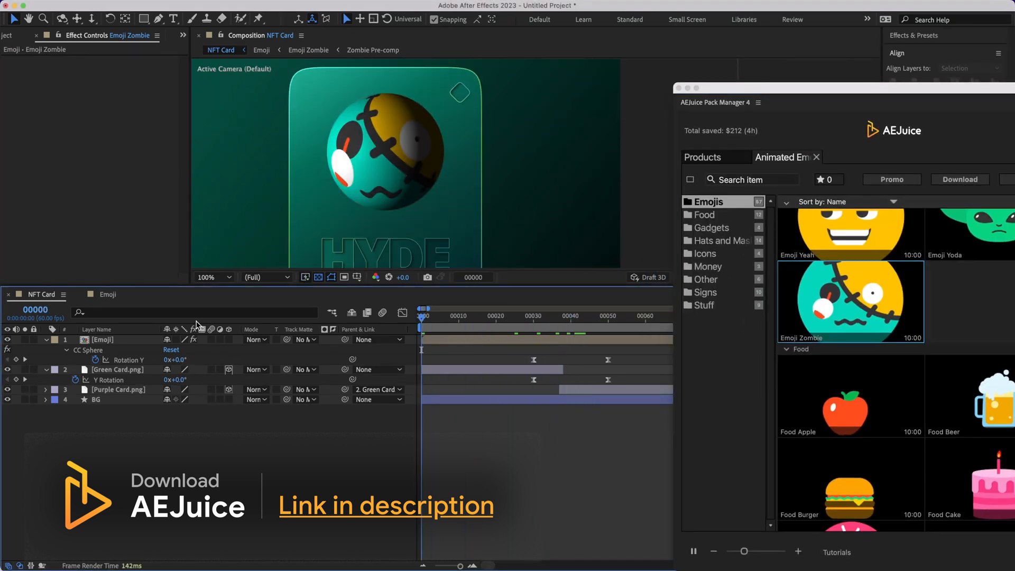
Browse the animated emojis in the AEJuice Pack Manager and import Emoji Nerd into the Emoji composition.
{"action": "left_click", "coordinate": [109, 294]}
{"action": "scroll", "coordinate": [528, 153], "scroll_direction": "down", "scroll_amount": 1}
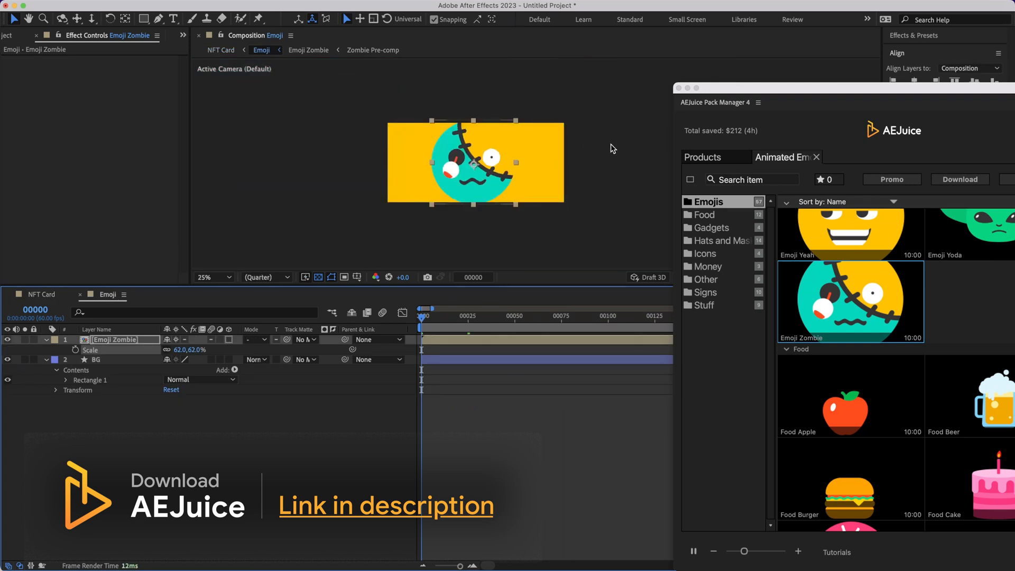
{"action": "scroll", "coordinate": [549, 144], "scroll_direction": "down", "scroll_amount": 1}
{"action": "key", "text": "v"}
{"action": "left_click_drag", "start_coordinate": [868, 90], "coordinate": [733, 46]}
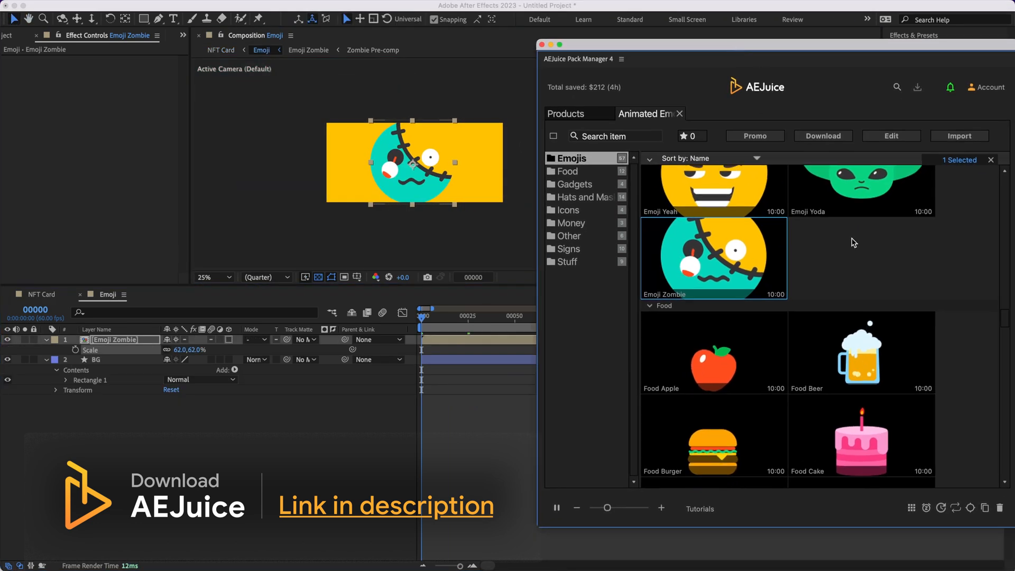
{"action": "scroll", "coordinate": [852, 242], "scroll_direction": "up", "scroll_amount": 2}
{"action": "scroll", "coordinate": [853, 242], "scroll_direction": "up", "scroll_amount": 10}
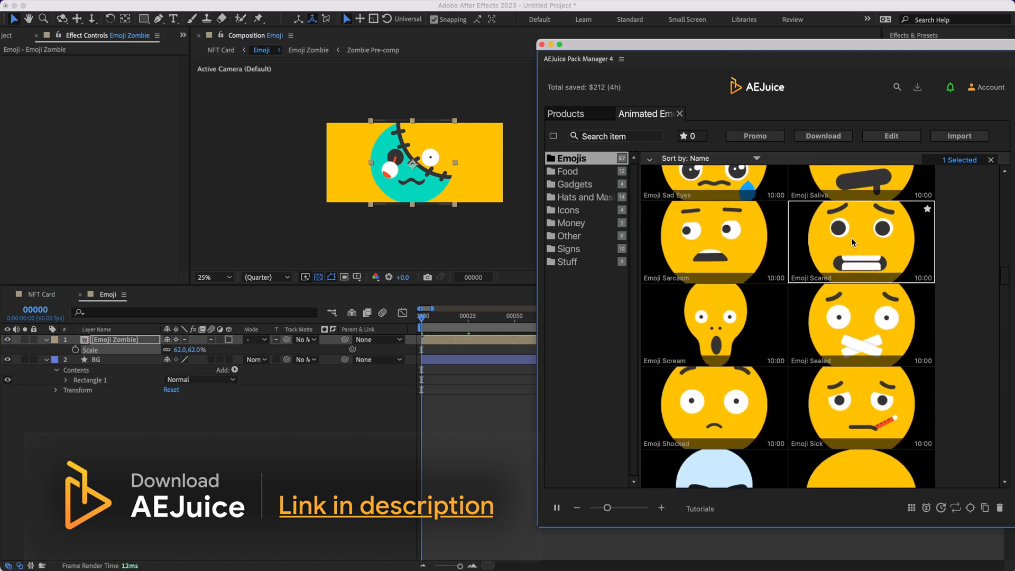
{"action": "scroll", "coordinate": [886, 276], "scroll_direction": "up", "scroll_amount": 5}
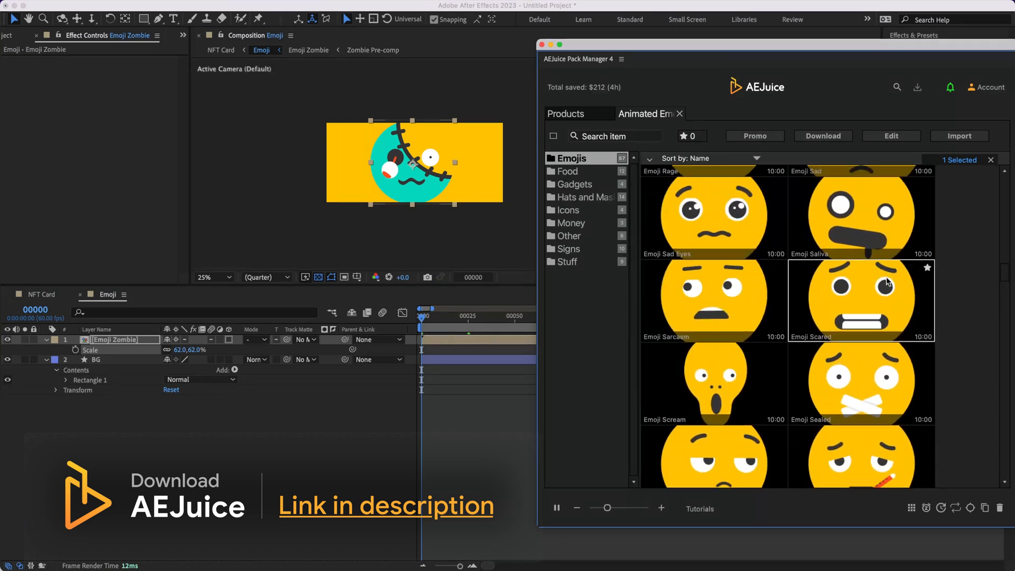
{"action": "scroll", "coordinate": [886, 277], "scroll_direction": "up", "scroll_amount": 5}
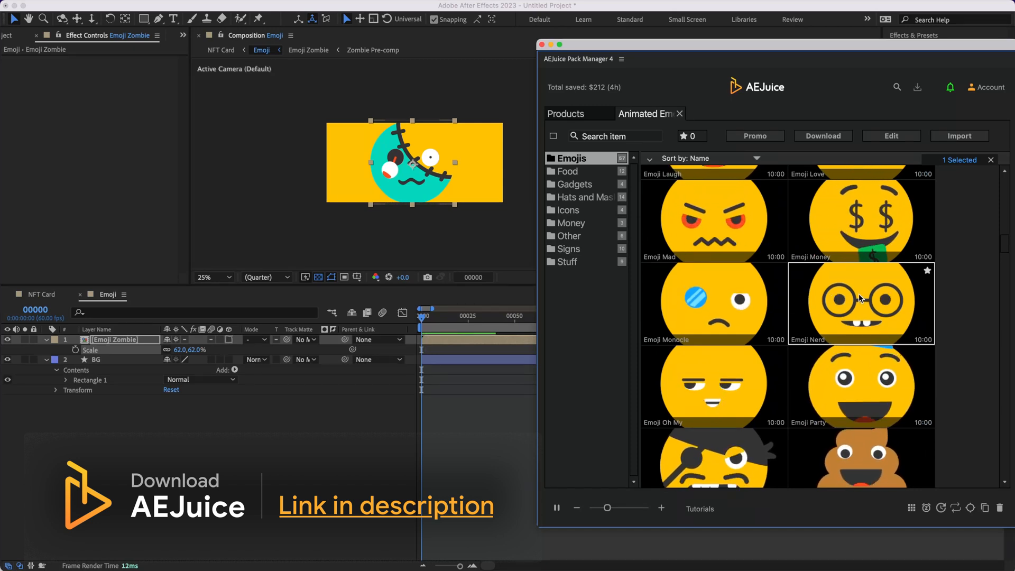
{"action": "left_click", "coordinate": [968, 137]}
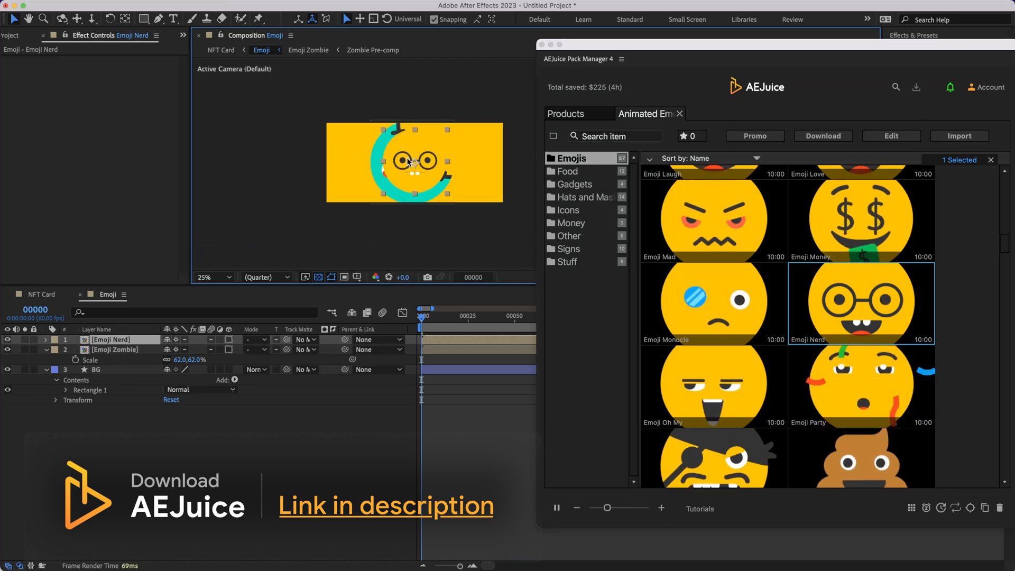
Look through more of the pack's animated emojis and close the AEJuice Pack Manager.
{"action": "left_click_drag", "start_coordinate": [686, 43], "coordinate": [679, 67]}
{"action": "scroll", "coordinate": [786, 404], "scroll_direction": "down", "scroll_amount": 1}
{"action": "scroll", "coordinate": [736, 387], "scroll_direction": "down", "scroll_amount": 3}
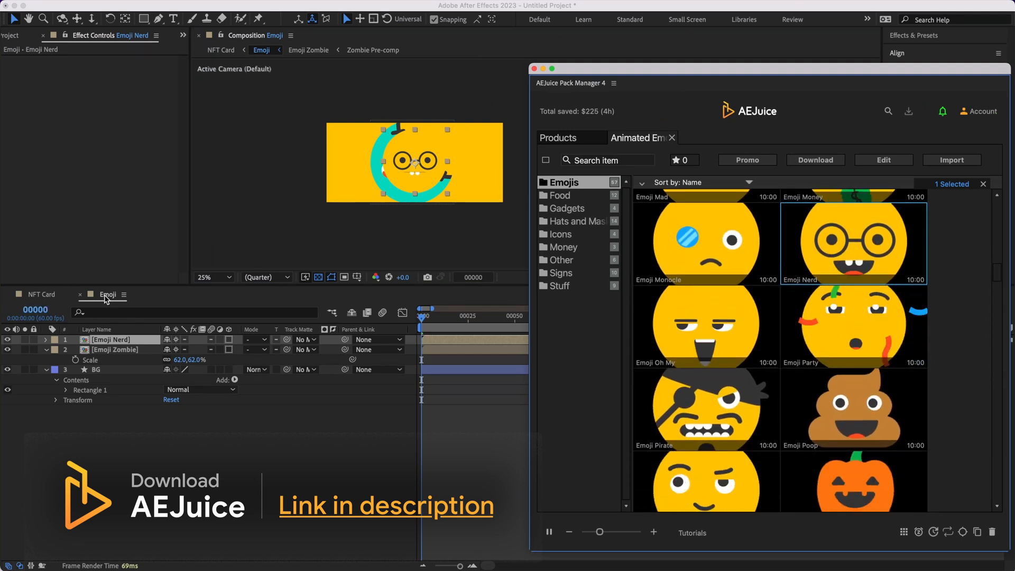
{"action": "scroll", "coordinate": [814, 268], "scroll_direction": "up", "scroll_amount": 5}
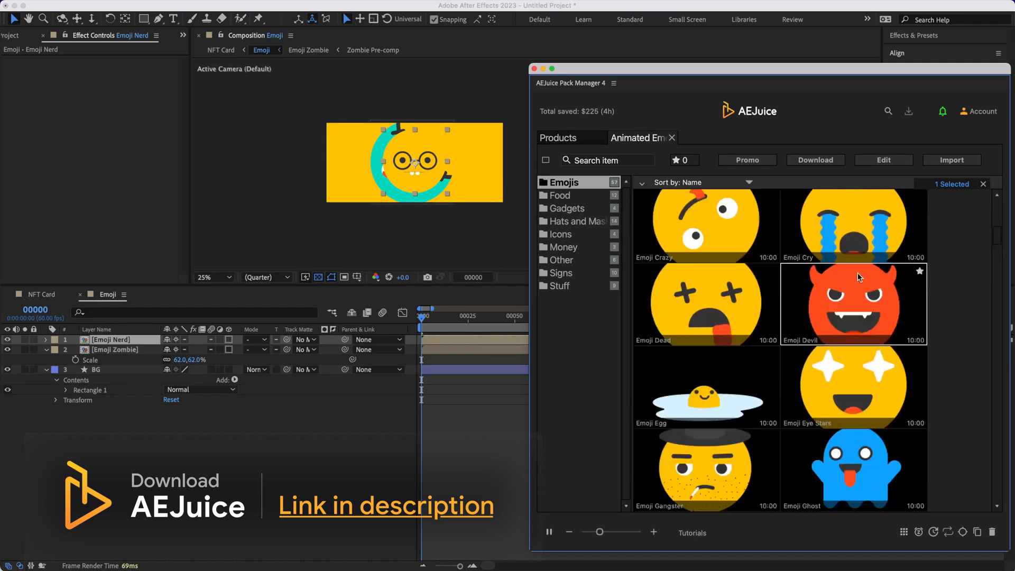
{"action": "scroll", "coordinate": [818, 230], "scroll_direction": "up", "scroll_amount": 5}
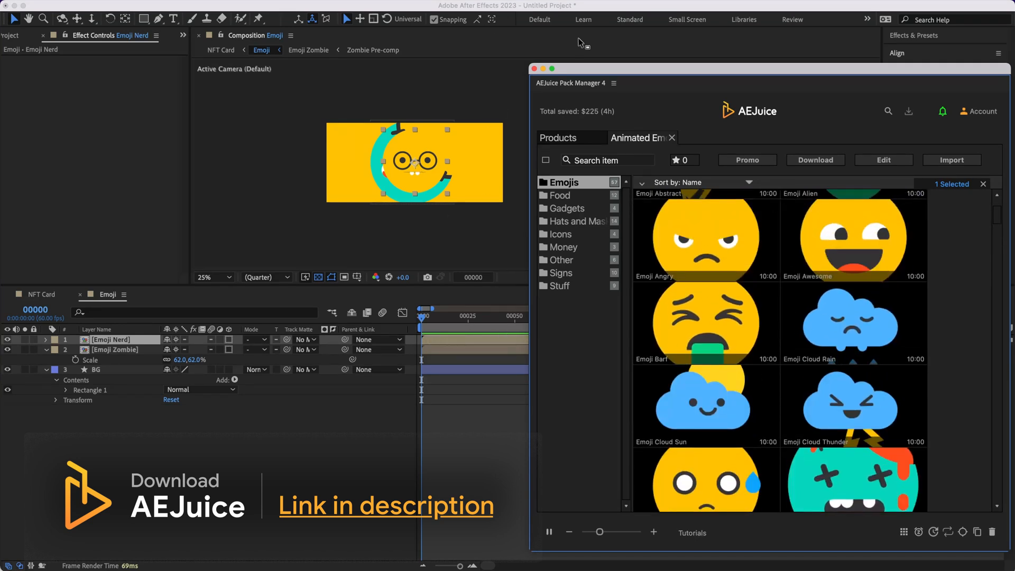
{"action": "left_click", "coordinate": [534, 69]}
Scale the Emoji Nerd layer to 113% and centre it horizontally in the Emoji composition.
{"action": "scroll", "coordinate": [530, 125], "scroll_direction": "up", "scroll_amount": 3}
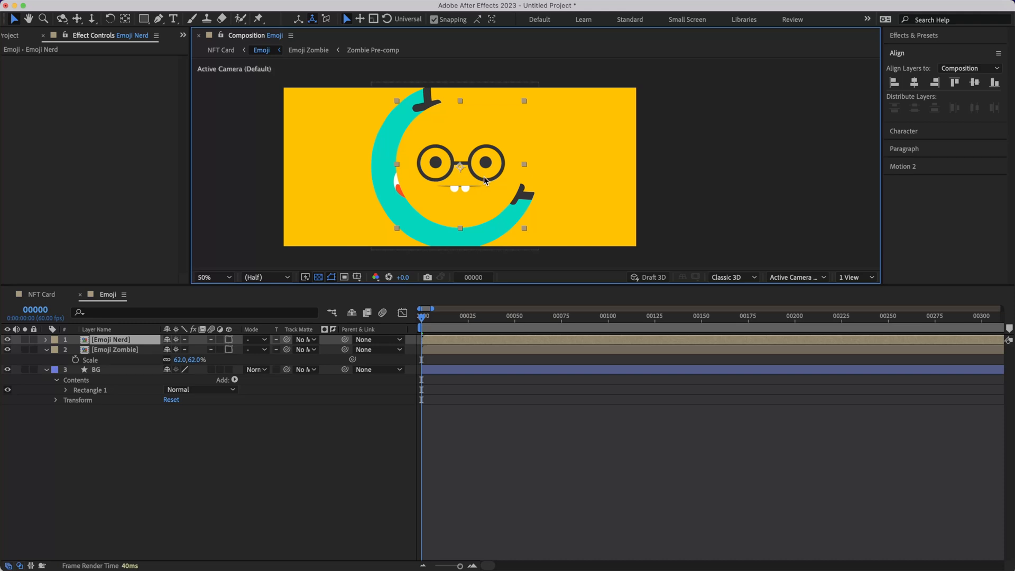
{"action": "left_click", "coordinate": [126, 341]}
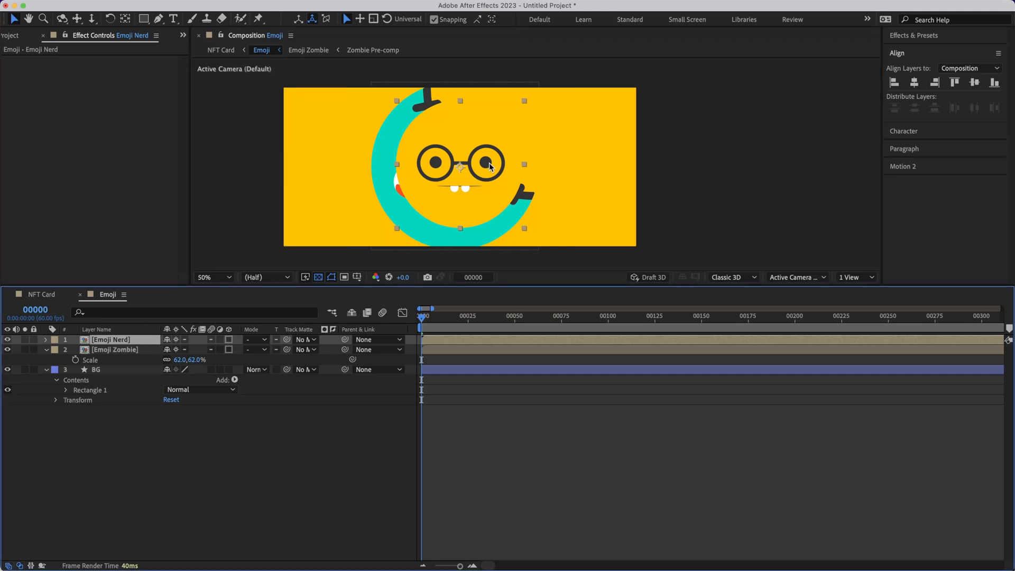
{"action": "key", "text": "s"}
{"action": "left_click_drag", "start_coordinate": [182, 349], "coordinate": [187, 350]}
{"action": "mouse_move", "coordinate": [509, 161]}
{"action": "left_mouse_down"}
{"action": "mouse_move", "coordinate": [501, 156]}
{"action": "mouse_move", "coordinate": [511, 143]}
{"action": "mouse_move", "coordinate": [497, 150]}
{"action": "left_mouse_up"}
{"action": "left_click", "coordinate": [914, 84]}
{"action": "left_click", "coordinate": [916, 85]}
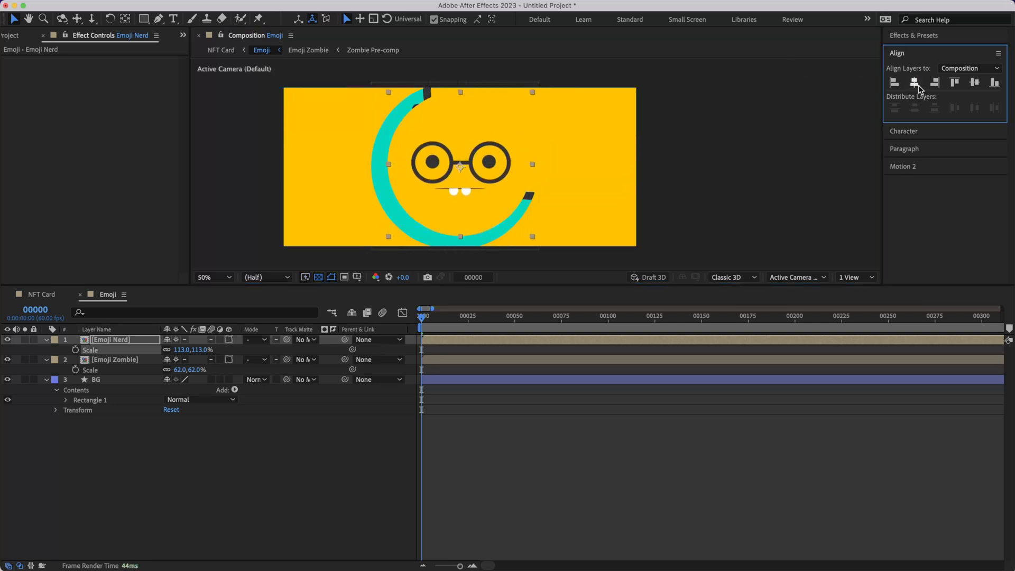
{"action": "left_click", "coordinate": [782, 173]}
{"action": "left_click", "coordinate": [506, 174]}
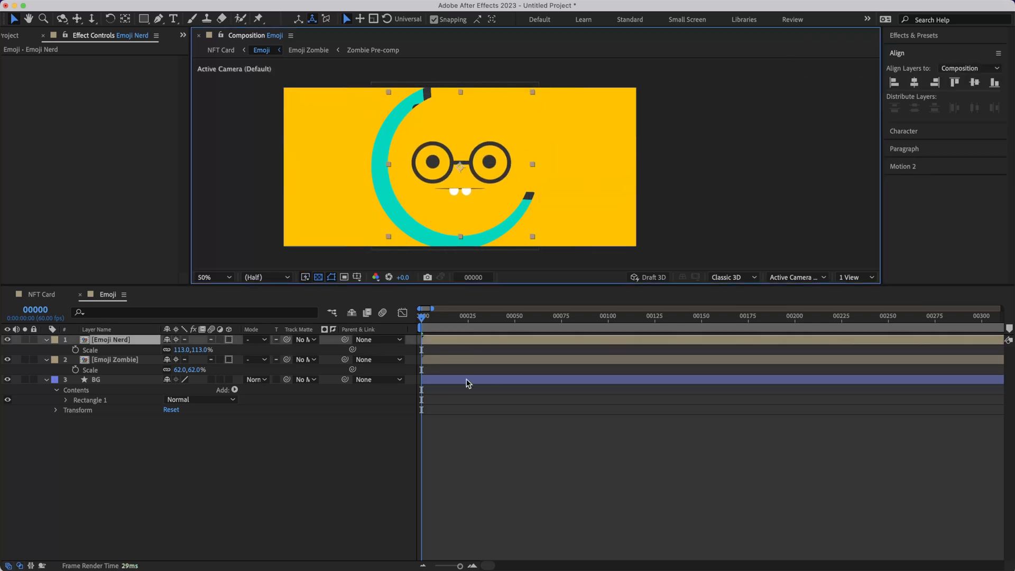
At frame 37, where the NFT card is edge-on, trim the Emoji Nerd layer's start and the Emoji Zombie layer's end in the Emoji composition.
{"action": "left_click", "coordinate": [41, 294]}
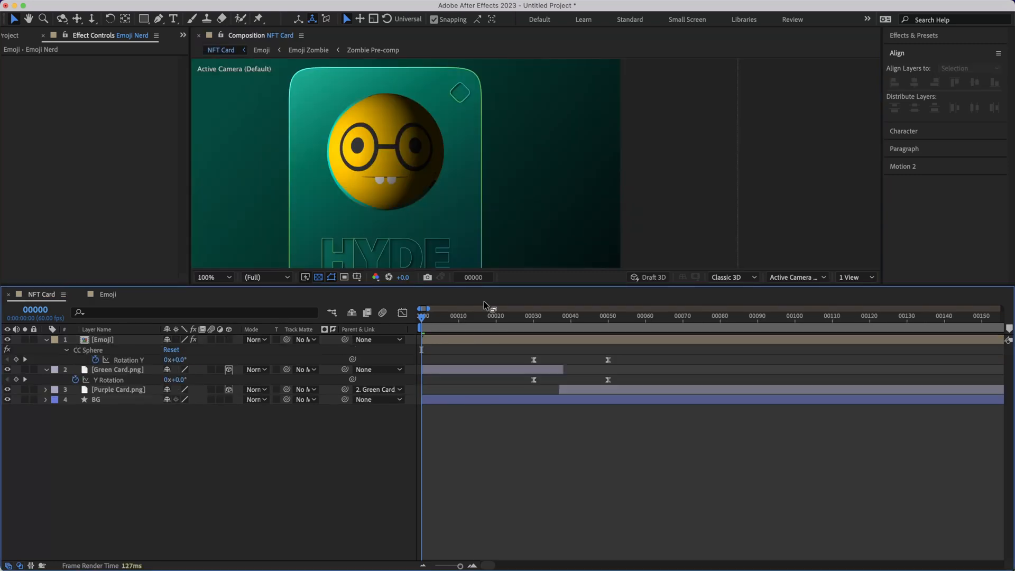
{"action": "left_click_drag", "start_coordinate": [422, 317], "coordinate": [558, 322]}
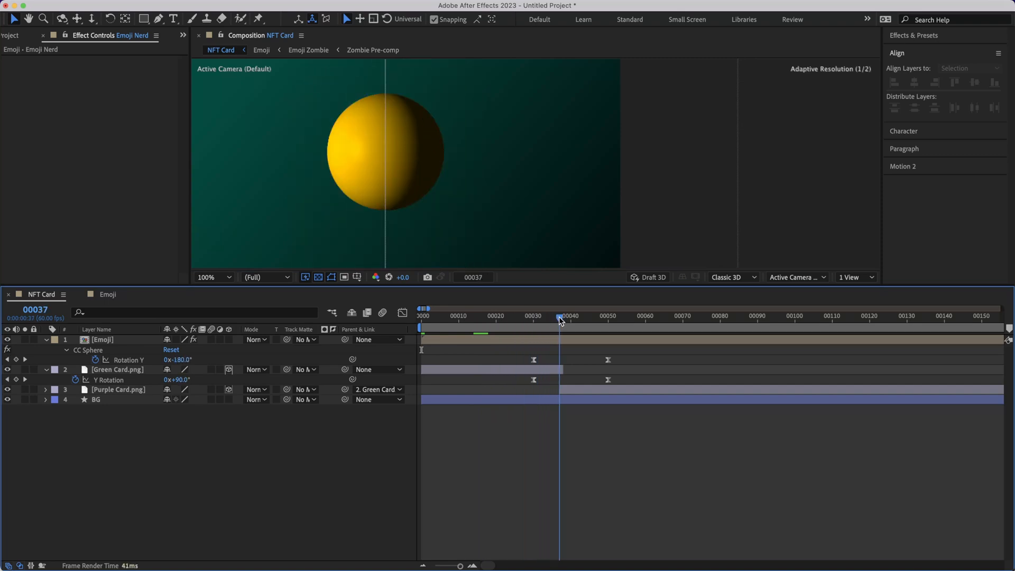
{"action": "left_click", "coordinate": [108, 294]}
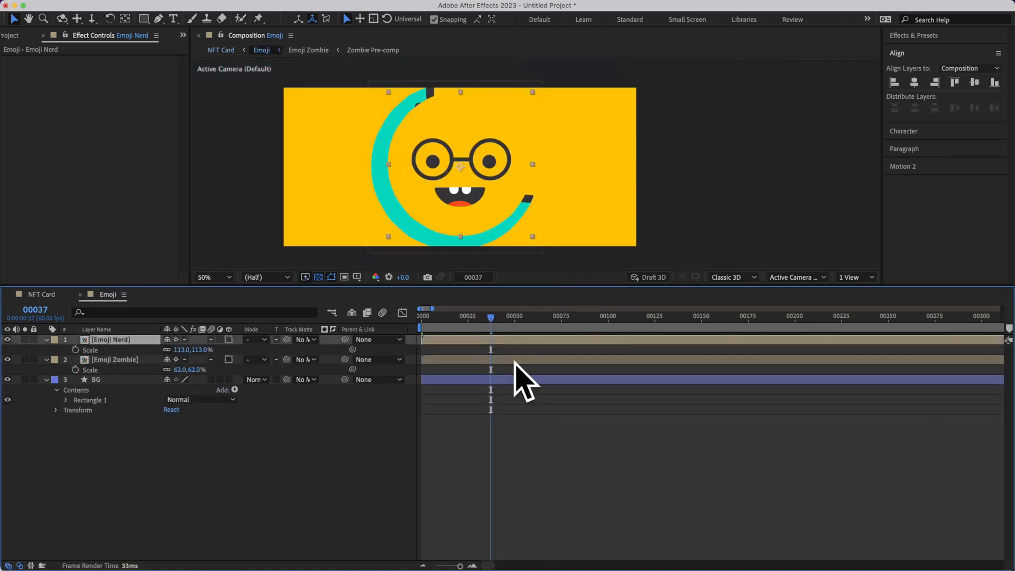
{"action": "left_click", "coordinate": [41, 294]}
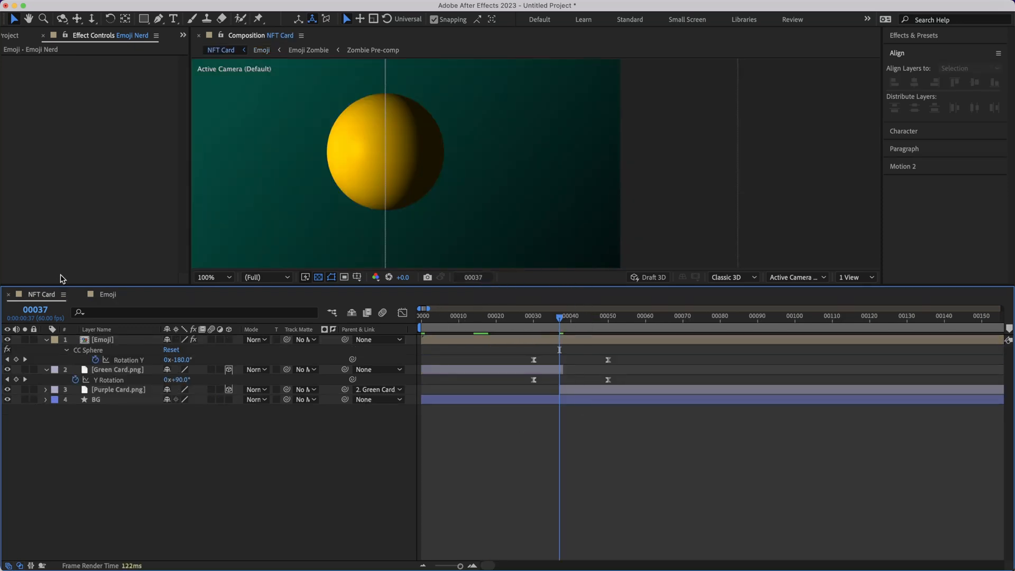
{"action": "left_click", "coordinate": [108, 294]}
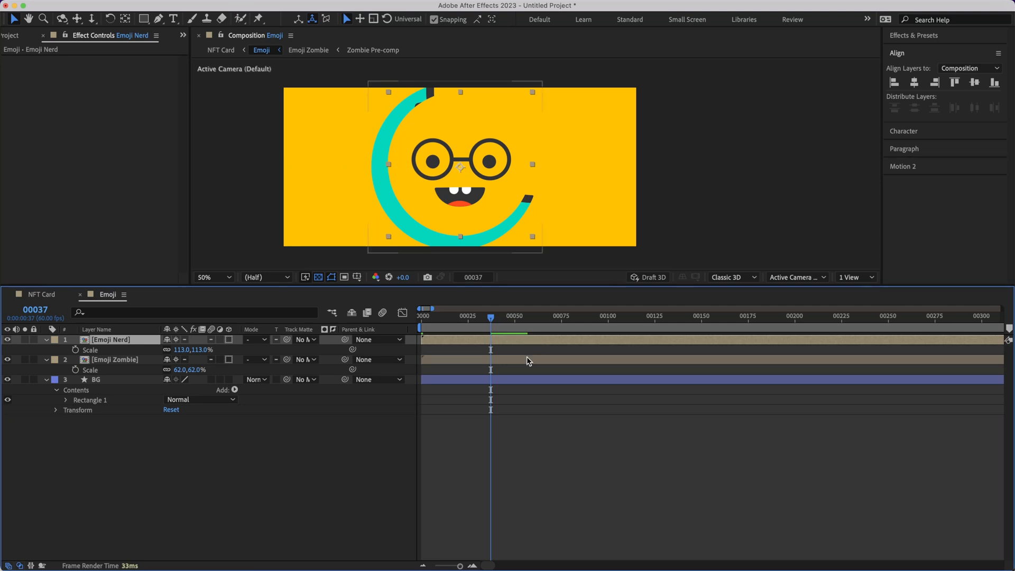
{"action": "key", "text": "alt+bracketleft"}
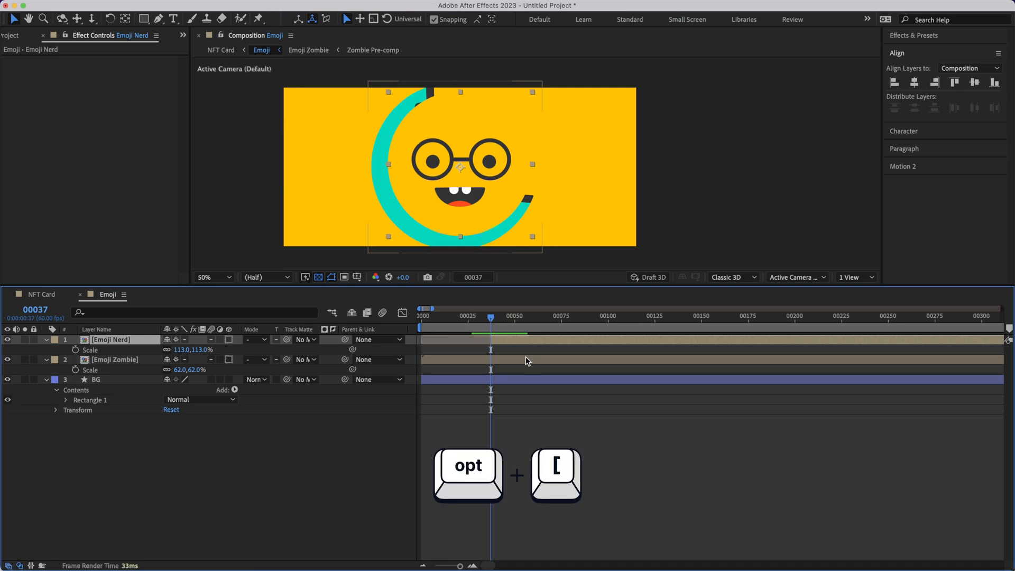
{"action": "left_click", "coordinate": [125, 361]}
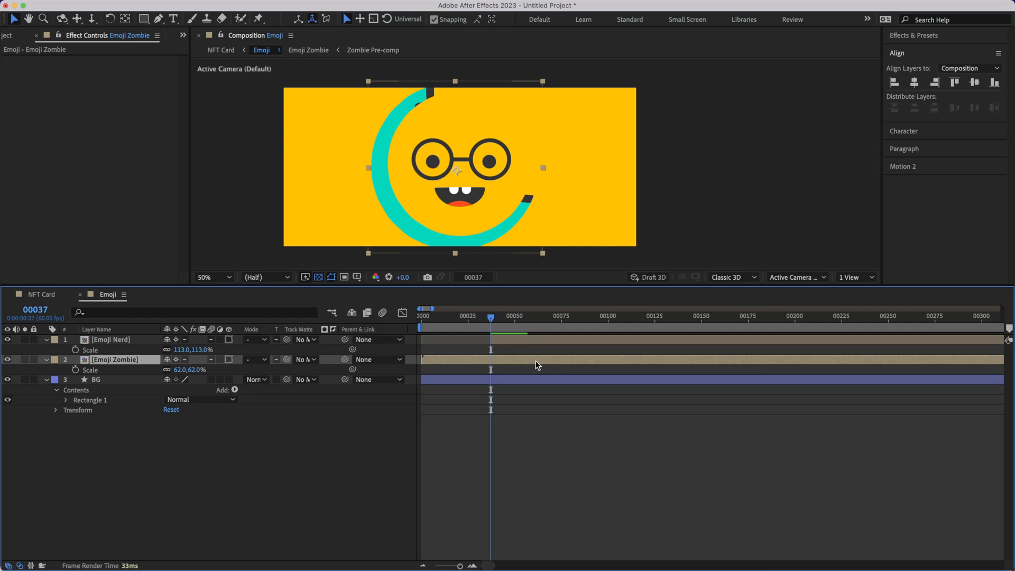
{"action": "key", "text": "alt+bracketright"}
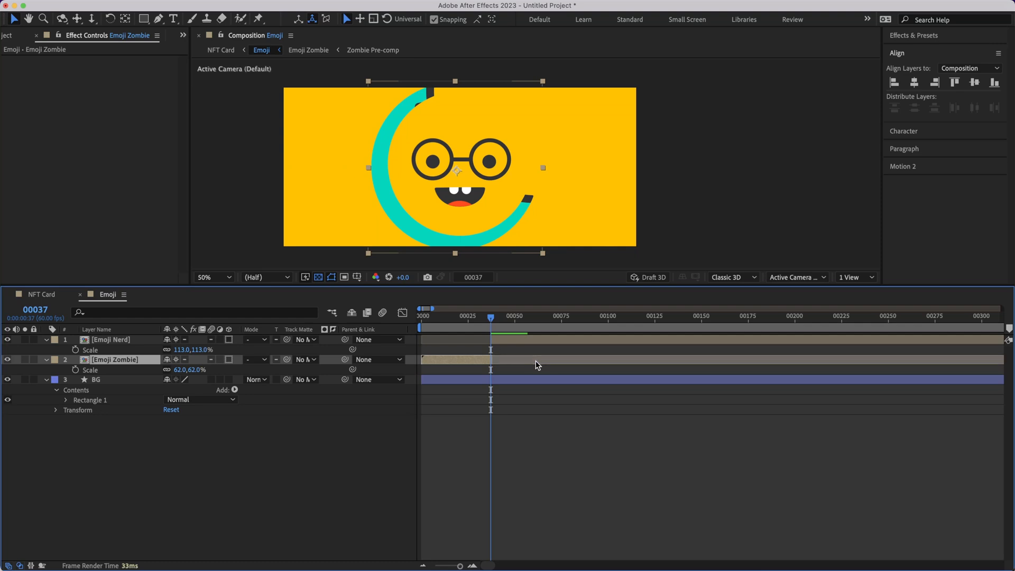
Scrub the Emoji composition and play the NFT Card composition to check the switch from the zombie to the nerd emoji.
{"action": "left_click", "coordinate": [503, 320]}
{"action": "left_click_drag", "start_coordinate": [504, 328], "coordinate": [584, 319]}
{"action": "left_click", "coordinate": [46, 296]}
{"action": "key", "text": "space"}
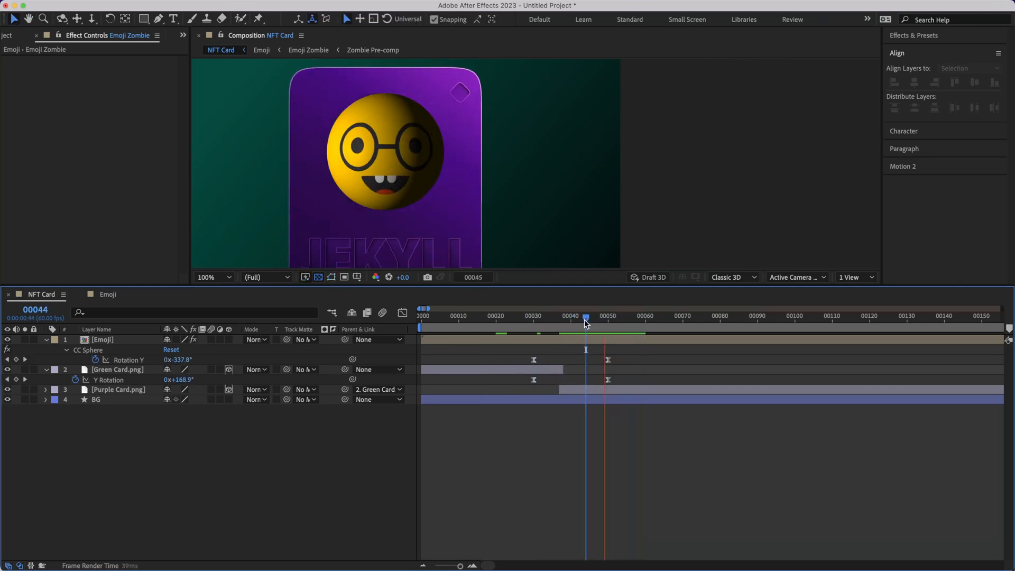
{"action": "mouse_move", "coordinate": [657, 317]}
{"action": "left_mouse_down"}
{"action": "mouse_move", "coordinate": [515, 317]}
{"action": "mouse_move", "coordinate": [675, 317]}
{"action": "mouse_move", "coordinate": [578, 321]}
{"action": "mouse_move", "coordinate": [659, 320]}
{"action": "left_mouse_up"}
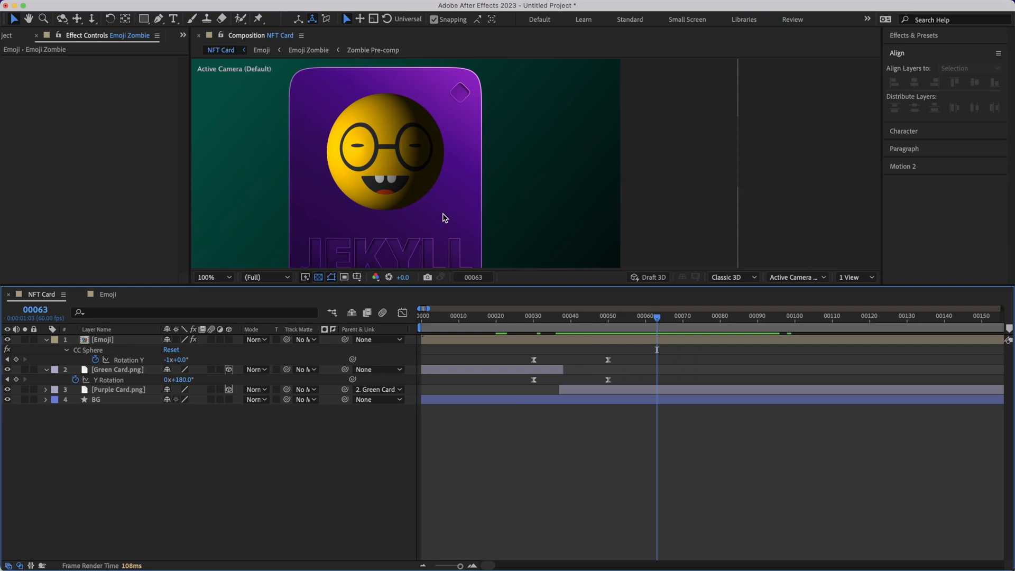
{"action": "left_click", "coordinate": [107, 294]}
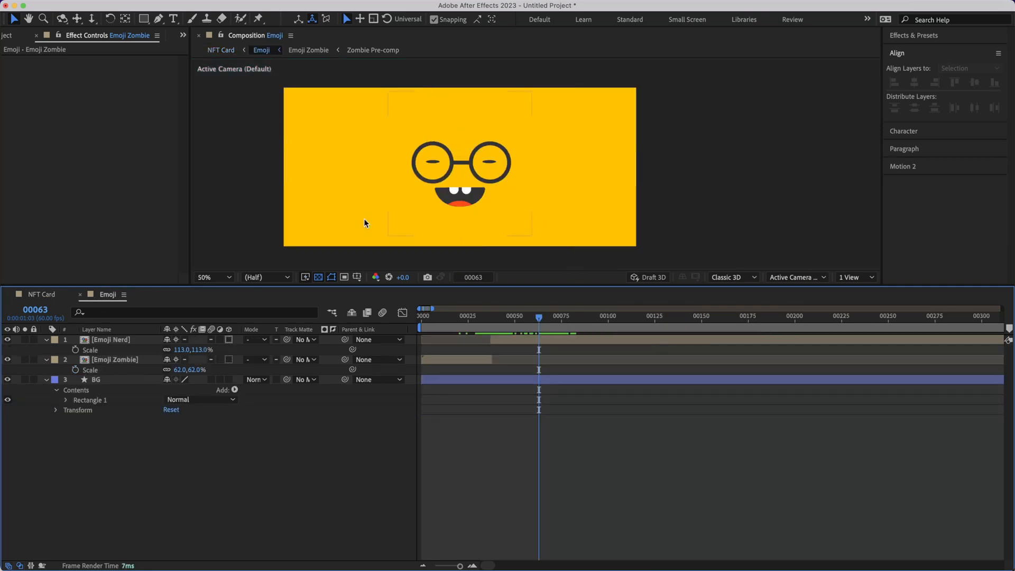
{"action": "left_click", "coordinate": [40, 295]}
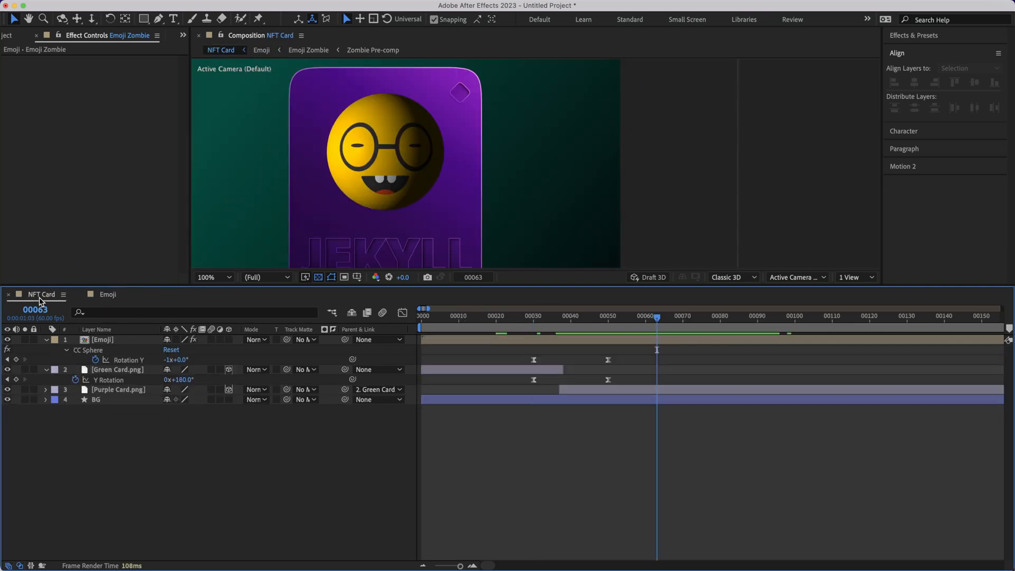
Hide and reveal the NFT Card layers' keyframed properties and move the playhead to the first rotation keyframes at frame 30.
{"action": "scroll", "coordinate": [497, 178], "scroll_direction": "down", "scroll_amount": 2}
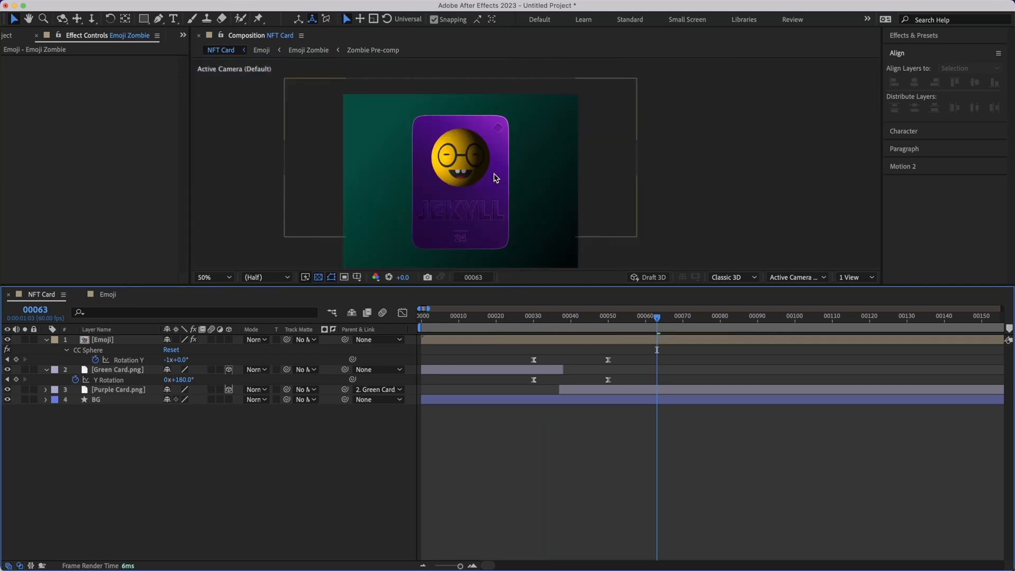
{"action": "left_click", "coordinate": [517, 316]}
{"action": "mouse_move", "coordinate": [517, 315]}
{"action": "left_mouse_down"}
{"action": "mouse_move", "coordinate": [638, 315]}
{"action": "mouse_move", "coordinate": [503, 316]}
{"action": "mouse_move", "coordinate": [585, 317]}
{"action": "mouse_move", "coordinate": [523, 317]}
{"action": "left_mouse_up"}
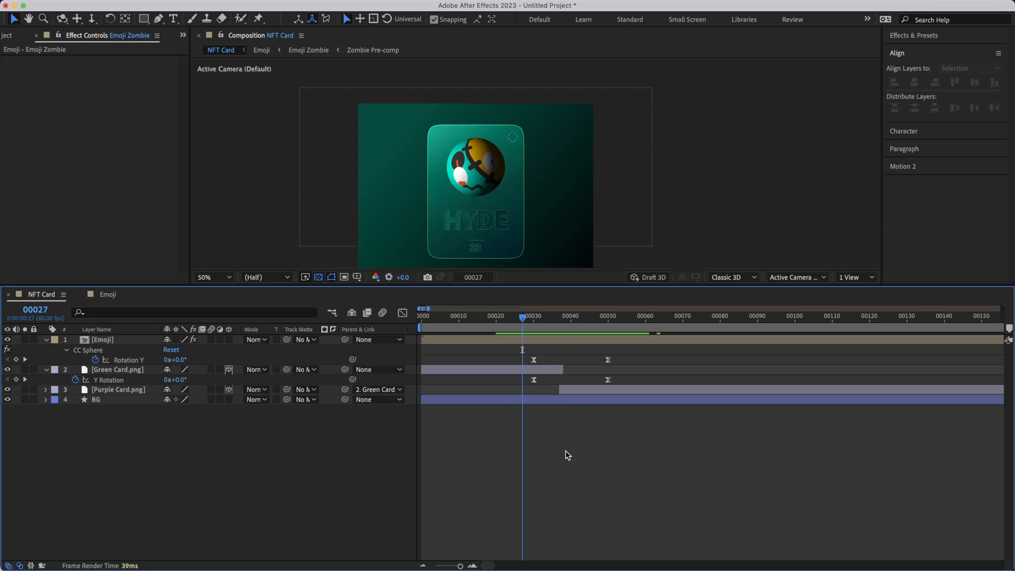
{"action": "key", "text": "u"}
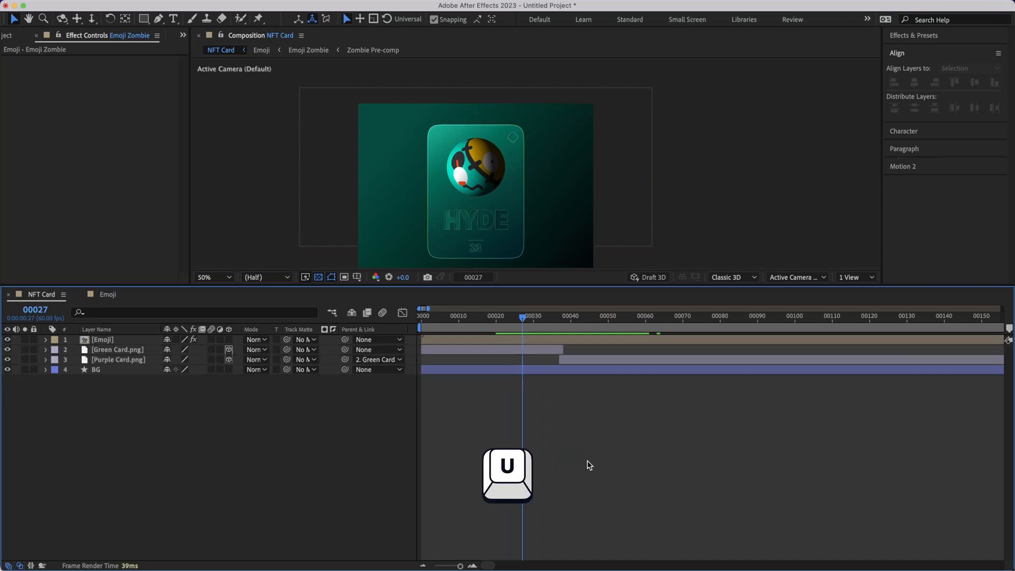
{"action": "key", "text": "u"}
{"action": "mouse_move", "coordinate": [530, 317]}
{"action": "left_mouse_down"}
{"action": "mouse_move", "coordinate": [611, 319]}
{"action": "mouse_move", "coordinate": [516, 320]}
{"action": "mouse_move", "coordinate": [535, 322]}
{"action": "left_mouse_up"}
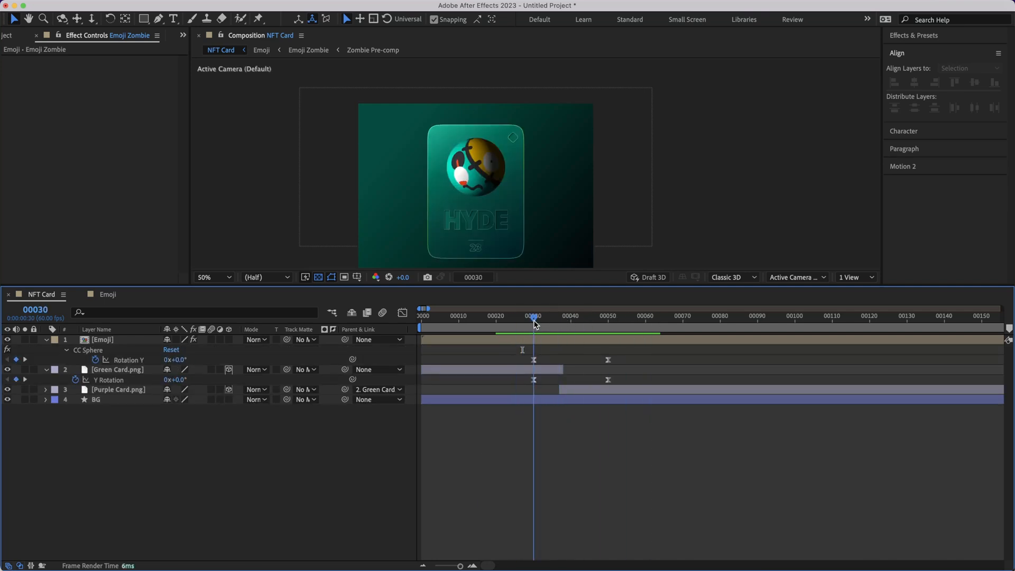
Select the Emoji layer and examine the sphere on the card from frame 30 to the last rotation keyframes at frame 50.
{"action": "scroll", "coordinate": [544, 179], "scroll_direction": "up", "scroll_amount": 3}
{"action": "scroll", "coordinate": [519, 233], "scroll_direction": "down", "scroll_amount": 1}
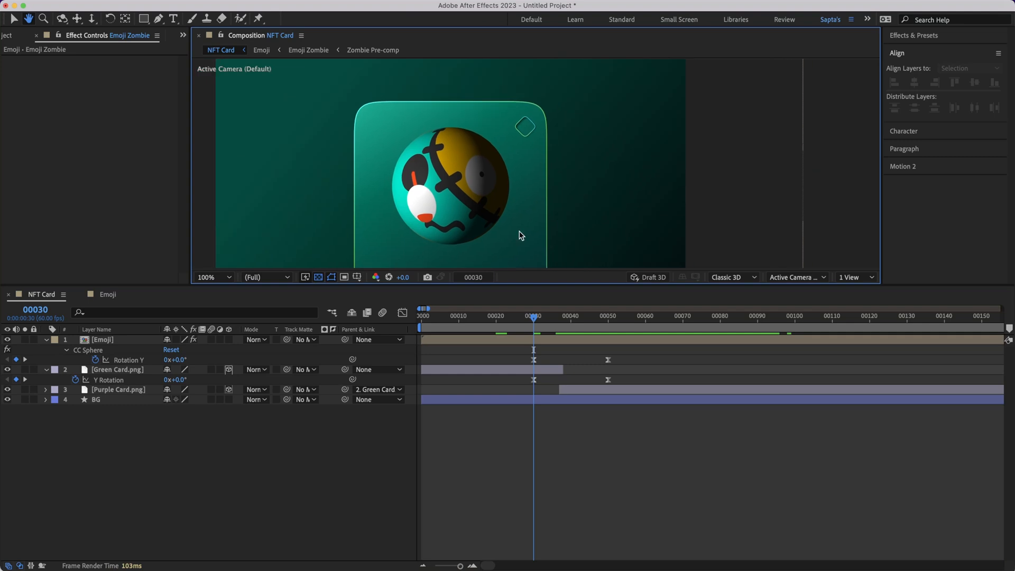
{"action": "left_click", "coordinate": [104, 348]}
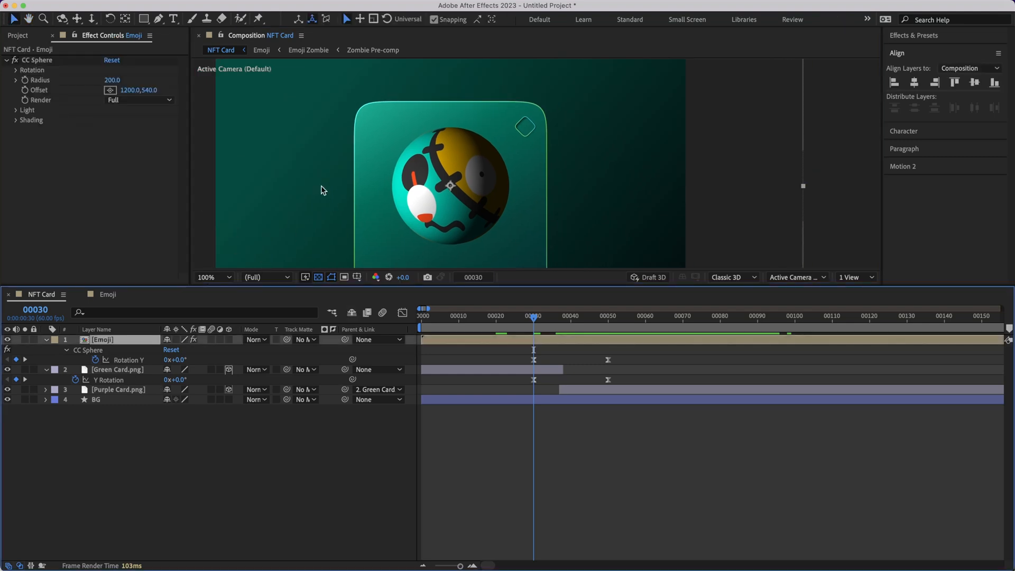
{"action": "key", "text": "comma"}
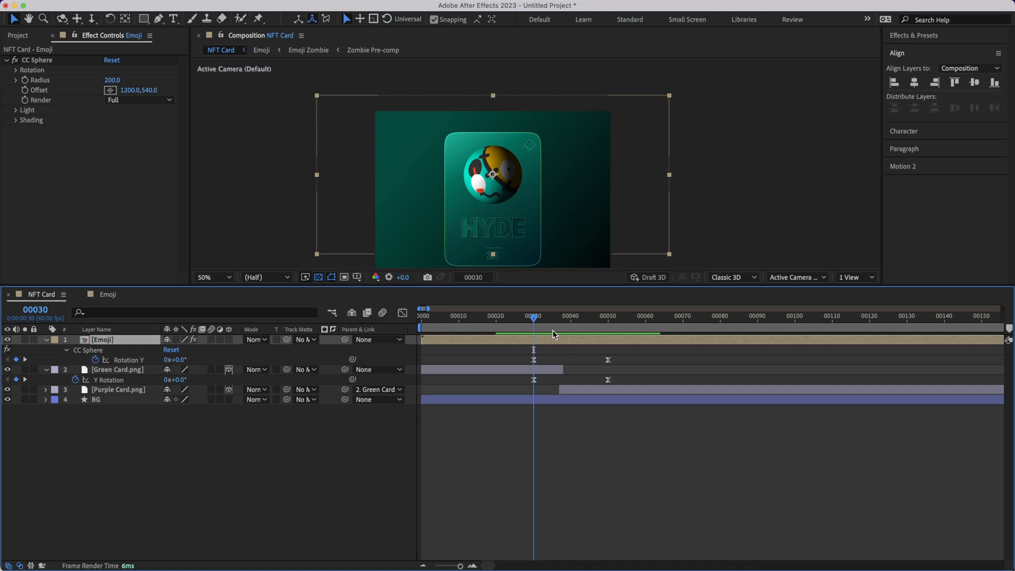
{"action": "key", "text": "h"}
{"action": "left_click_drag", "start_coordinate": [540, 221], "coordinate": [487, 206]}
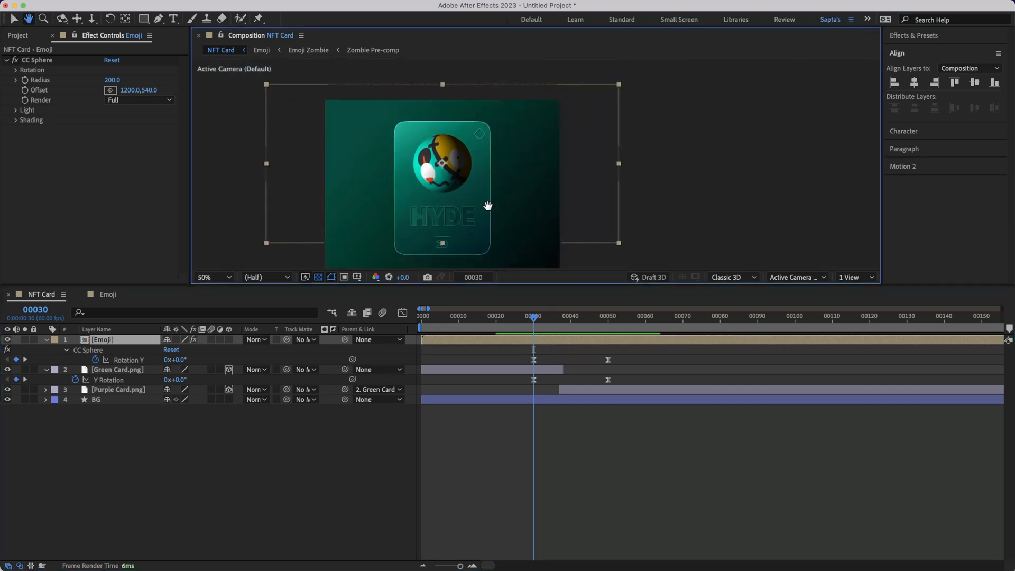
{"action": "key", "text": "v"}
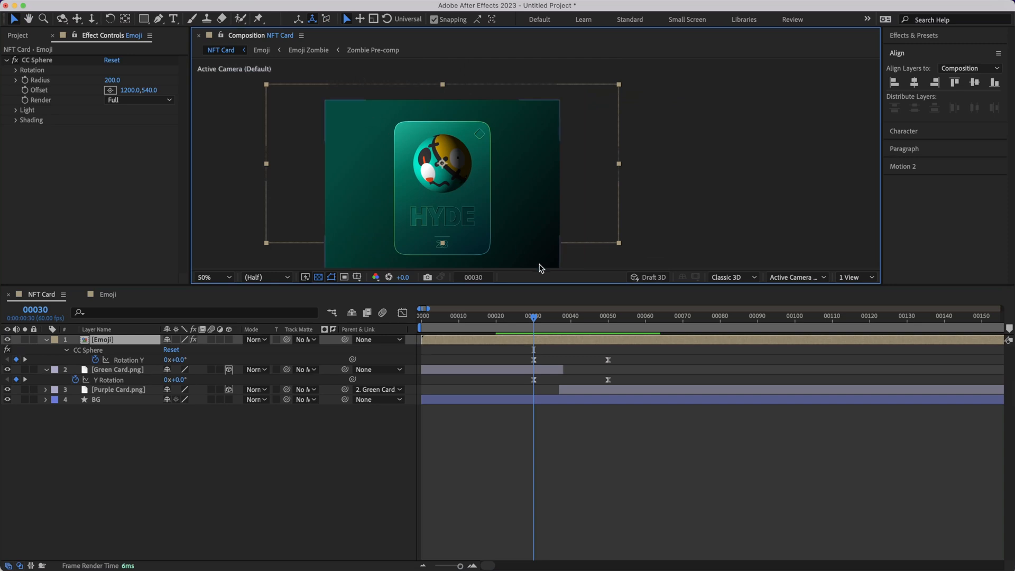
{"action": "left_click_drag", "start_coordinate": [534, 317], "coordinate": [608, 317]}
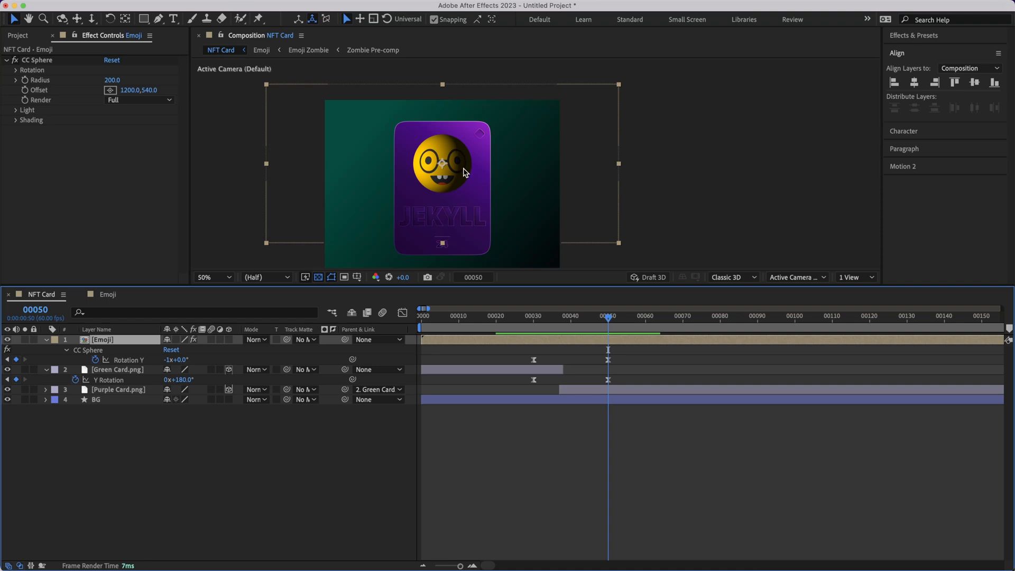
At frame 30, set the Emoji layer's CC Sphere shading to Specular 40 and Roughness 0.08.
{"action": "left_click", "coordinate": [531, 319]}
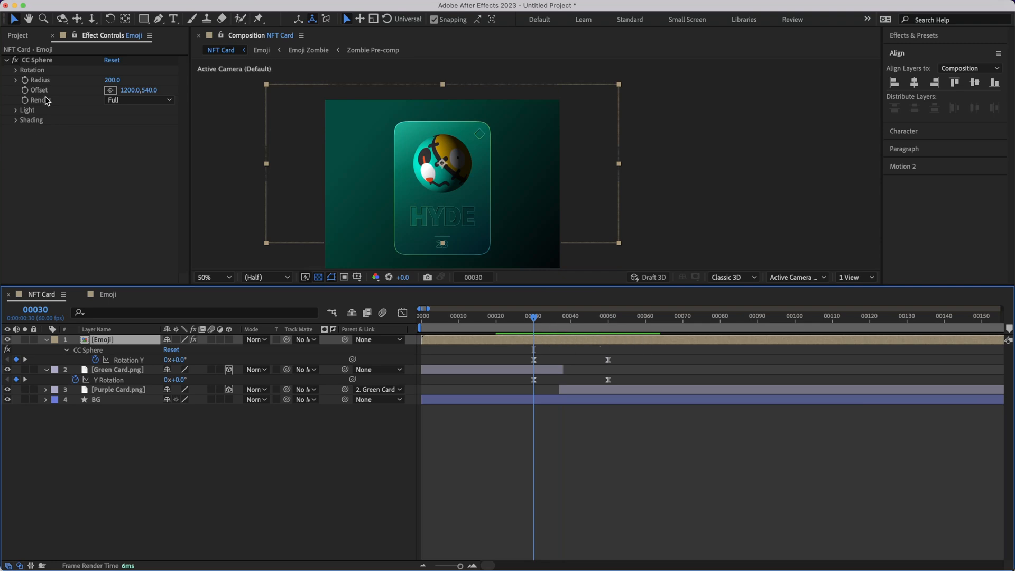
{"action": "left_click", "coordinate": [16, 110]}
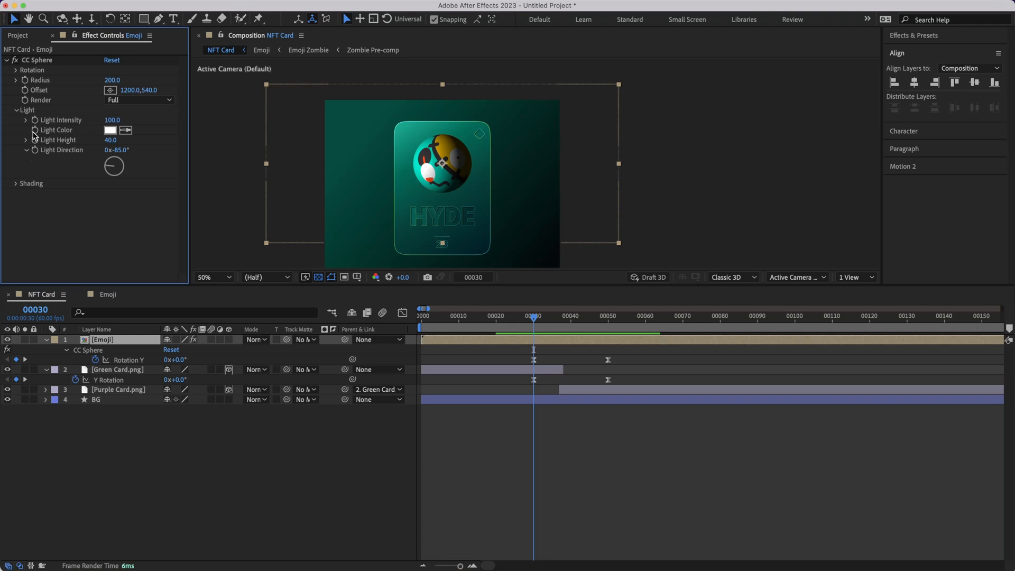
{"action": "left_click", "coordinate": [16, 110]}
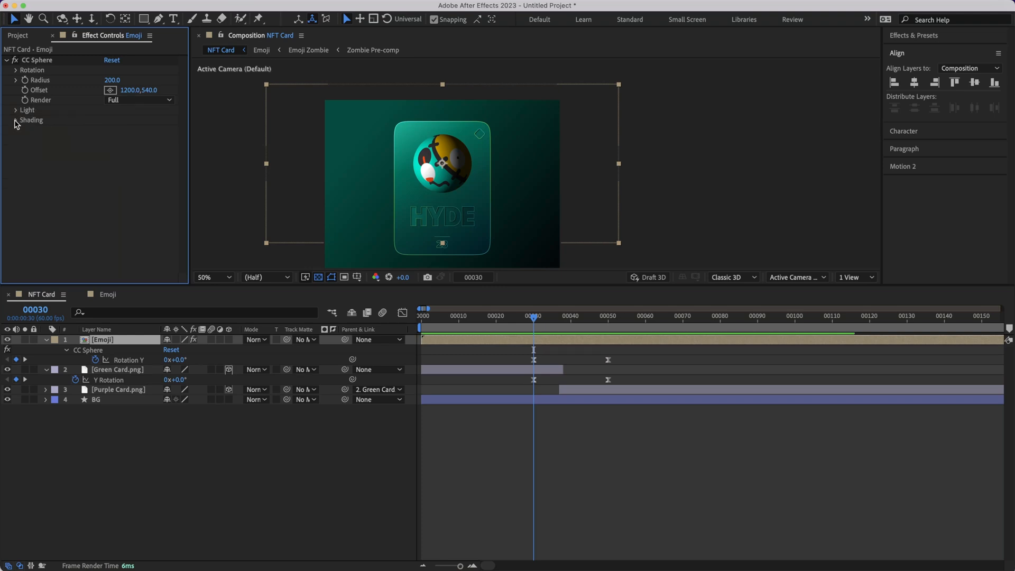
{"action": "left_click", "coordinate": [16, 120]}
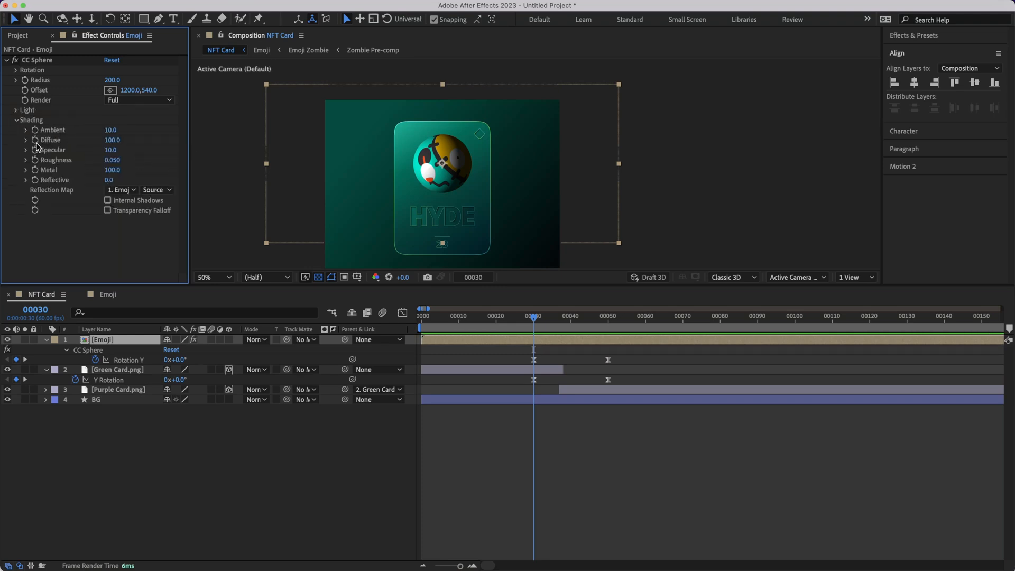
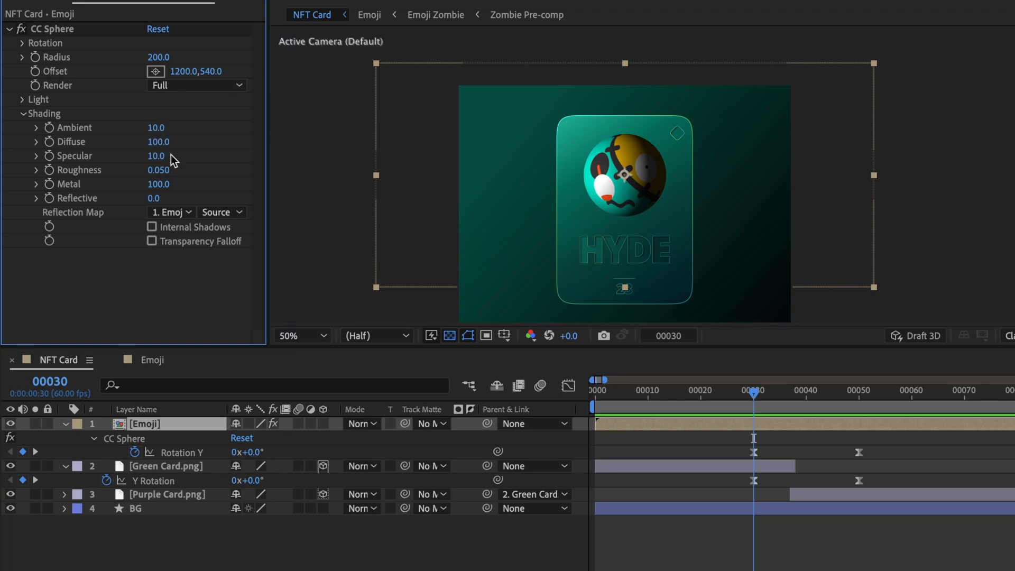
{"action": "left_click", "coordinate": [155, 155]}
{"action": "type", "text": "40"}
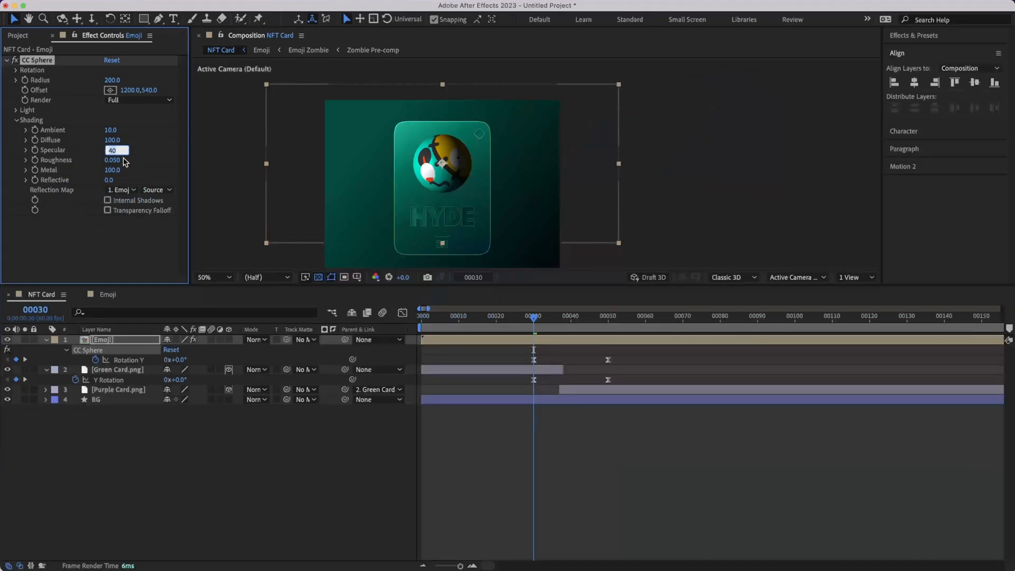
{"action": "left_click", "coordinate": [114, 160]}
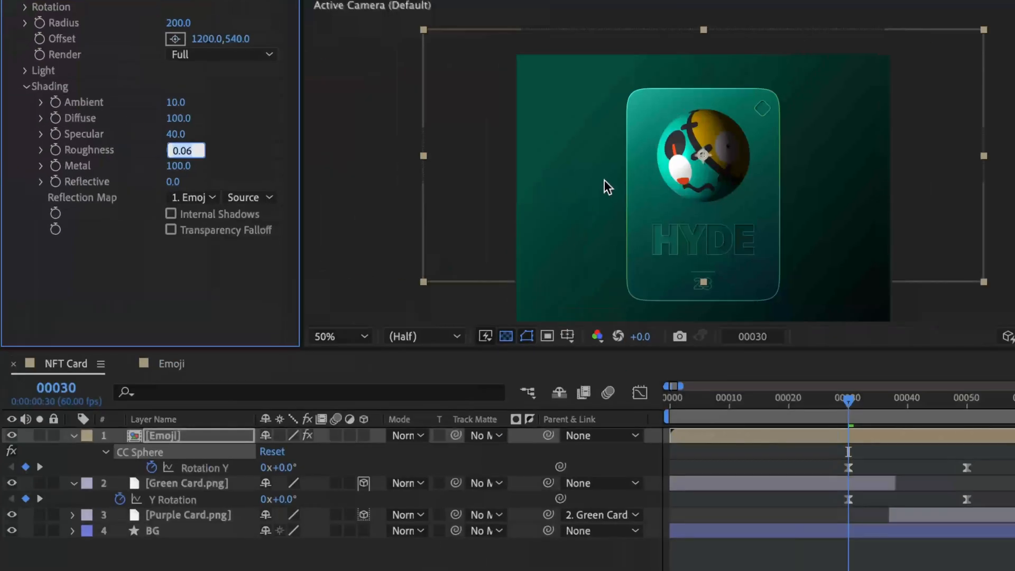
{"action": "key", "text": "BackSpace"}
{"action": "type", "text": "8"}
{"action": "key", "text": "Return"}
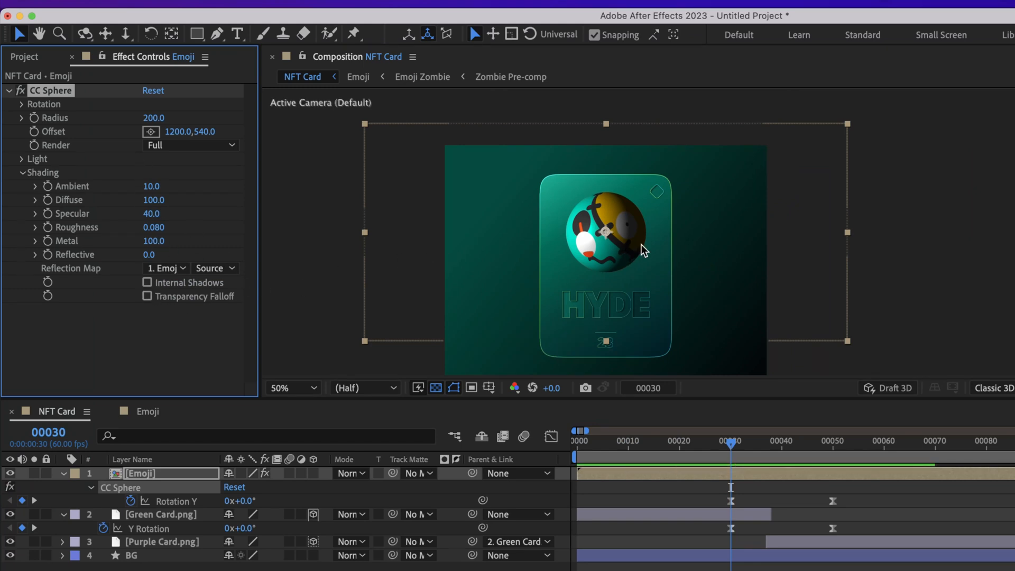
Change the CC Sphere's light color to a pale warm yellow.
{"action": "left_click", "coordinate": [22, 173]}
{"action": "left_click", "coordinate": [22, 159]}
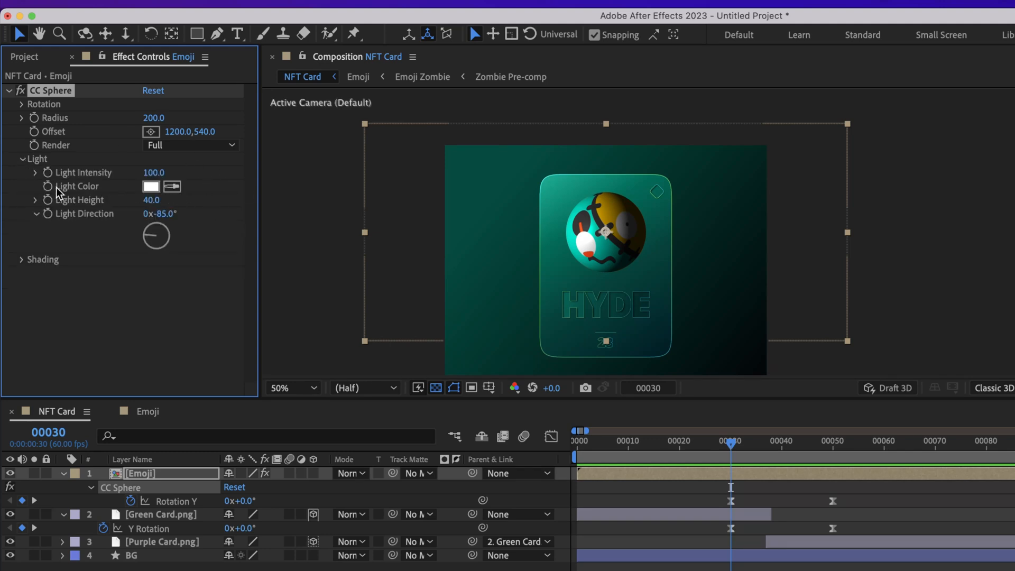
{"action": "left_click", "coordinate": [151, 186]}
{"action": "left_click_drag", "start_coordinate": [944, 334], "coordinate": [943, 321]}
{"action": "mouse_move", "coordinate": [779, 144]}
{"action": "left_mouse_down"}
{"action": "mouse_move", "coordinate": [746, 129]}
{"action": "mouse_move", "coordinate": [625, 132]}
{"action": "left_mouse_up"}
{"action": "left_click", "coordinate": [935, 149]}
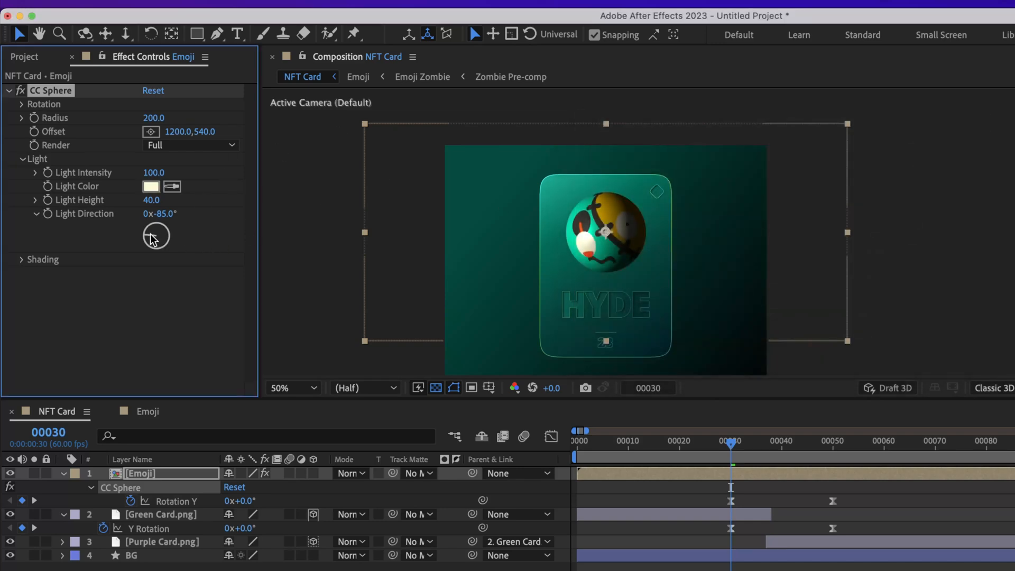
Set the CC Sphere's light direction to -45° and its light height to 50.
{"action": "left_click_drag", "start_coordinate": [144, 234], "coordinate": [139, 219]}
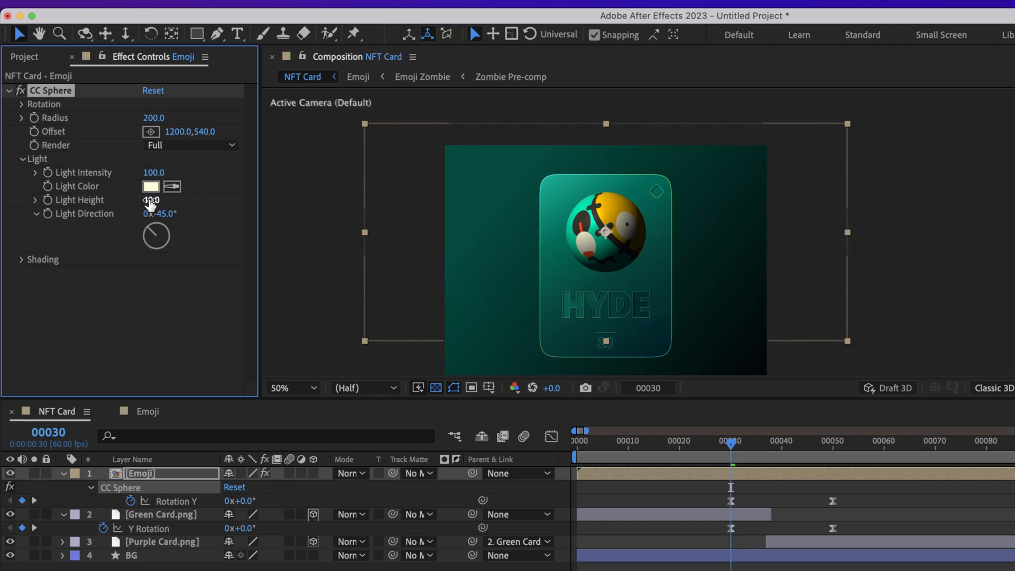
{"action": "left_click_drag", "start_coordinate": [150, 200], "coordinate": [237, 194]}
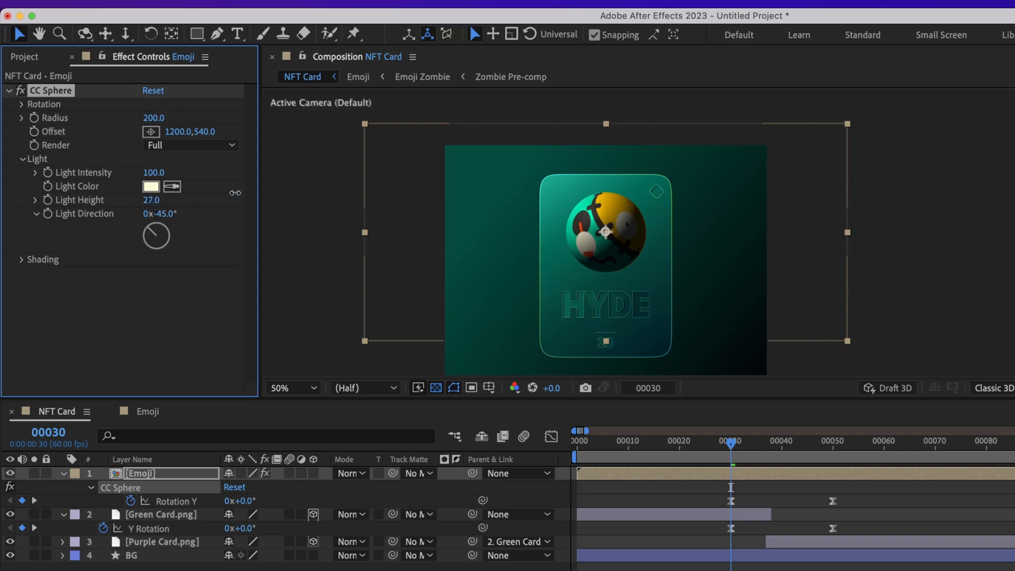
{"action": "left_click_drag", "start_coordinate": [150, 198], "coordinate": [167, 198]}
{"action": "left_click", "coordinate": [150, 200]}
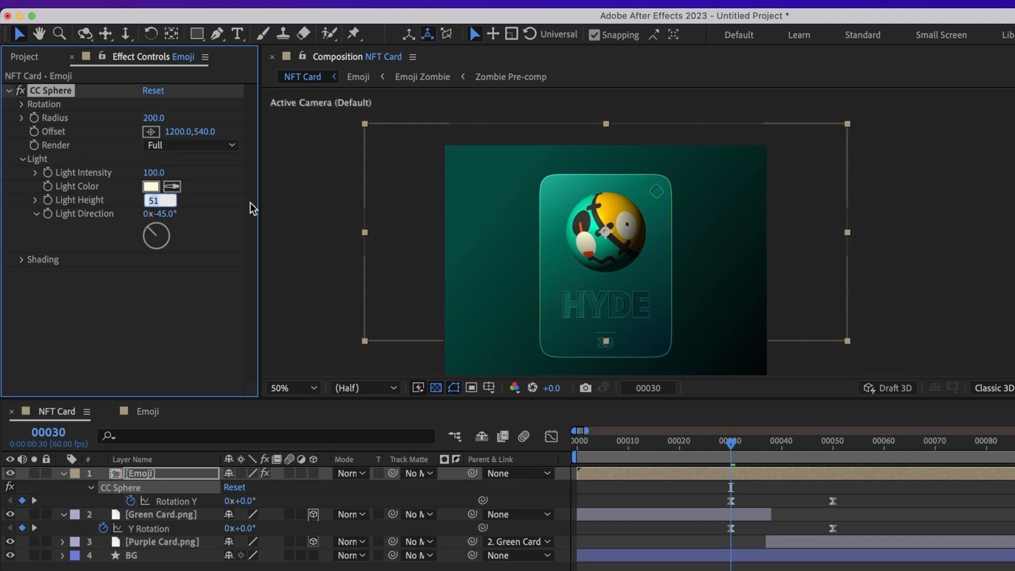
{"action": "type", "text": "50"}
{"action": "key", "text": "Return"}
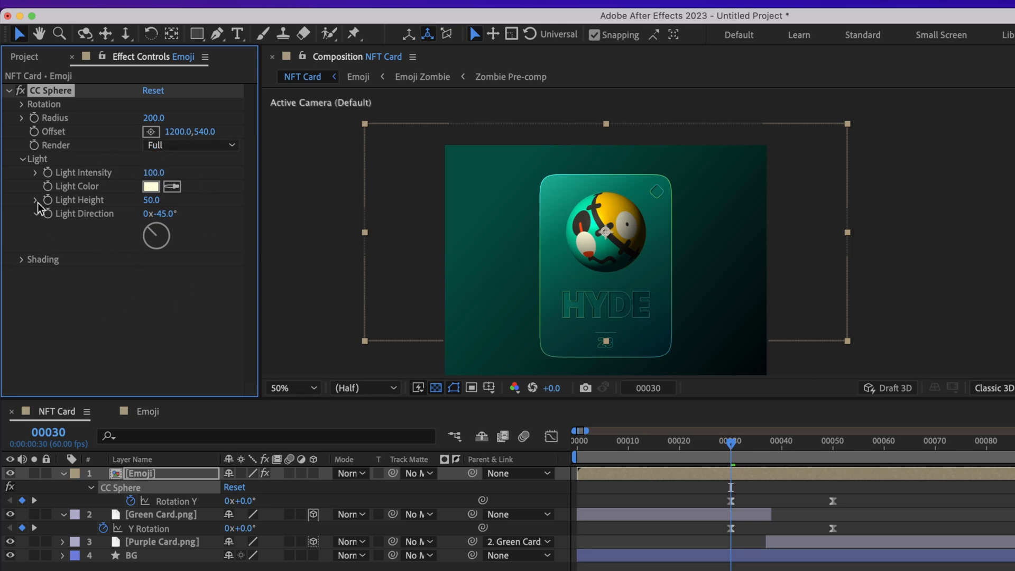
{"action": "left_click", "coordinate": [22, 159]}
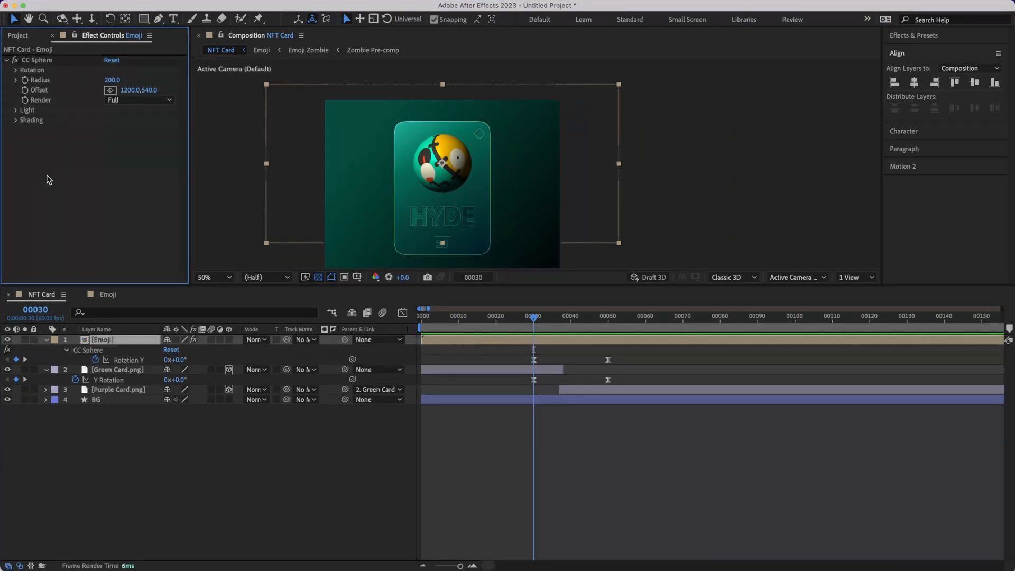
Search the effects for "curves" and apply the Curves color correction effect to the Emoji layer.
{"action": "left_click", "coordinate": [106, 342]}
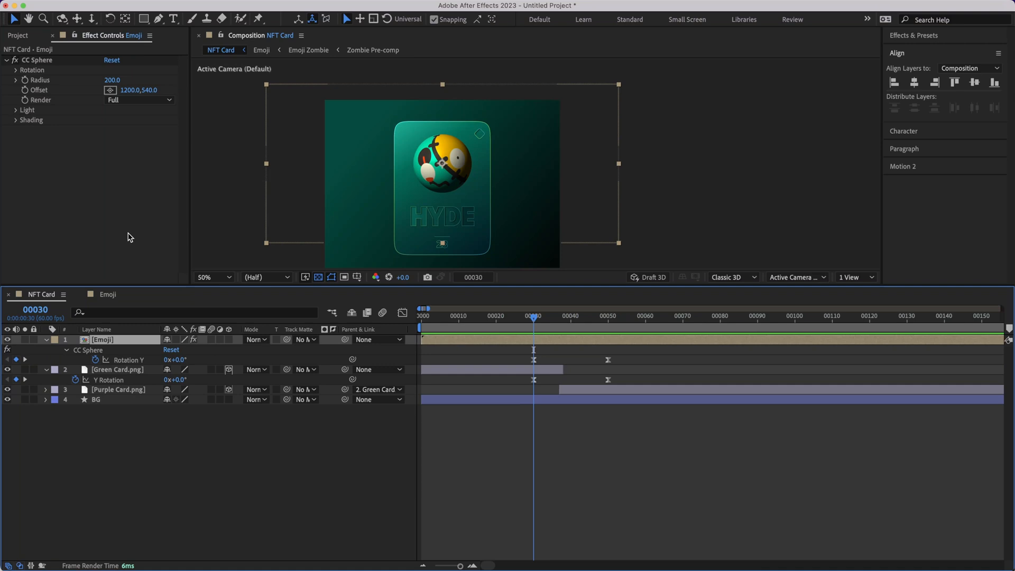
{"action": "left_click", "coordinate": [141, 210]}
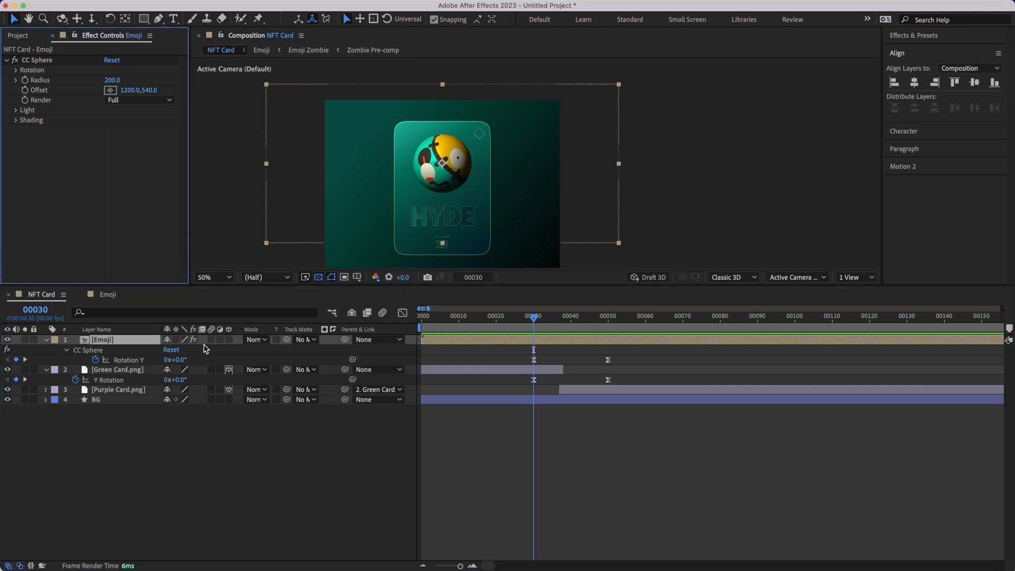
{"action": "left_click", "coordinate": [77, 343]}
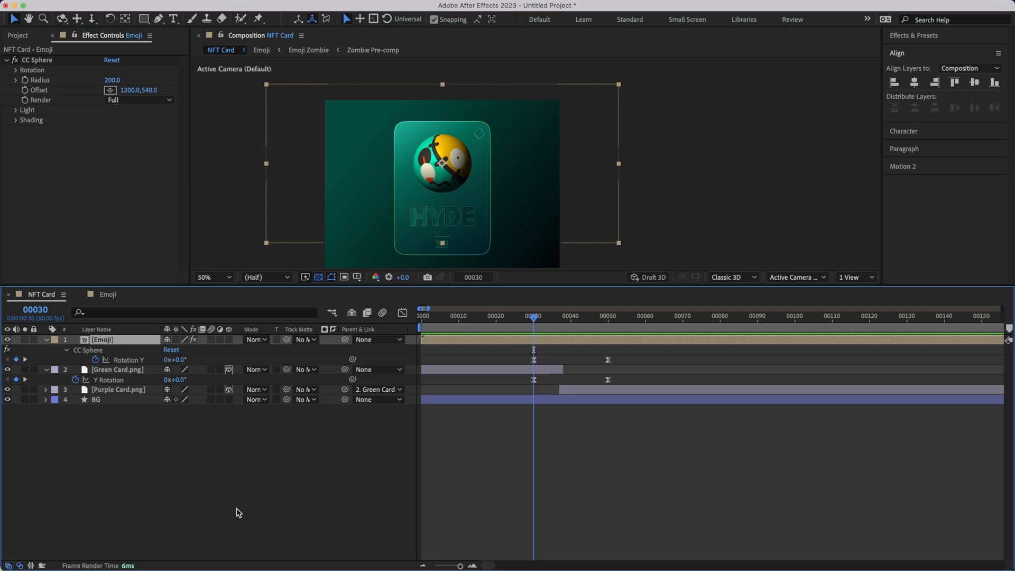
{"action": "left_click", "coordinate": [934, 36]}
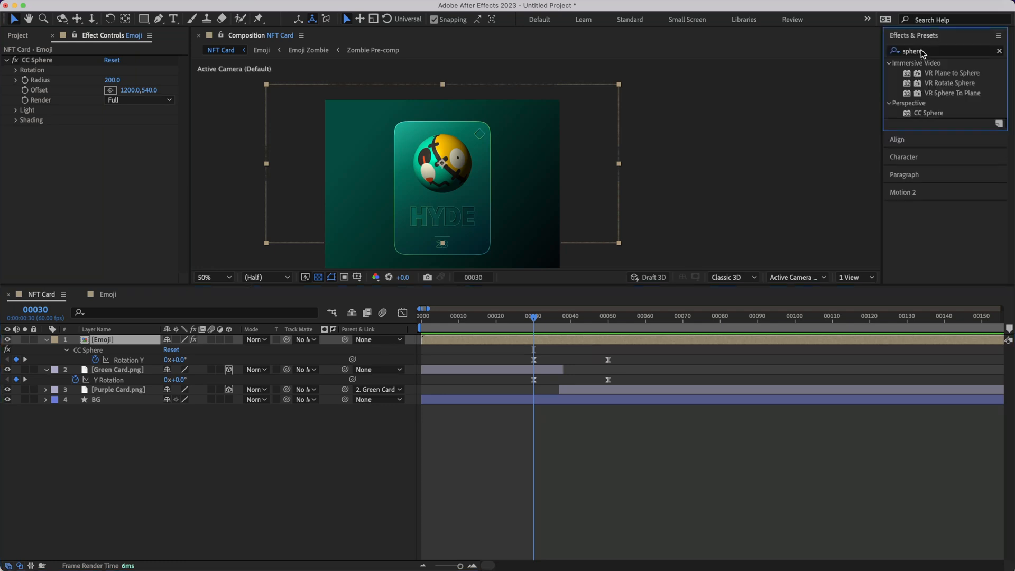
{"action": "left_click", "coordinate": [922, 51]}
{"action": "type", "text": "c"}
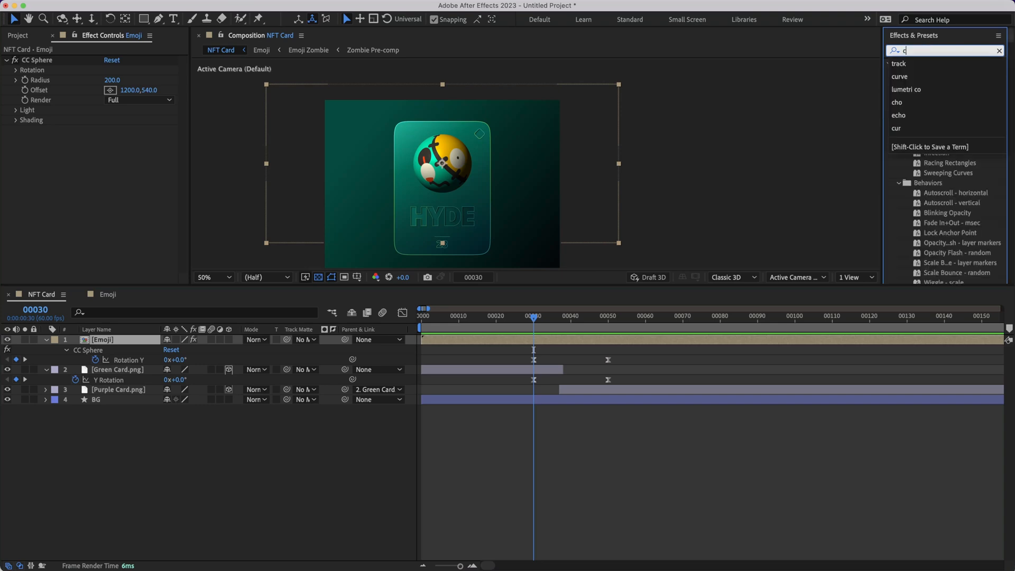
{"action": "type", "text": "urcves"}
{"action": "key", "text": "BackSpace"}
{"action": "key", "text": "BackSpace"}
{"action": "key", "text": "BackSpace"}
{"action": "type", "text": "ves"}
{"action": "left_click", "coordinate": [935, 104]}
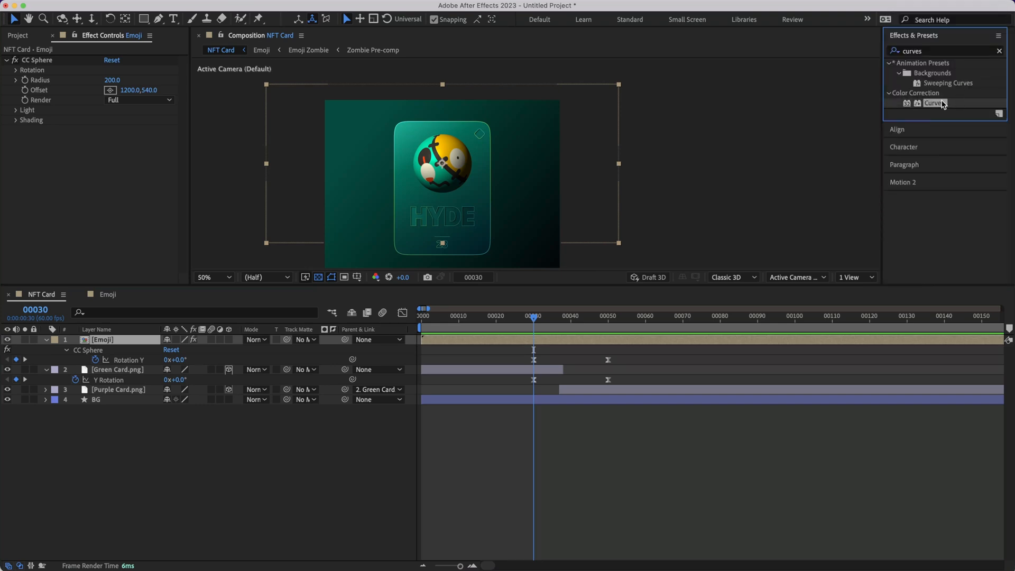
{"action": "left_click_drag", "start_coordinate": [937, 106], "coordinate": [113, 340]}
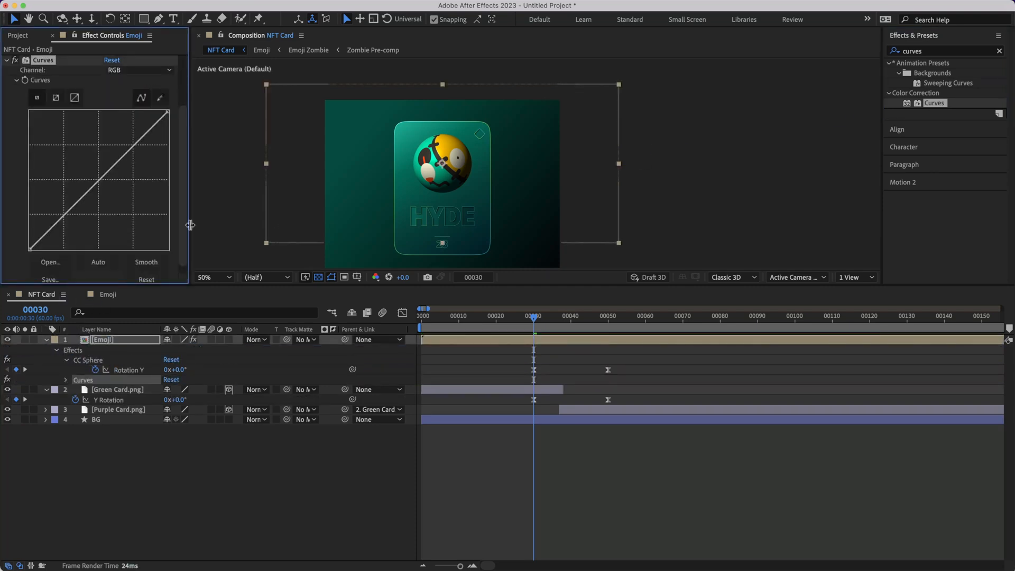
Shape the Emoji layer's RGB curve into a gentle S by lowering the shadows and raising the highlights, and collapse the Curves effect.
{"action": "scroll", "coordinate": [30, 111], "scroll_direction": "up", "scroll_amount": 3}
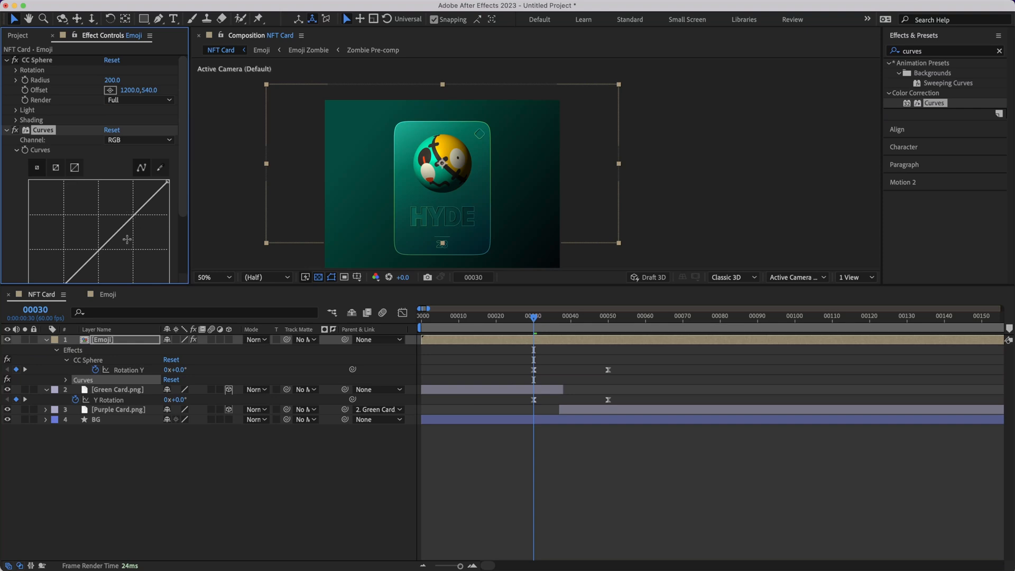
{"action": "scroll", "coordinate": [126, 239], "scroll_direction": "down", "scroll_amount": 3}
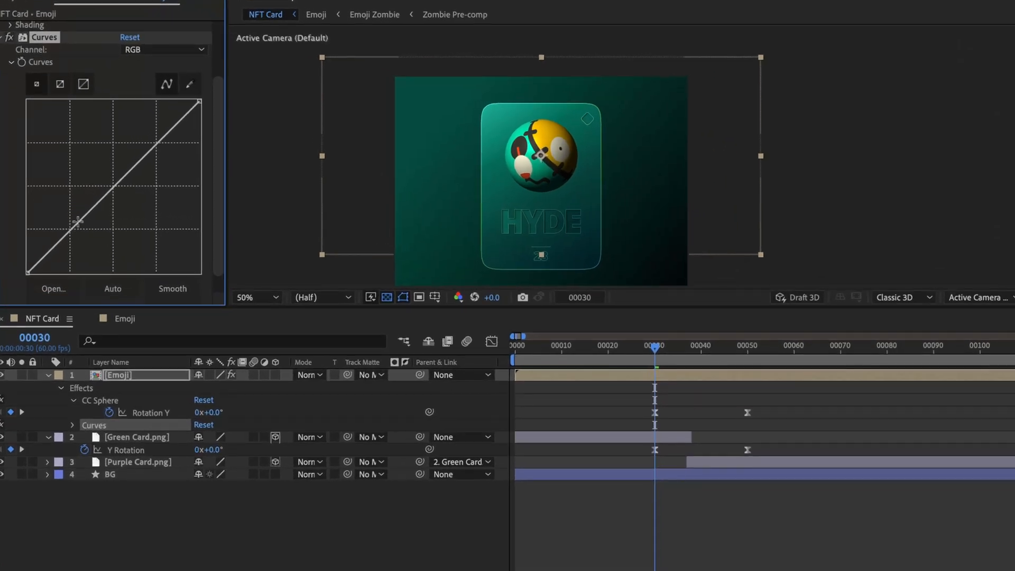
{"action": "left_click", "coordinate": [78, 222]}
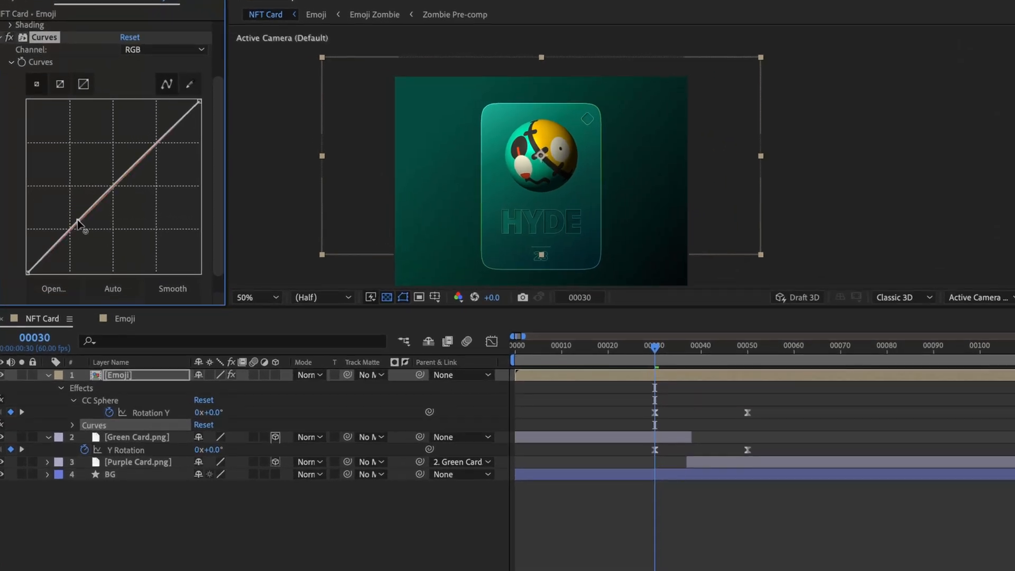
{"action": "key", "text": "ctrl+z"}
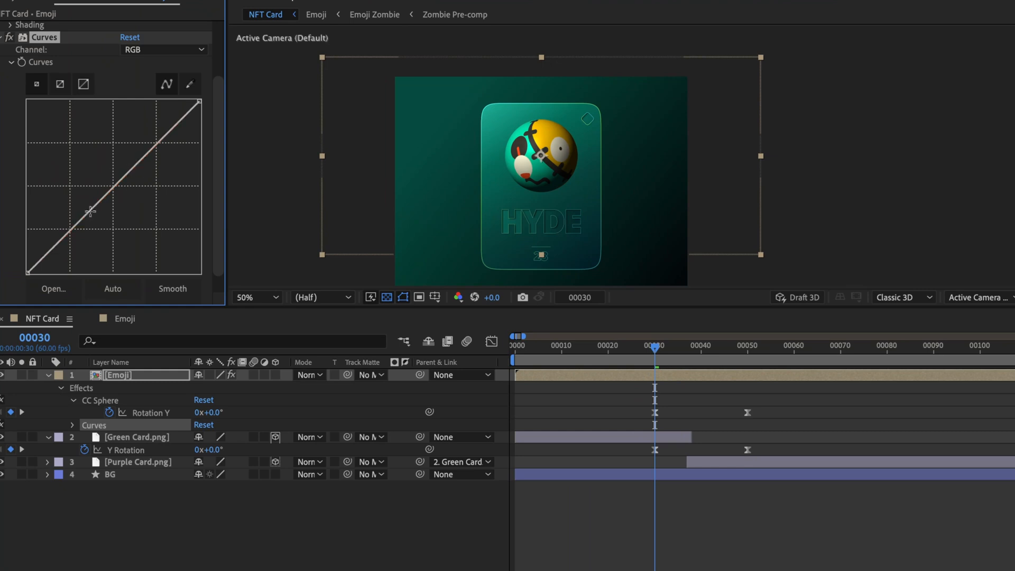
{"action": "left_click_drag", "start_coordinate": [73, 225], "coordinate": [78, 228]}
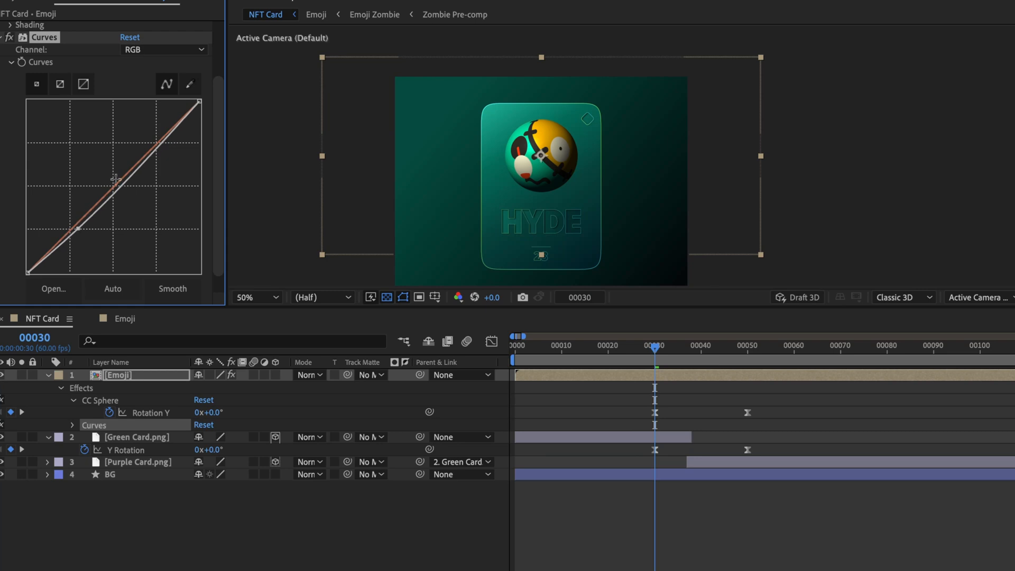
{"action": "left_click_drag", "start_coordinate": [140, 174], "coordinate": [133, 157]}
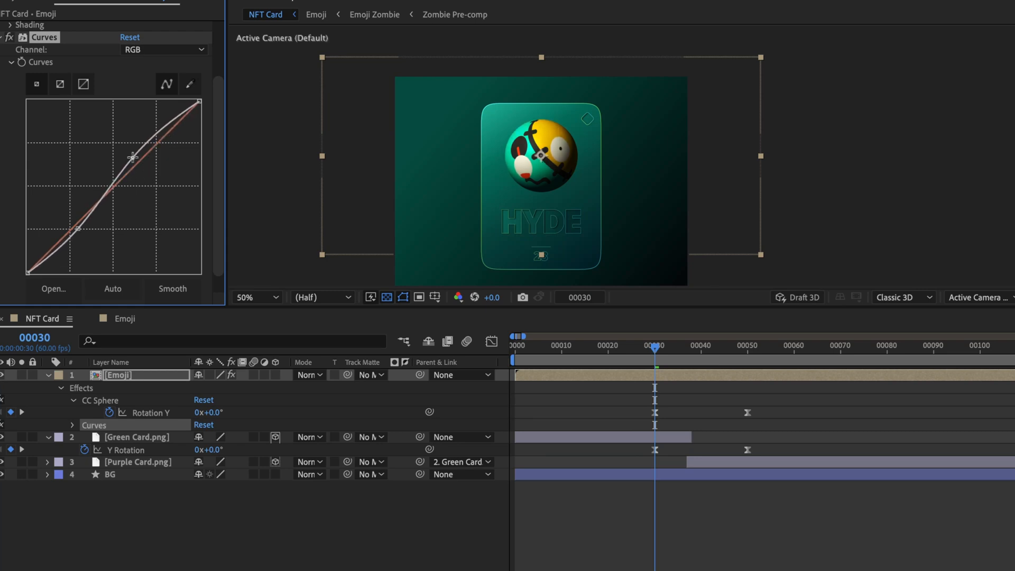
{"action": "left_click_drag", "start_coordinate": [78, 228], "coordinate": [77, 229]}
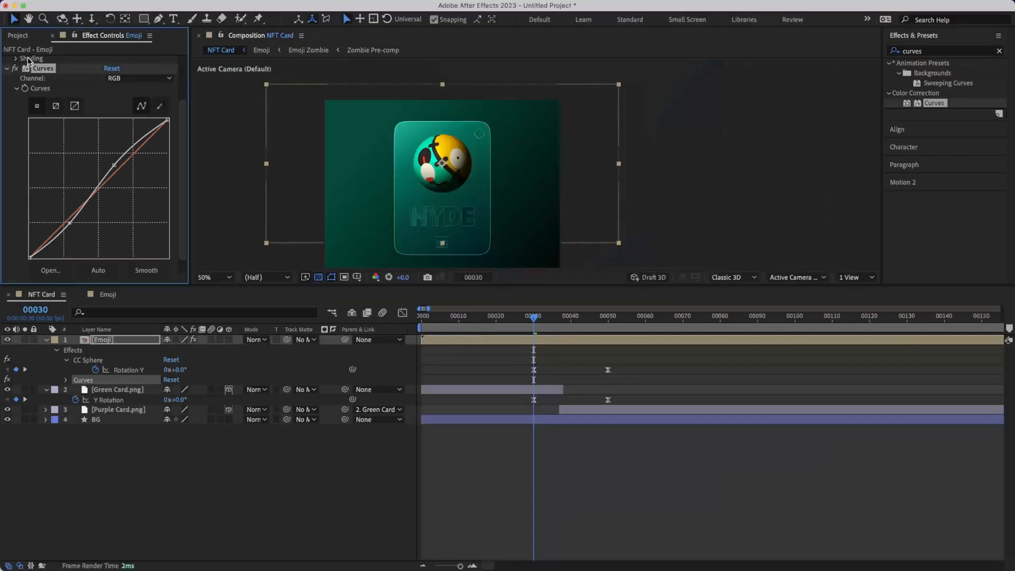
{"action": "left_click", "coordinate": [5, 68]}
{"action": "left_click", "coordinate": [101, 191]}
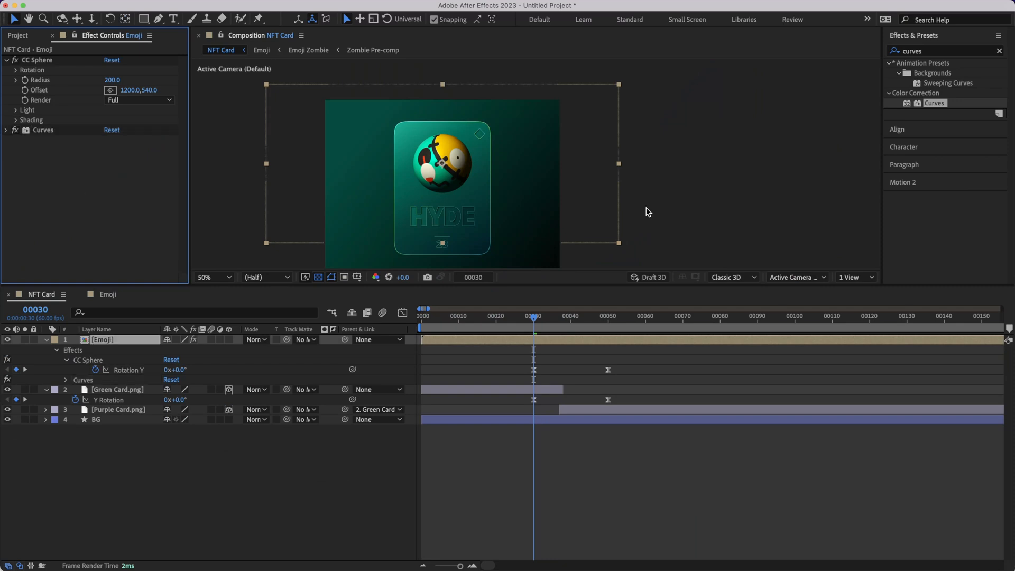
Apply the Perspective Drop Shadow effect to the Emoji layer.
{"action": "left_click", "coordinate": [281, 511]}
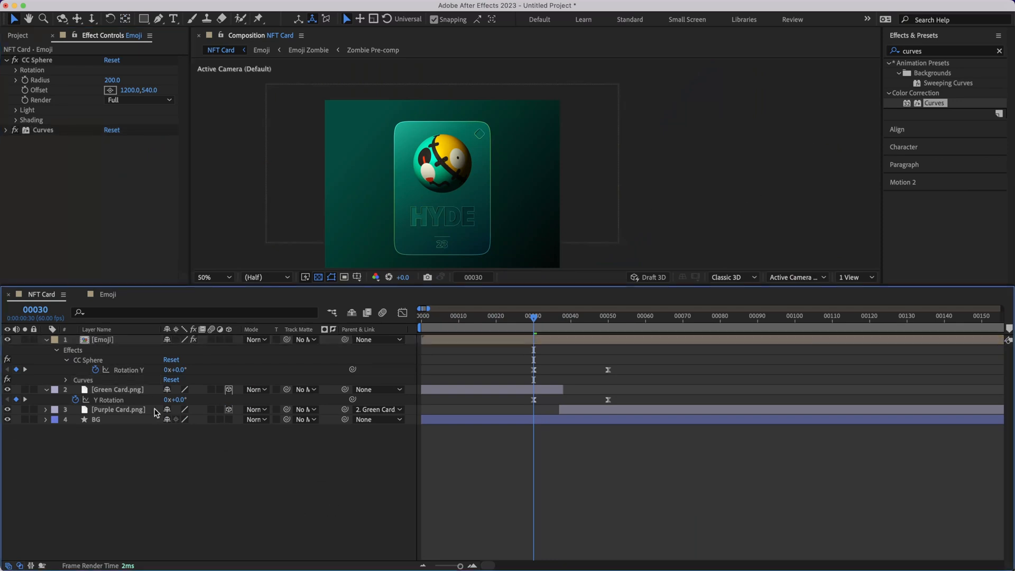
{"action": "left_click", "coordinate": [106, 339]}
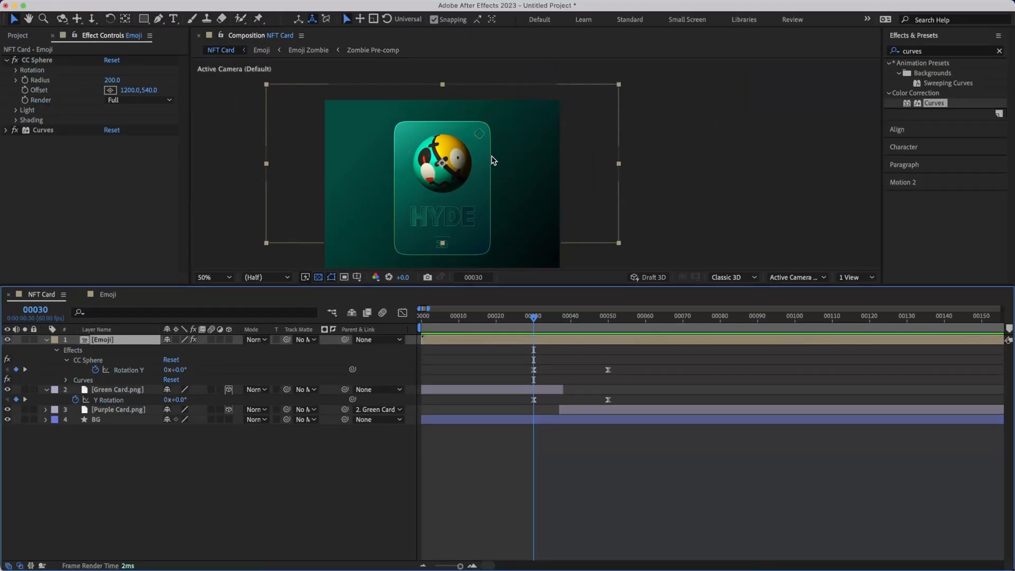
{"action": "left_click", "coordinate": [128, 212]}
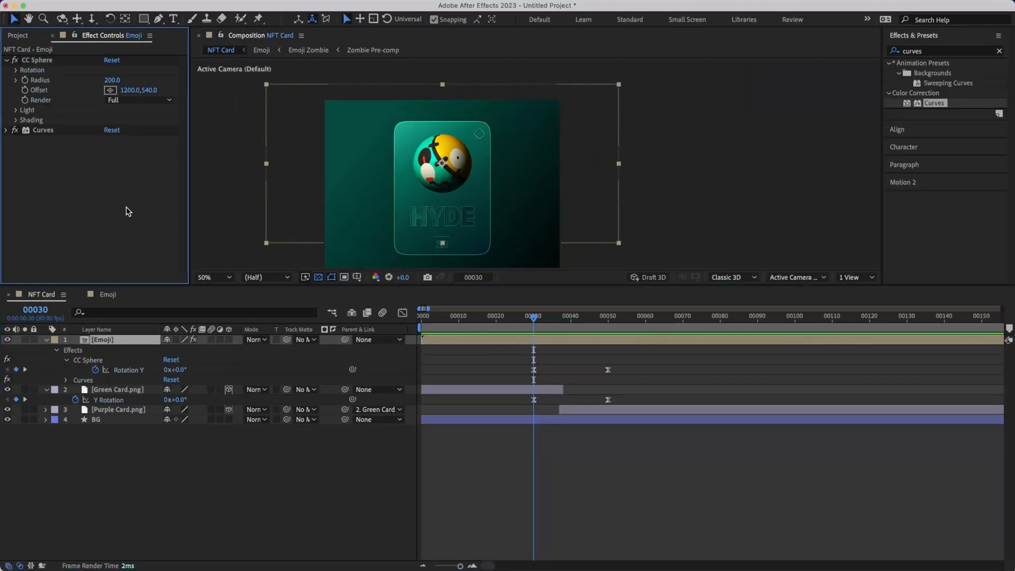
{"action": "left_click", "coordinate": [97, 339]}
{"action": "left_click", "coordinate": [134, 489]}
{"action": "left_click", "coordinate": [103, 341]}
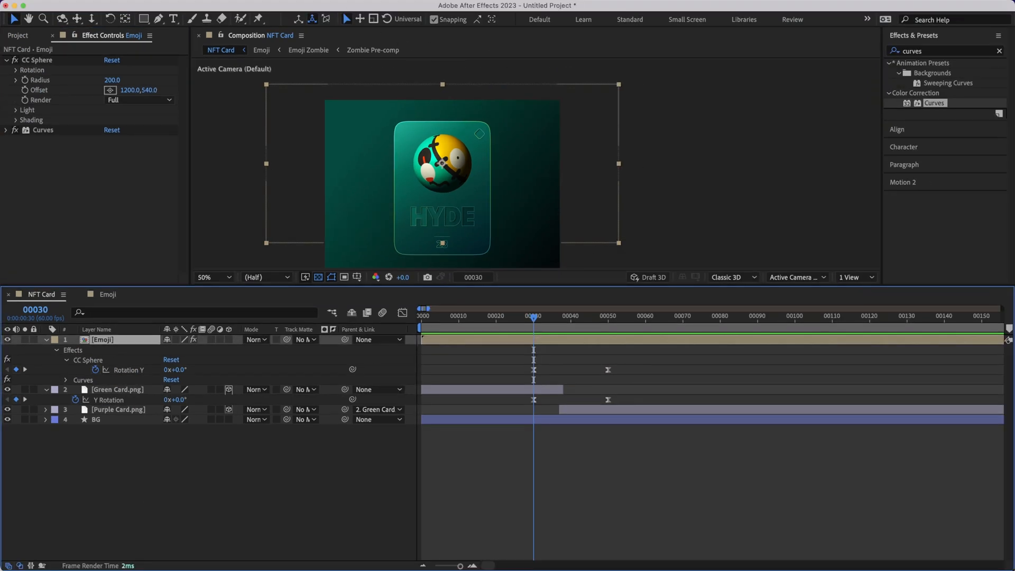
{"action": "left_click", "coordinate": [235, 0]}
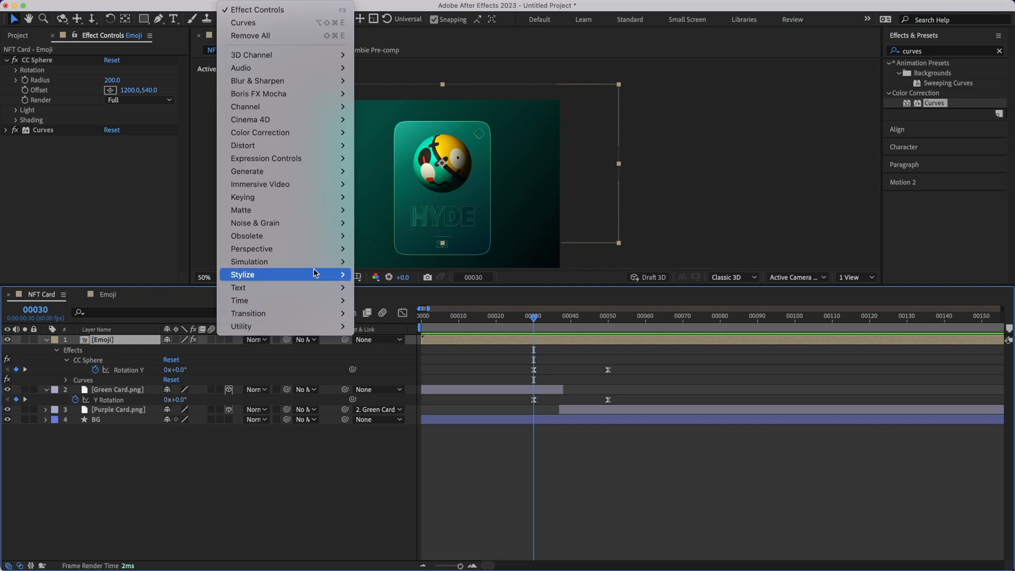
{"action": "mouse_move", "coordinate": [286, 252]}
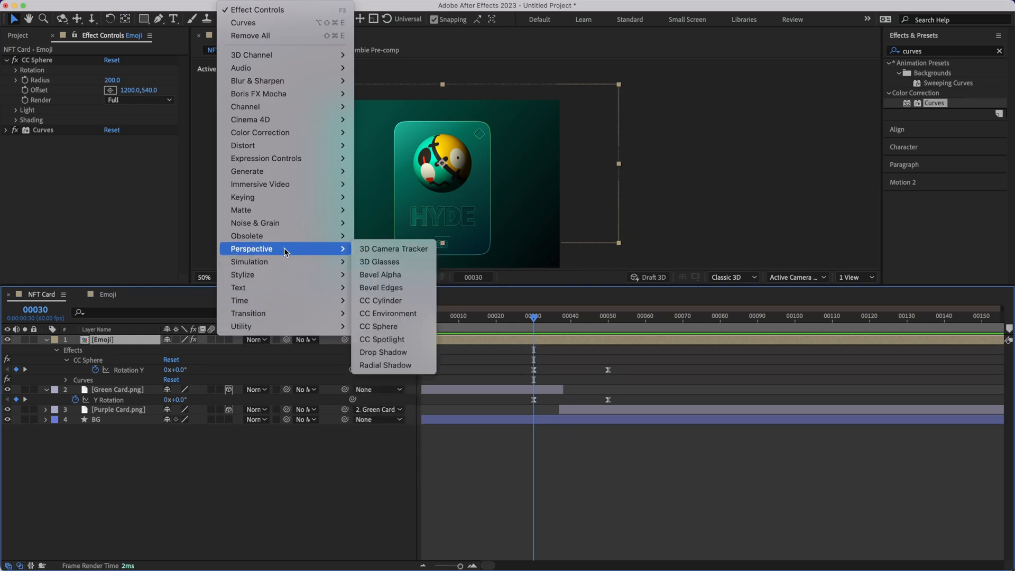
{"action": "left_click", "coordinate": [419, 355]}
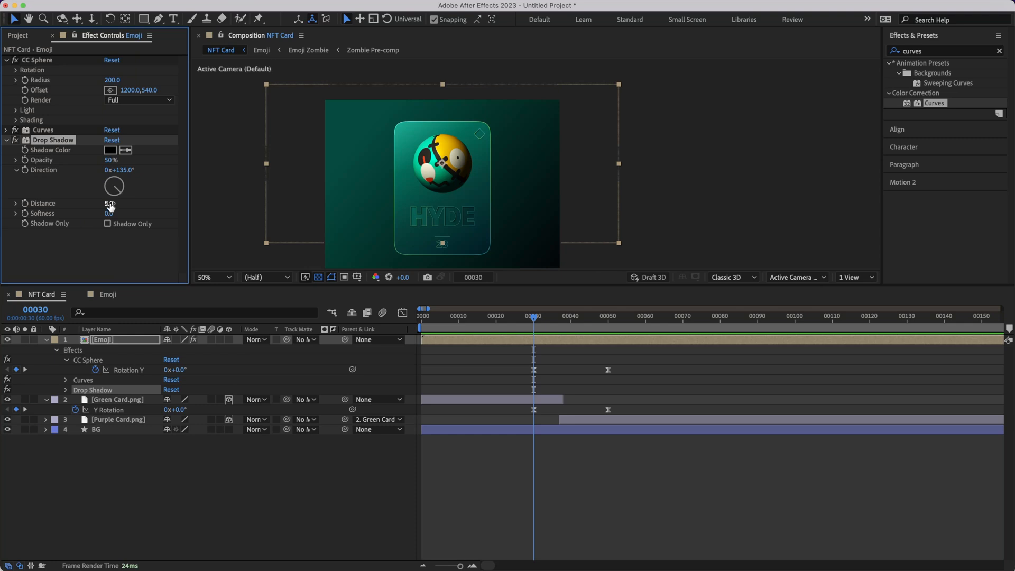
Set the Emoji drop shadow's distance to 52 and its softness to about 70.
{"action": "left_click_drag", "start_coordinate": [109, 203], "coordinate": [121, 203]}
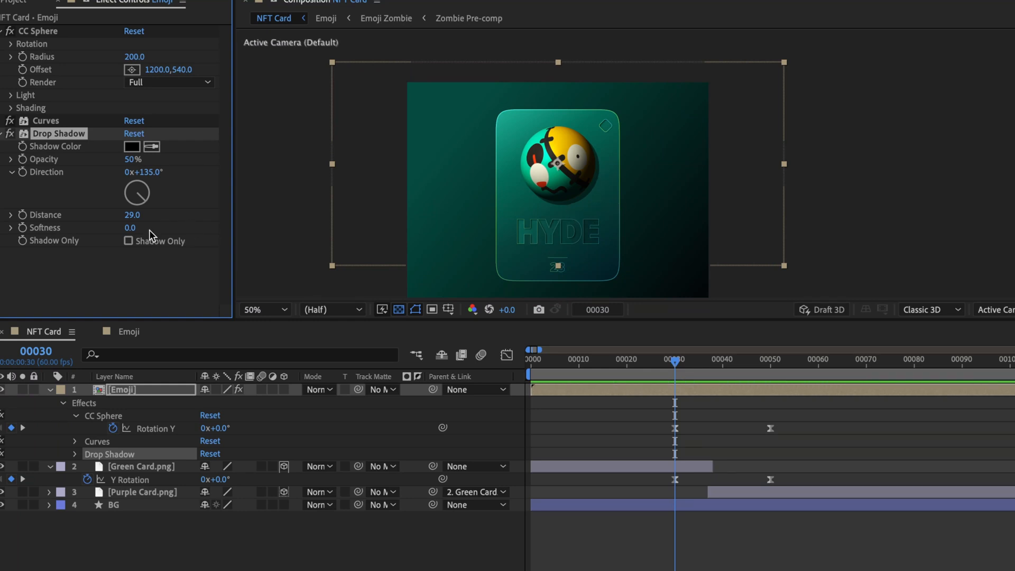
{"action": "left_click_drag", "start_coordinate": [132, 227], "coordinate": [179, 226]}
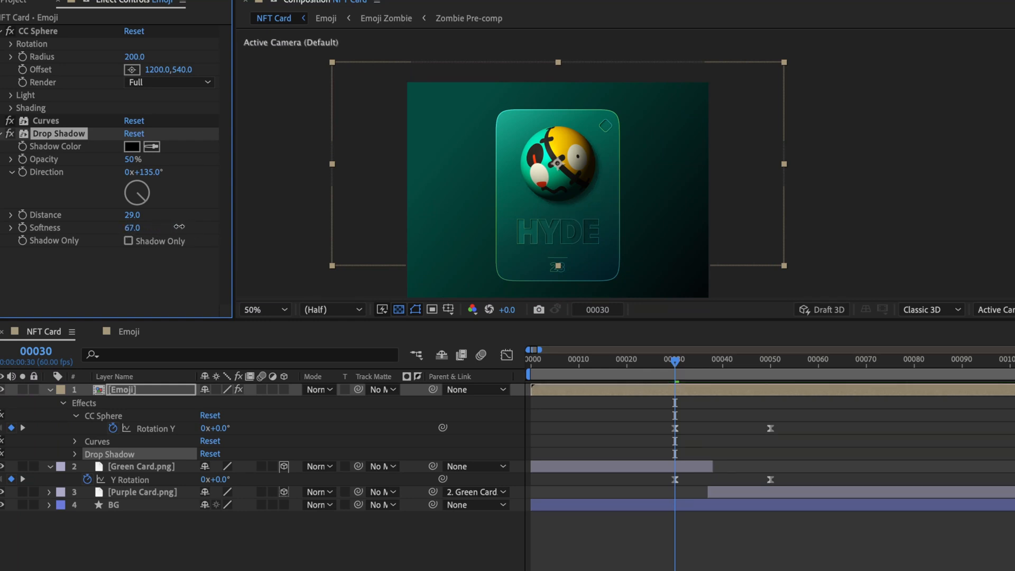
{"action": "left_click", "coordinate": [132, 227]}
{"action": "left_click", "coordinate": [147, 303]}
{"action": "left_click_drag", "start_coordinate": [134, 215], "coordinate": [146, 213]}
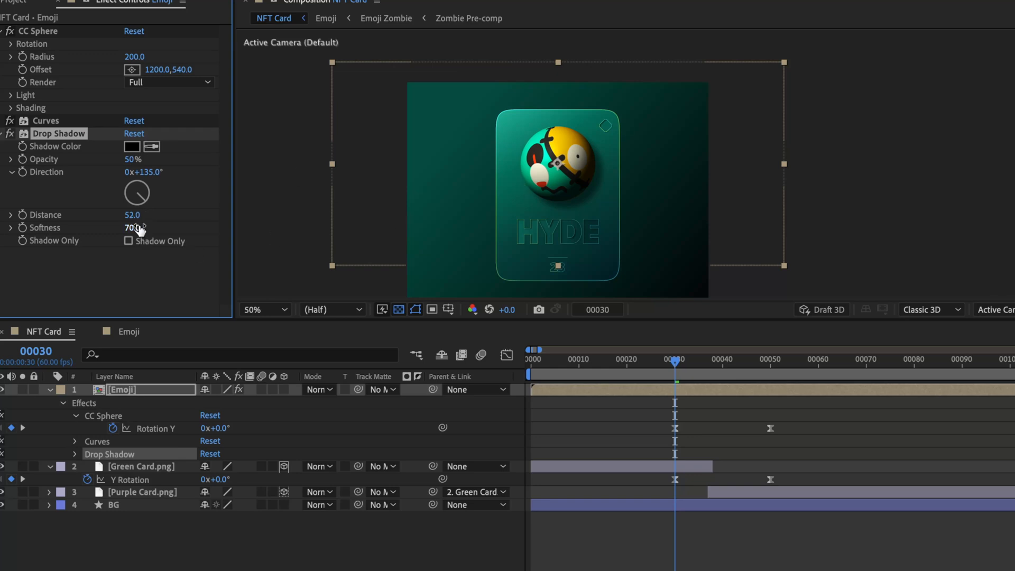
Try softness values of 100 and 200 on the Emoji layer's drop shadow.
{"action": "left_click", "coordinate": [138, 228]}
{"action": "left_click", "coordinate": [143, 281]}
{"action": "left_click", "coordinate": [131, 227]}
{"action": "type", "text": "100"}
{"action": "key", "text": "Return"}
{"action": "left_click", "coordinate": [131, 159]}
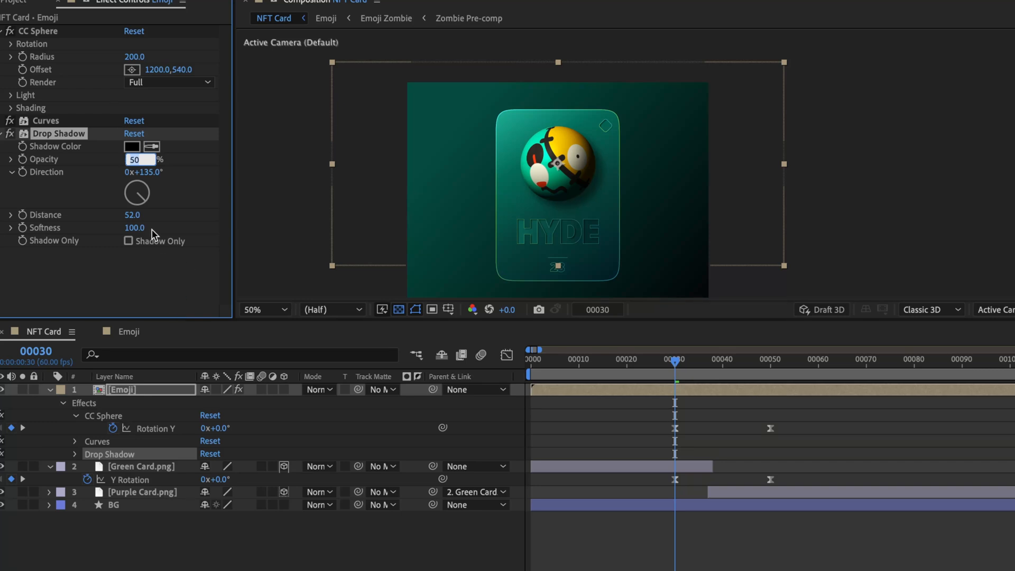
{"action": "left_click", "coordinate": [133, 228]}
{"action": "type", "text": "200"}
{"action": "key", "text": "Return"}
Set the Emoji drop shadow's softness to 130 and its opacity to 60%.
{"action": "left_click", "coordinate": [134, 229]}
{"action": "type", "text": "1"}
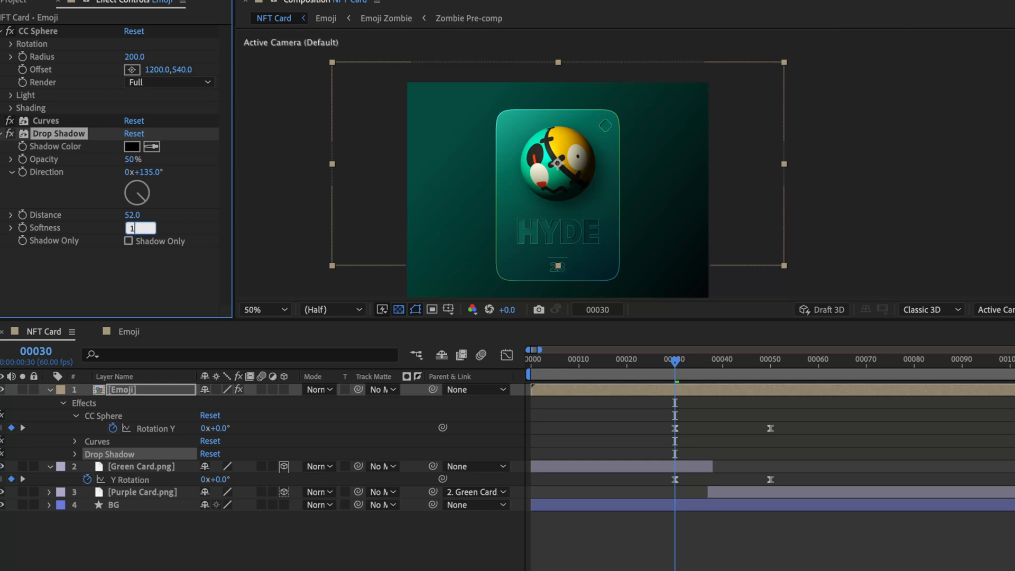
{"action": "type", "text": "30"}
{"action": "key", "text": "Return"}
{"action": "left_click", "coordinate": [129, 159]}
{"action": "type", "text": "60"}
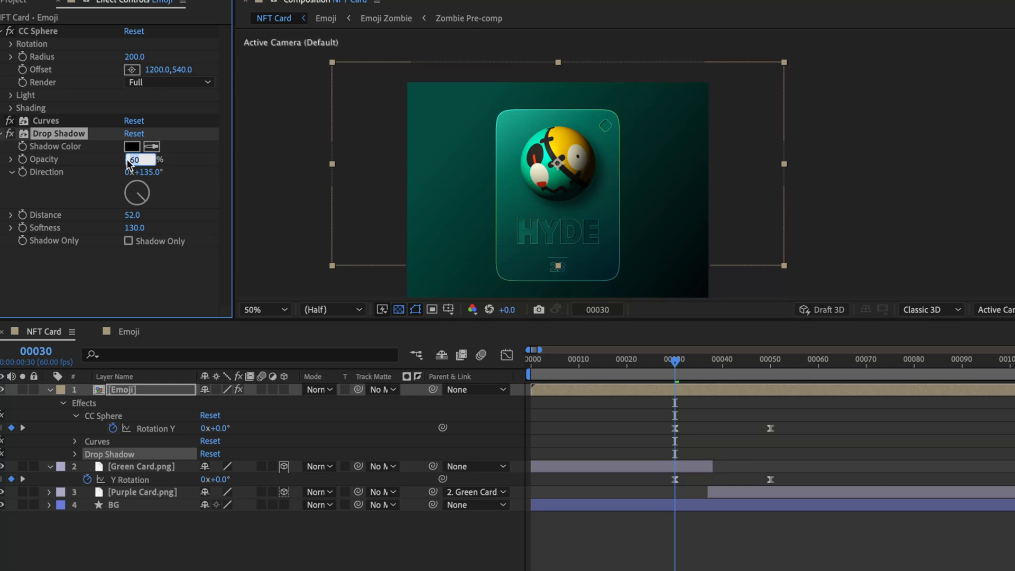
{"action": "left_click", "coordinate": [155, 284]}
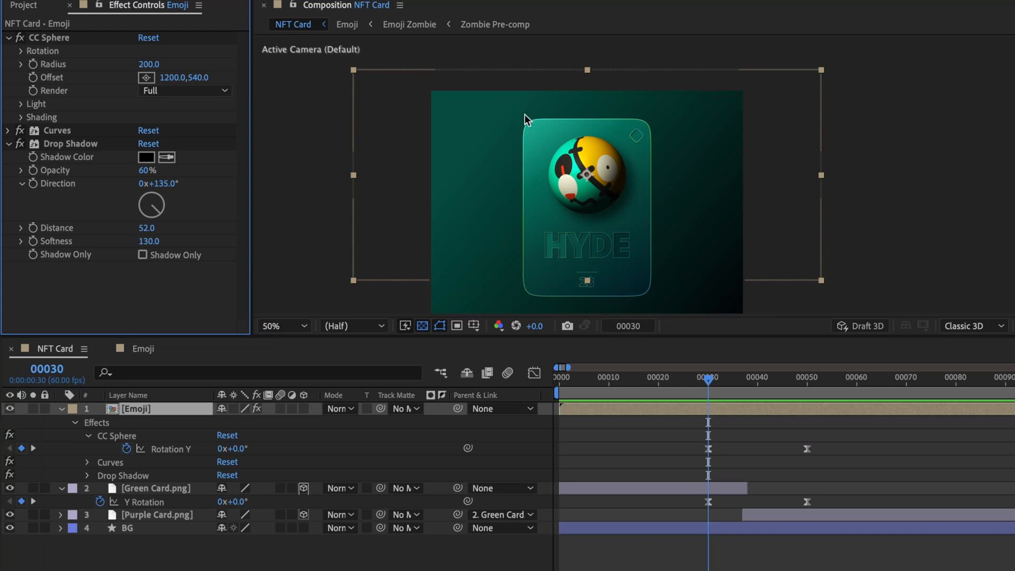
Set the Emoji drop shadow's distance to 50 and deselect the layer.
{"action": "left_click", "coordinate": [146, 228]}
{"action": "type", "text": "50"}
{"action": "key", "text": "Return"}
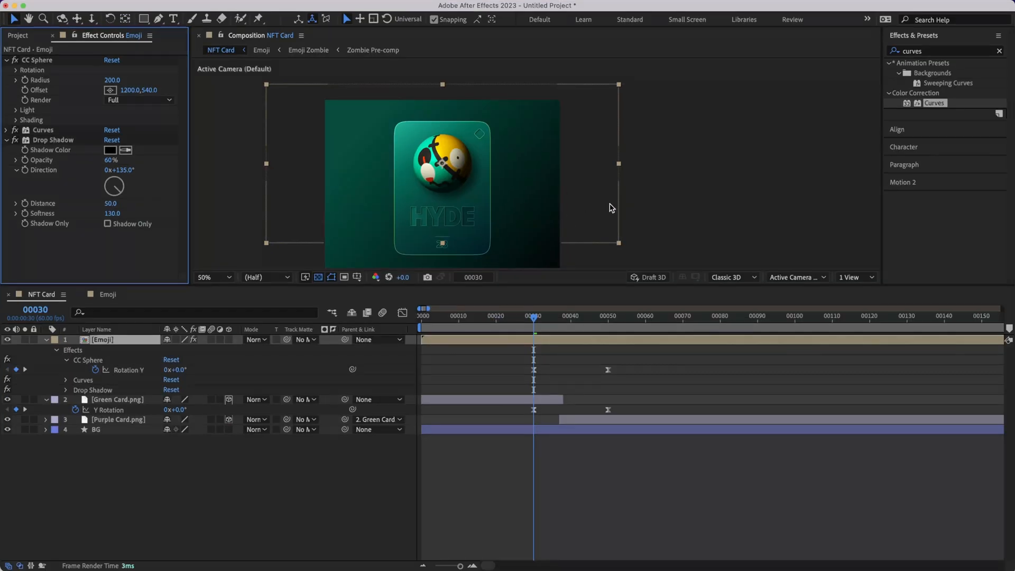
{"action": "left_click", "coordinate": [810, 230]}
Collapse the Drop Shadow settings, and start keyframing the CC Sphere's light direction at frame 30.
{"action": "mouse_move", "coordinate": [536, 323]}
{"action": "left_mouse_down"}
{"action": "mouse_move", "coordinate": [618, 321]}
{"action": "mouse_move", "coordinate": [526, 320]}
{"action": "mouse_move", "coordinate": [595, 322]}
{"action": "mouse_move", "coordinate": [541, 327]}
{"action": "left_mouse_up"}
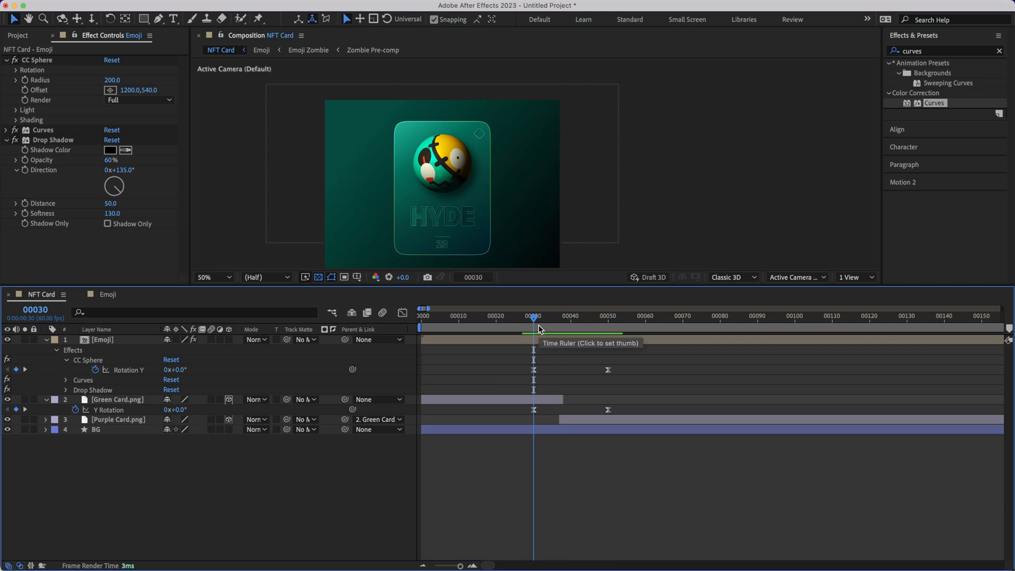
{"action": "mouse_move", "coordinate": [533, 318]}
{"action": "left_mouse_down"}
{"action": "mouse_move", "coordinate": [606, 319]}
{"action": "mouse_move", "coordinate": [538, 324]}
{"action": "left_mouse_up"}
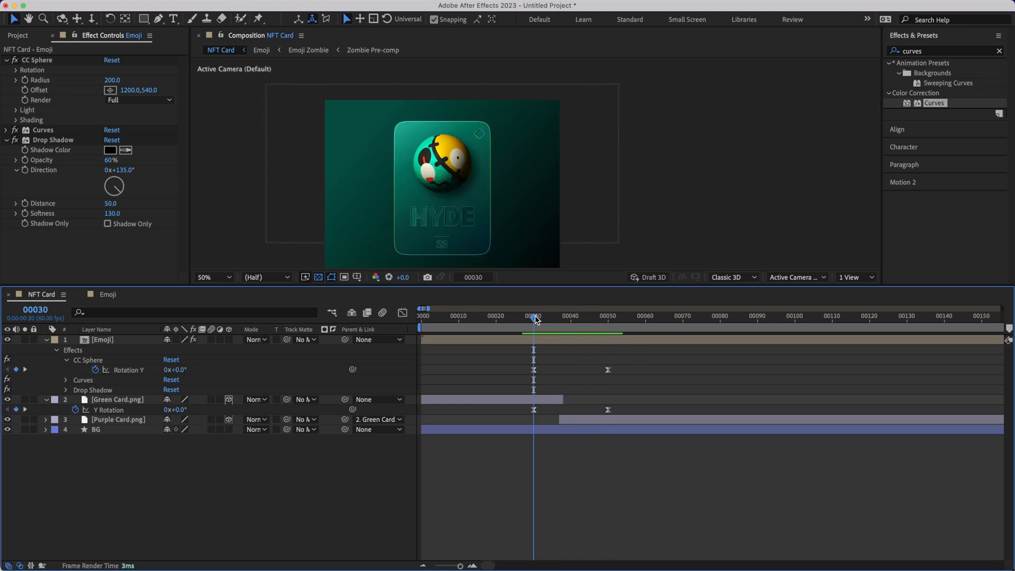
{"action": "left_click", "coordinate": [101, 263]}
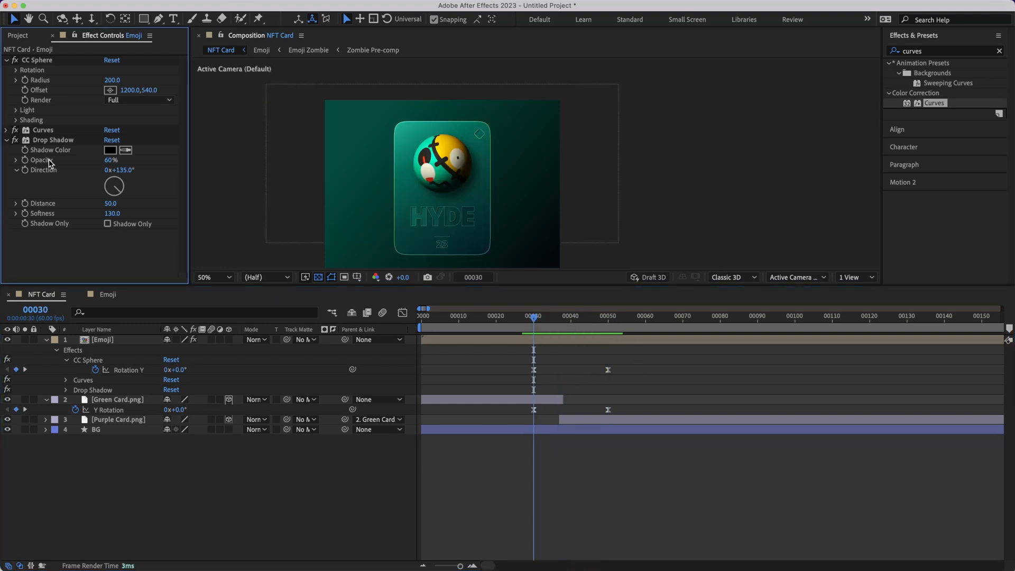
{"action": "left_click", "coordinate": [6, 141]}
{"action": "left_click", "coordinate": [7, 60]}
{"action": "left_click", "coordinate": [7, 61]}
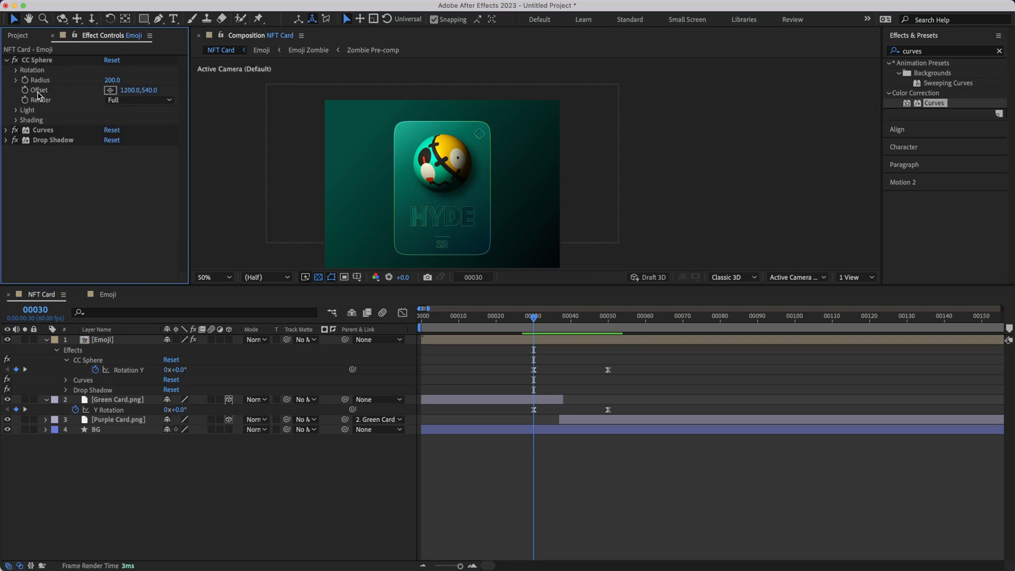
{"action": "left_click", "coordinate": [16, 110]}
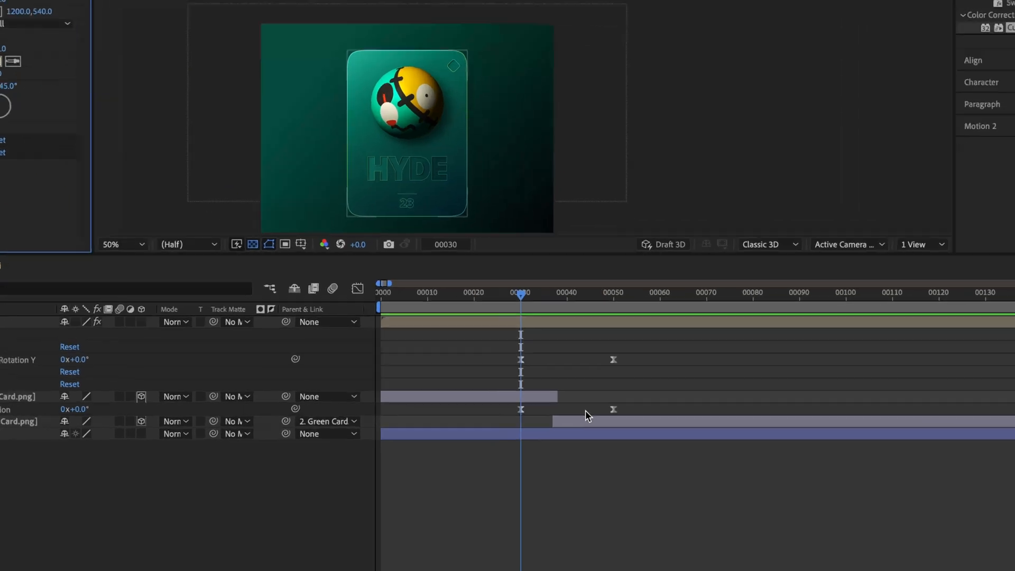
{"action": "left_click", "coordinate": [541, 318]}
{"action": "left_click_drag", "start_coordinate": [529, 294], "coordinate": [522, 296]}
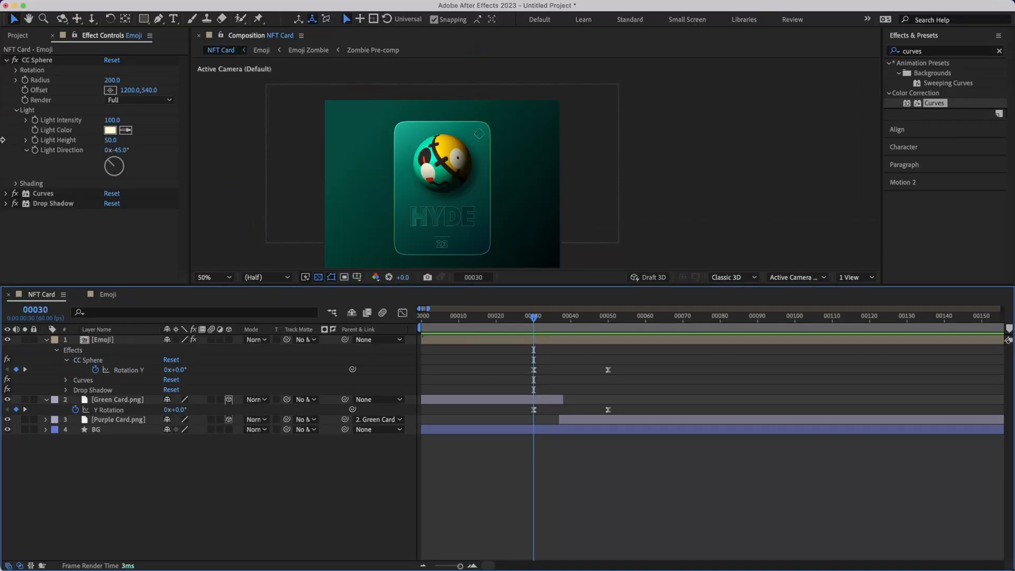
{"action": "left_click", "coordinate": [37, 154]}
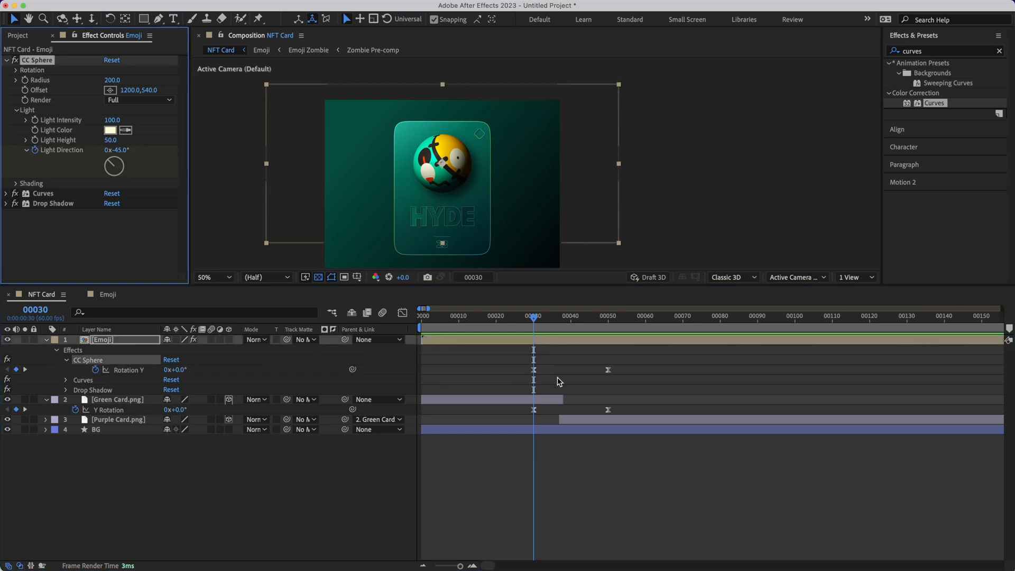
Show only the keyframed properties of the Emoji layer in the timeline.
{"action": "left_click", "coordinate": [117, 342]}
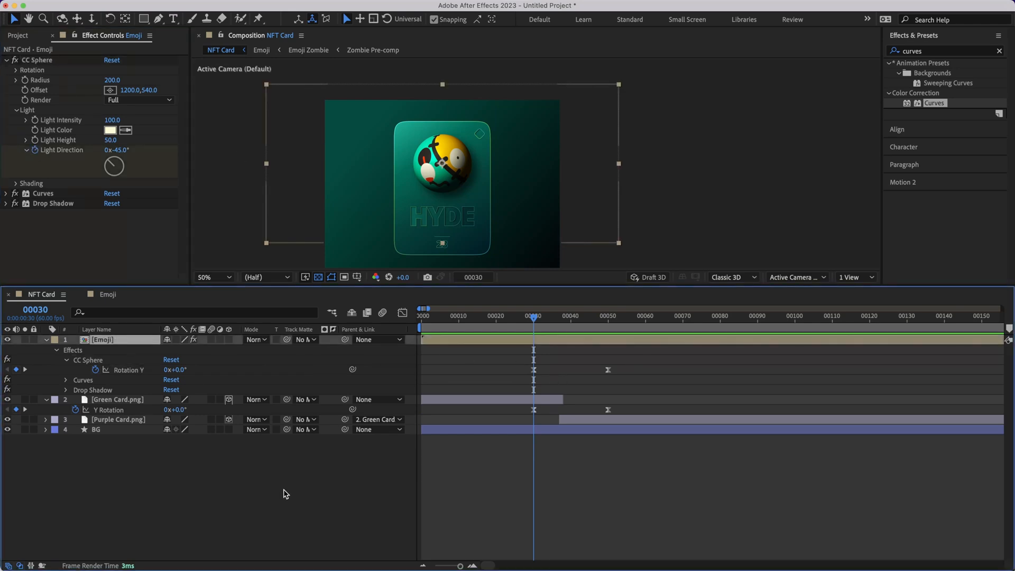
{"action": "key", "text": "u"}
{"action": "left_click", "coordinate": [265, 504]}
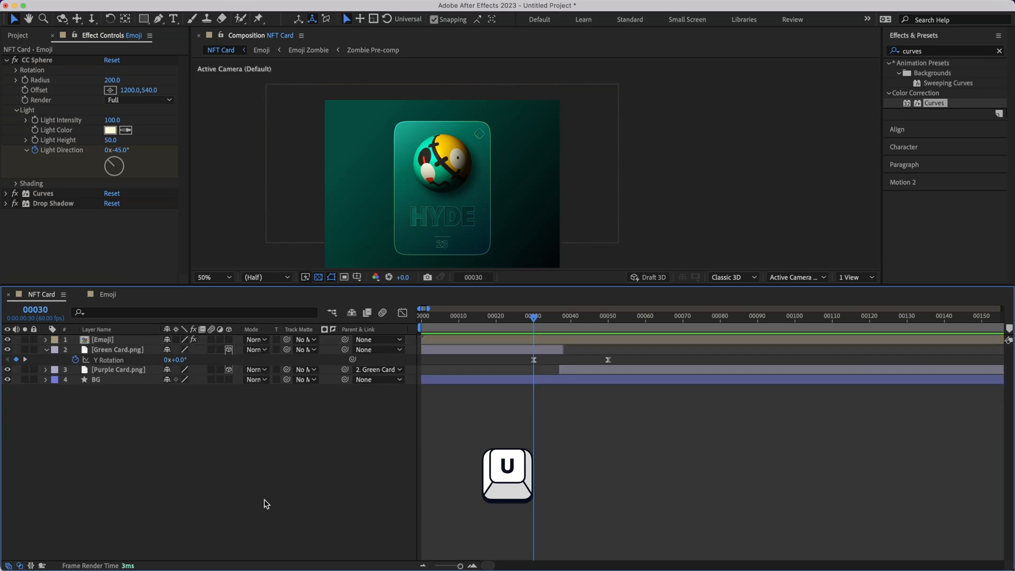
{"action": "key", "text": "u"}
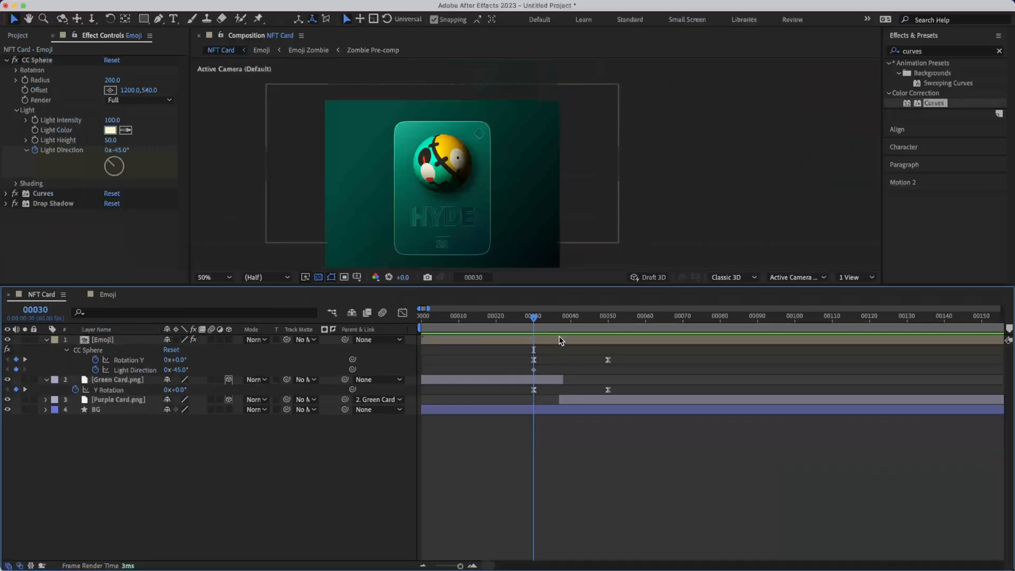
Set the CC Sphere's light direction to 45° at frame 50.
{"action": "left_click_drag", "start_coordinate": [533, 316], "coordinate": [607, 316]}
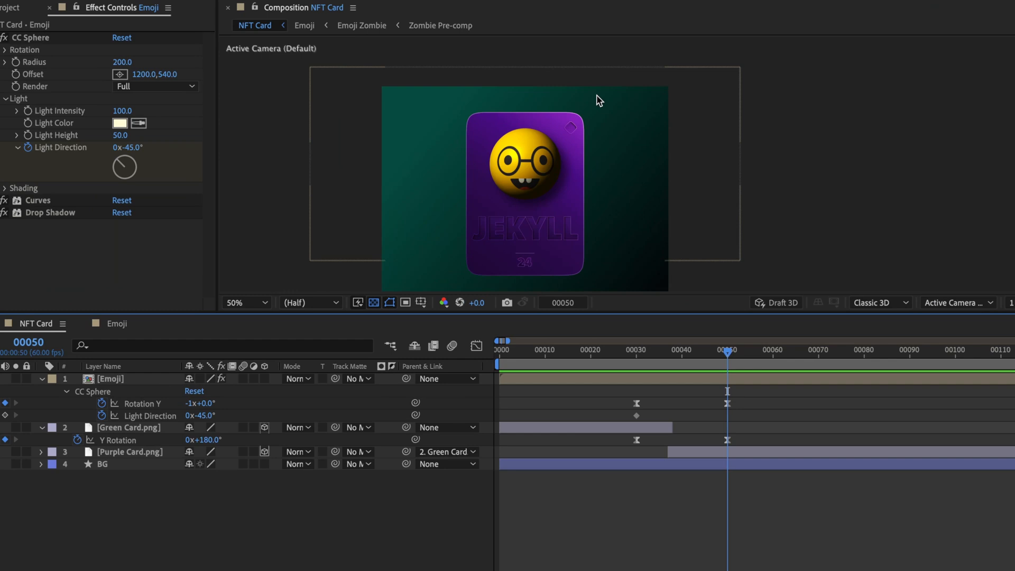
{"action": "mouse_move", "coordinate": [129, 163]}
{"action": "left_mouse_down"}
{"action": "mouse_move", "coordinate": [119, 165]}
{"action": "mouse_move", "coordinate": [145, 150]}
{"action": "left_mouse_up"}
{"action": "left_click", "coordinate": [139, 149]}
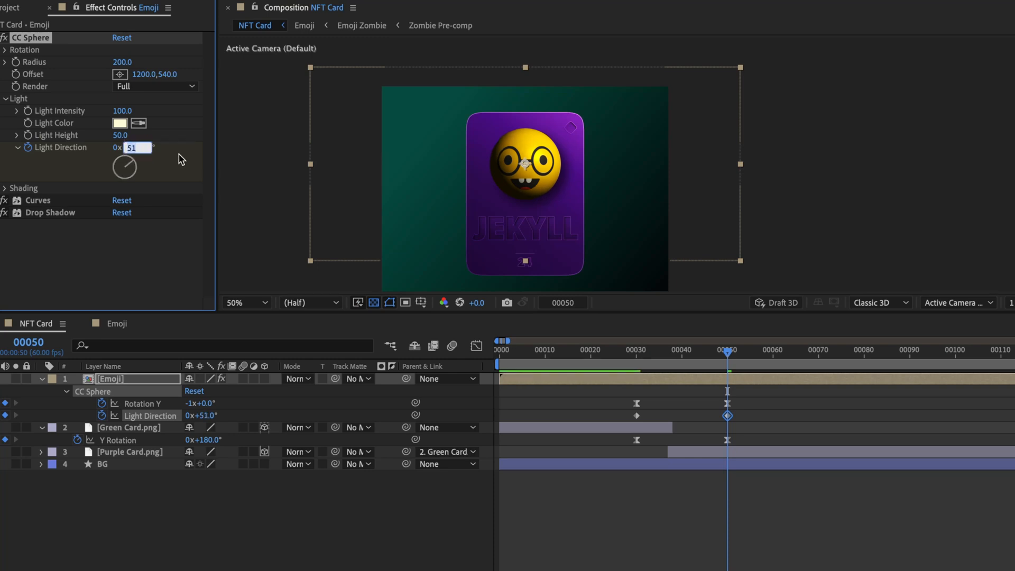
{"action": "type", "text": "45"}
{"action": "key", "text": "Return"}
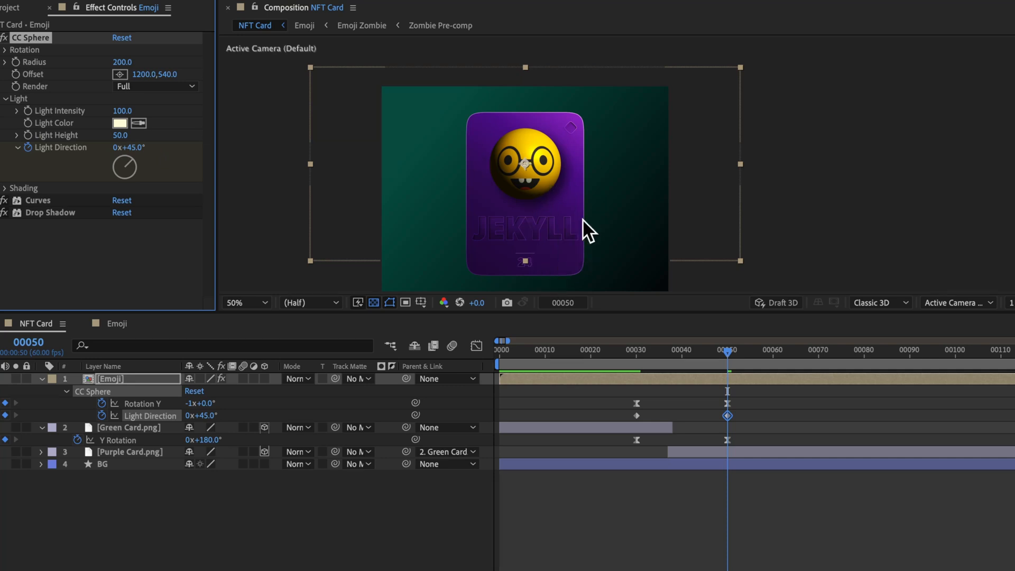
{"action": "mouse_move", "coordinate": [724, 357]}
{"action": "left_mouse_down"}
{"action": "mouse_move", "coordinate": [632, 351]}
{"action": "mouse_move", "coordinate": [707, 353]}
{"action": "mouse_move", "coordinate": [630, 363]}
{"action": "mouse_move", "coordinate": [639, 364]}
{"action": "mouse_move", "coordinate": [724, 354]}
{"action": "mouse_move", "coordinate": [635, 366]}
{"action": "mouse_move", "coordinate": [709, 354]}
{"action": "mouse_move", "coordinate": [625, 356]}
{"action": "mouse_move", "coordinate": [725, 360]}
{"action": "left_mouse_up"}
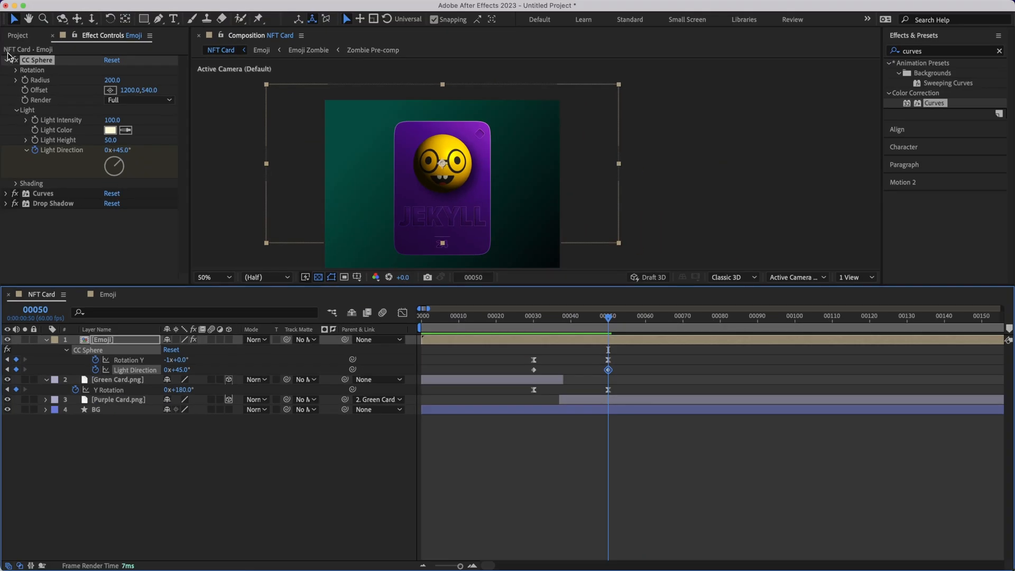
Collapse the CC Sphere settings, and start keyframing the Drop Shadow's direction at frame 30.
{"action": "left_click", "coordinate": [6, 60]}
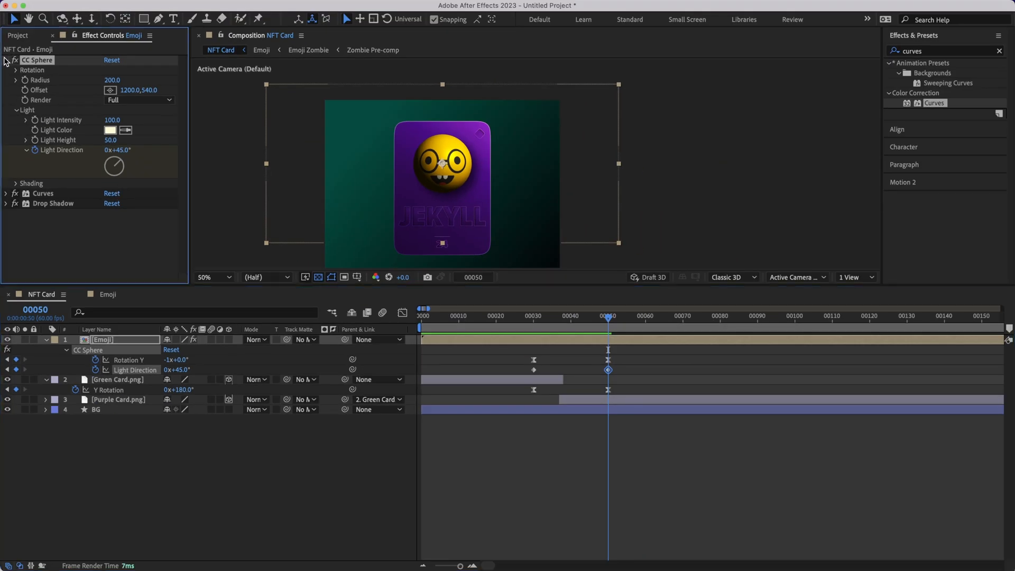
{"action": "left_click", "coordinate": [48, 142]}
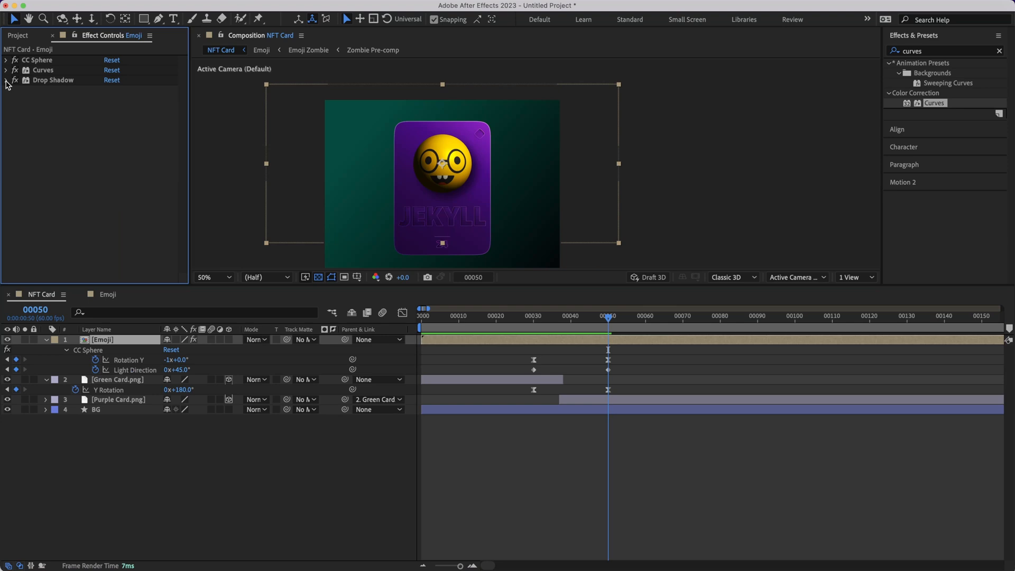
{"action": "left_click", "coordinate": [6, 80]}
{"action": "left_click", "coordinate": [604, 317]}
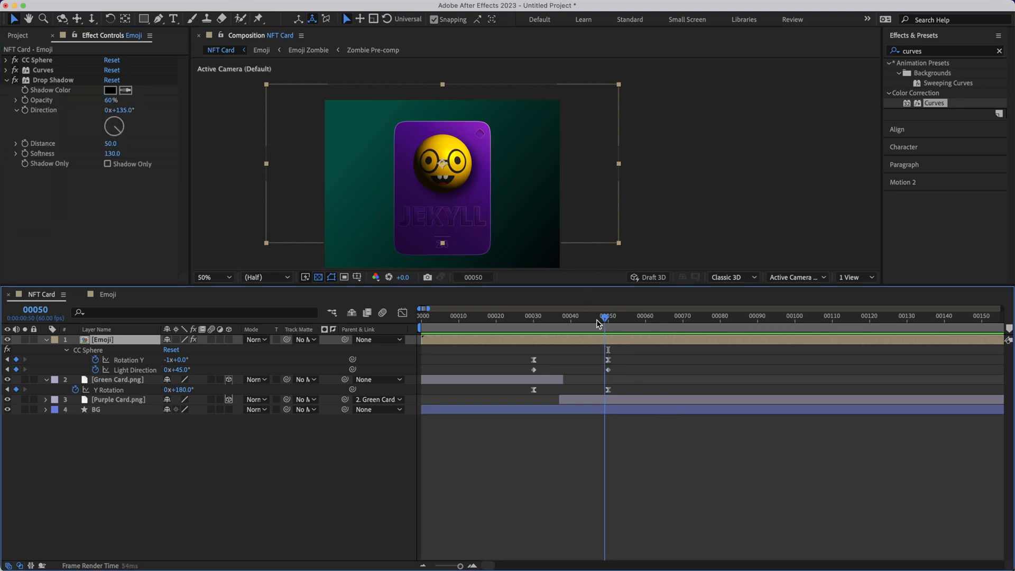
{"action": "left_click_drag", "start_coordinate": [598, 323], "coordinate": [544, 324]}
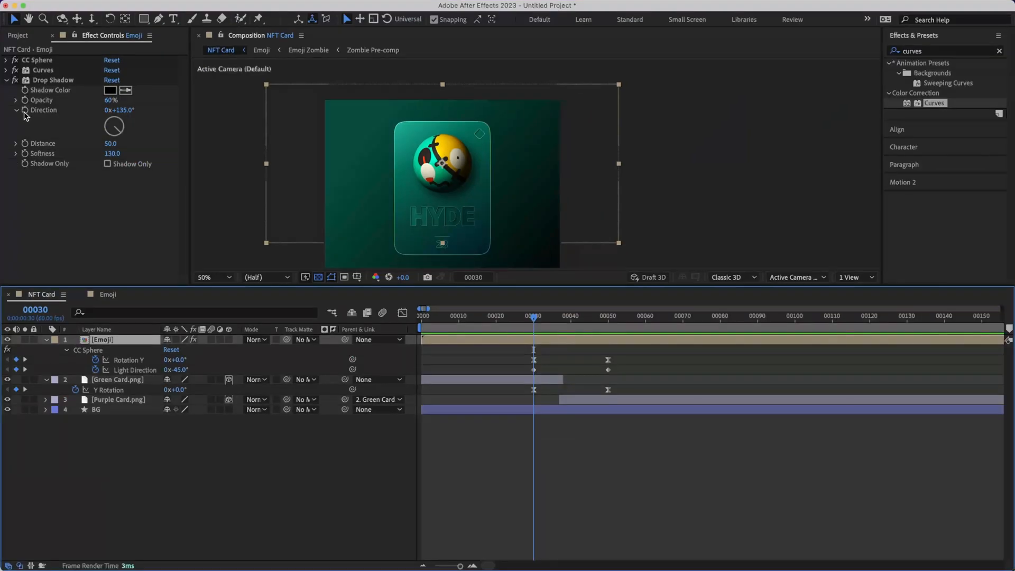
{"action": "left_click", "coordinate": [42, 117]}
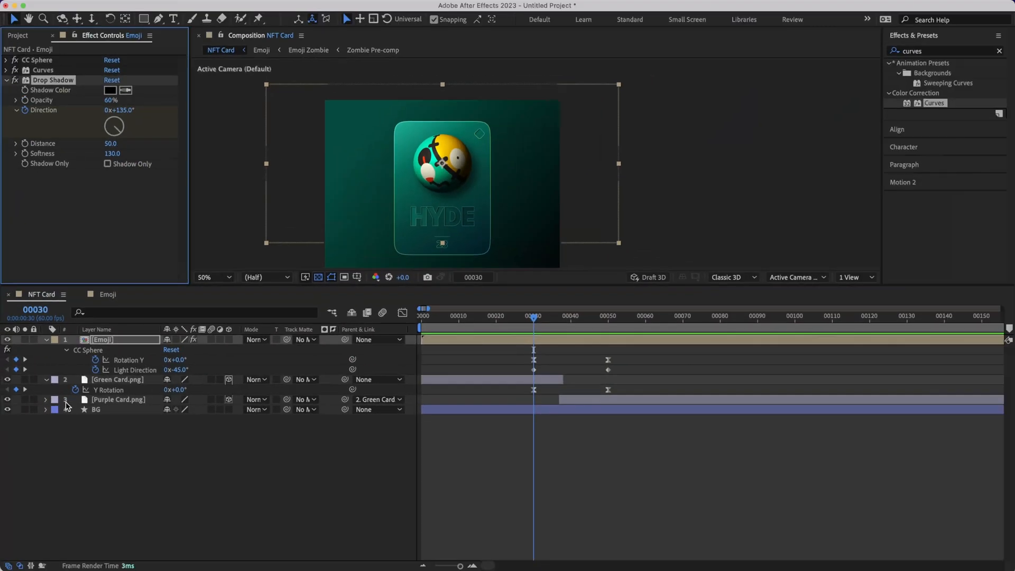
{"action": "left_click", "coordinate": [182, 498]}
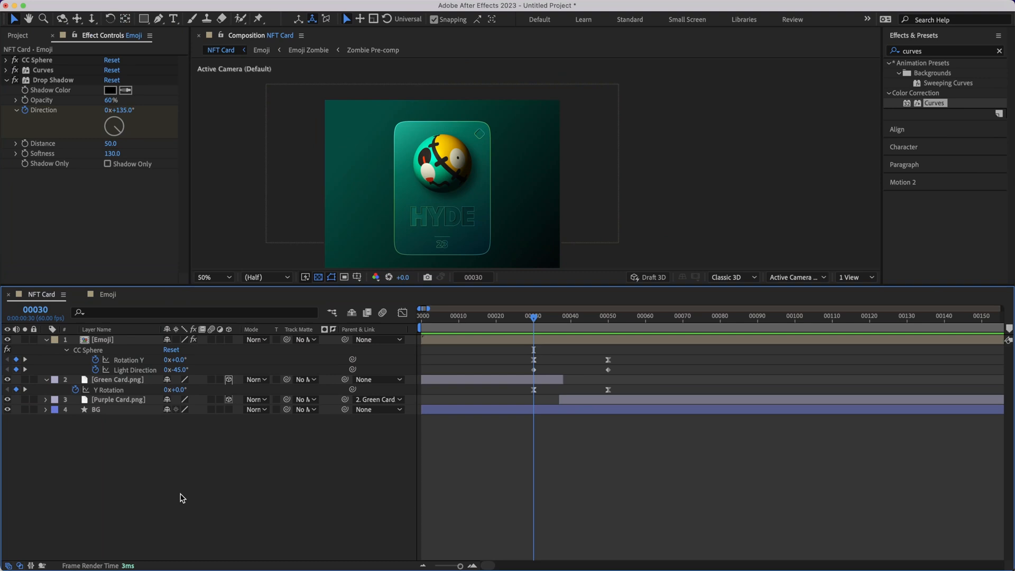
Show all keyframed properties of the Emoji layer, and set the Drop Shadow's direction to 225° at frame 50.
{"action": "key", "text": "u"}
{"action": "key", "text": "u"}
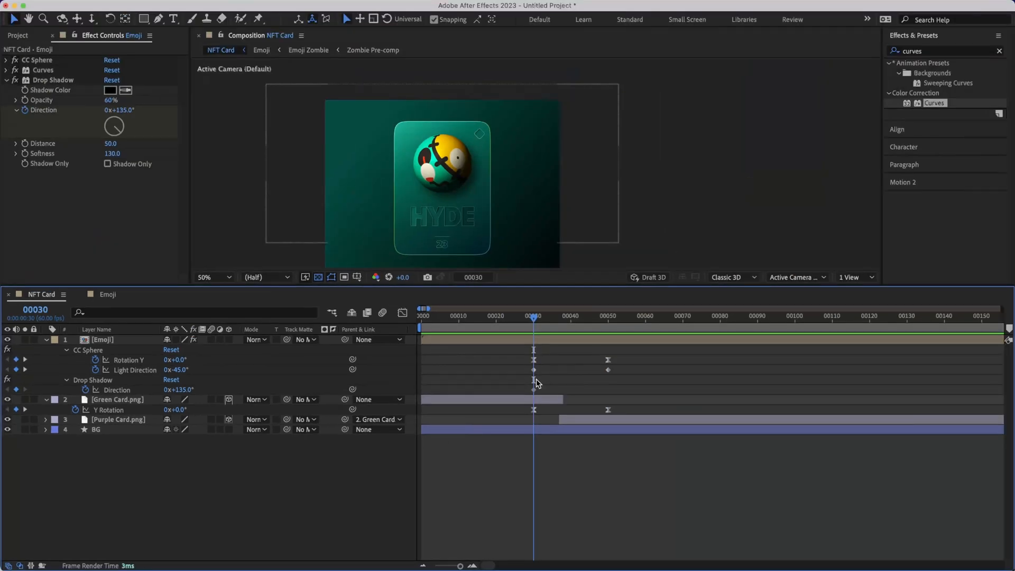
{"action": "left_click_drag", "start_coordinate": [542, 316], "coordinate": [617, 311]}
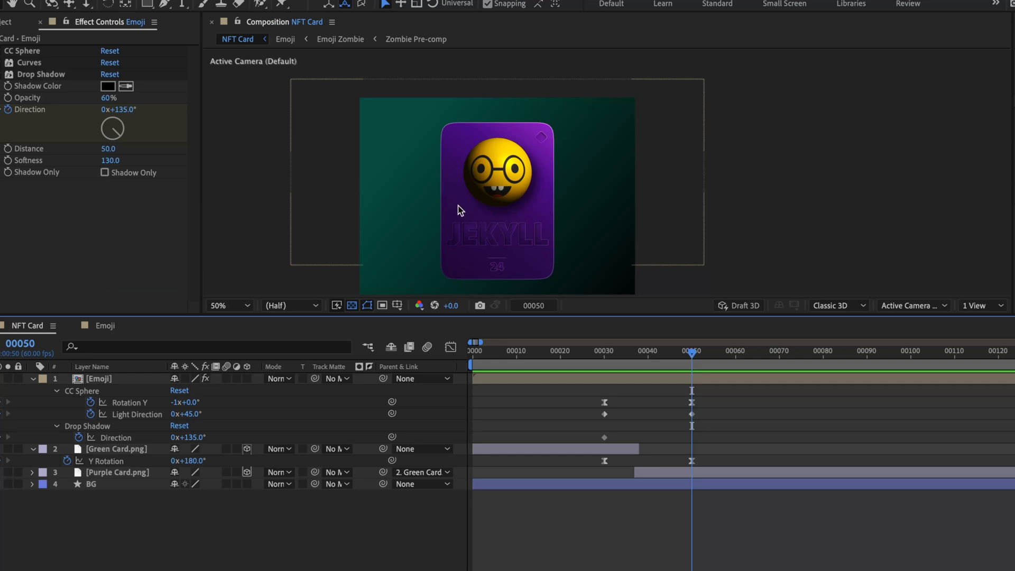
{"action": "left_click_drag", "start_coordinate": [120, 138], "coordinate": [90, 148]}
{"action": "left_click", "coordinate": [118, 109]}
{"action": "type", "text": "225"}
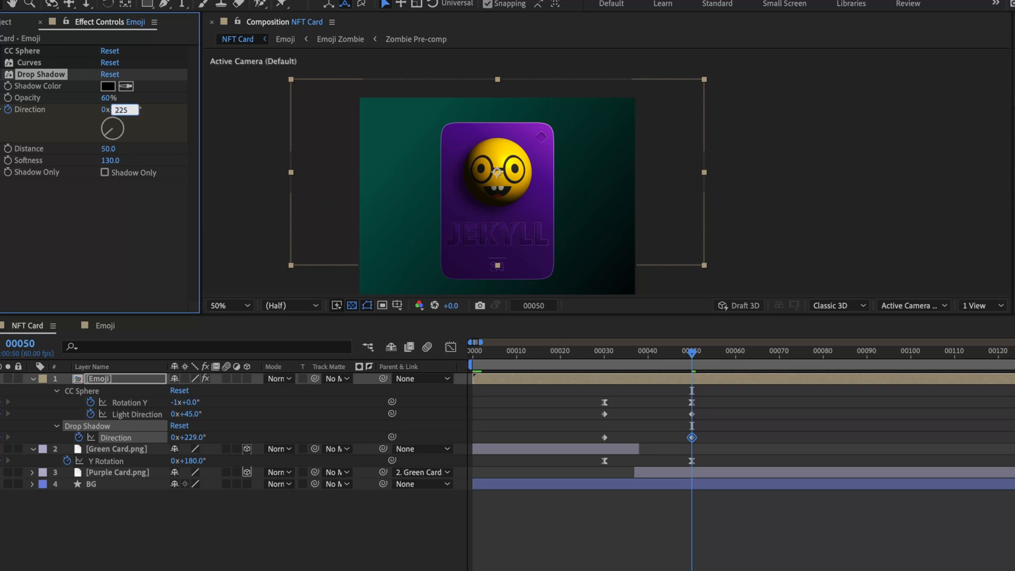
{"action": "key", "text": "Return"}
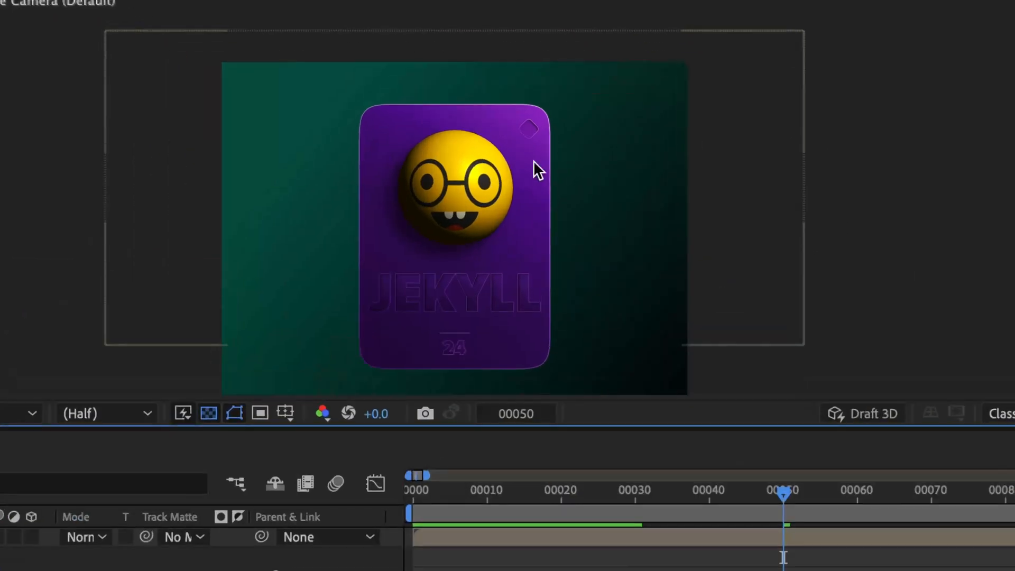
Compare the emoji's lighting and drop shadow at frames 30 and 50, and return to frame 50.
{"action": "scroll", "coordinate": [534, 160], "scroll_direction": "up", "scroll_amount": 1}
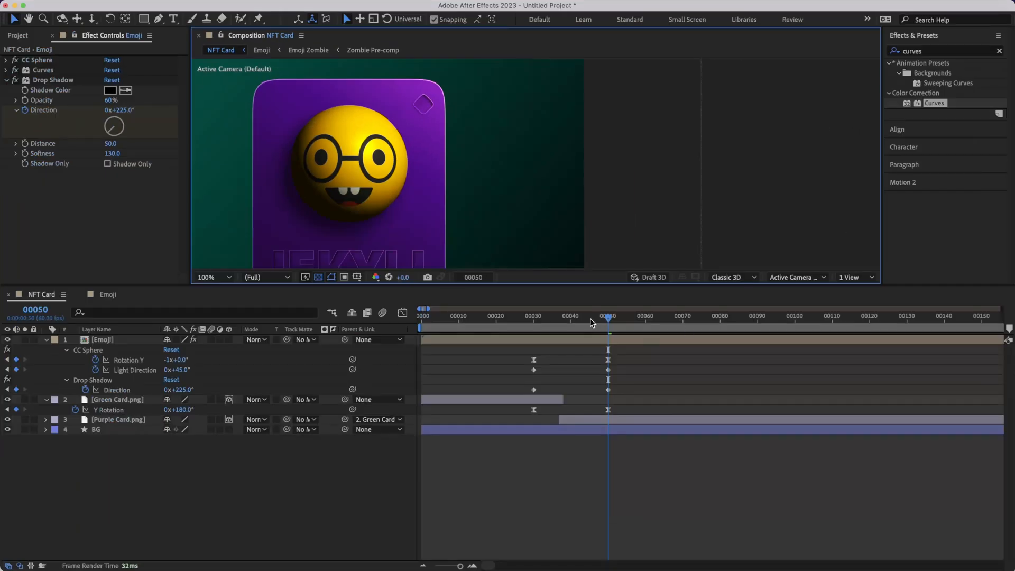
{"action": "left_click", "coordinate": [700, 398]}
{"action": "left_click_drag", "start_coordinate": [600, 318], "coordinate": [533, 317]}
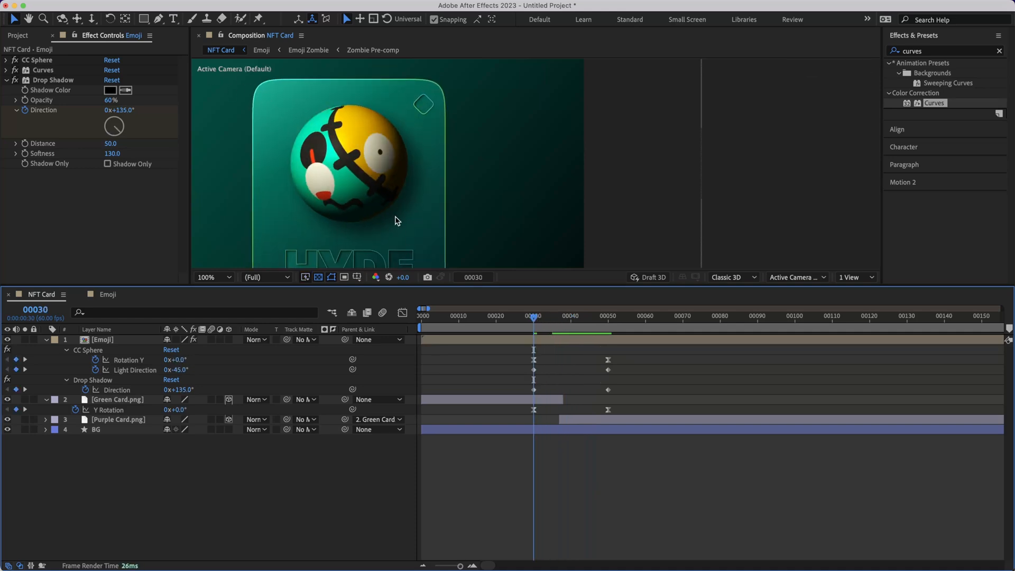
{"action": "scroll", "coordinate": [397, 221], "scroll_direction": "down", "scroll_amount": 2}
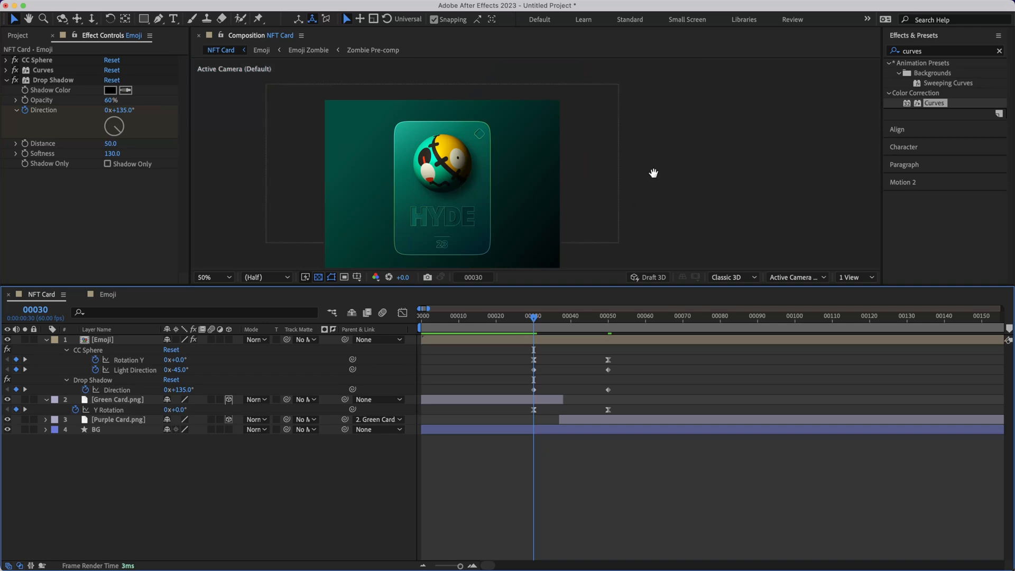
{"action": "left_click_drag", "start_coordinate": [533, 318], "coordinate": [610, 330]}
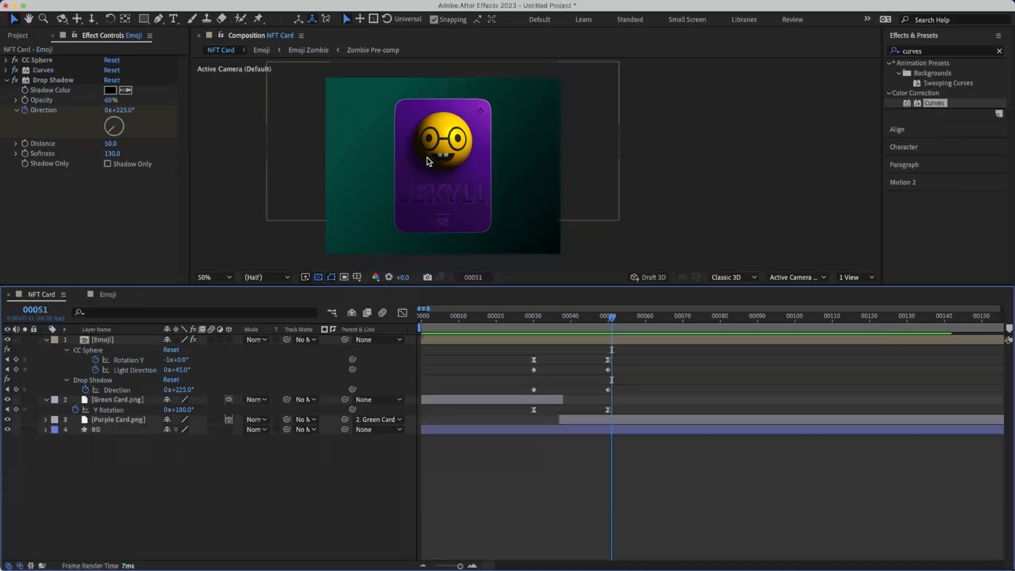
{"action": "mouse_move", "coordinate": [621, 325]}
{"action": "left_mouse_down"}
{"action": "mouse_move", "coordinate": [538, 324]}
{"action": "mouse_move", "coordinate": [638, 318]}
{"action": "mouse_move", "coordinate": [609, 321]}
{"action": "left_mouse_up"}
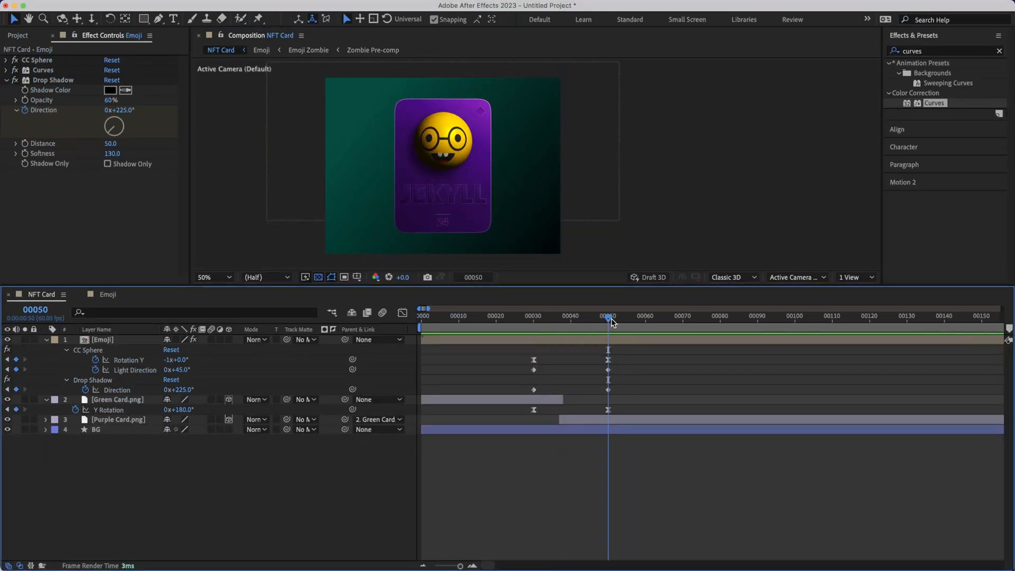
Brighten the Emoji layer by raising both RGB curve points in its Curves effect, and collapse the effect's settings.
{"action": "left_click", "coordinate": [7, 80]}
{"action": "left_click", "coordinate": [6, 69]}
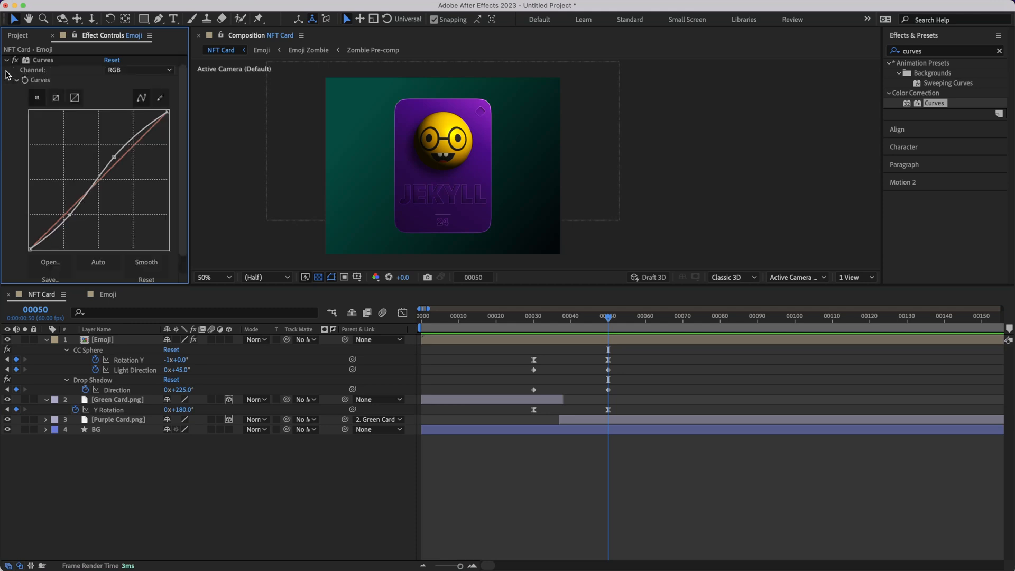
{"action": "left_click_drag", "start_coordinate": [114, 158], "coordinate": [111, 156]}
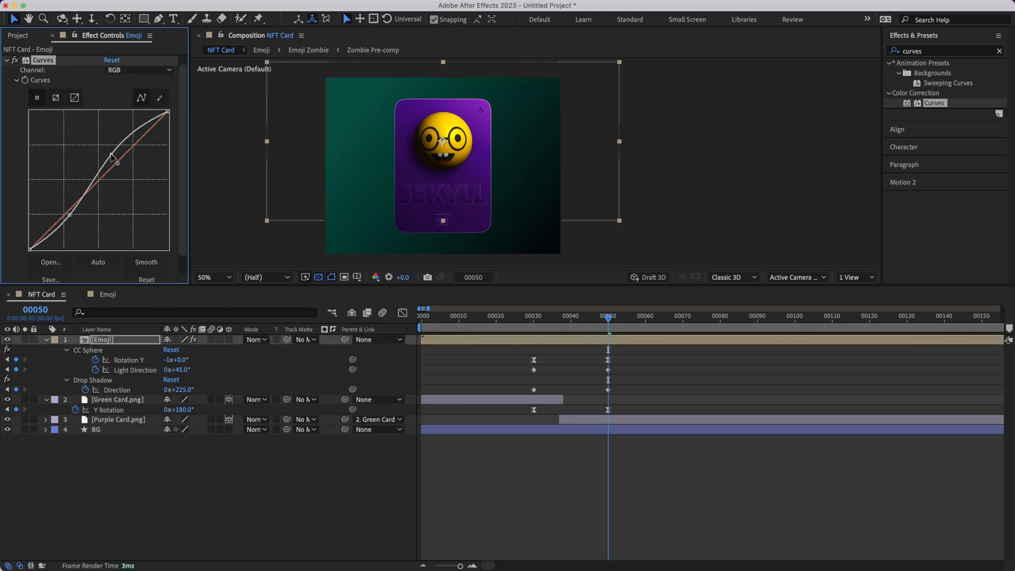
{"action": "left_click_drag", "start_coordinate": [68, 215], "coordinate": [67, 212]}
{"action": "left_click_drag", "start_coordinate": [112, 158], "coordinate": [109, 152]}
{"action": "left_click_drag", "start_coordinate": [69, 213], "coordinate": [70, 204]}
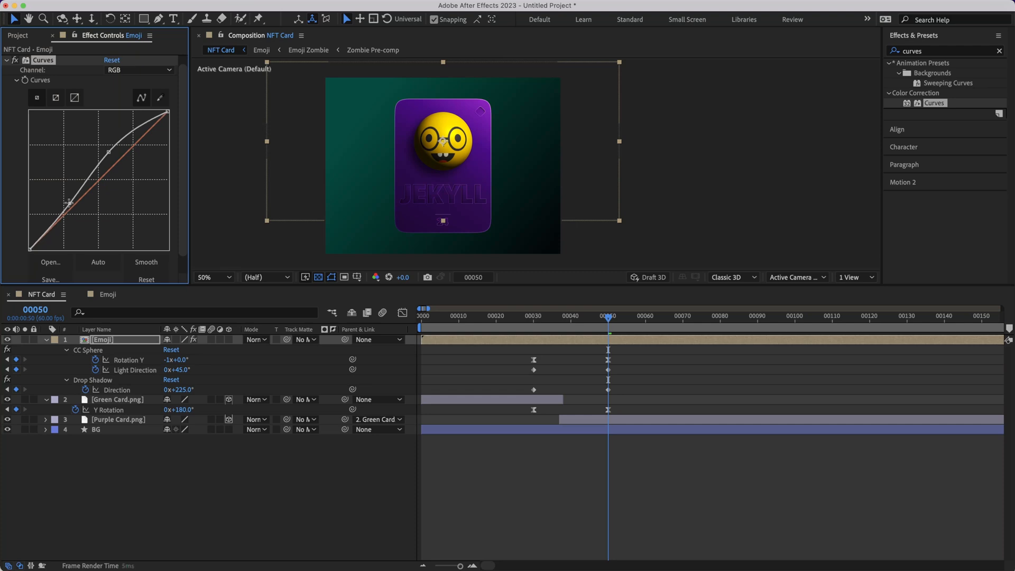
{"action": "left_click", "coordinate": [682, 148]}
{"action": "mouse_move", "coordinate": [608, 317]}
{"action": "left_mouse_down"}
{"action": "mouse_move", "coordinate": [525, 318]}
{"action": "mouse_move", "coordinate": [619, 320]}
{"action": "left_mouse_up"}
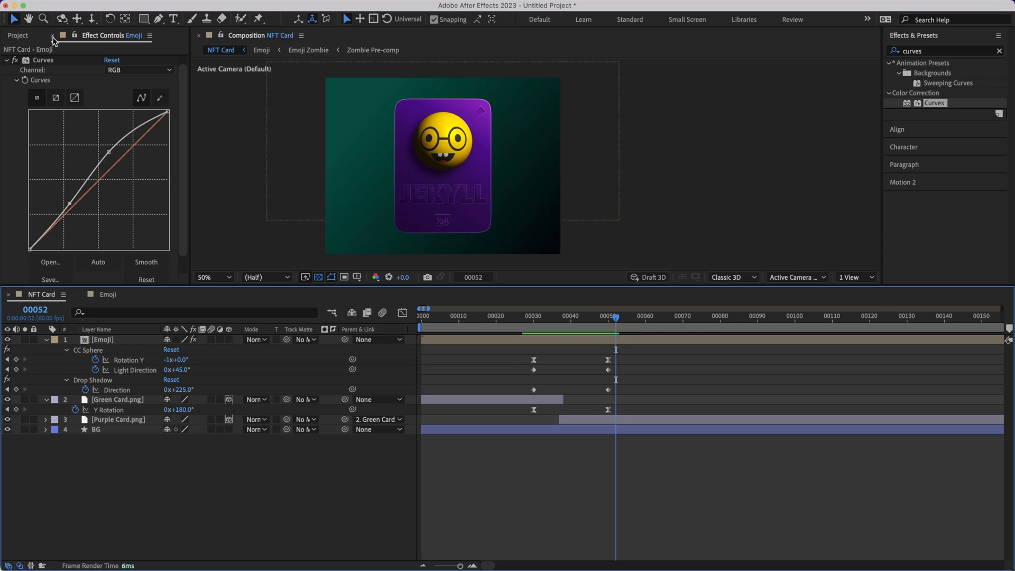
{"action": "left_click", "coordinate": [8, 60]}
Ease the Light Direction and Drop Shadow Direction keyframes with Motion 2, applying 40 at frame 30 and 80 at frame 50.
{"action": "left_click", "coordinate": [479, 480]}
{"action": "key", "text": "u"}
{"action": "key", "text": "u"}
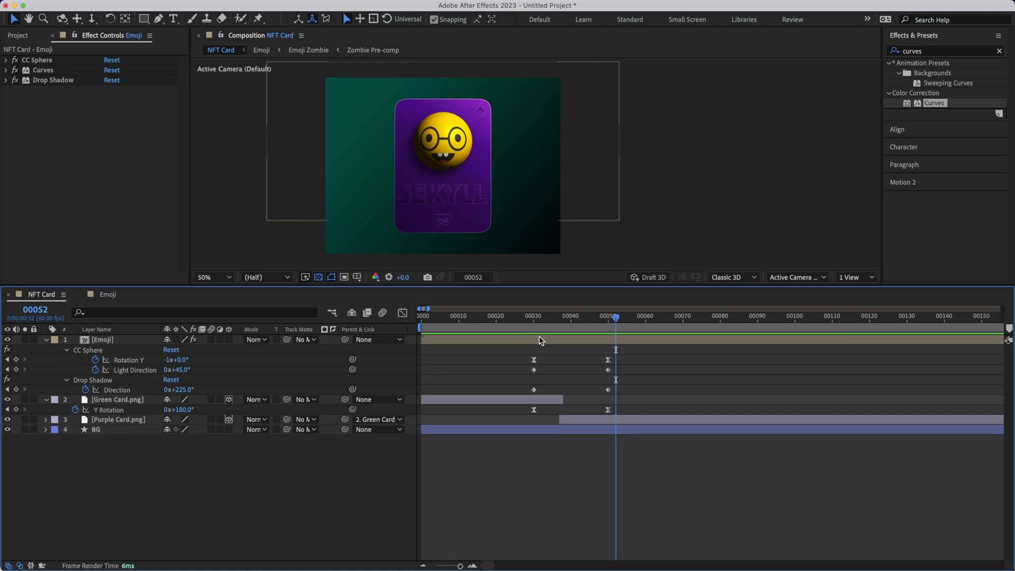
{"action": "left_click_drag", "start_coordinate": [541, 366], "coordinate": [520, 392]}
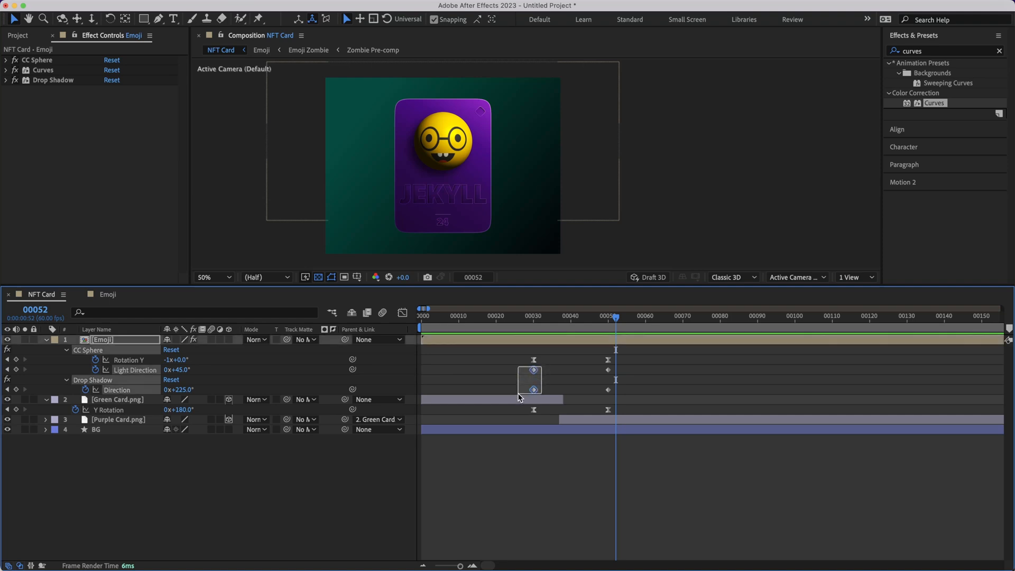
{"action": "left_click", "coordinate": [962, 36]}
{"action": "left_click", "coordinate": [909, 108]}
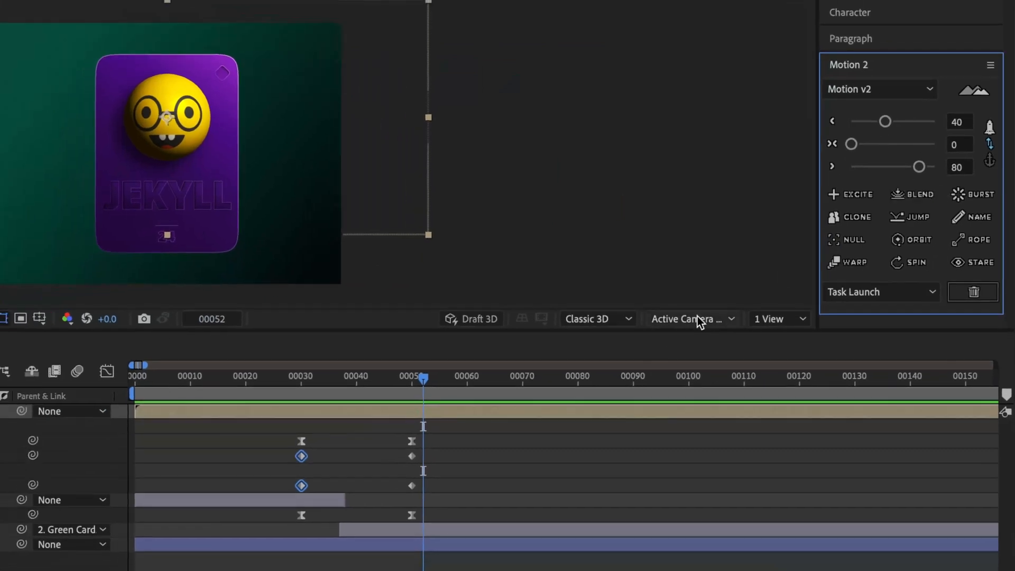
{"action": "left_click", "coordinate": [886, 123]}
{"action": "left_click_drag", "start_coordinate": [434, 454], "coordinate": [390, 496]}
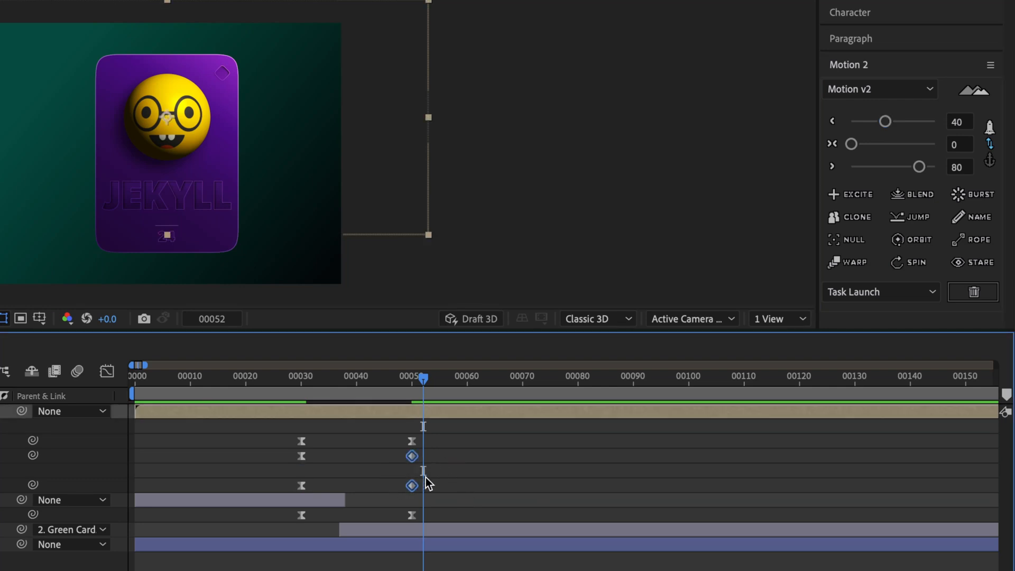
{"action": "left_click", "coordinate": [920, 167]}
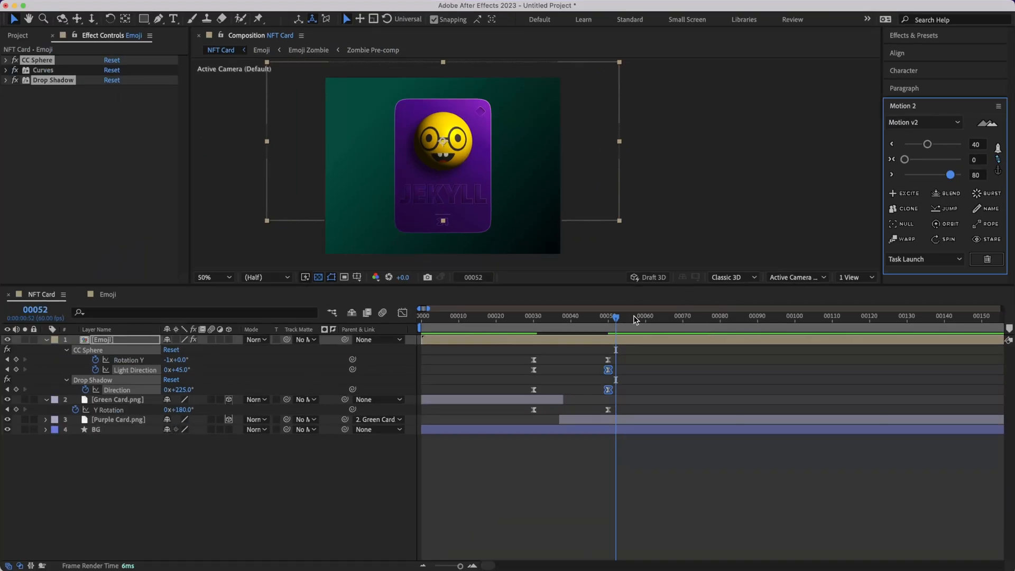
Preview the card flip with the eased light and shadow directions, and return to frame 30.
{"action": "left_click_drag", "start_coordinate": [633, 316], "coordinate": [492, 316]}
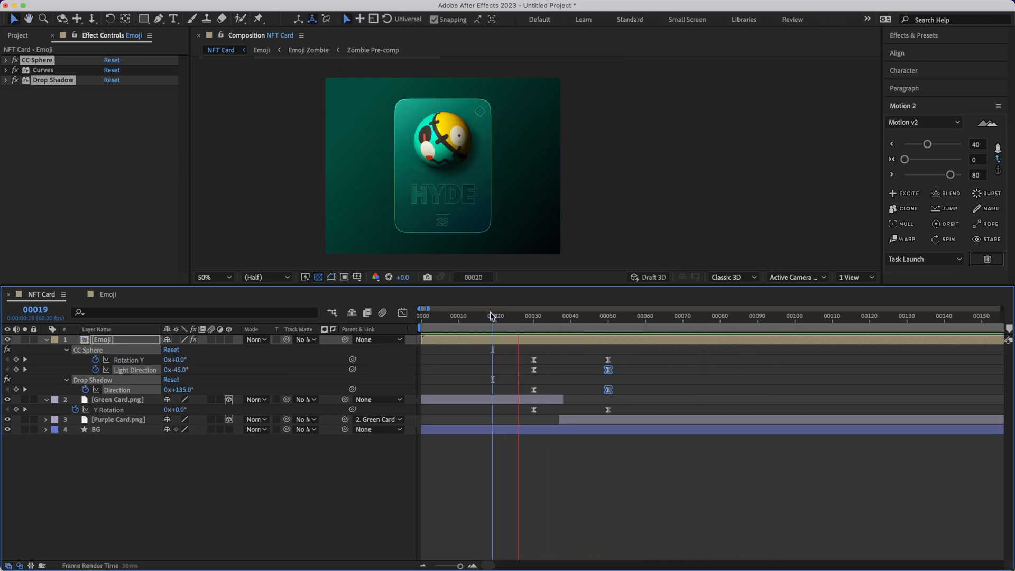
{"action": "key", "text": "space"}
{"action": "left_click_drag", "start_coordinate": [515, 321], "coordinate": [630, 338]}
{"action": "key", "text": "space"}
{"action": "left_click", "coordinate": [641, 319]}
{"action": "left_click_drag", "start_coordinate": [633, 320], "coordinate": [532, 341]}
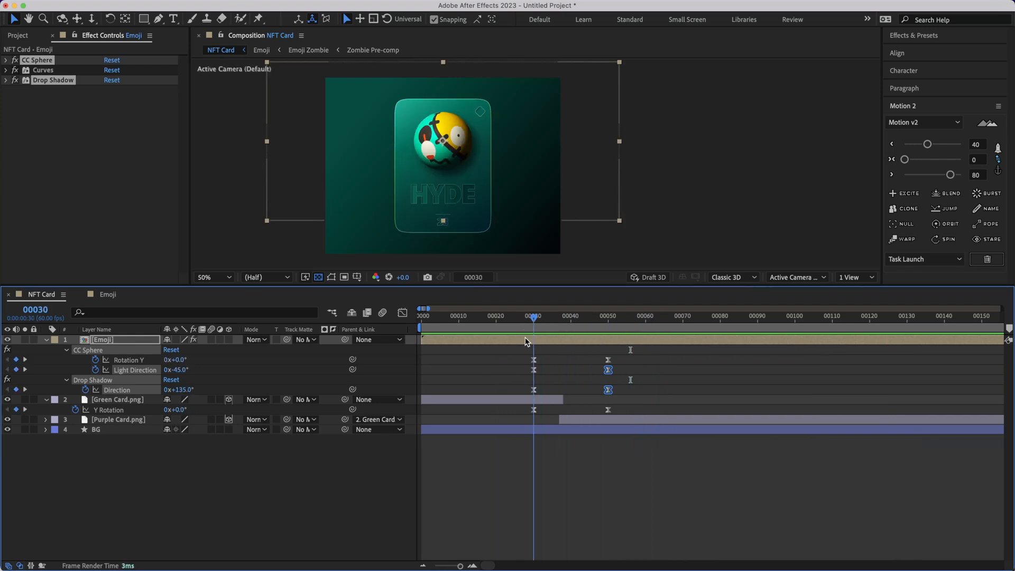
Enlarge the composition viewer's area to fit the whole card background, and deselect all layers.
{"action": "left_click", "coordinate": [537, 250]}
{"action": "key", "text": "comma"}
{"action": "key", "text": "period"}
{"action": "key", "text": "space"}
{"action": "left_click_drag", "start_coordinate": [695, 137], "coordinate": [676, 151]}
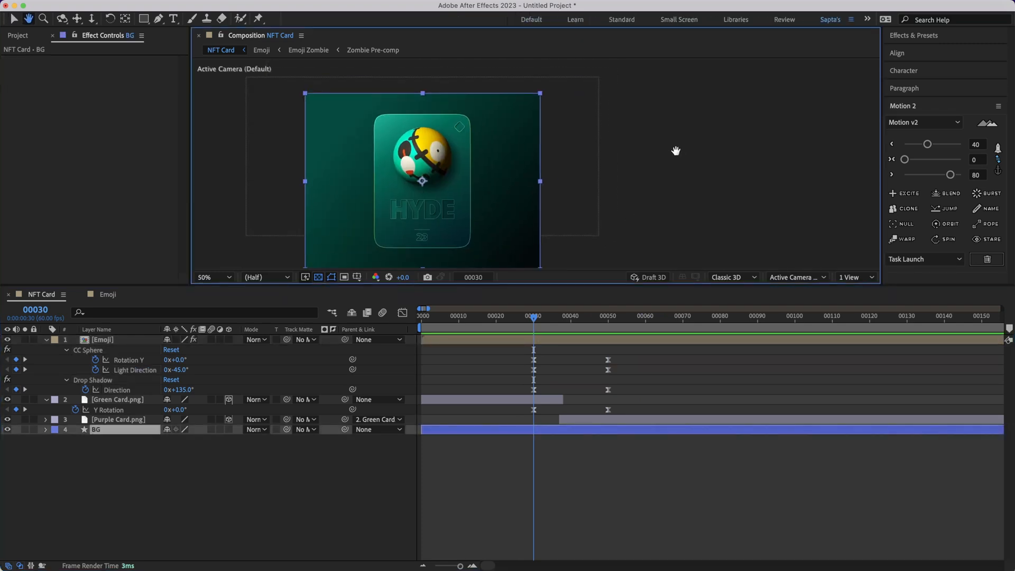
{"action": "left_click_drag", "start_coordinate": [609, 287], "coordinate": [612, 330]}
{"action": "key", "text": "F2"}
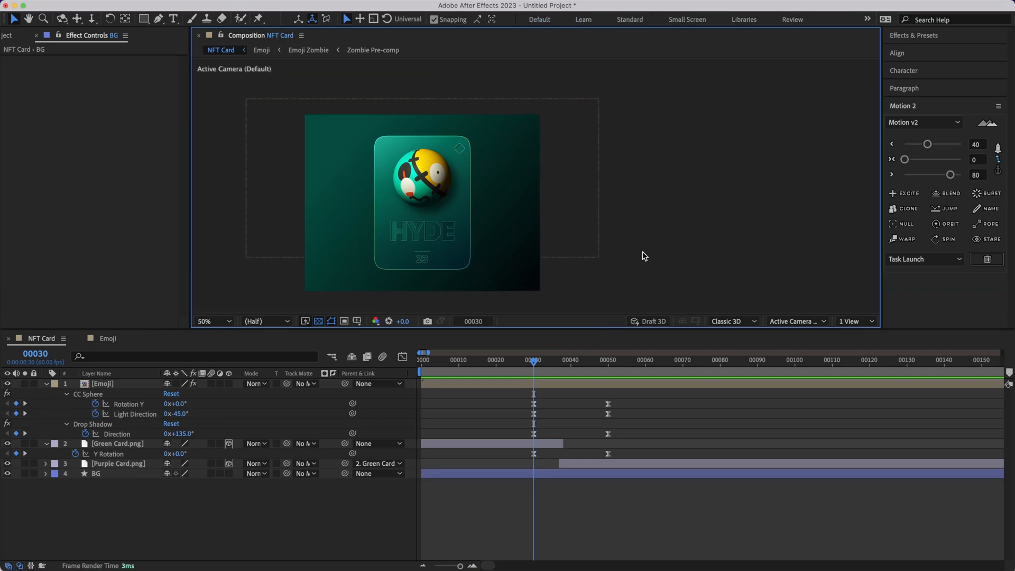
Expand the BG layer's contents down to Rectangle 1's Gradient Fill 1 settings, and select that gradient fill.
{"action": "left_click", "coordinate": [96, 473]}
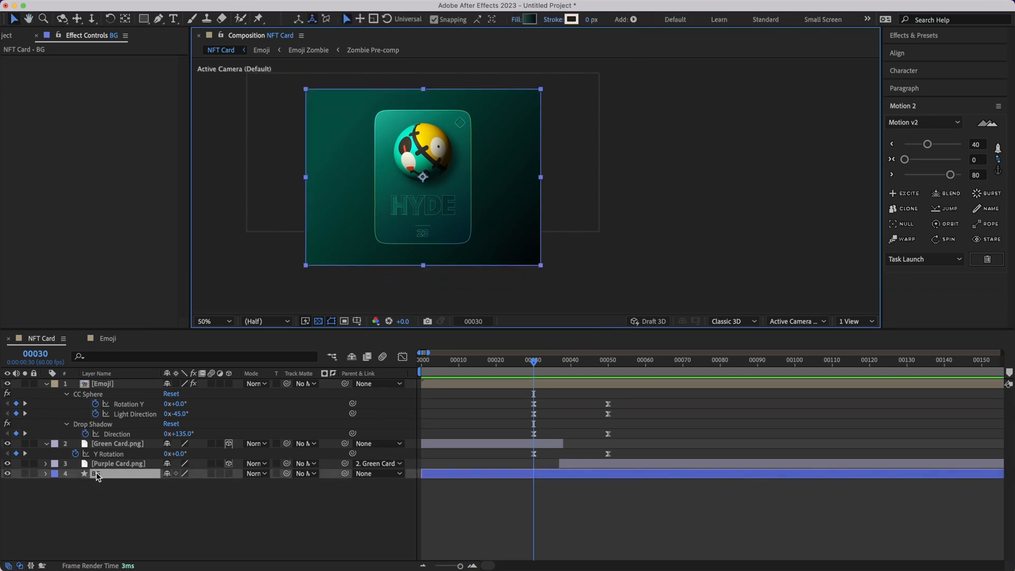
{"action": "left_click", "coordinate": [46, 474]}
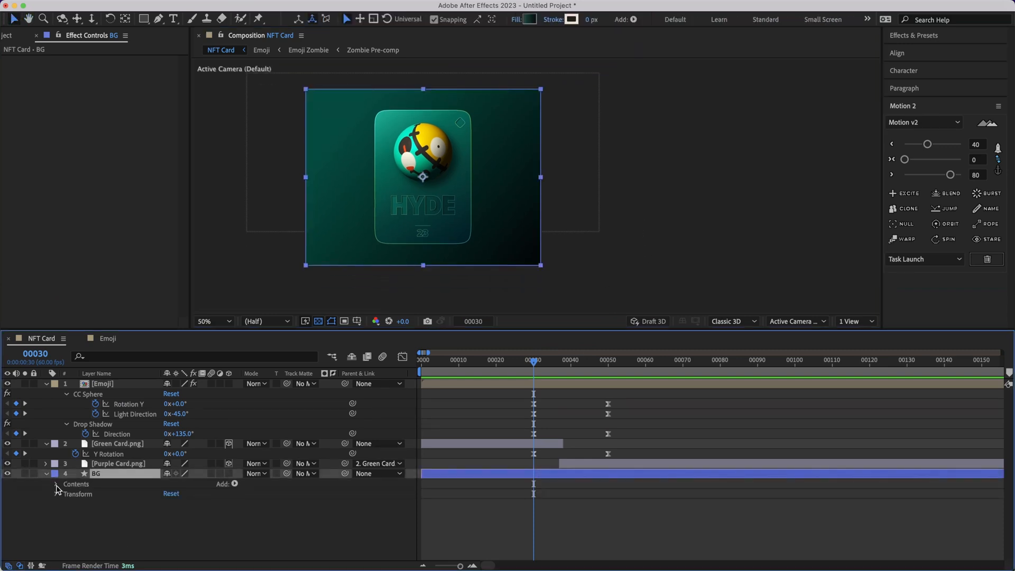
{"action": "left_click", "coordinate": [56, 485]}
{"action": "left_click", "coordinate": [66, 493]}
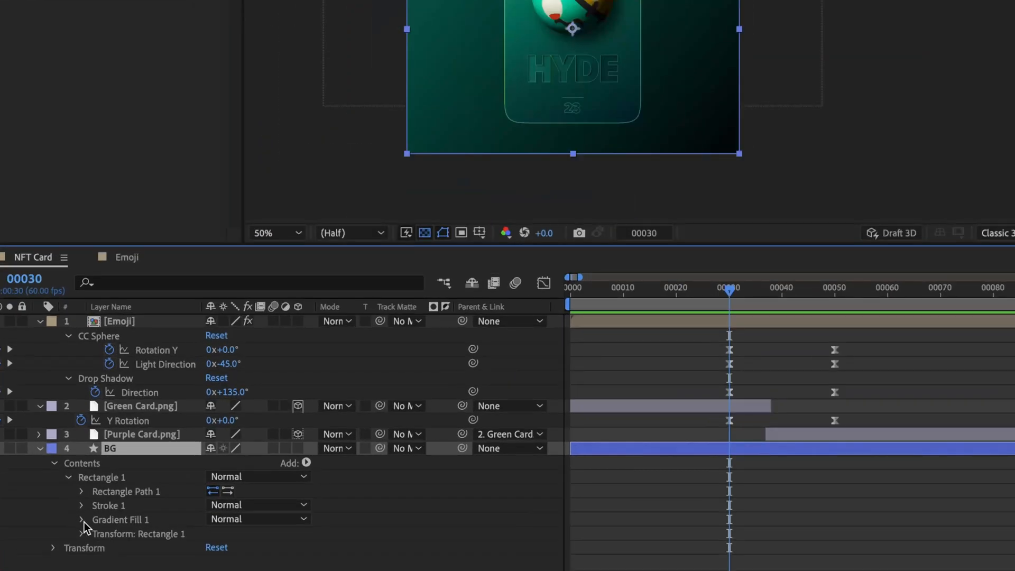
{"action": "left_click", "coordinate": [81, 520]}
{"action": "scroll", "coordinate": [93, 526], "scroll_direction": "down", "scroll_amount": 4}
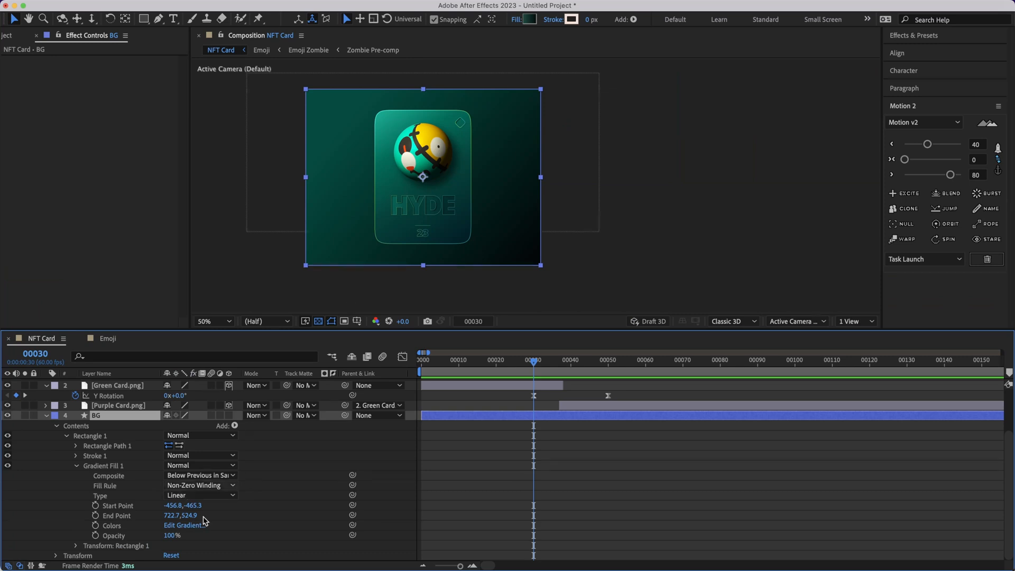
{"action": "left_click", "coordinate": [113, 469]}
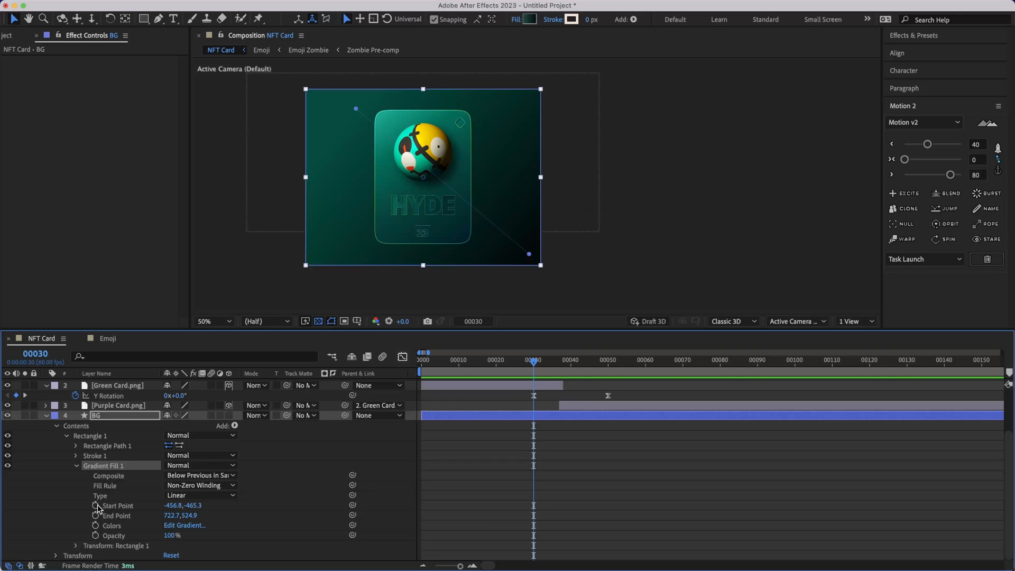
Start keyframing the gradient fill's Start Point, End Point and Colors at frame 30, and show only keyframed properties.
{"action": "left_click", "coordinate": [96, 506]}
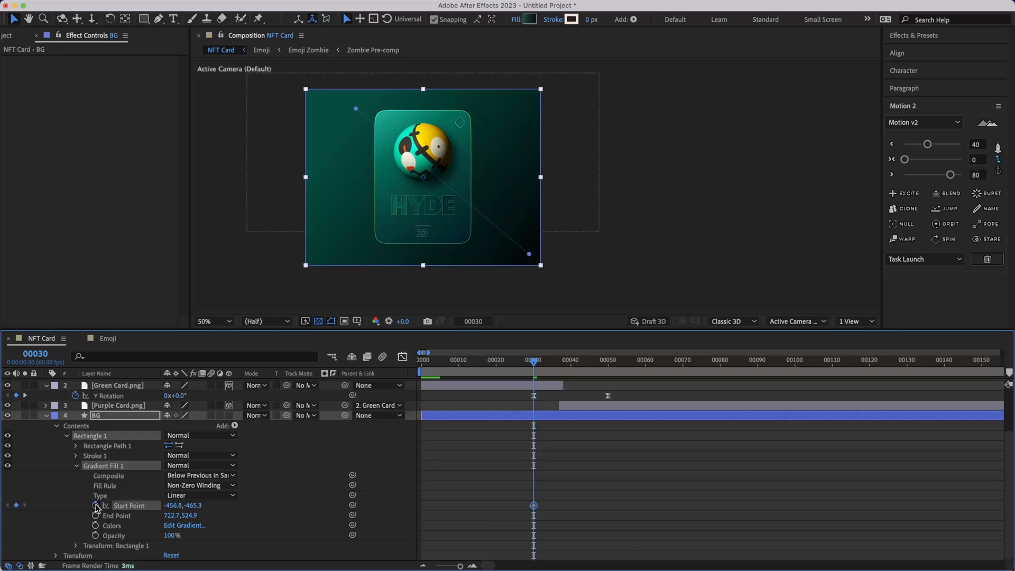
{"action": "left_click", "coordinate": [96, 516]}
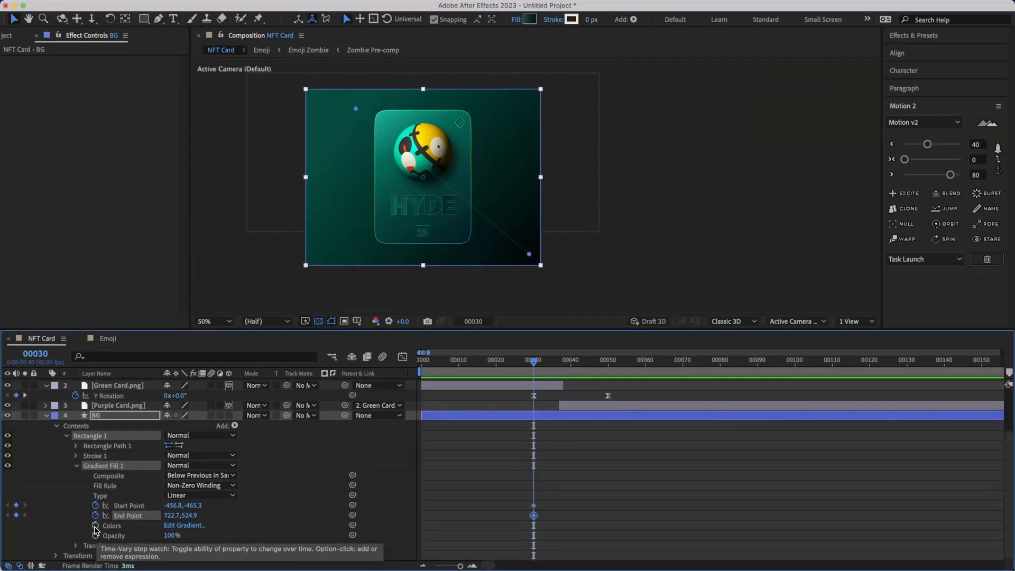
{"action": "left_click", "coordinate": [96, 526]}
{"action": "left_click", "coordinate": [600, 487]}
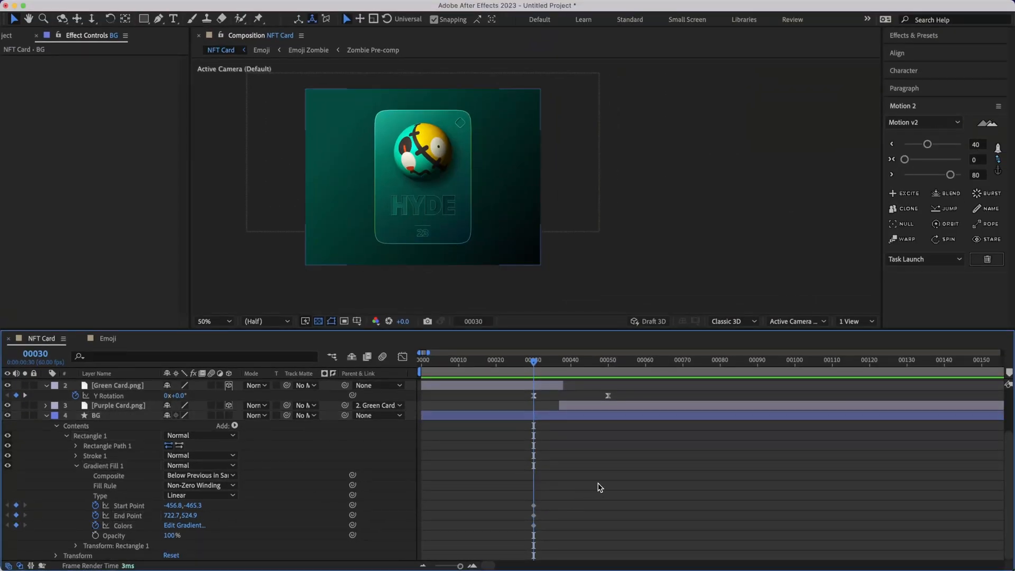
{"action": "key", "text": "u"}
{"action": "key", "text": "u"}
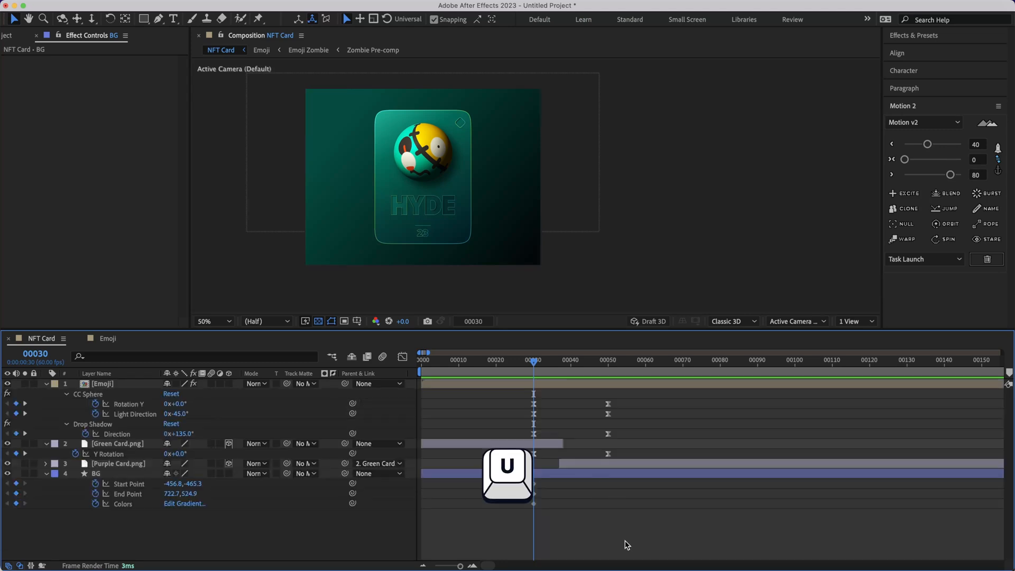
Go to frame 50, and select the BG layer's Gradient Fill 1 to show its gradient handles.
{"action": "left_click_drag", "start_coordinate": [532, 360], "coordinate": [609, 360]}
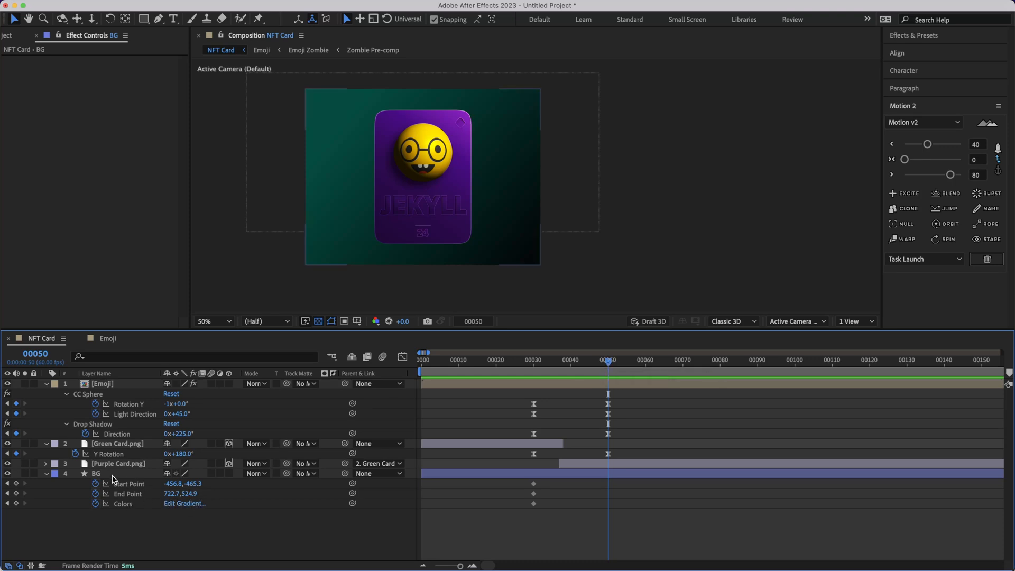
{"action": "left_click", "coordinate": [87, 476]}
{"action": "left_click", "coordinate": [52, 473]}
{"action": "left_click", "coordinate": [46, 474]}
{"action": "left_click", "coordinate": [46, 474]}
{"action": "left_click", "coordinate": [46, 474]}
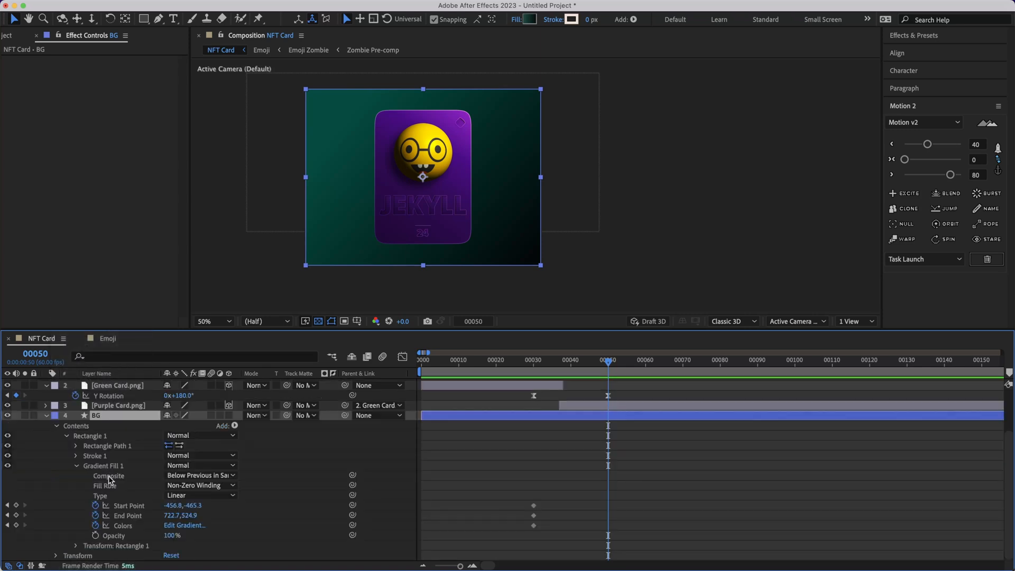
{"action": "left_click", "coordinate": [116, 467]}
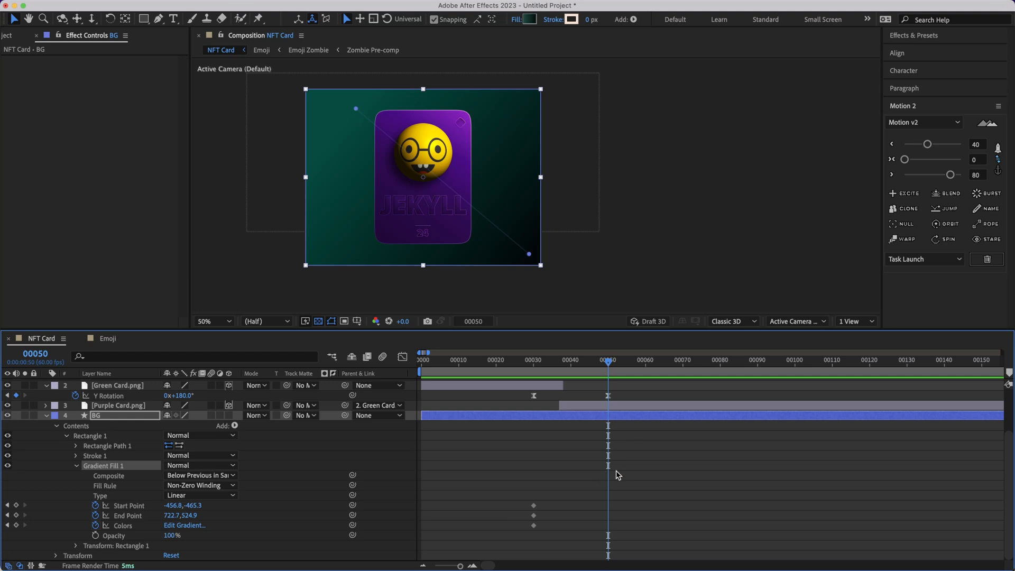
Collapse the BG layer's properties, and reselect the layer.
{"action": "left_click", "coordinate": [47, 415]}
{"action": "left_click", "coordinate": [112, 510]}
{"action": "left_click", "coordinate": [108, 474]}
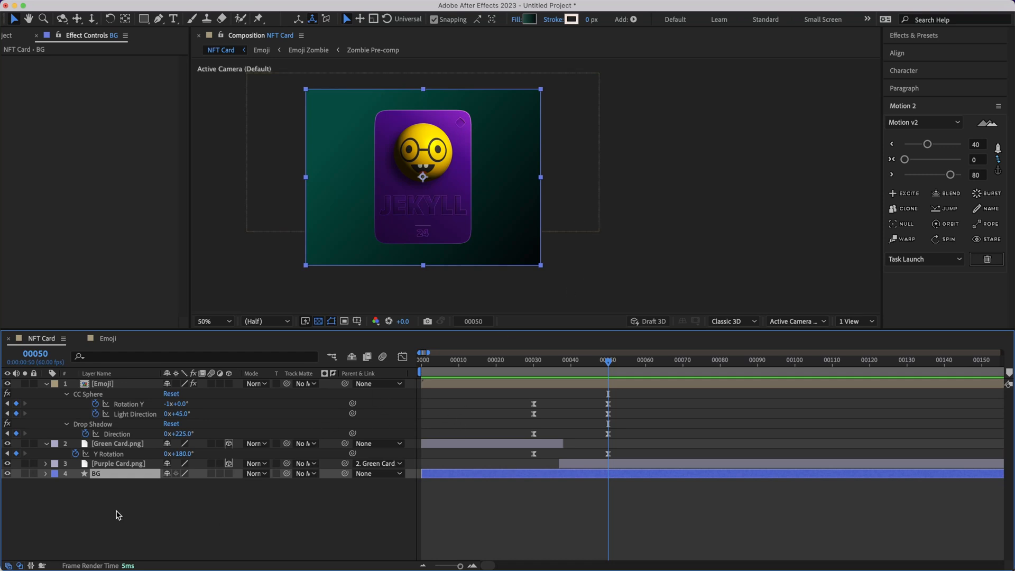
At frame 50, move the BG gradient's start point to about 403, -432.3 and its end point to about -710.8, 557.4.
{"action": "left_click", "coordinate": [47, 473]}
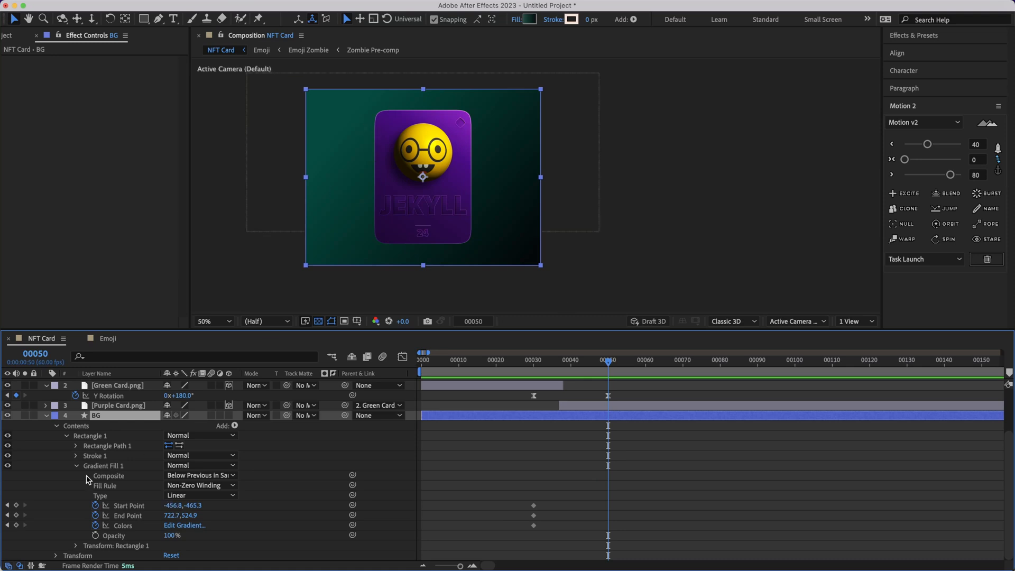
{"action": "left_click", "coordinate": [102, 466]}
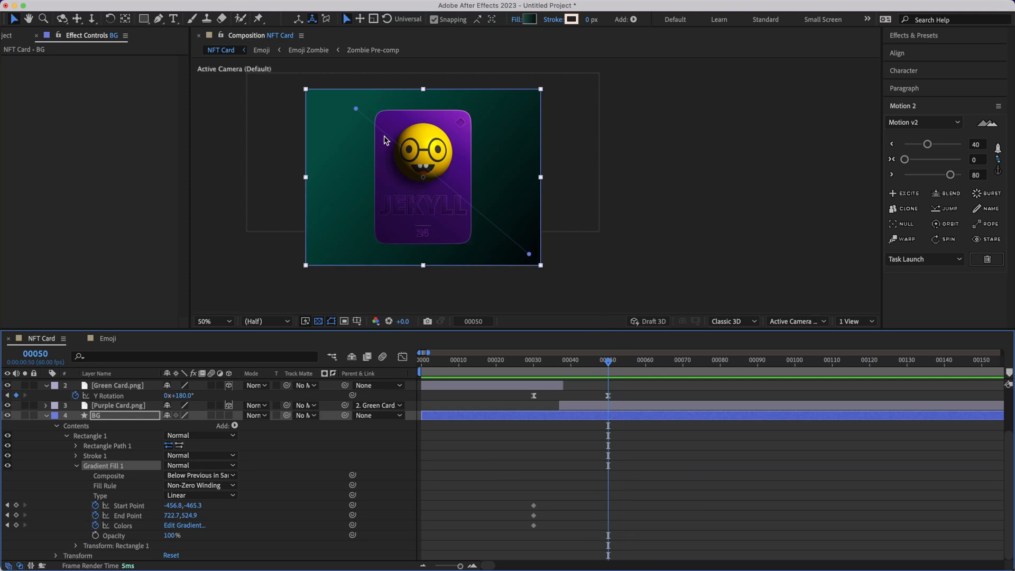
{"action": "left_click_drag", "start_coordinate": [356, 108], "coordinate": [481, 115]}
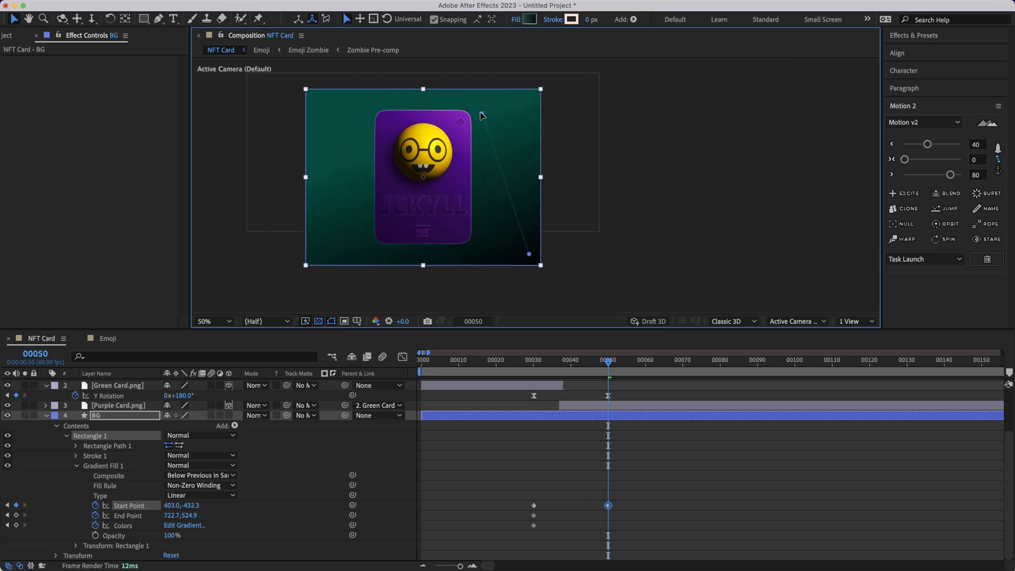
{"action": "left_click_drag", "start_coordinate": [531, 256], "coordinate": [318, 260]}
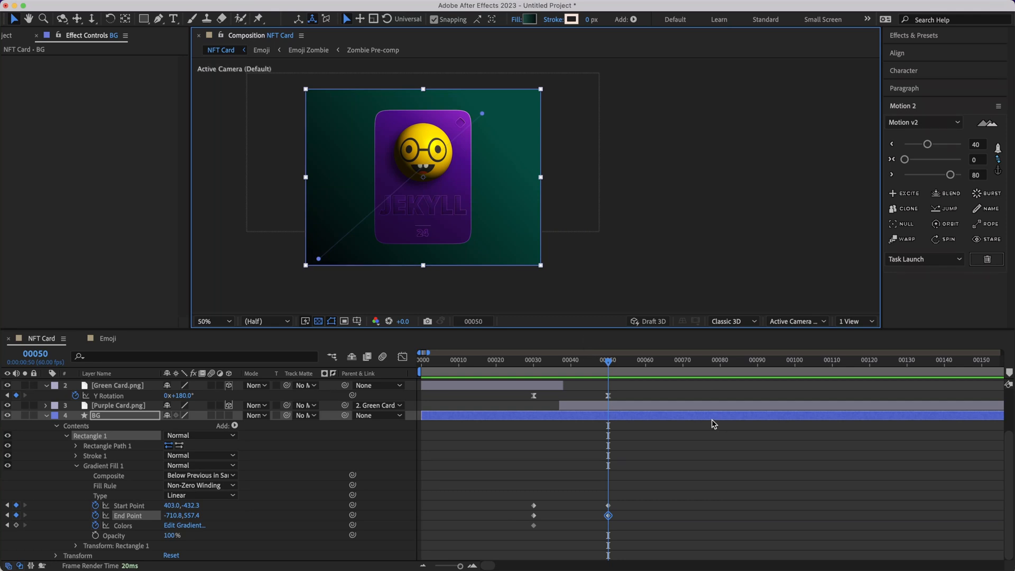
{"action": "left_click_drag", "start_coordinate": [615, 367], "coordinate": [548, 381]}
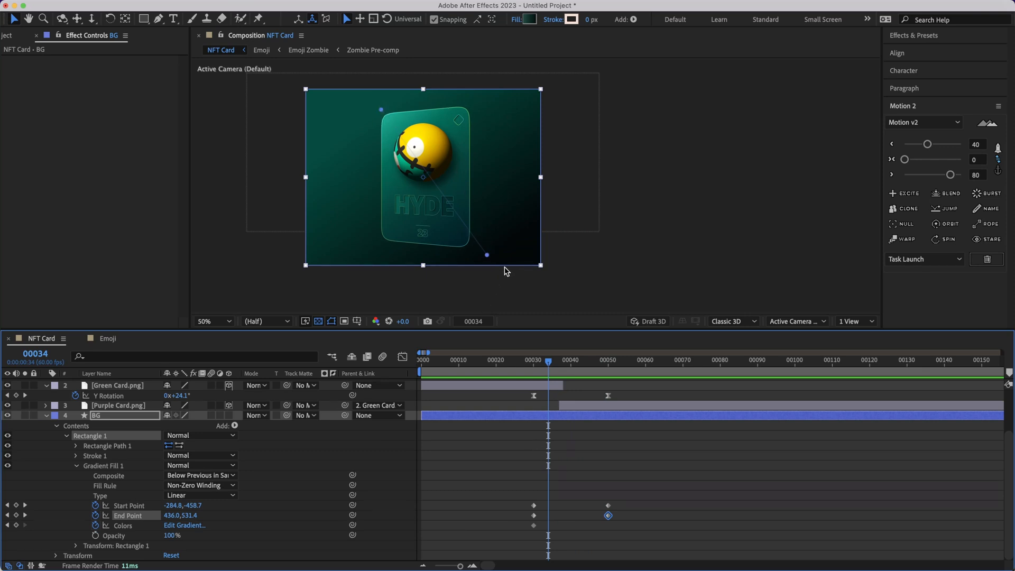
{"action": "left_click_drag", "start_coordinate": [567, 367], "coordinate": [611, 389]}
{"action": "left_click", "coordinate": [657, 492]}
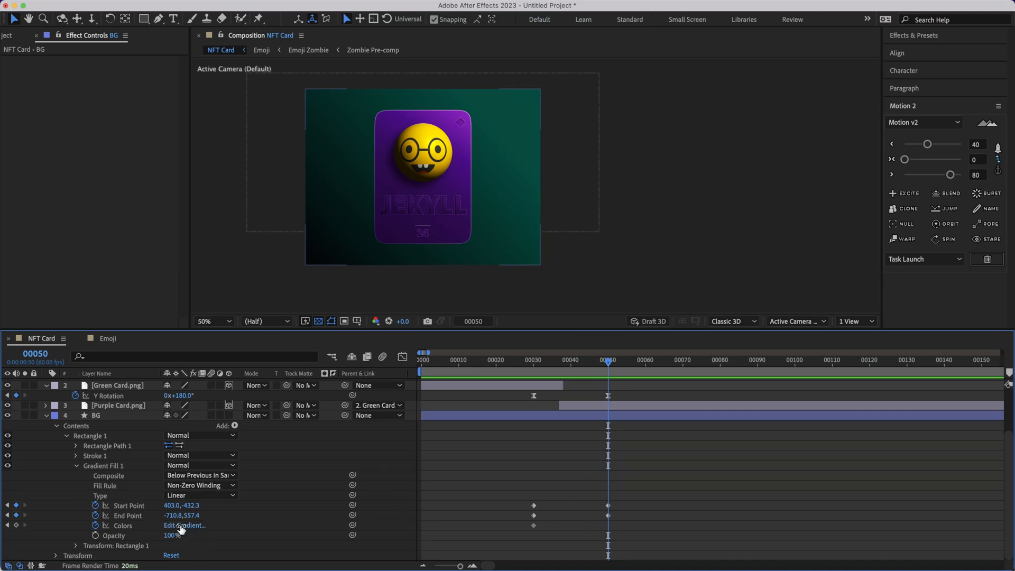
For the frame 50 gradient colors, sample the purple card for the start stop and darken it to 440267.
{"action": "left_click", "coordinate": [181, 527]}
{"action": "left_click_drag", "start_coordinate": [769, 26], "coordinate": [749, 36]}
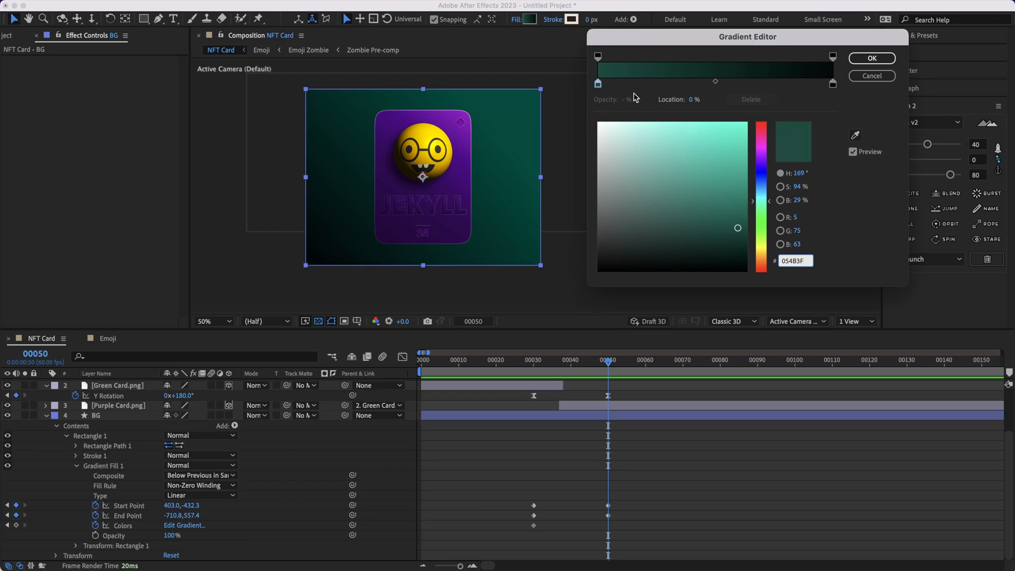
{"action": "left_click", "coordinate": [599, 85]}
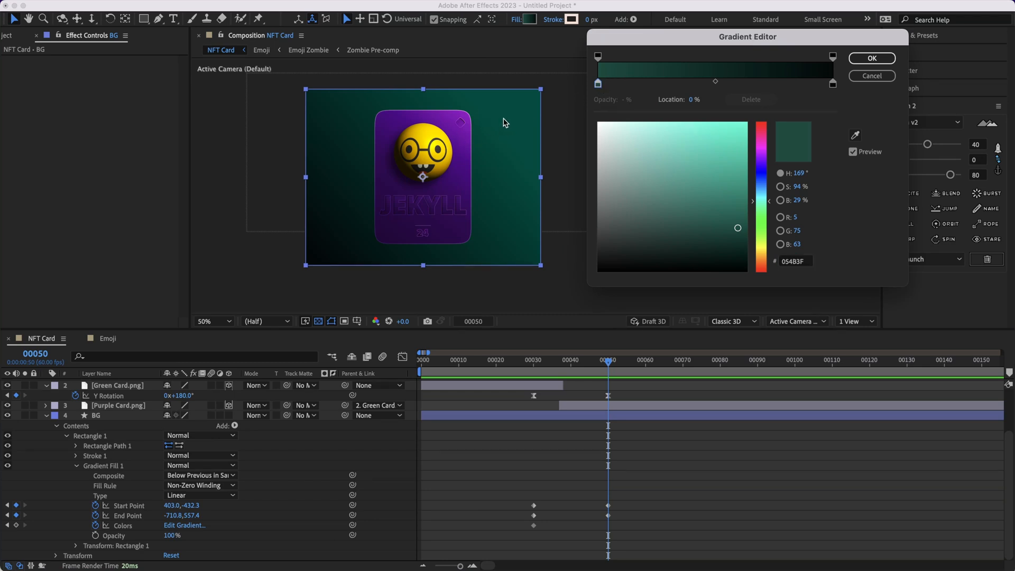
{"action": "left_click", "coordinate": [856, 137]}
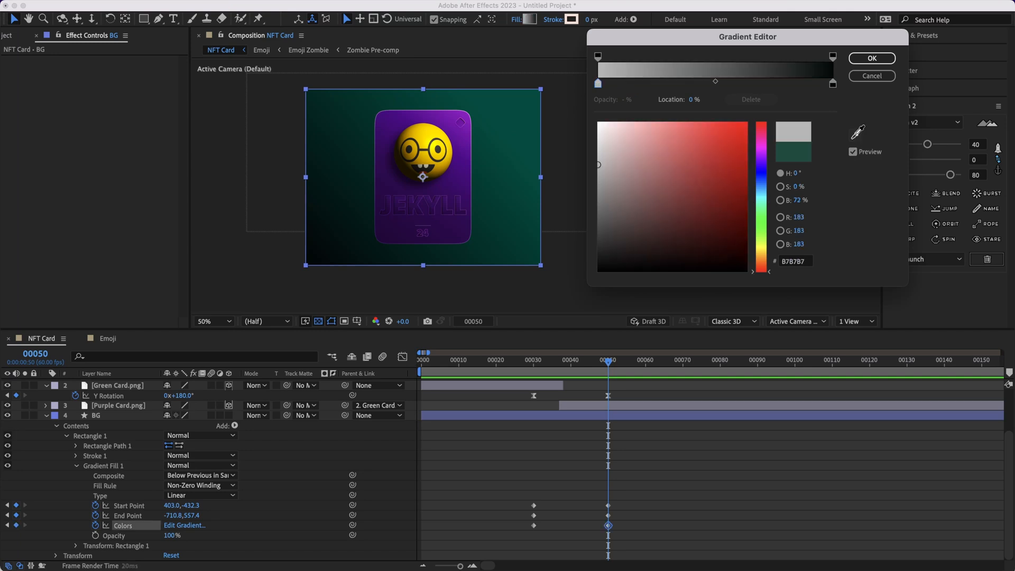
{"action": "left_click", "coordinate": [470, 112]}
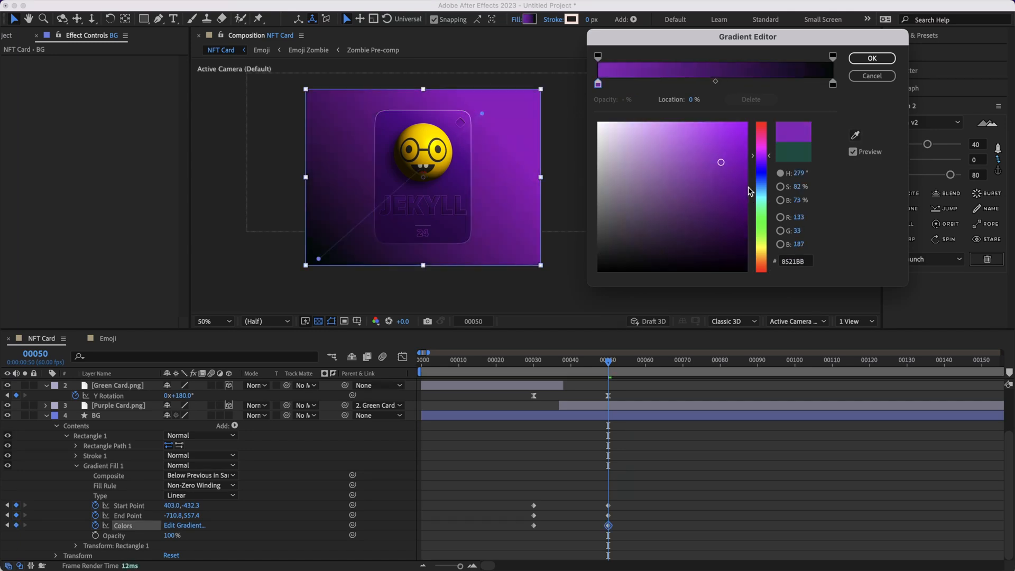
{"action": "left_click_drag", "start_coordinate": [722, 165], "coordinate": [743, 211]}
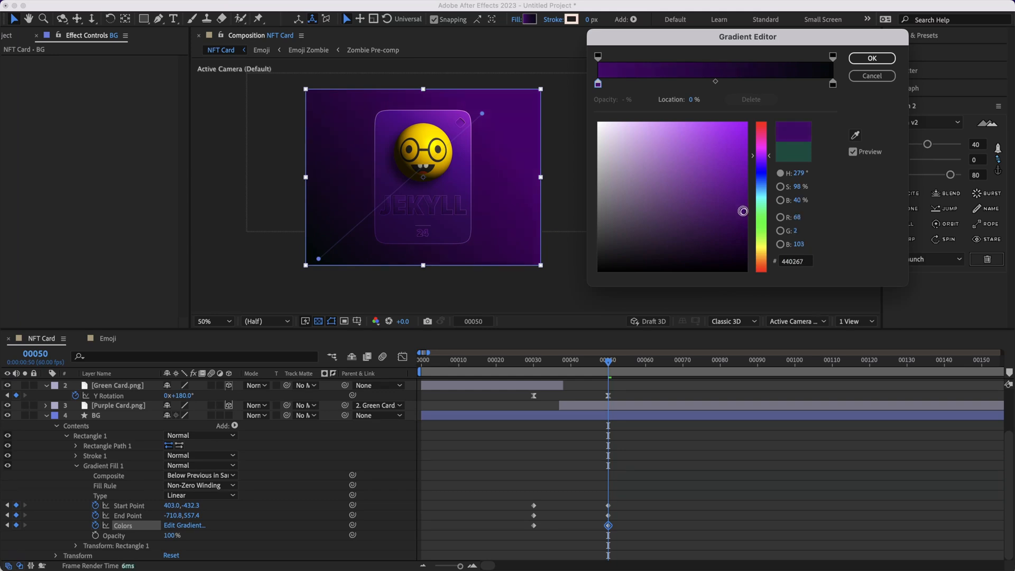
Sample the card's dark purple for the gradient's end stop and darken it to 0A0213.
{"action": "left_click", "coordinate": [833, 84]}
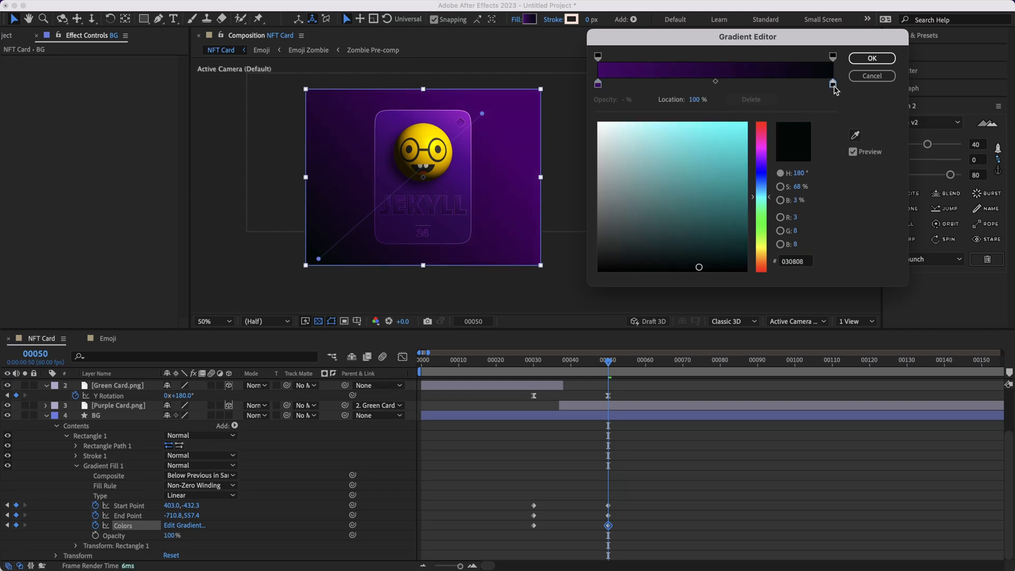
{"action": "left_click", "coordinate": [855, 135]}
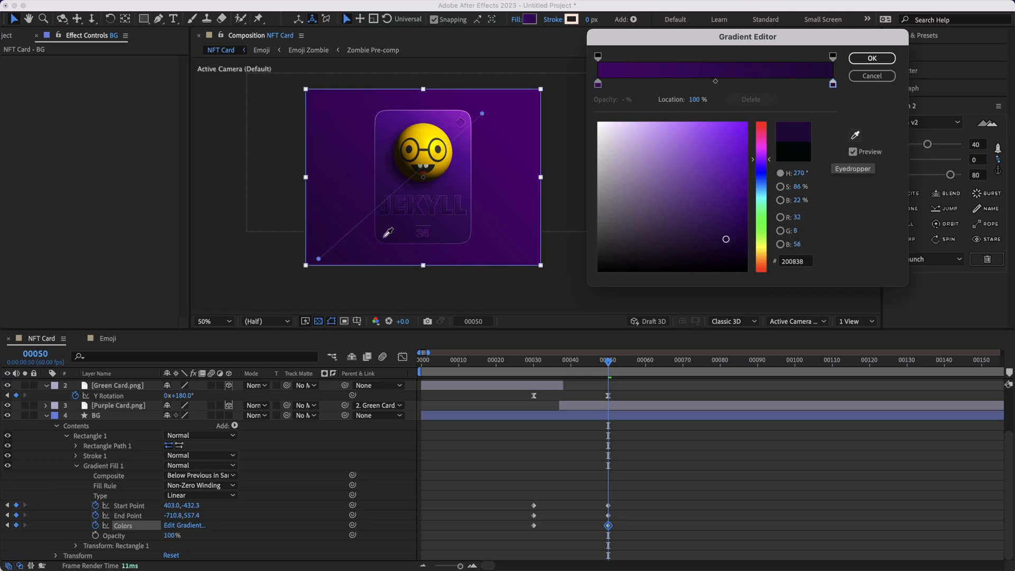
{"action": "left_click", "coordinate": [385, 241]}
{"action": "left_click_drag", "start_coordinate": [728, 238], "coordinate": [730, 259]}
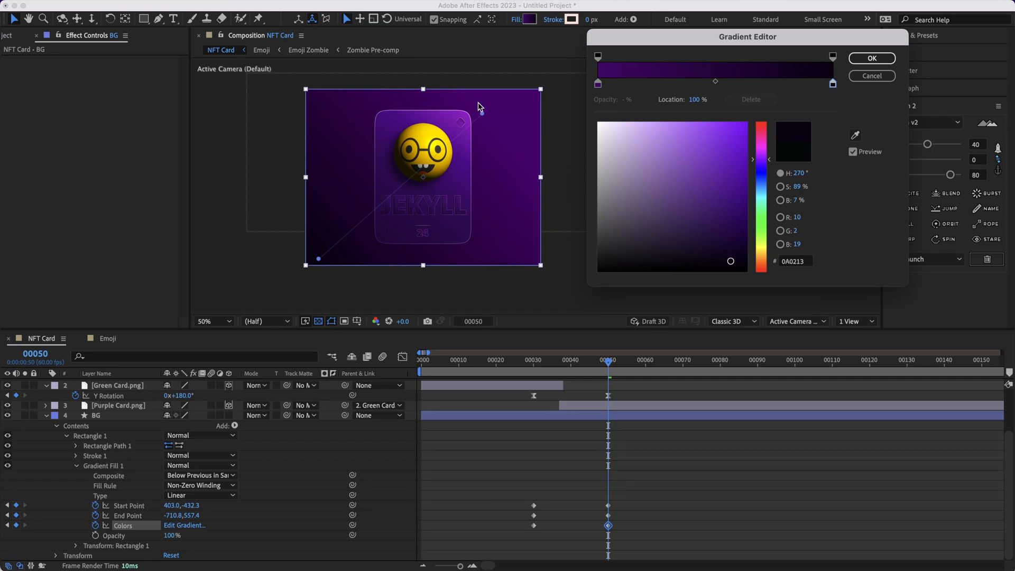
Darken the gradient's start stop slightly, accept the gradient colors, and scrub back to frame 26 to check the color change.
{"action": "left_click", "coordinate": [598, 83]}
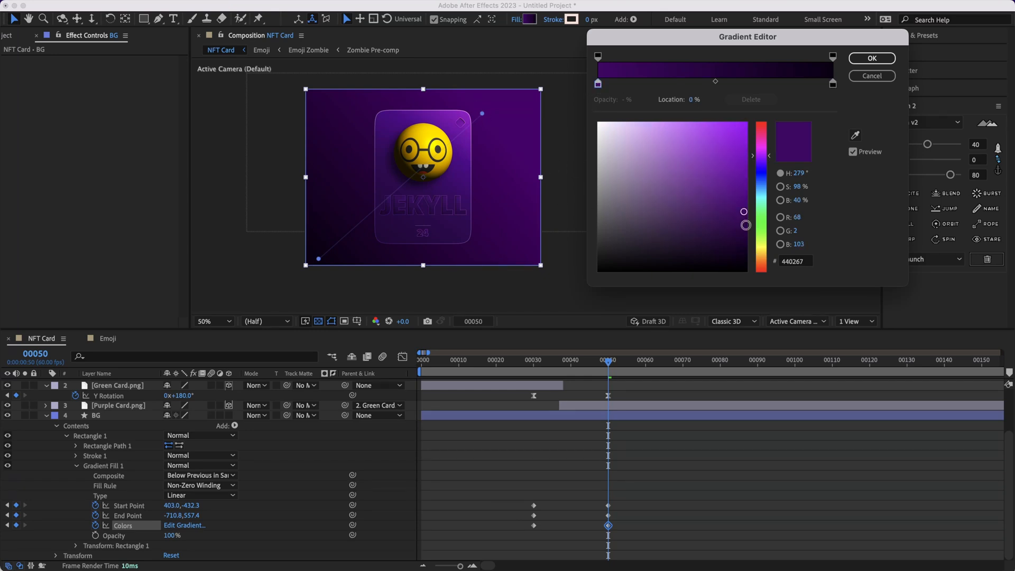
{"action": "left_click_drag", "start_coordinate": [739, 216], "coordinate": [743, 222]}
{"action": "left_click", "coordinate": [872, 58]}
{"action": "left_click_drag", "start_coordinate": [608, 361], "coordinate": [518, 362]}
{"action": "left_click", "coordinate": [584, 492]}
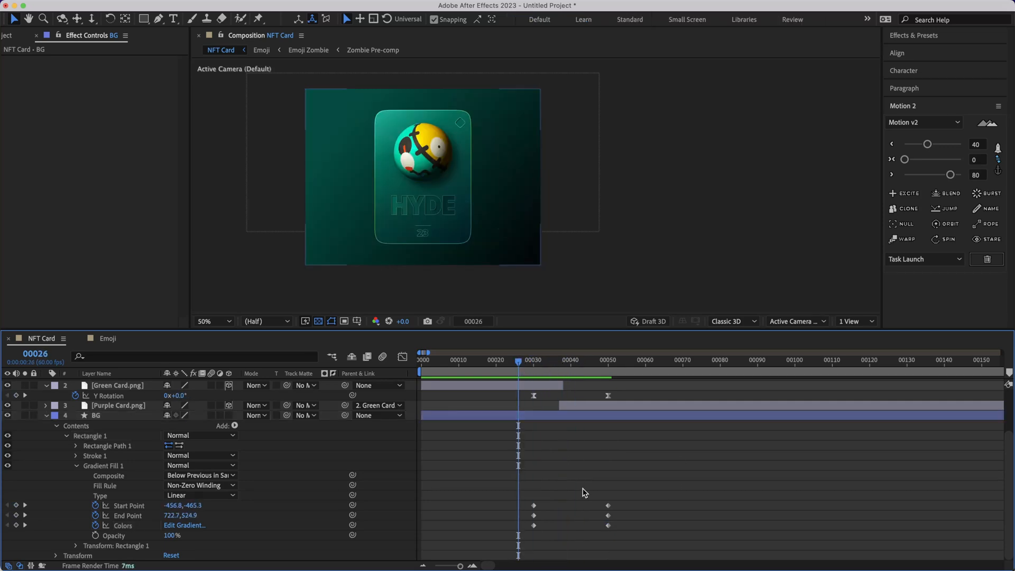
Ease the BG gradient's Start Point, End Point and Colors keyframes with Motion 2, using 40 at frame 30 and 80 at frame 50.
{"action": "left_click_drag", "start_coordinate": [554, 484], "coordinate": [517, 544]}
{"action": "left_click", "coordinate": [926, 144]}
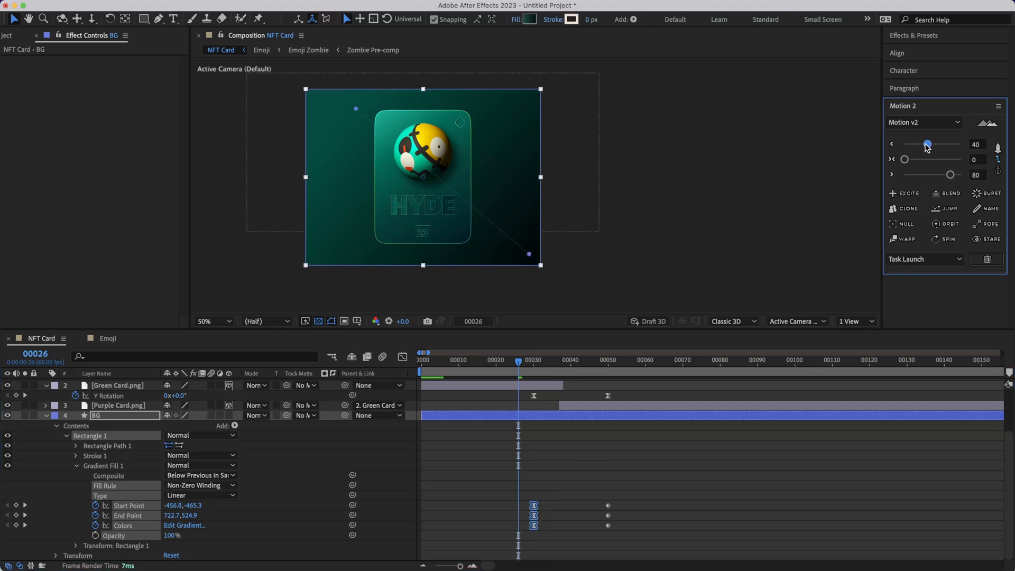
{"action": "left_click_drag", "start_coordinate": [625, 470], "coordinate": [588, 536]}
{"action": "left_click", "coordinate": [950, 173]}
{"action": "left_click", "coordinate": [686, 507]}
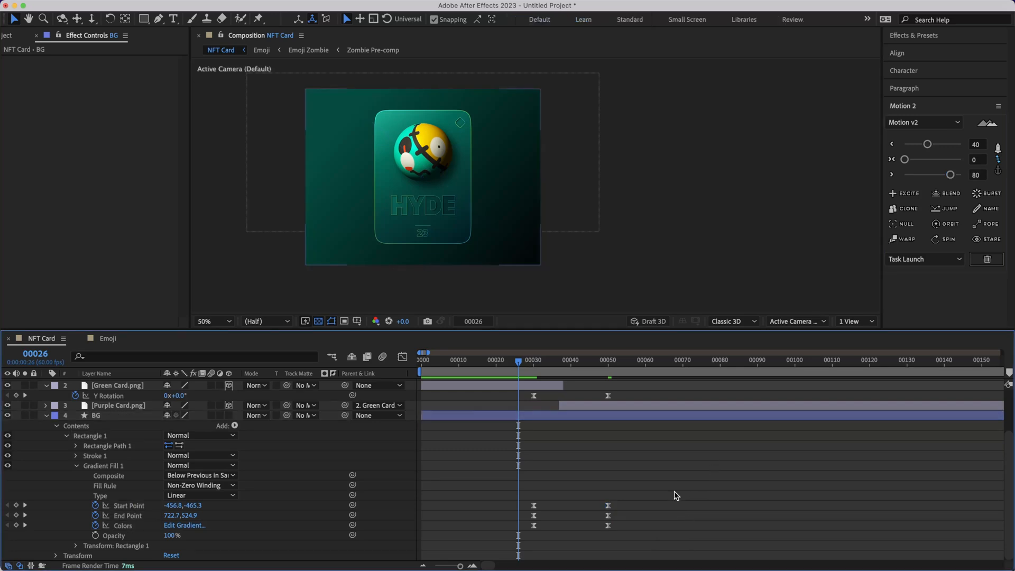
Show only the keyframed properties of all layers, and preview the card animation from around frame 20.
{"action": "key", "text": "u"}
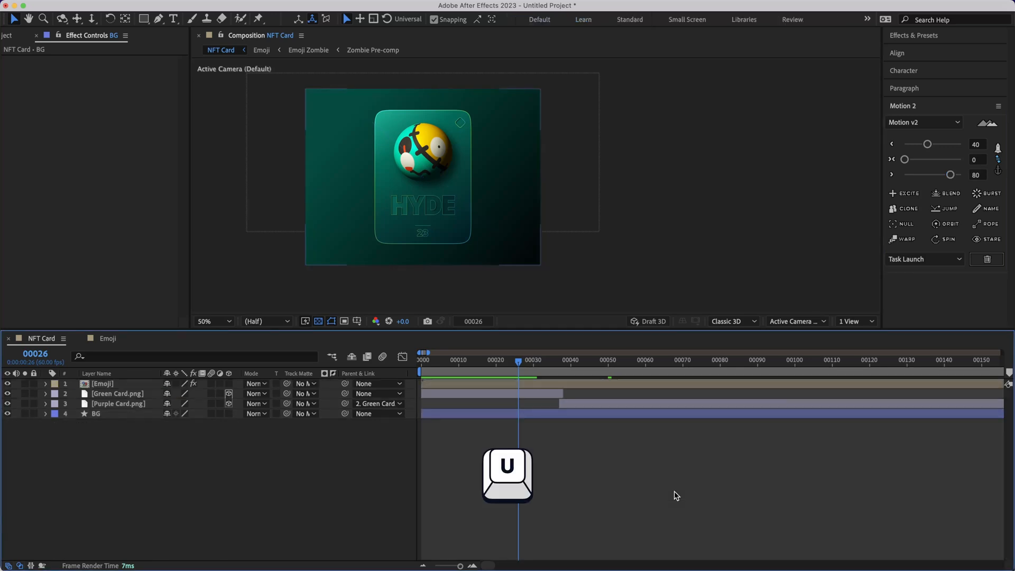
{"action": "key", "text": "u"}
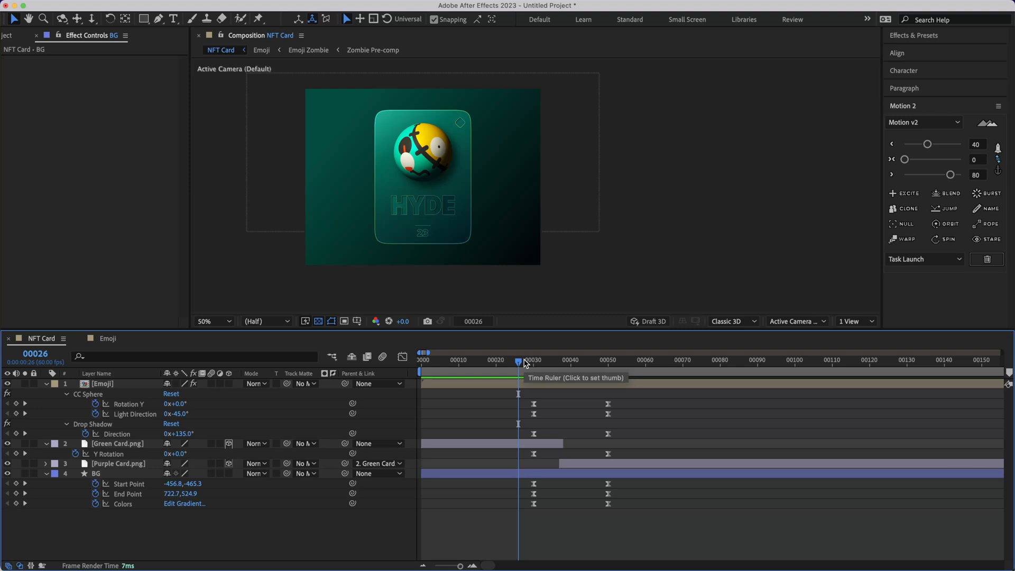
{"action": "mouse_move", "coordinate": [523, 361]}
{"action": "left_mouse_down"}
{"action": "mouse_move", "coordinate": [601, 364]}
{"action": "mouse_move", "coordinate": [516, 360]}
{"action": "left_mouse_up"}
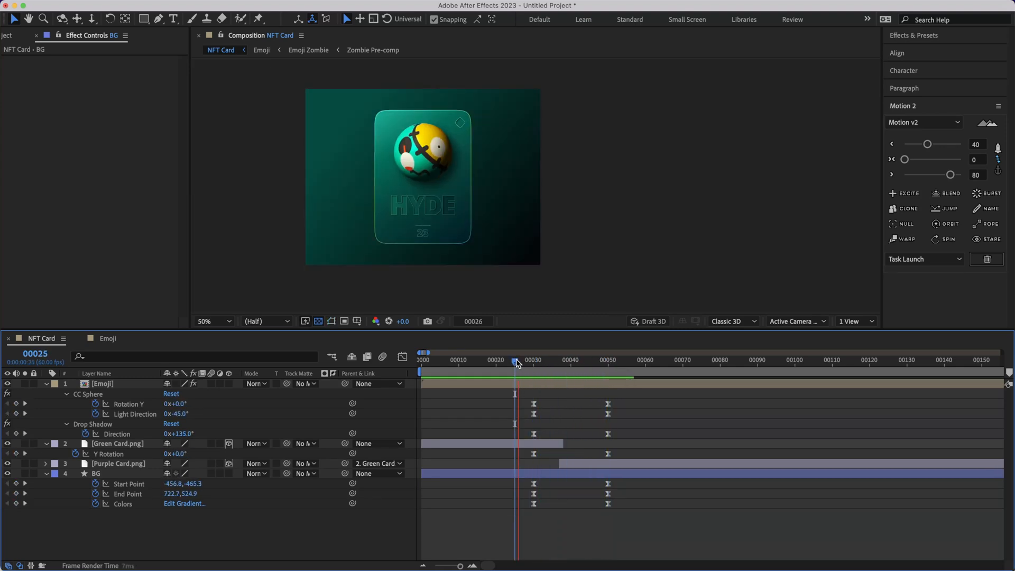
{"action": "left_click_drag", "start_coordinate": [589, 360], "coordinate": [511, 355]}
{"action": "key", "text": "space"}
{"action": "mouse_move", "coordinate": [512, 362]}
{"action": "left_mouse_down"}
{"action": "mouse_move", "coordinate": [488, 363]}
{"action": "mouse_move", "coordinate": [596, 363]}
{"action": "mouse_move", "coordinate": [499, 371]}
{"action": "left_mouse_up"}
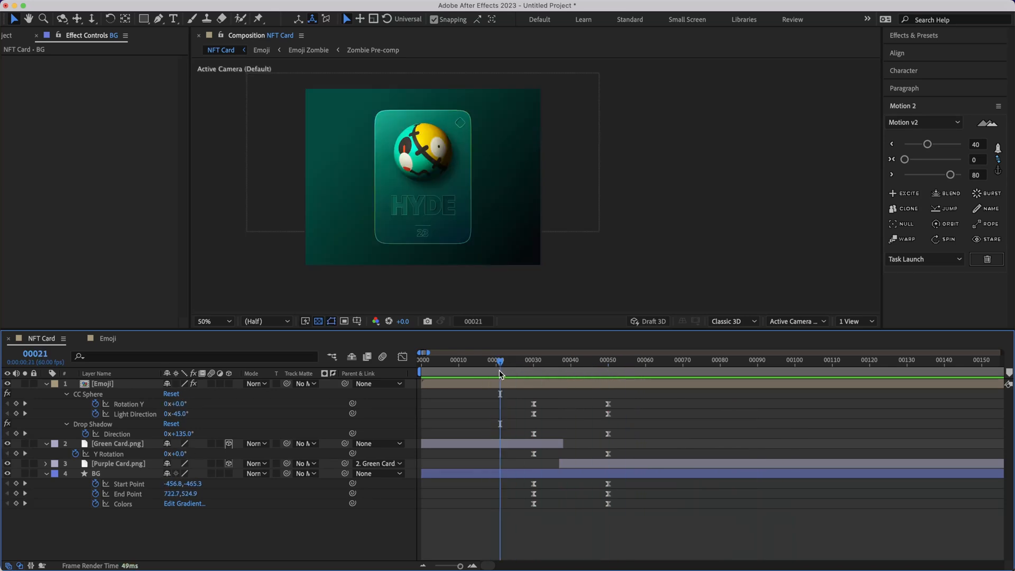
Examine the card, emoji and background at frames 30 and 50, ending on a close view of frame 30.
{"action": "left_click", "coordinate": [536, 364]}
{"action": "left_click_drag", "start_coordinate": [537, 363], "coordinate": [539, 421]}
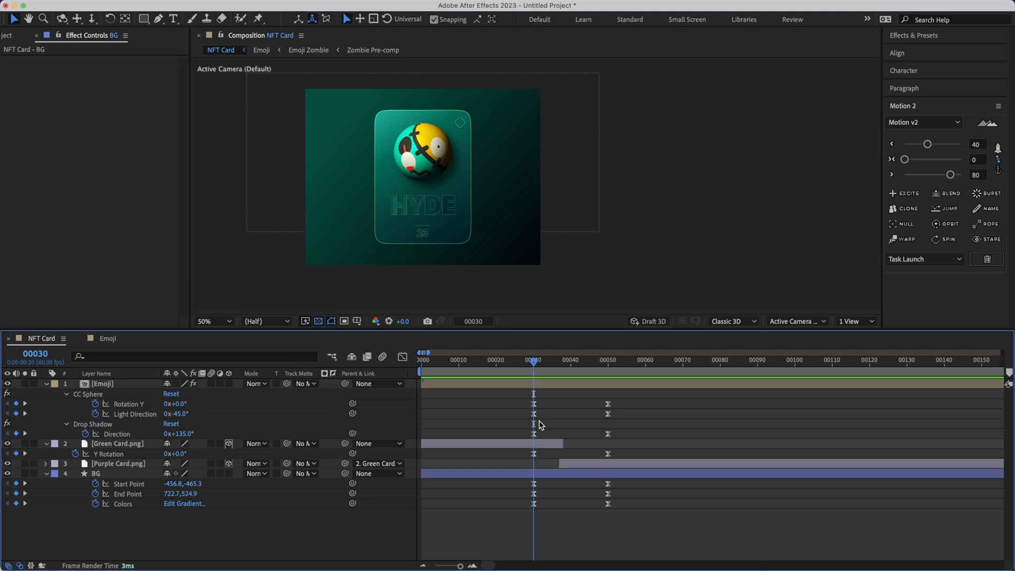
{"action": "scroll", "coordinate": [481, 214], "scroll_direction": "up", "scroll_amount": 1}
{"action": "key", "text": "space"}
{"action": "left_click_drag", "start_coordinate": [481, 213], "coordinate": [575, 267]}
{"action": "scroll", "coordinate": [622, 269], "scroll_direction": "down", "scroll_amount": 1}
{"action": "mouse_move", "coordinate": [534, 361]}
{"action": "left_mouse_down"}
{"action": "mouse_move", "coordinate": [622, 362]}
{"action": "mouse_move", "coordinate": [535, 361]}
{"action": "left_mouse_up"}
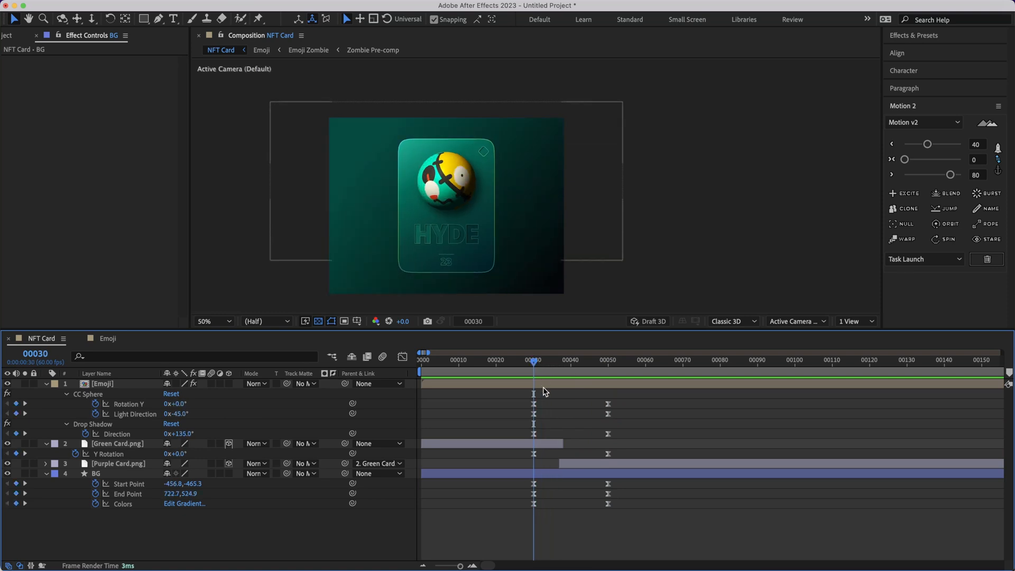
{"action": "left_click", "coordinate": [607, 361]}
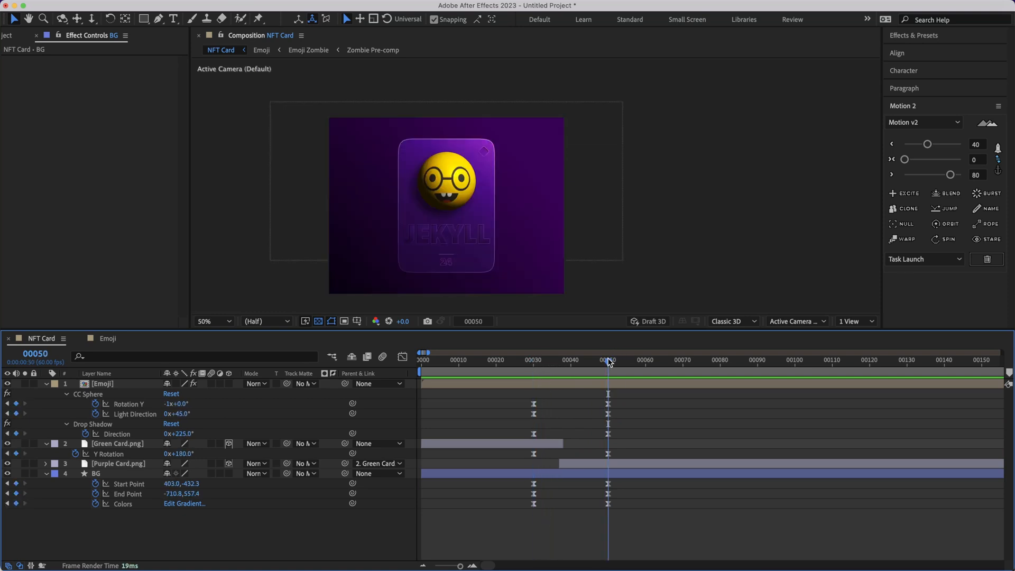
{"action": "left_click", "coordinate": [528, 371]}
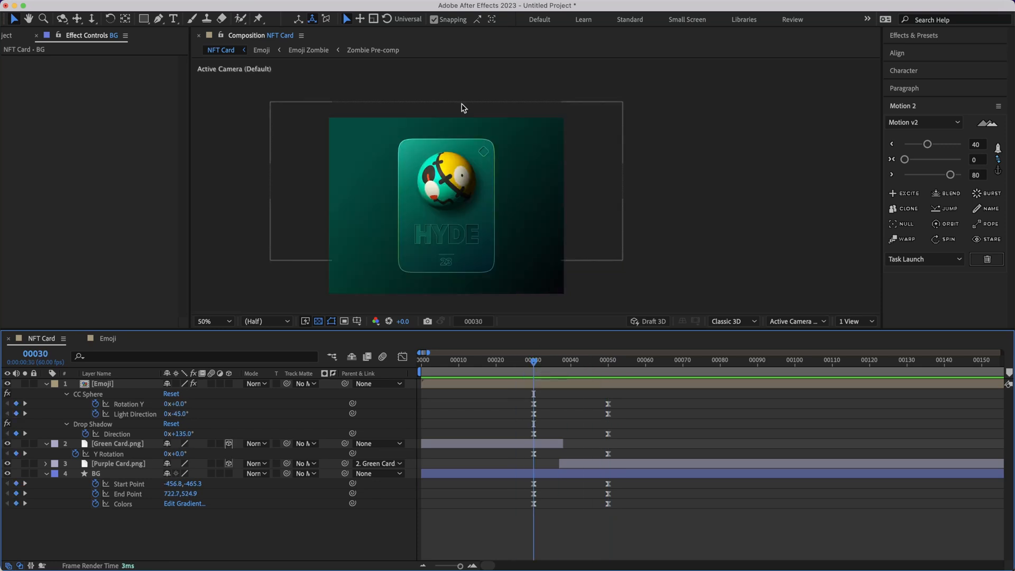
{"action": "key", "text": "period"}
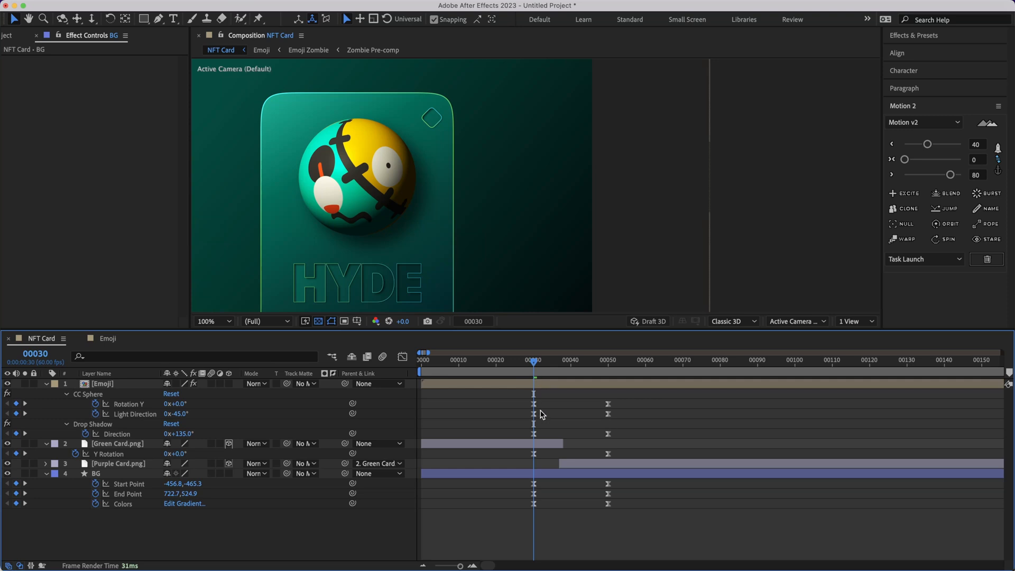
{"action": "mouse_move", "coordinate": [535, 363]}
{"action": "left_mouse_down"}
{"action": "mouse_move", "coordinate": [632, 363]}
{"action": "mouse_move", "coordinate": [533, 362]}
{"action": "left_mouse_up"}
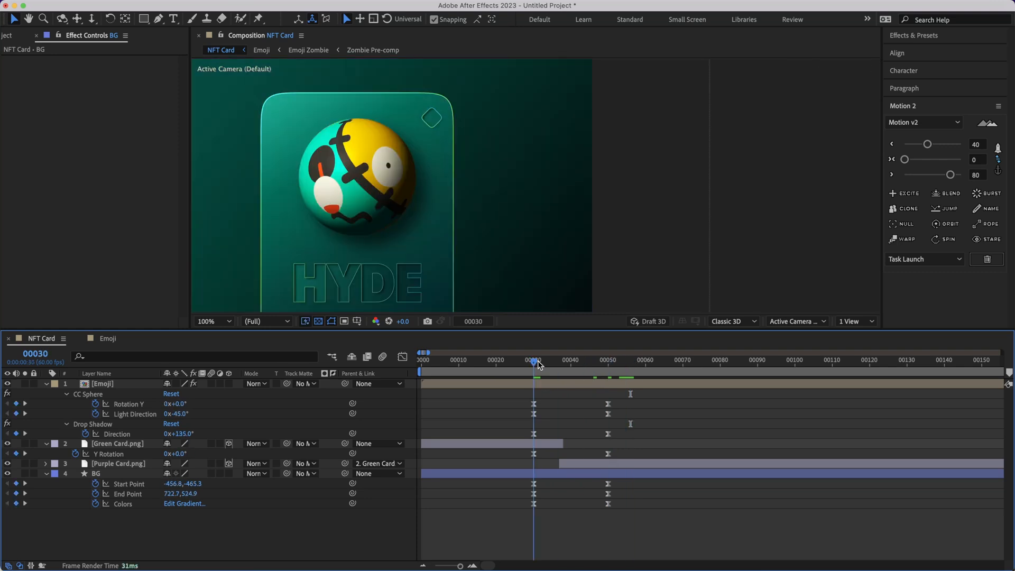
Move the Emoji layer's first CC Sphere Rotation Y keyframe to frame 20.
{"action": "left_click", "coordinate": [131, 405]}
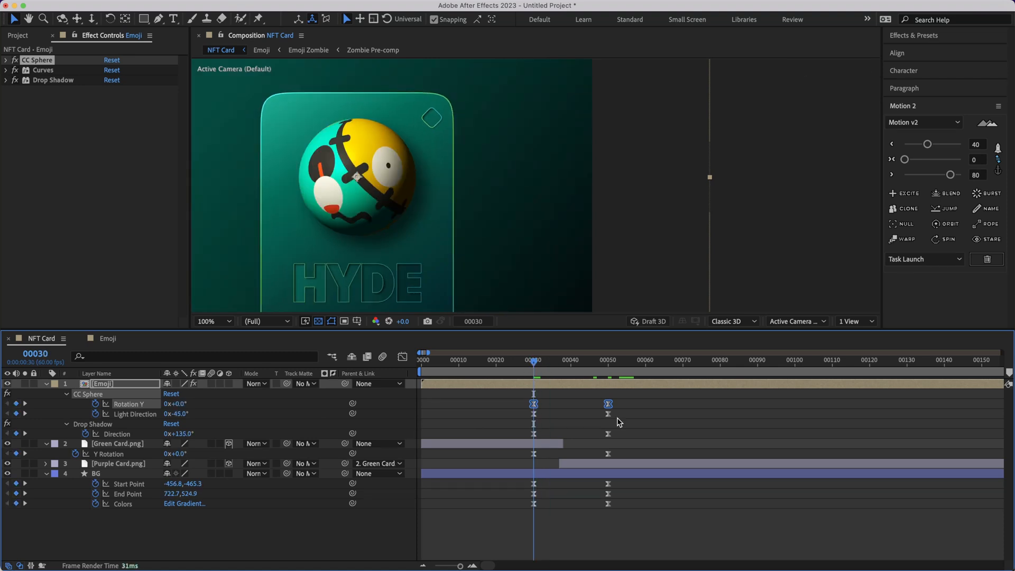
{"action": "left_click", "coordinate": [547, 390]}
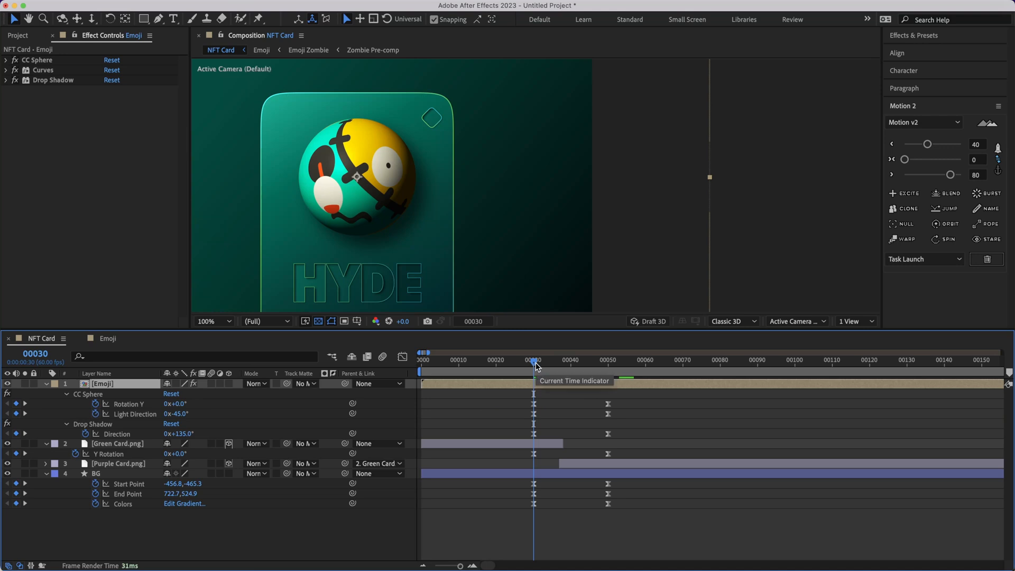
{"action": "key", "text": "super+shift+Left"}
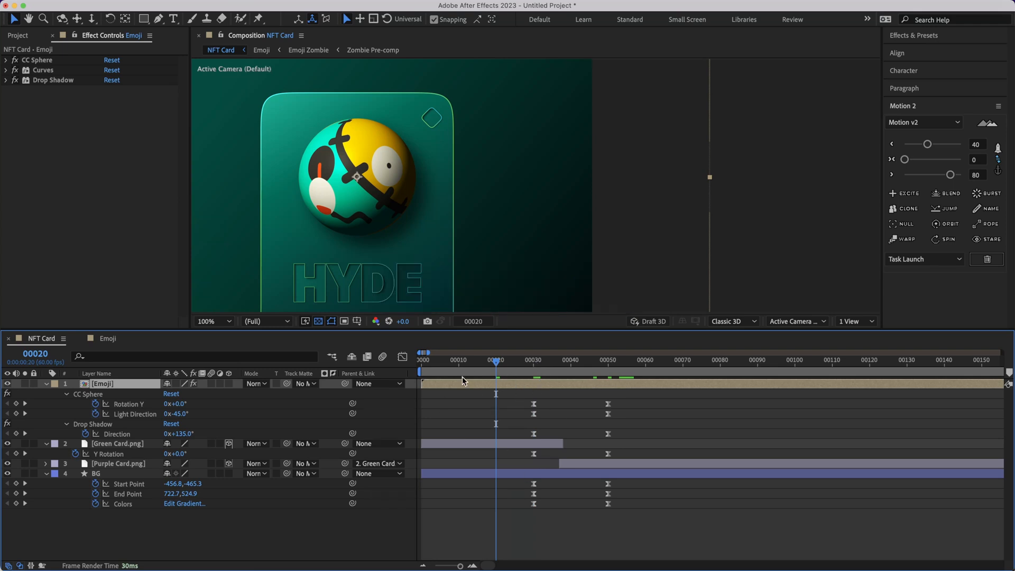
{"action": "left_click", "coordinate": [533, 404]}
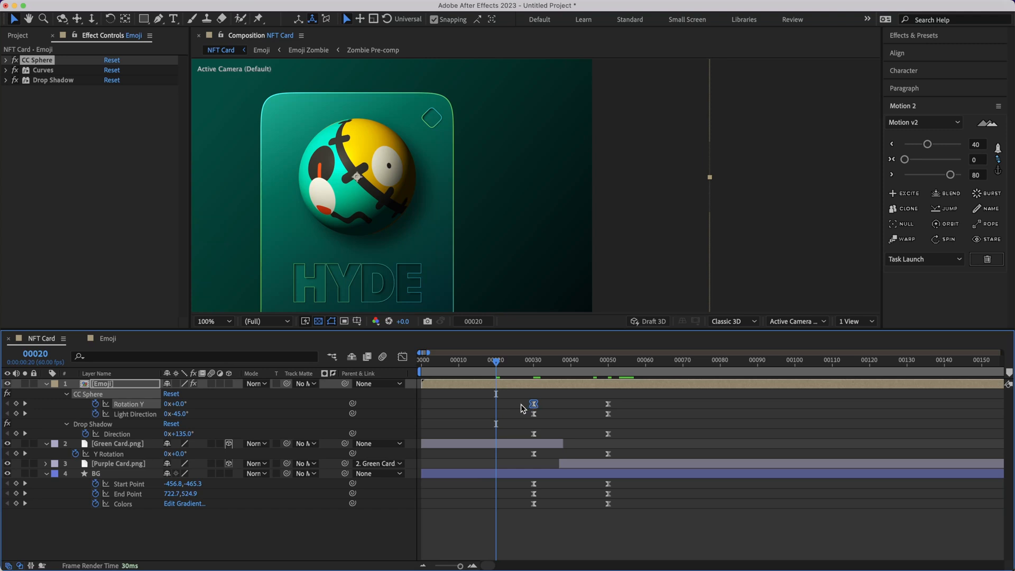
{"action": "left_click_drag", "start_coordinate": [496, 407], "coordinate": [495, 404]}
Move the Emoji layer's last CC Sphere Rotation Y keyframe to frame 60.
{"action": "left_click_drag", "start_coordinate": [496, 362], "coordinate": [610, 363]}
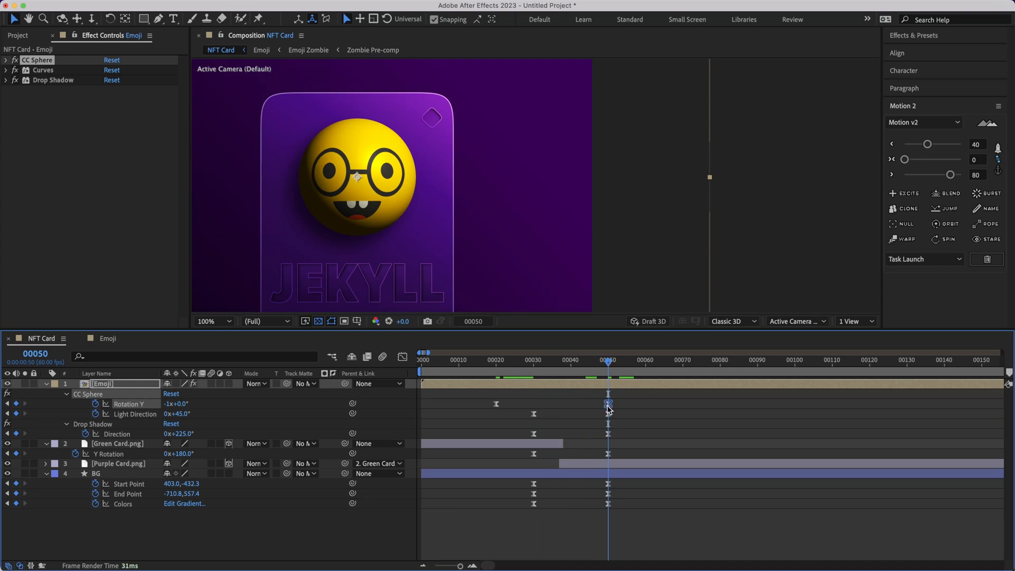
{"action": "mouse_move", "coordinate": [611, 406]}
{"action": "key", "text": "super+shift+Right"}
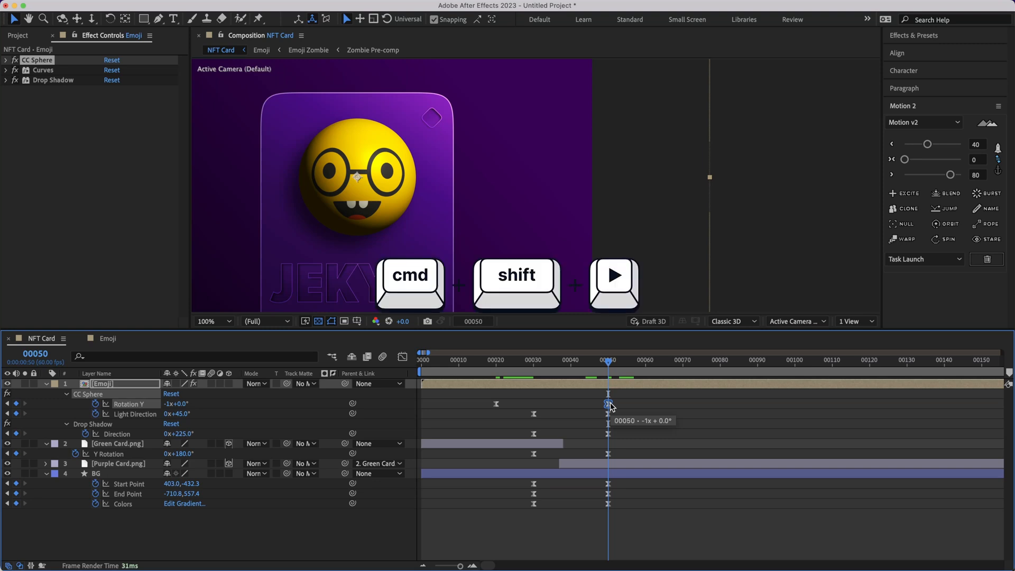
{"action": "left_click_drag", "start_coordinate": [609, 406], "coordinate": [645, 406]}
{"action": "key", "text": "minus"}
{"action": "scroll", "coordinate": [603, 463], "scroll_direction": "down", "scroll_amount": 3}
{"action": "scroll", "coordinate": [603, 463], "scroll_direction": "up", "scroll_amount": 5}
{"action": "scroll", "coordinate": [603, 463], "scroll_direction": "down", "scroll_amount": 5}
{"action": "scroll", "coordinate": [603, 463], "scroll_direction": "up", "scroll_amount": 3}
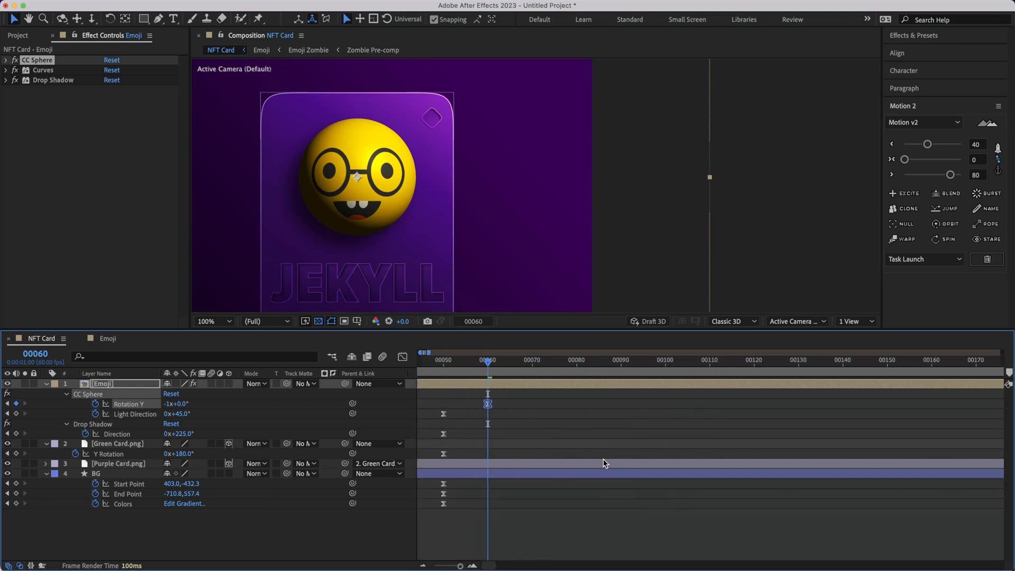
With Motion 2, ease the Emoji layer's CC Sphere Rotation Y keyframes: 80 leaving the first keyframe and 100 entering the last.
{"action": "scroll", "coordinate": [605, 463], "scroll_direction": "up", "scroll_amount": 3}
{"action": "left_click_drag", "start_coordinate": [684, 364], "coordinate": [488, 422]}
{"action": "left_click", "coordinate": [541, 365]}
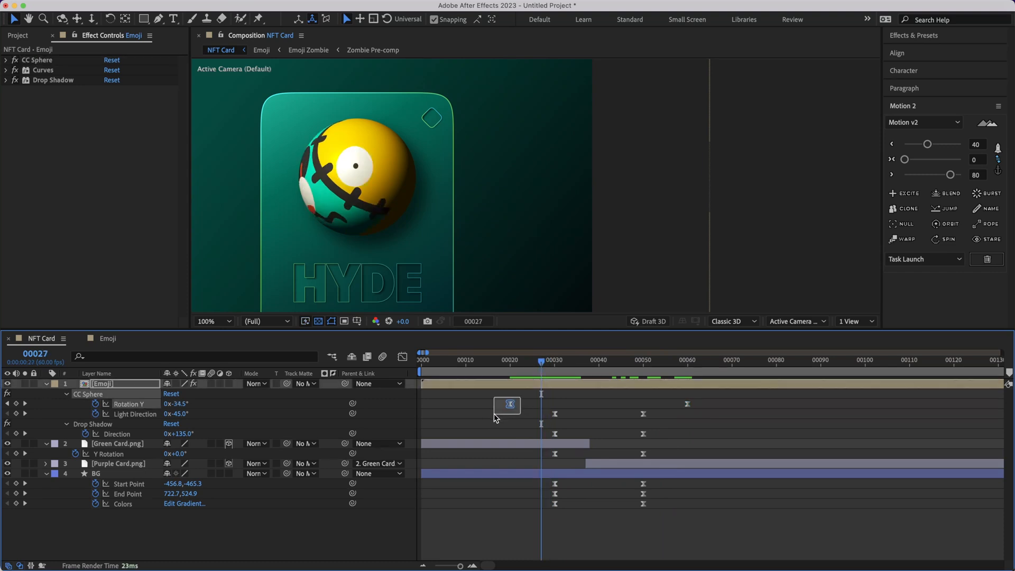
{"action": "left_click_drag", "start_coordinate": [577, 401], "coordinate": [550, 507]}
{"action": "left_click_drag", "start_coordinate": [661, 409], "coordinate": [624, 518]}
{"action": "left_click_drag", "start_coordinate": [525, 400], "coordinate": [477, 424]}
{"action": "left_click", "coordinate": [523, 360]}
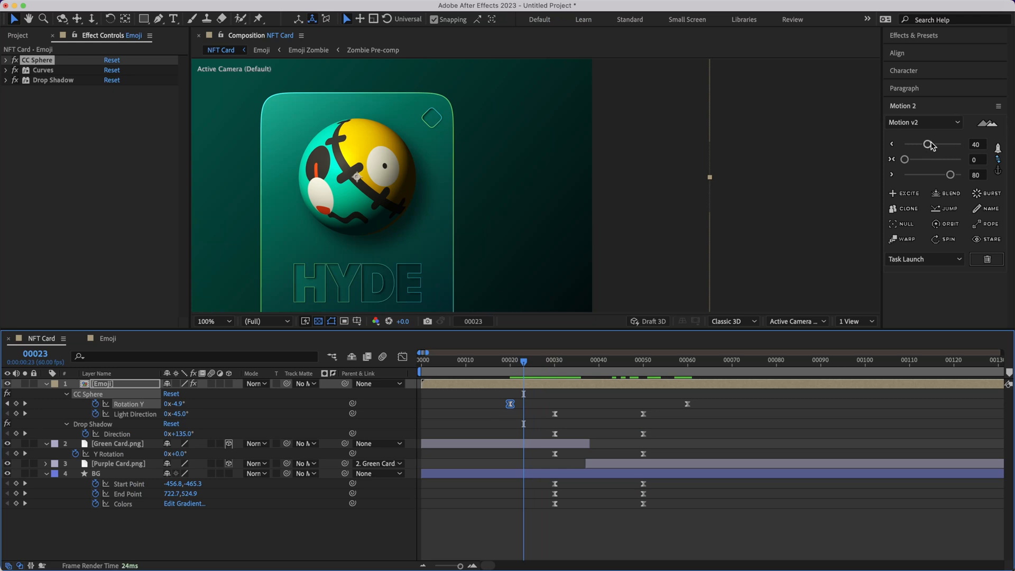
{"action": "left_click_drag", "start_coordinate": [929, 147], "coordinate": [956, 148]}
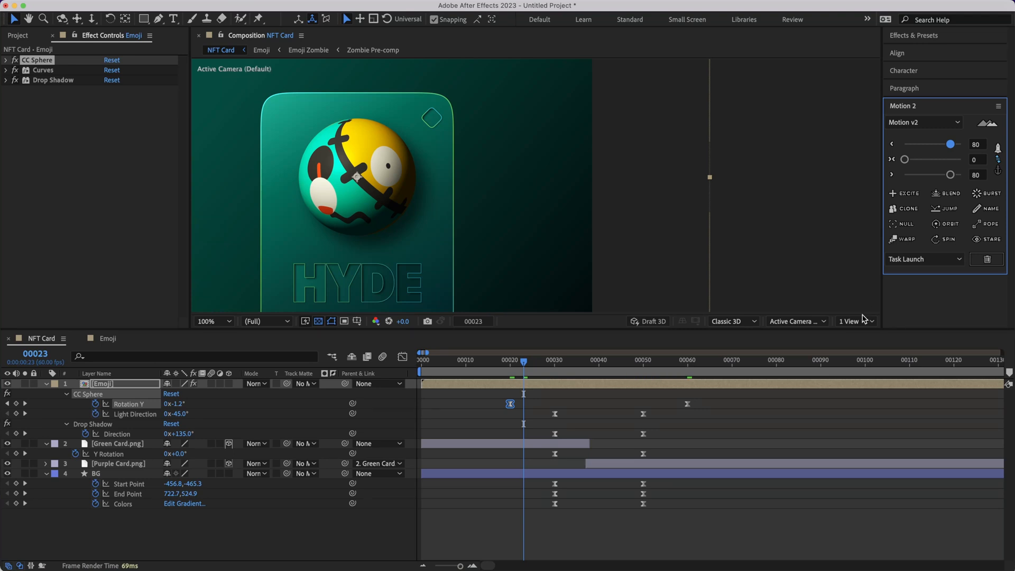
{"action": "left_click_drag", "start_coordinate": [709, 399], "coordinate": [680, 422]}
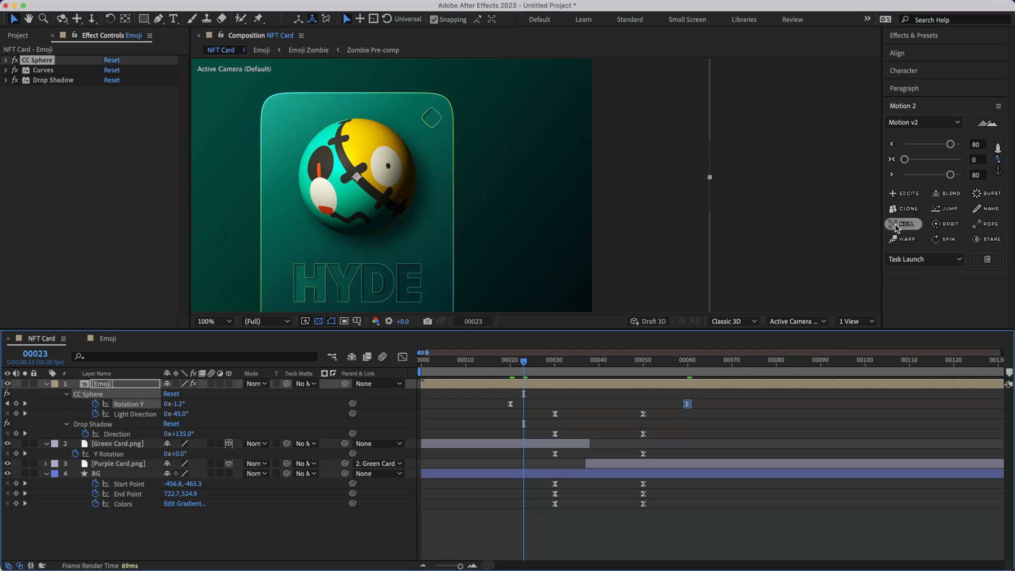
{"action": "left_click_drag", "start_coordinate": [950, 174], "coordinate": [972, 177]}
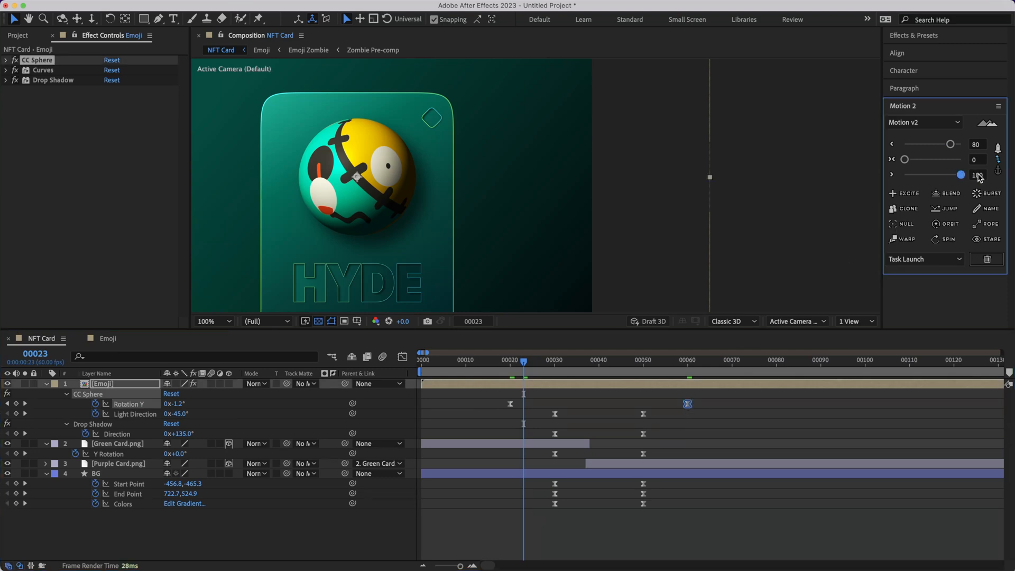
Preview the emoji's eased rotation from frame 13.
{"action": "left_click_drag", "start_coordinate": [556, 362], "coordinate": [480, 364]}
{"action": "key", "text": "space"}
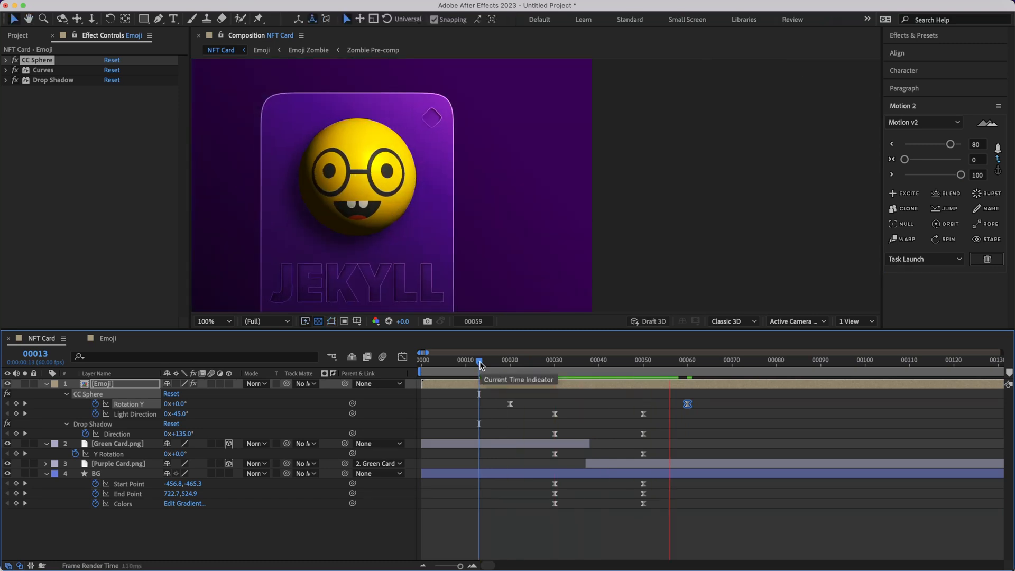
{"action": "key", "text": "minus"}
{"action": "key", "text": "minus"}
{"action": "key", "text": "minus"}
{"action": "key", "text": "minus"}
{"action": "key", "text": "equal"}
{"action": "key", "text": "equal"}
{"action": "key", "text": "equal"}
{"action": "key", "text": "equal"}
{"action": "key", "text": "equal"}
{"action": "key", "text": "equal"}
{"action": "key", "text": "equal"}
{"action": "key", "text": "minus"}
{"action": "key", "text": "minus"}
{"action": "key", "text": "minus"}
{"action": "key", "text": "minus"}
{"action": "key", "text": "minus"}
{"action": "key", "text": "minus"}
{"action": "key", "text": "minus"}
{"action": "key", "text": "equal"}
{"action": "key", "text": "equal"}
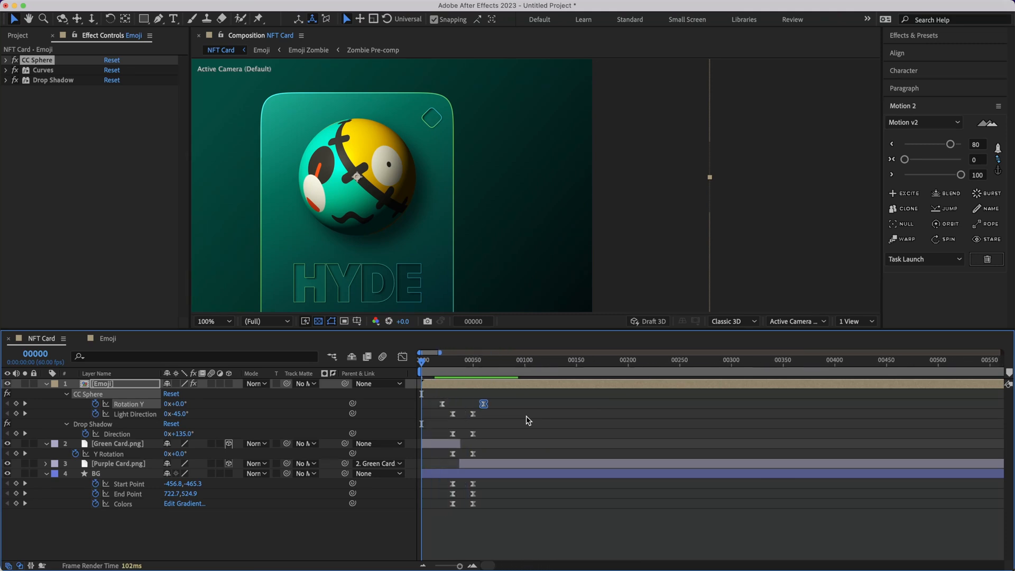
Preview the card animation from the start and again from frame 20.
{"action": "key", "text": "space"}
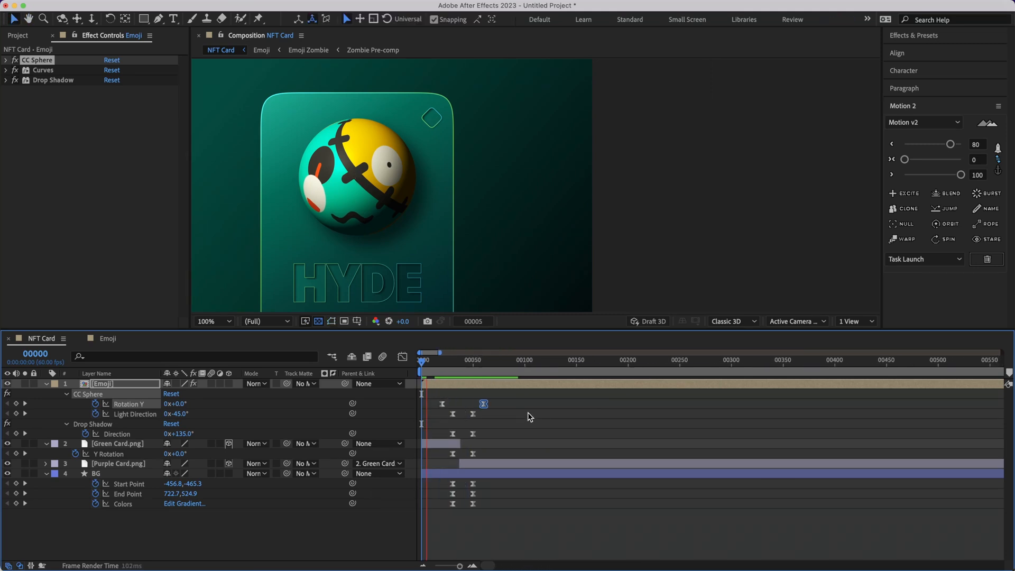
{"action": "left_click", "coordinate": [493, 364]}
{"action": "left_click_drag", "start_coordinate": [493, 366], "coordinate": [442, 364]}
{"action": "key", "text": "space"}
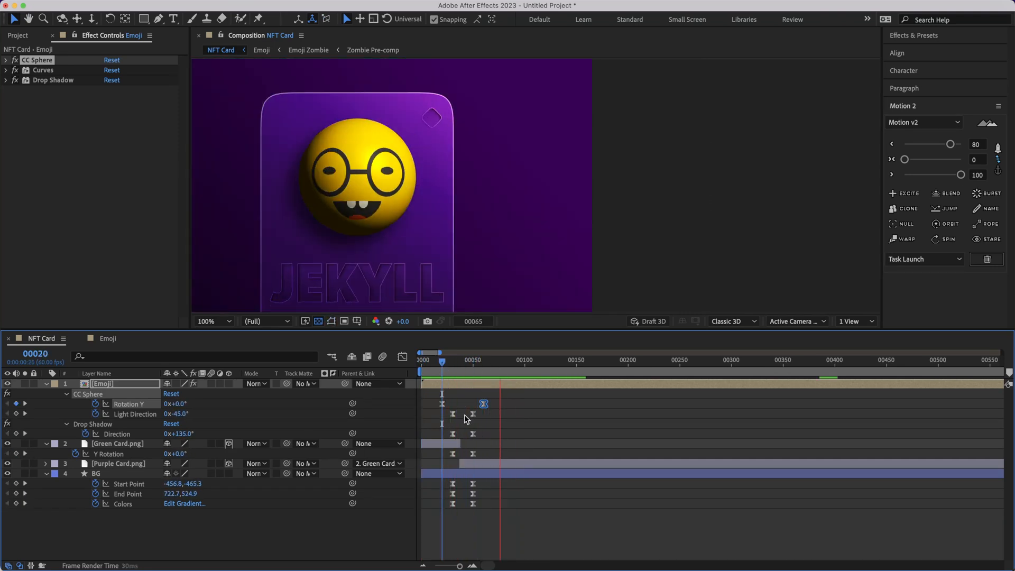
{"action": "key", "text": "space"}
{"action": "scroll", "coordinate": [464, 414], "scroll_direction": "up", "scroll_amount": 5}
{"action": "scroll", "coordinate": [464, 414], "scroll_direction": "down", "scroll_amount": 8}
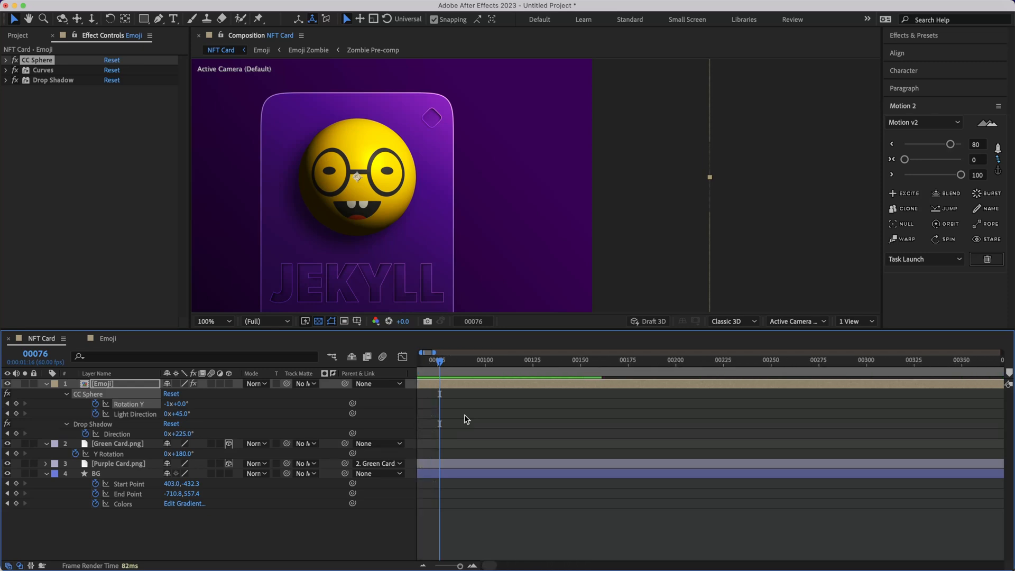
{"action": "scroll", "coordinate": [518, 408], "scroll_direction": "up", "scroll_amount": 2}
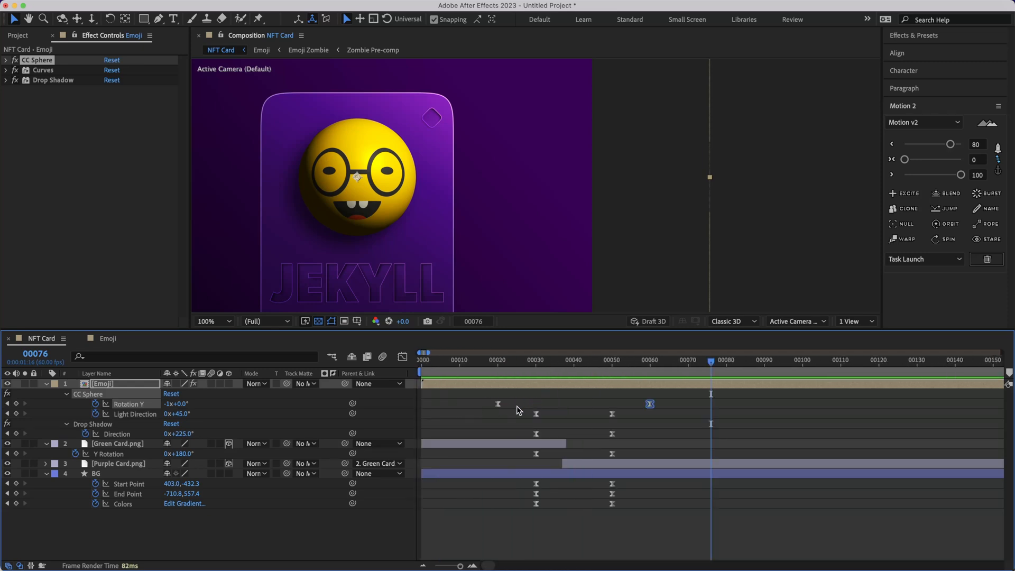
Check the emoji at its last Rotation Y keyframe on frame 60, and replay the flip from frame 0.
{"action": "left_click_drag", "start_coordinate": [664, 361], "coordinate": [650, 361]}
{"action": "left_click_drag", "start_coordinate": [650, 404], "coordinate": [662, 404]}
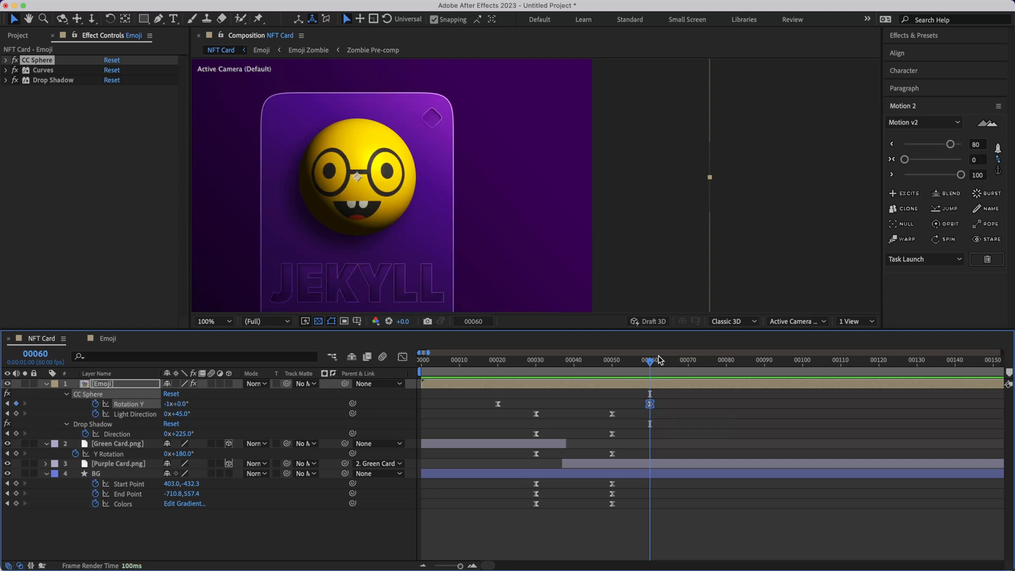
{"action": "left_click_drag", "start_coordinate": [650, 361], "coordinate": [423, 359]}
{"action": "key", "text": "space"}
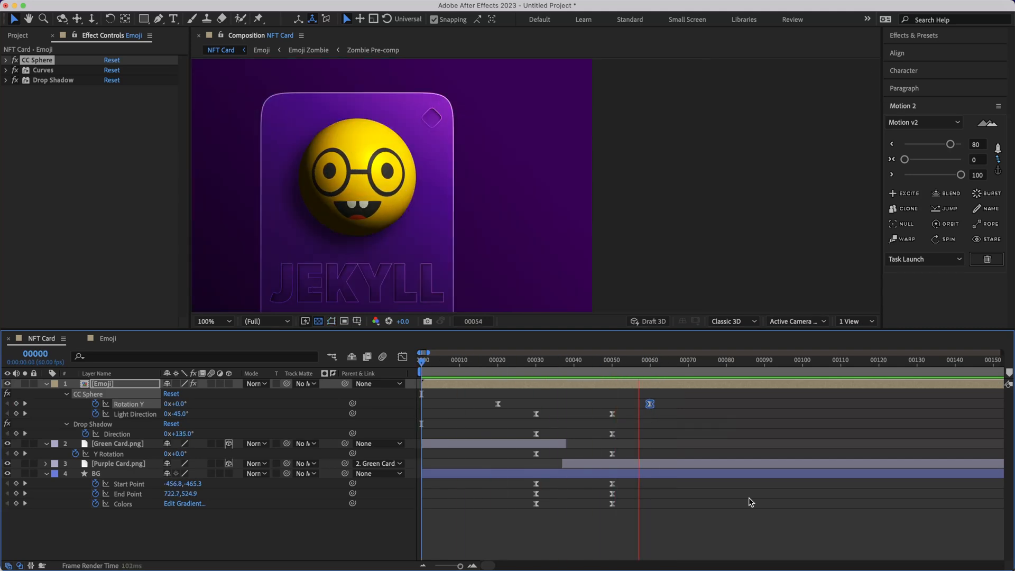
{"action": "key", "text": "space"}
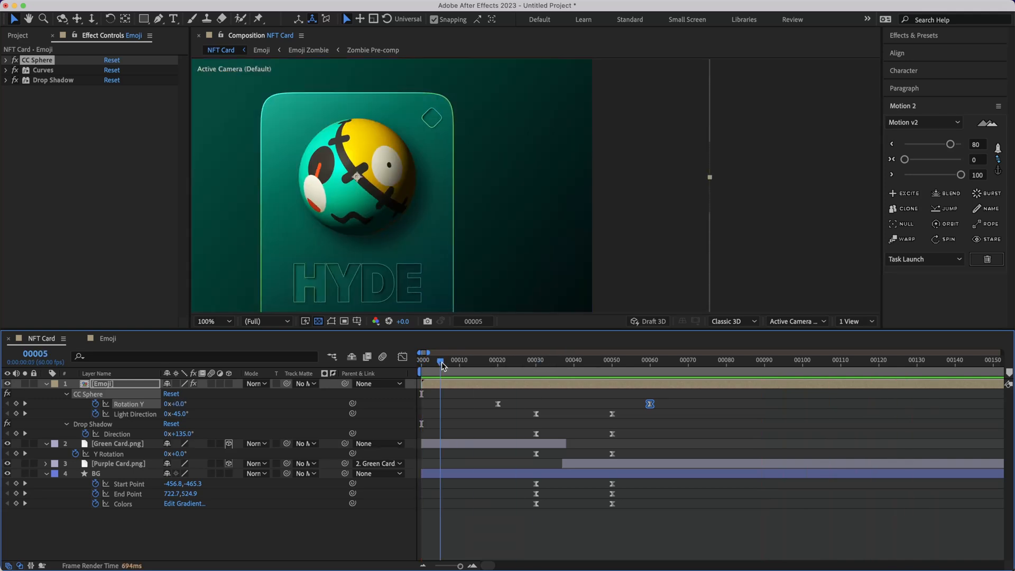
Replay the card flip from the opening frames a few more times, ending back at frame 0.
{"action": "scroll", "coordinate": [542, 432], "scroll_direction": "down", "scroll_amount": 5}
{"action": "key", "text": "space"}
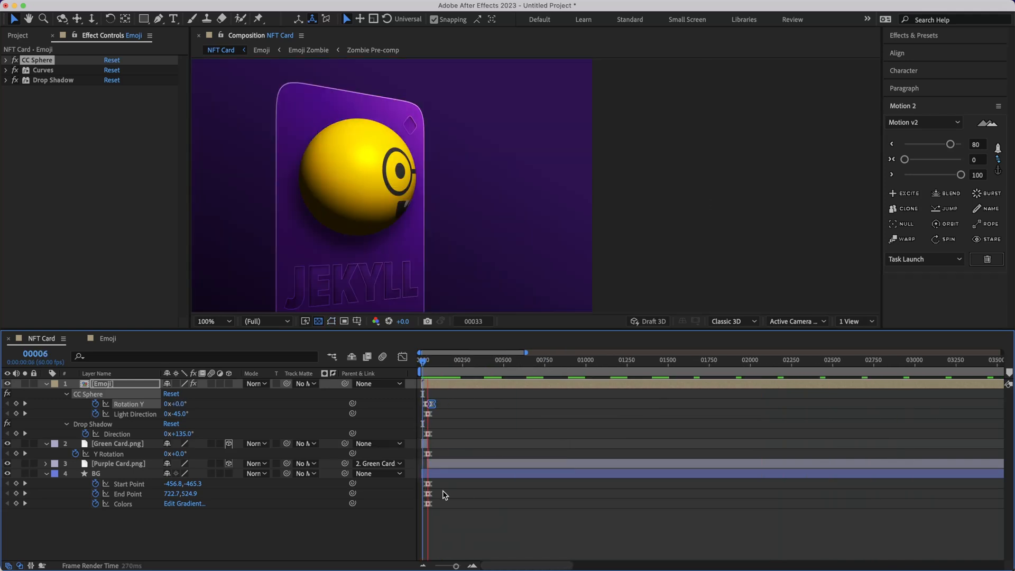
{"action": "key", "text": "space"}
{"action": "scroll", "coordinate": [501, 499], "scroll_direction": "up", "scroll_amount": 3}
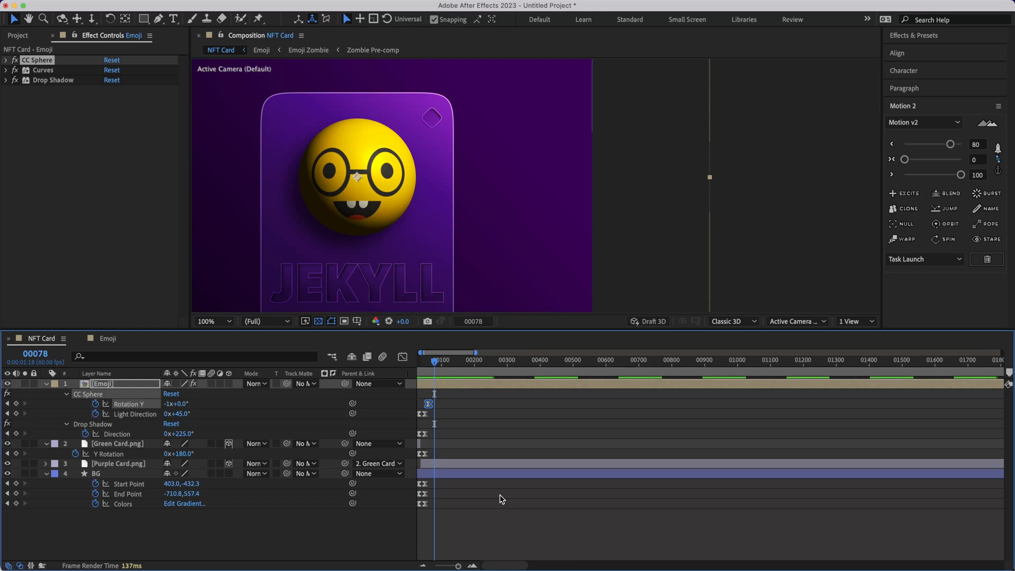
{"action": "scroll", "coordinate": [501, 499], "scroll_direction": "up", "scroll_amount": 4}
{"action": "left_click", "coordinate": [446, 361]}
{"action": "mouse_move", "coordinate": [447, 367]}
{"action": "left_mouse_down"}
{"action": "mouse_move", "coordinate": [437, 365]}
{"action": "mouse_move", "coordinate": [456, 364]}
{"action": "mouse_move", "coordinate": [429, 368]}
{"action": "left_mouse_up"}
{"action": "key", "text": "space"}
{"action": "scroll", "coordinate": [522, 430], "scroll_direction": "down", "scroll_amount": 4}
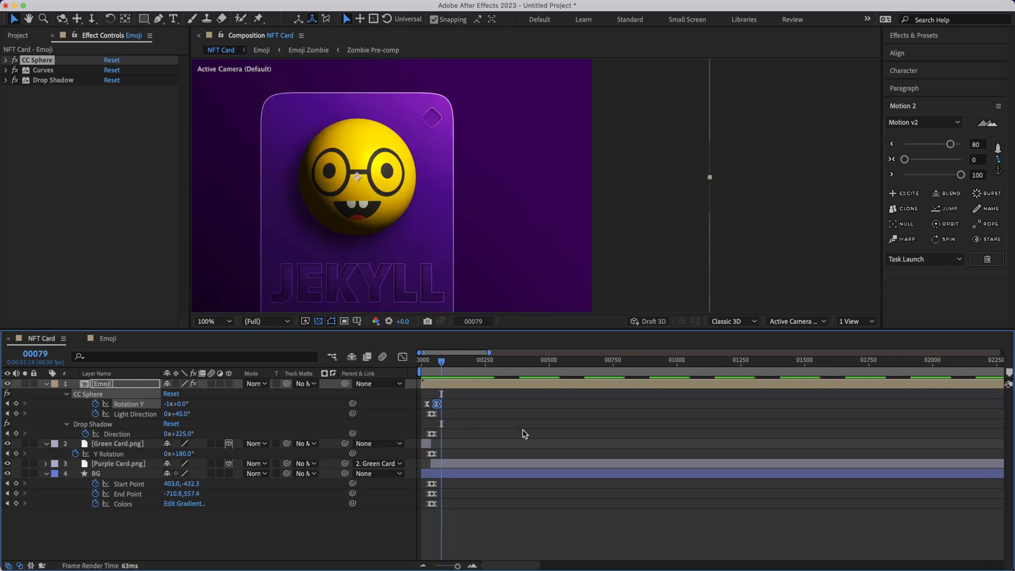
{"action": "scroll", "coordinate": [523, 429], "scroll_direction": "up", "scroll_amount": 4}
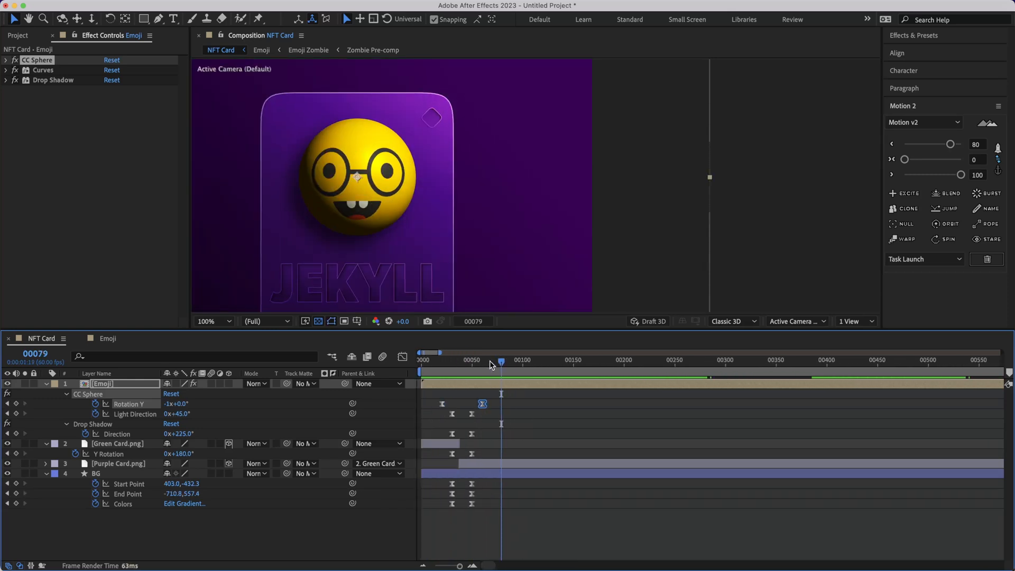
{"action": "left_click_drag", "start_coordinate": [489, 361], "coordinate": [404, 360]}
Examine the whole card composition at 50% zoom, ending on frame 13 with the area beneath the card in view.
{"action": "scroll", "coordinate": [498, 199], "scroll_direction": "down", "scroll_amount": 2}
{"action": "left_click", "coordinate": [749, 155]}
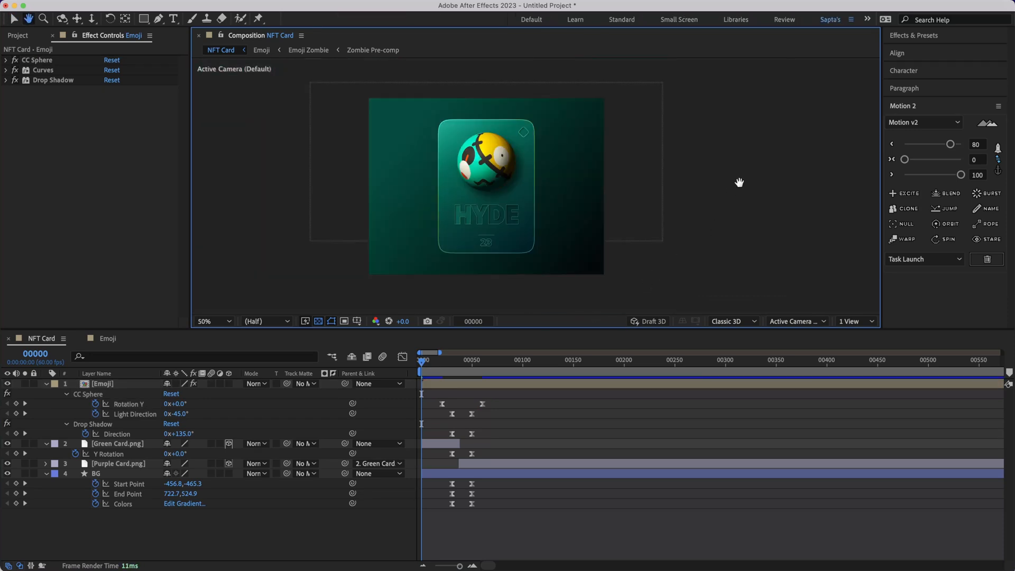
{"action": "left_click_drag", "start_coordinate": [763, 234], "coordinate": [778, 233]}
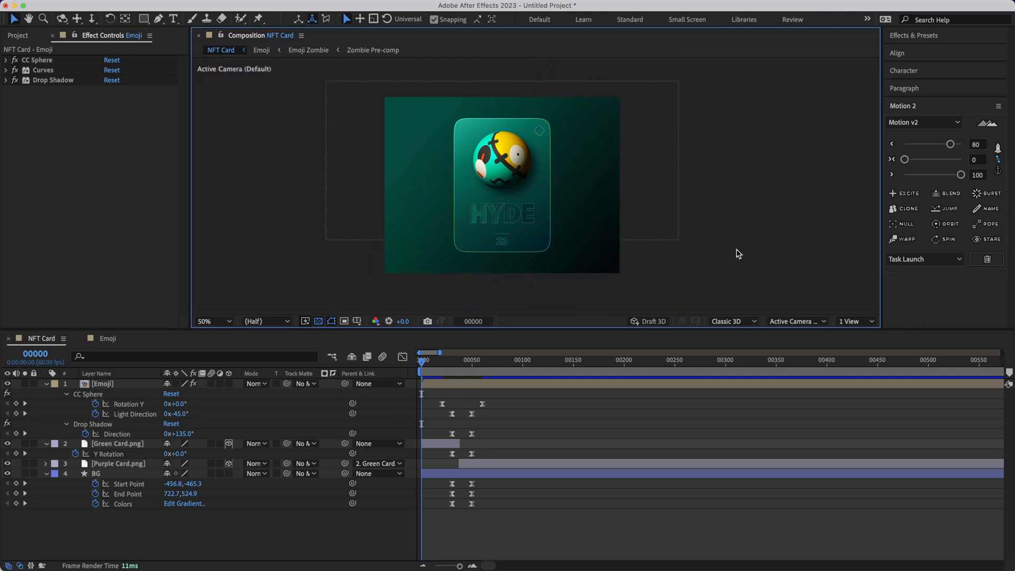
{"action": "left_click", "coordinate": [531, 241]}
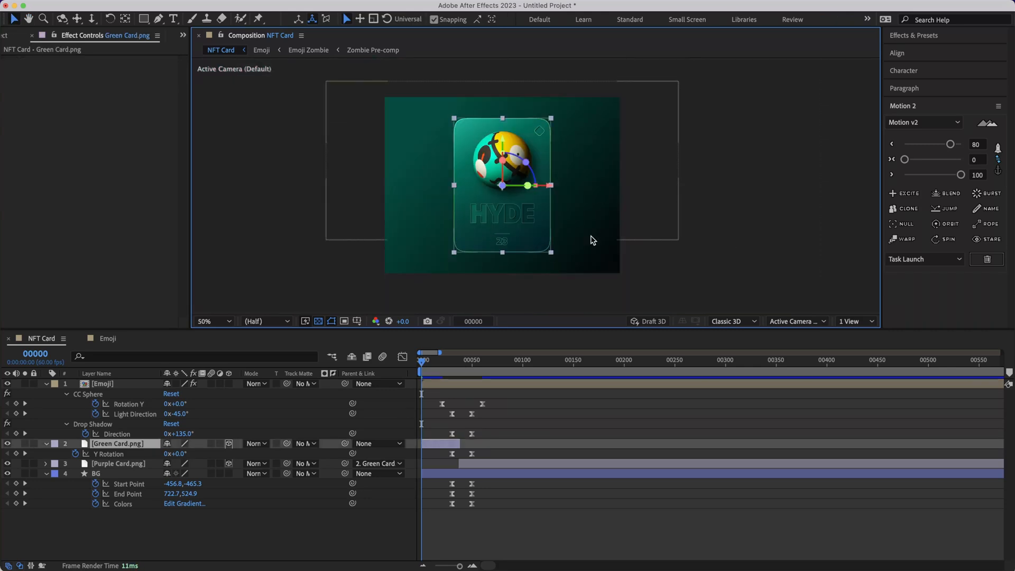
{"action": "left_click", "coordinate": [791, 197]}
{"action": "mouse_move", "coordinate": [441, 363]}
{"action": "left_mouse_down"}
{"action": "mouse_move", "coordinate": [471, 364]}
{"action": "mouse_move", "coordinate": [432, 364]}
{"action": "left_mouse_up"}
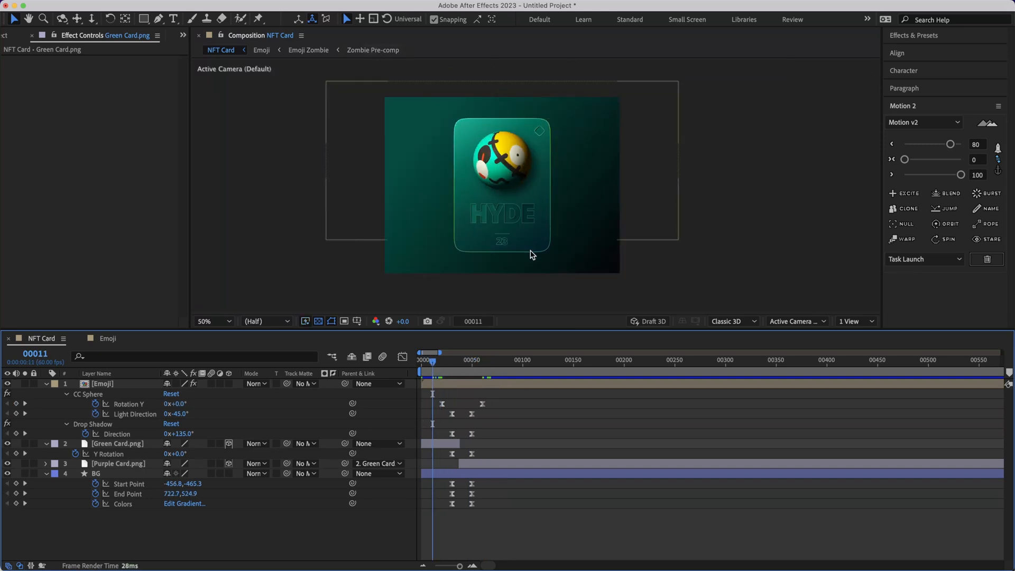
{"action": "left_click", "coordinate": [518, 296]}
{"action": "key", "text": "."}
{"action": "key", "text": "space"}
{"action": "left_click_drag", "start_coordinate": [519, 295], "coordinate": [552, 114]}
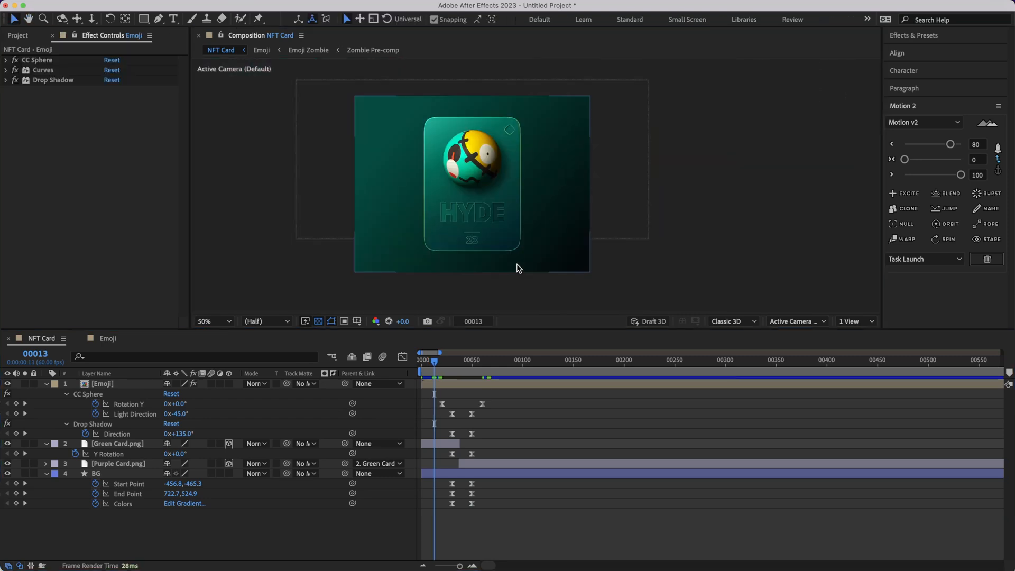
{"action": "left_click_drag", "start_coordinate": [516, 265], "coordinate": [542, 257]}
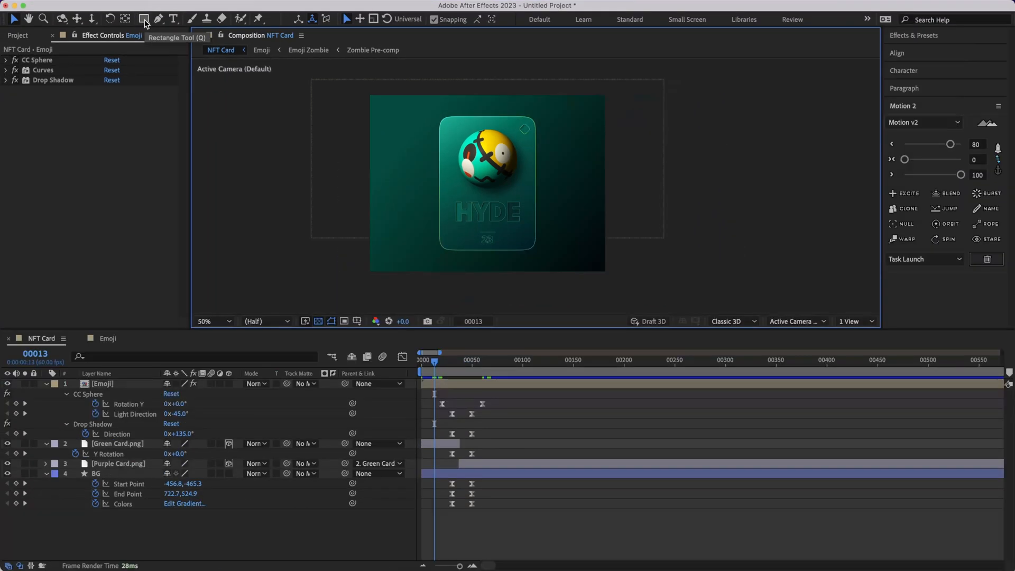
Draw a thin, flat ellipse just below the HYDE card, nearly as wide as the card, using the Ellipse Tool.
{"action": "left_click", "coordinate": [144, 19]}
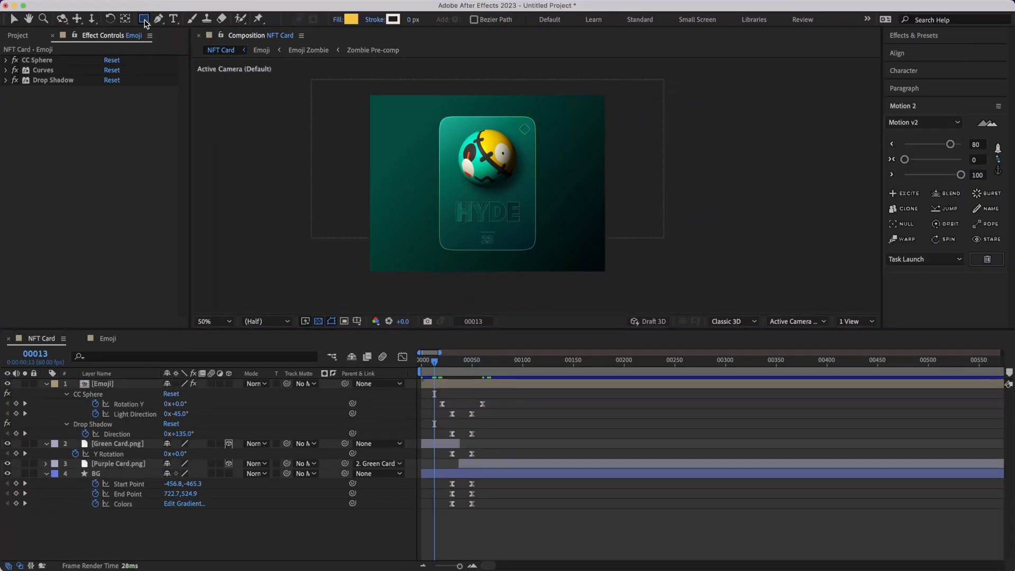
{"action": "left_click", "coordinate": [145, 21]}
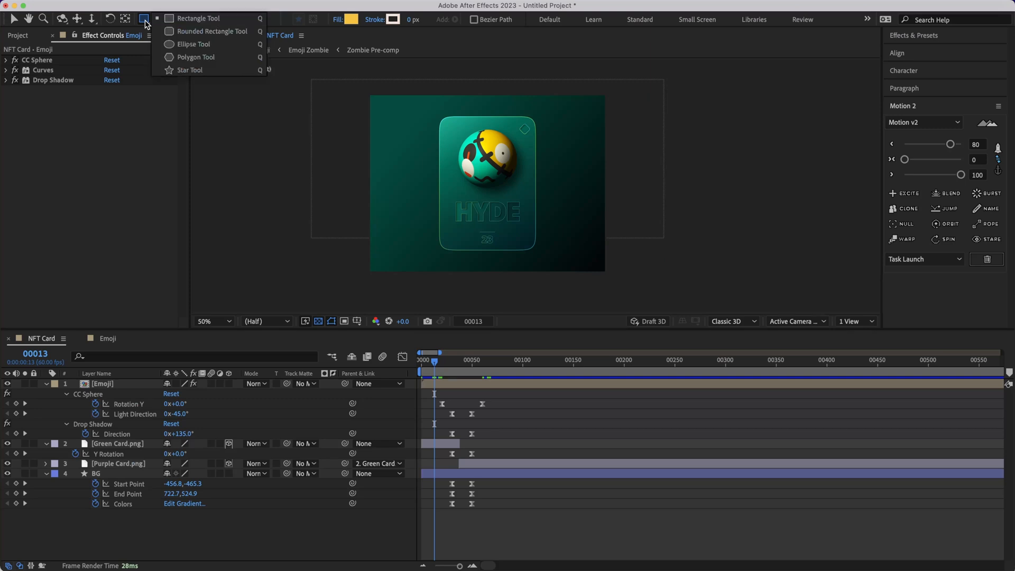
{"action": "left_click", "coordinate": [203, 45]}
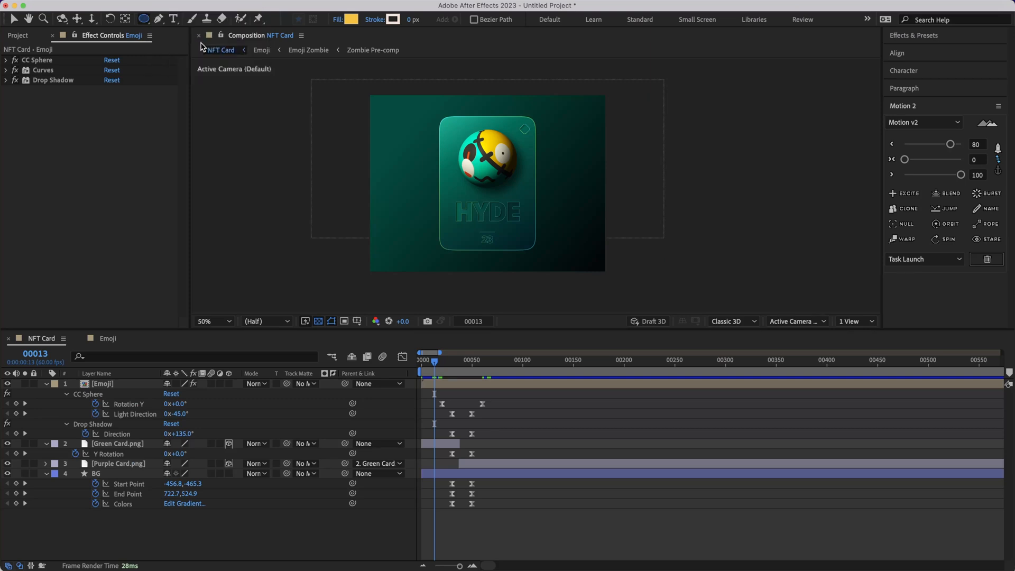
{"action": "scroll", "coordinate": [490, 268], "scroll_direction": "up", "scroll_amount": 2}
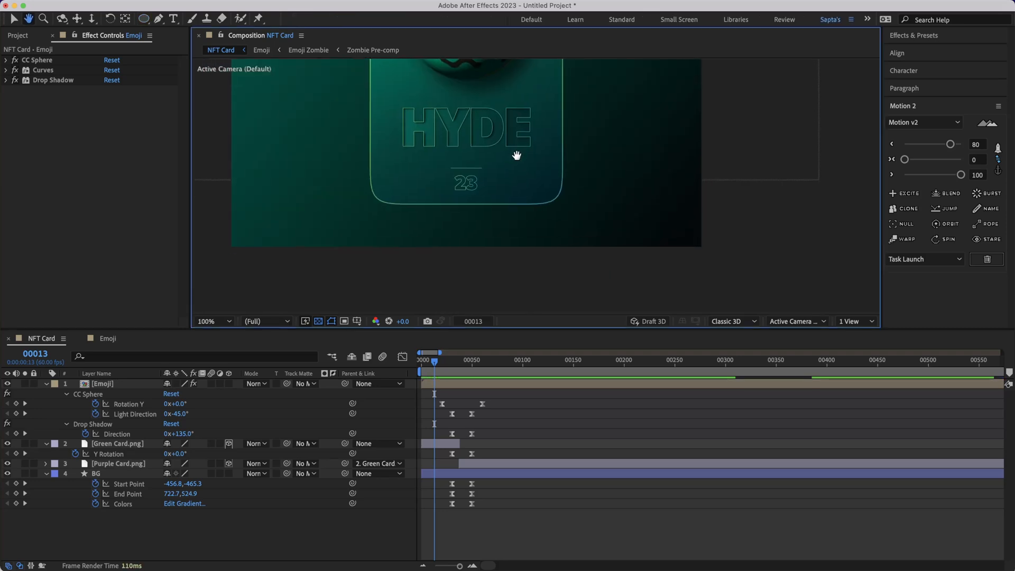
{"action": "left_click_drag", "start_coordinate": [548, 233], "coordinate": [368, 250]}
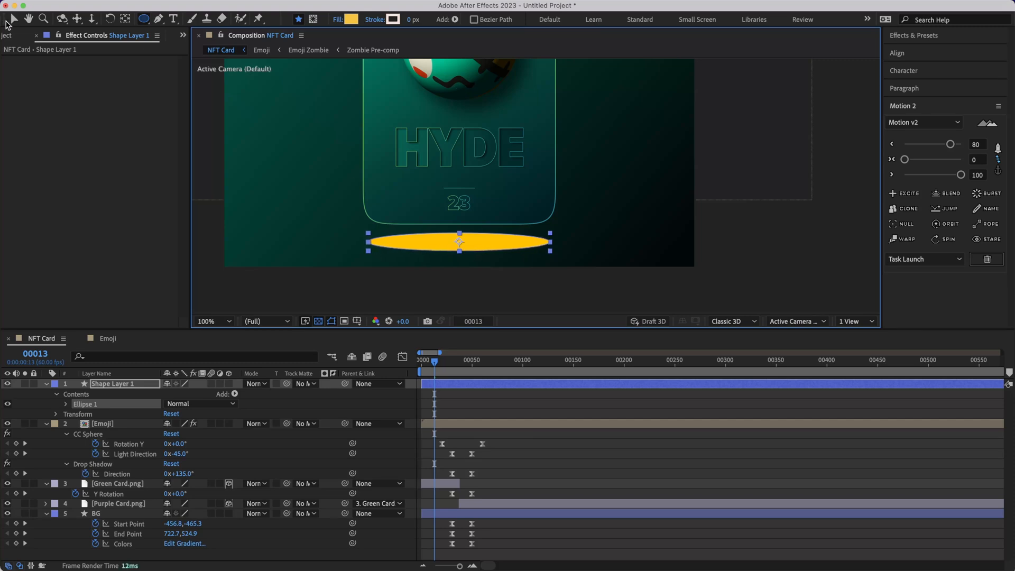
Change the ellipse's fill color to black (000000).
{"action": "left_click", "coordinate": [10, 22]}
{"action": "left_click_drag", "start_coordinate": [467, 238], "coordinate": [350, 320]}
{"action": "left_click", "coordinate": [528, 20]}
{"action": "left_click", "coordinate": [710, 100]}
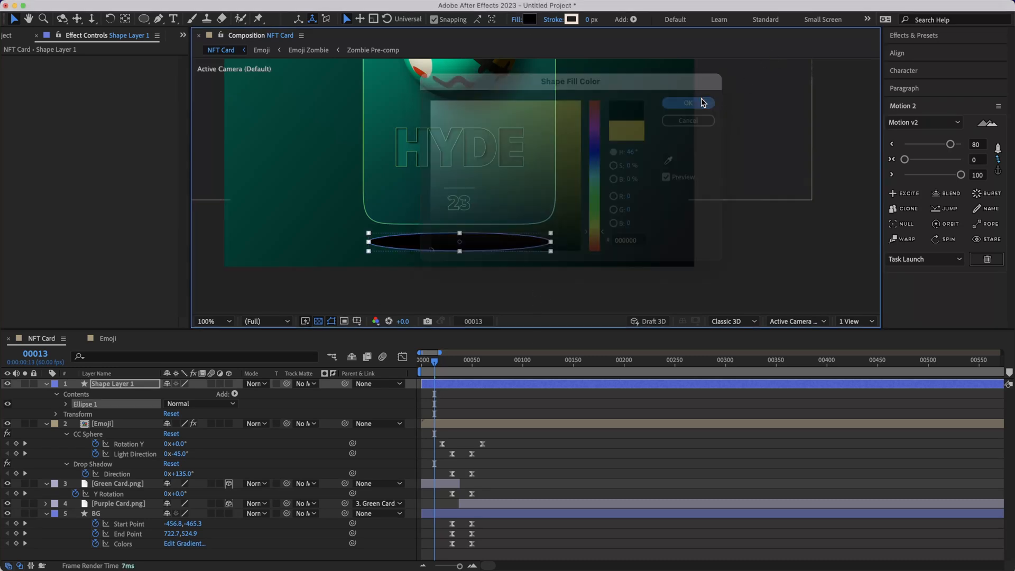
{"action": "left_click", "coordinate": [641, 269]}
Apply Gaussian Blur to the black ellipse layer with Blurriness set to 100.
{"action": "left_click", "coordinate": [478, 247]}
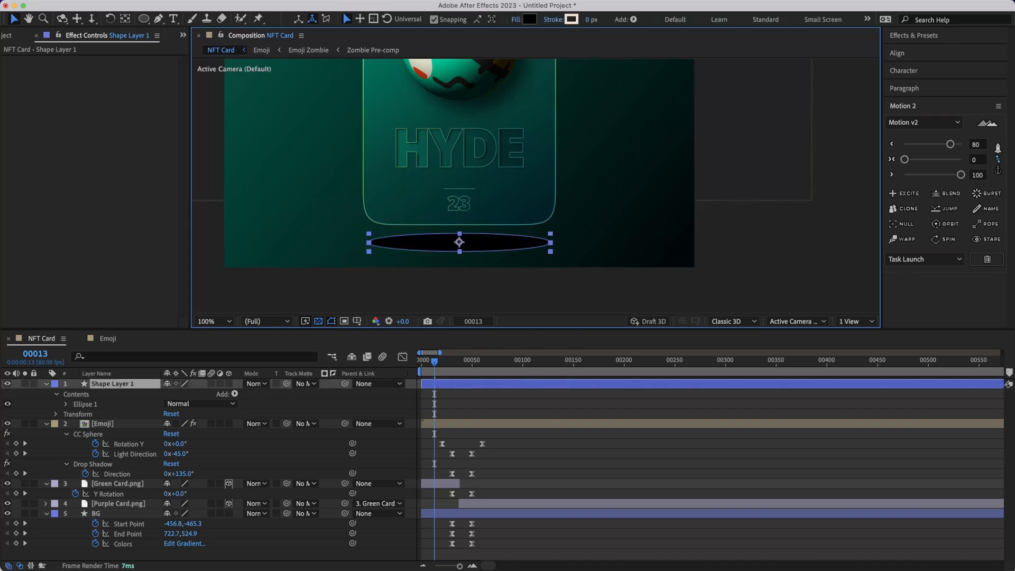
{"action": "left_click", "coordinate": [232, 1]}
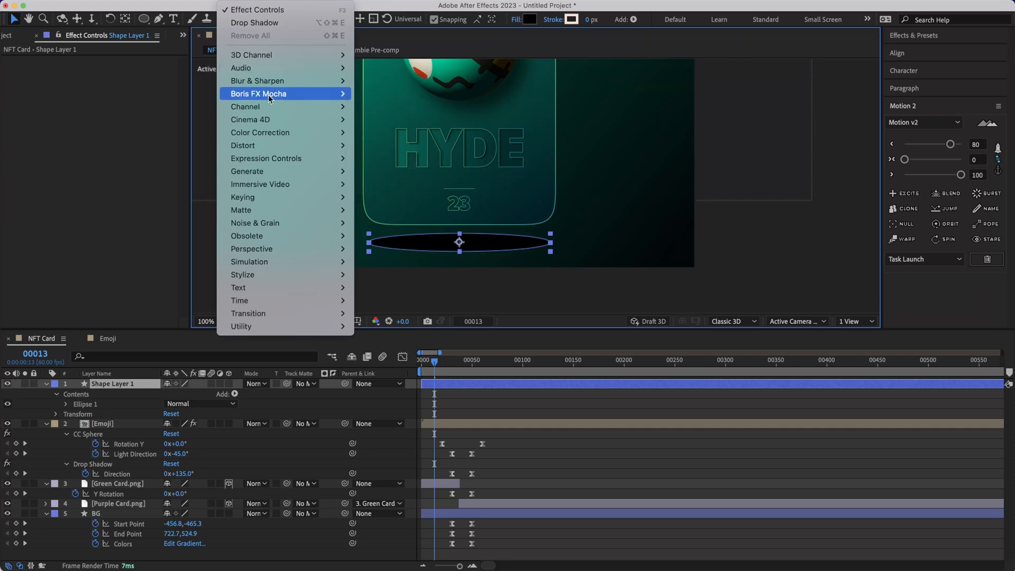
{"action": "mouse_move", "coordinate": [271, 84]}
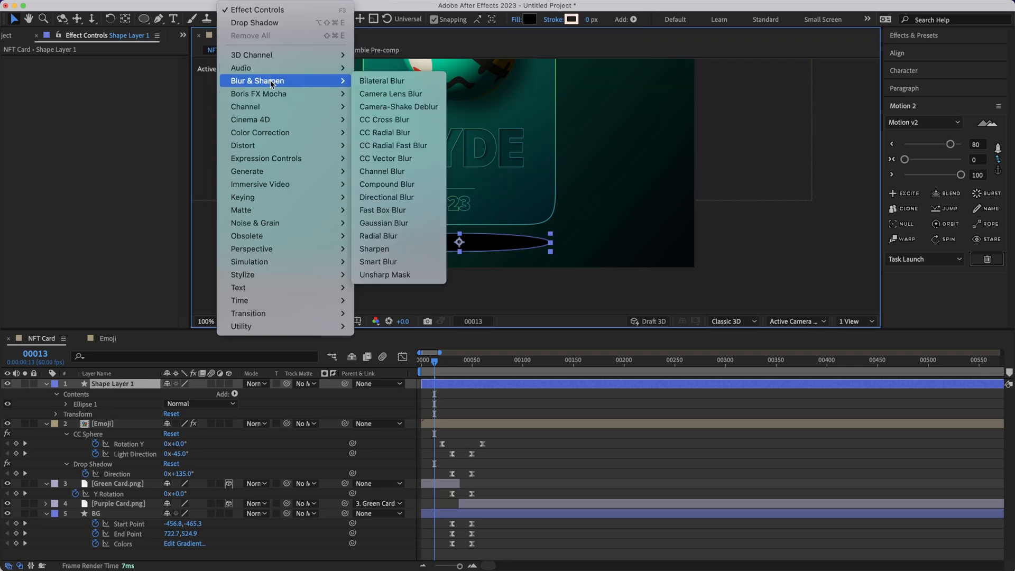
{"action": "left_click", "coordinate": [403, 226]}
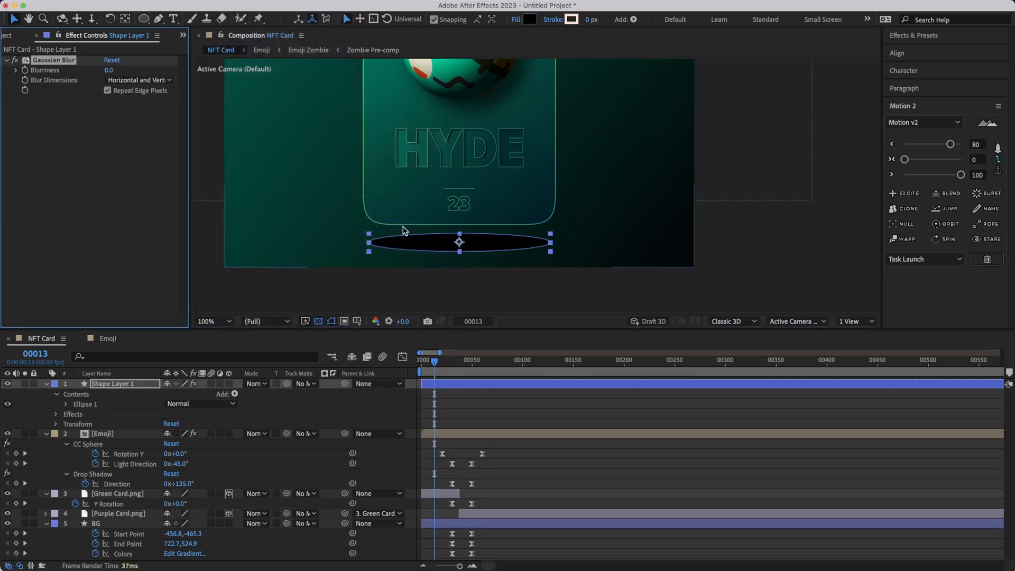
{"action": "left_click_drag", "start_coordinate": [108, 70], "coordinate": [193, 71]}
{"action": "left_click", "coordinate": [113, 71]}
{"action": "type", "text": "100"}
{"action": "key", "text": "Return"}
{"action": "left_click", "coordinate": [839, 266]}
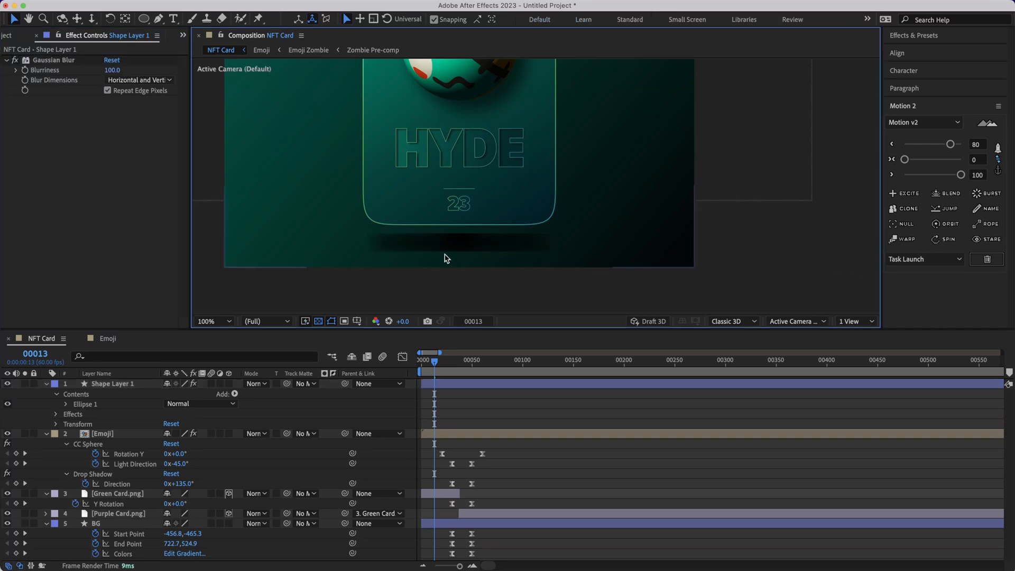
Turn off Repeat Edge Pixels in the Gaussian Blur applied to the black ellipse.
{"action": "left_click", "coordinate": [478, 244]}
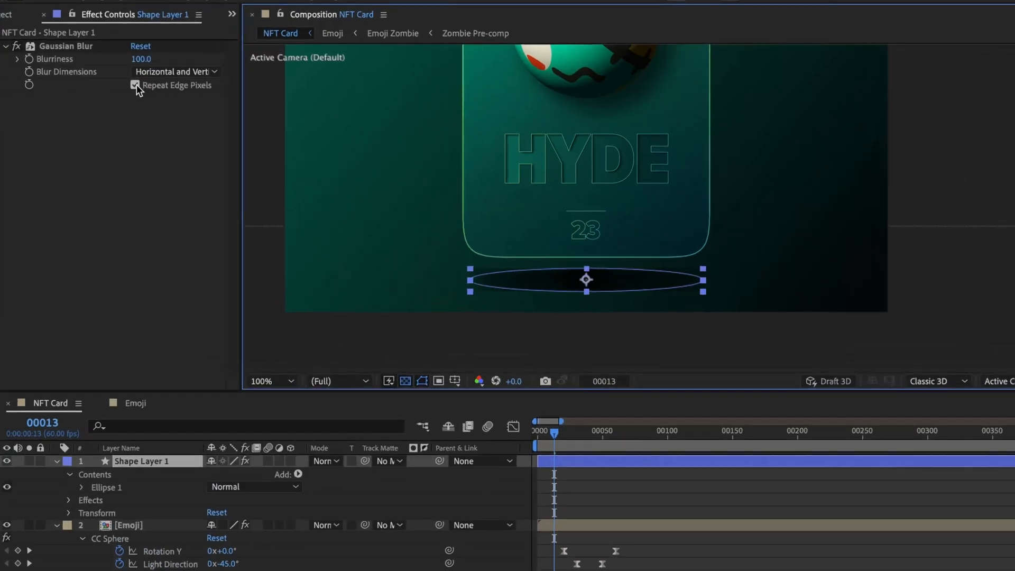
{"action": "left_click", "coordinate": [720, 340]}
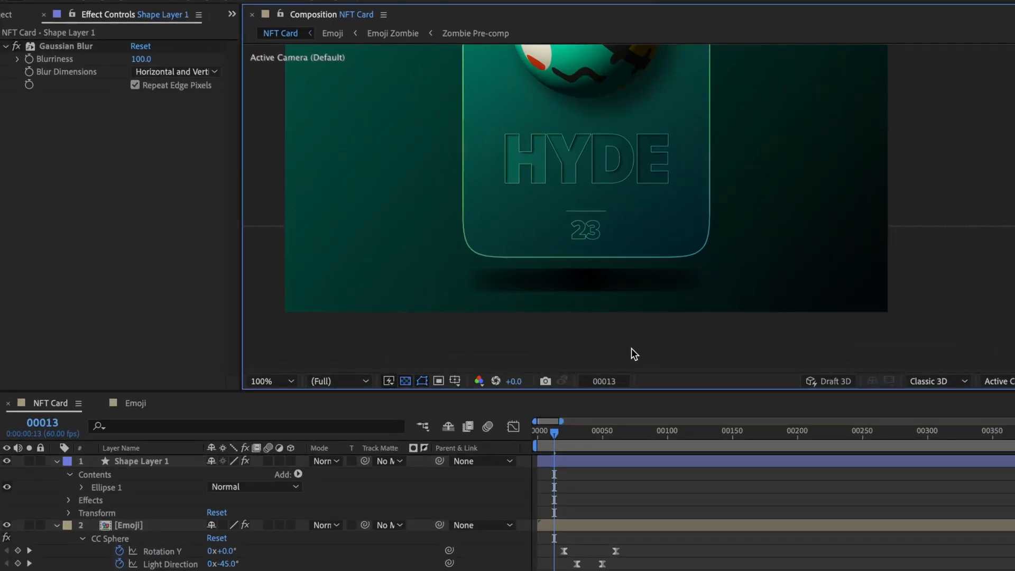
{"action": "left_click", "coordinate": [588, 278]}
{"action": "left_click", "coordinate": [136, 85]}
{"action": "left_click", "coordinate": [632, 331]}
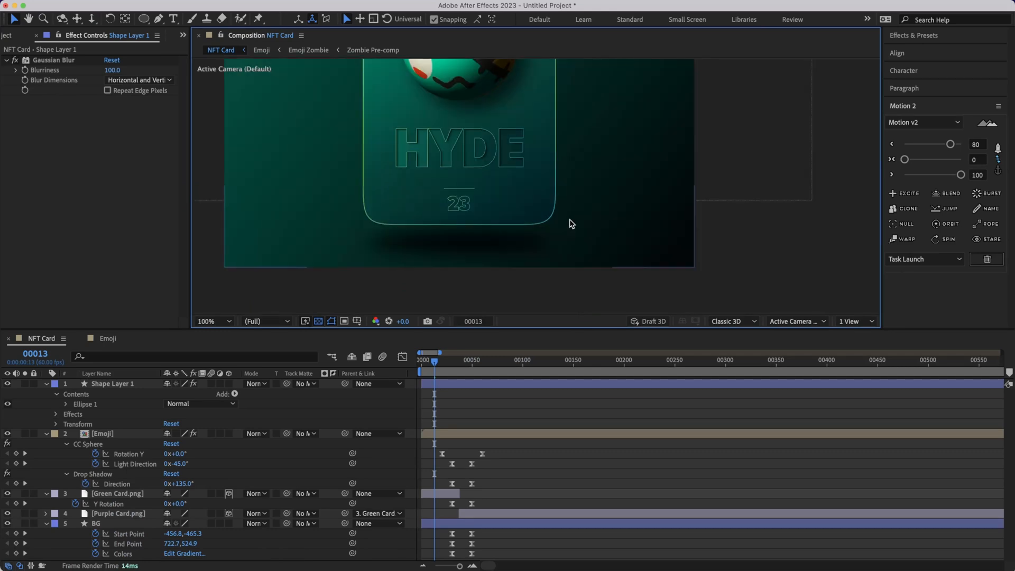
Flatten the blurred ellipse slightly and move it up against the card's lower edge.
{"action": "left_click", "coordinate": [506, 248]}
{"action": "left_click_drag", "start_coordinate": [493, 244], "coordinate": [457, 235]}
{"action": "key", "text": "Return"}
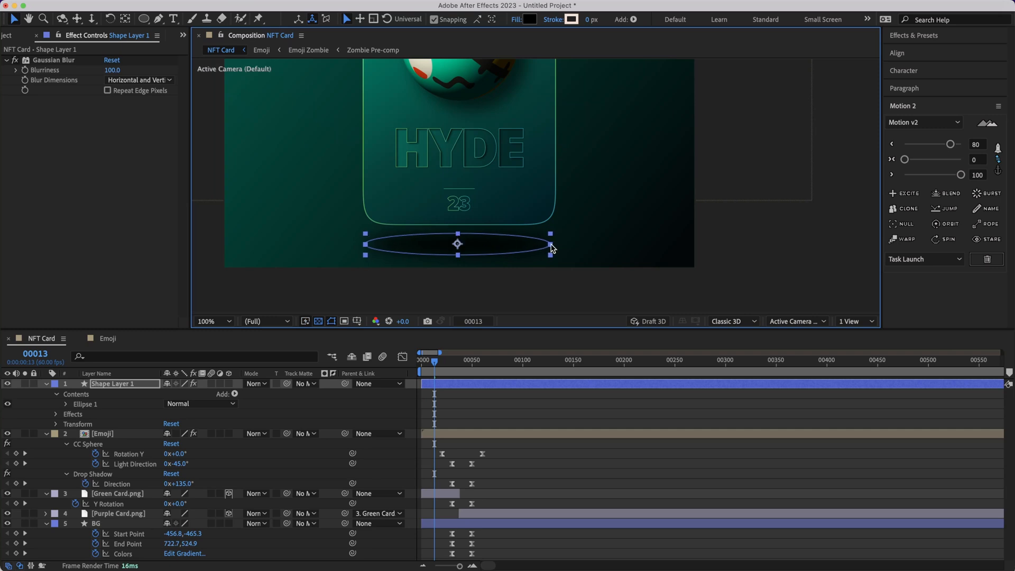
{"action": "left_click_drag", "start_coordinate": [459, 254], "coordinate": [479, 238]}
{"action": "left_click", "coordinate": [465, 257]}
{"action": "left_click", "coordinate": [476, 243]}
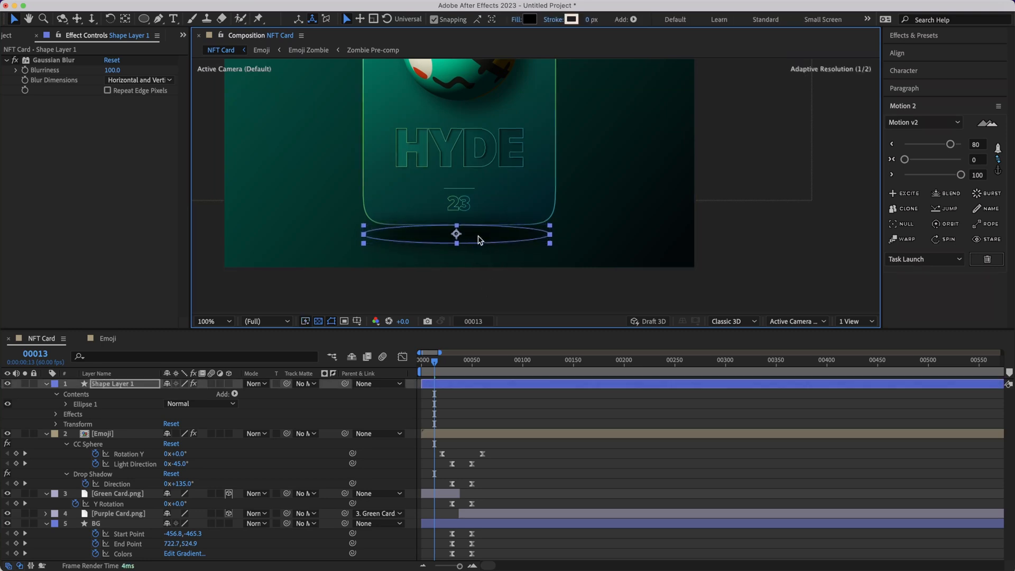
Collapse the expanded properties of the Shape Layer 1, Emoji and BG layers.
{"action": "key", "text": "grave"}
{"action": "key", "text": "grave"}
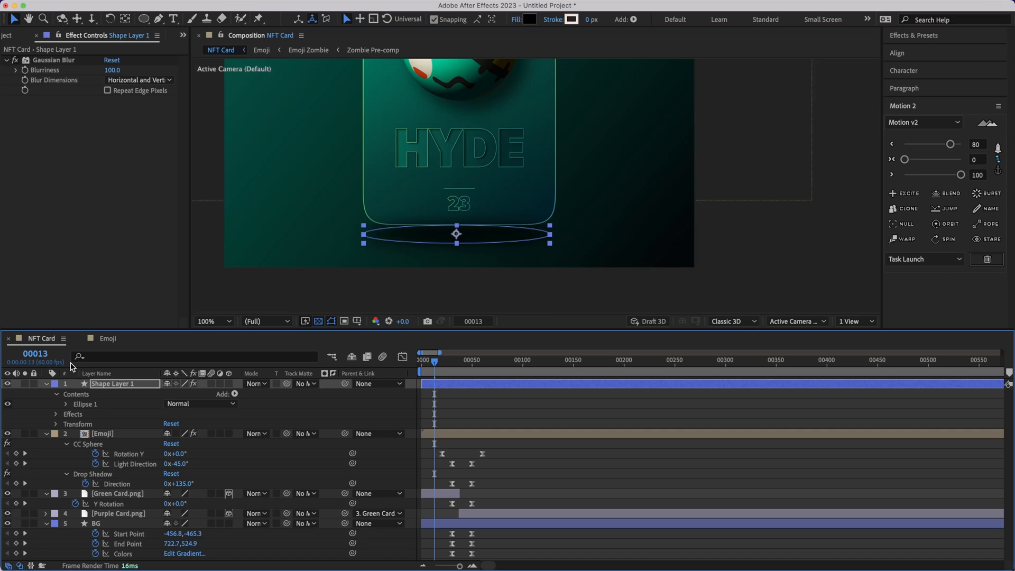
{"action": "left_click", "coordinate": [46, 384]}
{"action": "left_click", "coordinate": [46, 383]}
{"action": "left_click", "coordinate": [45, 396]}
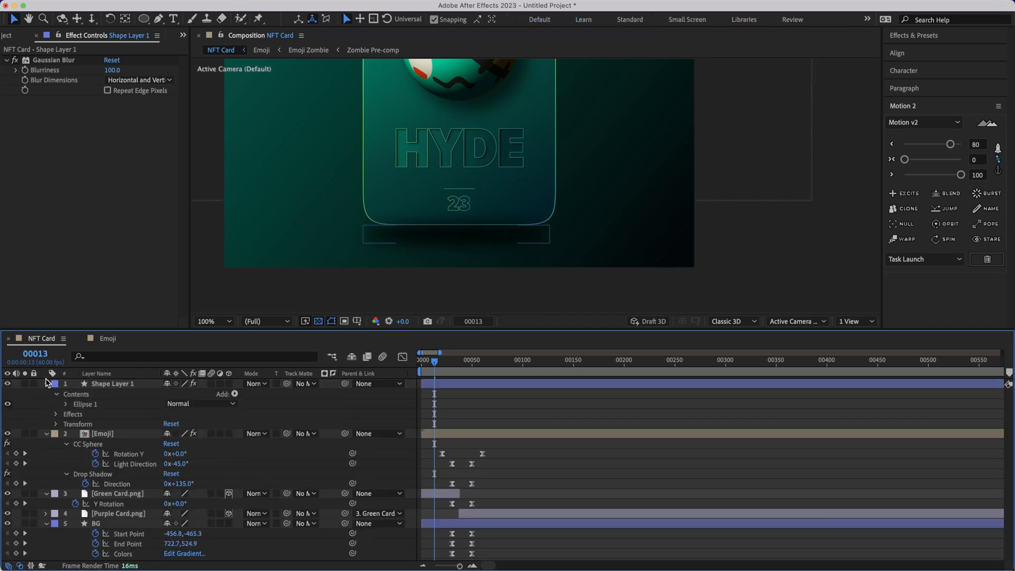
{"action": "left_click", "coordinate": [47, 383]}
{"action": "left_click", "coordinate": [45, 393]}
{"action": "left_click", "coordinate": [46, 432]}
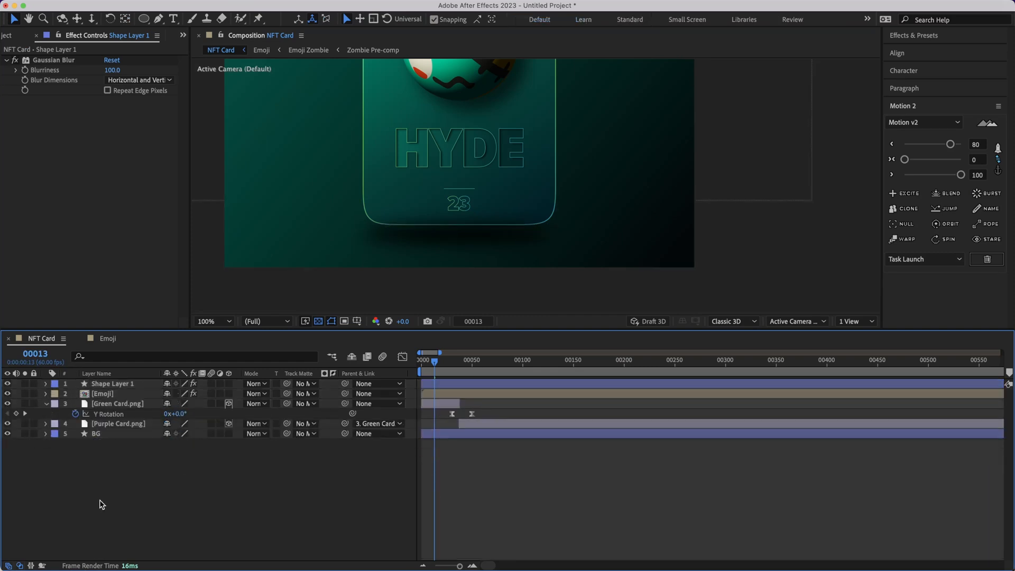
Move Shape Layer 1 beneath the Purple Card layer, just above BG, and rename it Shadow.
{"action": "left_click_drag", "start_coordinate": [120, 383], "coordinate": [118, 430]}
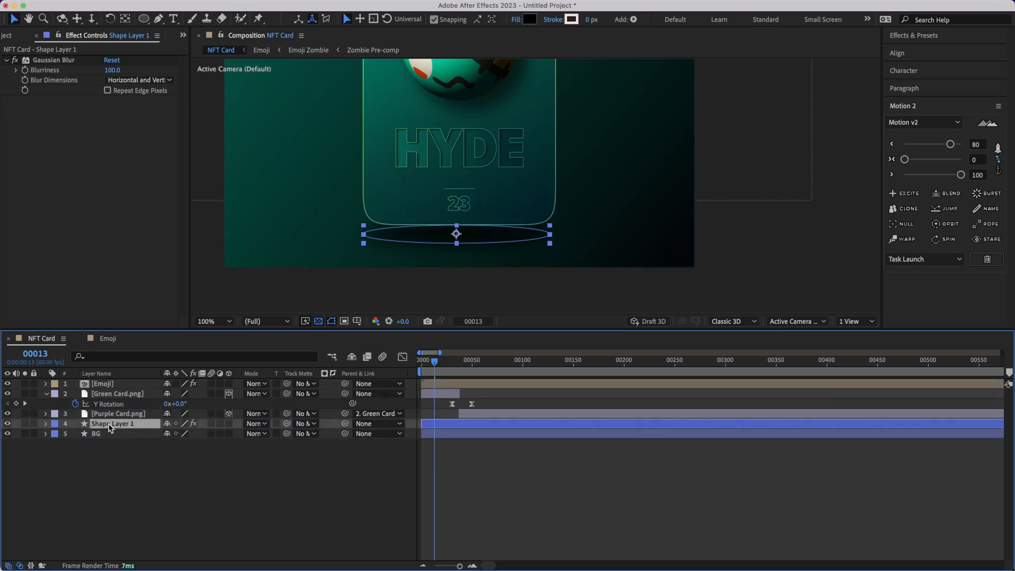
{"action": "key", "text": "Return"}
{"action": "type", "text": "Shadow"}
{"action": "key", "text": "Return"}
{"action": "left_click", "coordinate": [624, 250]}
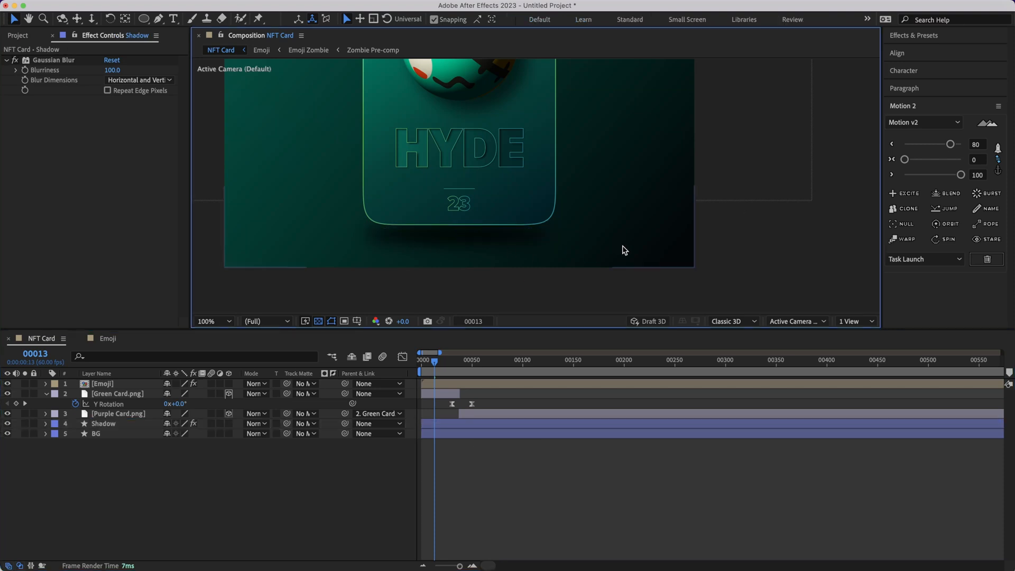
Stretch the Shadow ellipse to the card's full width and make it slightly taller.
{"action": "left_click", "coordinate": [507, 236]}
{"action": "left_click_drag", "start_coordinate": [552, 239], "coordinate": [554, 240]}
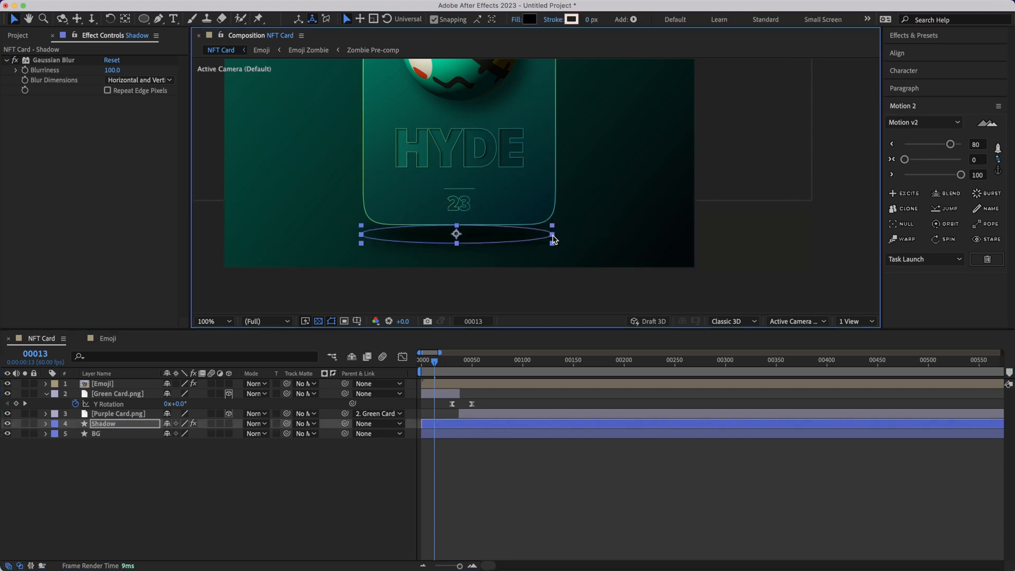
{"action": "left_click", "coordinate": [705, 272]}
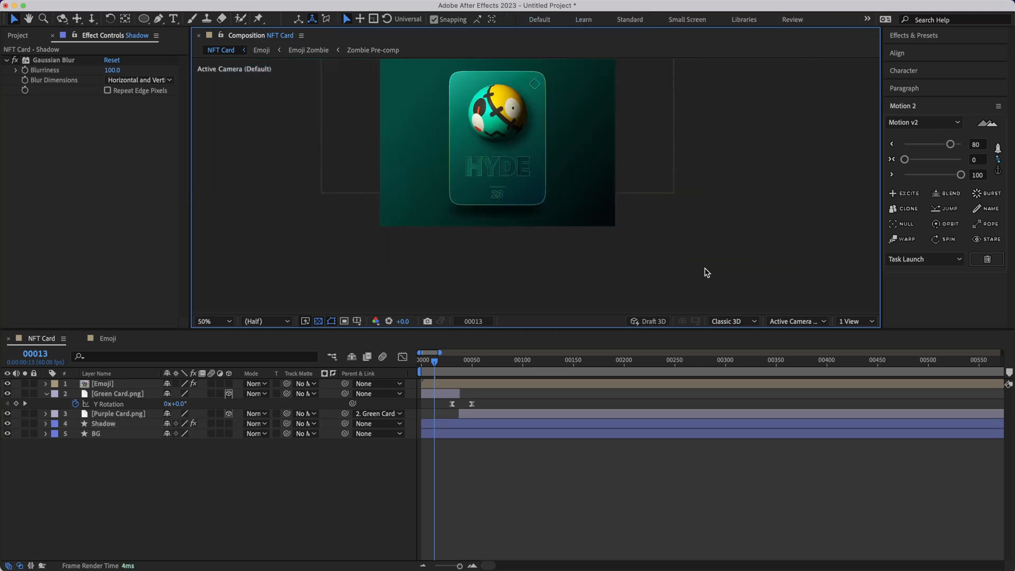
{"action": "left_click", "coordinate": [459, 248]}
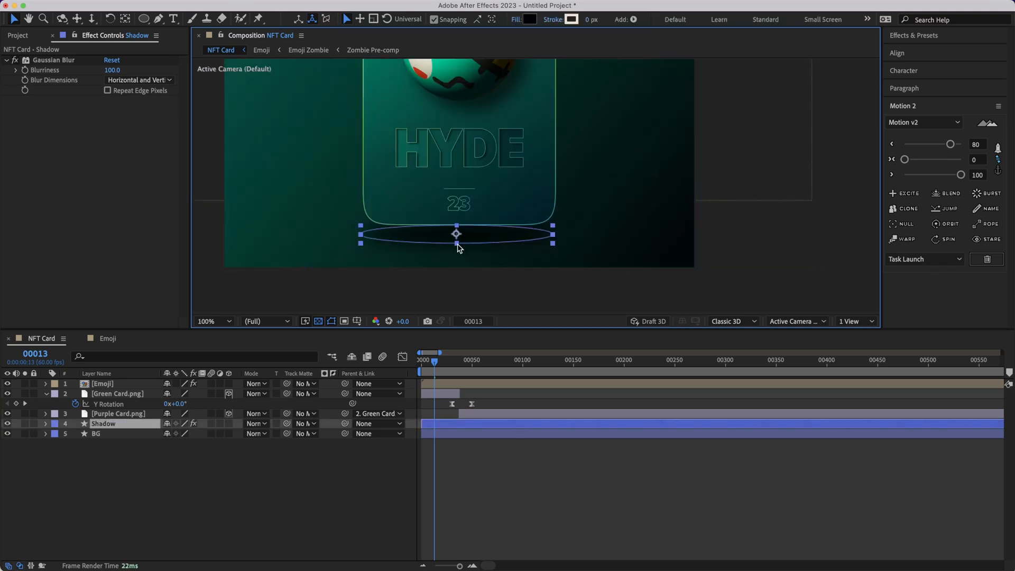
{"action": "left_click_drag", "start_coordinate": [457, 247], "coordinate": [457, 248]}
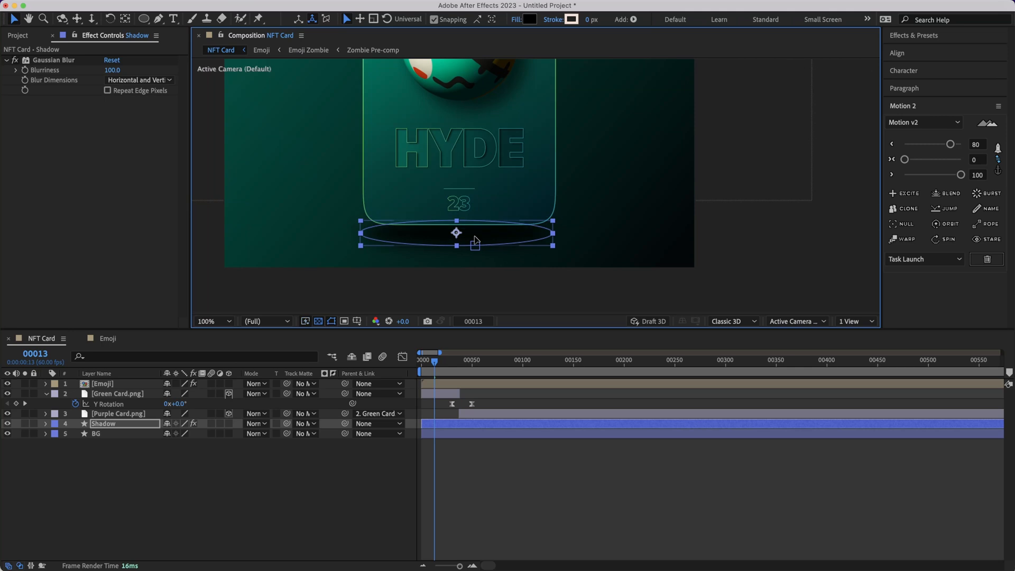
Center the Shadow ellipse horizontally beneath the card so both outer edges line up with the card's sides.
{"action": "key", "text": "comma"}
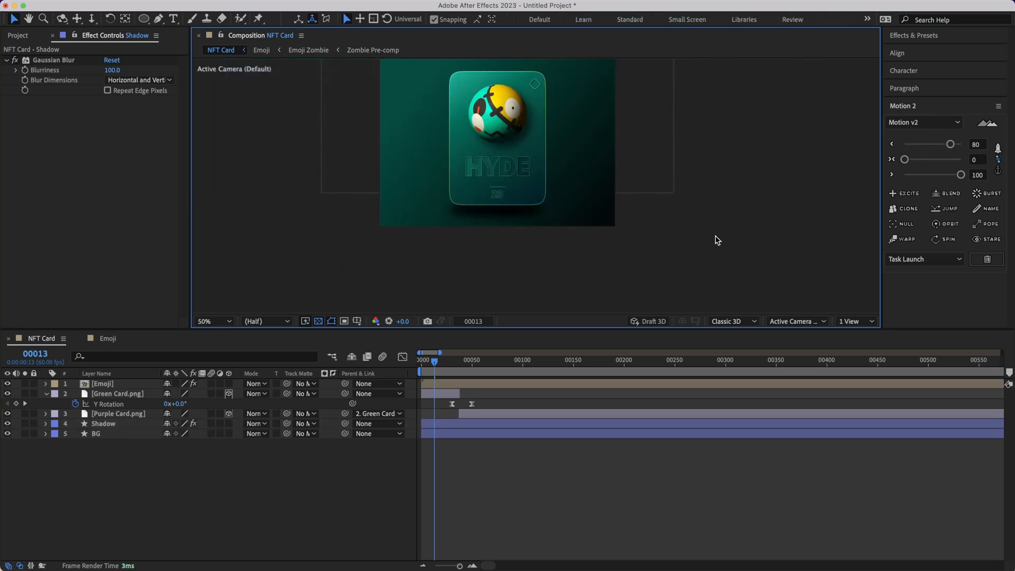
{"action": "scroll", "coordinate": [739, 227], "scroll_direction": "up", "scroll_amount": 3}
{"action": "key", "text": "period"}
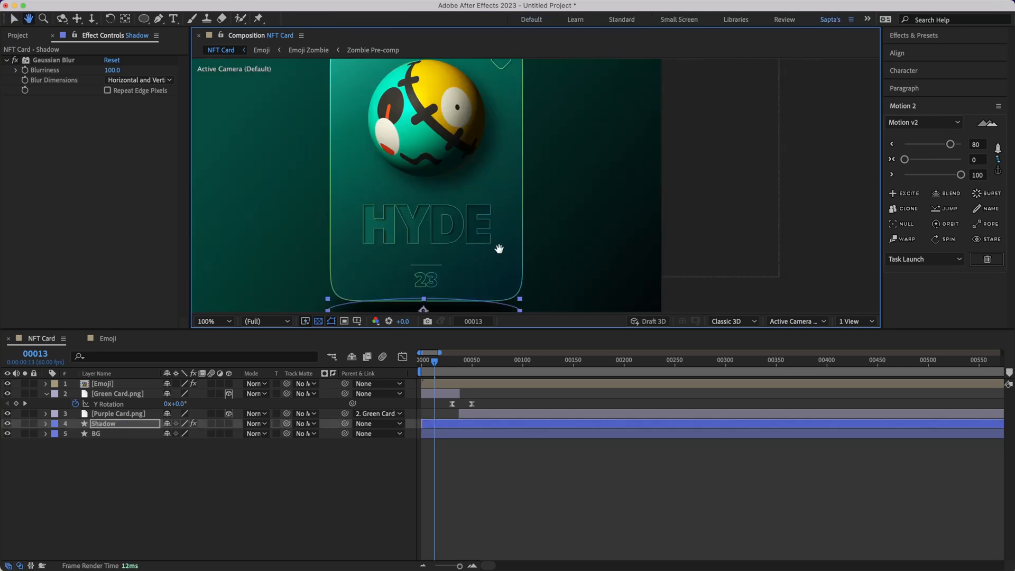
{"action": "scroll", "coordinate": [463, 232], "scroll_direction": "down", "scroll_amount": 5}
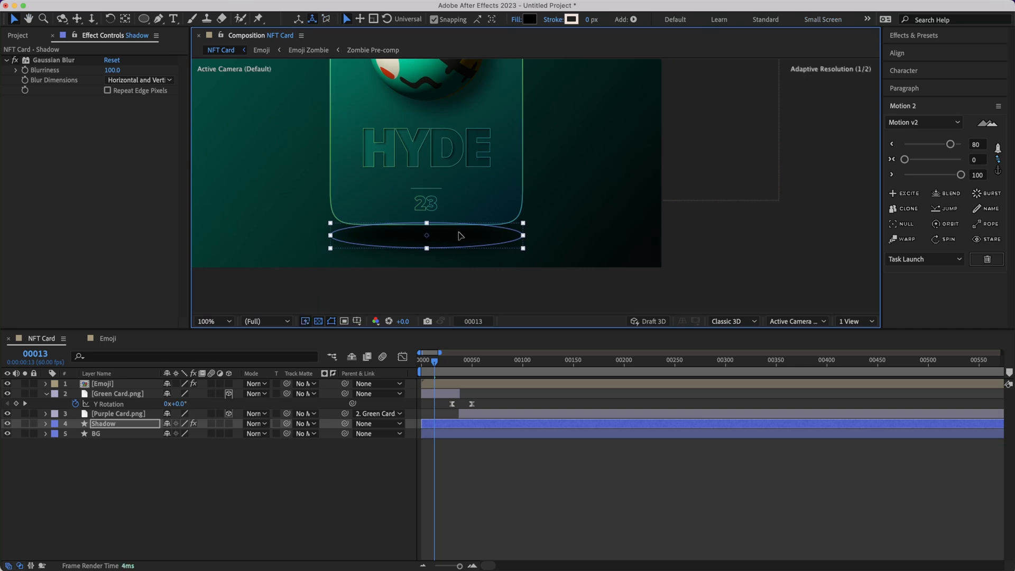
{"action": "left_click", "coordinate": [776, 234]}
{"action": "key", "text": "comma"}
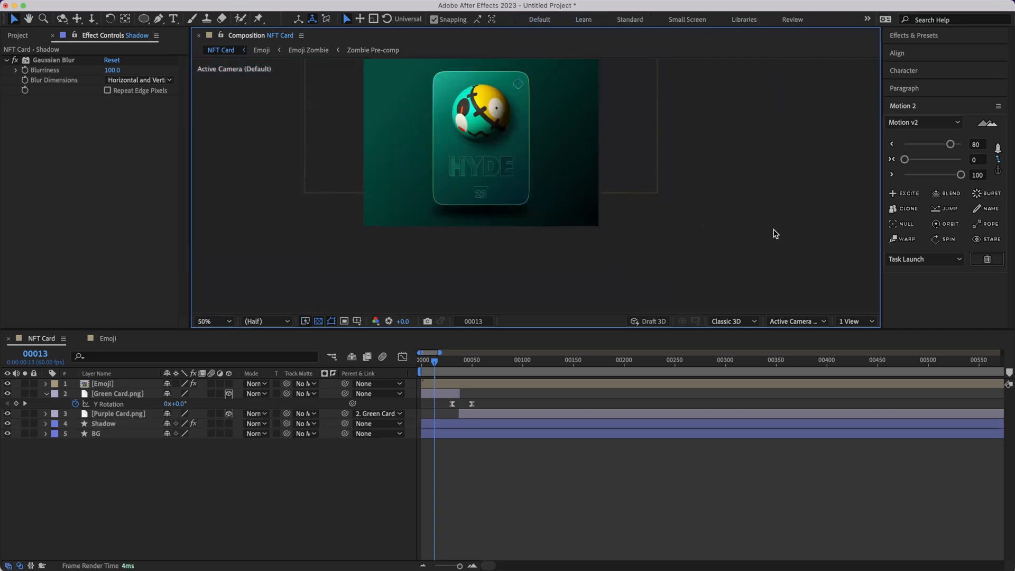
{"action": "key", "text": "space"}
{"action": "left_click_drag", "start_coordinate": [770, 206], "coordinate": [769, 235]}
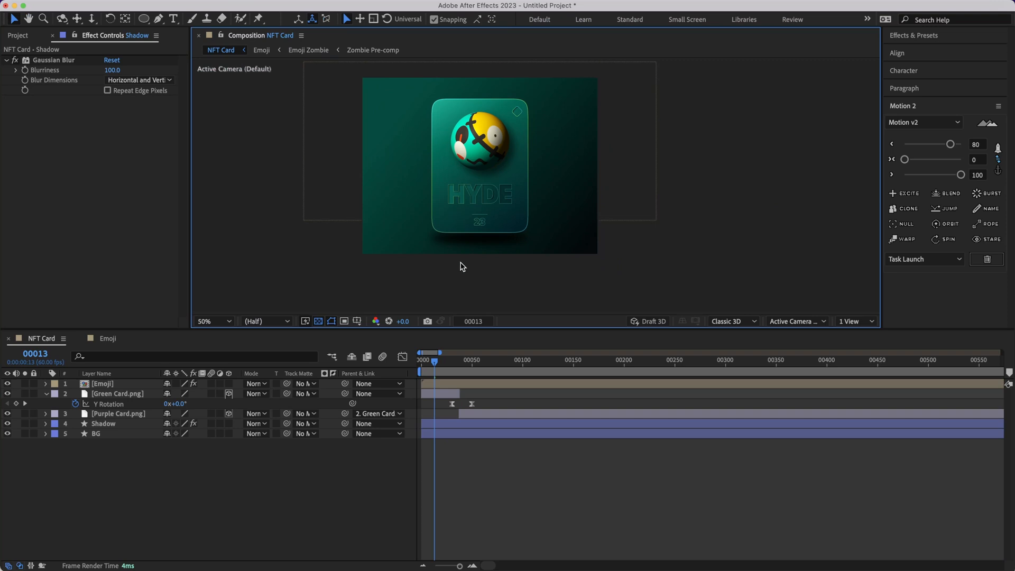
Set the Gaussian Blur Blurriness of the Shadow layer to 150.
{"action": "key", "text": "period"}
{"action": "key", "text": "space"}
{"action": "left_click_drag", "start_coordinate": [460, 266], "coordinate": [502, 162]}
{"action": "left_click", "coordinate": [502, 192]}
{"action": "left_click", "coordinate": [112, 69]}
{"action": "type", "text": "1"}
{"action": "key", "text": "Return"}
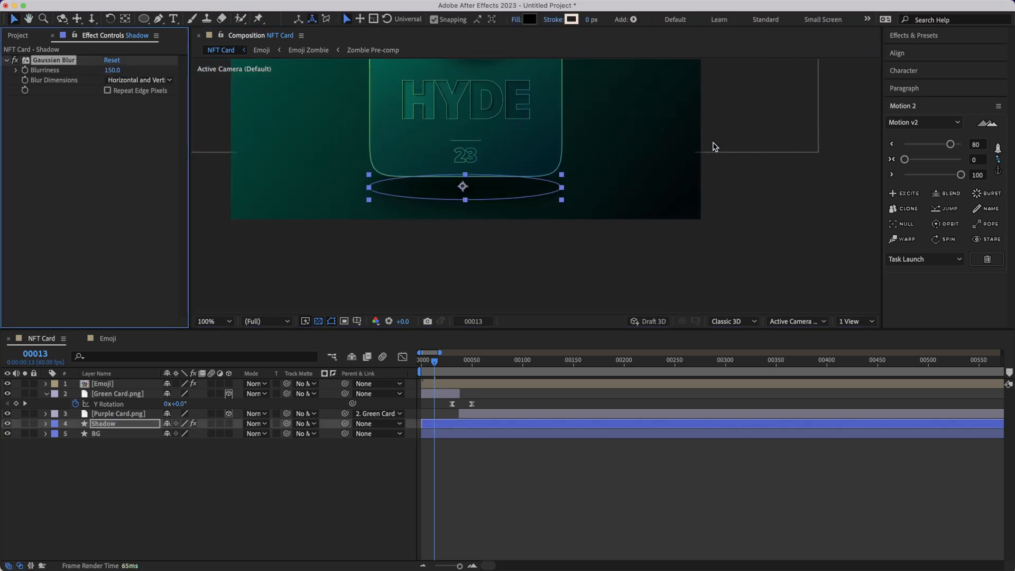
Examine the softened shadow beneath the card at 50% and 100% zoom.
{"action": "left_click", "coordinate": [714, 147]}
{"action": "key", "text": "comma"}
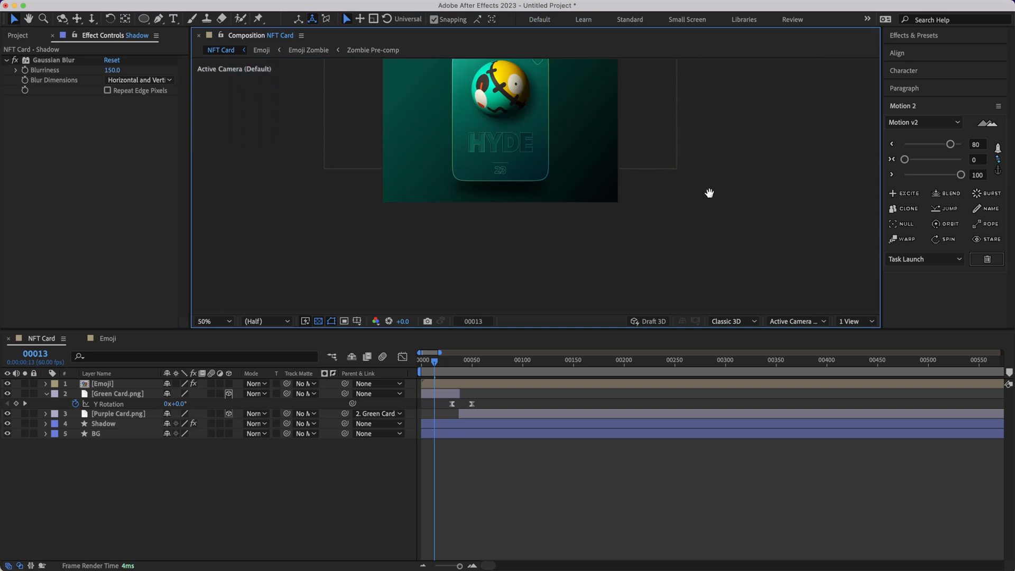
{"action": "left_click_drag", "start_coordinate": [710, 193], "coordinate": [710, 227]}
{"action": "key", "text": "period"}
{"action": "left_click_drag", "start_coordinate": [502, 236], "coordinate": [503, 201]}
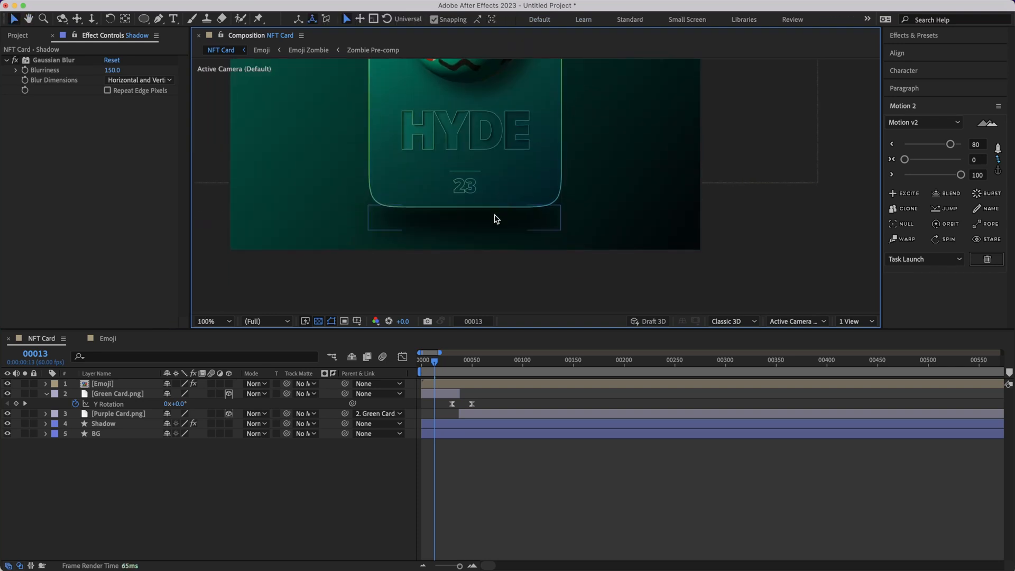
{"action": "left_click", "coordinate": [497, 219]}
{"action": "key", "text": "comma"}
{"action": "key", "text": "space"}
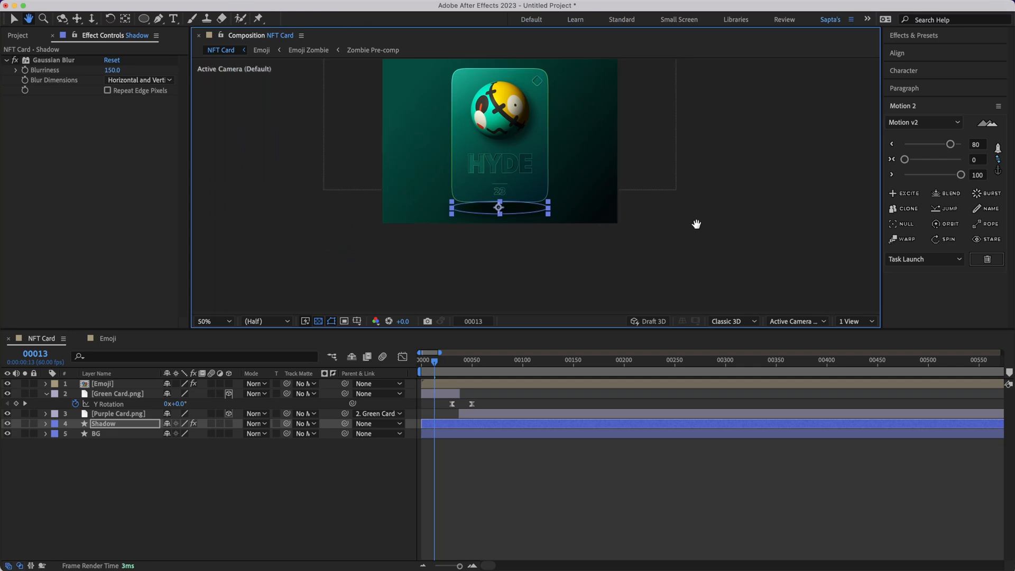
{"action": "left_click_drag", "start_coordinate": [696, 224], "coordinate": [687, 249]}
Reveal the layers' keyframes and add a Scale keyframe to the Shadow layer at frame 30.
{"action": "left_click", "coordinate": [559, 494]}
{"action": "key", "text": "u"}
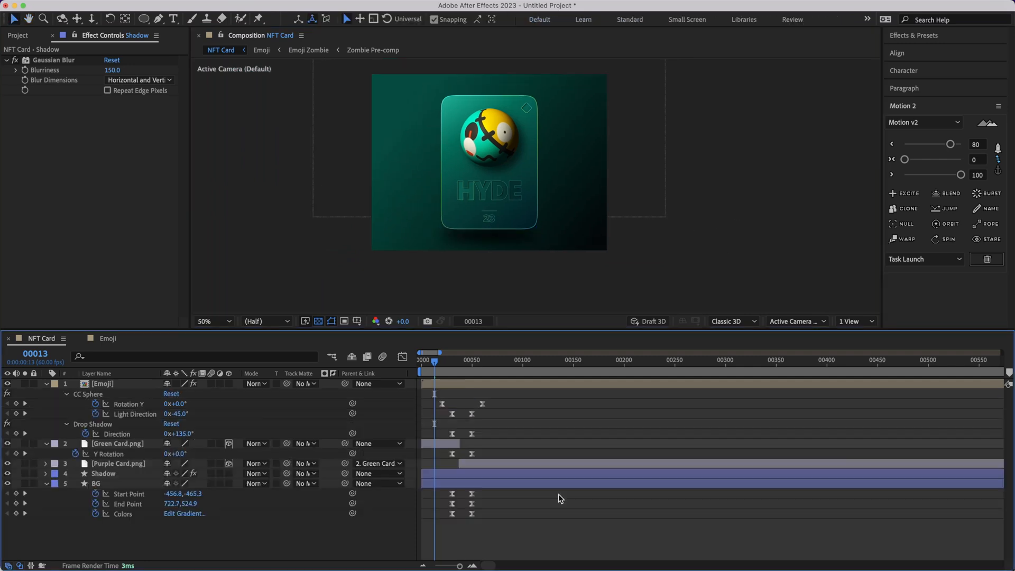
{"action": "mouse_move", "coordinate": [456, 370]}
{"action": "left_mouse_down"}
{"action": "mouse_move", "coordinate": [447, 365]}
{"action": "mouse_move", "coordinate": [472, 364]}
{"action": "mouse_move", "coordinate": [452, 365]}
{"action": "left_mouse_up"}
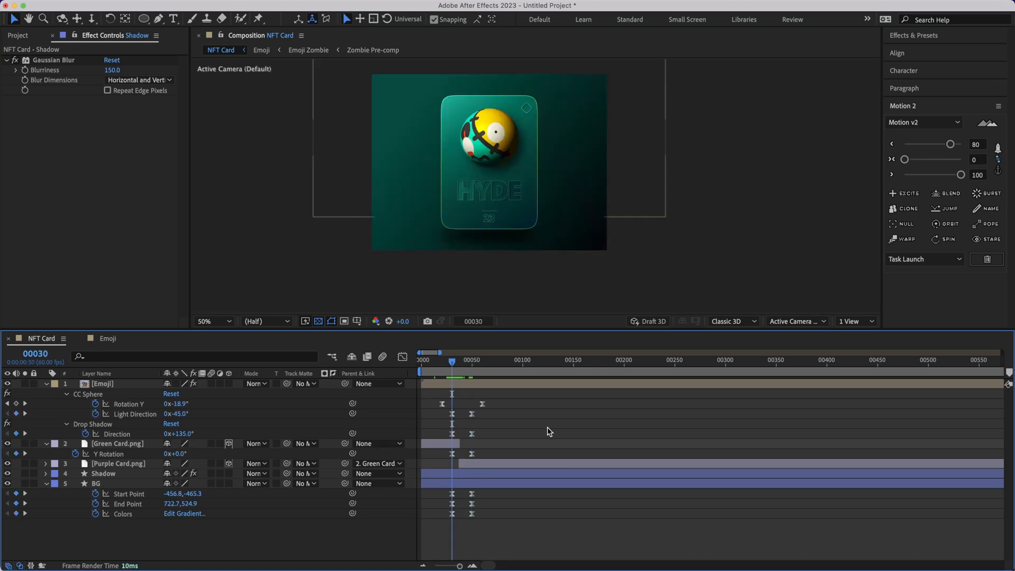
{"action": "key", "text": "h"}
{"action": "left_click", "coordinate": [112, 475]}
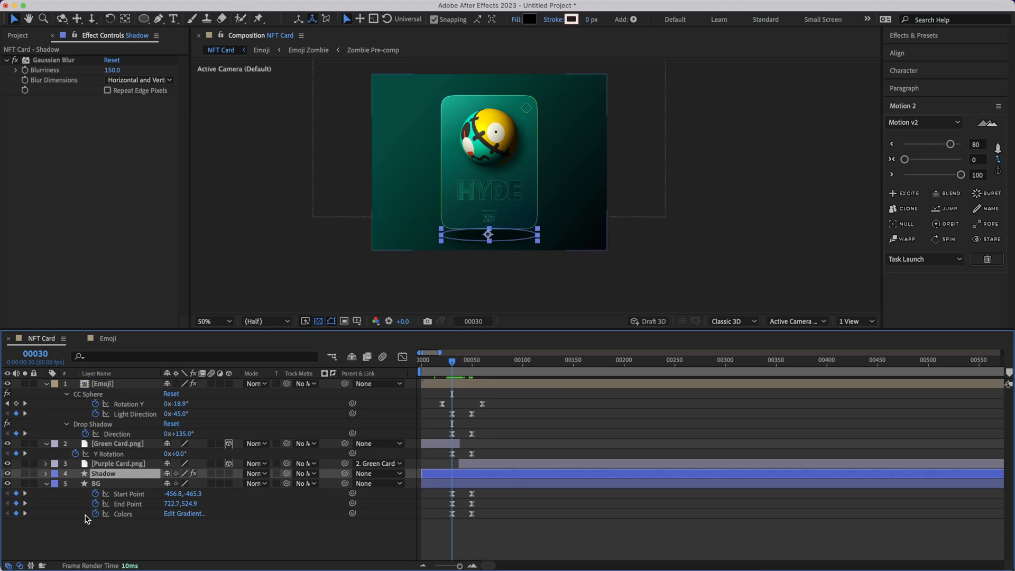
{"action": "key", "text": "s"}
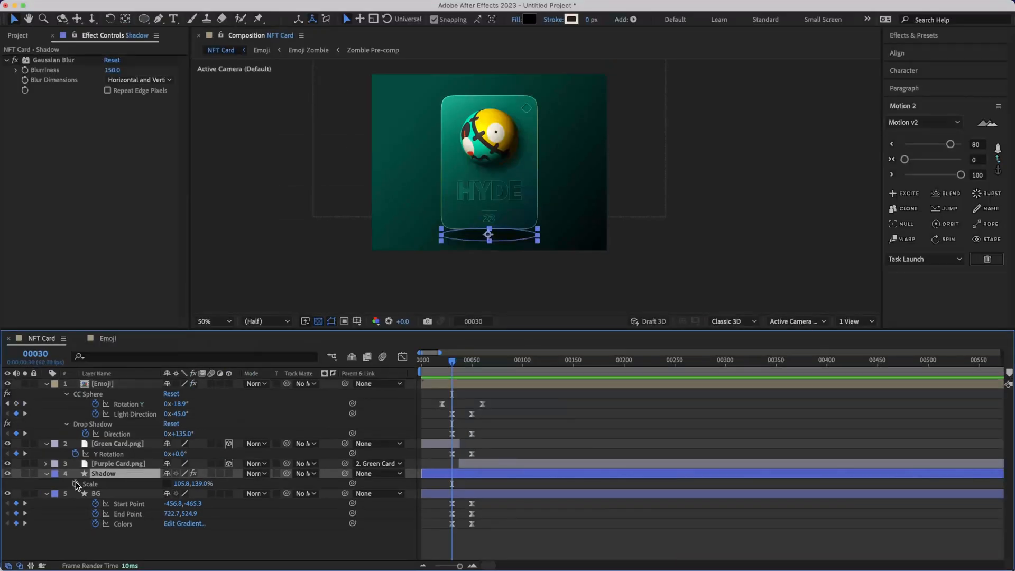
{"action": "left_click", "coordinate": [75, 484]}
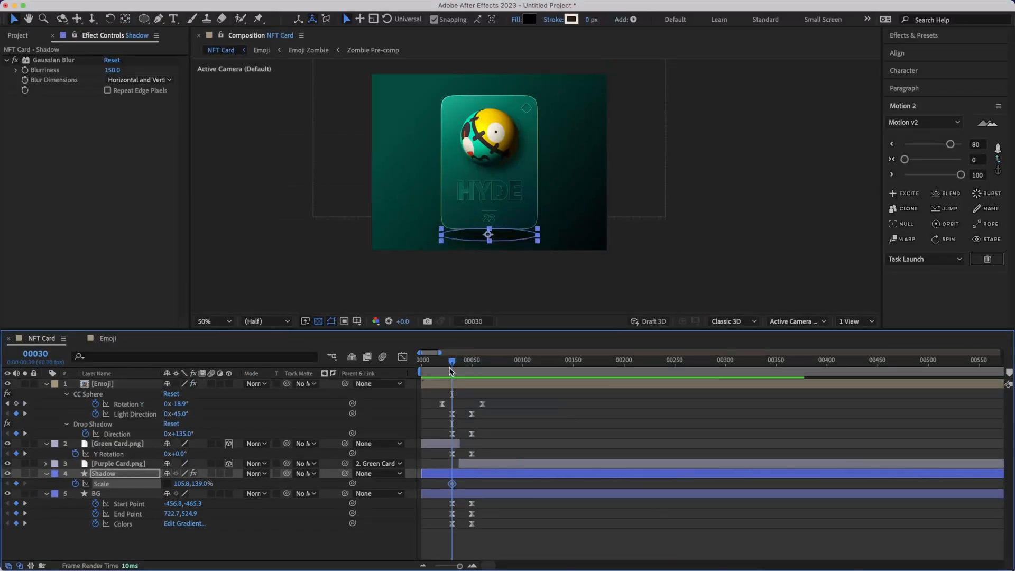
Set the Shadow's horizontal scale to -105.8% at frame 50 and scrub through the card flip.
{"action": "left_click_drag", "start_coordinate": [452, 361], "coordinate": [470, 365]}
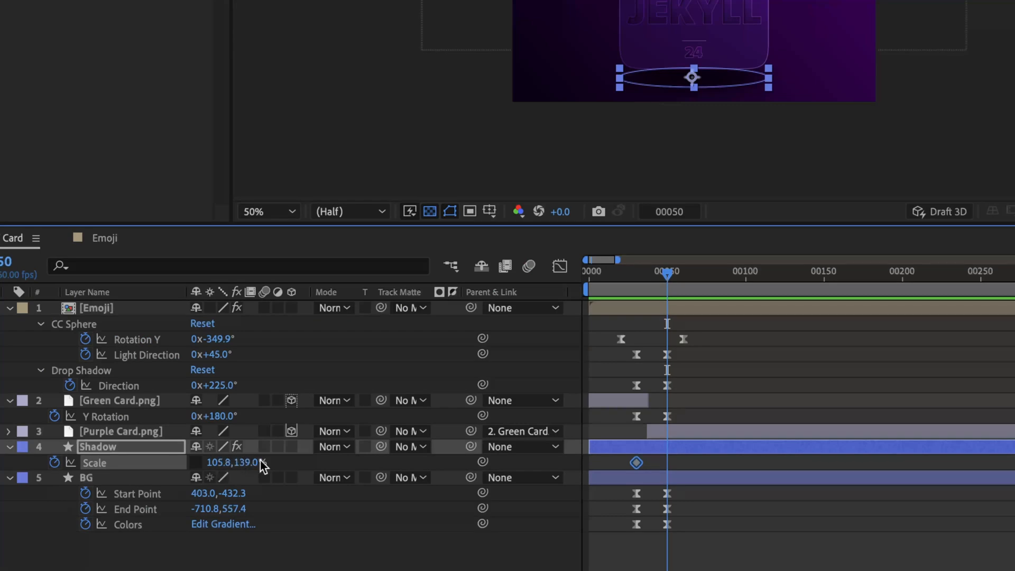
{"action": "left_click", "coordinate": [216, 463]}
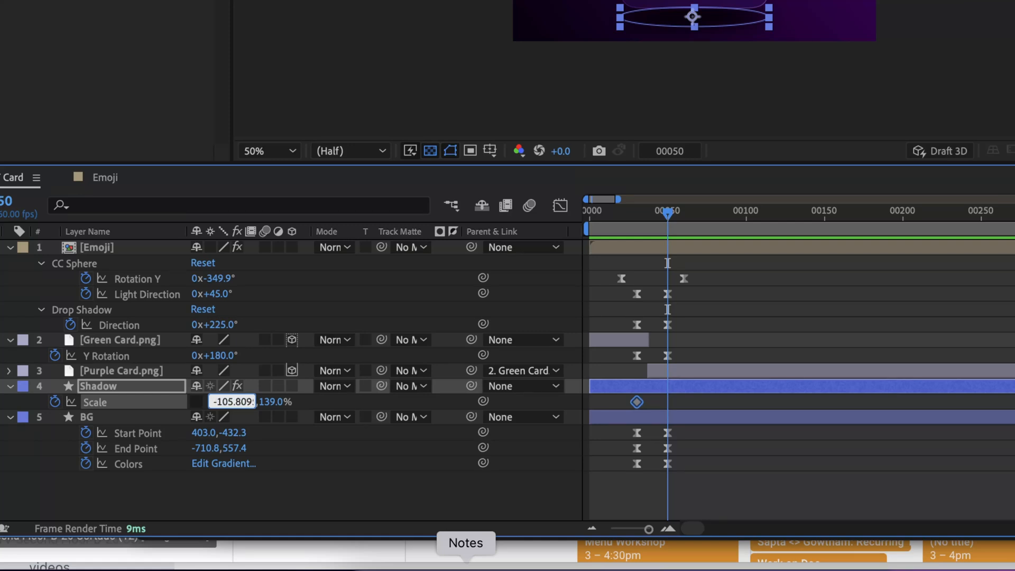
{"action": "key", "text": "Return"}
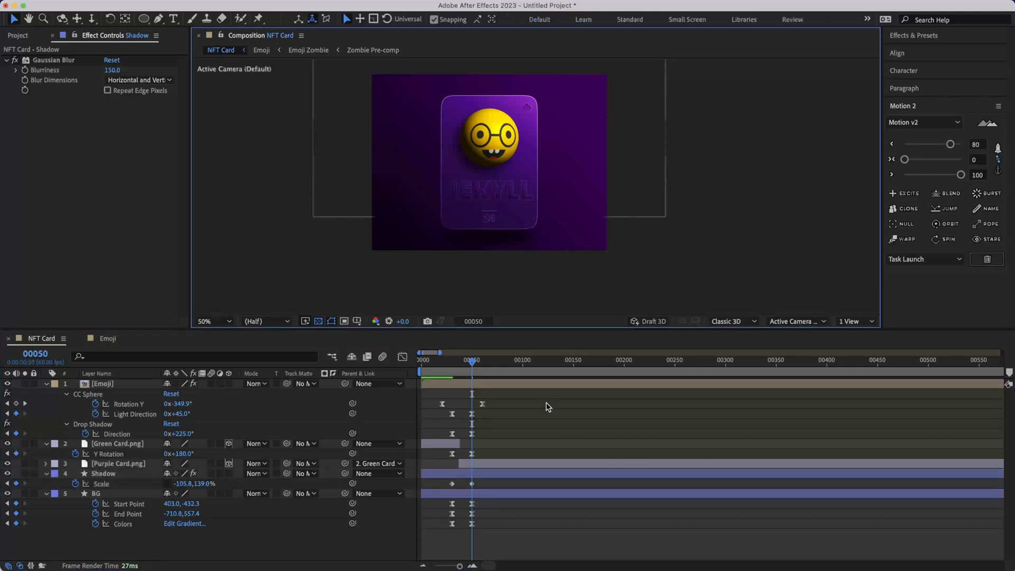
{"action": "mouse_move", "coordinate": [478, 370]}
{"action": "left_mouse_down"}
{"action": "mouse_move", "coordinate": [449, 367]}
{"action": "mouse_move", "coordinate": [473, 367]}
{"action": "left_mouse_up"}
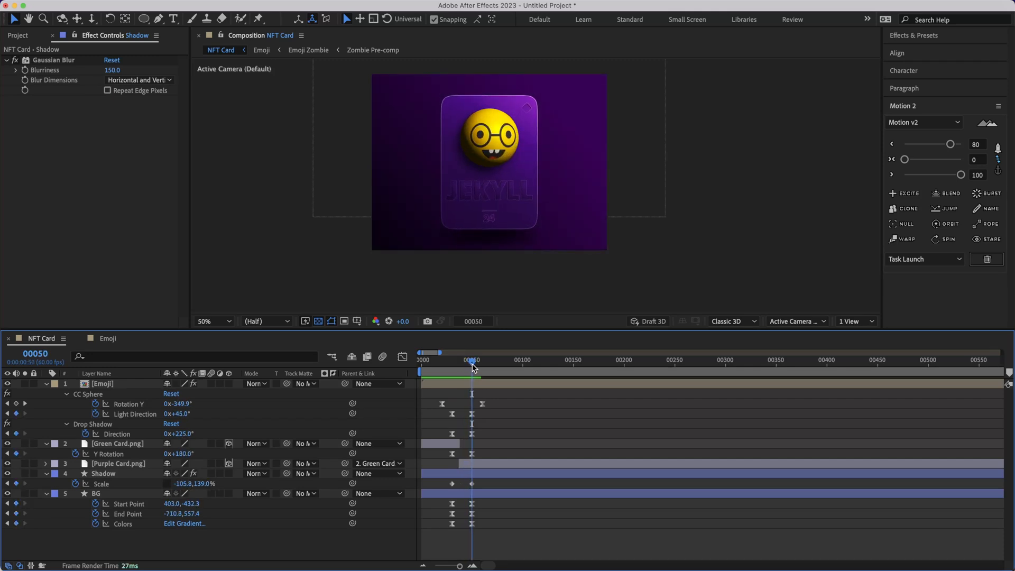
Ease the Shadow layer's Scale keyframes with Motion 2, using 40 at frame 30 and 80 at frame 50.
{"action": "left_click", "coordinate": [452, 474]}
{"action": "left_click", "coordinate": [453, 504]}
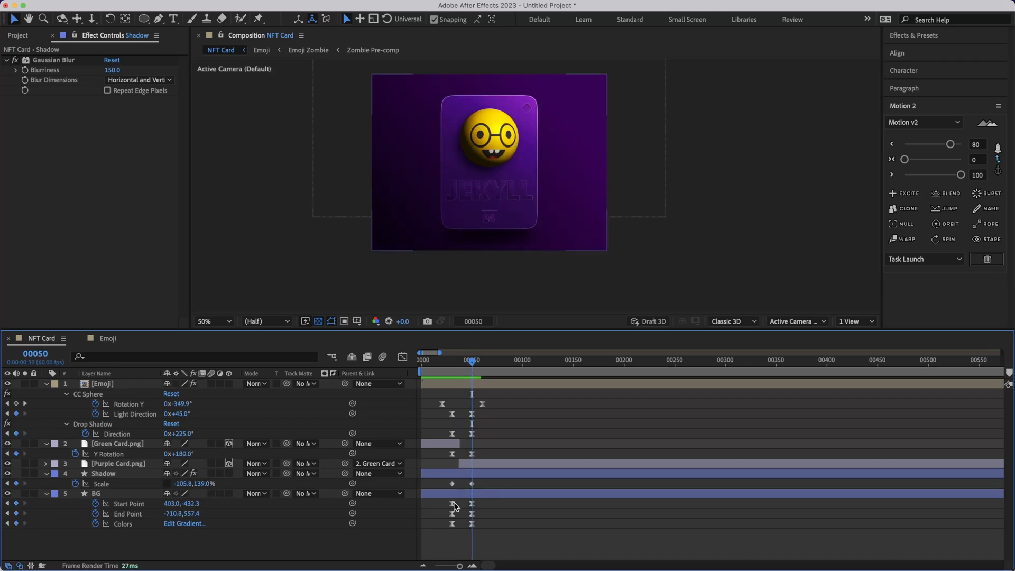
{"action": "left_click", "coordinate": [457, 483]}
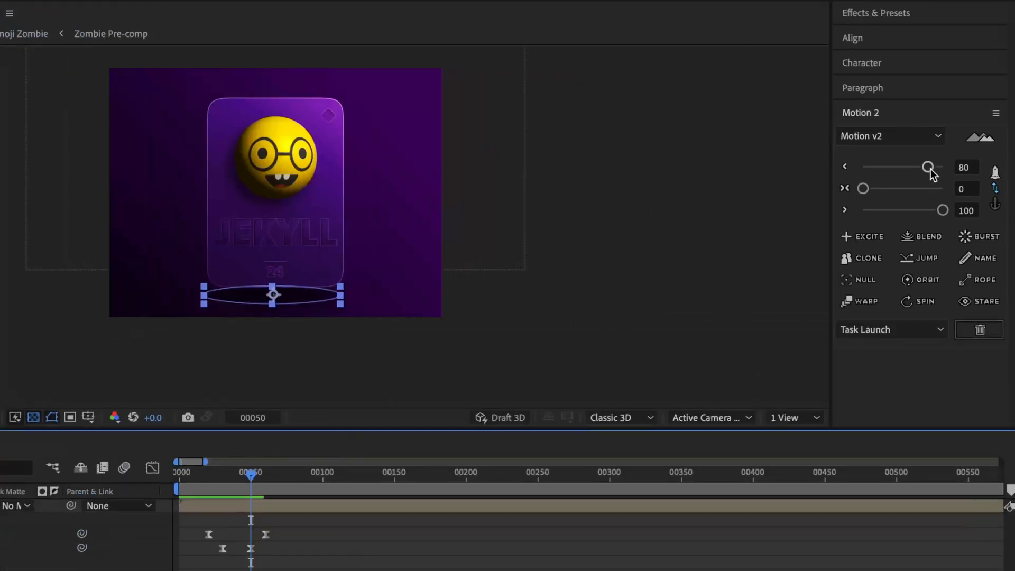
{"action": "left_click_drag", "start_coordinate": [929, 169], "coordinate": [897, 170]}
{"action": "left_click", "coordinate": [496, 485]}
{"action": "left_click", "coordinate": [473, 484]}
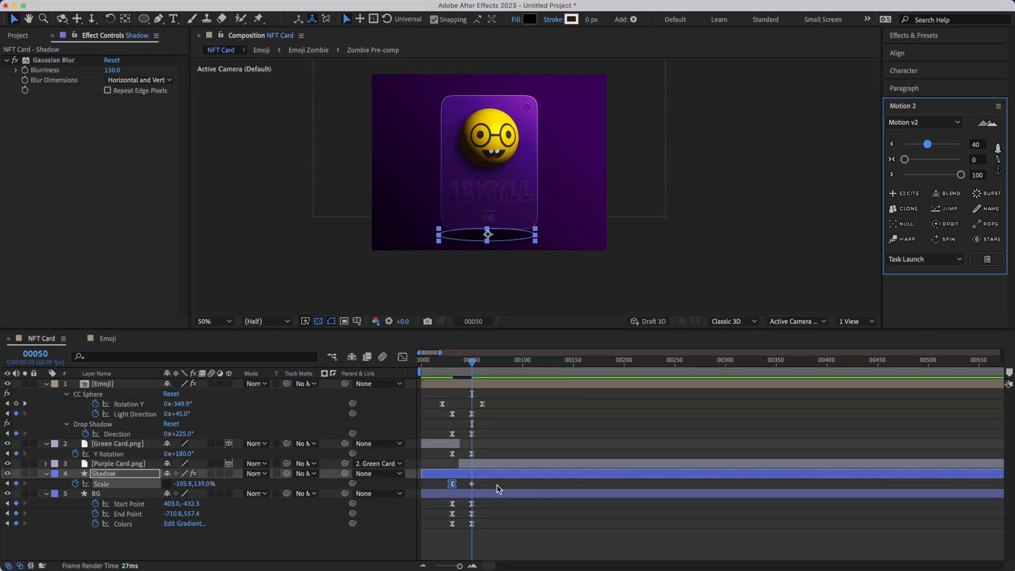
{"action": "left_click_drag", "start_coordinate": [960, 175], "coordinate": [957, 175]}
{"action": "left_click", "coordinate": [538, 403]}
Preview the card flip from frame 0 to check the eased shadow against the card's rotation.
{"action": "left_click_drag", "start_coordinate": [473, 363], "coordinate": [410, 366]}
{"action": "key", "text": "space"}
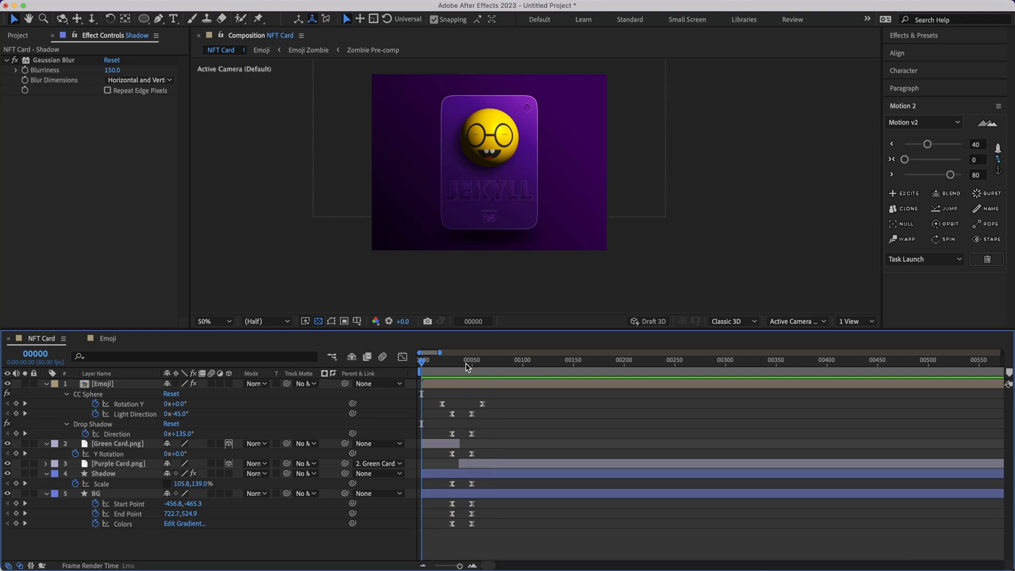
{"action": "left_click", "coordinate": [477, 370]}
{"action": "left_click_drag", "start_coordinate": [477, 374], "coordinate": [413, 378]}
{"action": "key", "text": "space"}
Copy the Emoji layer's ending Light Direction, Drop Shadow Direction and Rotation Y keyframes to frame 114.
{"action": "left_click", "coordinate": [537, 363]}
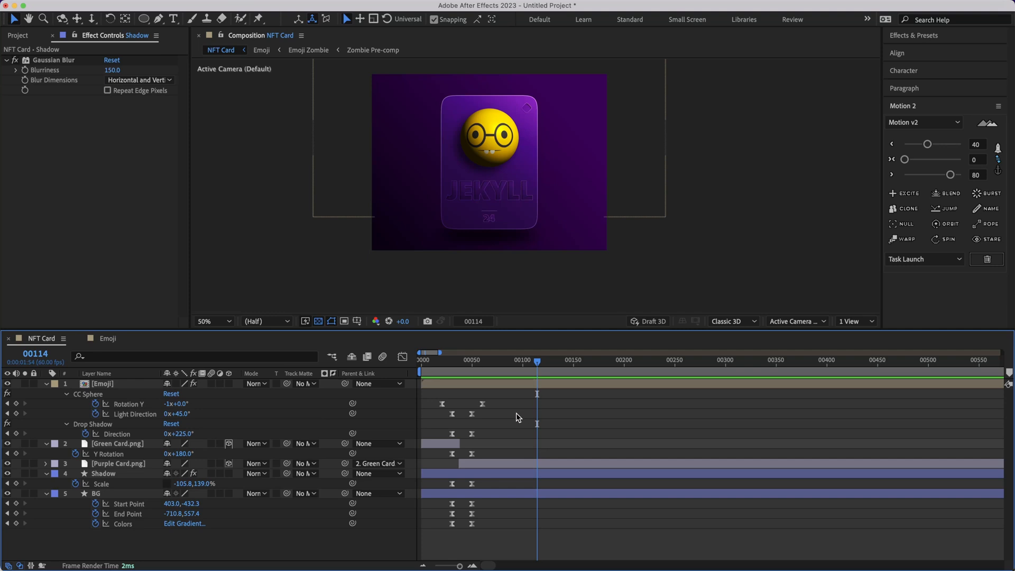
{"action": "left_click_drag", "start_coordinate": [481, 411], "coordinate": [470, 443]}
{"action": "left_click", "coordinate": [487, 419]}
{"action": "key", "text": "super+c"}
{"action": "key", "text": "super+v"}
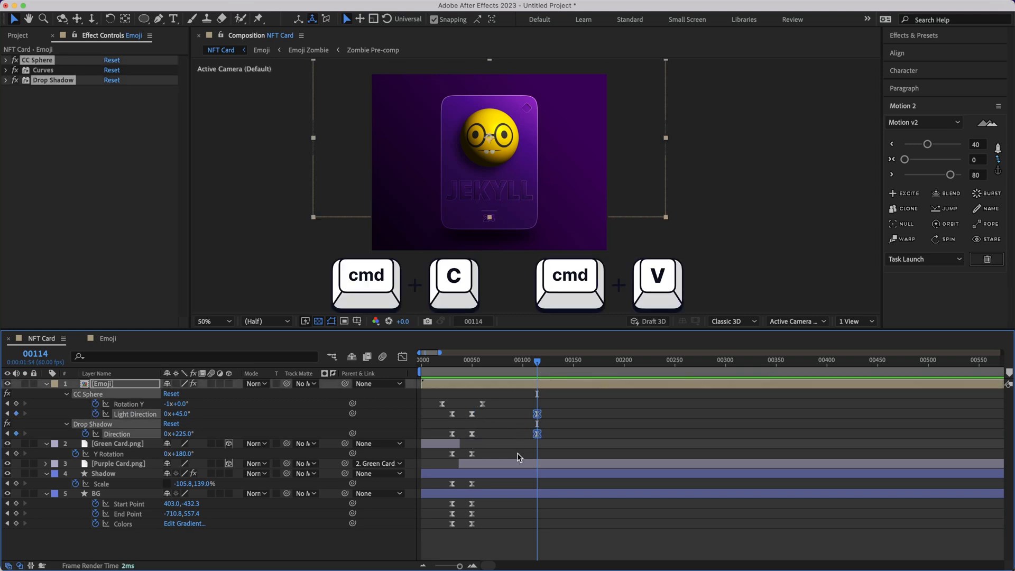
{"action": "left_click", "coordinate": [482, 404]}
{"action": "key", "text": "super+c"}
{"action": "key", "text": "super+v"}
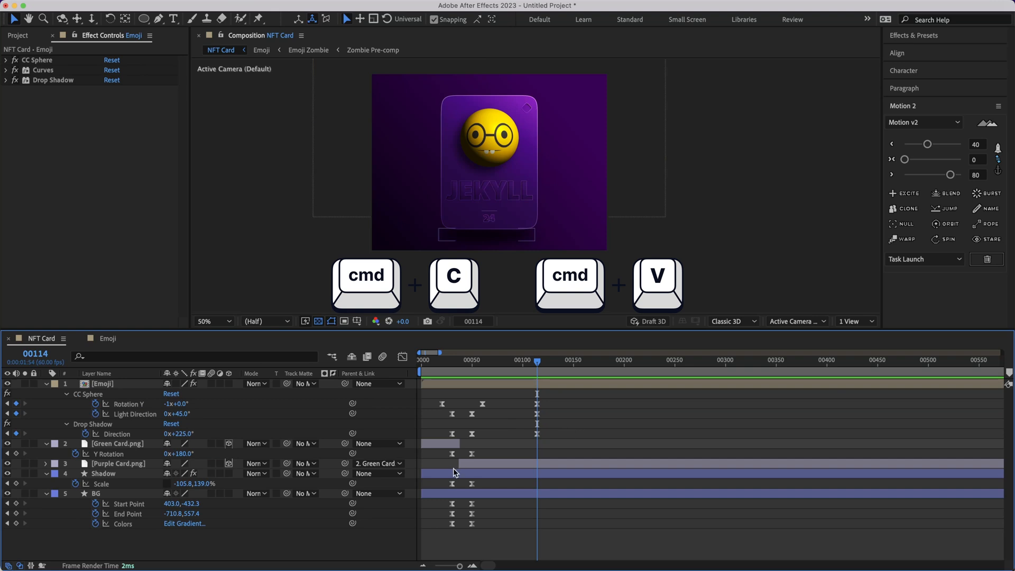
Copy the ending keyframes of the Green Card's Y Rotation, Shadow's Scale and BG's gradient properties to frame 114.
{"action": "left_click", "coordinate": [472, 454]}
{"action": "key", "text": "super+c"}
{"action": "key", "text": "super+v"}
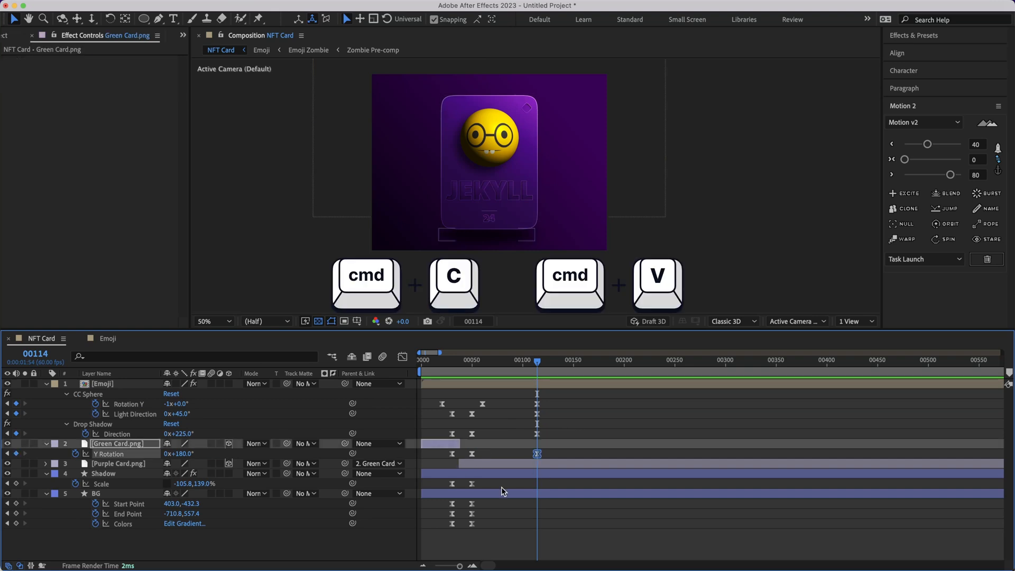
{"action": "left_click", "coordinate": [472, 483]}
{"action": "left_click_drag", "start_coordinate": [487, 500], "coordinate": [469, 548]}
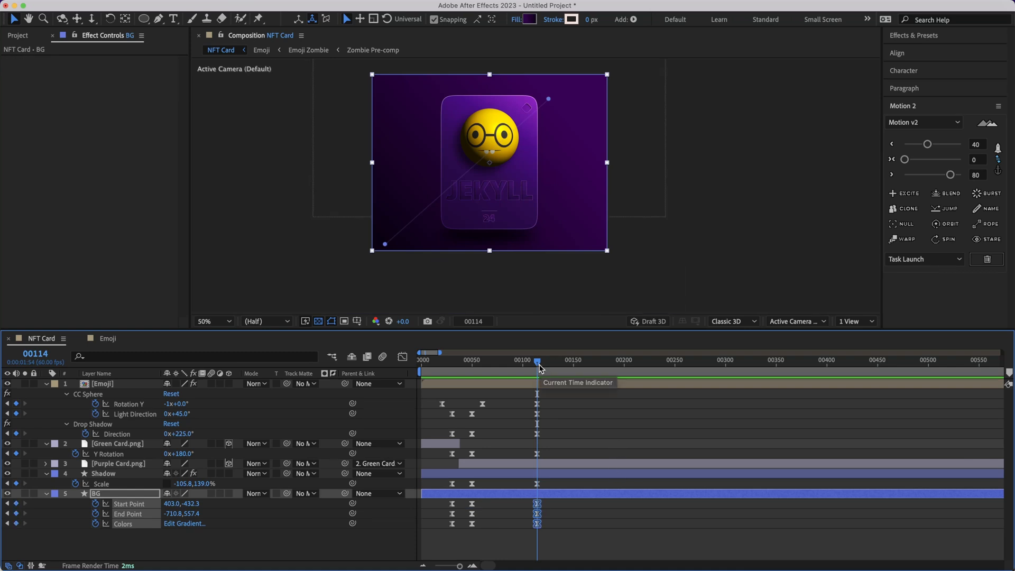
Copy the Emoji layer's starting Rotation Y, Light Direction and Drop Shadow Direction keyframes to frame 134.
{"action": "key", "text": "super+shift+Right"}
{"action": "key", "text": "super+shift+Right"}
{"action": "key", "text": "super+shift+Right"}
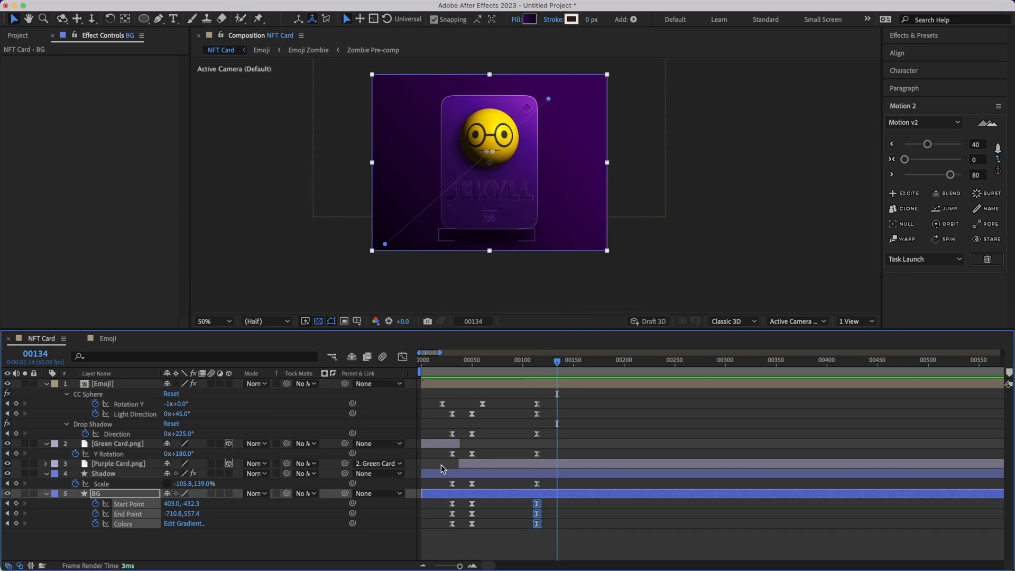
{"action": "left_click", "coordinate": [442, 404]}
{"action": "key", "text": "super+c"}
{"action": "key", "text": "super+v"}
{"action": "left_click", "coordinate": [452, 414]}
{"action": "key", "text": "super+c"}
{"action": "key", "text": "super+v"}
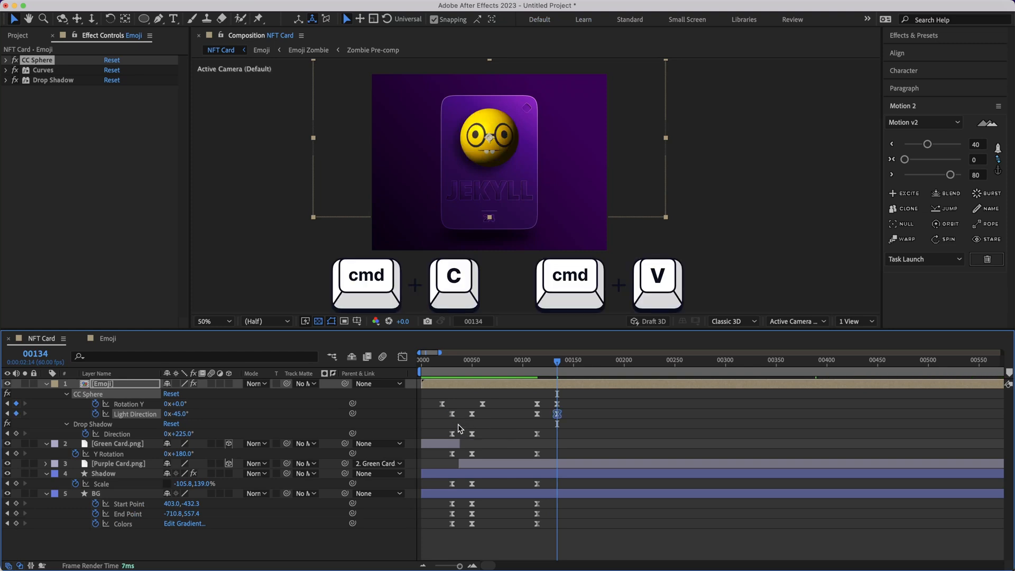
{"action": "left_click", "coordinate": [452, 434]}
{"action": "key", "text": "super+c"}
{"action": "key", "text": "super+v"}
Copy the starting keyframes of the Green Card's Y Rotation, Shadow's Scale and BG's gradient properties to frame 134.
{"action": "left_click", "coordinate": [453, 454]}
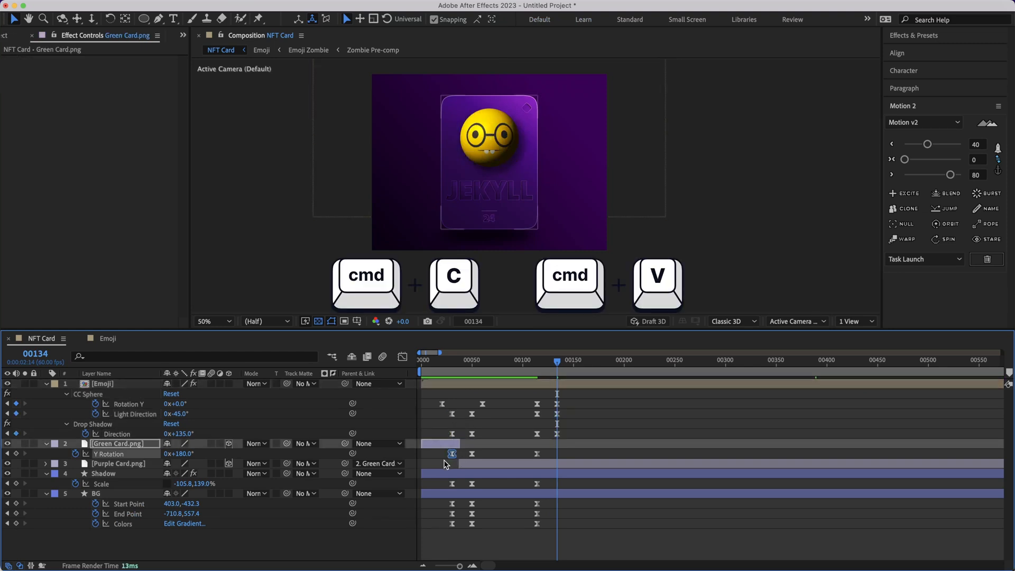
{"action": "key", "text": "super+c"}
{"action": "key", "text": "super+v"}
{"action": "left_click", "coordinate": [452, 483]}
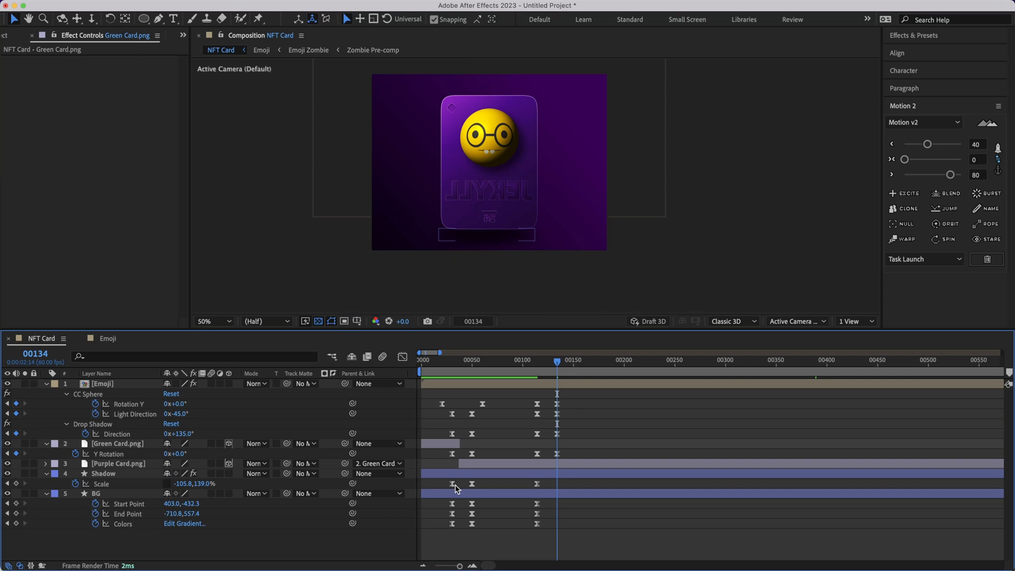
{"action": "key", "text": "super+c"}
{"action": "key", "text": "super+v"}
{"action": "left_click_drag", "start_coordinate": [461, 501], "coordinate": [439, 536]}
{"action": "key", "text": "super+c"}
{"action": "key", "text": "super+v"}
Scrub through the return flip and set the current time to frame 124, where the card is edge-on.
{"action": "key", "text": "minus"}
{"action": "mouse_move", "coordinate": [520, 363]}
{"action": "left_mouse_down"}
{"action": "mouse_move", "coordinate": [466, 363]}
{"action": "mouse_move", "coordinate": [527, 365]}
{"action": "mouse_move", "coordinate": [494, 366]}
{"action": "mouse_move", "coordinate": [527, 376]}
{"action": "mouse_move", "coordinate": [516, 373]}
{"action": "left_mouse_up"}
{"action": "key", "text": "equal"}
{"action": "key", "text": "equal"}
{"action": "scroll", "coordinate": [548, 501], "scroll_direction": "left", "scroll_amount": 2}
{"action": "scroll", "coordinate": [551, 502], "scroll_direction": "left", "scroll_amount": 3}
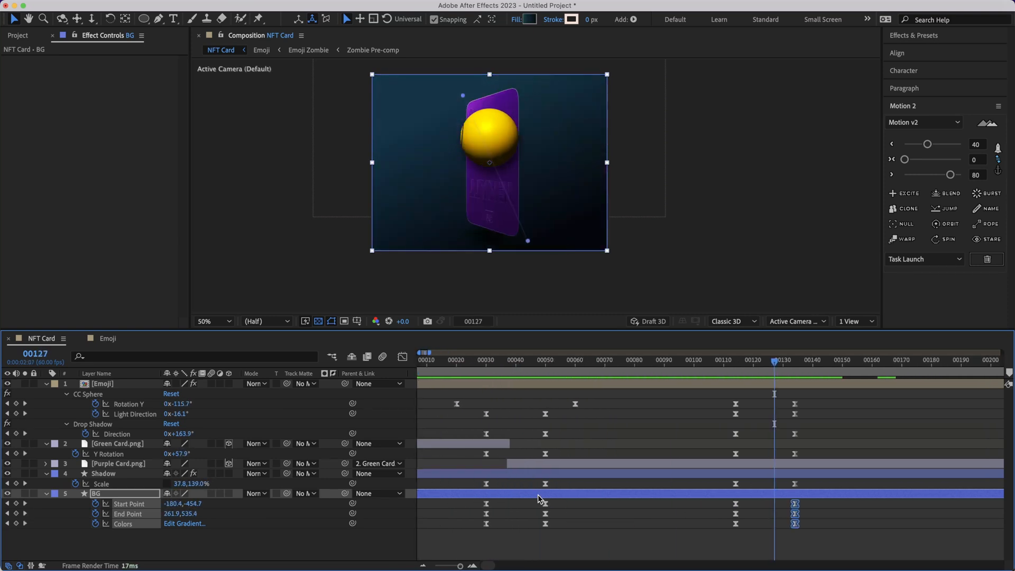
{"action": "scroll", "coordinate": [729, 460], "scroll_direction": "right", "scroll_amount": 2}
{"action": "mouse_move", "coordinate": [665, 364]}
{"action": "left_mouse_down"}
{"action": "mouse_move", "coordinate": [630, 364]}
{"action": "mouse_move", "coordinate": [647, 364]}
{"action": "left_mouse_up"}
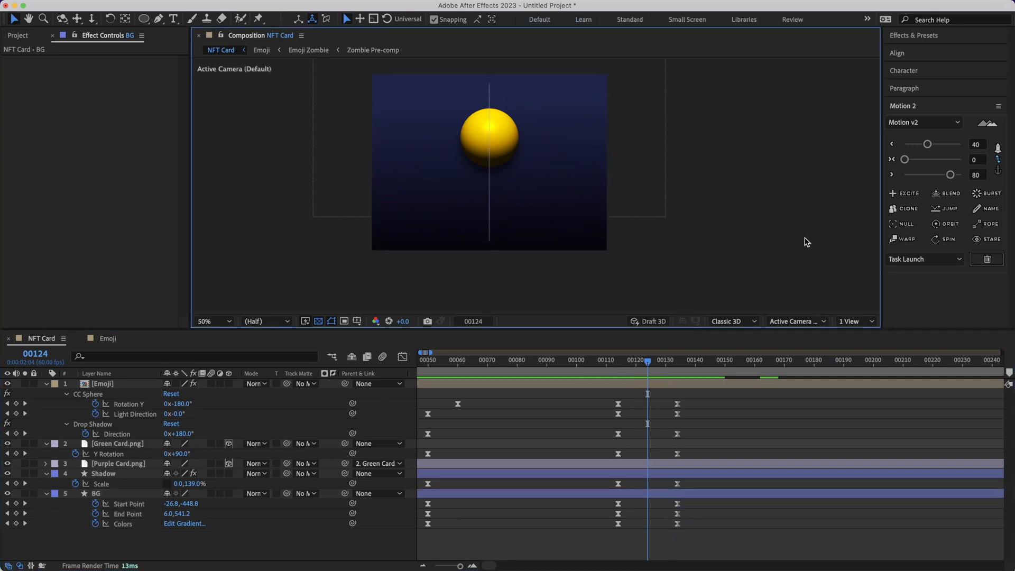
Duplicate the Green Card.png layer.
{"action": "left_click", "coordinate": [668, 464]}
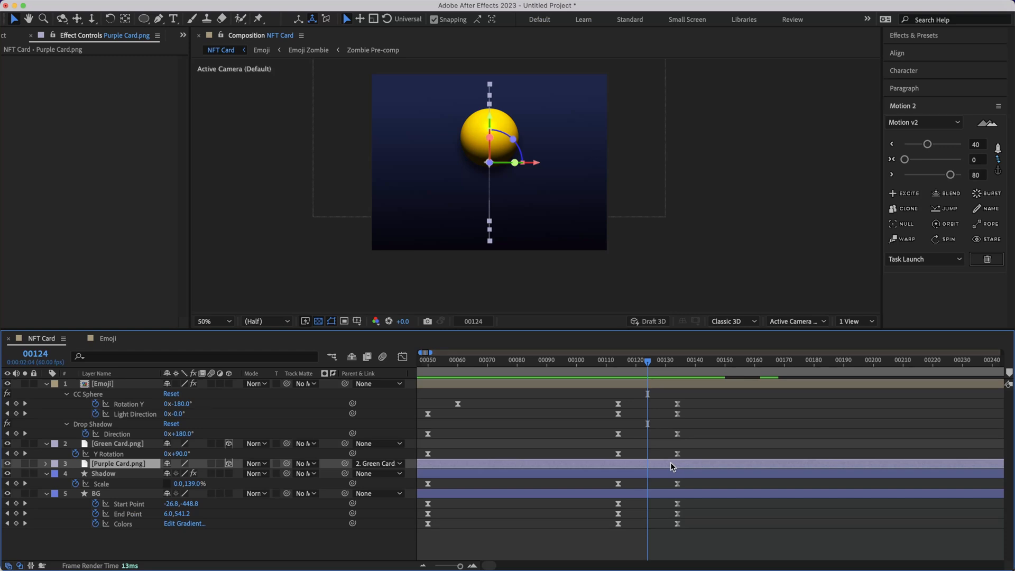
{"action": "scroll", "coordinate": [671, 464], "scroll_direction": "down", "scroll_amount": 3}
{"action": "left_click", "coordinate": [433, 444]}
{"action": "scroll", "coordinate": [433, 444], "scroll_direction": "up", "scroll_amount": 5}
{"action": "scroll", "coordinate": [433, 444], "scroll_direction": "down", "scroll_amount": 6}
{"action": "scroll", "coordinate": [433, 447], "scroll_direction": "up", "scroll_amount": 2}
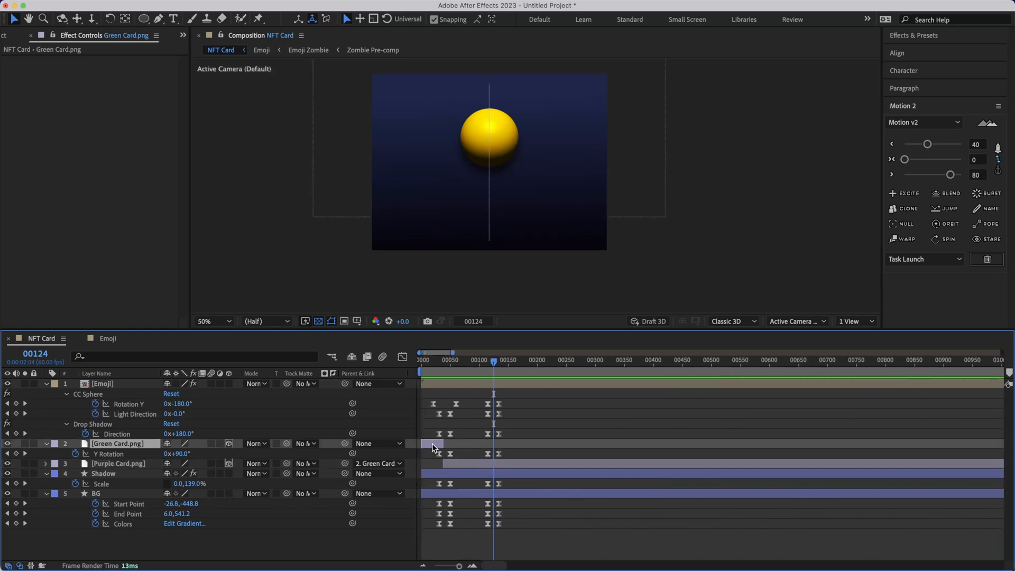
{"action": "key", "text": "super+d"}
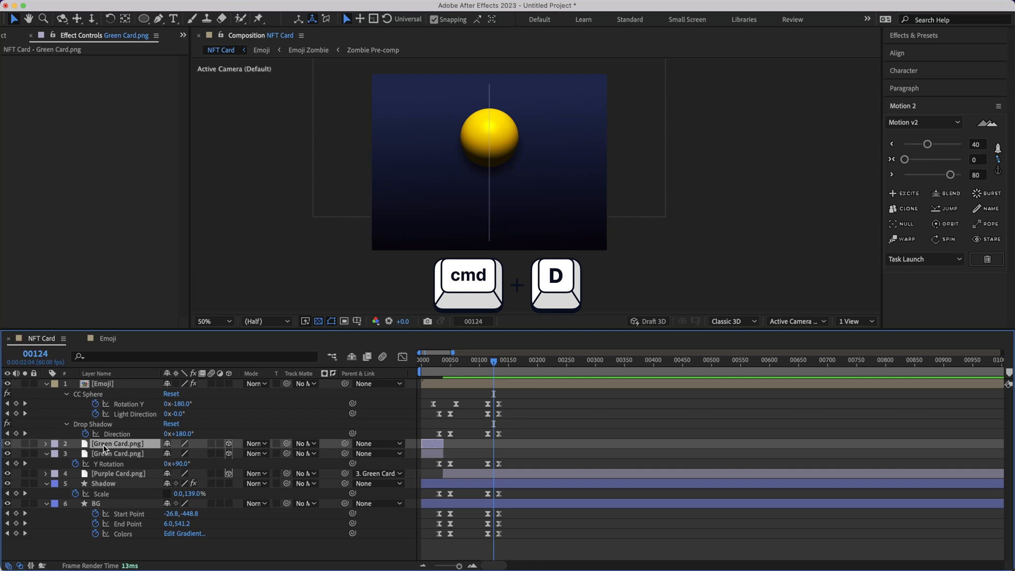
Delete all Y Rotation keyframes from the duplicated Green Card layer and parent it to the original Green Card layer.
{"action": "key", "text": "u"}
{"action": "scroll", "coordinate": [430, 448], "scroll_direction": "down", "scroll_amount": 2}
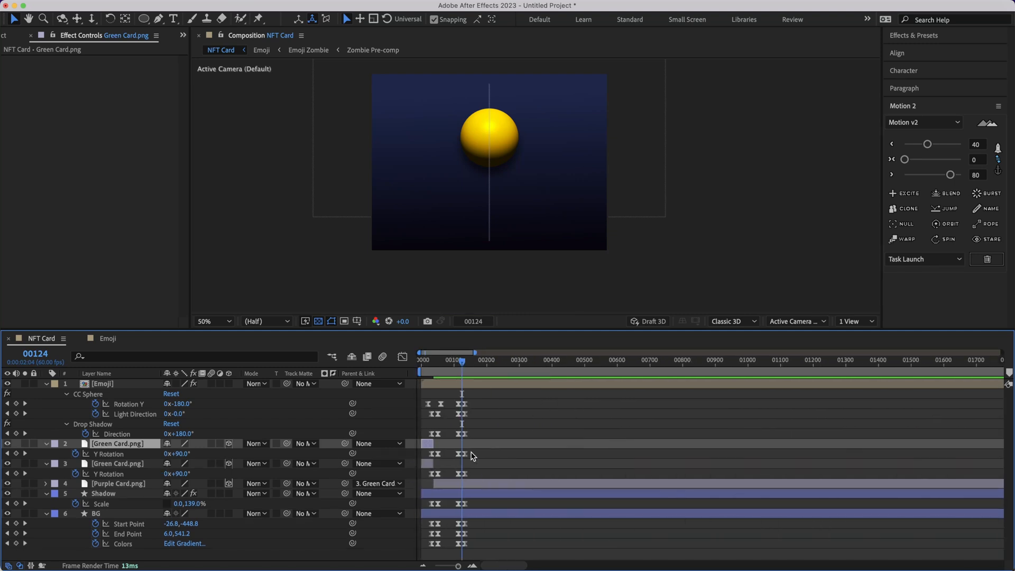
{"action": "scroll", "coordinate": [473, 455], "scroll_direction": "up", "scroll_amount": 4}
{"action": "left_click_drag", "start_coordinate": [620, 452], "coordinate": [448, 455]}
{"action": "key", "text": "Delete"}
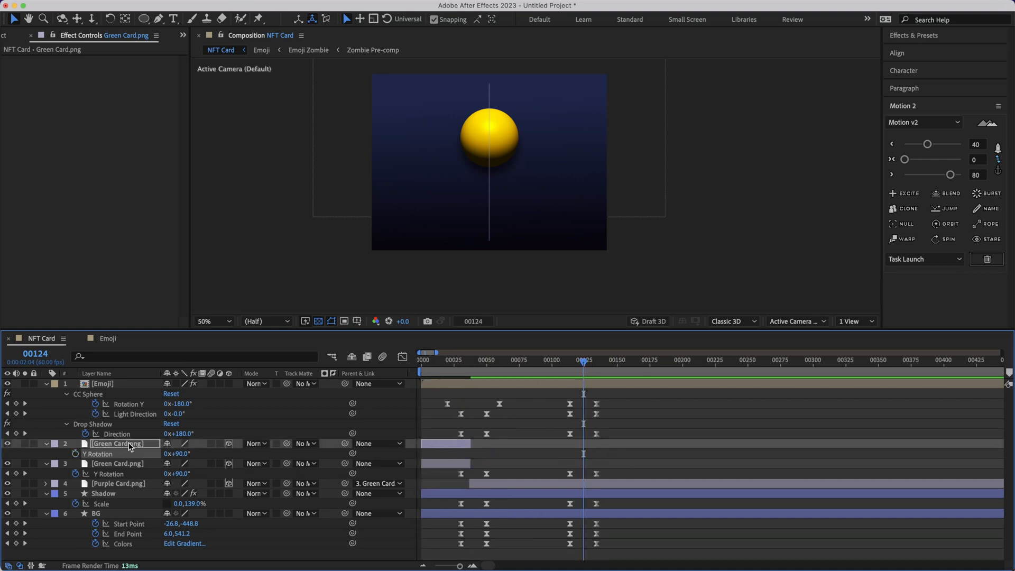
{"action": "left_click_drag", "start_coordinate": [345, 444], "coordinate": [136, 466]}
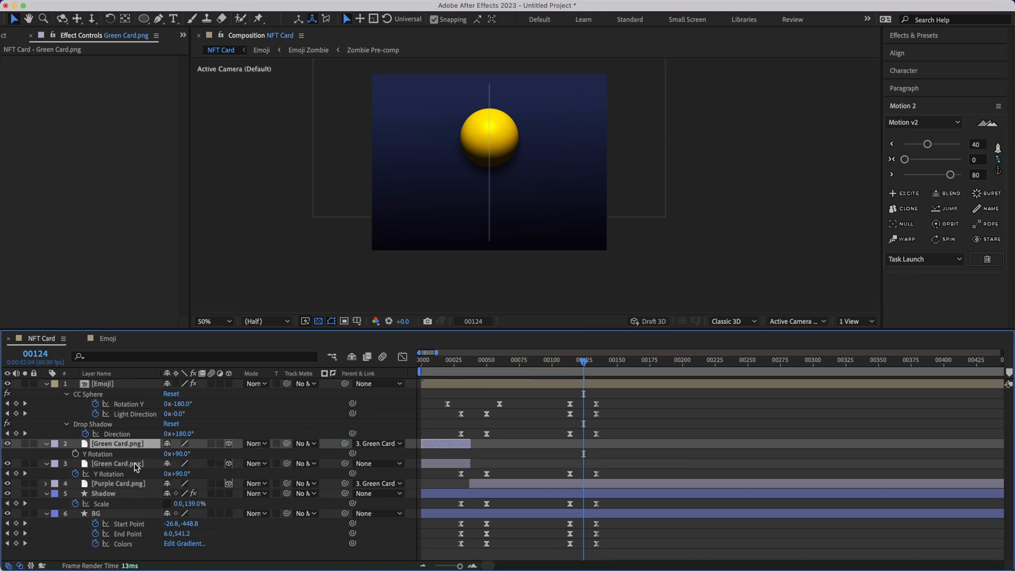
Shift the duplicated Green Card layer in time so that it starts at frame 124.
{"action": "left_click_drag", "start_coordinate": [432, 444], "coordinate": [595, 448]}
{"action": "left_click", "coordinate": [588, 361]}
{"action": "mouse_move", "coordinate": [588, 362]}
{"action": "left_mouse_down"}
{"action": "mouse_move", "coordinate": [608, 362]}
{"action": "mouse_move", "coordinate": [585, 361]}
{"action": "left_mouse_up"}
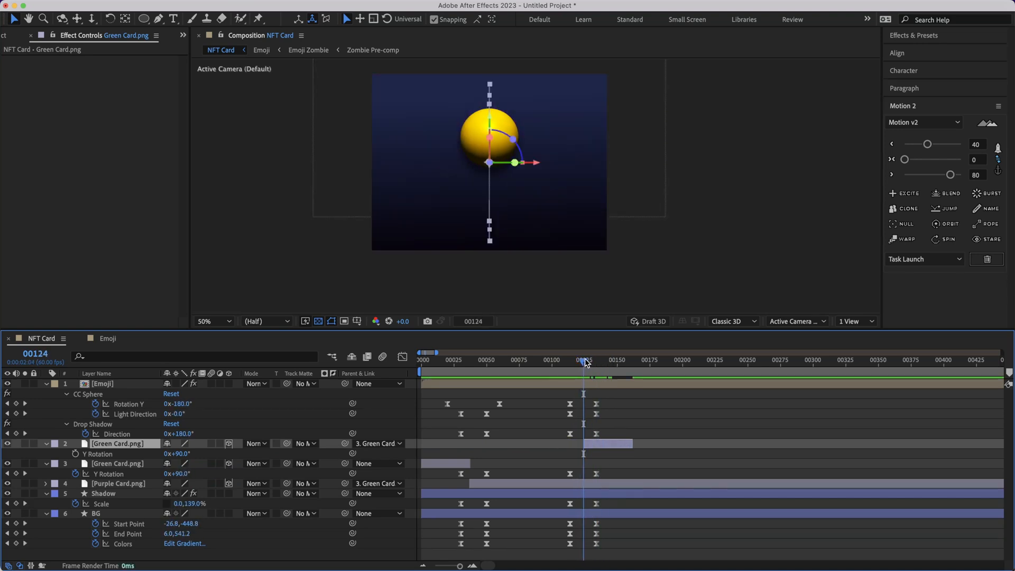
Trim the end of the Purple Card layer at frame 124.
{"action": "left_click", "coordinate": [595, 487]}
{"action": "key", "text": "equal"}
{"action": "key", "text": "equal"}
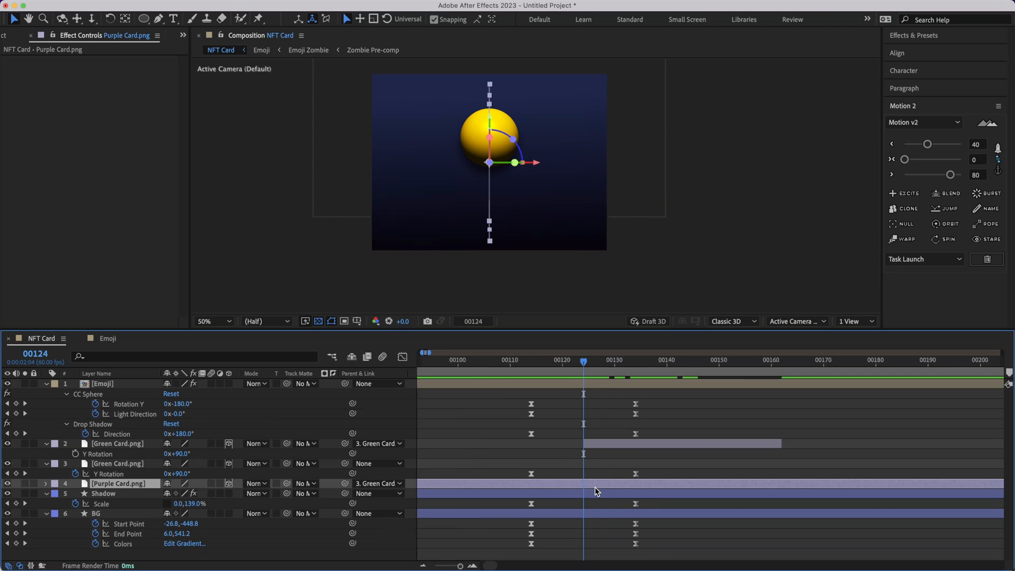
{"action": "key", "text": "alt+bracketright"}
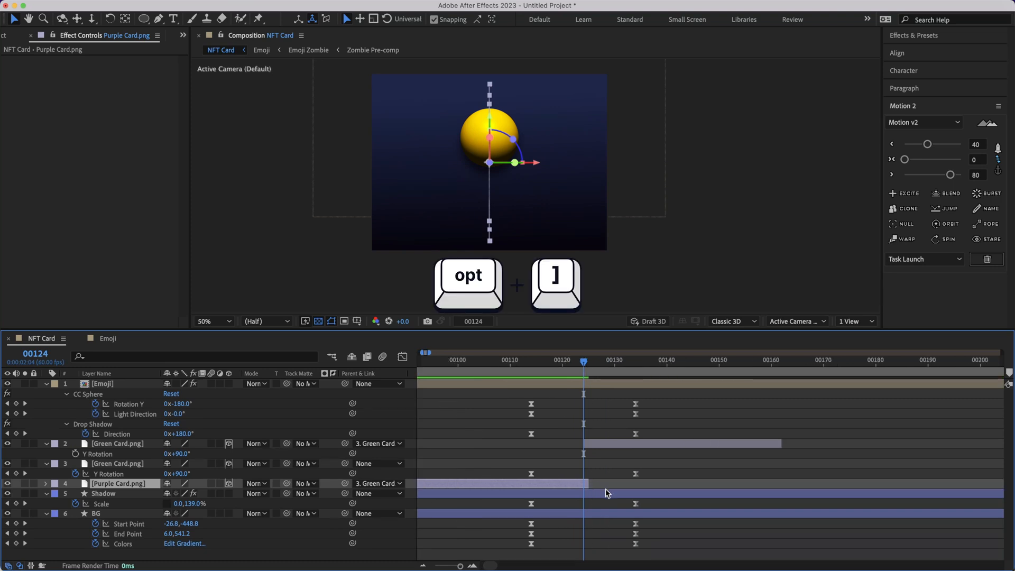
{"action": "key", "text": "equal"}
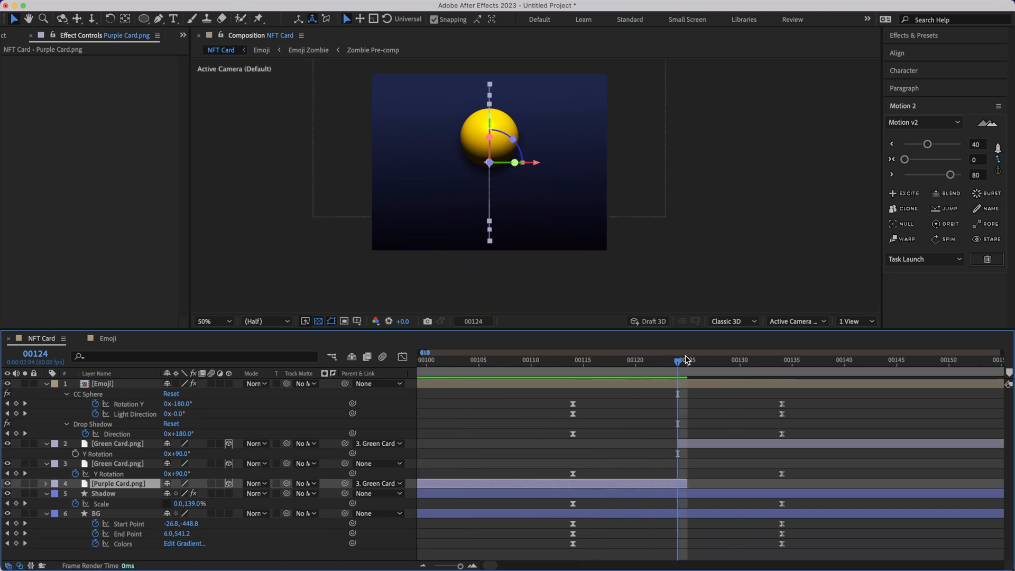
{"action": "mouse_move", "coordinate": [686, 361]}
{"action": "left_mouse_down"}
{"action": "mouse_move", "coordinate": [637, 360]}
{"action": "mouse_move", "coordinate": [740, 358]}
{"action": "mouse_move", "coordinate": [590, 369]}
{"action": "mouse_move", "coordinate": [782, 362]}
{"action": "mouse_move", "coordinate": [677, 362]}
{"action": "left_mouse_up"}
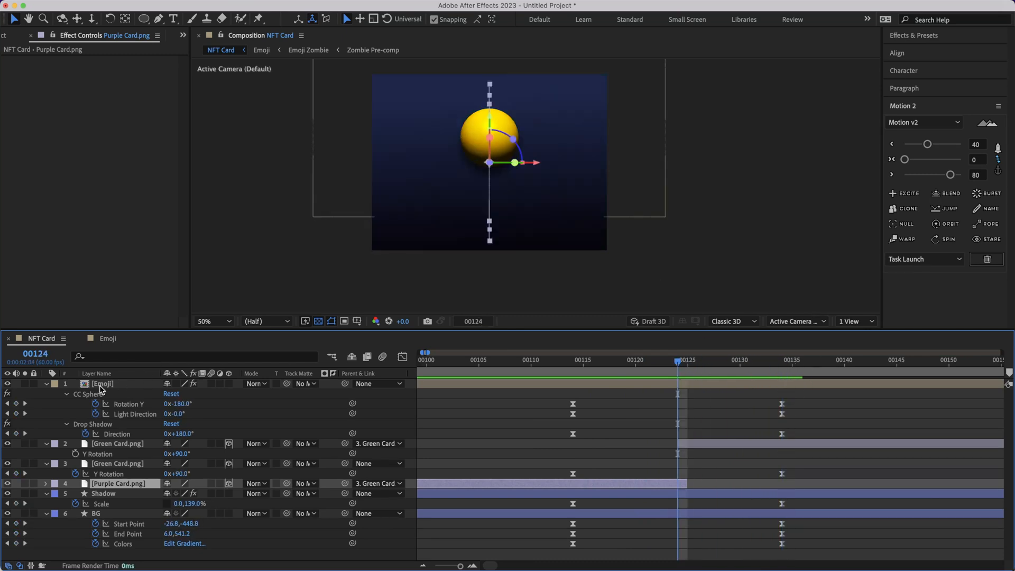
In the Emoji composition, duplicate the Emoji Zombie layer, move it above Emoji Nerd and start it at frame 124.
{"action": "double_click", "coordinate": [99, 385]}
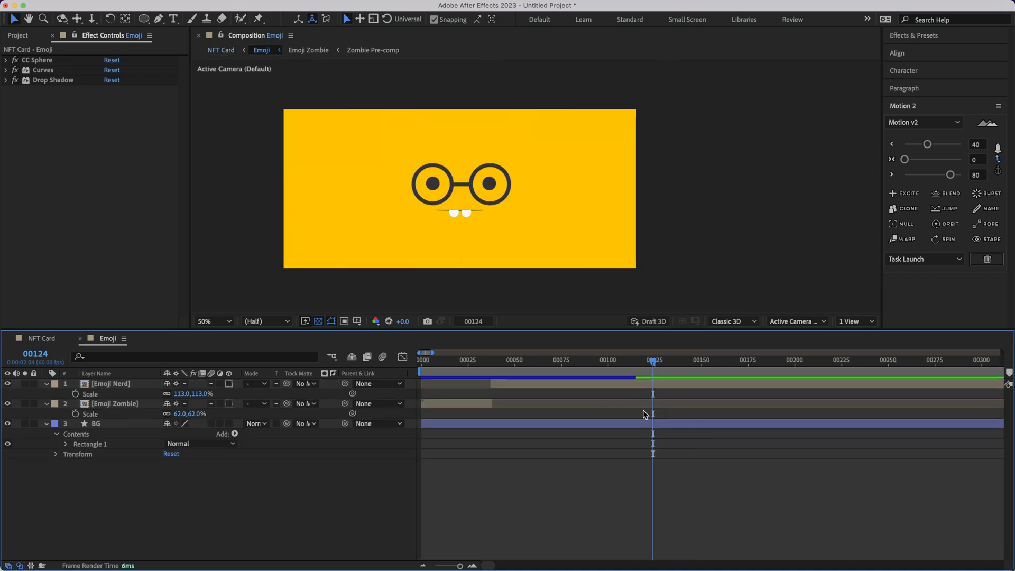
{"action": "left_click", "coordinate": [125, 407]}
{"action": "left_click", "coordinate": [637, 383]}
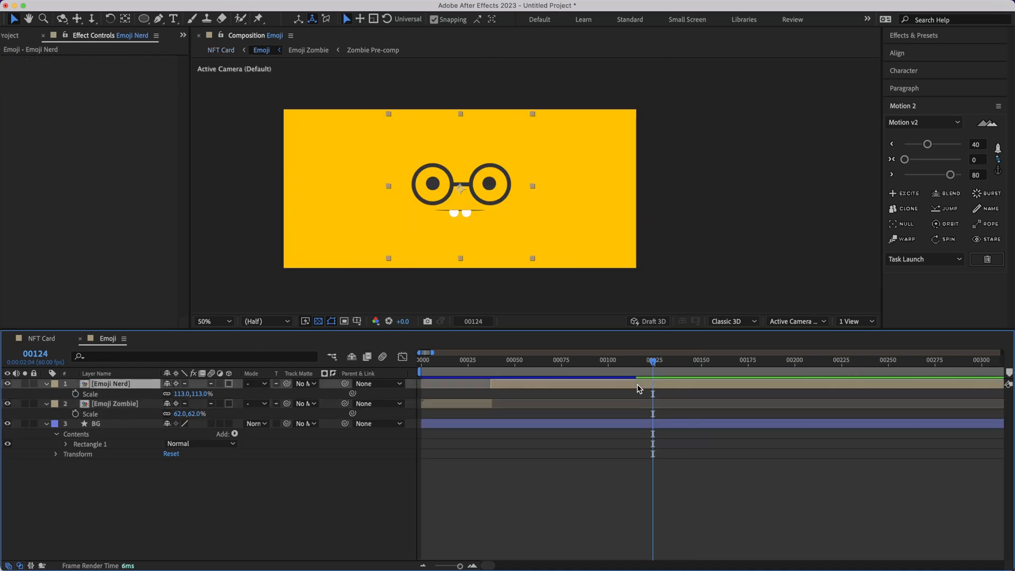
{"action": "left_click", "coordinate": [478, 407]}
{"action": "key", "text": "super+d"}
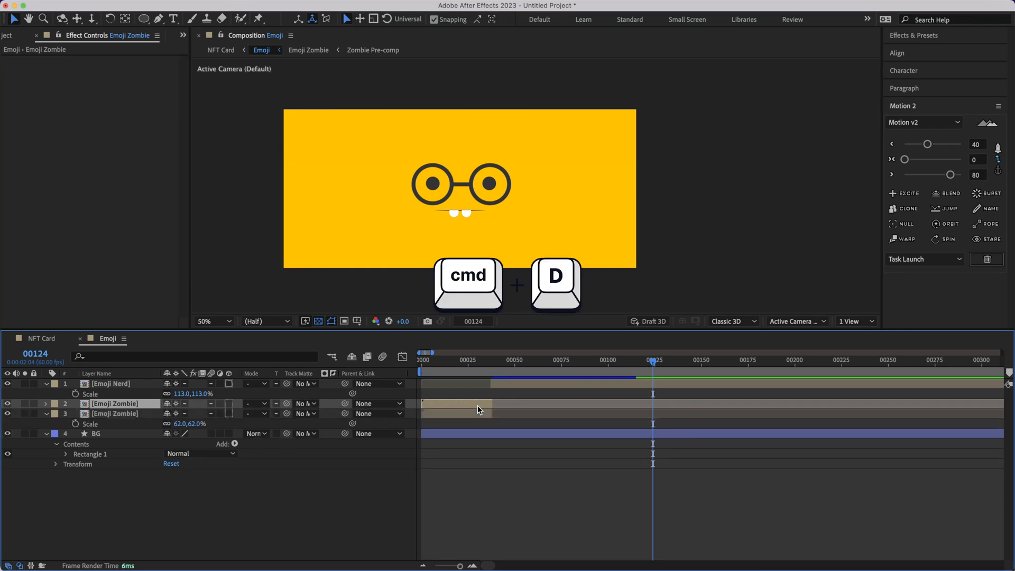
{"action": "left_click_drag", "start_coordinate": [125, 406], "coordinate": [127, 379]}
{"action": "left_click_drag", "start_coordinate": [462, 389], "coordinate": [682, 386]}
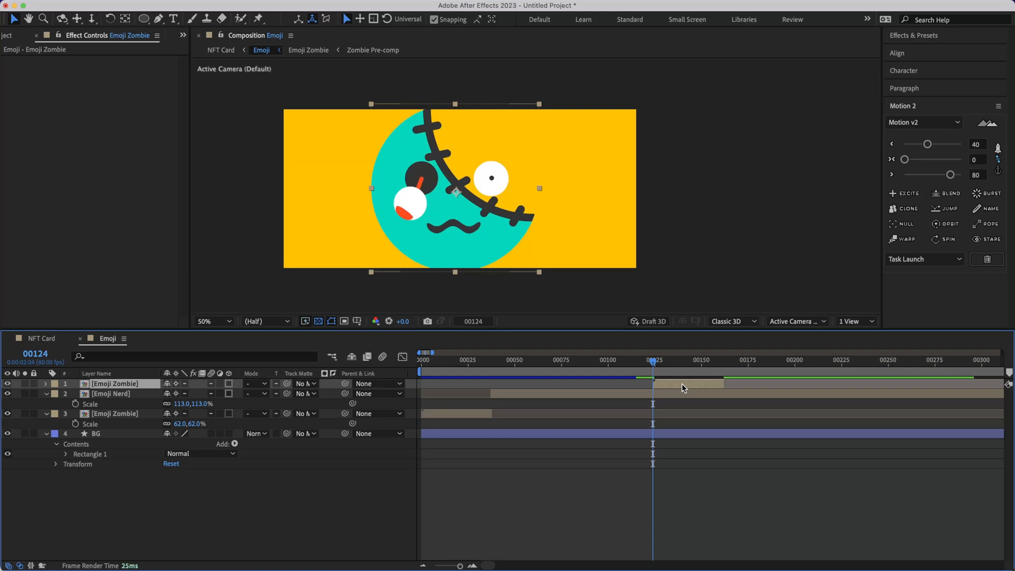
Trim the end of the Emoji Nerd layer at frame 124 and return to the NFT Card composition.
{"action": "left_click", "coordinate": [675, 394]}
{"action": "key", "text": "alt+bracketright"}
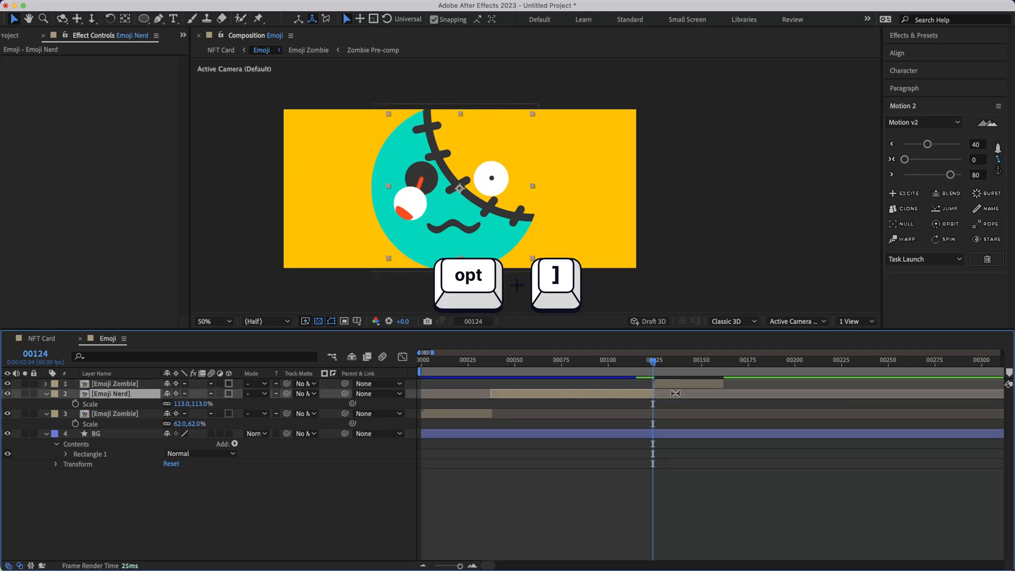
{"action": "left_click", "coordinate": [626, 493]}
{"action": "left_click", "coordinate": [37, 341]}
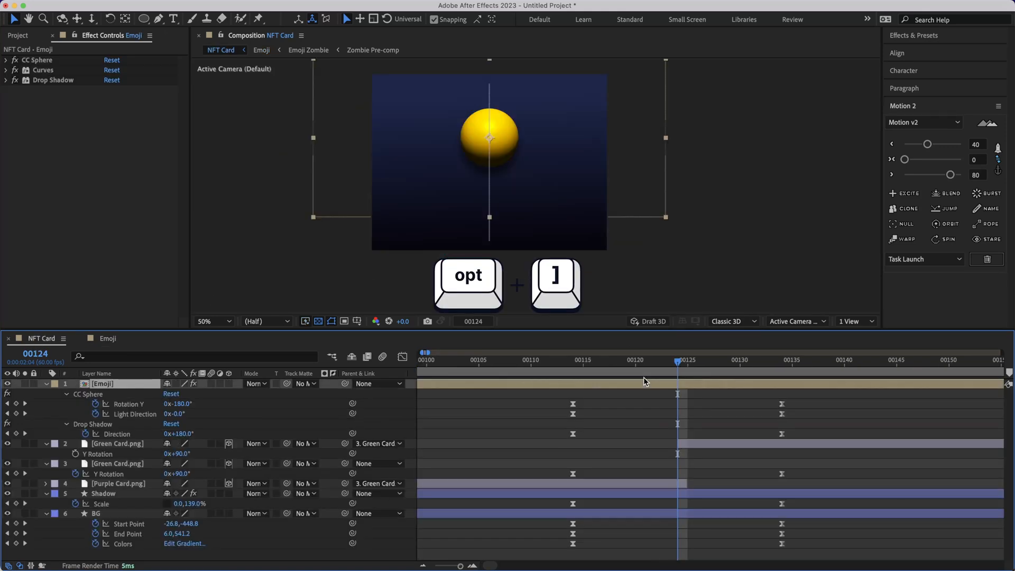
Scrub through the return flip between frames 114 and 135 to check the card and emoji swap.
{"action": "left_click_drag", "start_coordinate": [678, 361], "coordinate": [572, 407]}
{"action": "key", "text": "minus"}
{"action": "key", "text": "minus"}
{"action": "key", "text": "minus"}
{"action": "key", "text": "minus"}
{"action": "key", "text": "minus"}
{"action": "key", "text": "equal"}
{"action": "key", "text": "equal"}
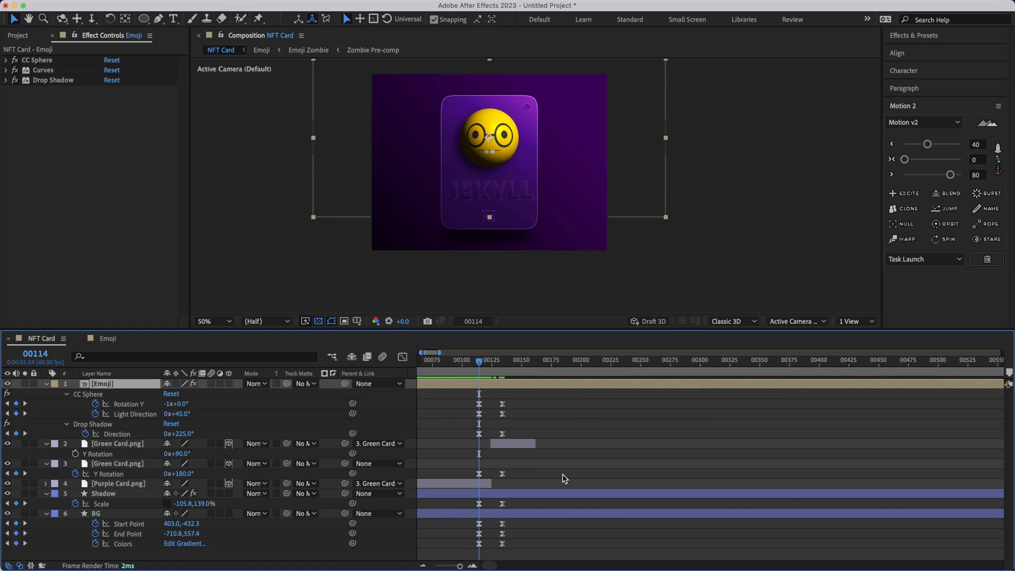
{"action": "scroll", "coordinate": [562, 474], "scroll_direction": "left", "scroll_amount": 3}
{"action": "left_click_drag", "start_coordinate": [518, 359], "coordinate": [582, 366]}
Compare the original Green Card layer with its duplicate in the timeline, moving the playhead to frame 148.
{"action": "left_click", "coordinate": [585, 447]}
{"action": "left_click", "coordinate": [455, 464]}
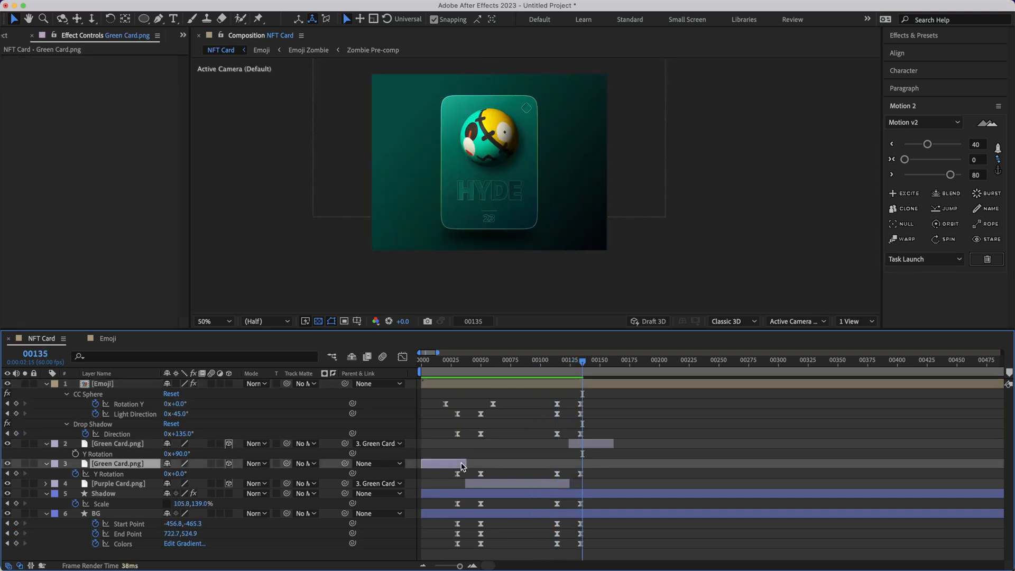
{"action": "left_click", "coordinate": [440, 474]}
{"action": "left_click", "coordinate": [442, 465]}
{"action": "left_click", "coordinate": [582, 442]}
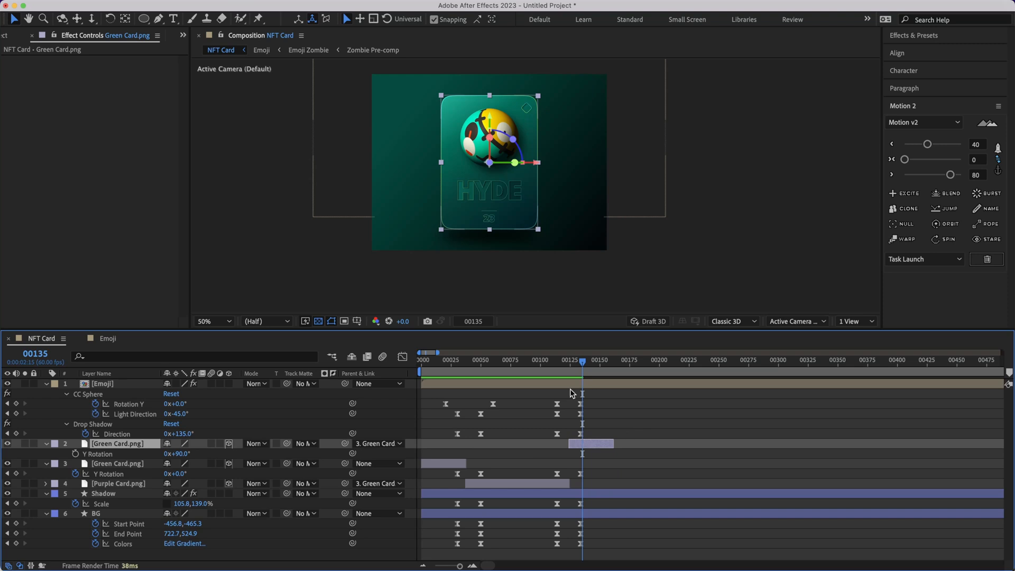
{"action": "mouse_move", "coordinate": [581, 362]}
{"action": "left_mouse_down"}
{"action": "mouse_move", "coordinate": [566, 359]}
{"action": "mouse_move", "coordinate": [598, 362]}
{"action": "left_mouse_up"}
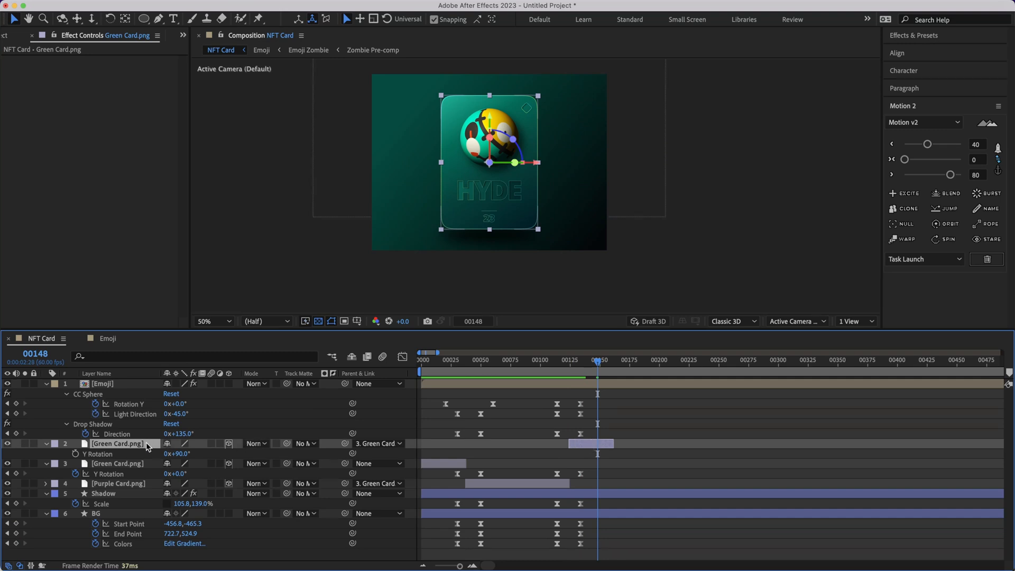
{"action": "left_click", "coordinate": [120, 465]}
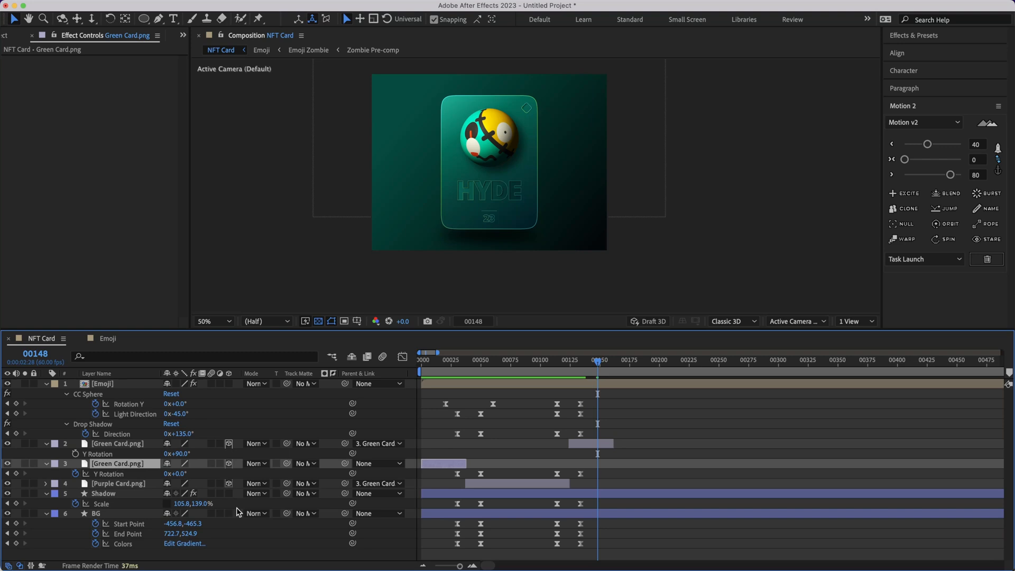
Collapse the properties of the duplicated Green Card layer and rename it New Green Card.png.
{"action": "left_click", "coordinate": [609, 444]}
{"action": "key", "text": "u"}
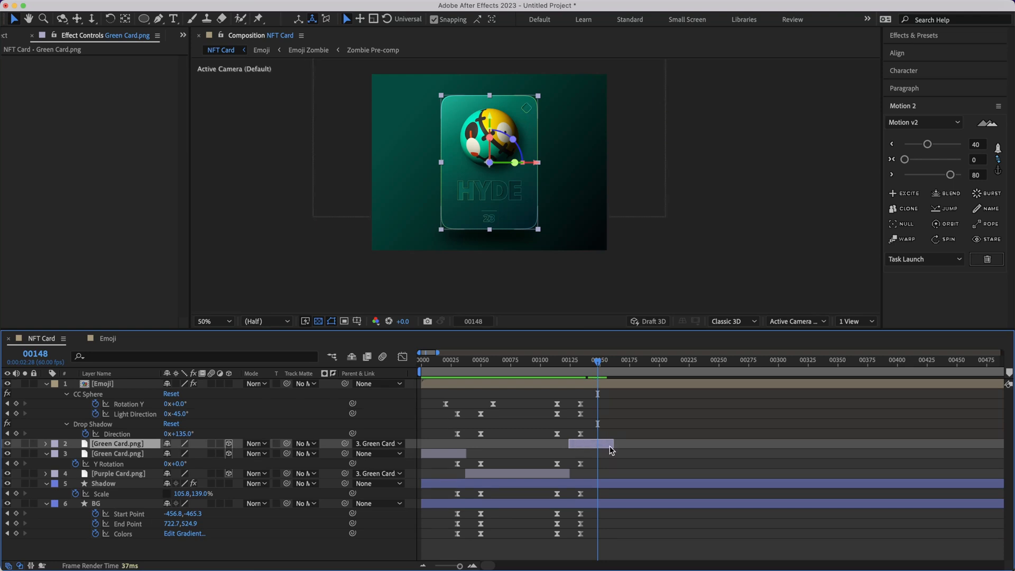
{"action": "key", "text": "Return"}
{"action": "type", "text": "New Green Card.png"}
{"action": "key", "text": "Return"}
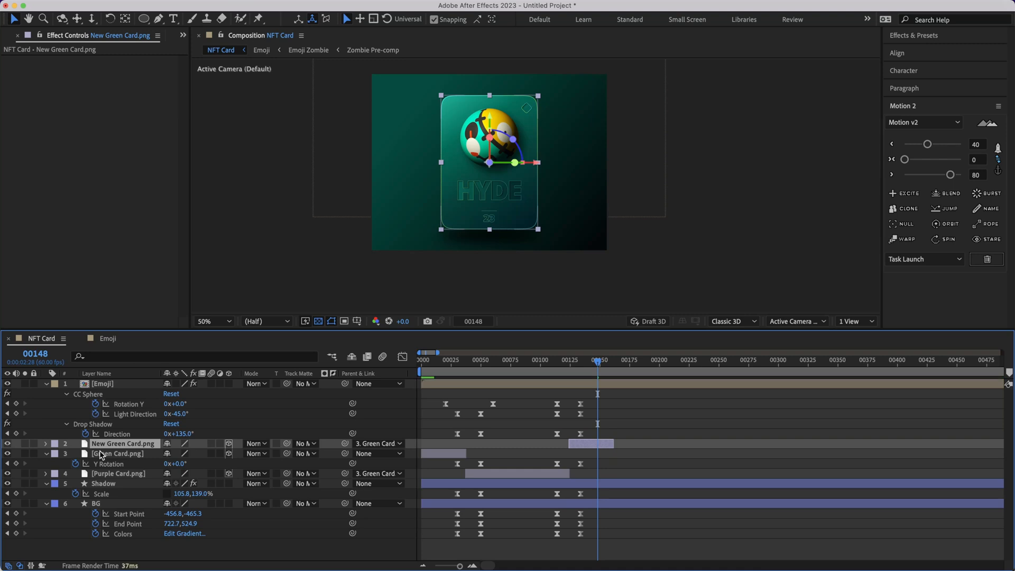
Check the two green card layers and the Purple Card layer, and preview the animation from frame 0.
{"action": "left_click", "coordinate": [102, 455]}
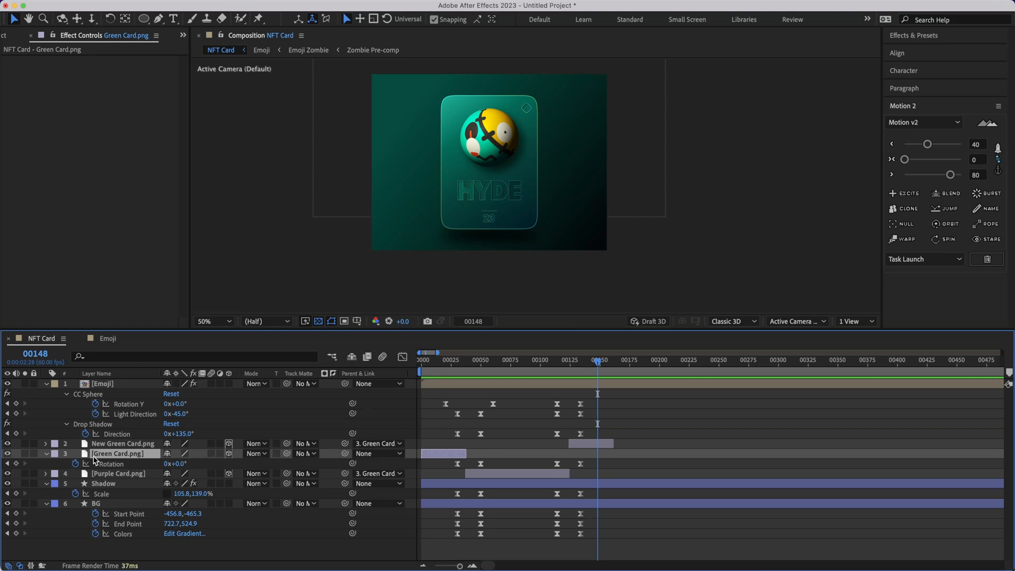
{"action": "left_click", "coordinate": [119, 447]}
{"action": "left_click", "coordinate": [118, 474]}
{"action": "left_click", "coordinate": [122, 444]}
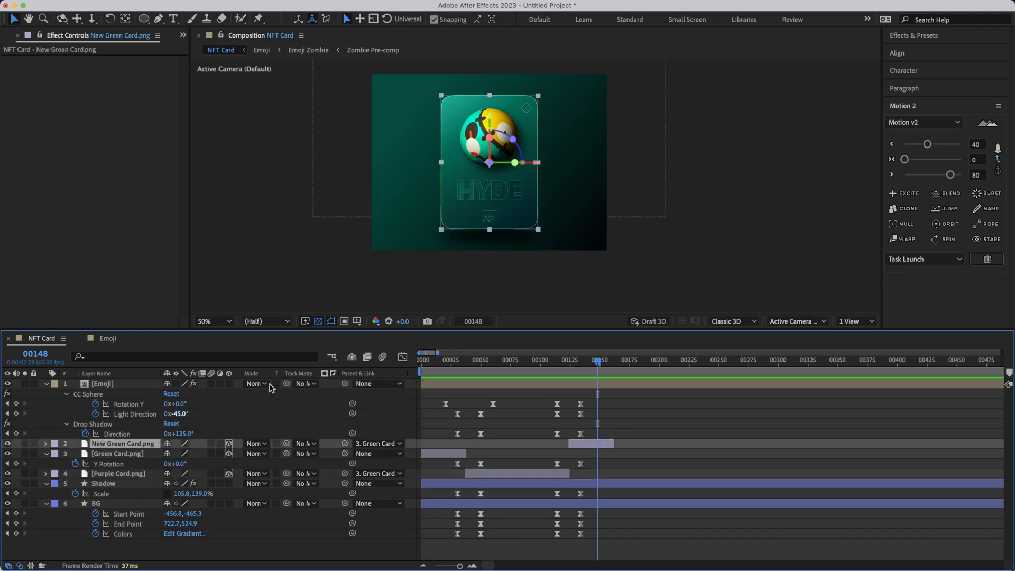
{"action": "left_click_drag", "start_coordinate": [597, 361], "coordinate": [422, 370]}
{"action": "left_click", "coordinate": [733, 468]}
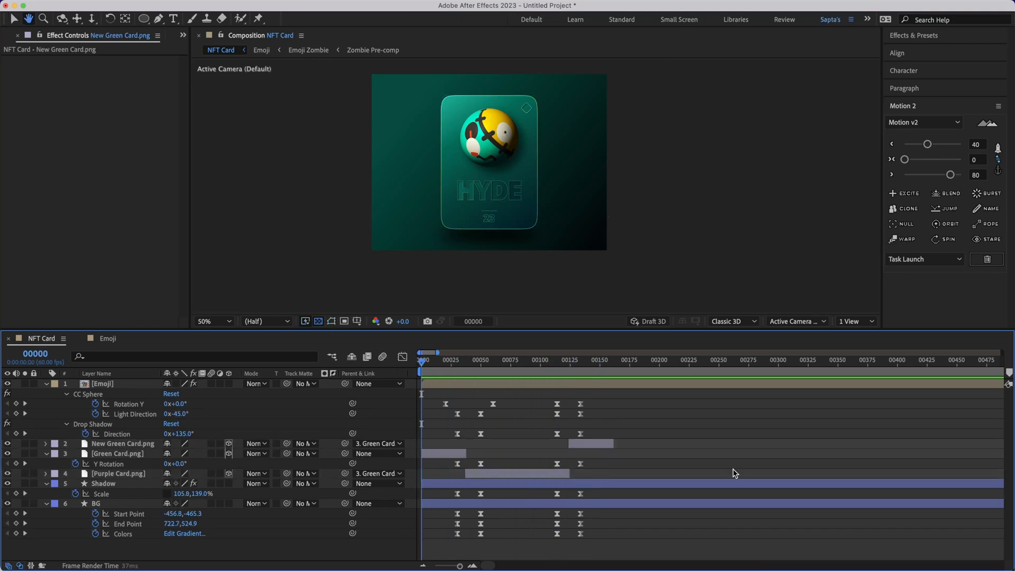
Select the return flip's start keyframes, then its end keyframes at frame 134, and apply the Motion 2 ease of 80.
{"action": "left_click", "coordinate": [557, 364]}
{"action": "left_click_drag", "start_coordinate": [567, 366], "coordinate": [606, 370]}
{"action": "left_click_drag", "start_coordinate": [566, 397], "coordinate": [539, 554]}
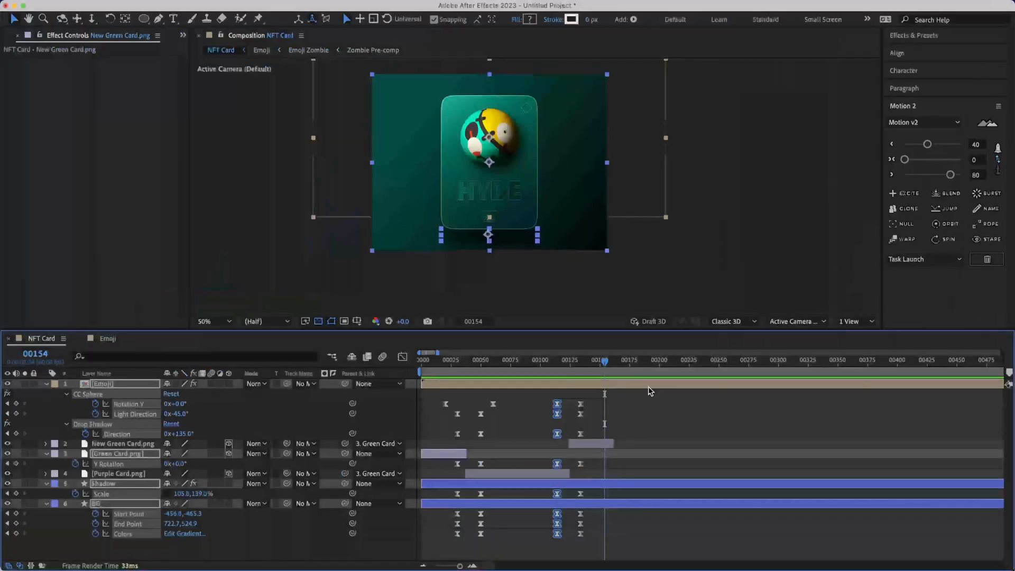
{"action": "left_click", "coordinate": [641, 389]}
{"action": "left_click_drag", "start_coordinate": [556, 400], "coordinate": [577, 561]}
{"action": "left_click", "coordinate": [950, 175]}
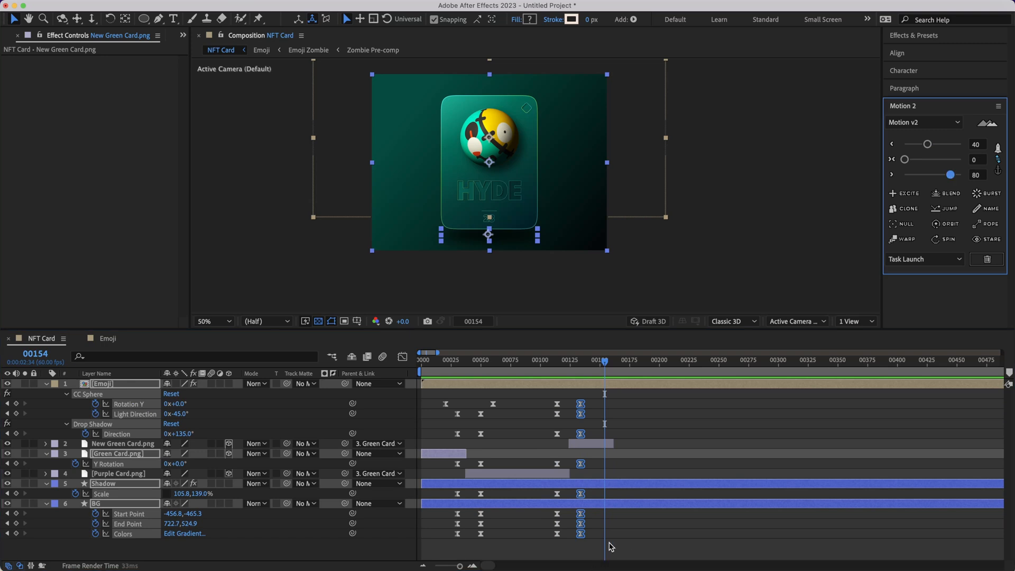
Move the Emoji layer's return-flip Rotation Y keyframes 10 frames outward, the start one to frame 104 and the end one to frame 144.
{"action": "left_click_drag", "start_coordinate": [582, 364], "coordinate": [557, 363]}
{"action": "key", "text": "equal"}
{"action": "key", "text": "equal"}
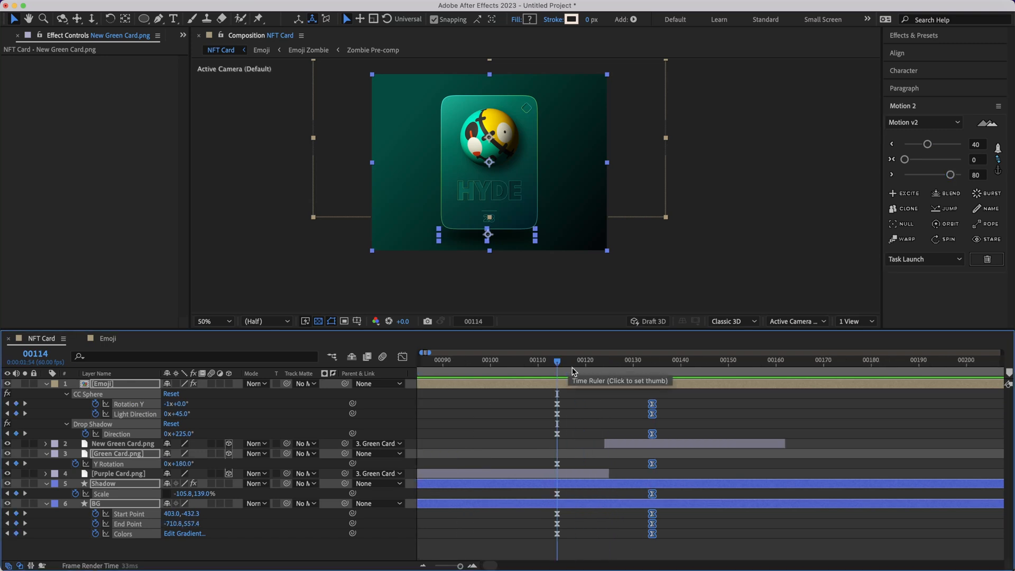
{"action": "key", "text": "F2"}
{"action": "left_click", "coordinate": [557, 404]}
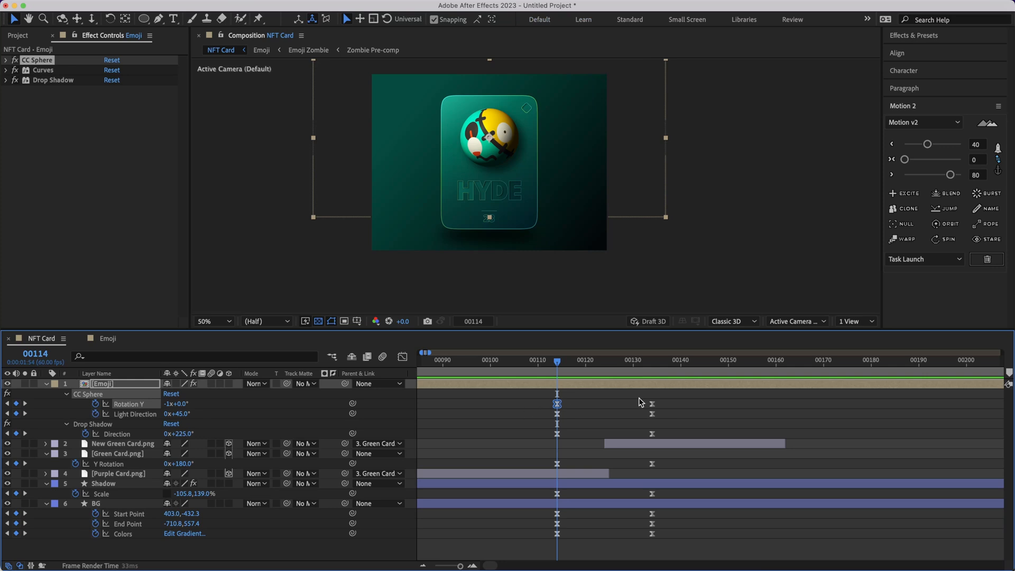
{"action": "key", "text": "super+shift+Left"}
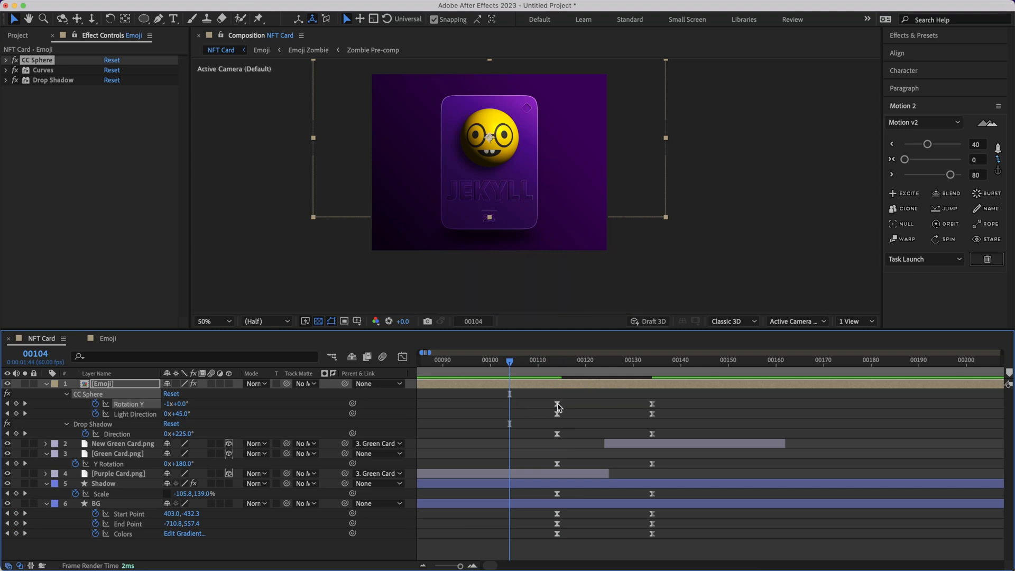
{"action": "left_click_drag", "start_coordinate": [559, 408], "coordinate": [510, 405]}
{"action": "left_click", "coordinate": [652, 362]}
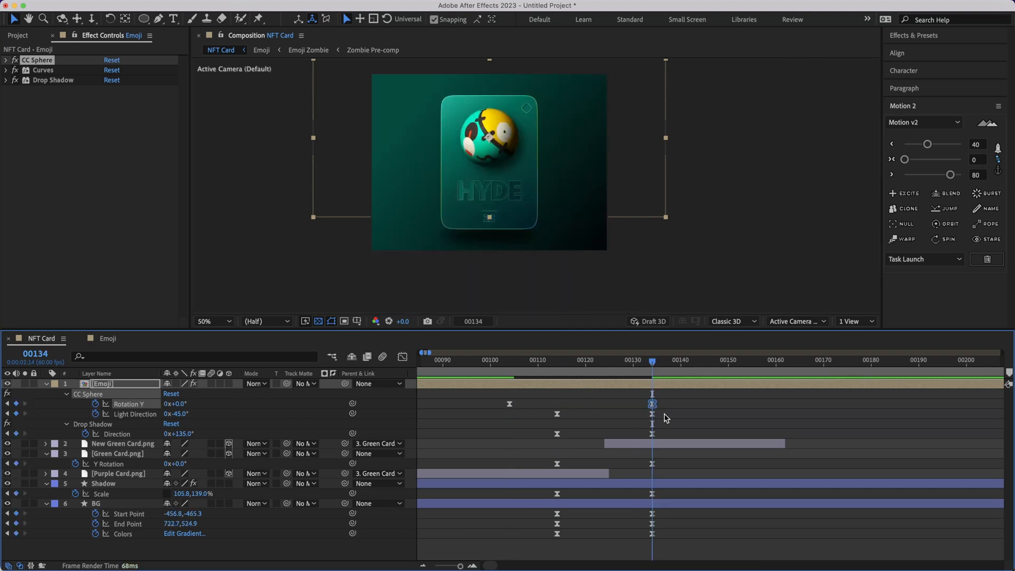
{"action": "key", "text": "super+shift+Right"}
{"action": "left_click_drag", "start_coordinate": [654, 404], "coordinate": [691, 406]}
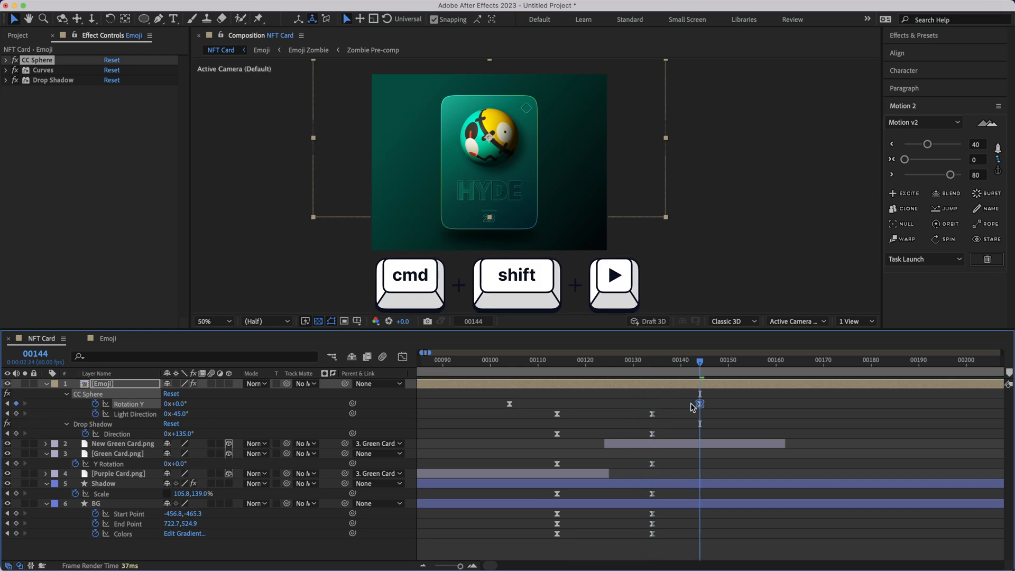
Enable motion blur for the composition and for the Emoji, New Green Card, Green Card and Purple Card layers.
{"action": "key", "text": "minus"}
{"action": "key", "text": "minus"}
{"action": "key", "text": "minus"}
{"action": "key", "text": "minus"}
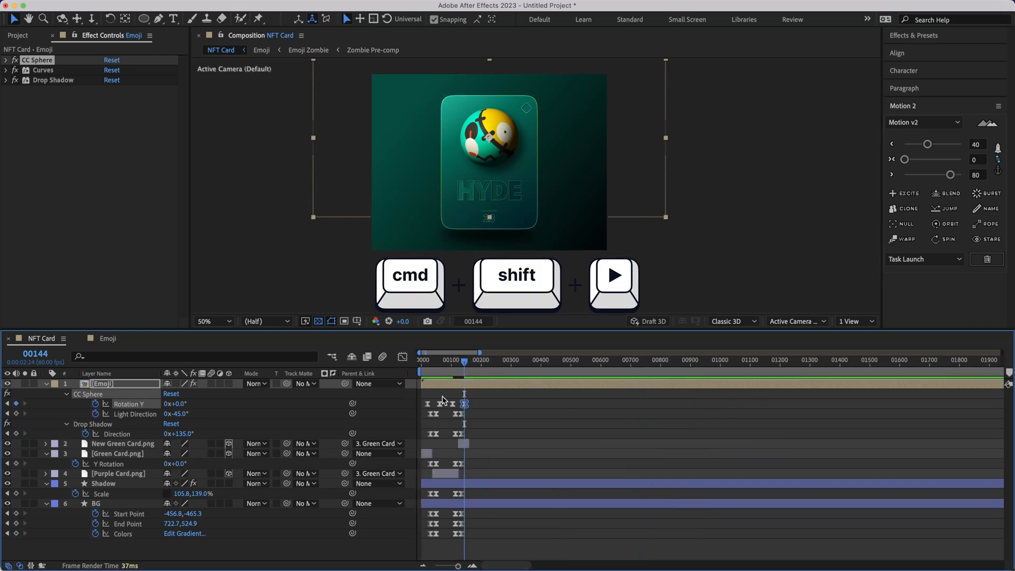
{"action": "key", "text": "equal"}
{"action": "key", "text": "equal"}
{"action": "left_click_drag", "start_coordinate": [591, 364], "coordinate": [547, 356]}
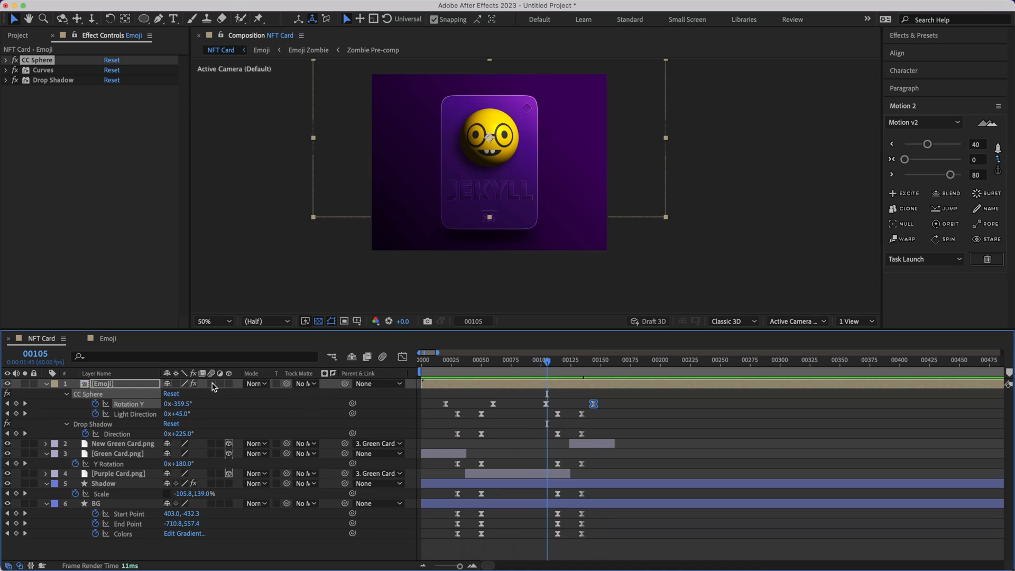
{"action": "left_click", "coordinate": [117, 384]}
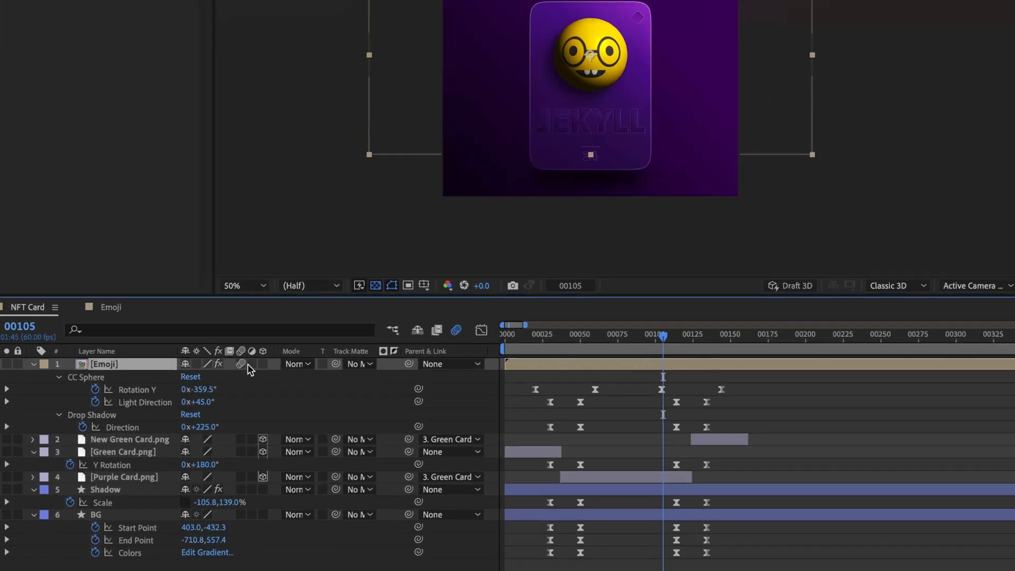
{"action": "left_click", "coordinate": [127, 443]}
{"action": "left_click", "coordinate": [123, 452], "text": "shift"}
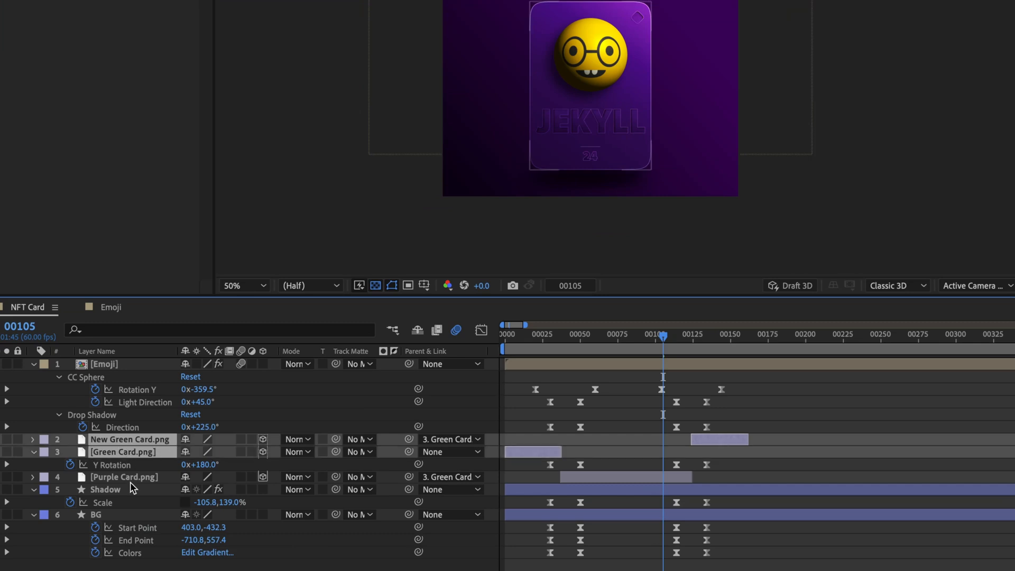
{"action": "left_click", "coordinate": [132, 477], "text": "shift"}
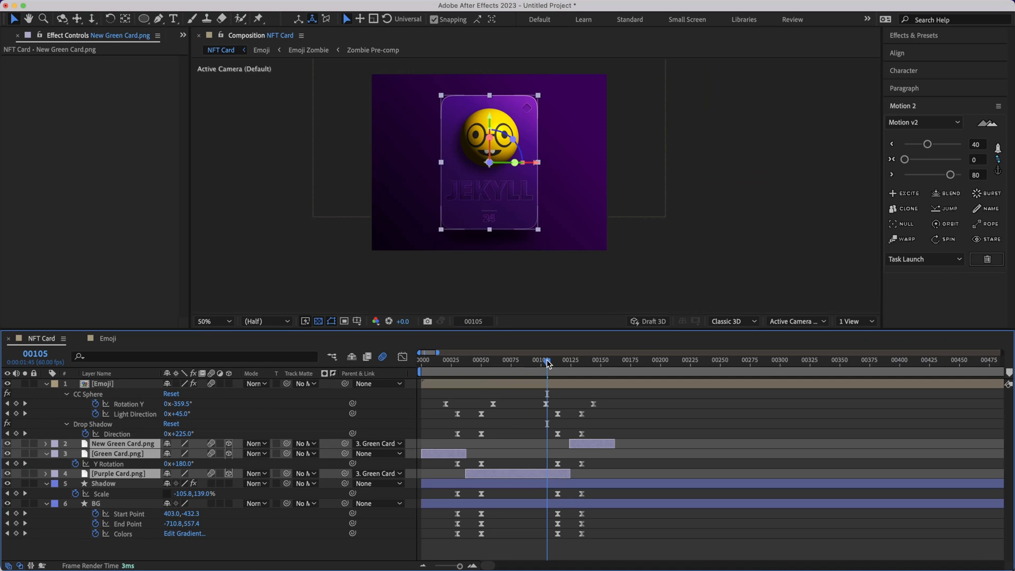
Scrub through the card flip and preview it from frame 0 to check the motion blur.
{"action": "left_click_drag", "start_coordinate": [663, 335], "coordinate": [565, 335]}
{"action": "left_click_drag", "start_coordinate": [471, 363], "coordinate": [511, 361]}
{"action": "key", "text": "space"}
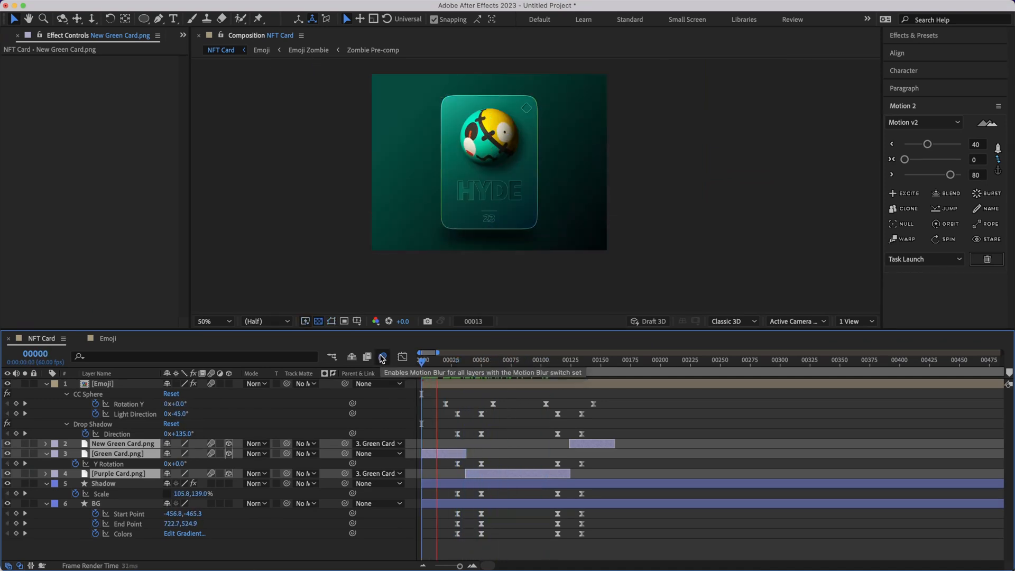
{"action": "left_click", "coordinate": [382, 357]}
End the work area at frame 161, where the New Green Card layer ends, and preview the full loop from the start.
{"action": "left_click", "coordinate": [633, 361]}
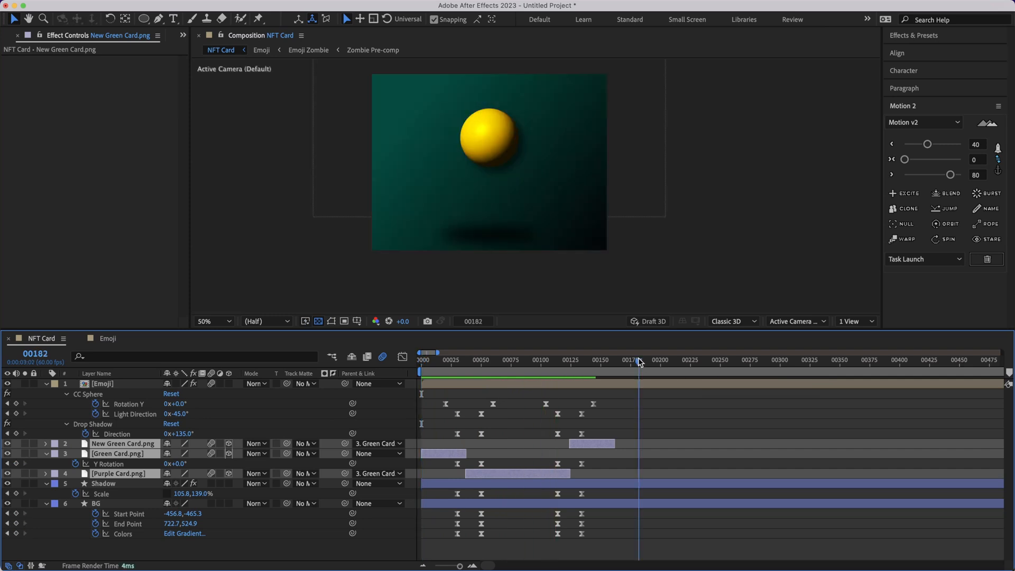
{"action": "left_click", "coordinate": [616, 360]}
{"action": "mouse_move", "coordinate": [616, 360]}
{"action": "left_mouse_down"}
{"action": "mouse_move", "coordinate": [603, 366]}
{"action": "mouse_move", "coordinate": [614, 365]}
{"action": "left_mouse_up"}
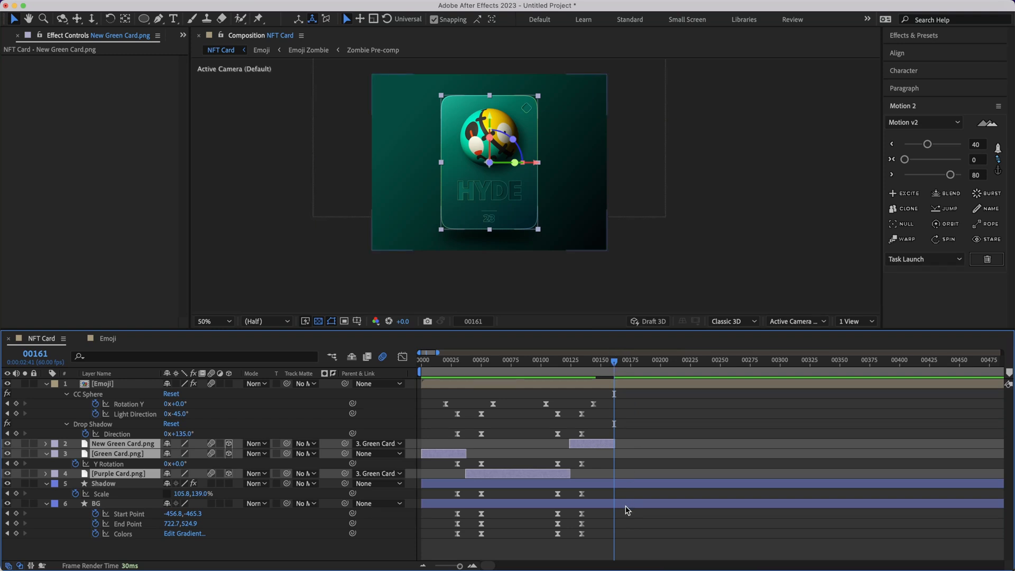
{"action": "key", "text": "n"}
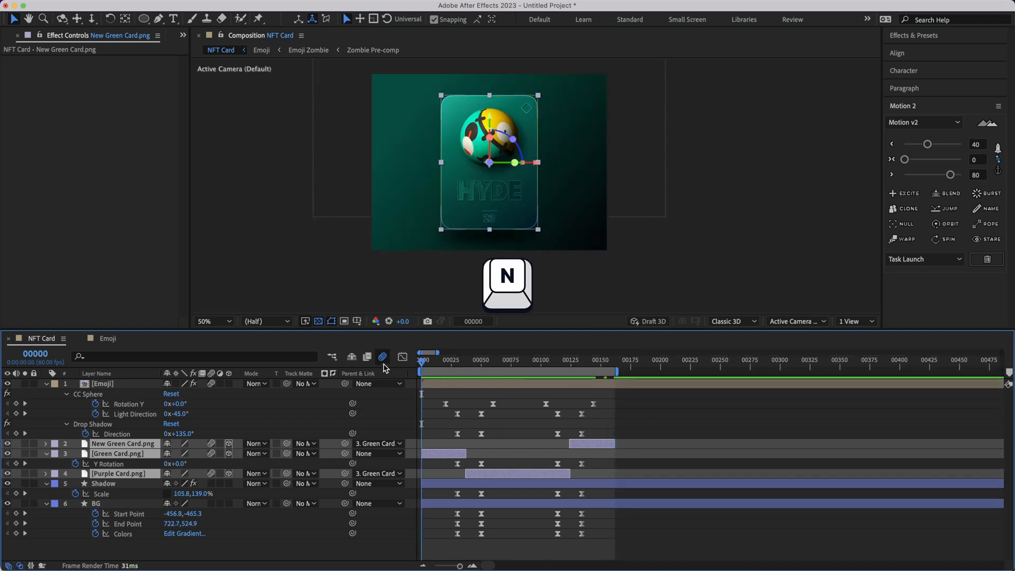
{"action": "left_click", "coordinate": [669, 268]}
{"action": "key", "text": "space"}
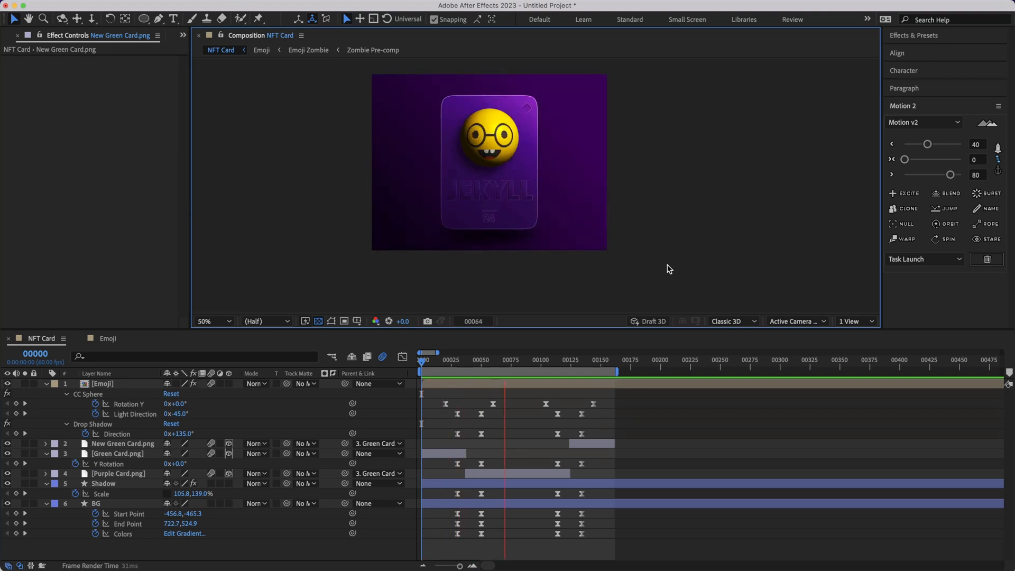